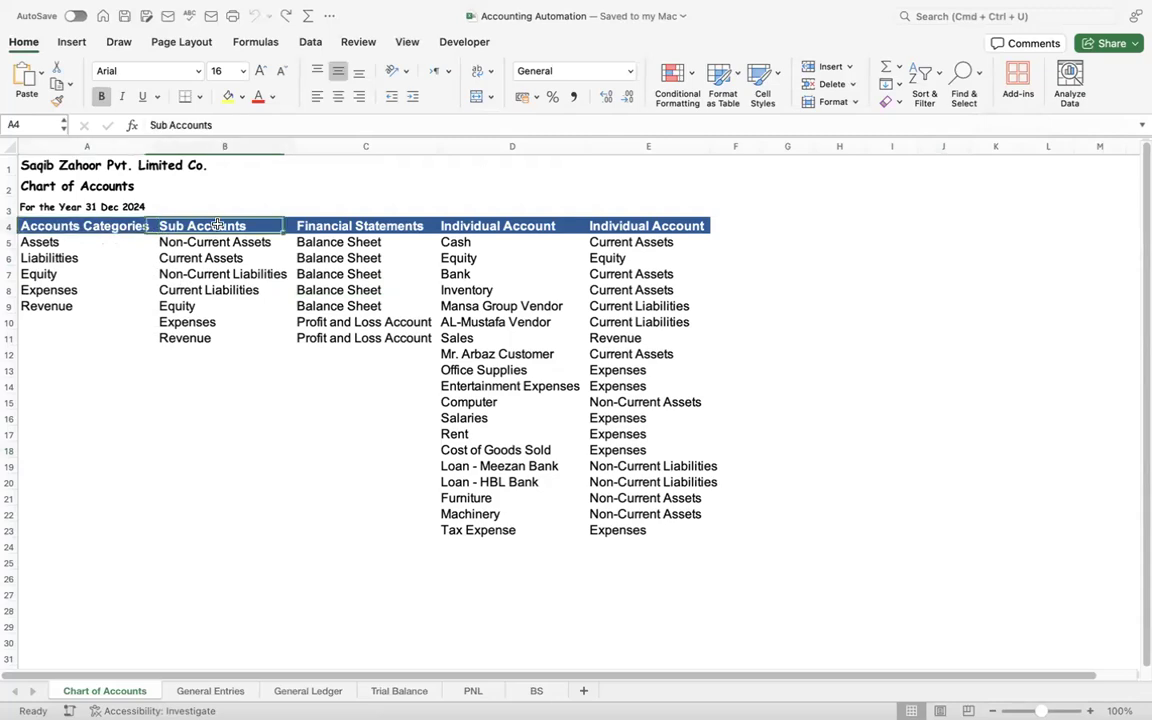
- Examine the Chart of Accounts column headings and the journal entries on the General Entries sheet
click(397, 225)
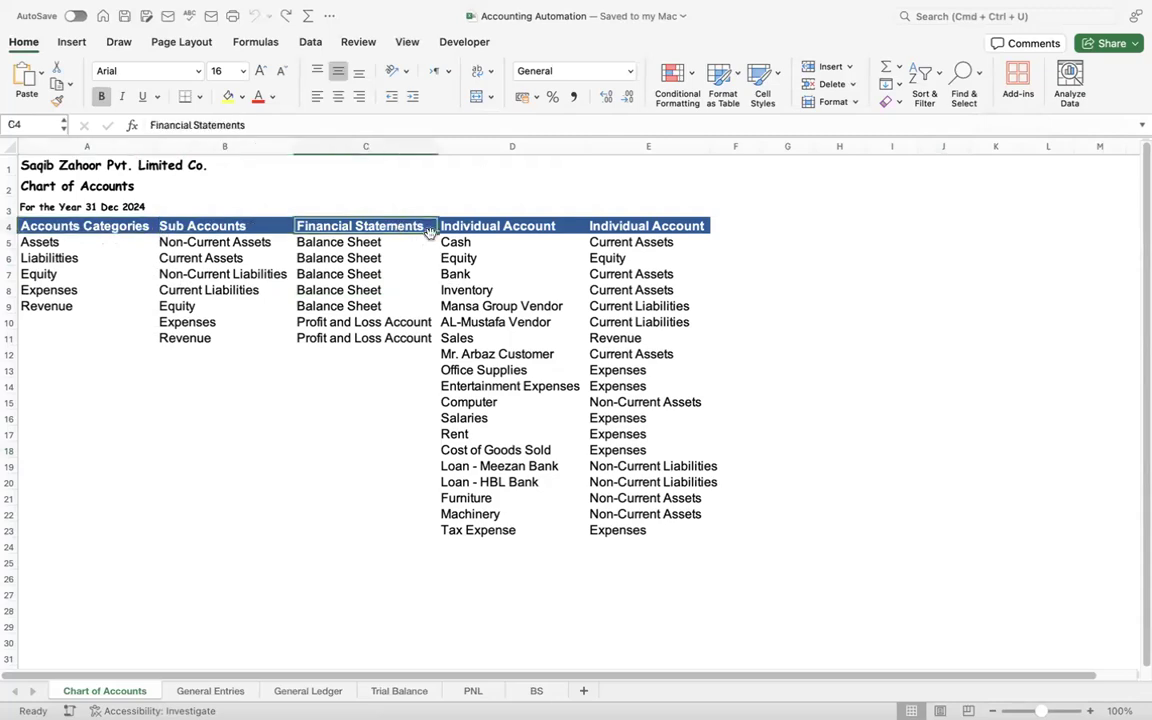
click(500, 226)
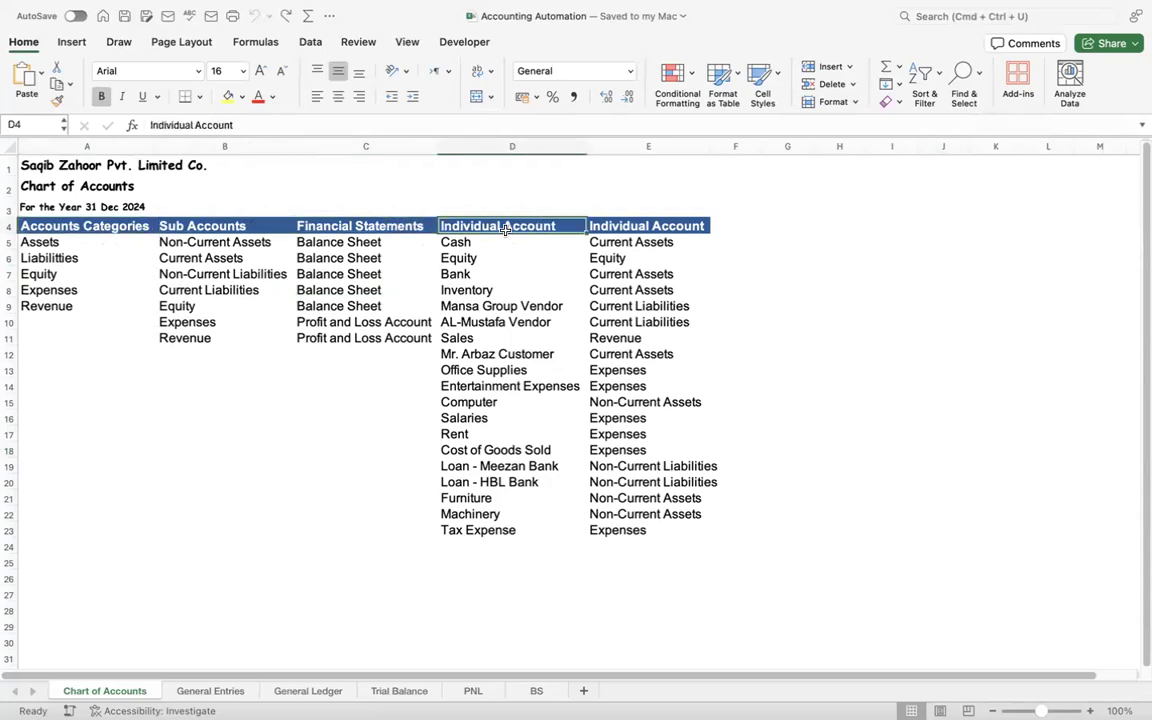
click(668, 225)
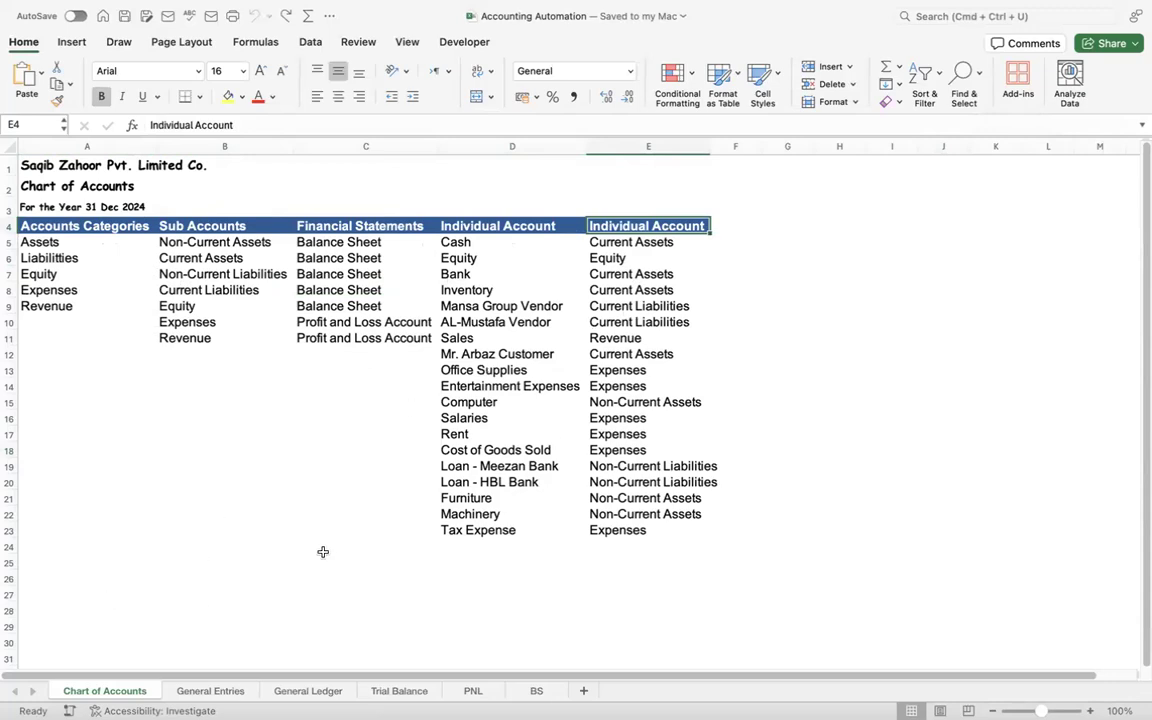
click(212, 690)
click(232, 327)
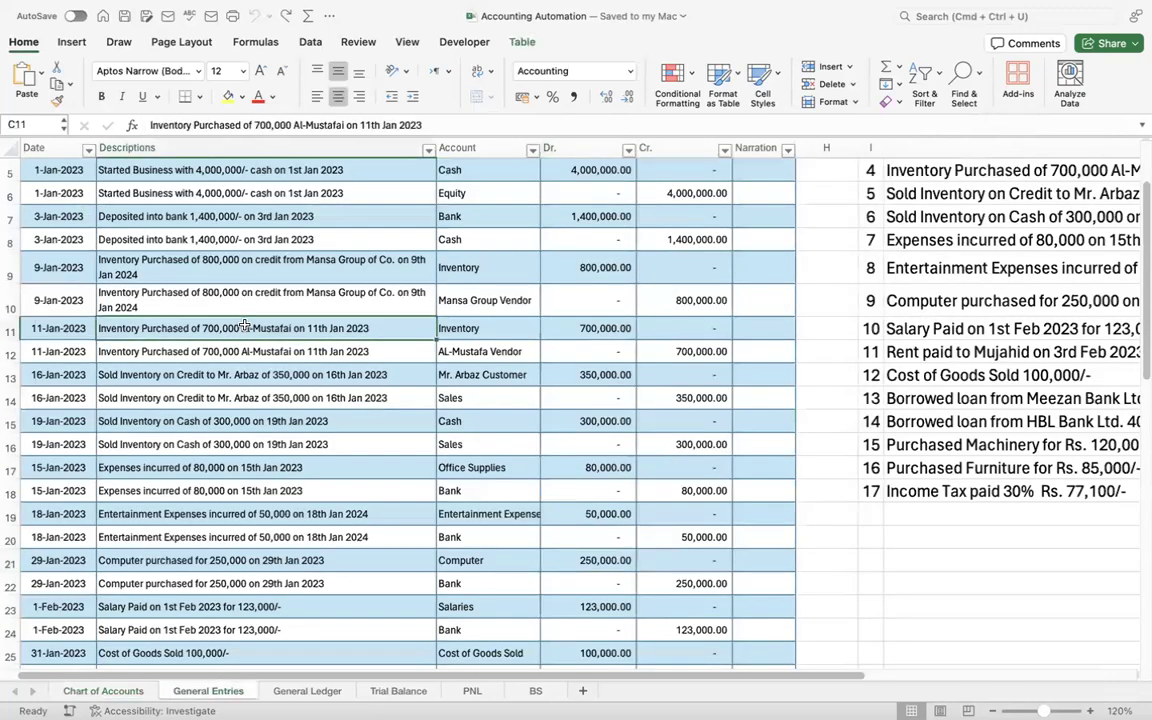
- Filter the General Ledger successively by AL-Mustafa Vendor, Bank, Cash, Computer and Cost of Goods Sold to view each account's ledger
click(307, 690)
click(486, 286)
click(492, 220)
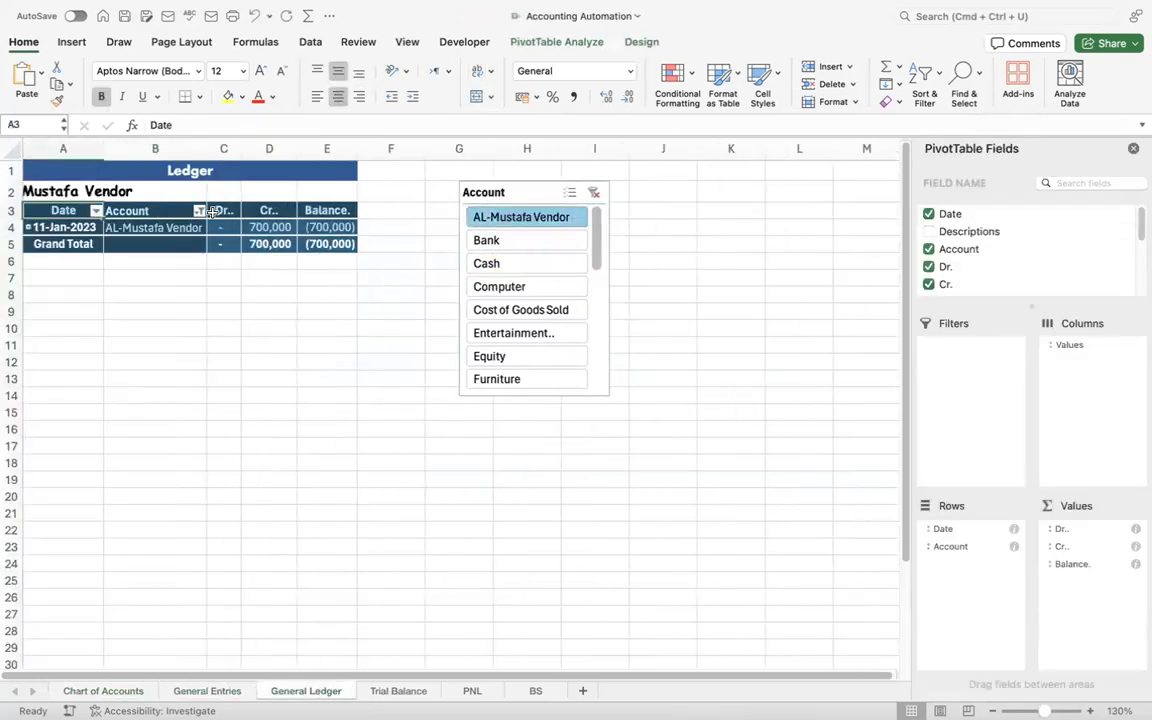
click(490, 249)
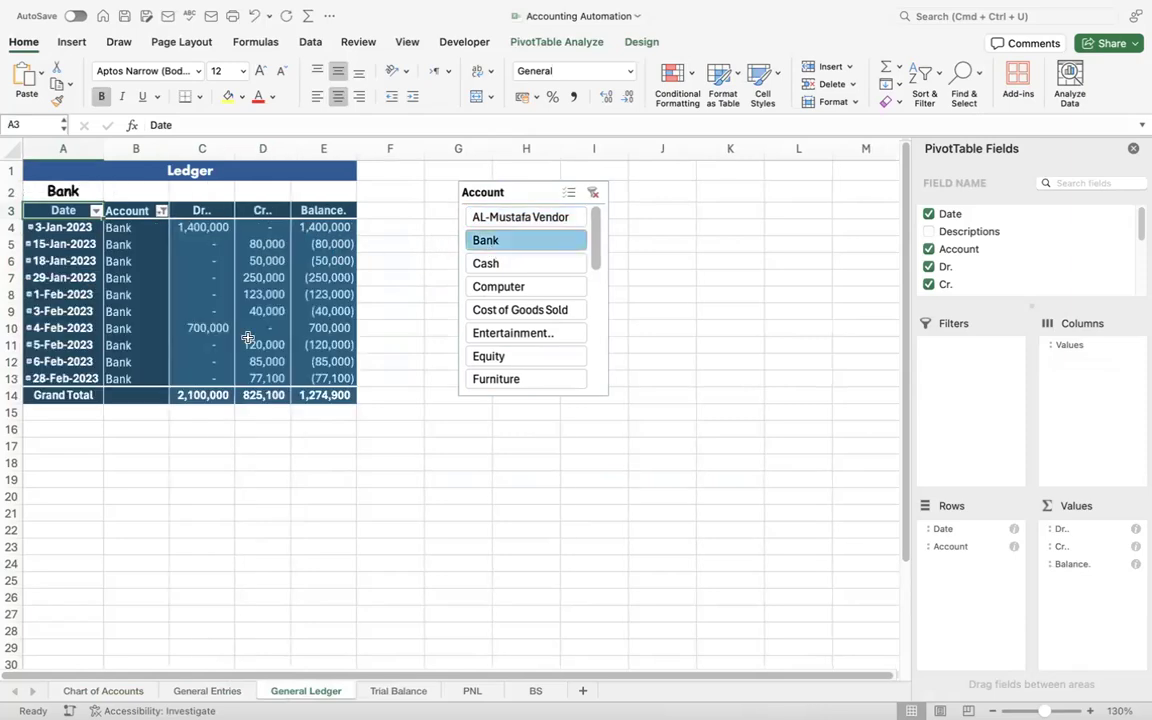
click(501, 264)
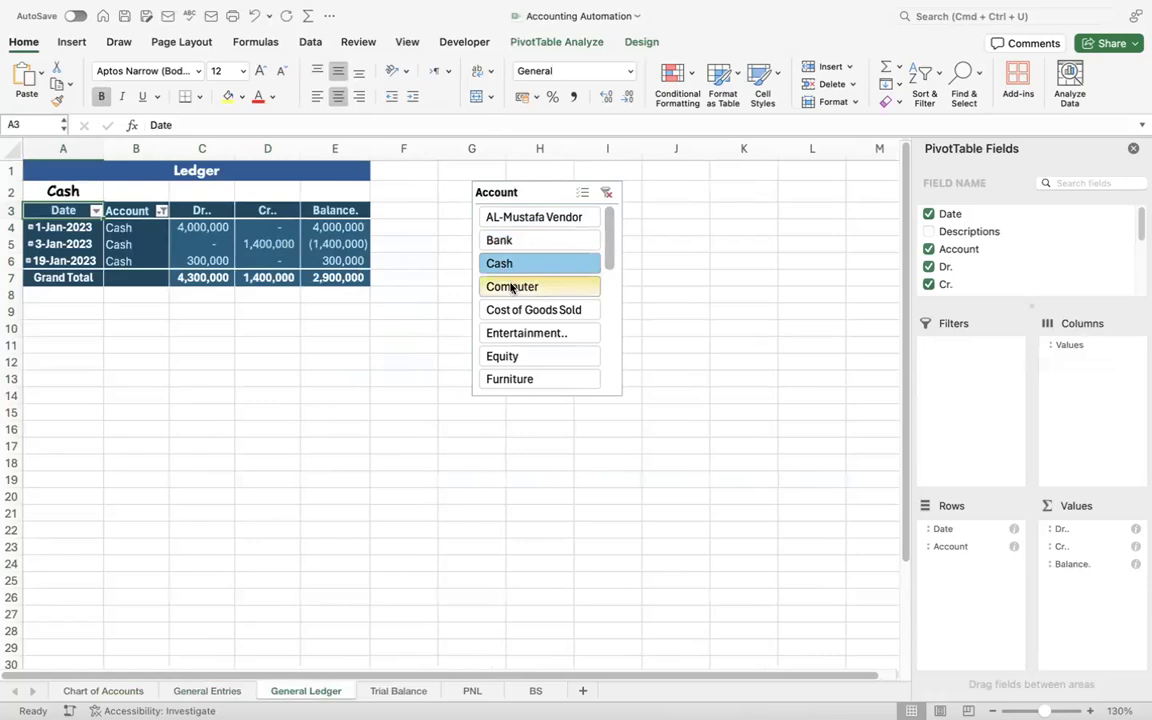
click(511, 289)
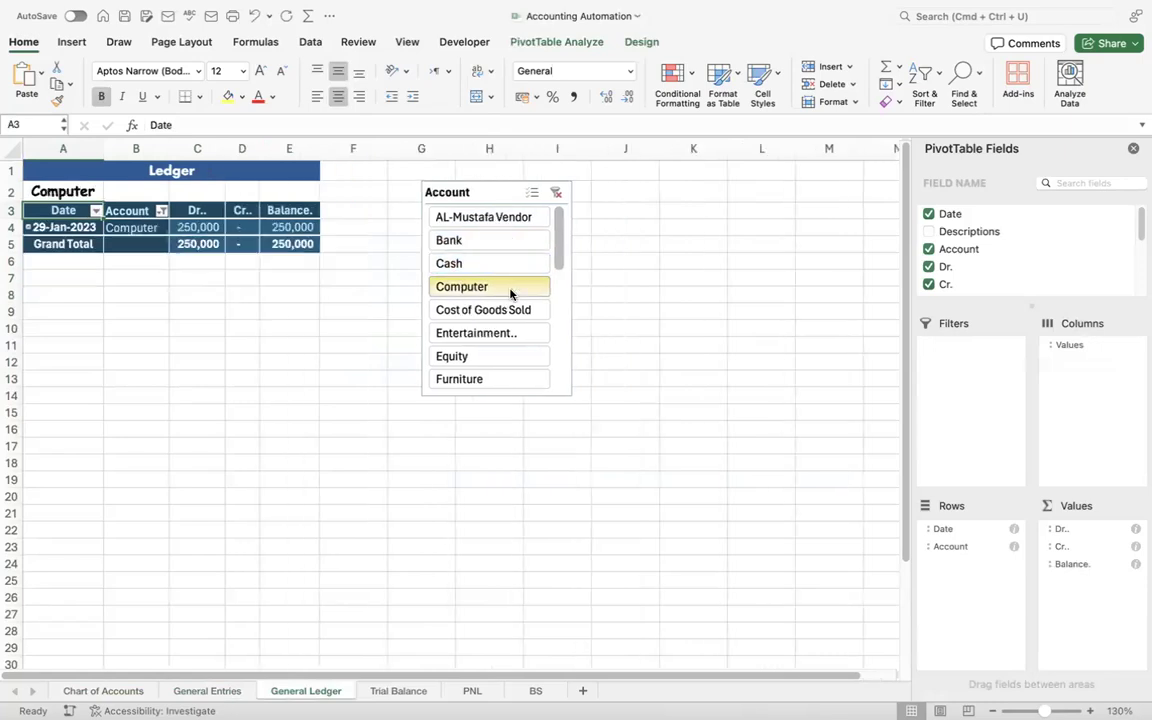
click(499, 318)
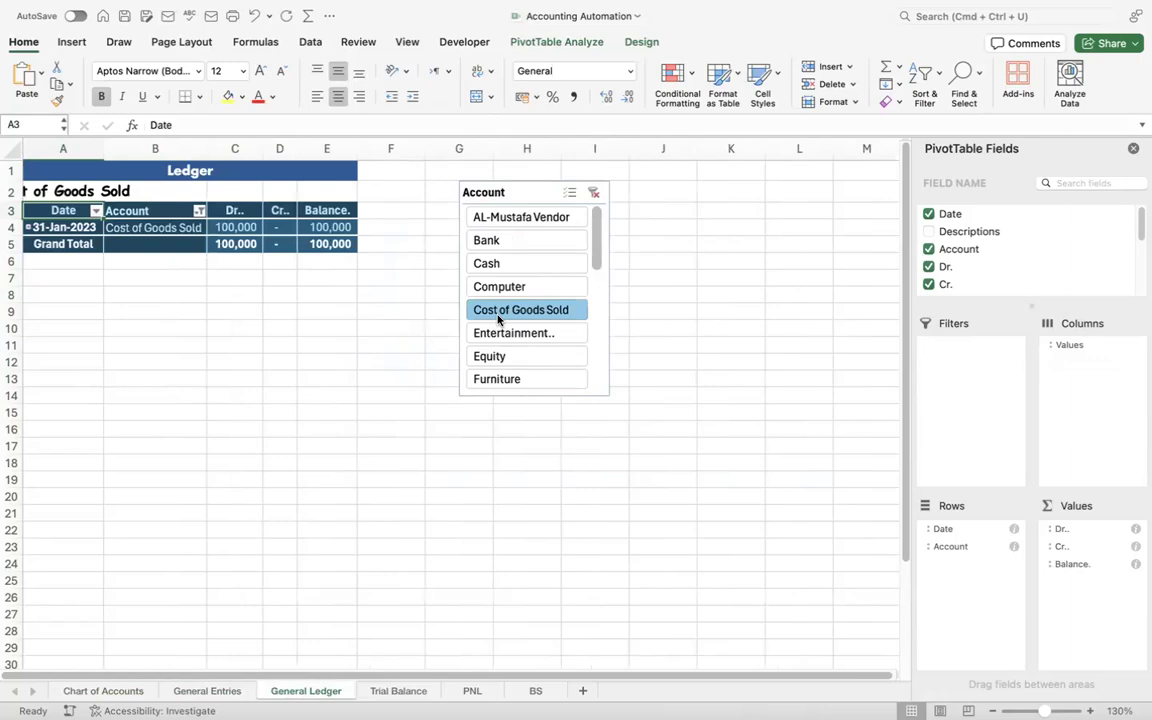
- Examine the trial balance, the profit and loss statement on PNL, and the balance sheet on BS
click(391, 691)
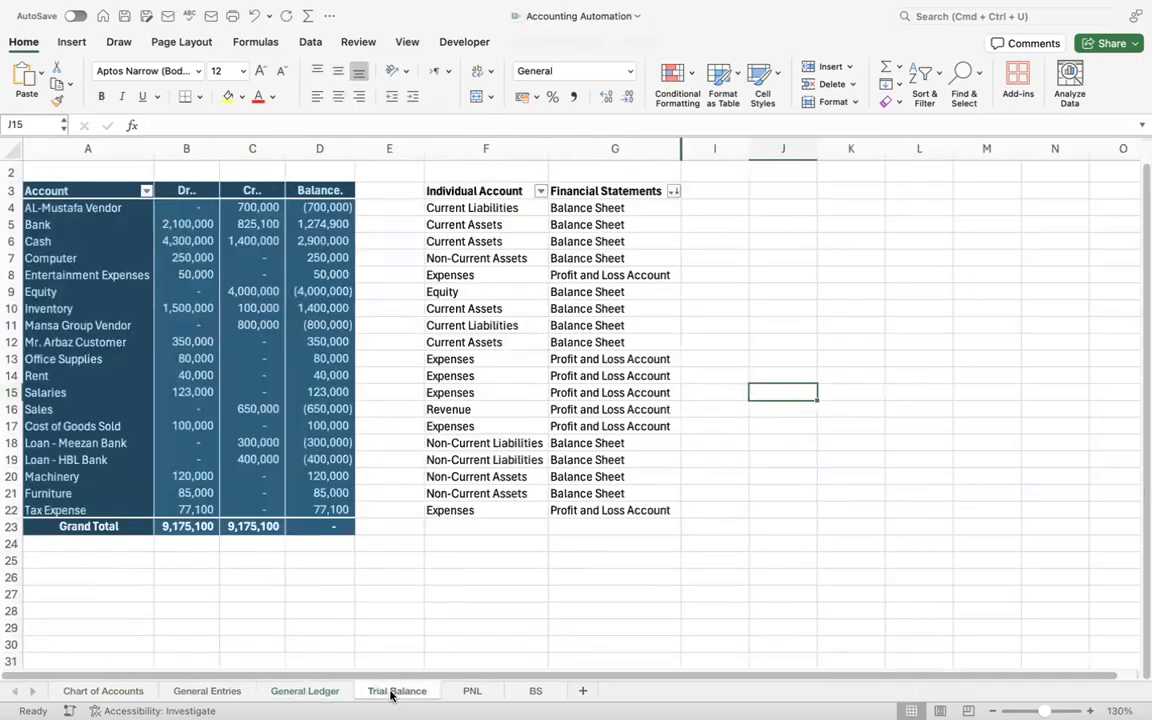
click(139, 293)
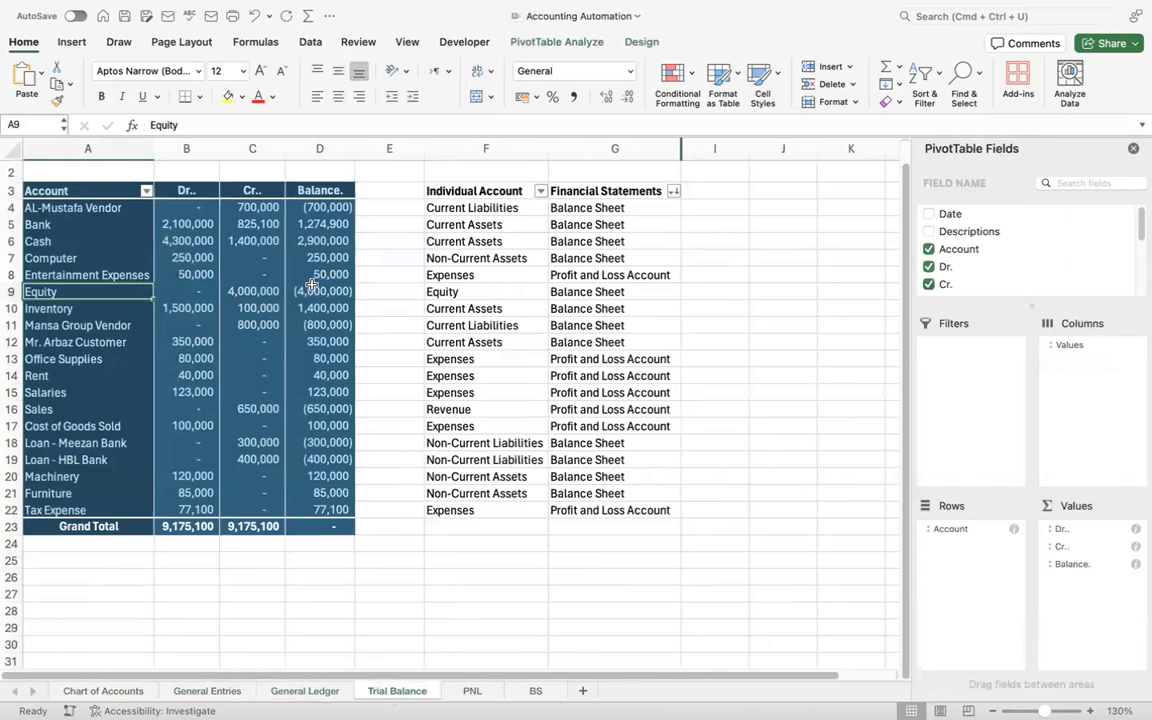
click(186, 257)
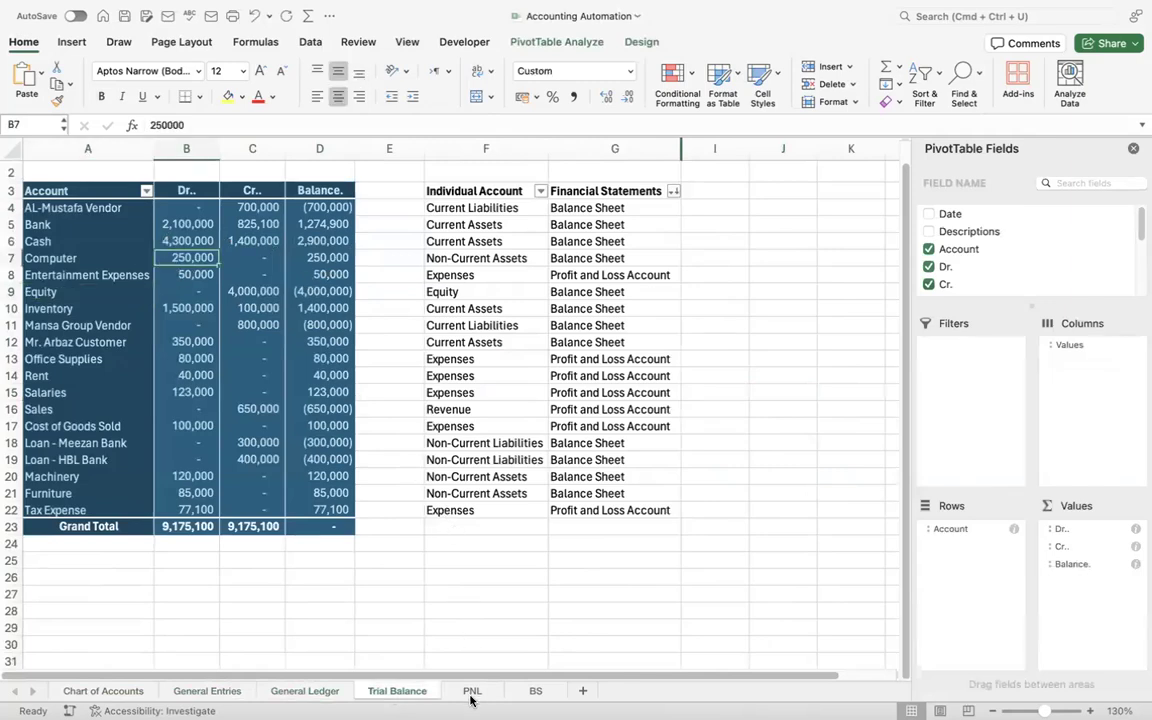
click(471, 691)
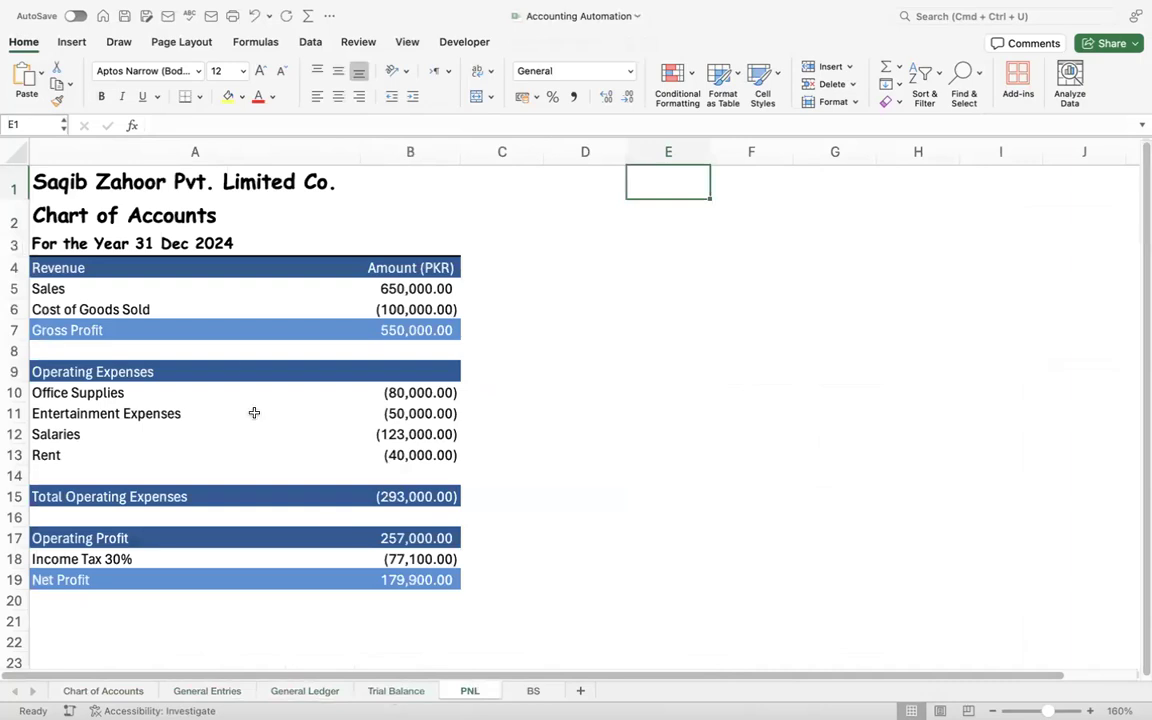
click(533, 690)
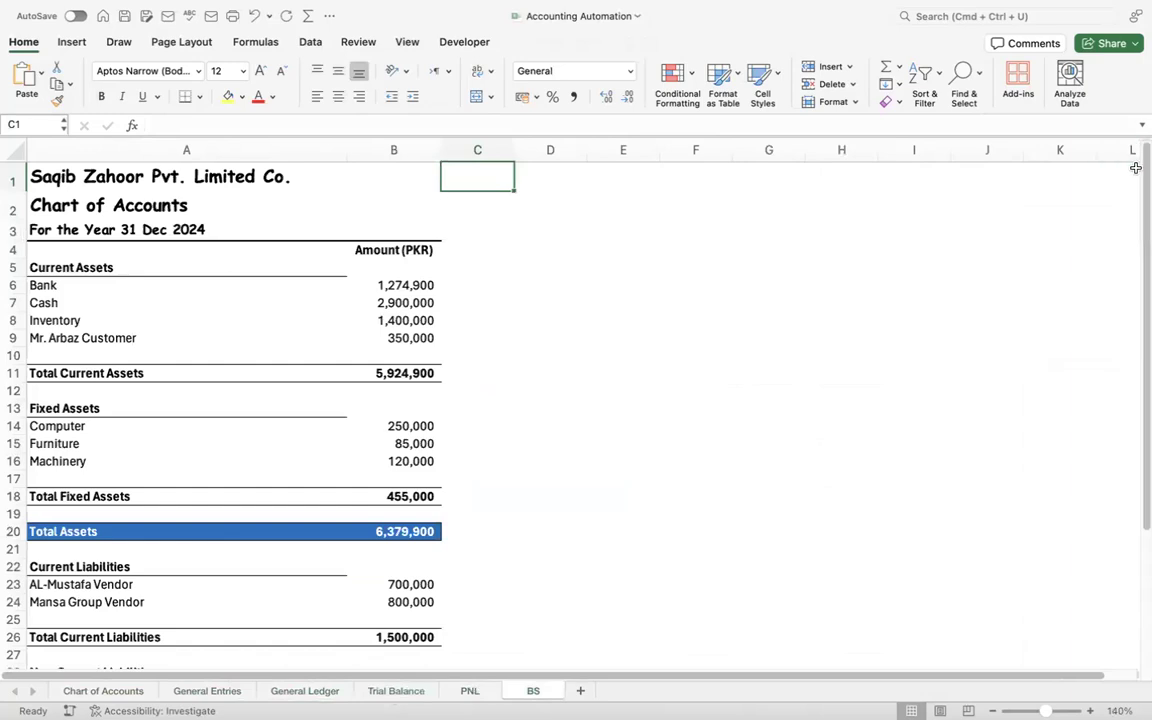
drag(1141, 181, 1147, 221)
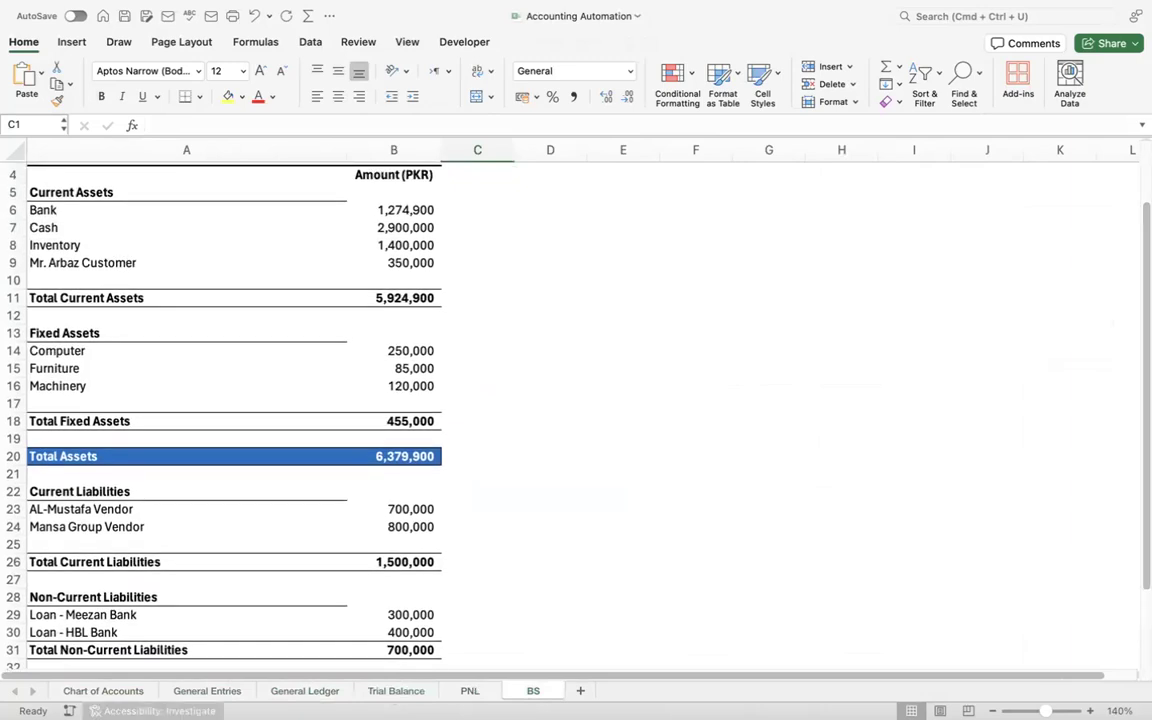
- Review how the Chart of Accounts, General Entries, General Ledger and Trial Balance sheets follow from one another
click(195, 691)
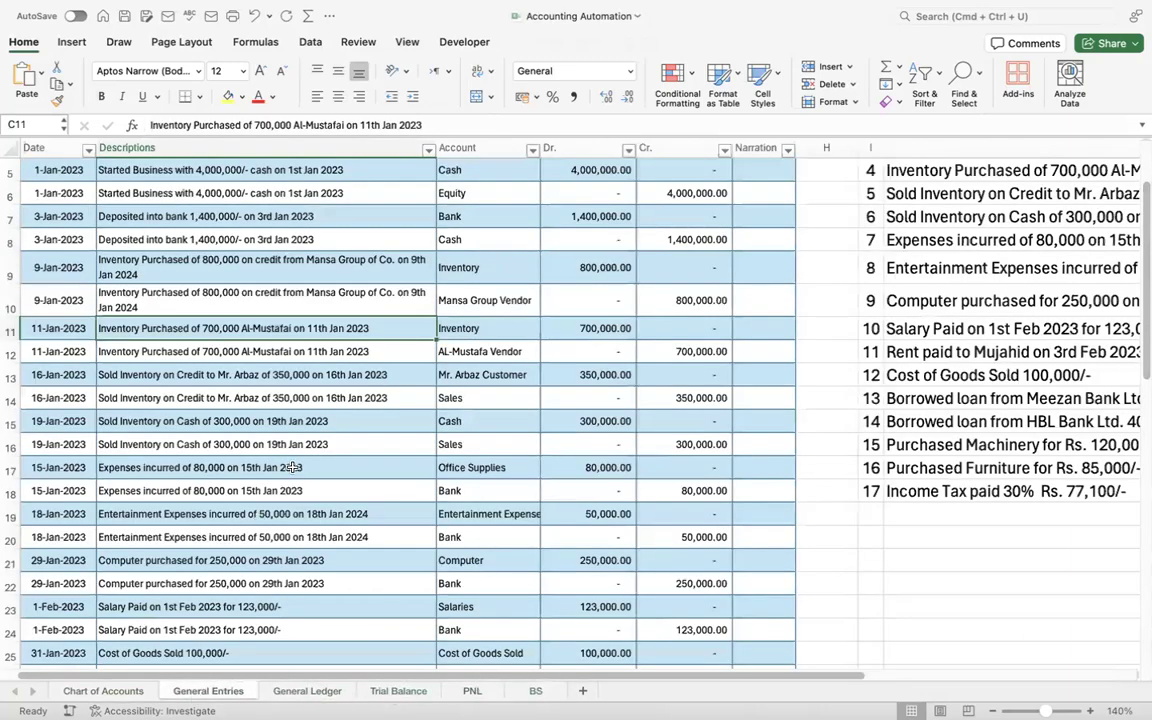
click(322, 691)
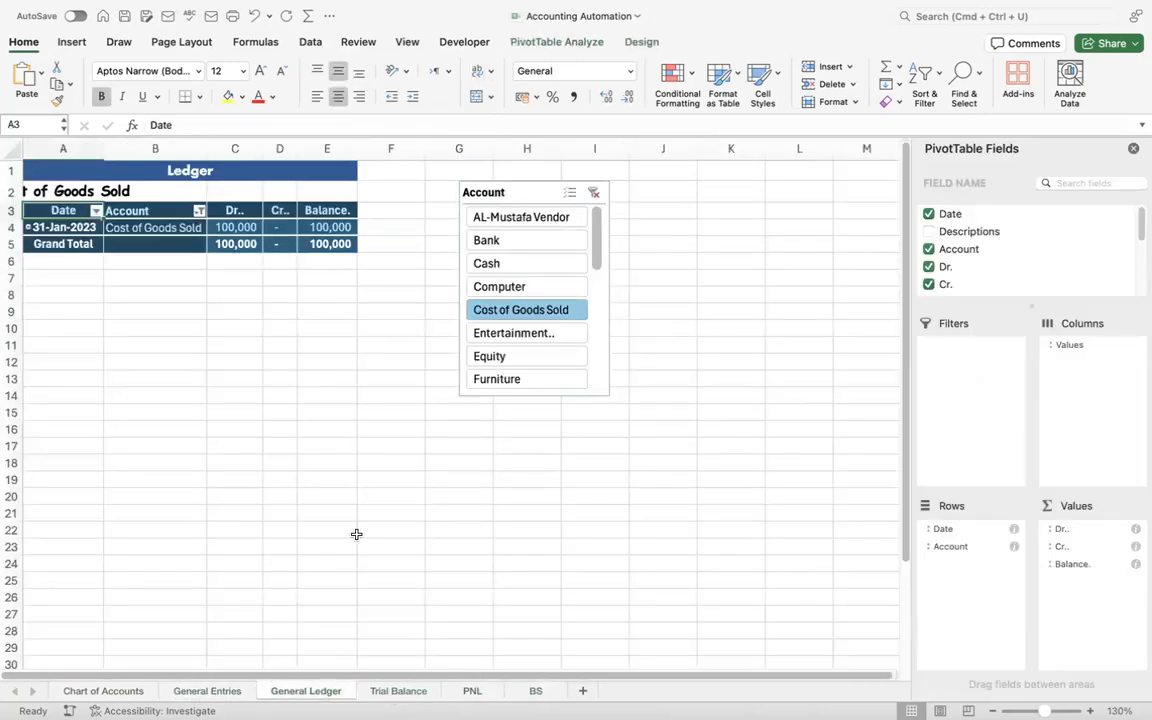
click(212, 691)
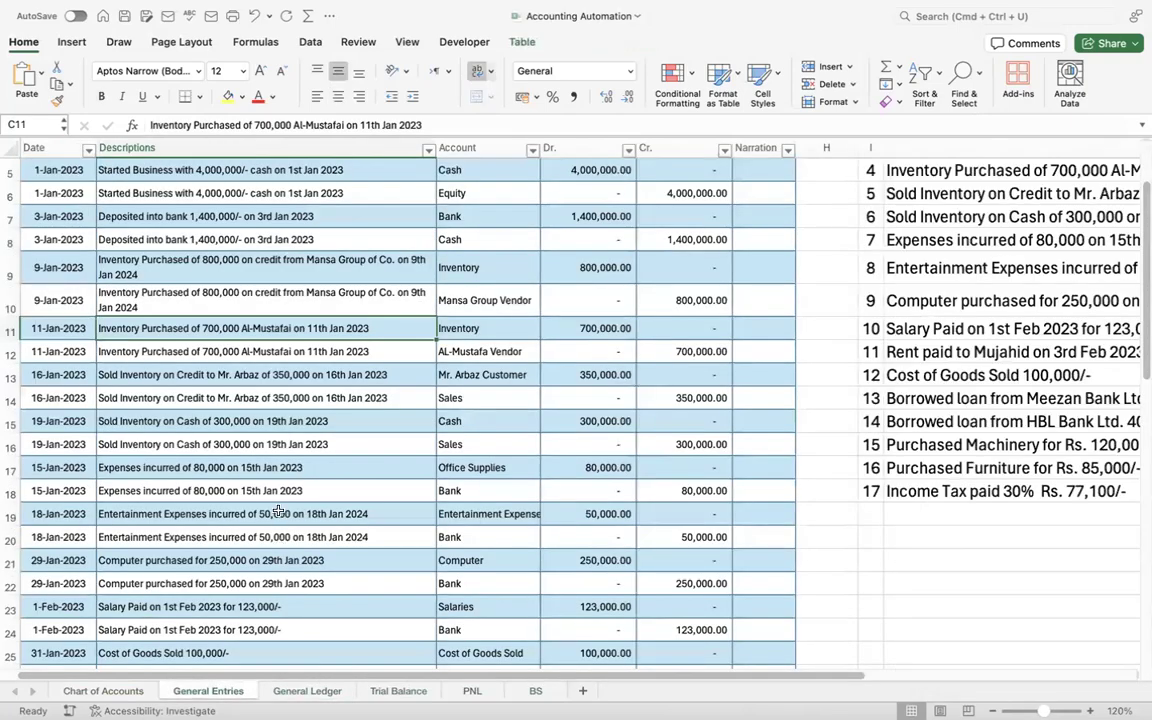
click(96, 691)
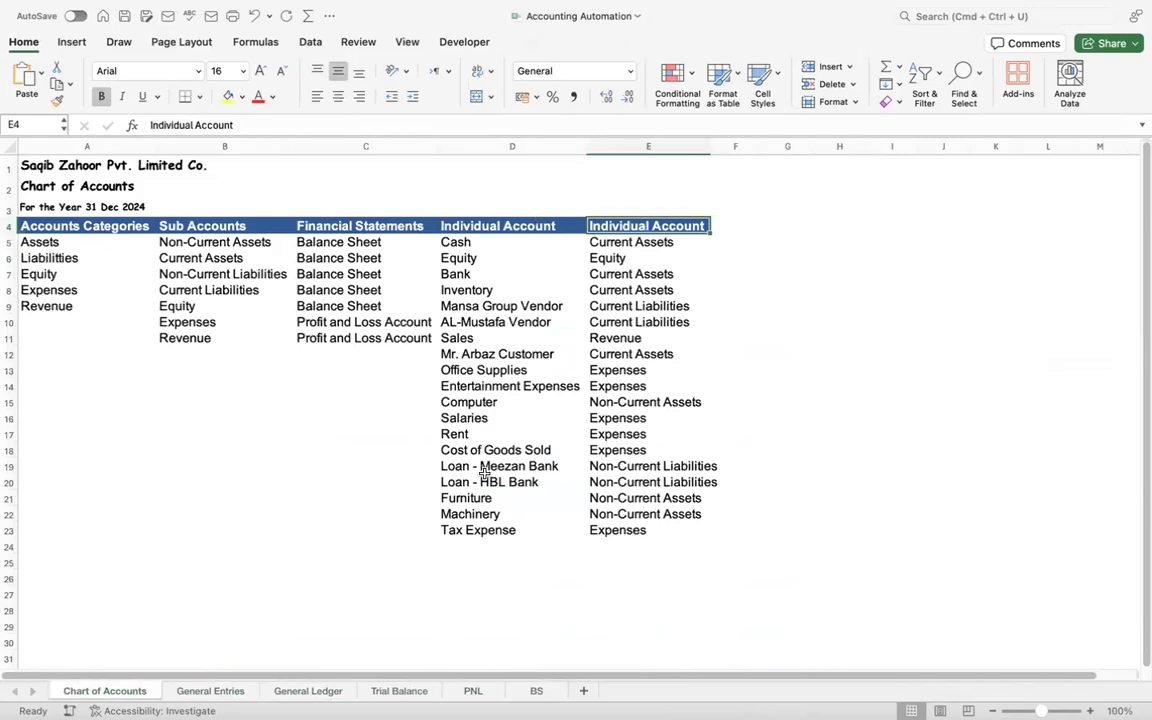
click(208, 691)
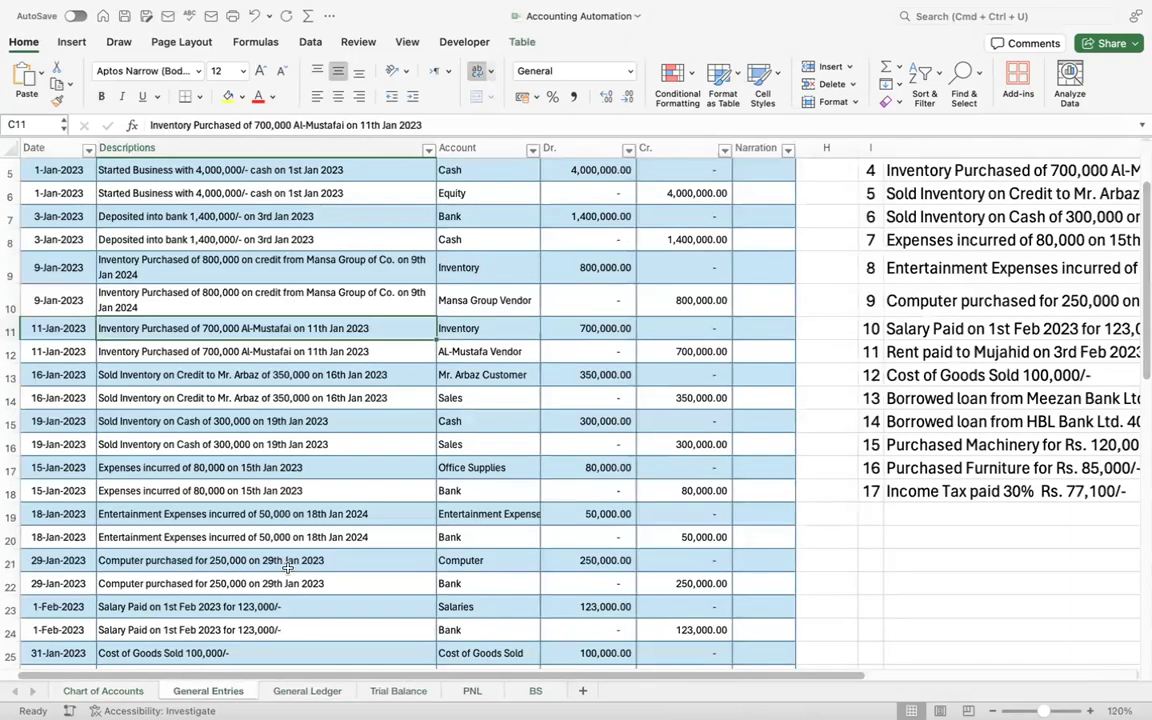
click(303, 690)
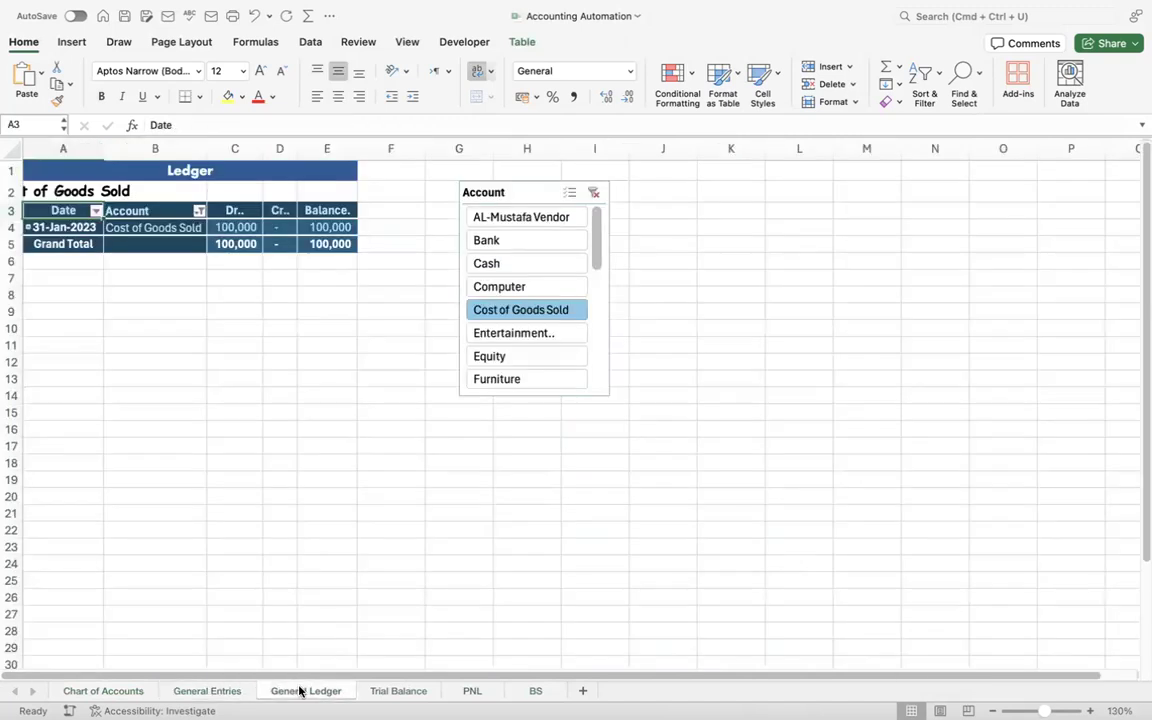
click(388, 691)
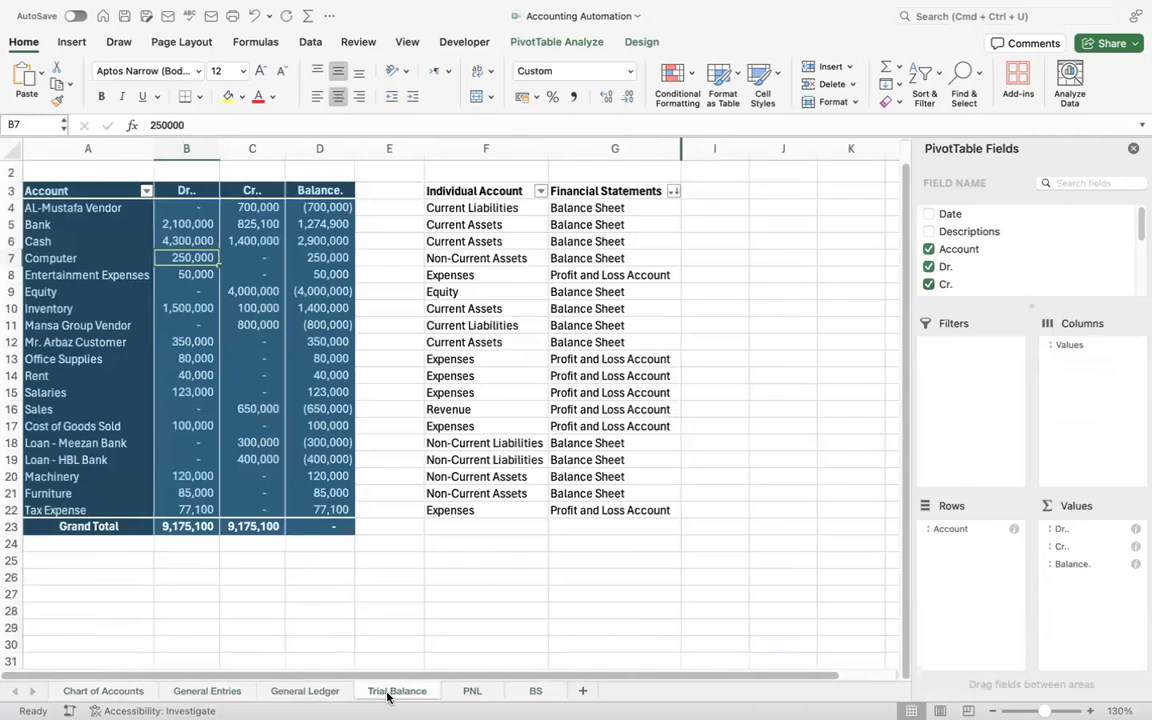
click(84, 692)
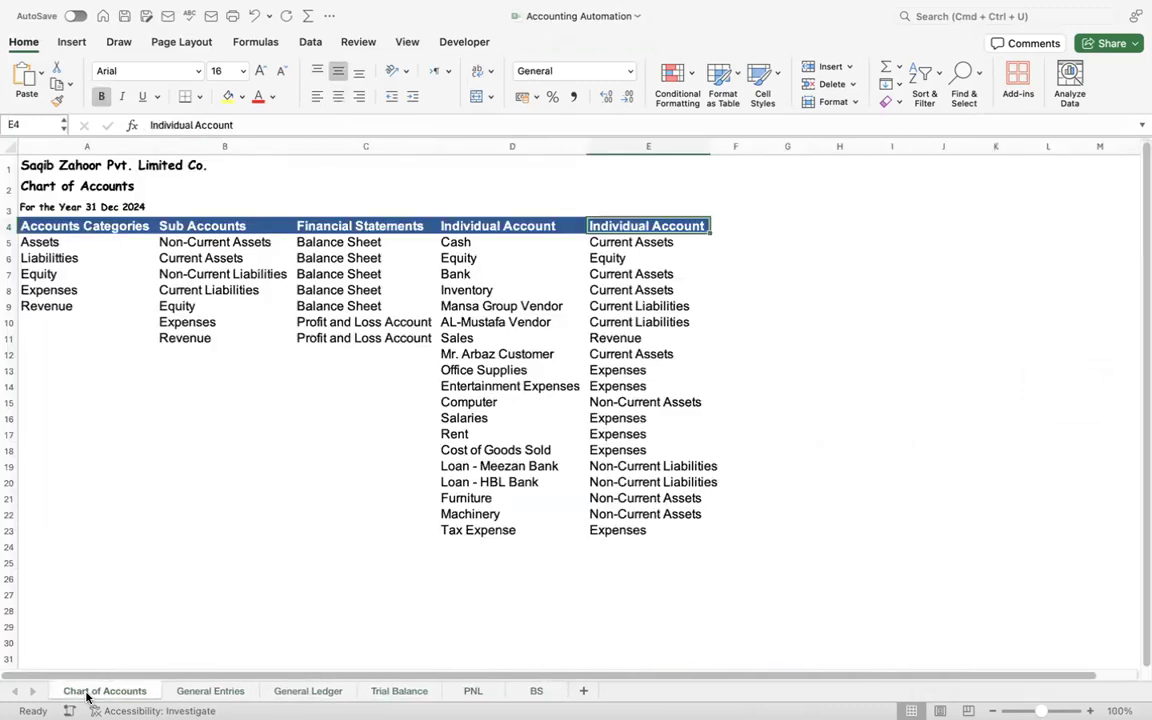
- Add a new blank worksheet and copy the title and heading block A1:E4 from the Chart of Accounts sheet
click(583, 691)
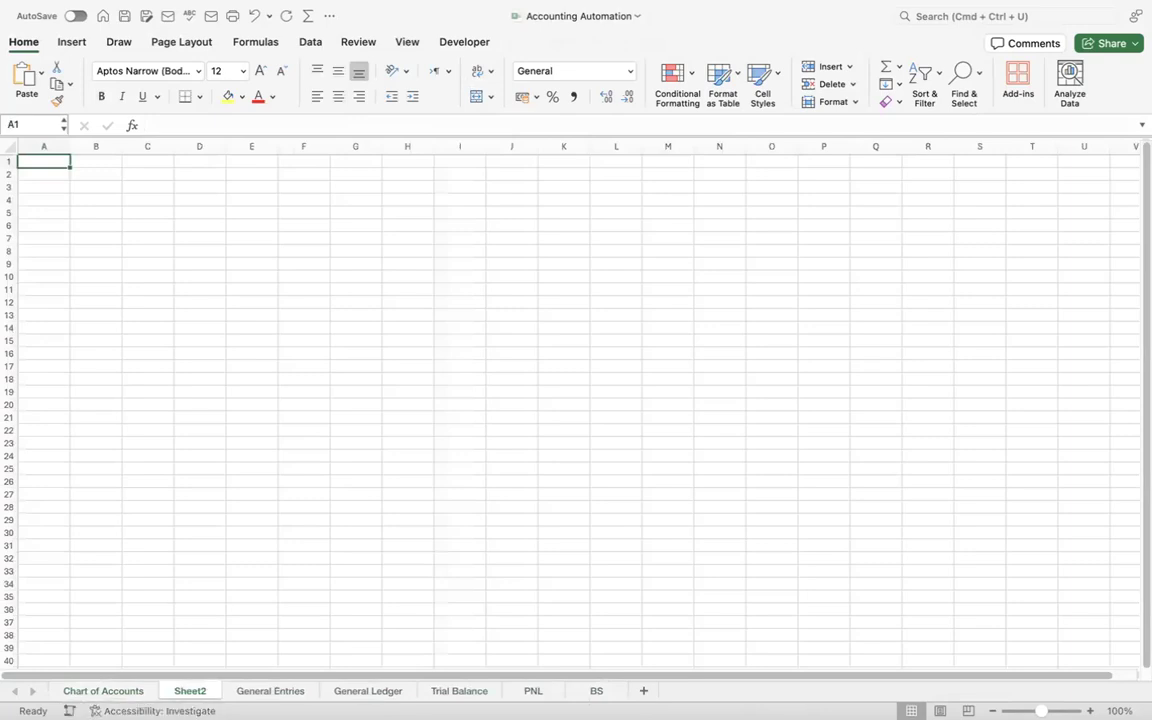
click(86, 690)
click(33, 165)
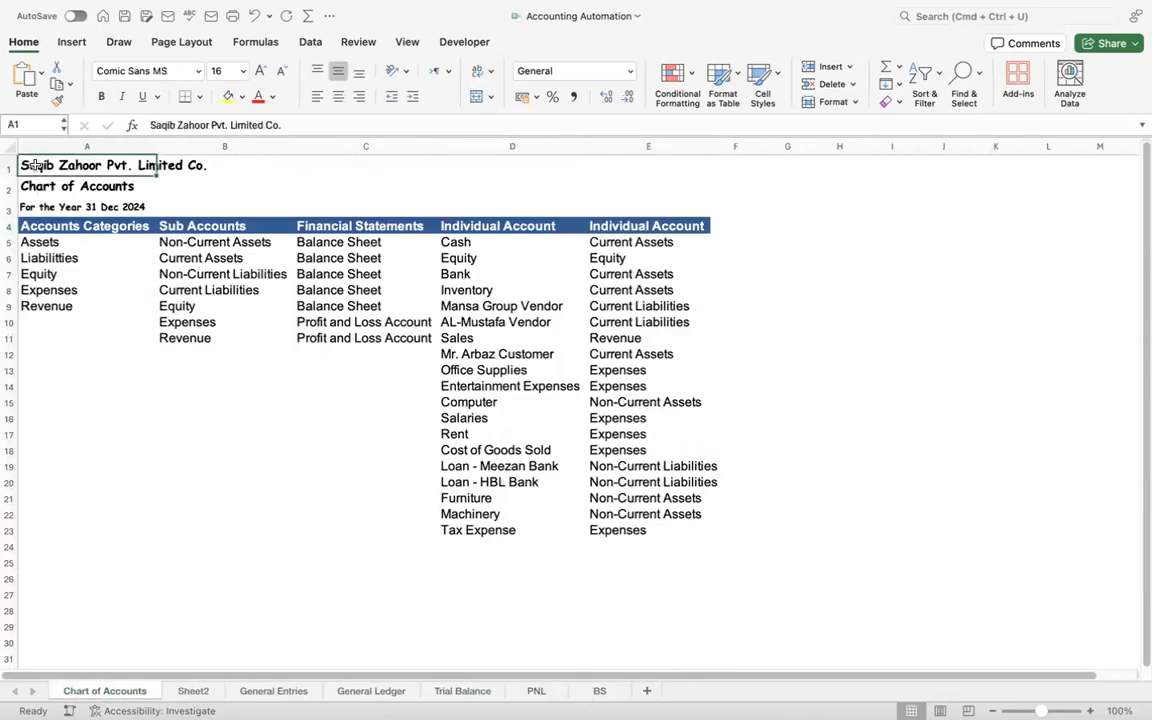
key(shift+space)
click(33, 165)
key(shift+Right)
key(shift+Right)
key(shift+Right)
key(shift+Right)
key(shift+Down)
key(shift+Down)
key(shift+Down)
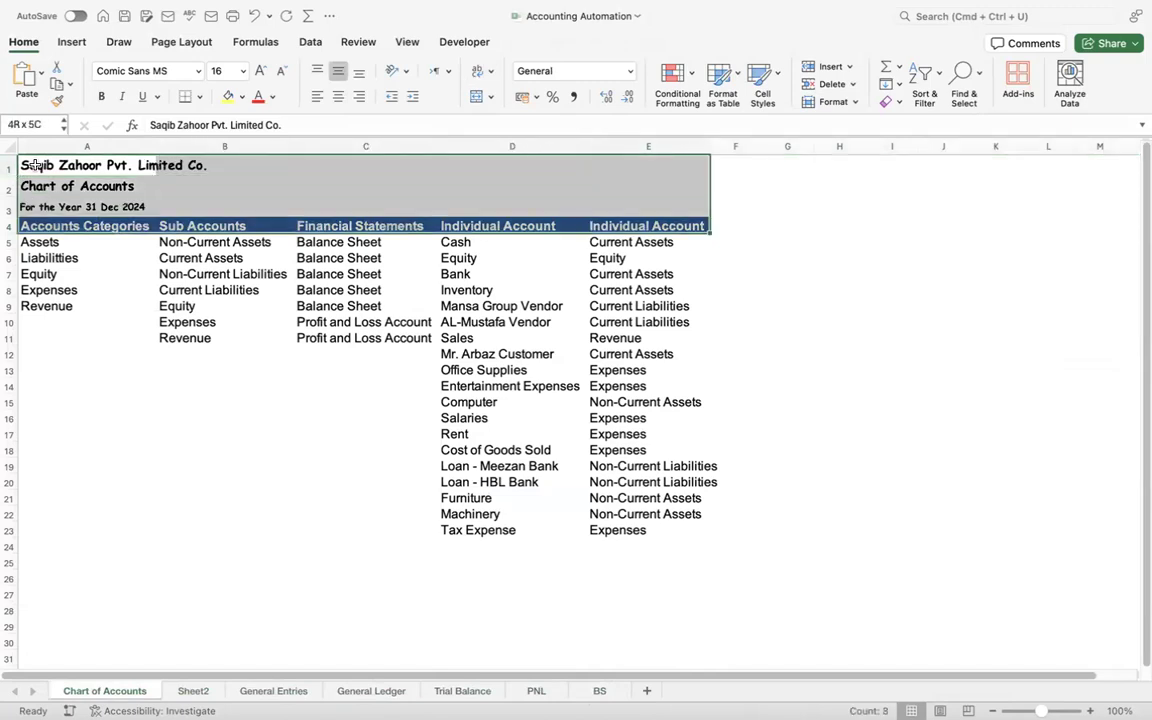
key(super+c)
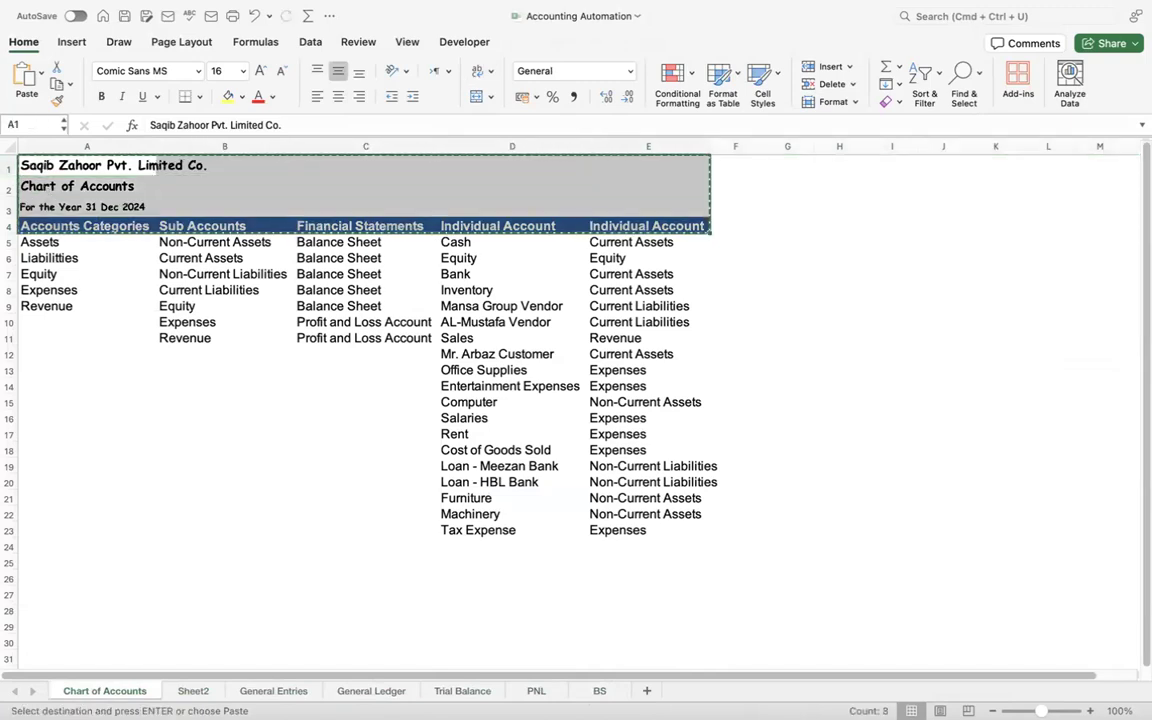
- Paste the copied heading block at A1 of the new Sheet2 and autofit all column widths
click(189, 694)
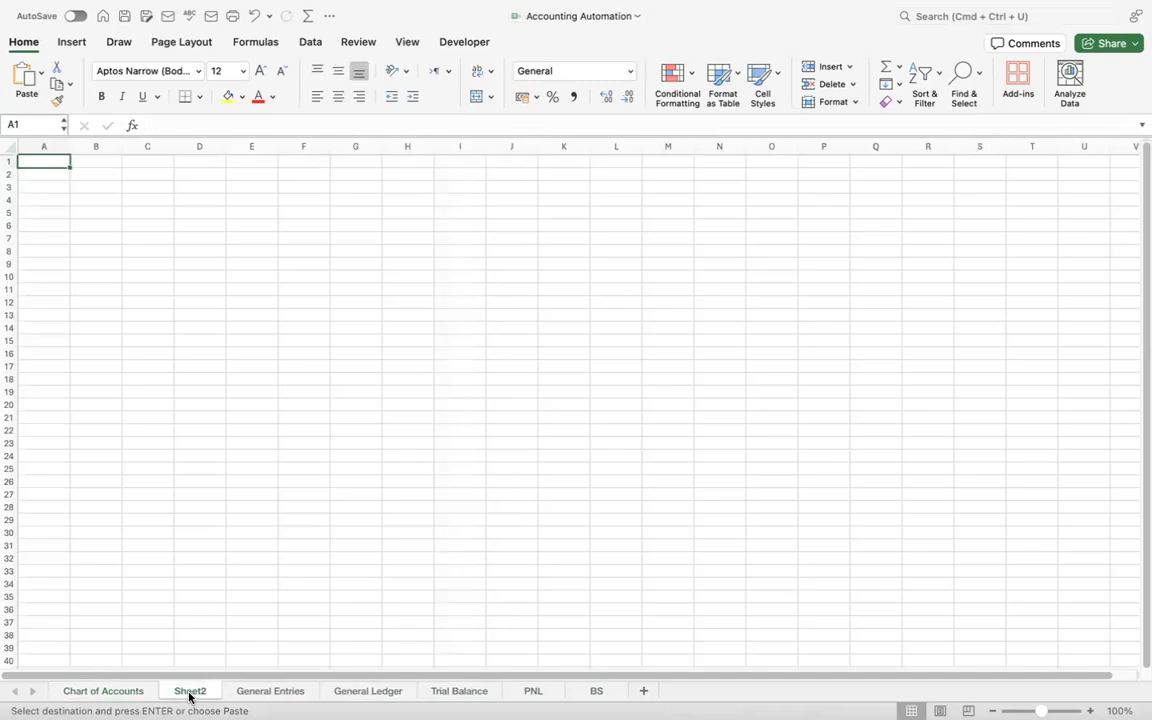
key(super+v)
click(340, 545)
click(12, 146)
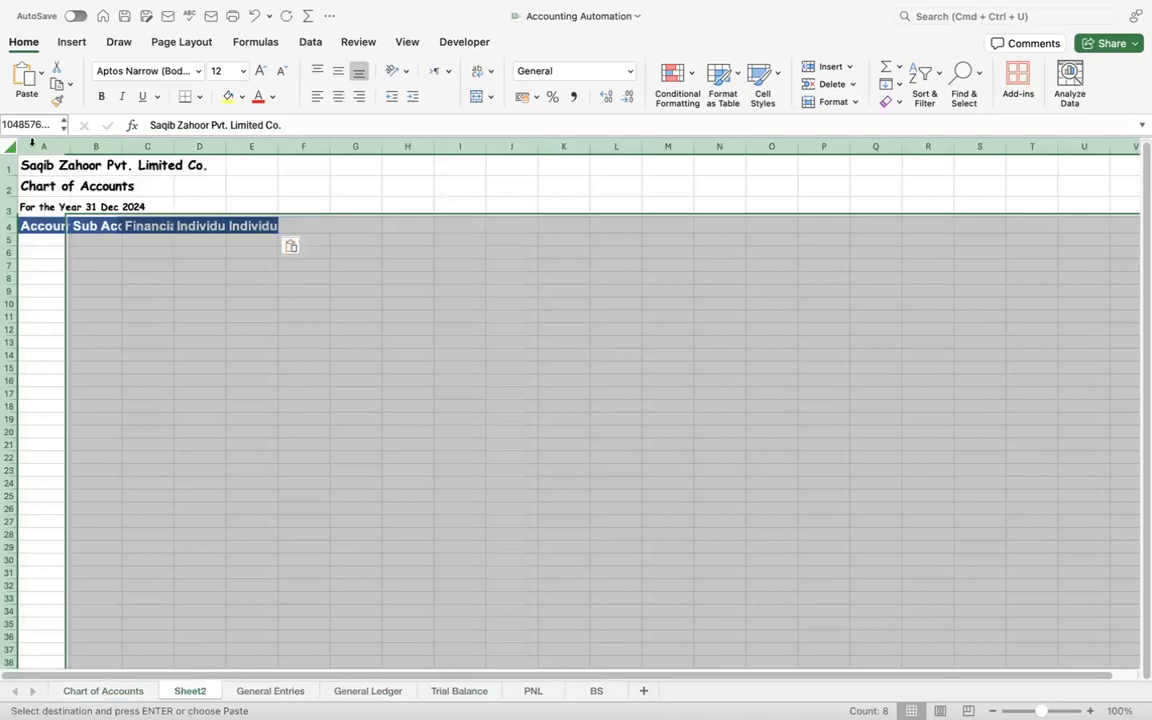
double_click(67, 146)
click(214, 316)
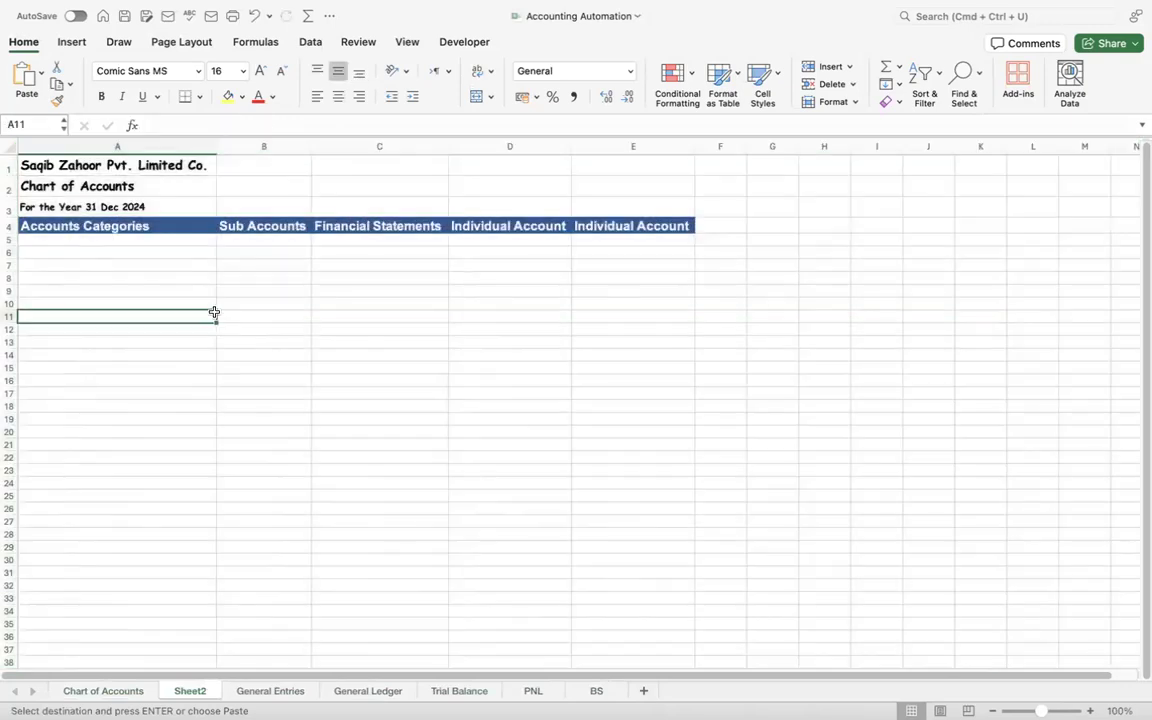
- Enter the account categories Assets, Equity, Liability, Revenue and Expense in A5:A9 beneath Accounts Categories
click(104, 225)
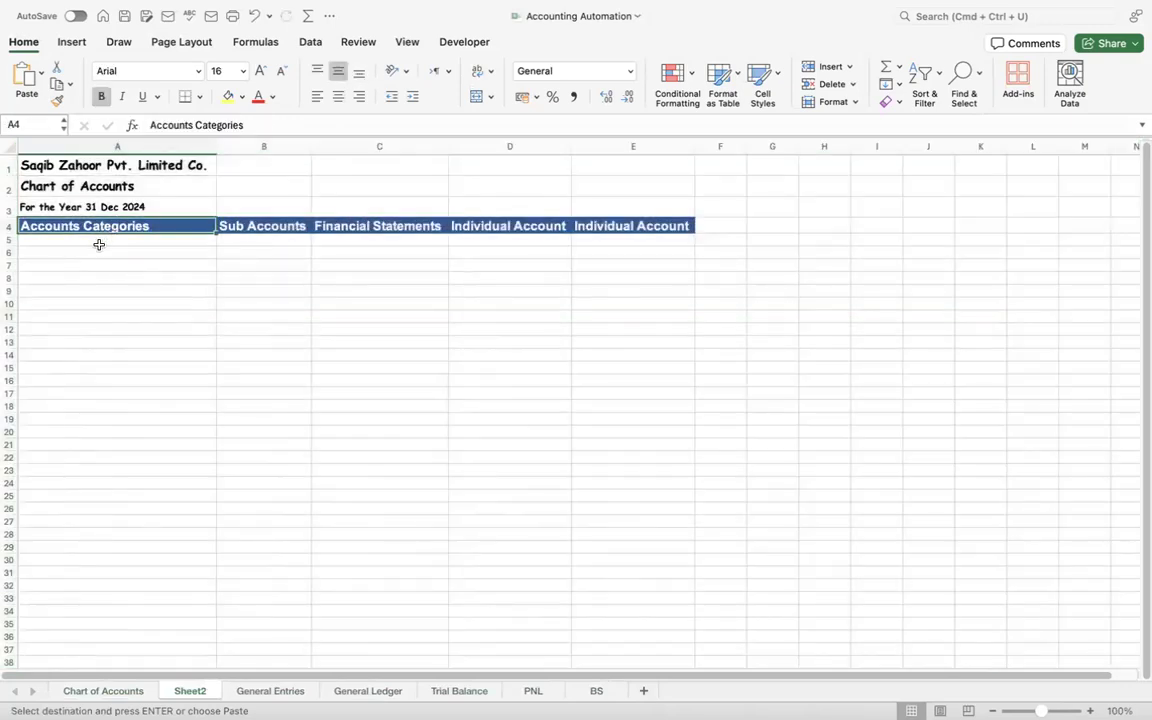
click(99, 244)
text(Assets)
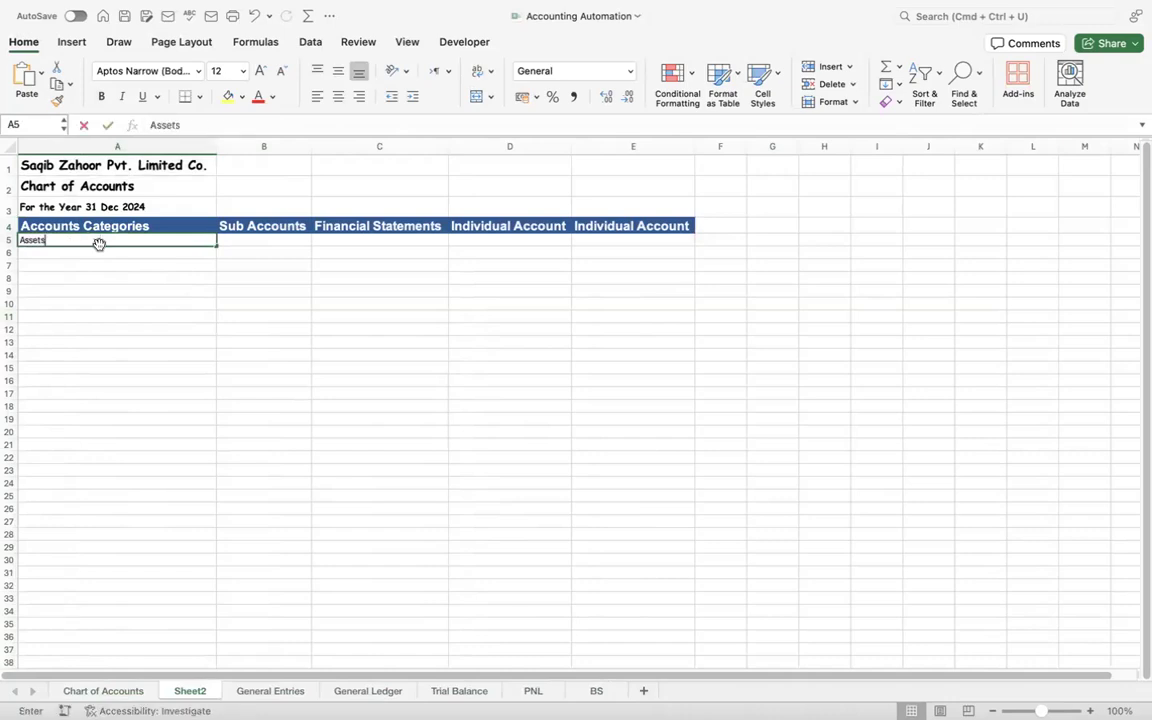
key(Return)
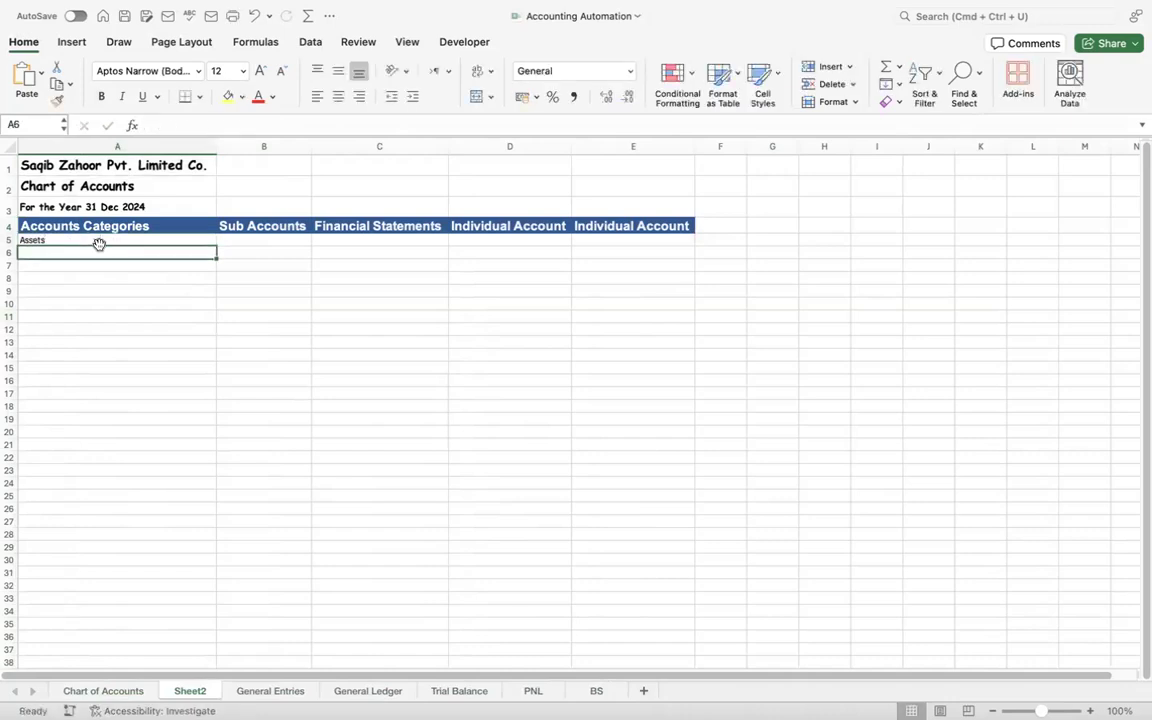
text(Equiti)
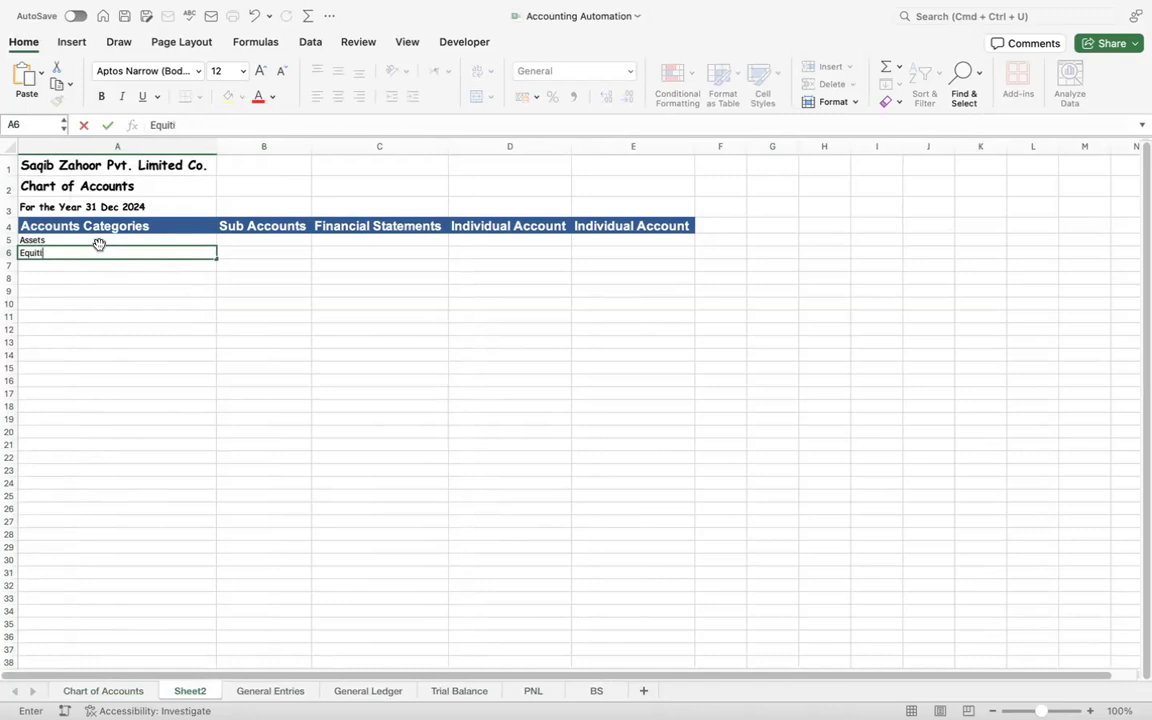
key(Return)
text(Liability)
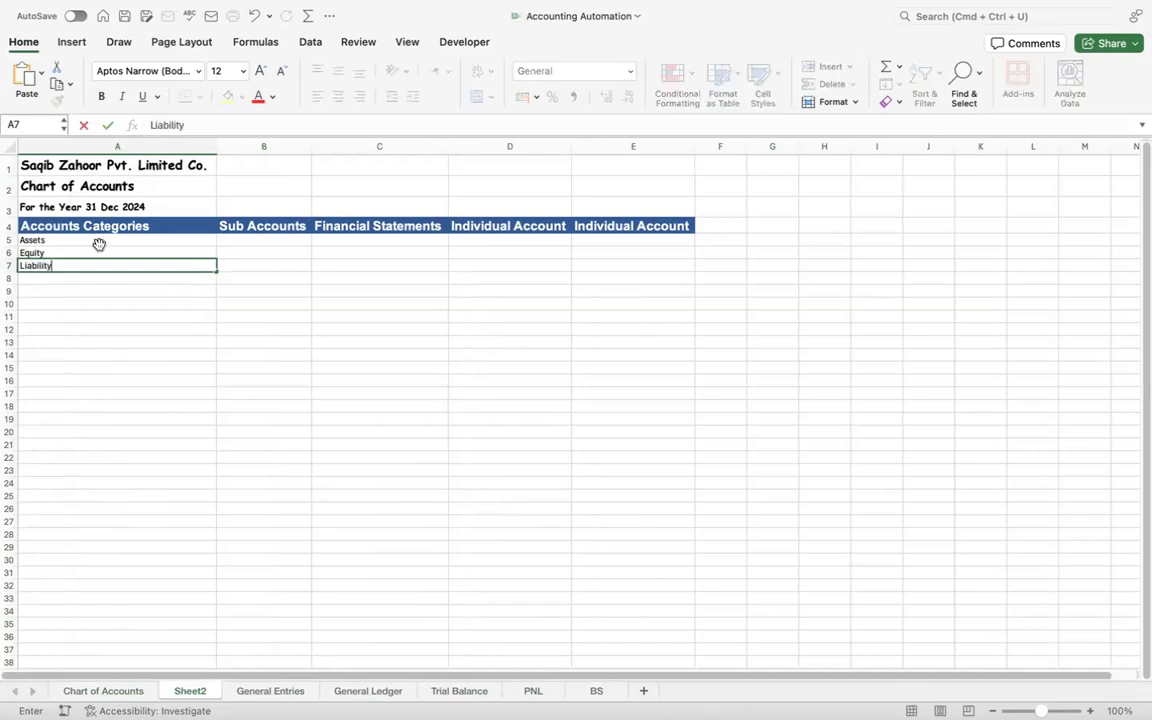
key(Return)
text(Revenue)
key(Return)
text(Expense)
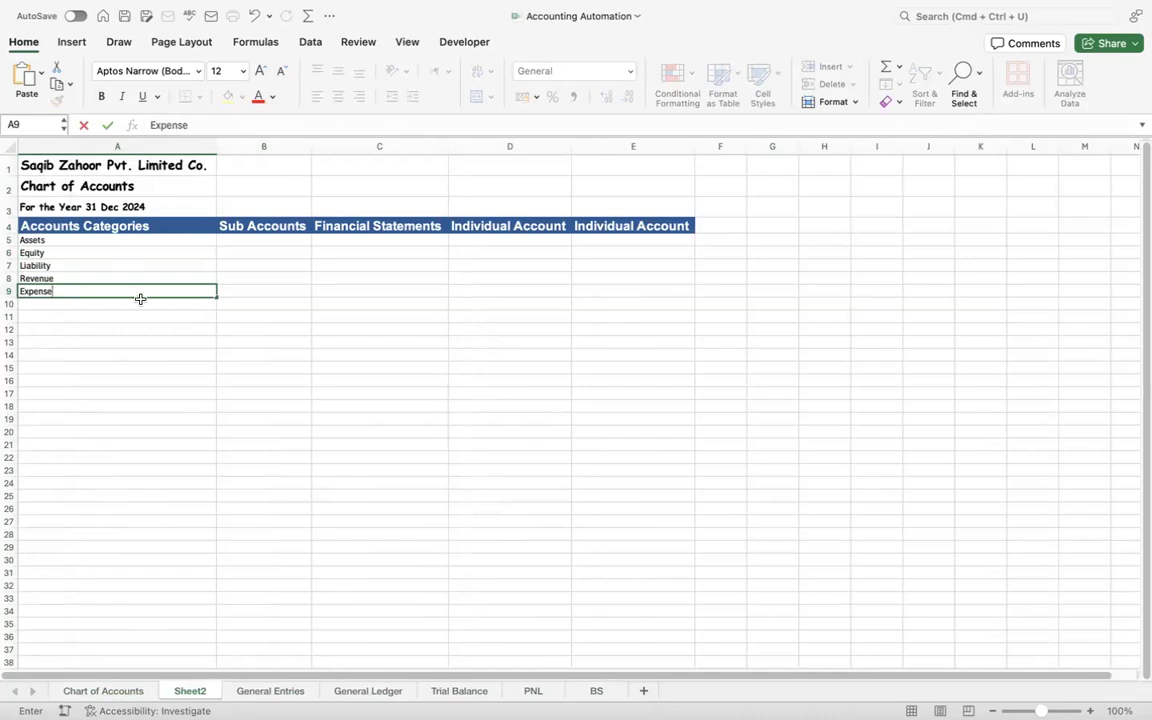
key(Return)
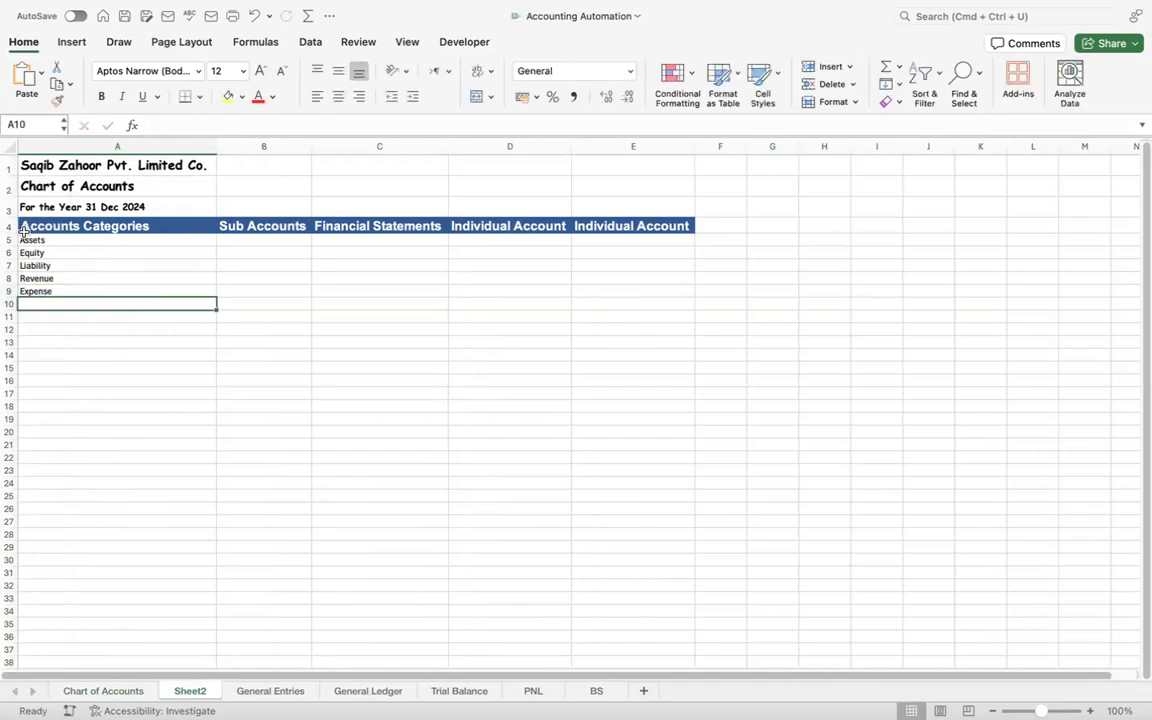
- Set the font of rows 5 to 21 to Times New Roman
drag(12, 240, 12, 445)
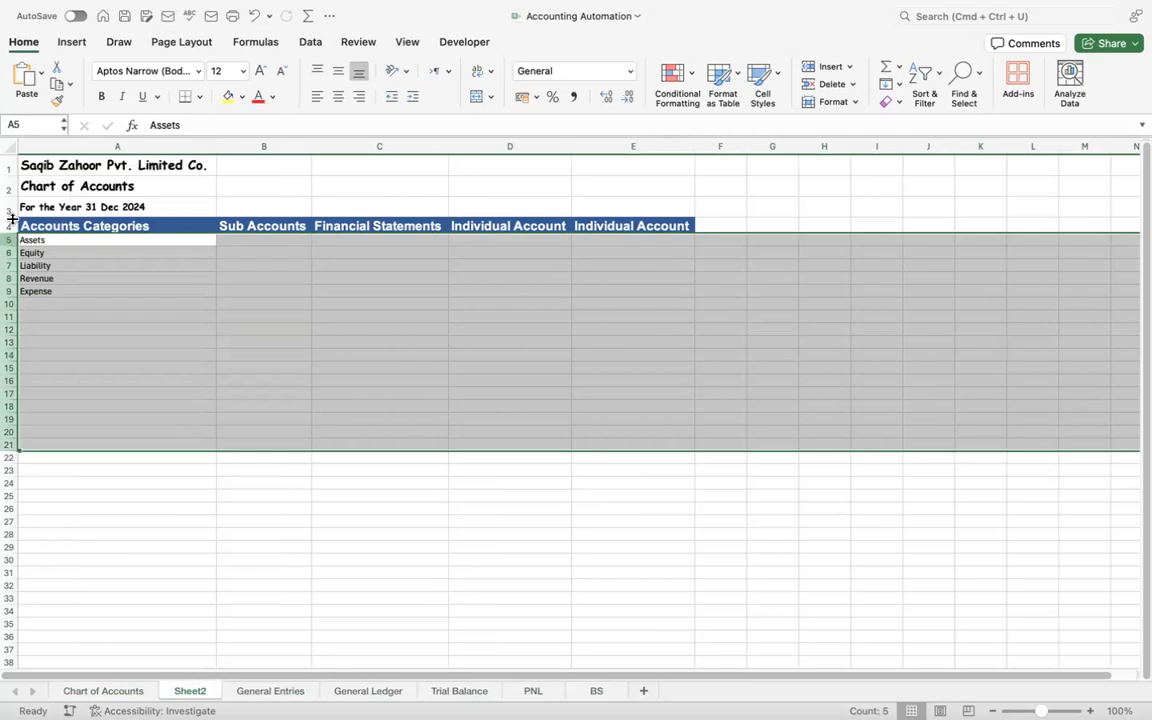
click(169, 73)
text(Times New Roman)
key(Tab)
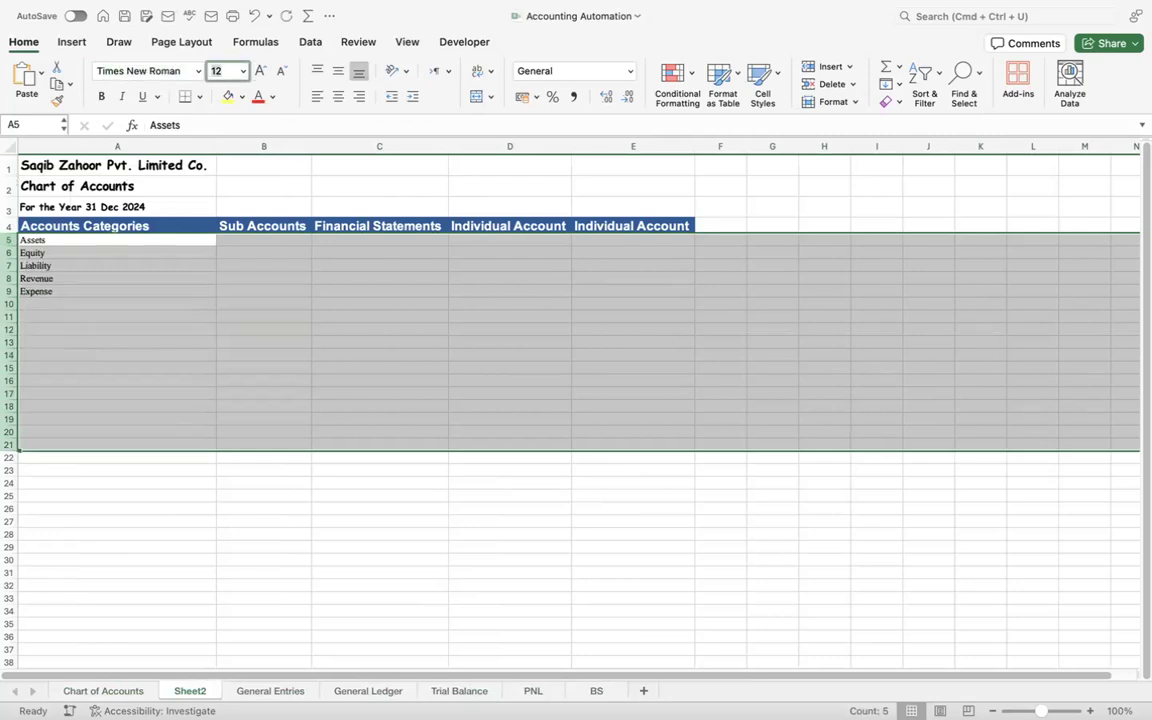
key(Return)
click(165, 316)
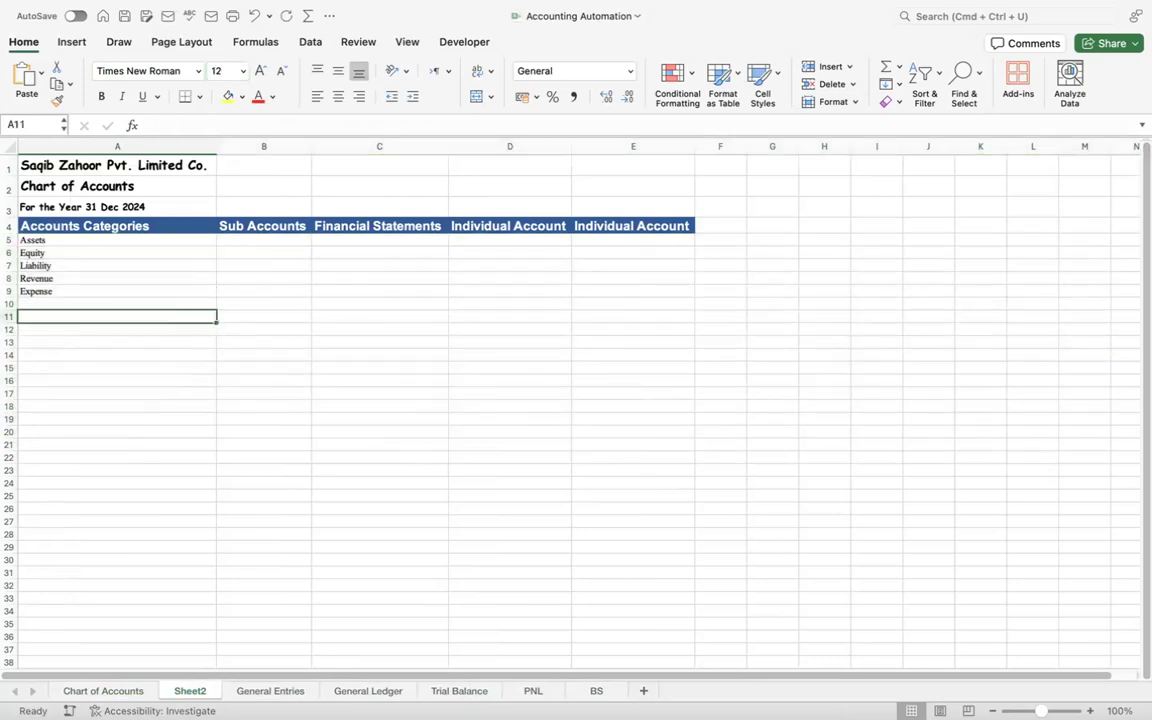
- Enter Current Assets in B5 and Non-Current Assets in B6 beneath Sub Accounts
scroll(578, 403, up, 4)
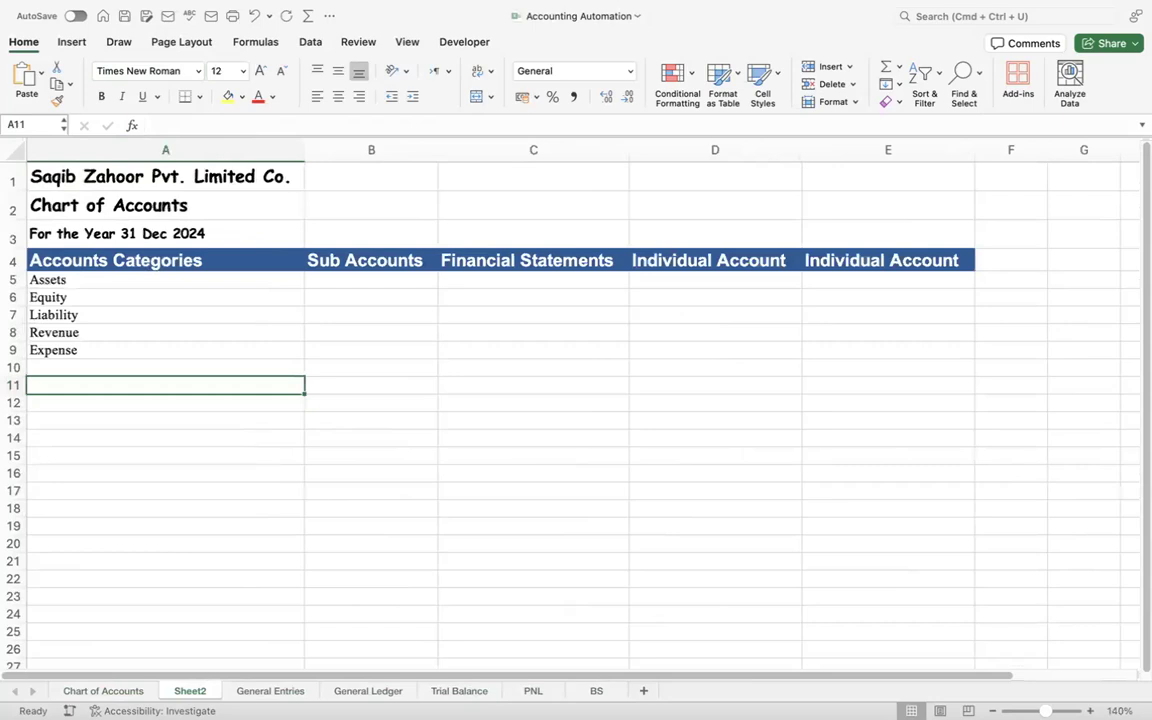
scroll(943, 625, up, 1)
click(375, 441)
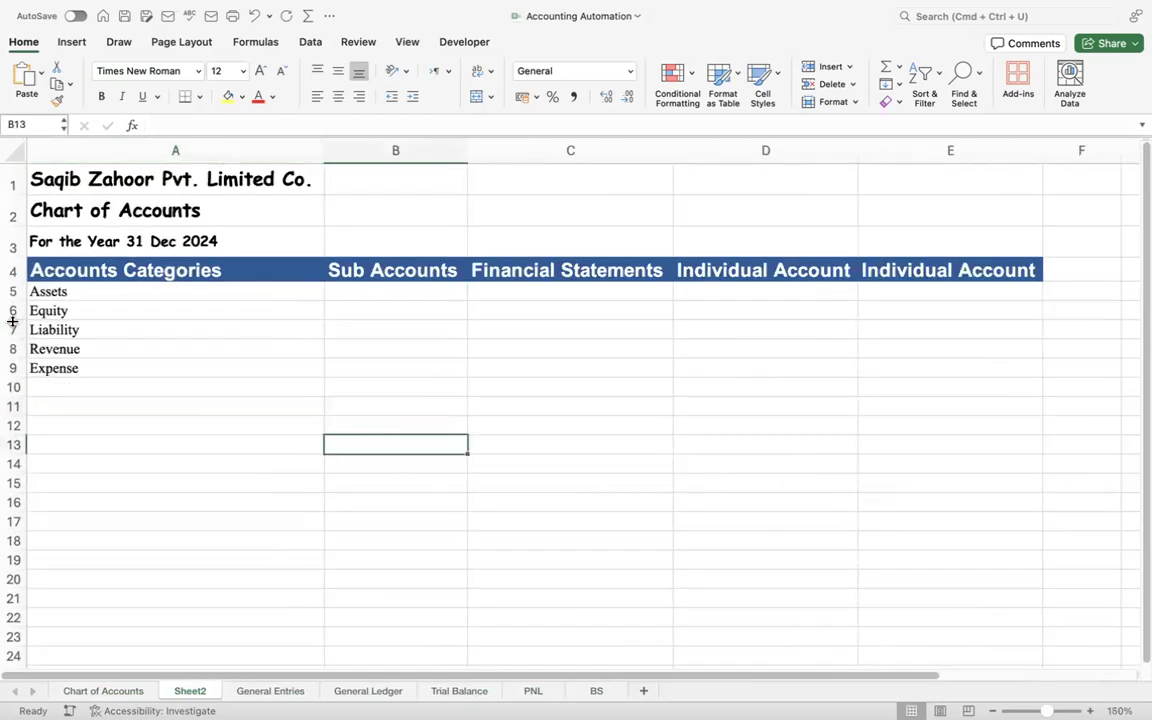
click(60, 310)
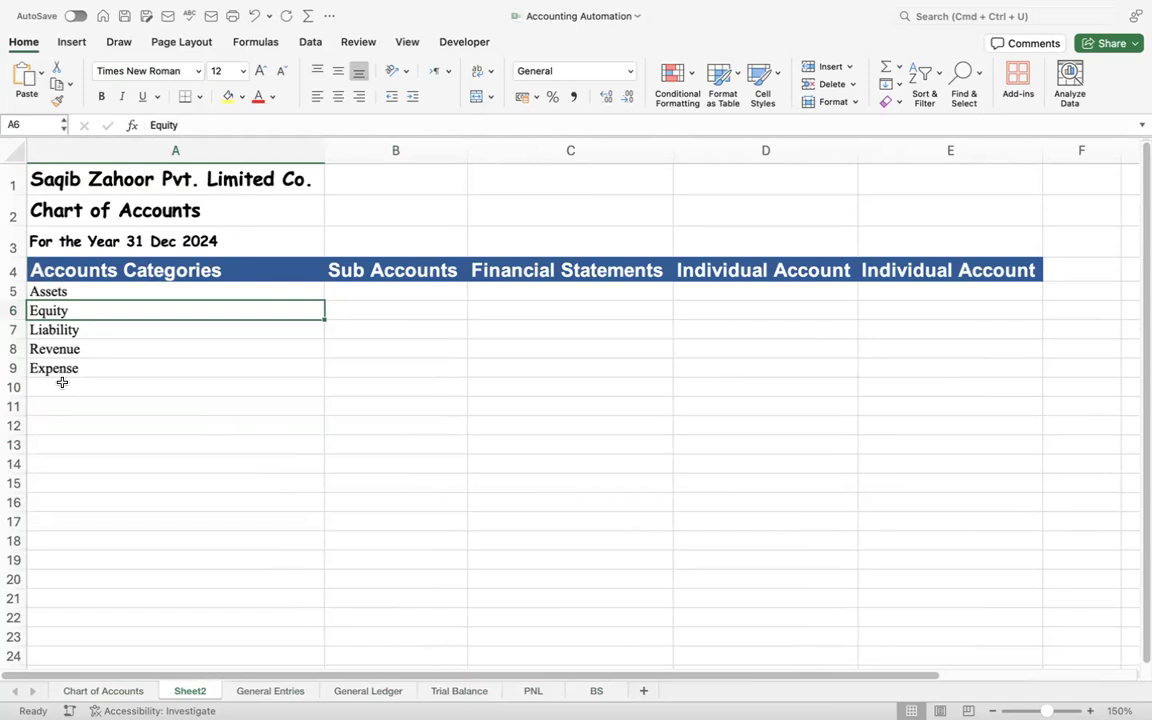
click(53, 291)
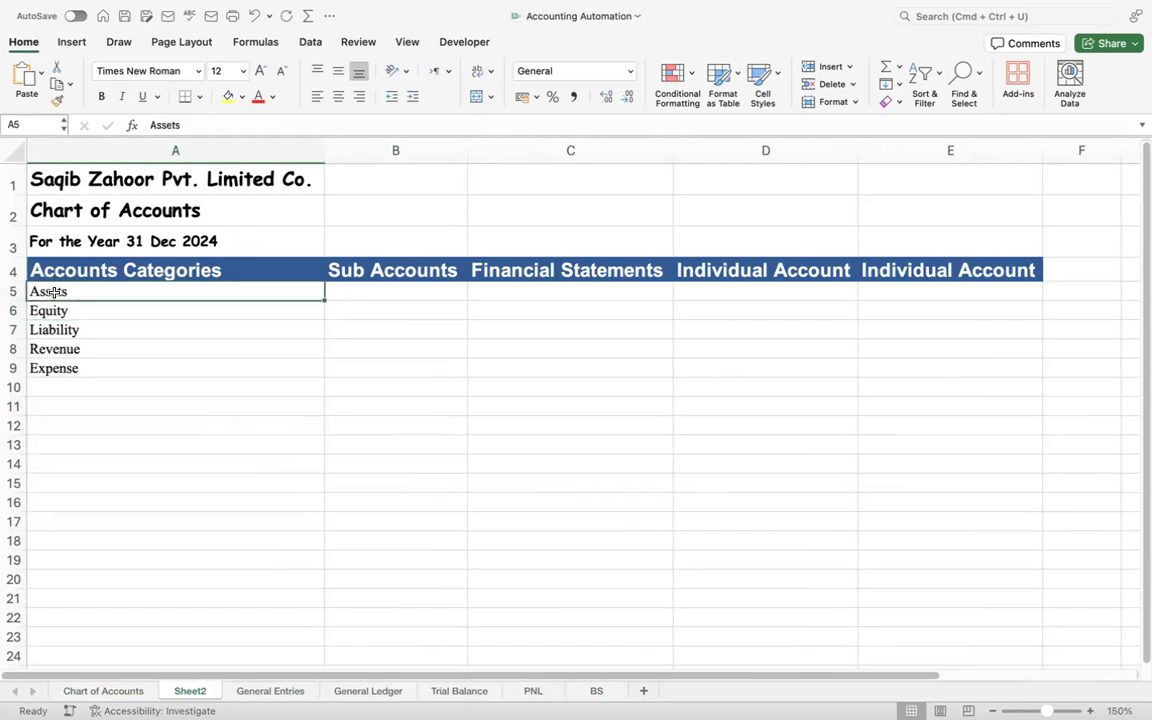
click(362, 297)
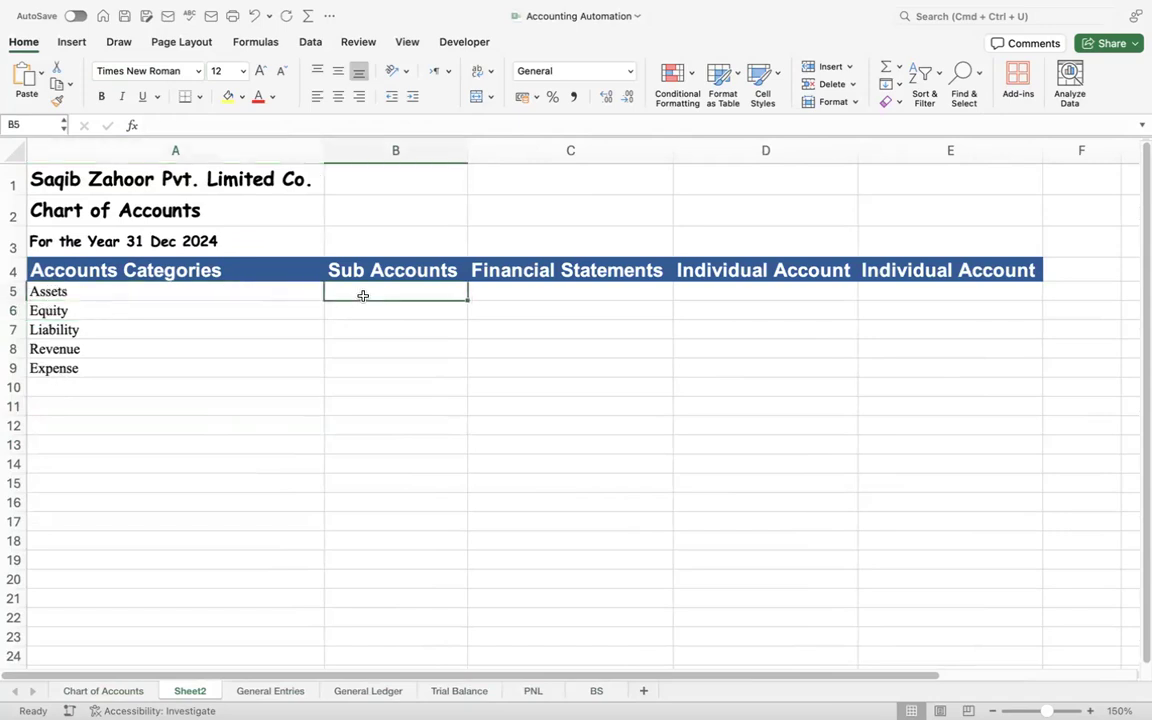
text(Current)
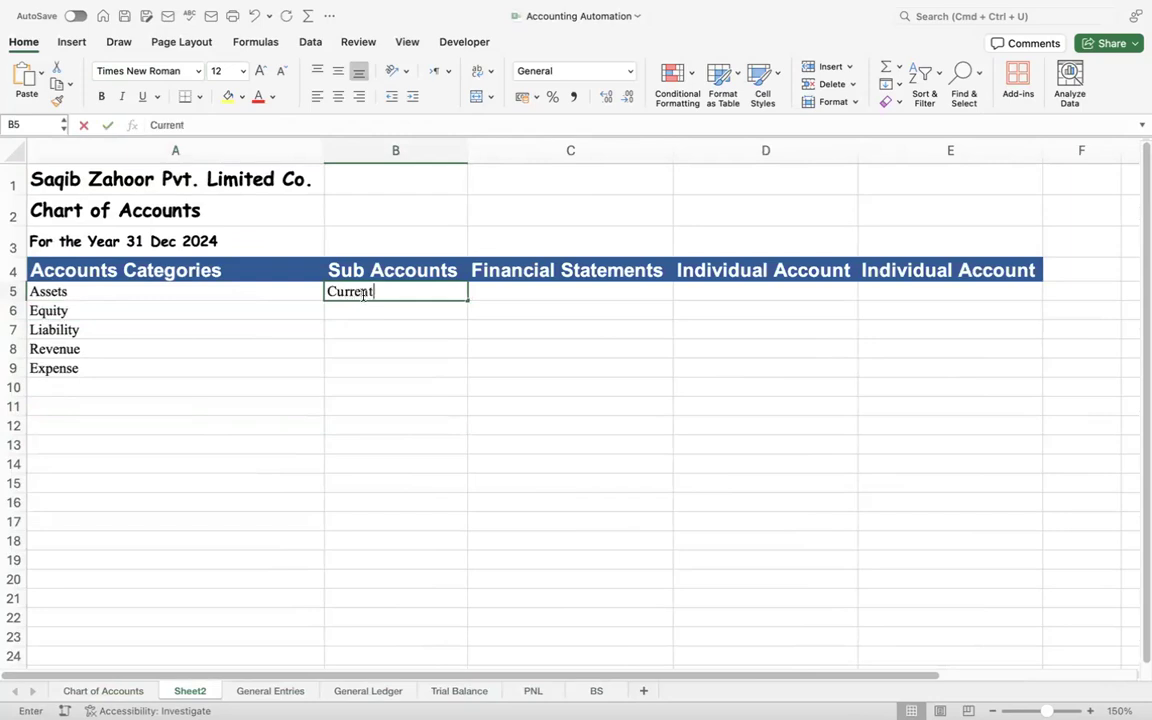
text( Assets)
key(Return)
text(Non-Current)
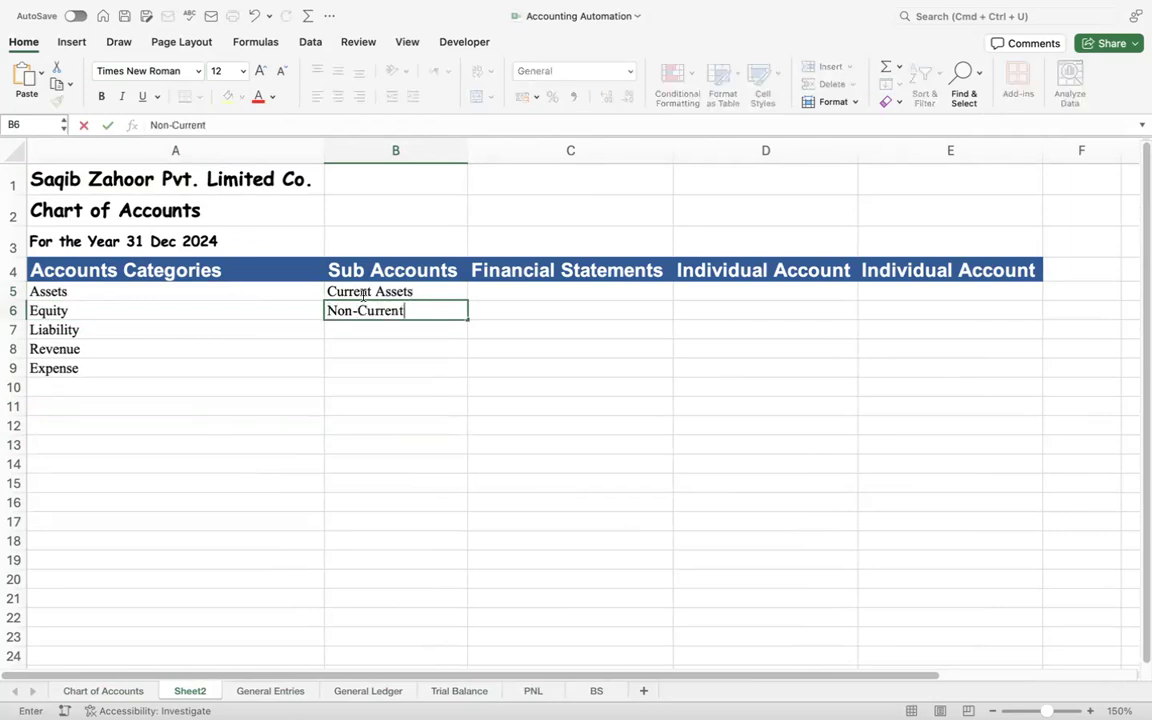
text( Assets)
key(Return)
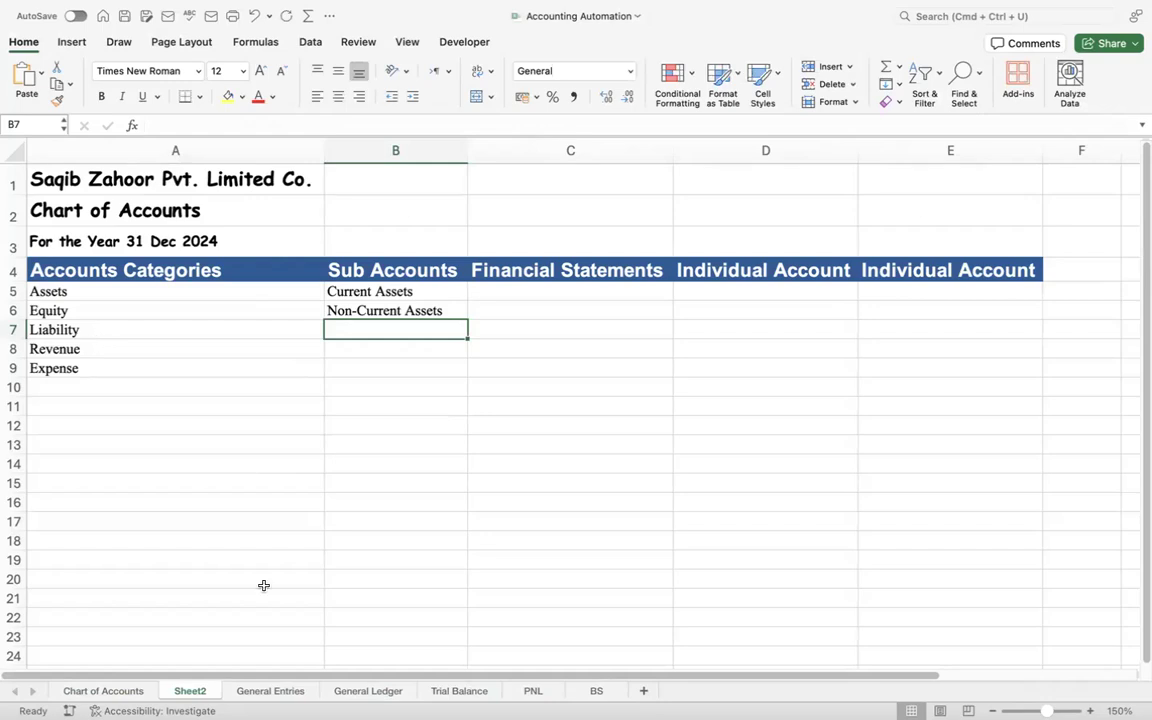
- Enter Current Liabilities in B7 and Non-Current Liabilities in B8
text(Current)
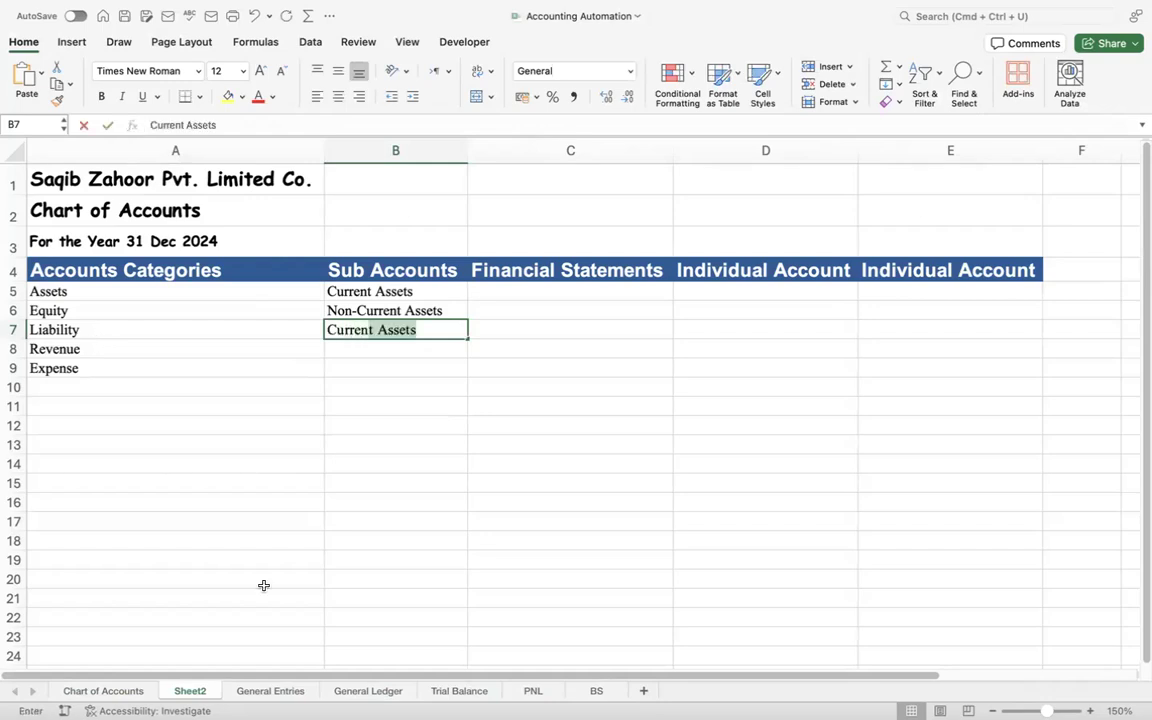
text( Liabilities)
key(Return)
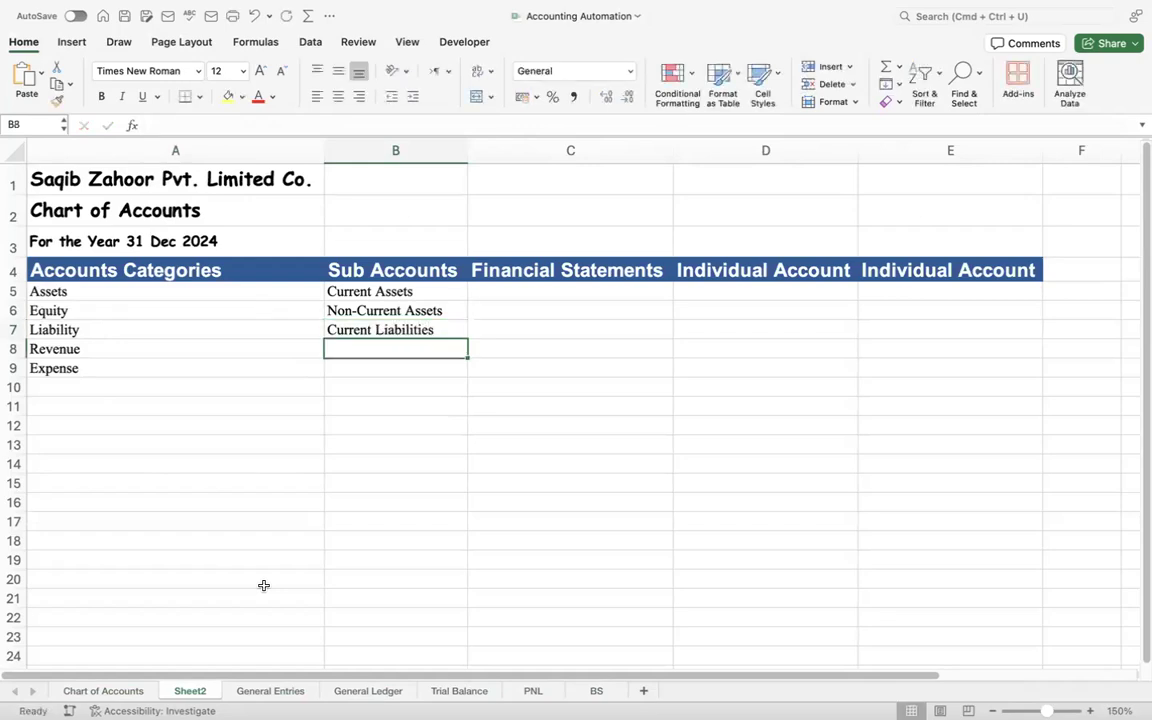
text(Non-C)
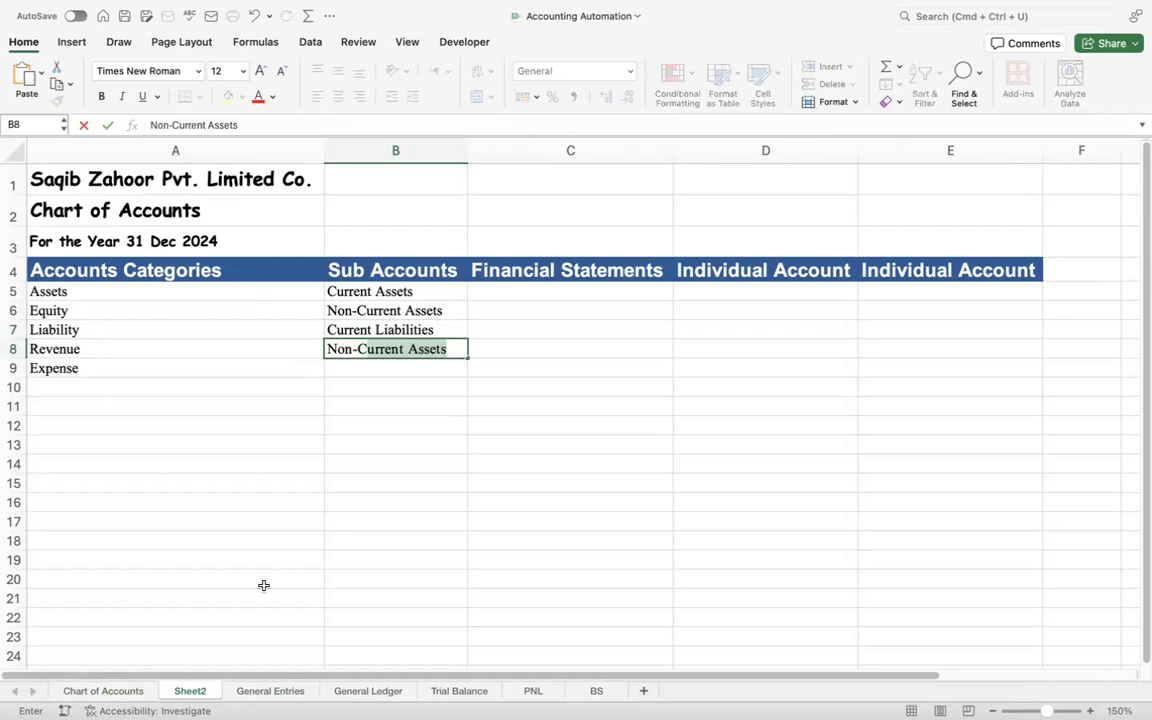
text(urrent Li)
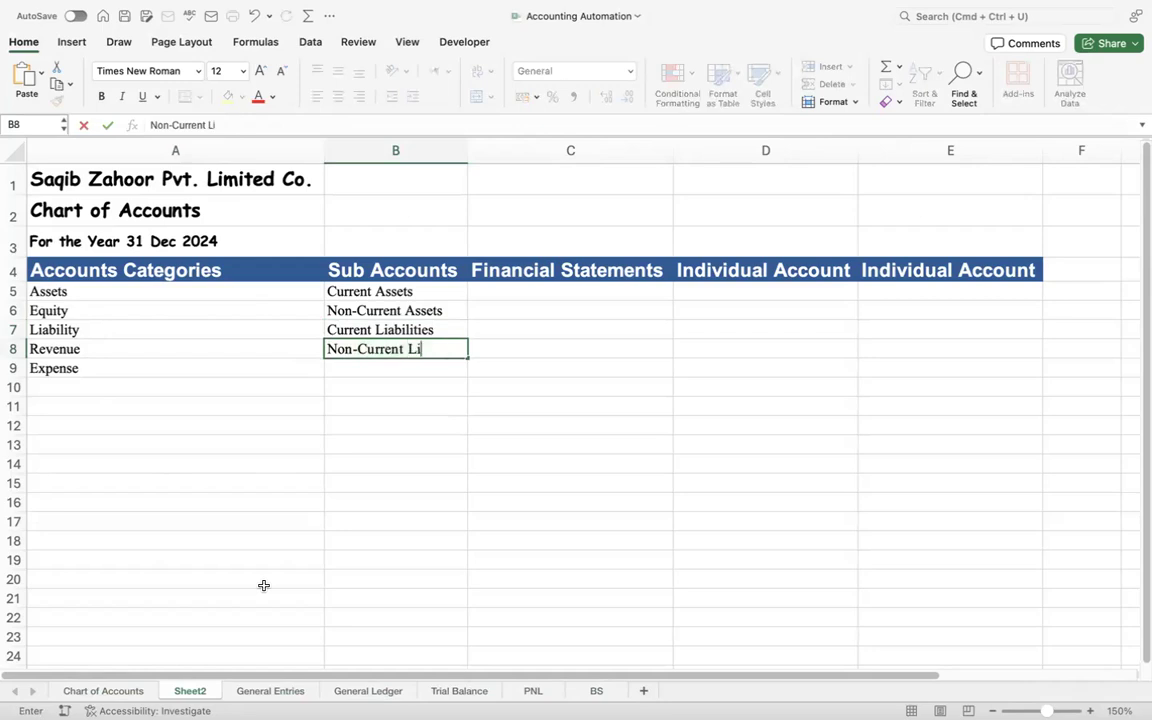
text(abilities)
key(Return)
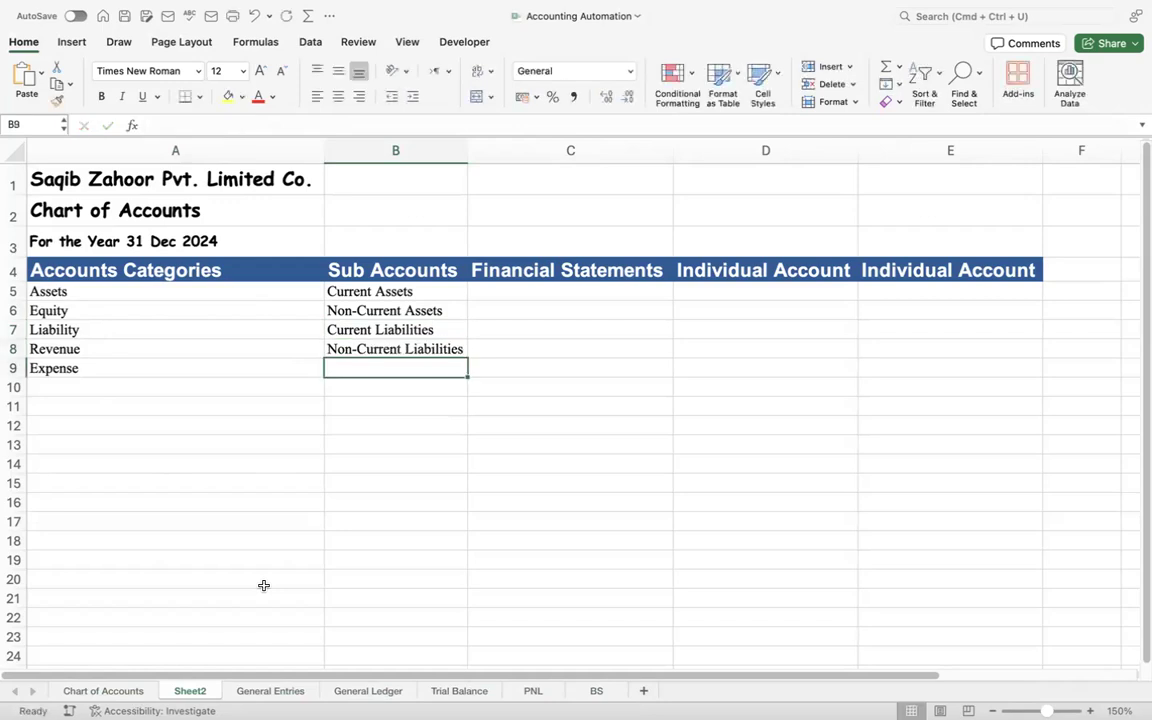
- Add Revenue in B9 and Expense in B10 to complete the sub accounts list
key(Left)
key(Right)
key(Right)
key(Left)
text(Revenue)
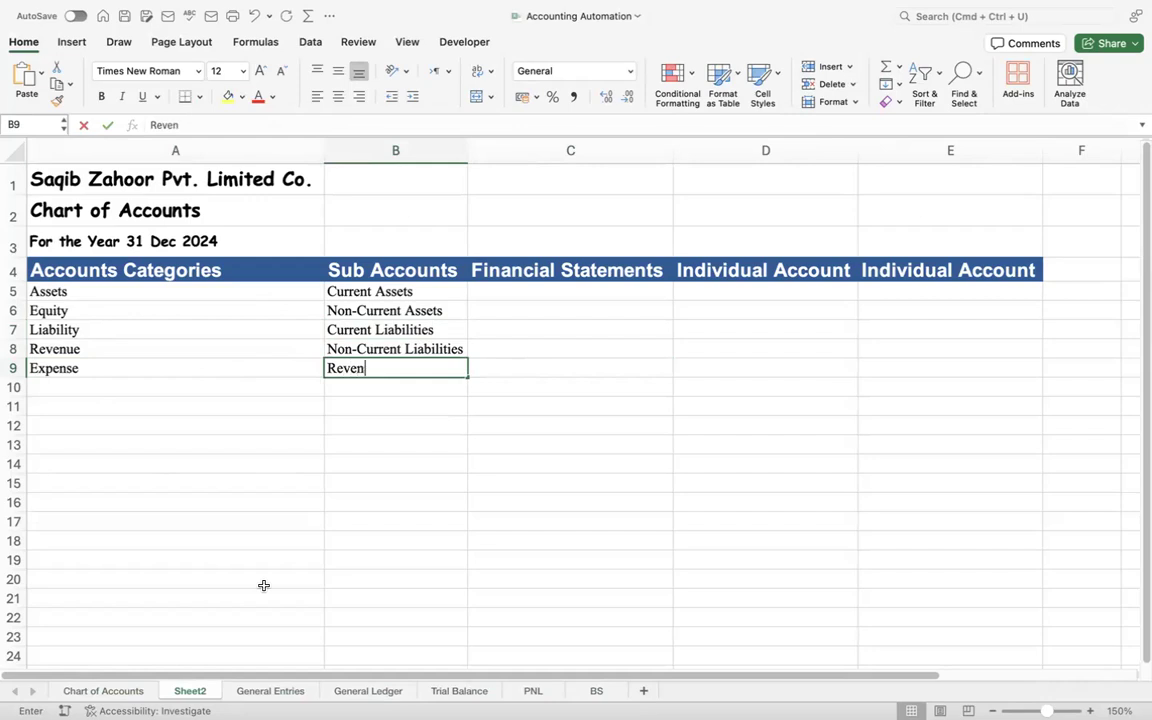
key(Return)
text(Expense)
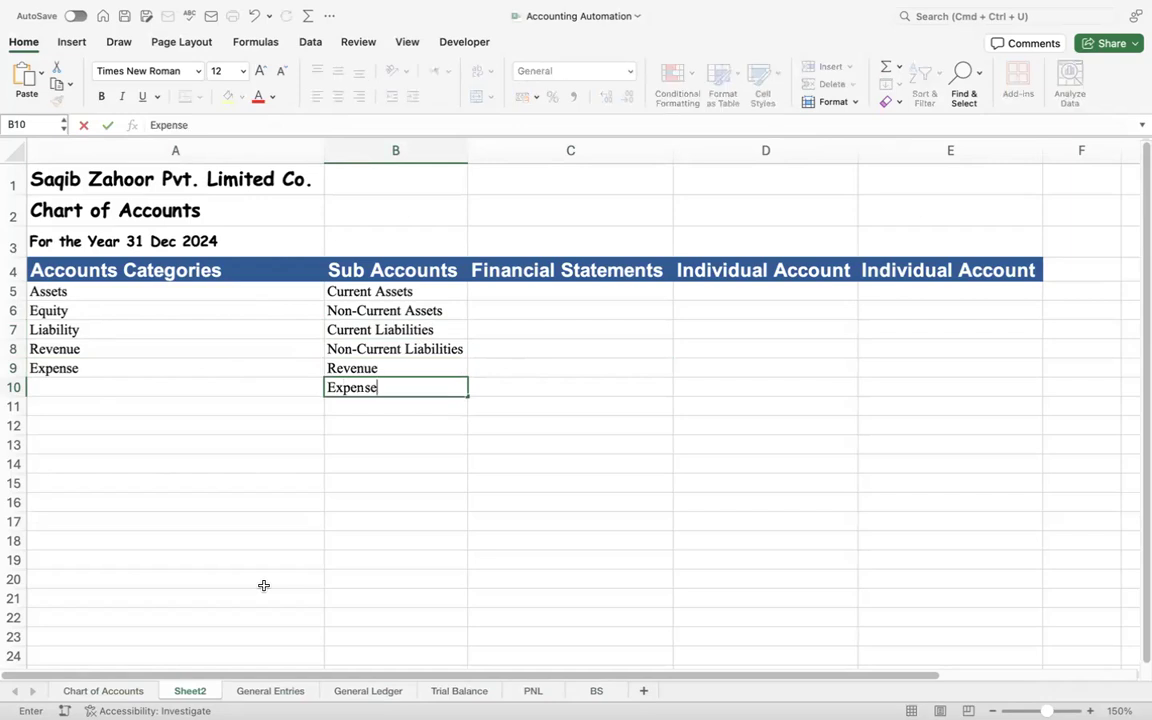
key(Return)
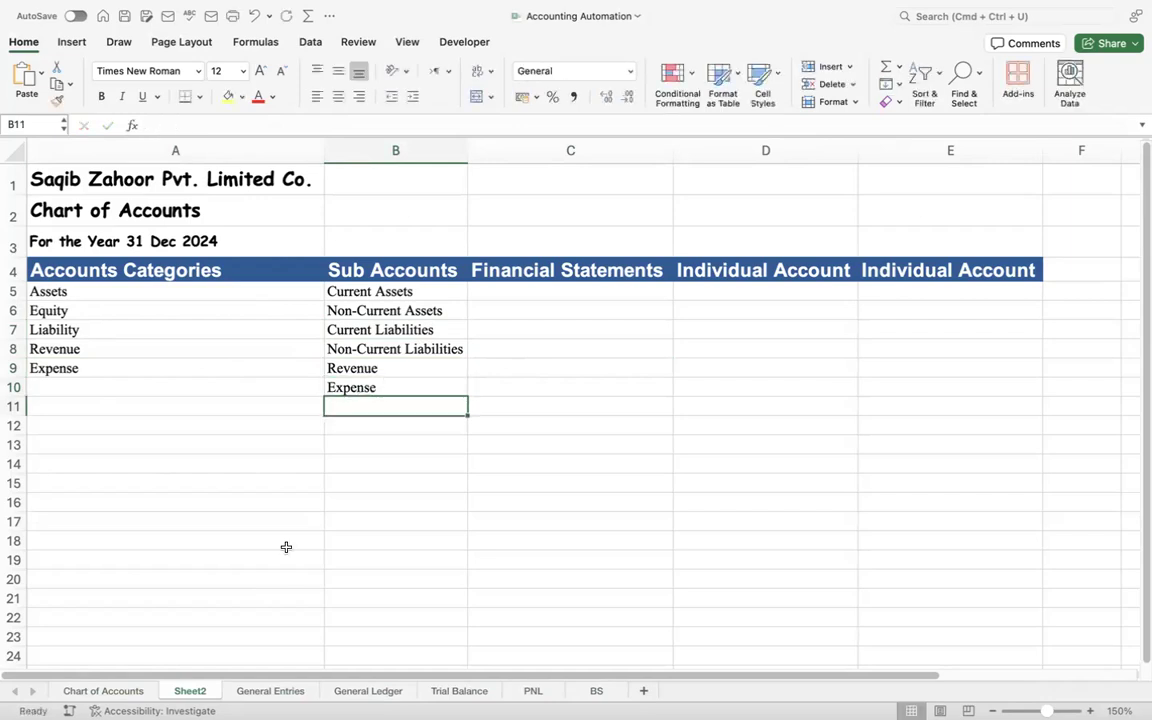
- Enter Balance Sheet in C5 as the financial statement for Current Assets
click(433, 295)
key(Tab)
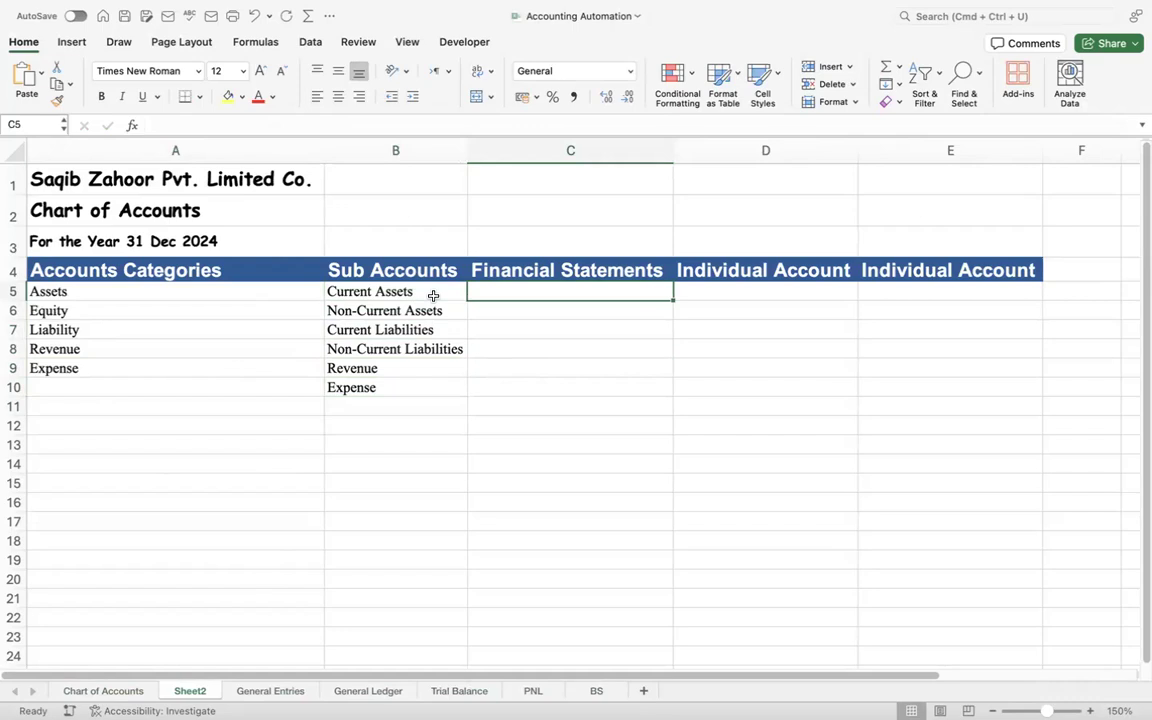
text(lan)
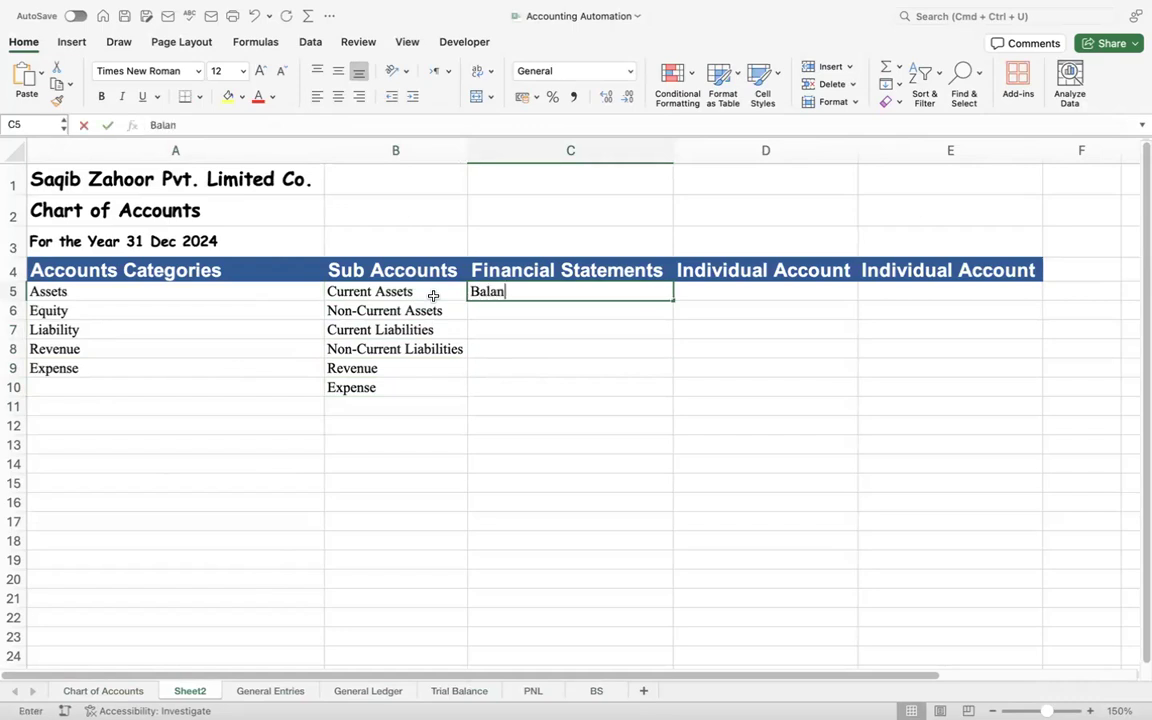
text(ce Sheet)
key(Return)
- Fill Balance Sheet down into C6:C8 for the non-current assets and both liability sub accounts
key(Left)
key(Right)
key(ctrl+d)
key(Down)
key(Left)
key(Right)
key(ctrl+d)
key(Left)
key(Down)
key(Right)
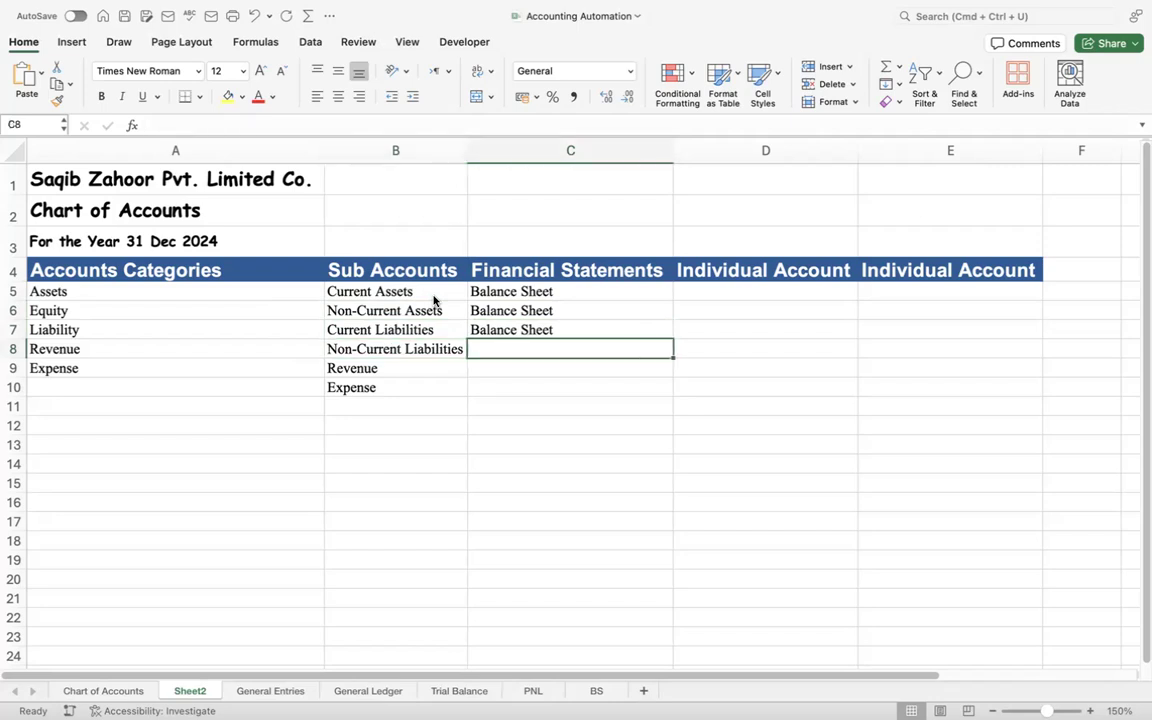
key(ctrl+d)
key(Down)
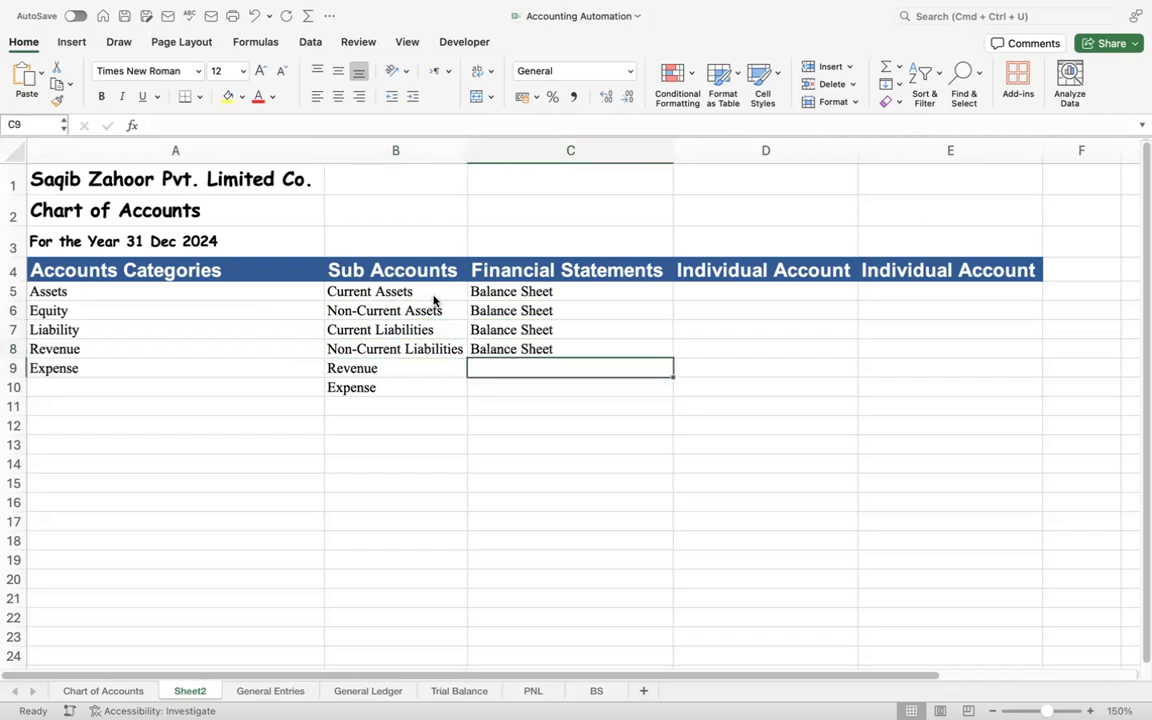
- Enter Profit and Loss Statement in C9, fill it down to C10, and save the workbook
text(Profit )
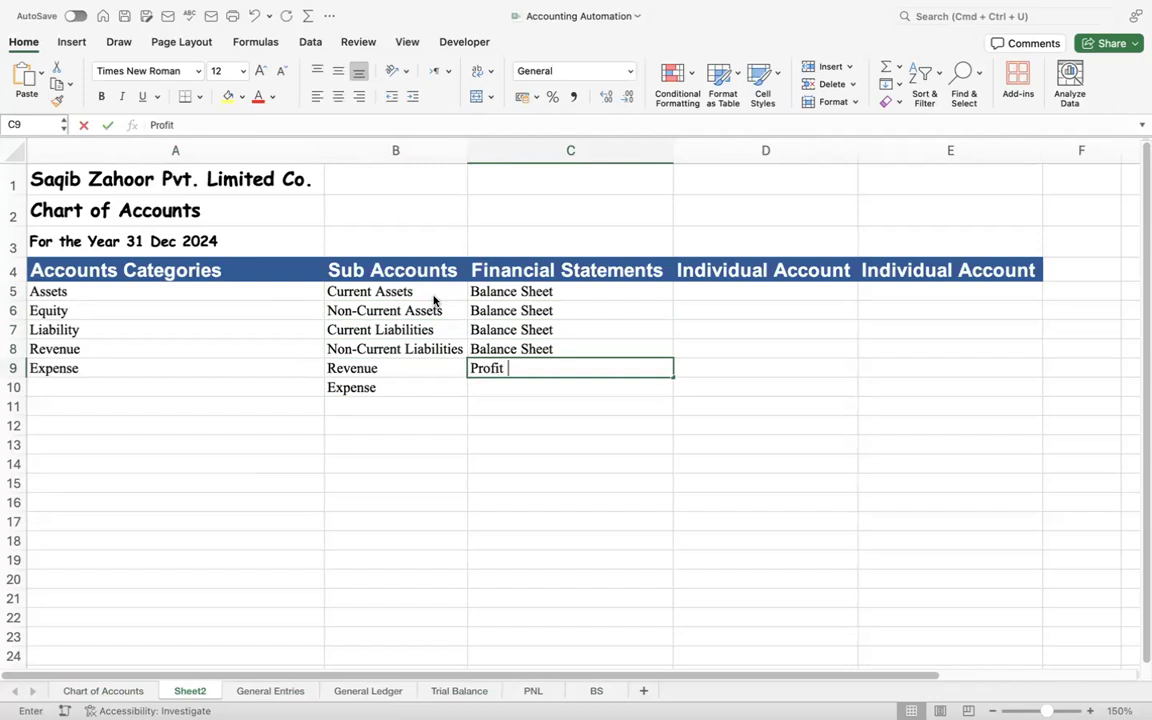
text(and Loss)
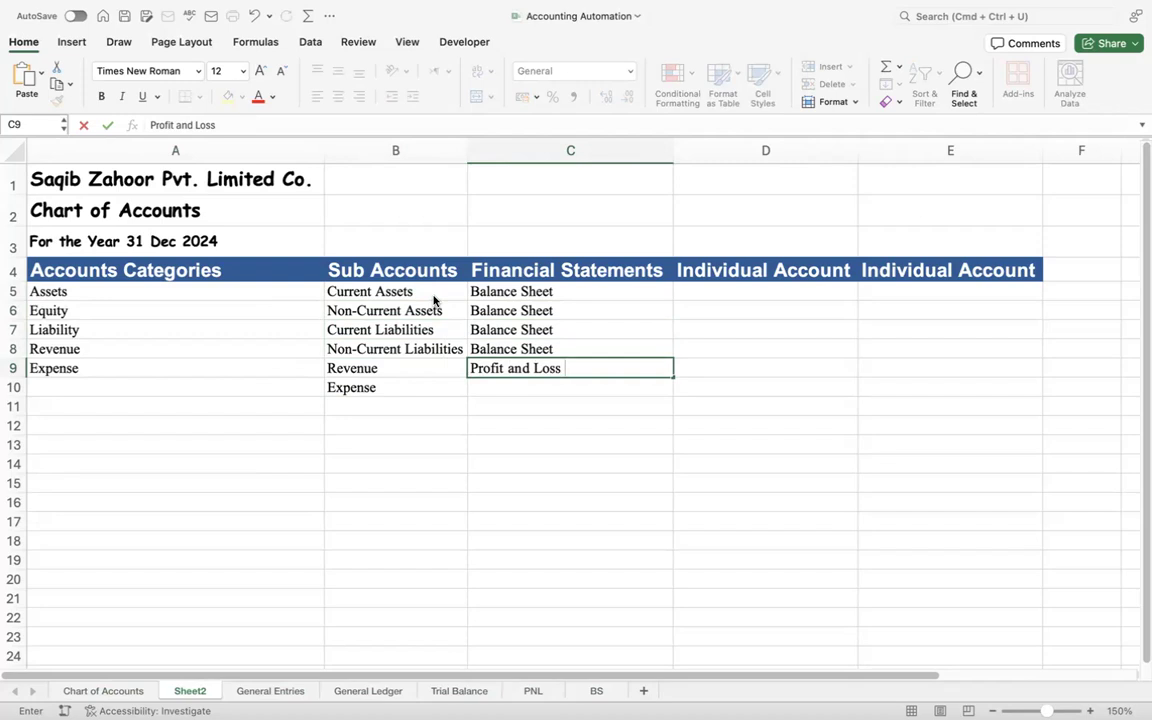
text(Statement)
key(Return)
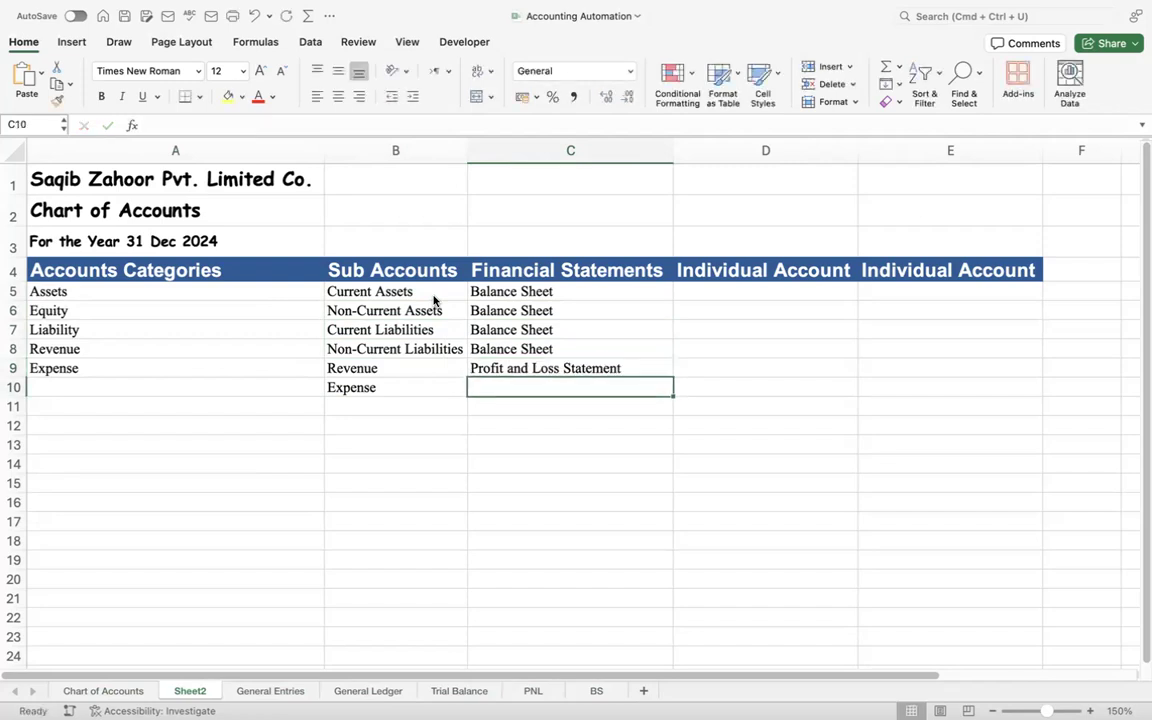
key(ctrl+d)
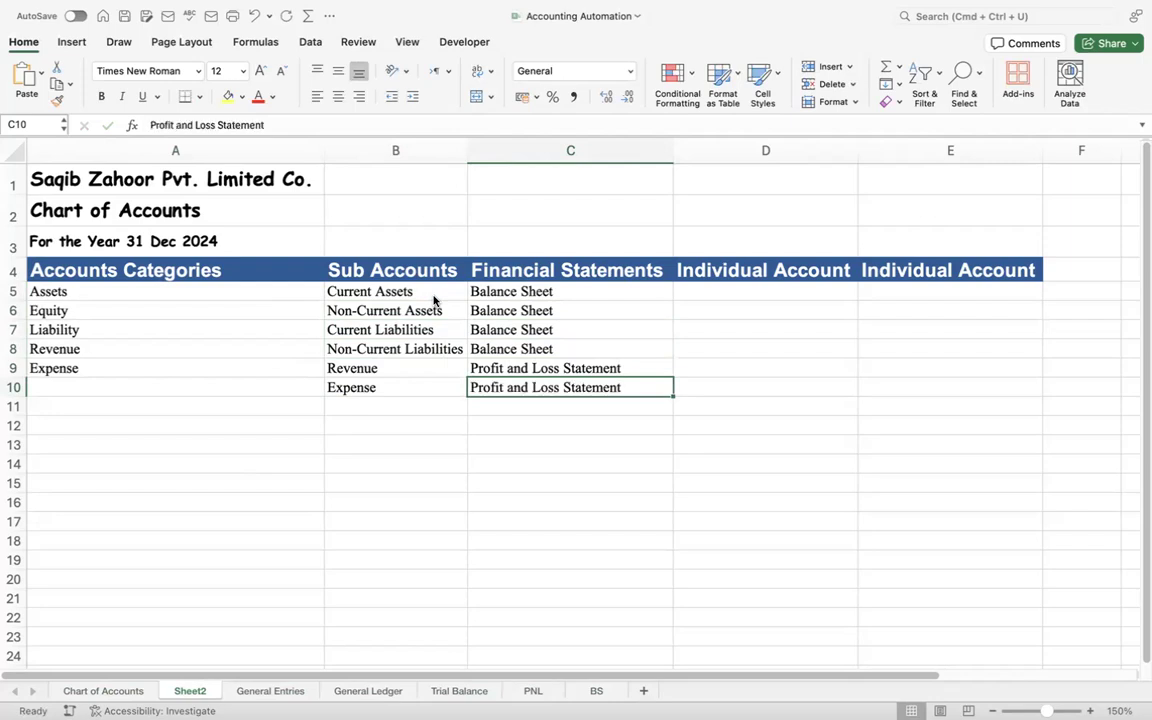
key(super+s)
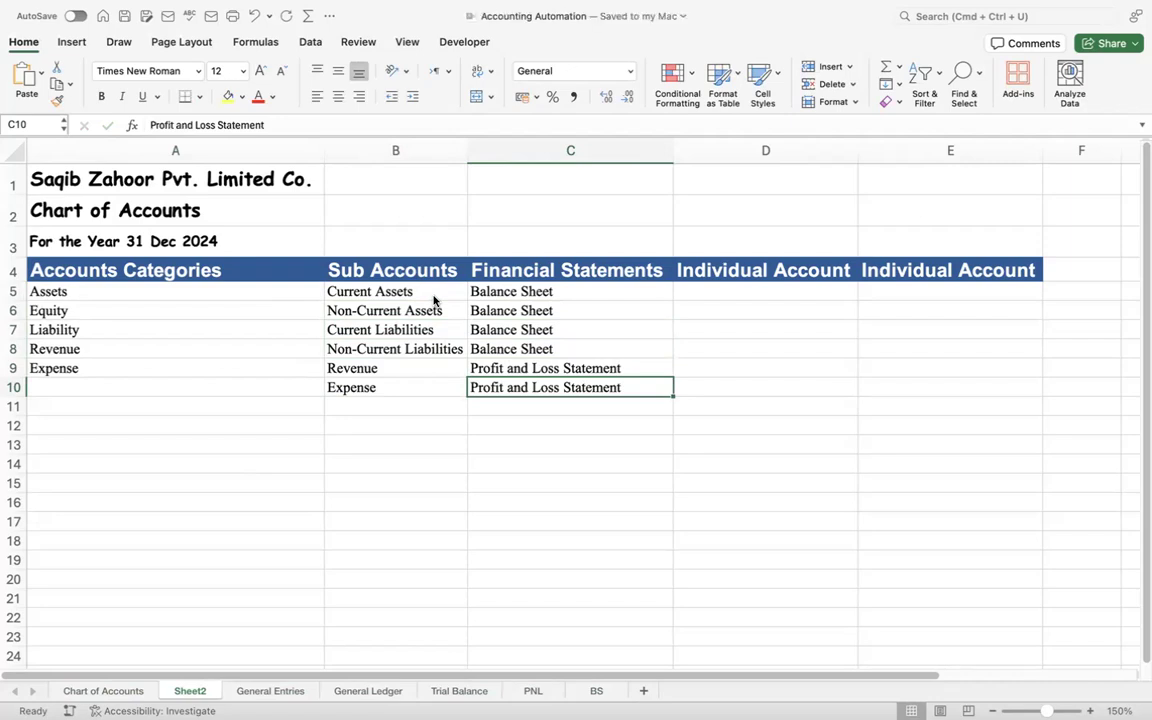
- Enter Bank in D5 and Cash in D6 as the first individual accounts
key(Up)
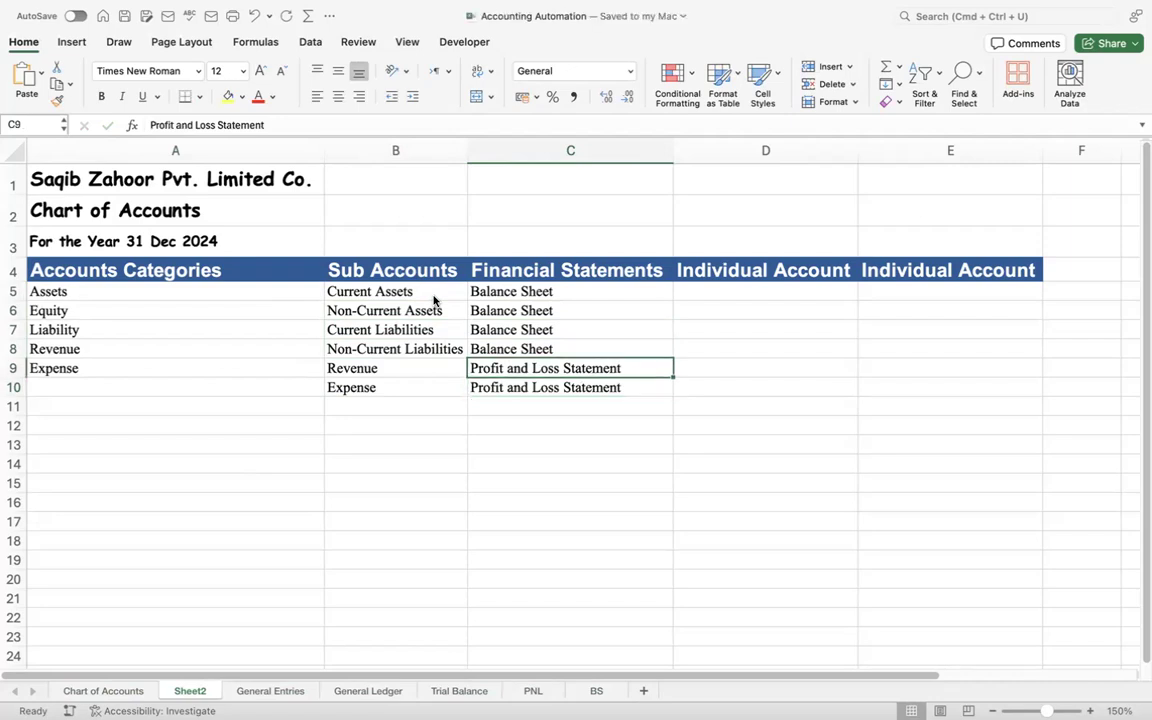
key(Up)
key(Up)
key(Up)
key(Up)
key(Right)
text(Bank)
key(Return)
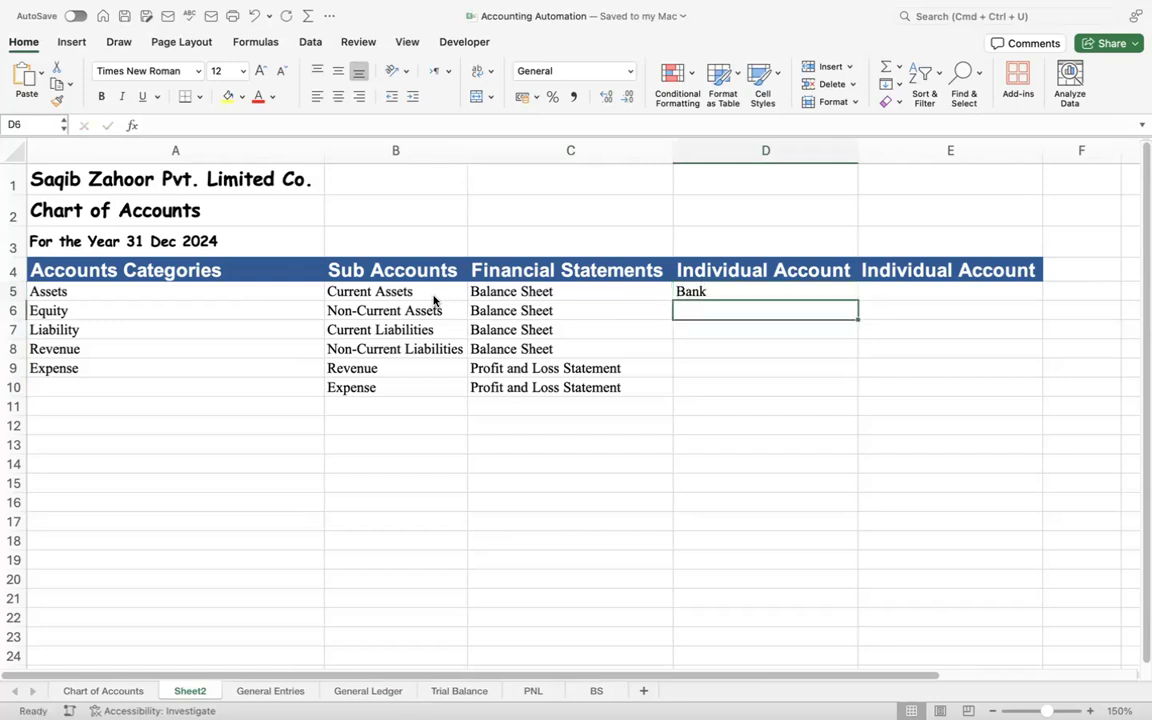
text(Cash)
key(Return)
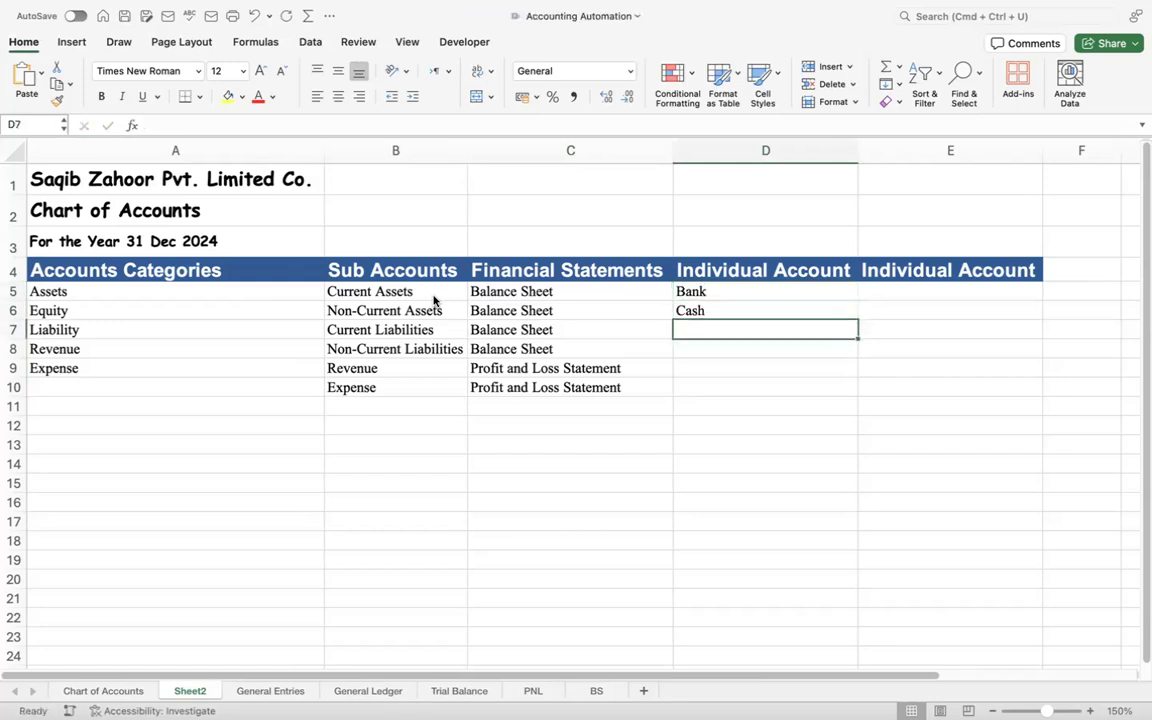
- Continue the individual accounts list with Furniture in D7, Computer in D8 and Inventory in D9
text(F)
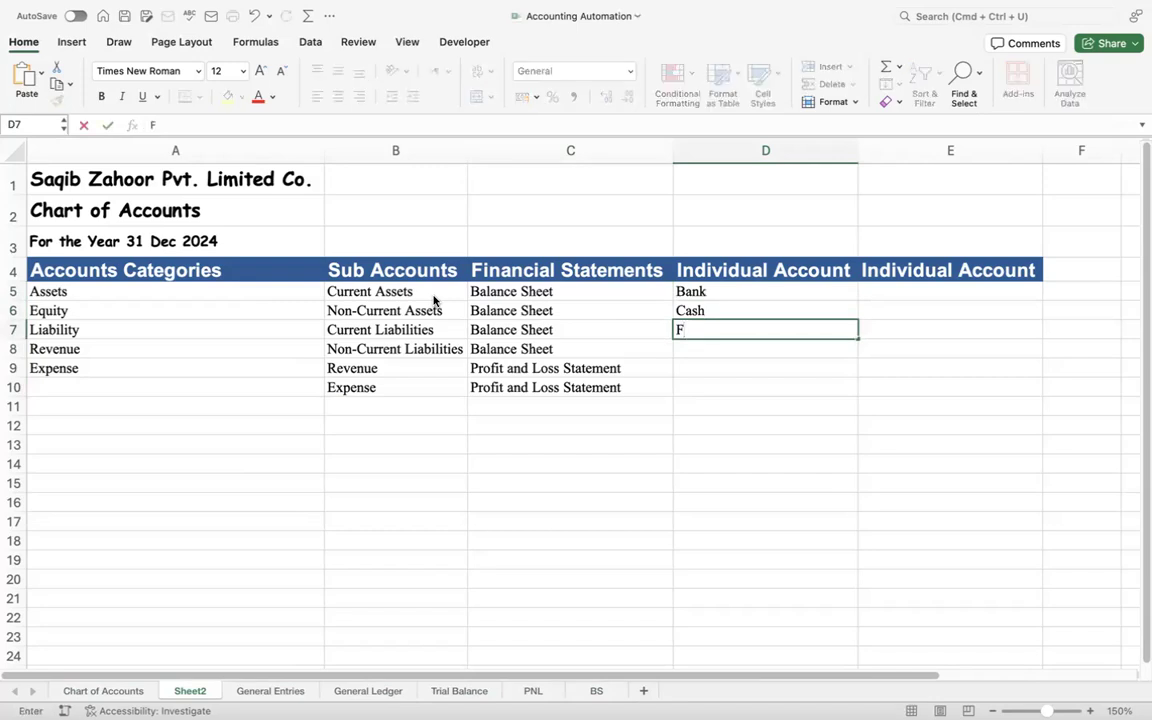
text(urniture)
key(BackSpace)
text(e)
key(Return)
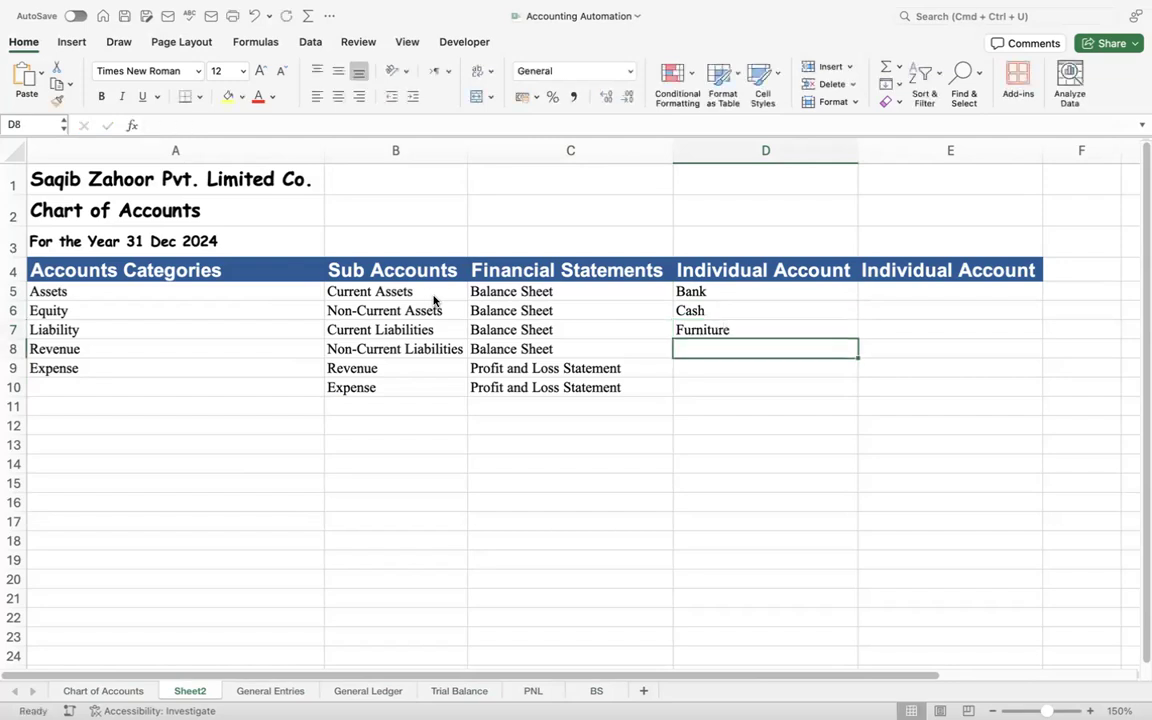
text(Computer)
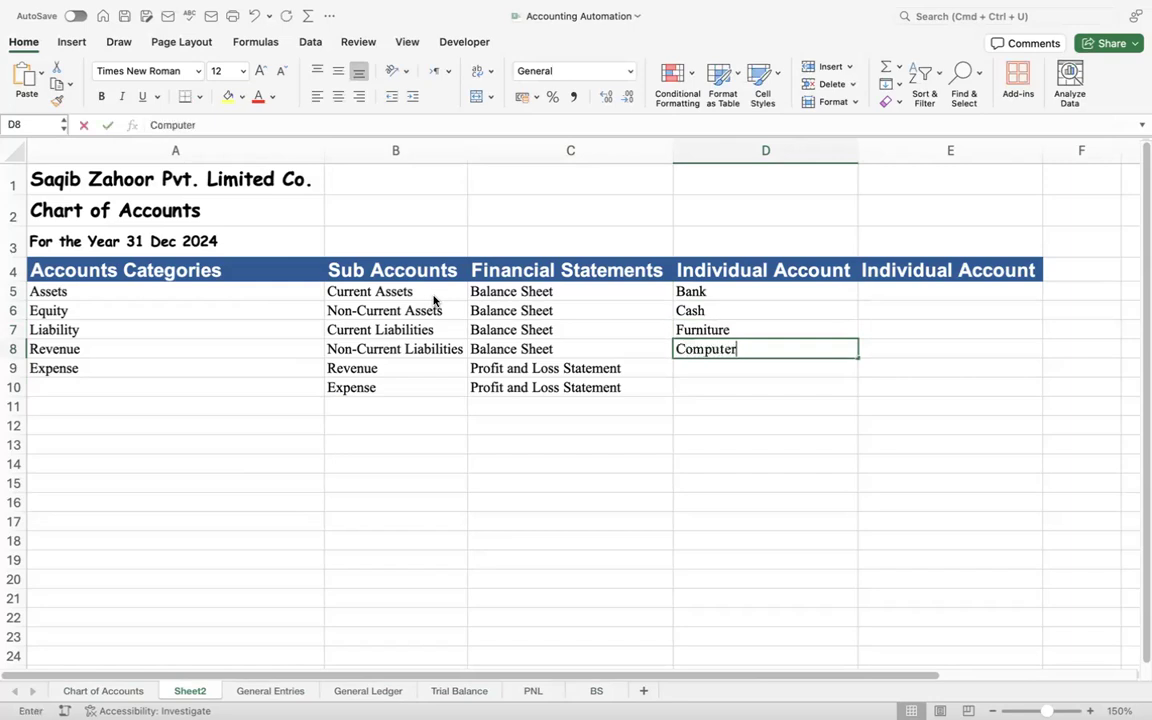
key(Return)
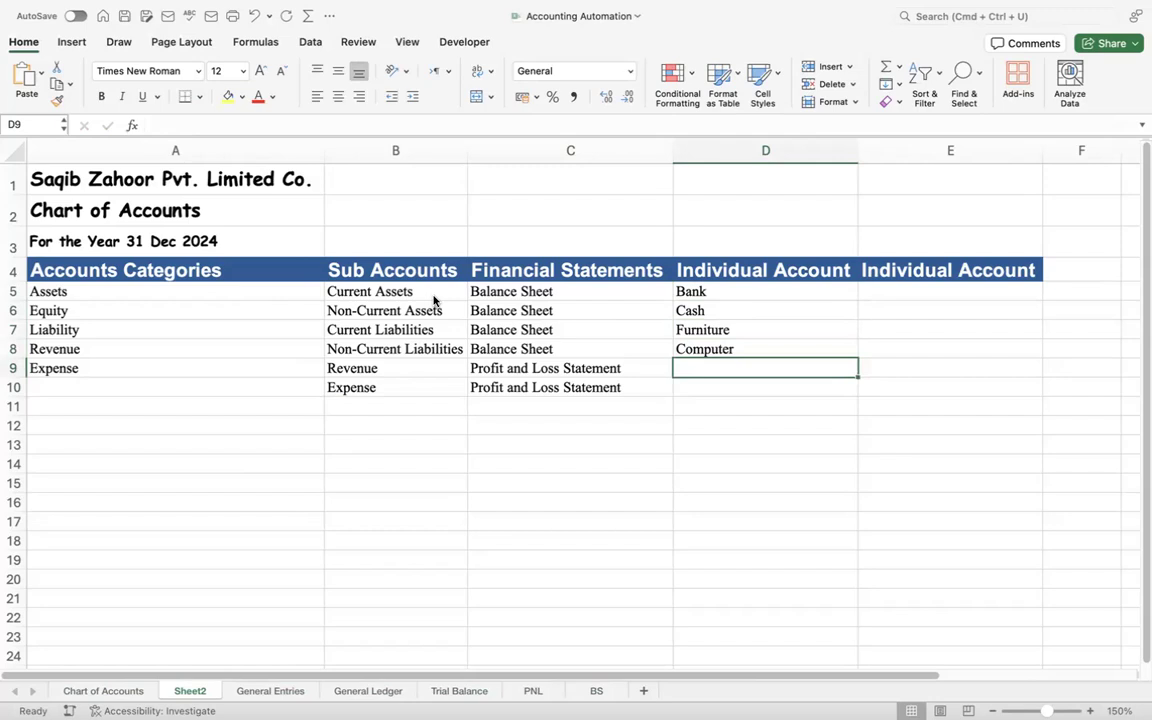
text(Inventor)
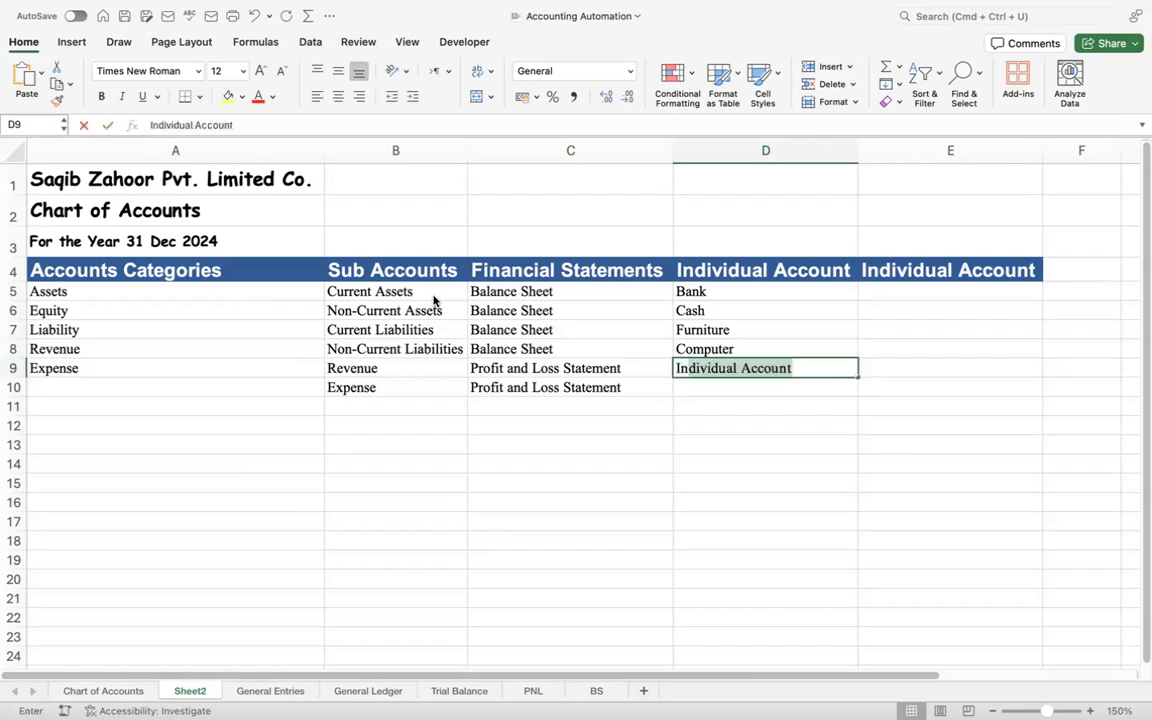
text(y)
key(Return)
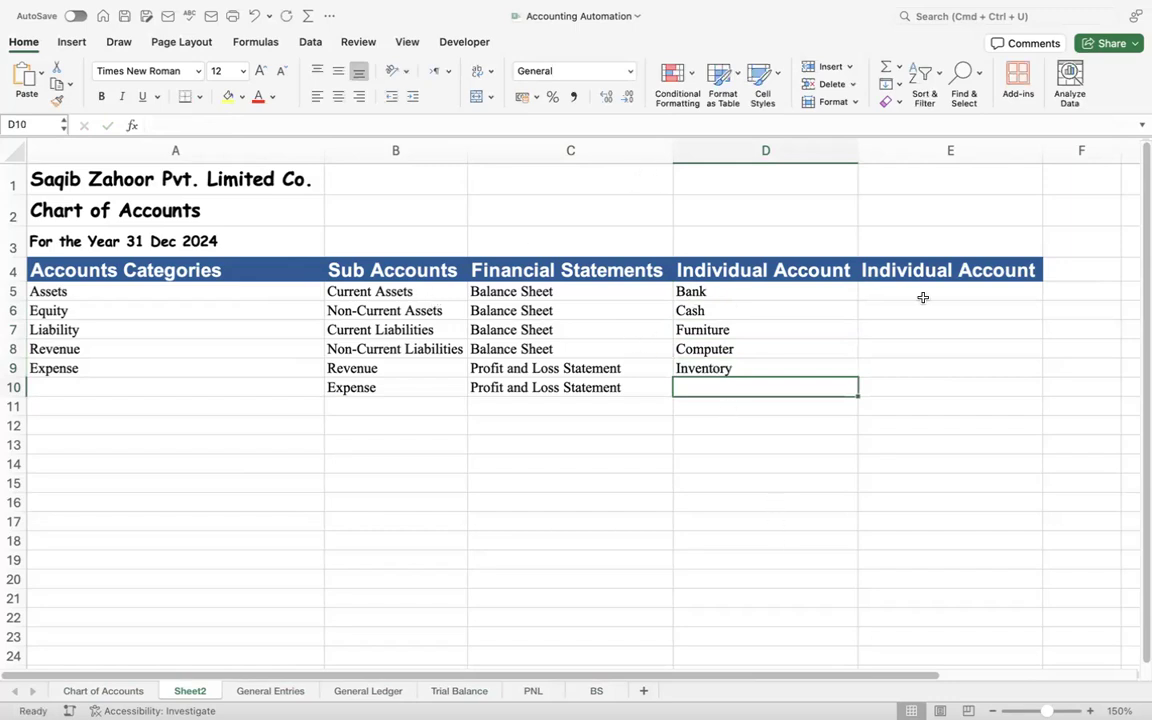
- Extend the duplicate heading in E4 to read Individual Account Type
click(956, 269)
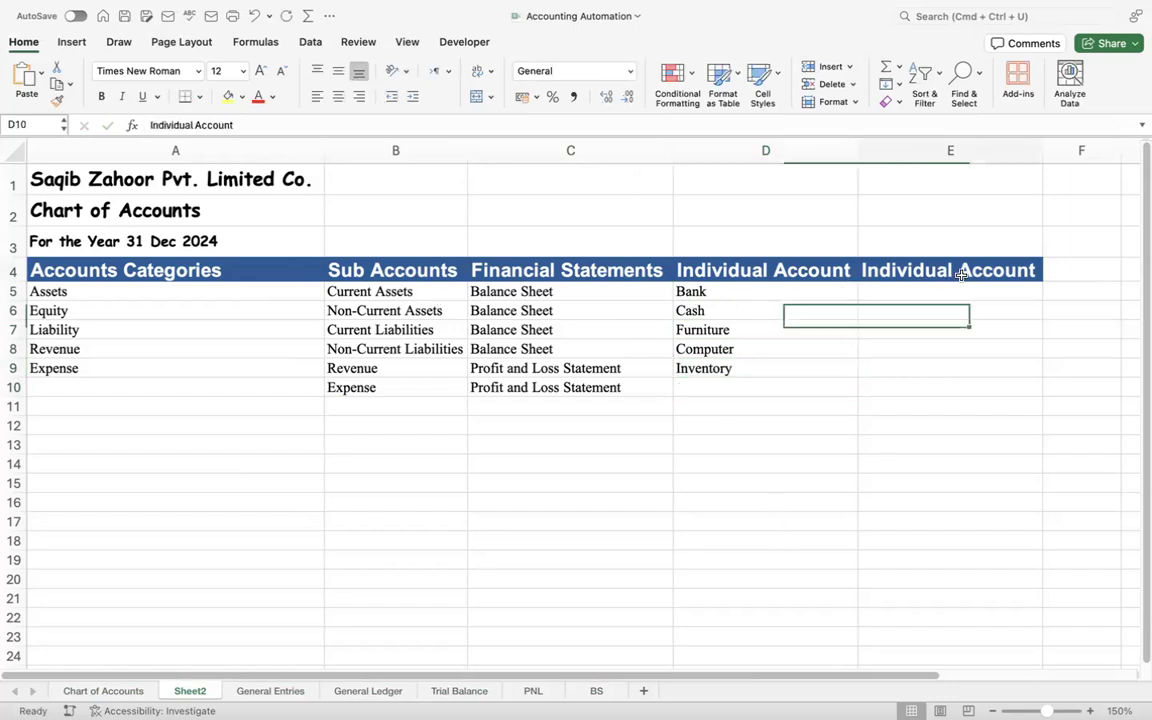
click(249, 125)
text(Type)
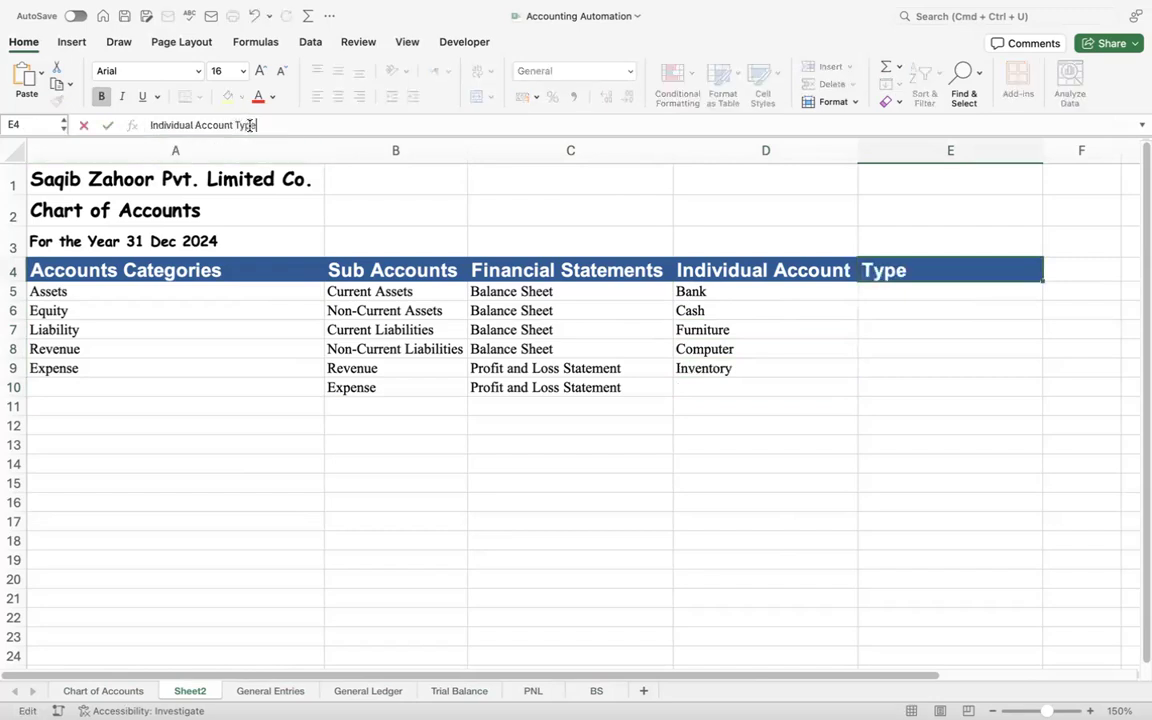
key(Return)
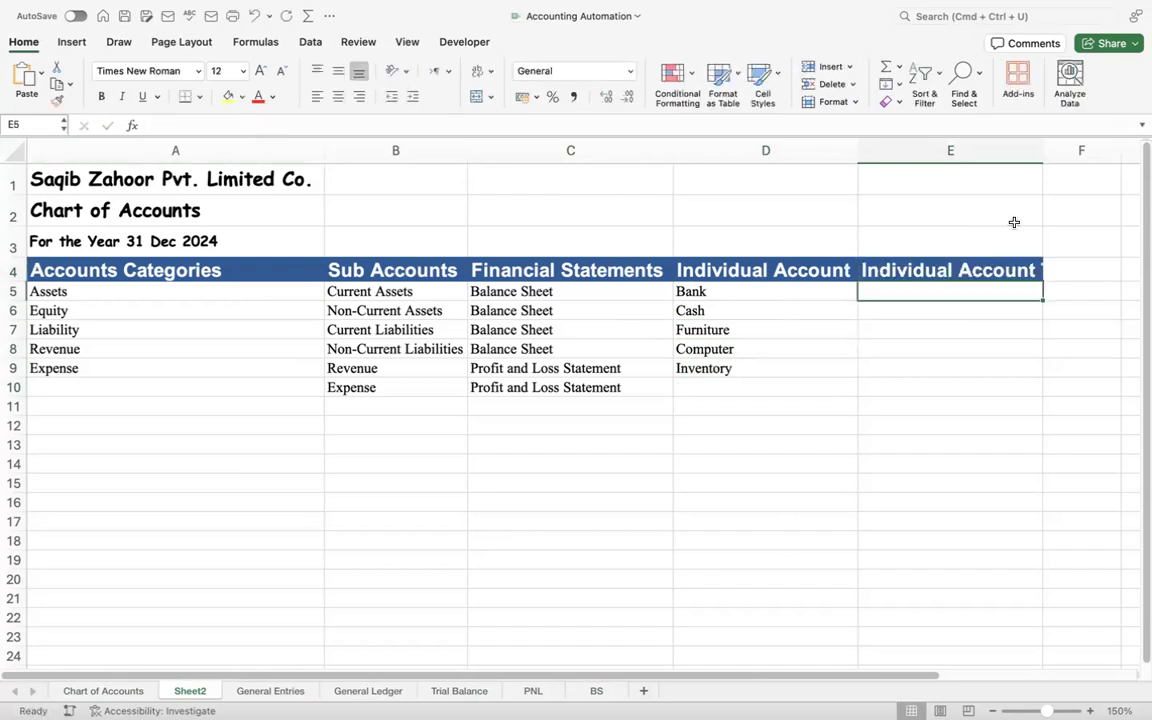
- Widen column E to fit its heading and save the workbook
double_click(1044, 150)
click(955, 355)
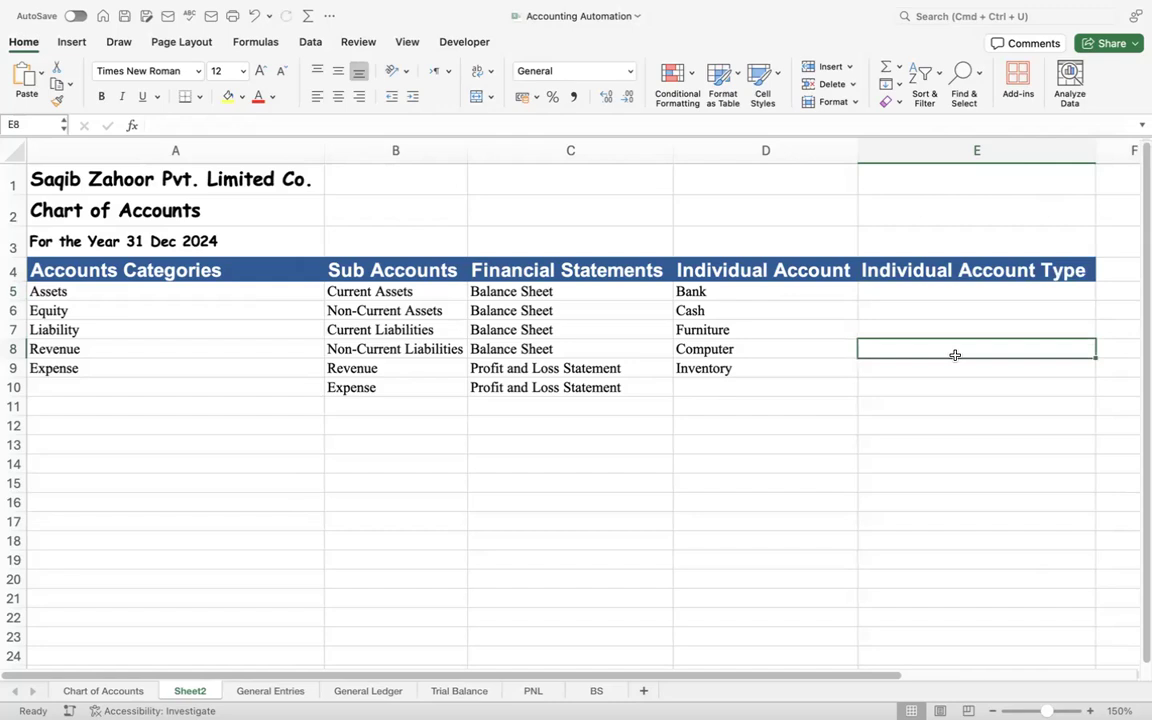
click(955, 294)
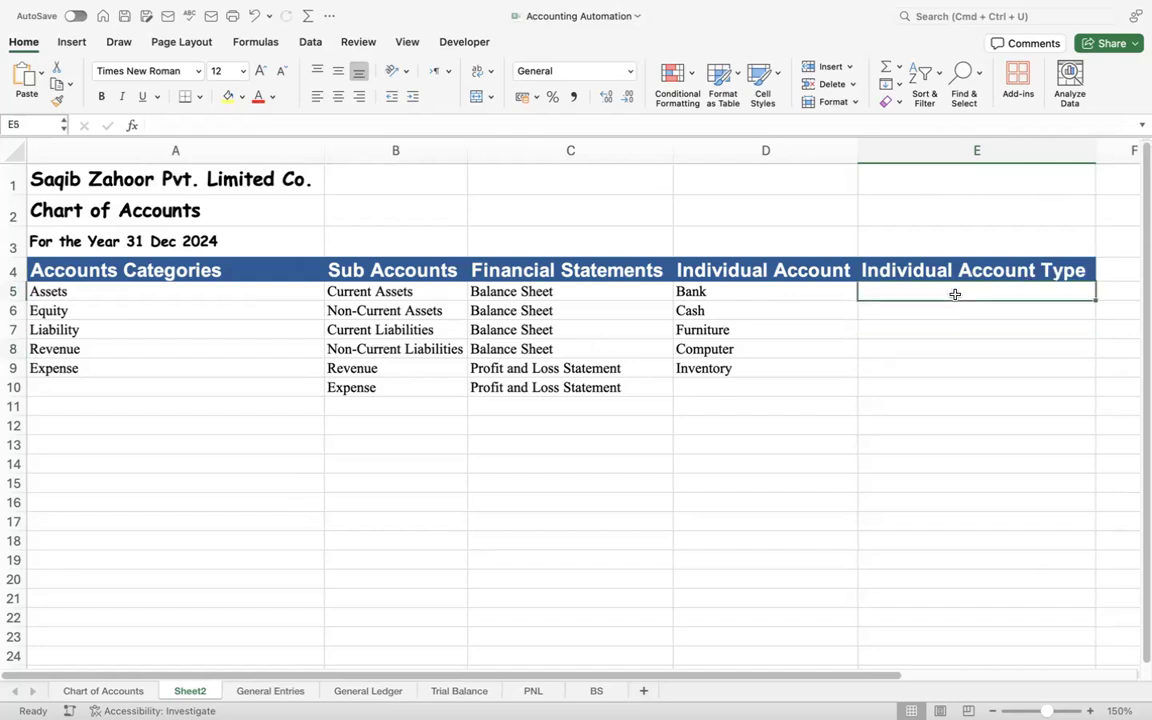
key(super+s)
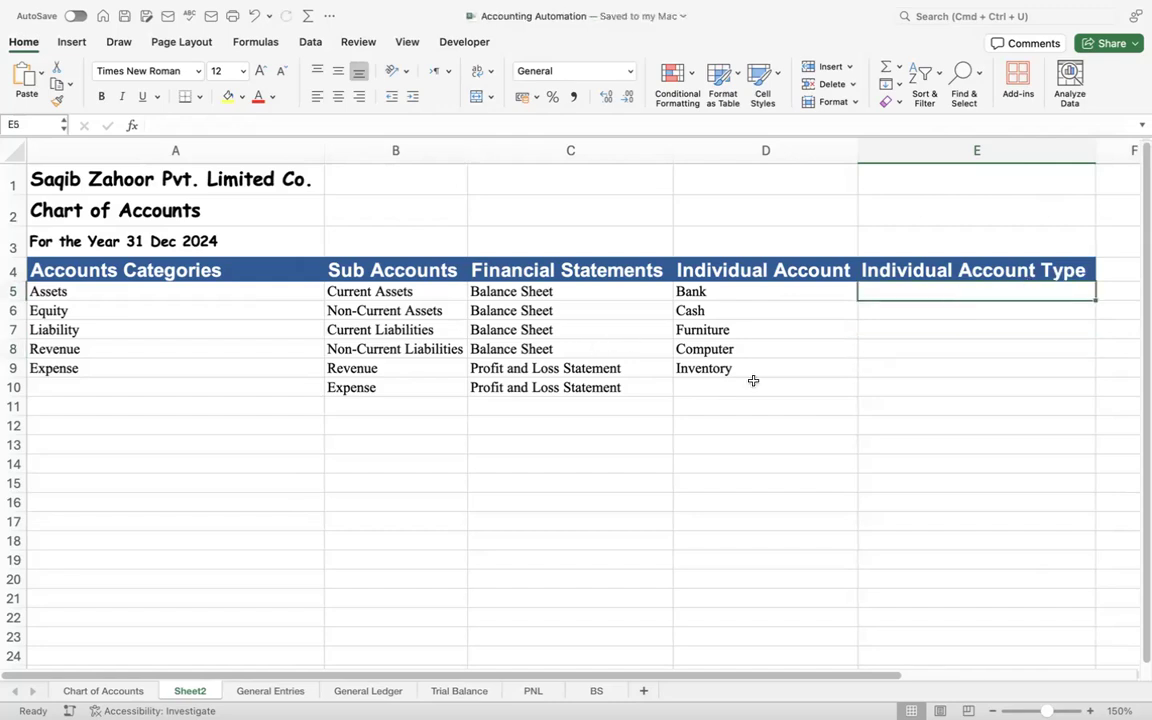
- Rename Sheet2 as COA
right_click(197, 694)
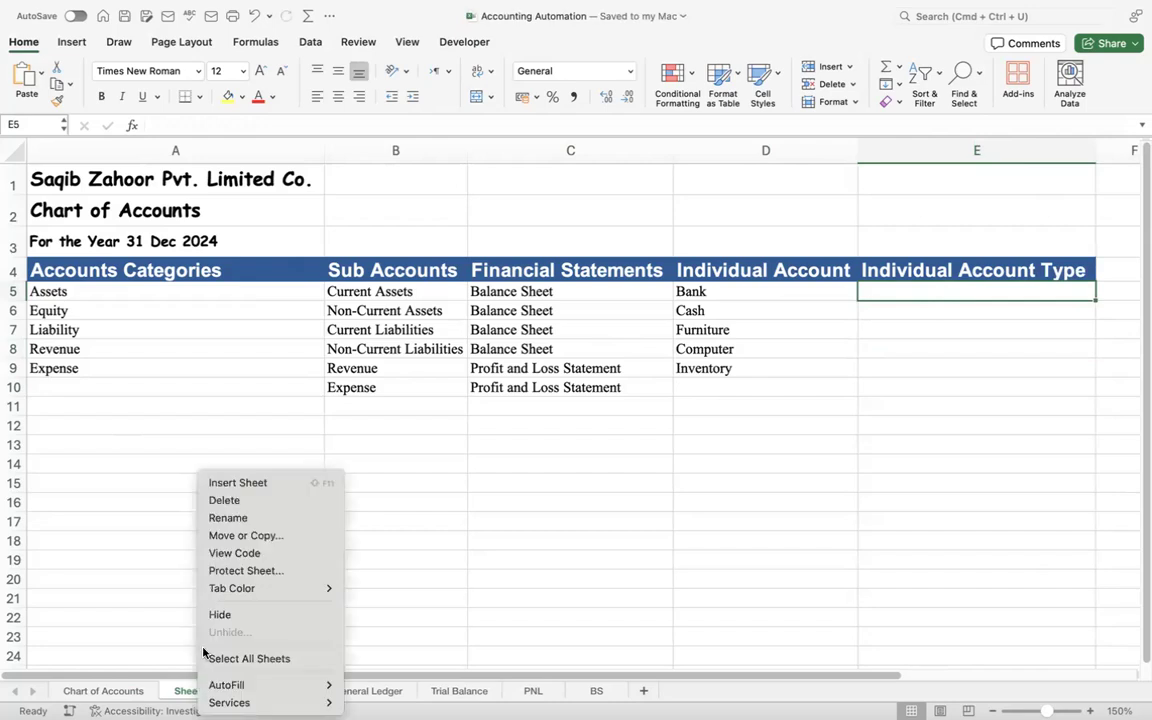
click(226, 517)
text(COA)
key(Return)
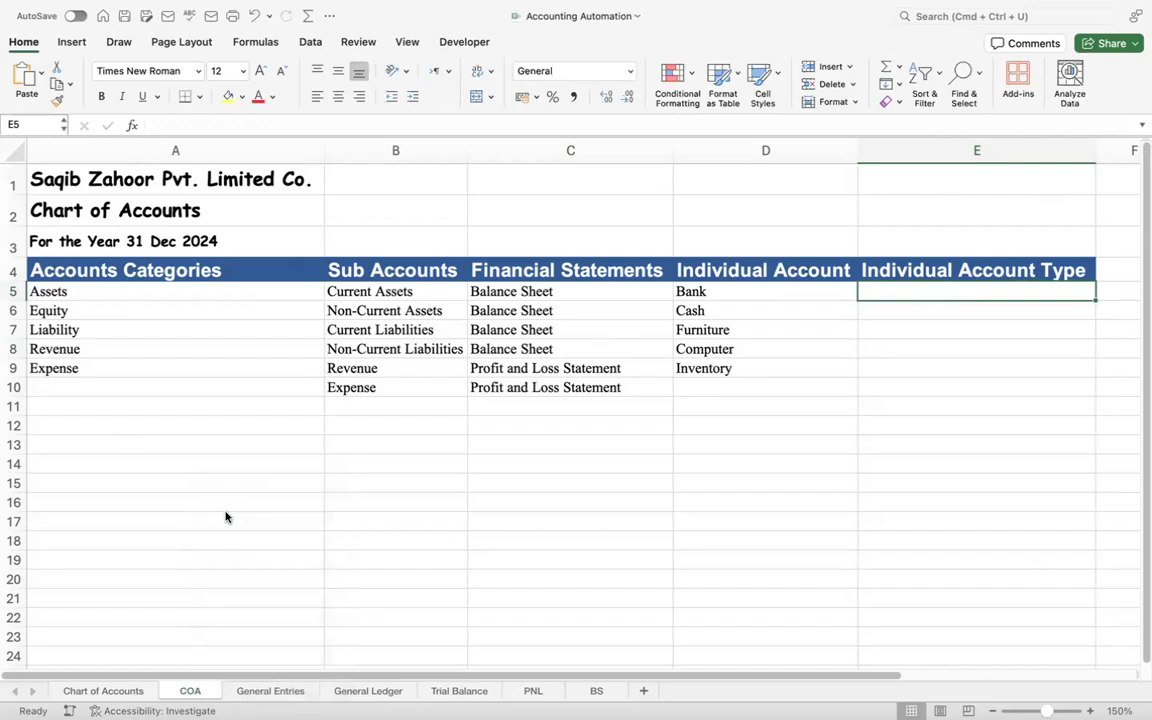
- Add a new sheet after COA and name it General Journal
click(645, 692)
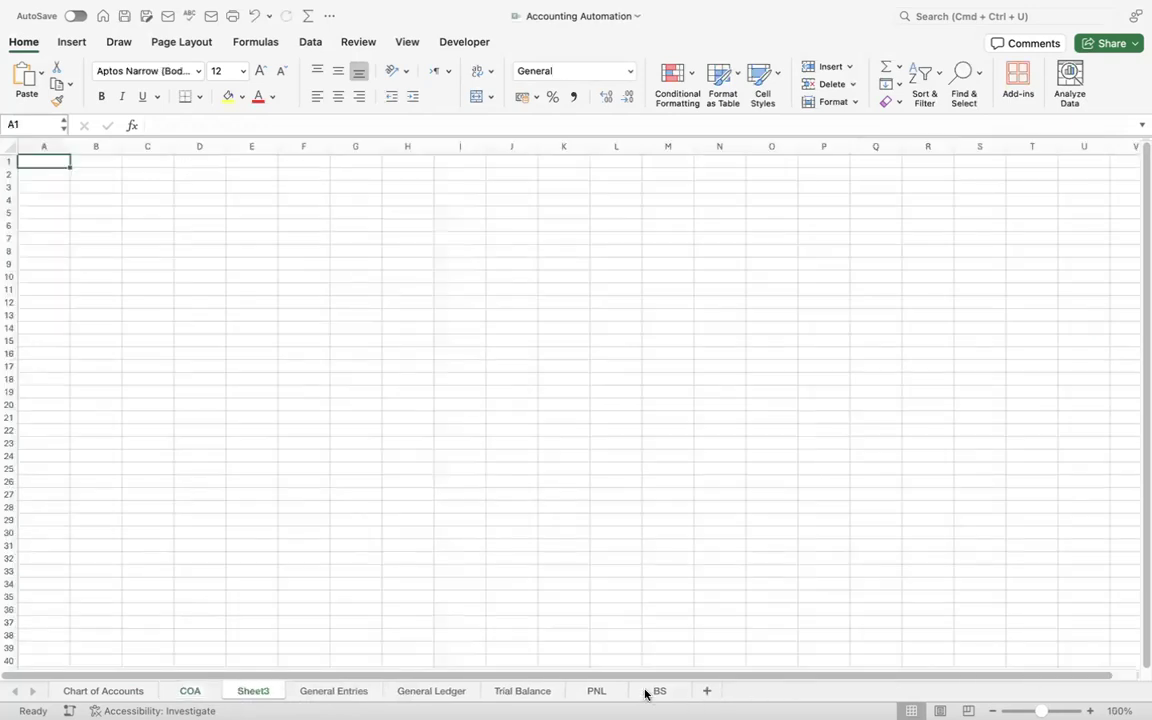
right_click(255, 690)
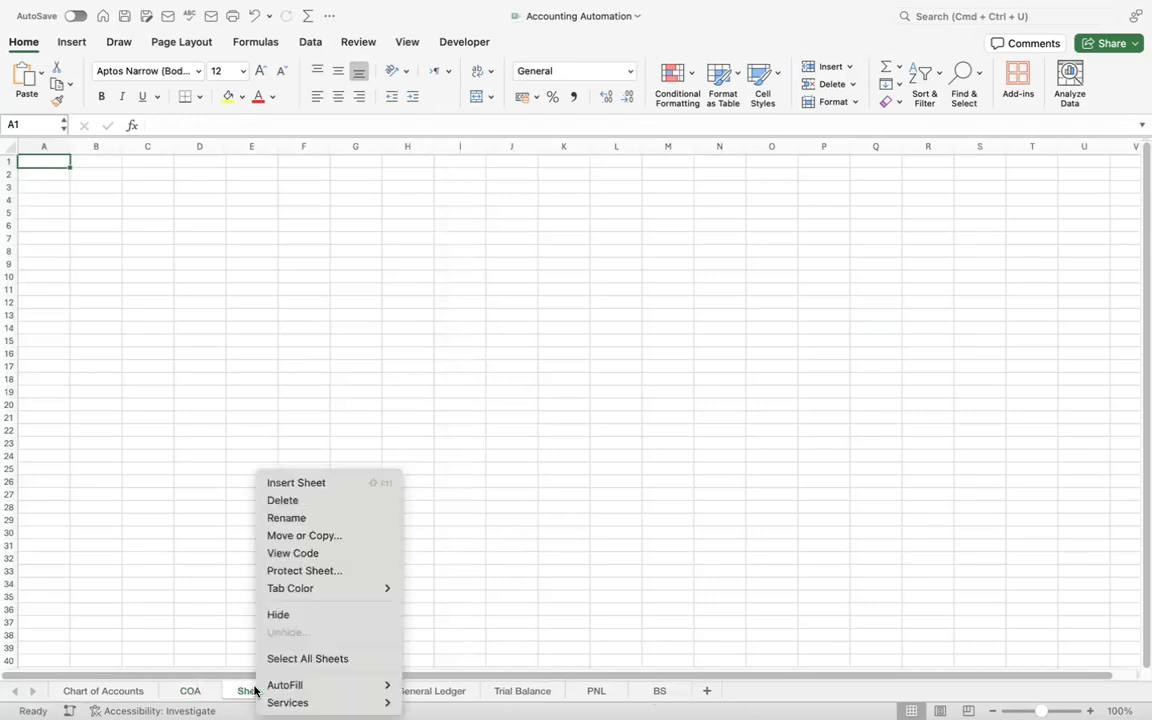
click(295, 520)
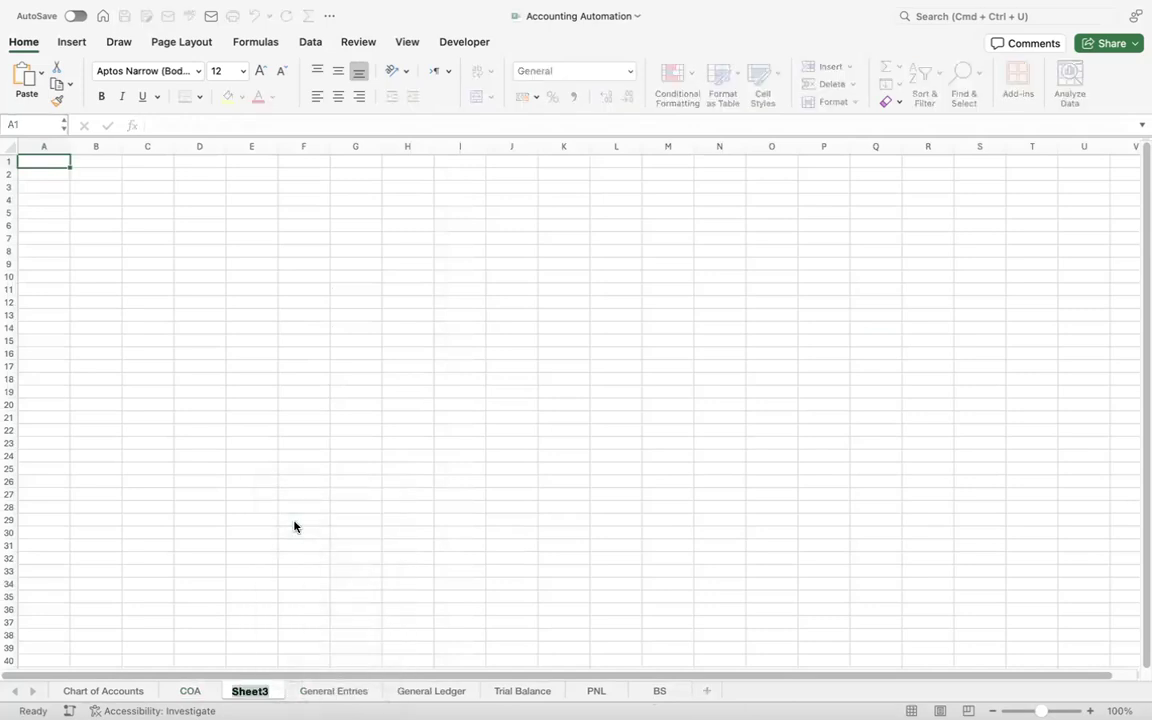
text(General Journal)
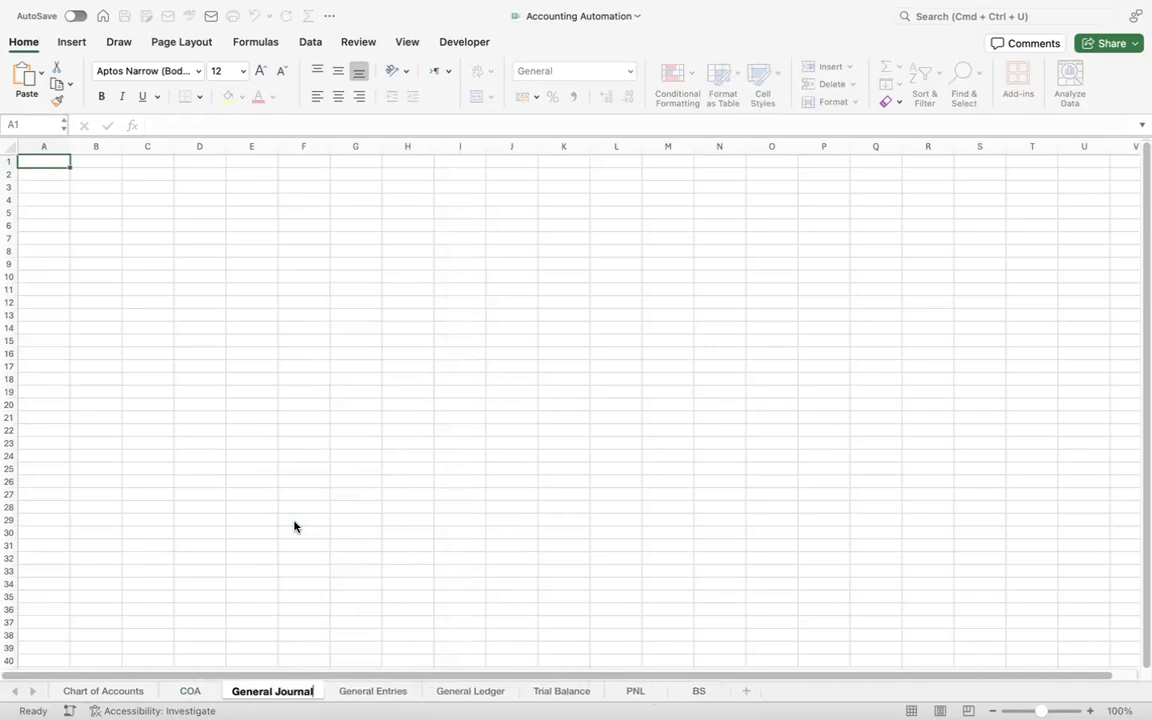
key(Return)
text(\)
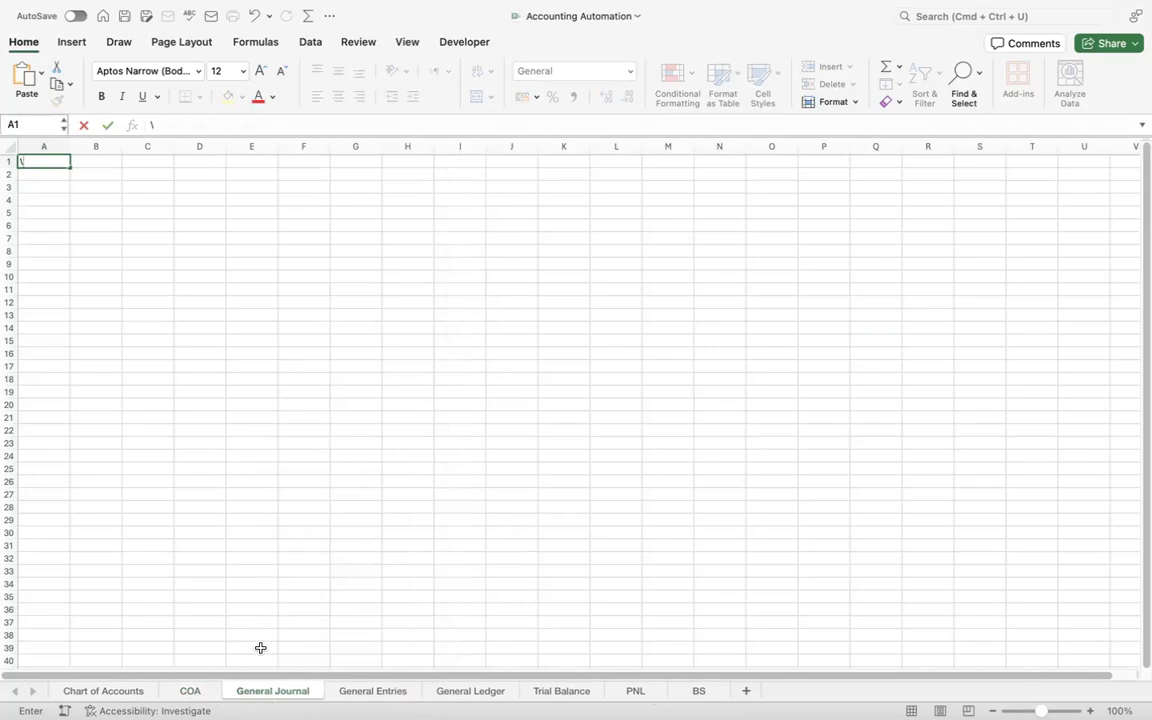
- Copy the numbered list of 17 transactions in I2:J18 of the General Entries sheet
click(355, 692)
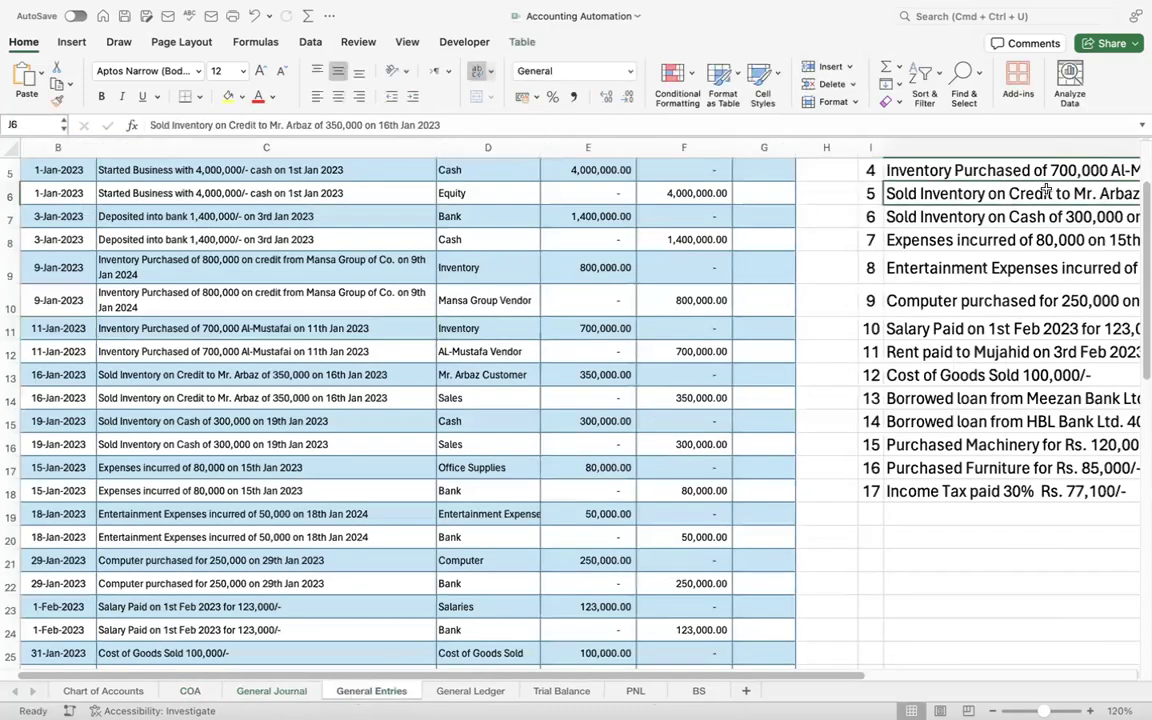
key(Down)
key(Left)
key(shift+Right)
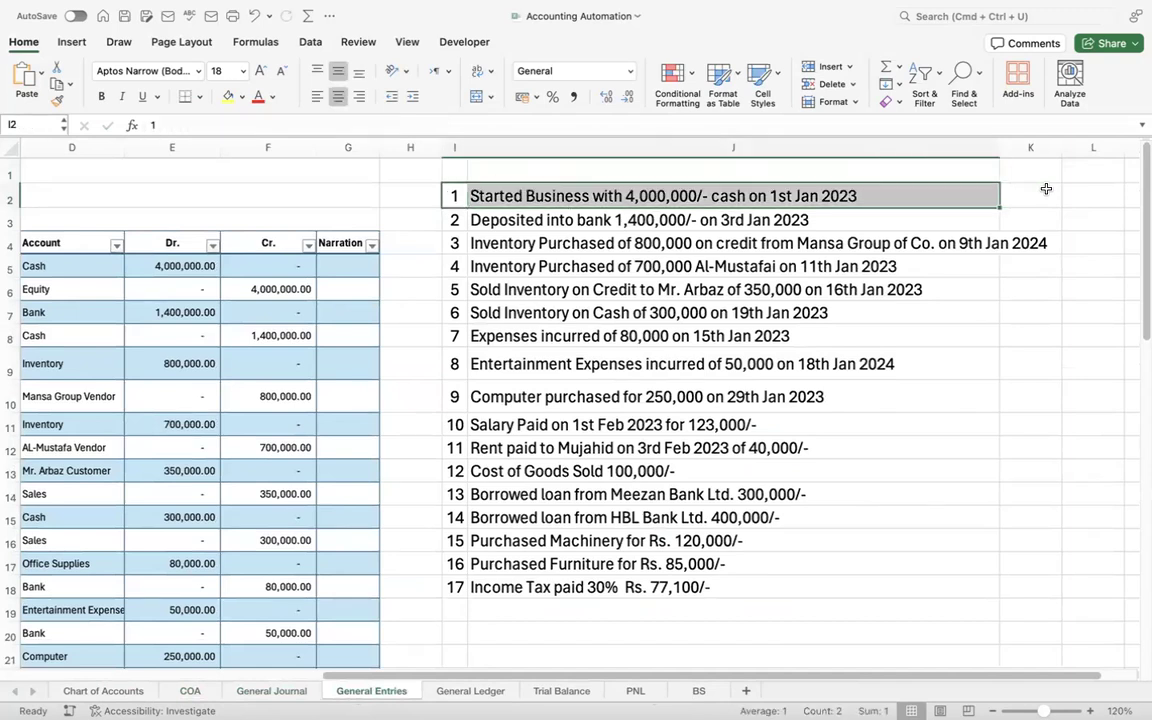
key(super+shift+Down)
key(super+c)
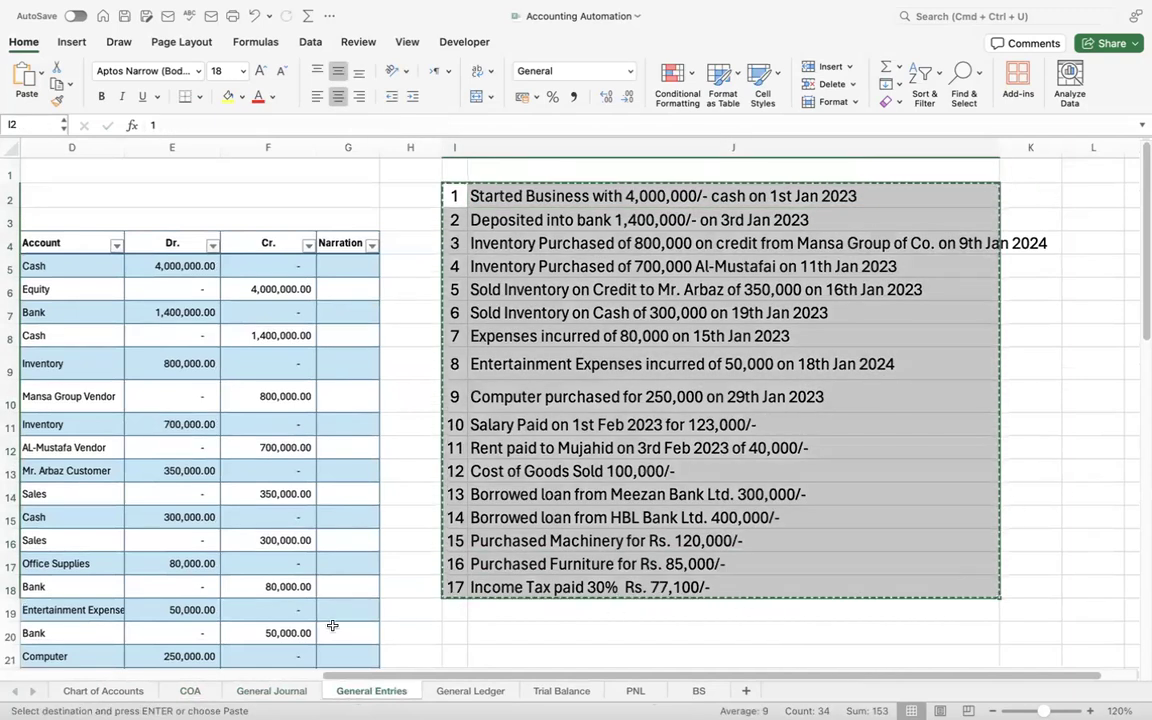
- Paste the transaction list into the General Journal sheet starting at K2
click(281, 694)
click(567, 196)
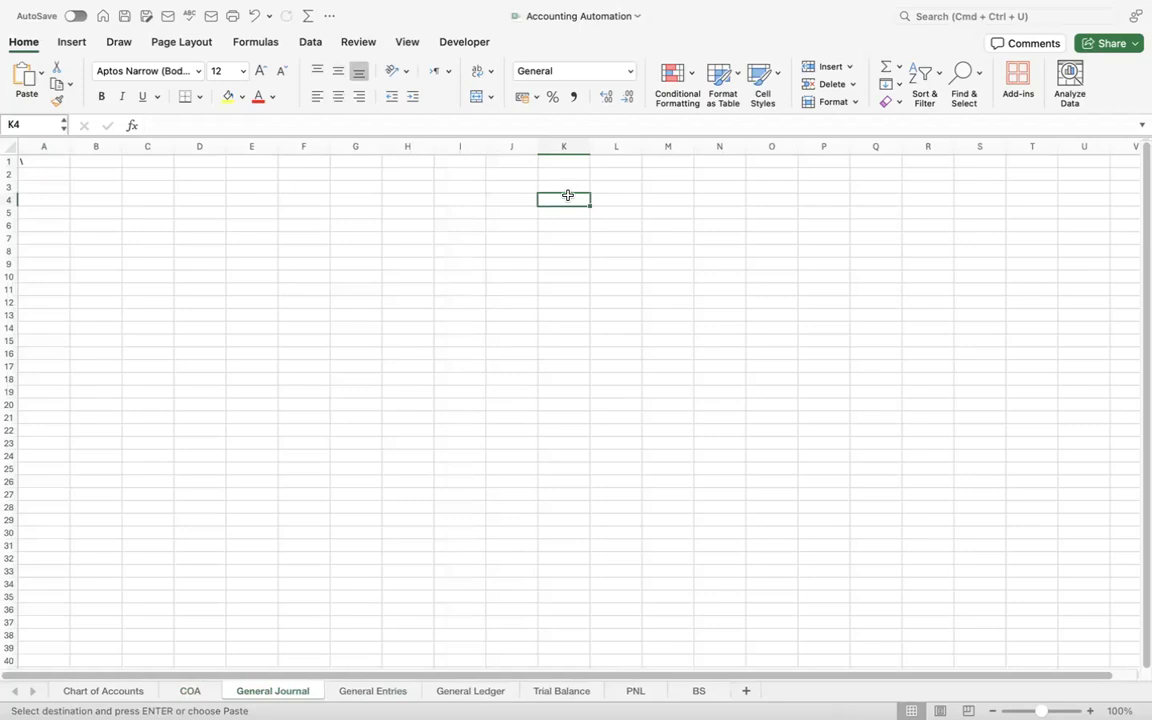
key(Up)
key(Up)
key(super+v)
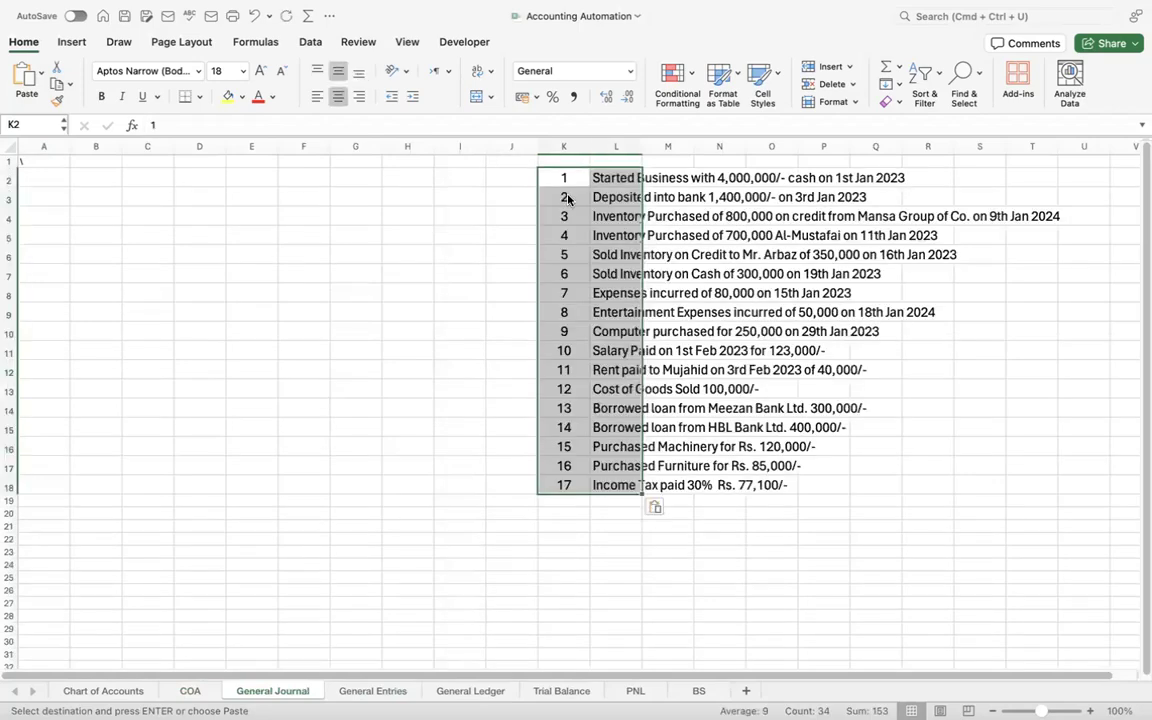
- Copy the three title lines in A1:A3 of the COA sheet
click(190, 691)
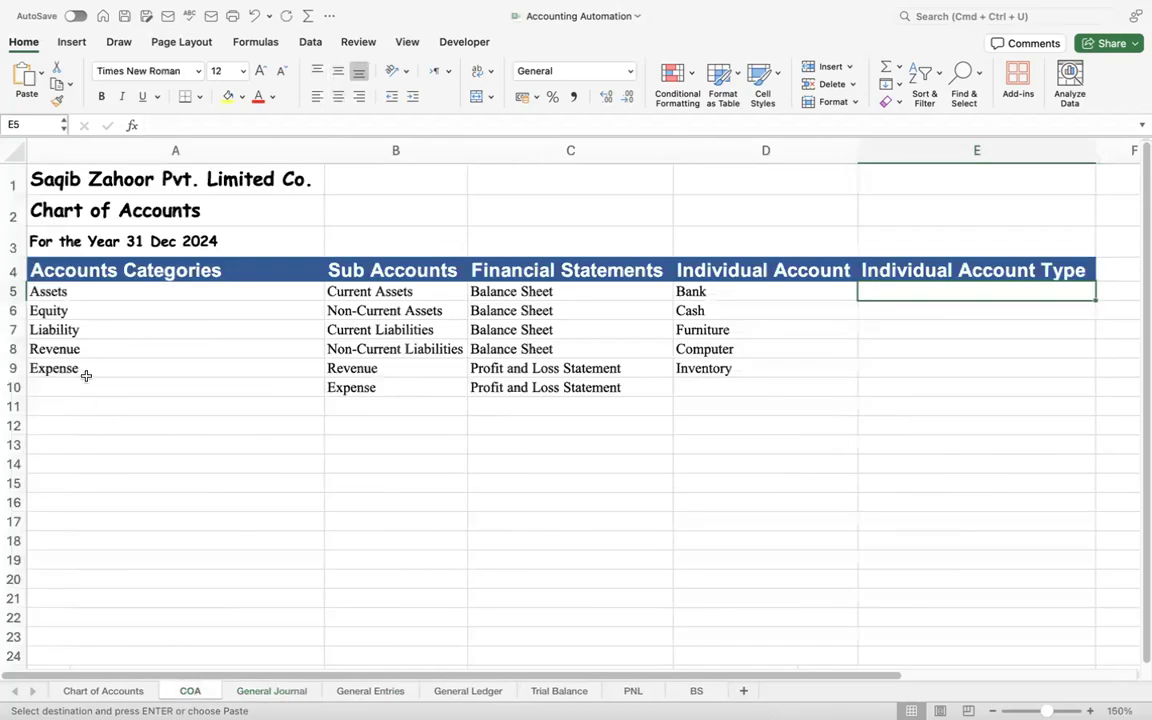
click(60, 180)
drag(60, 180, 60, 241)
key(super+c)
- Check the General Entries layout and paste the copied title lines into A1:A3 of the General Journal sheet
click(240, 692)
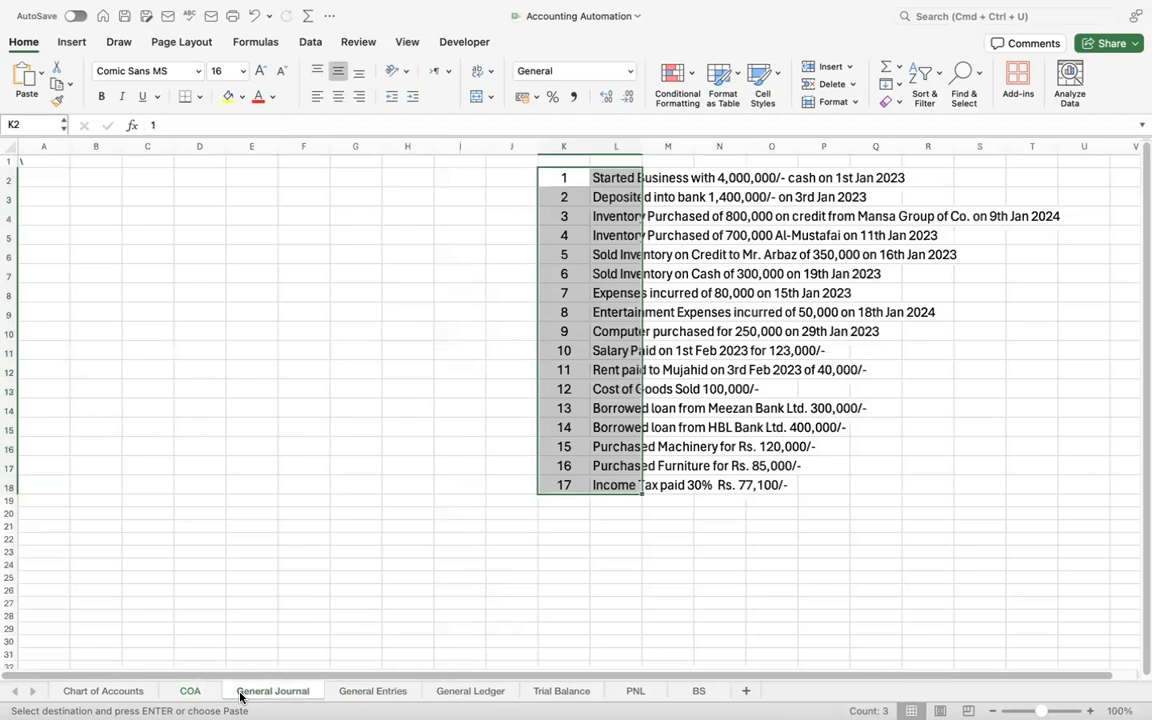
click(342, 692)
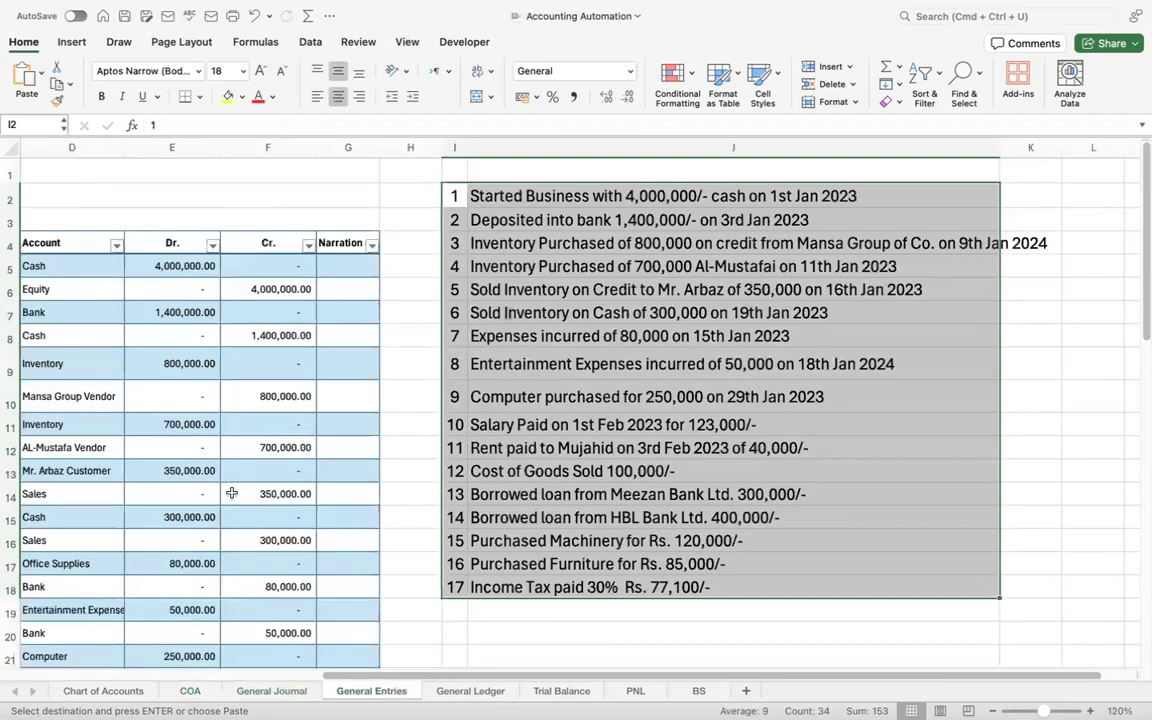
click(231, 491)
scroll(268, 471, left, 5)
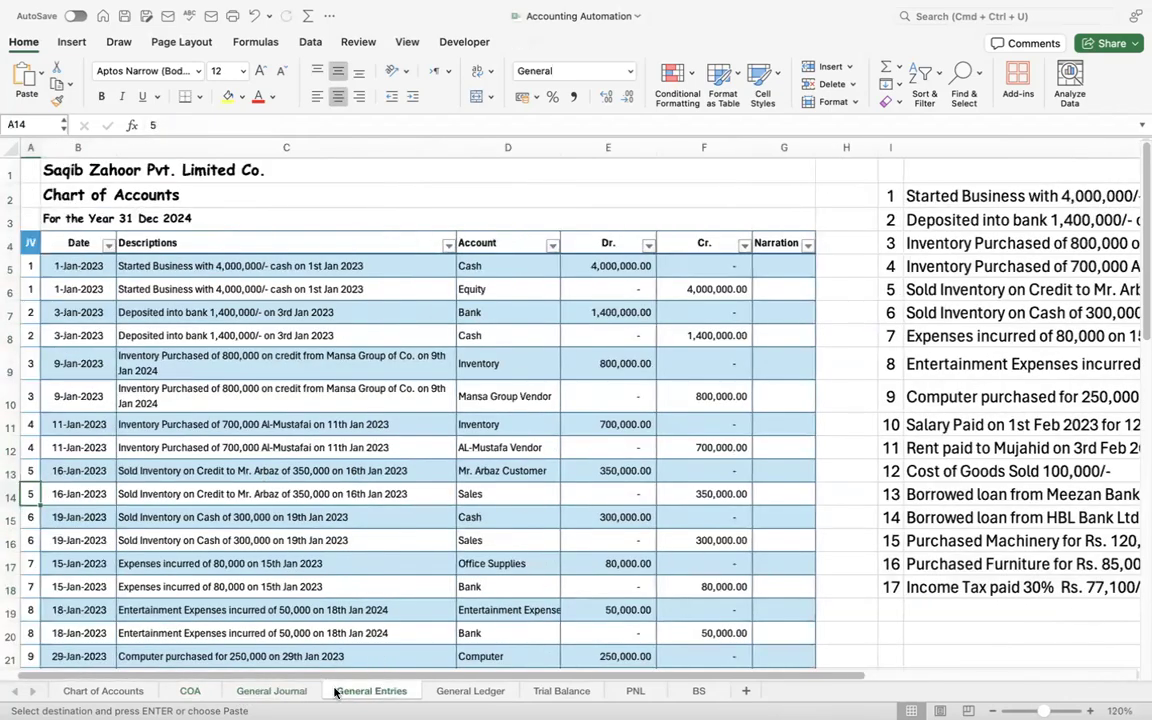
click(285, 690)
click(213, 257)
key(Up)
key(Up)
key(Up)
key(Up)
key(Up)
key(Left)
key(Left)
key(Left)
key(super+v)
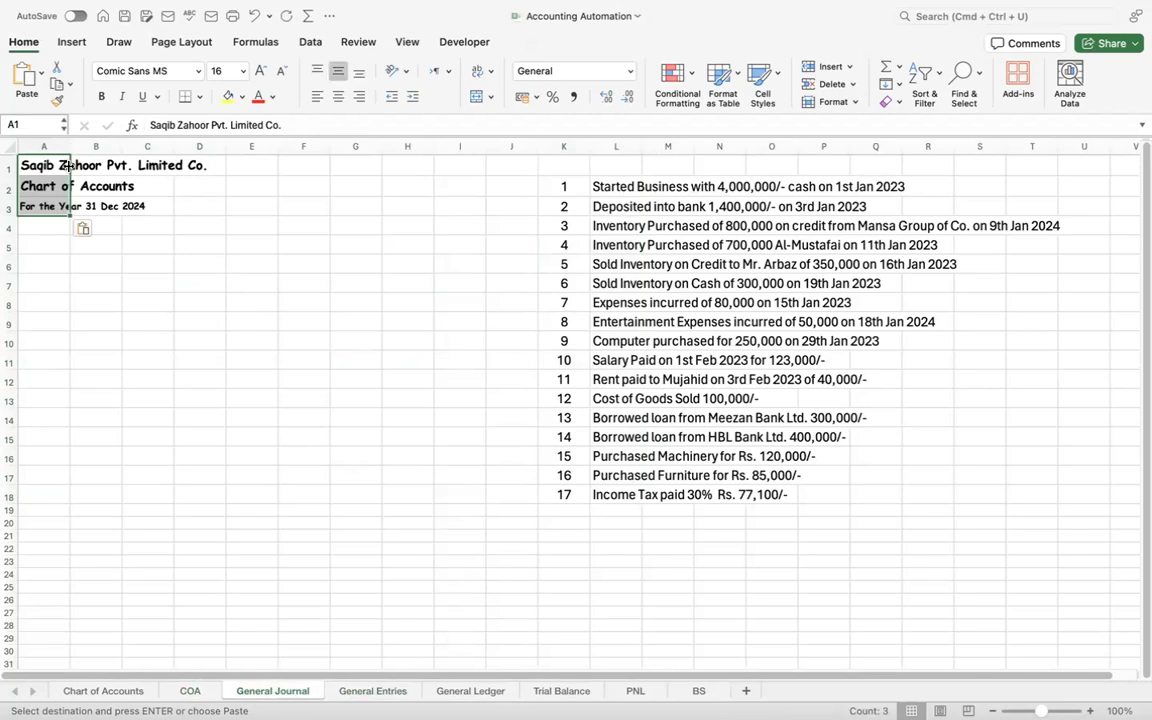
- Merge and center the company name across A1:D1 of the General Journal sheet
click(46, 203)
click(33, 161)
drag(33, 161, 205, 163)
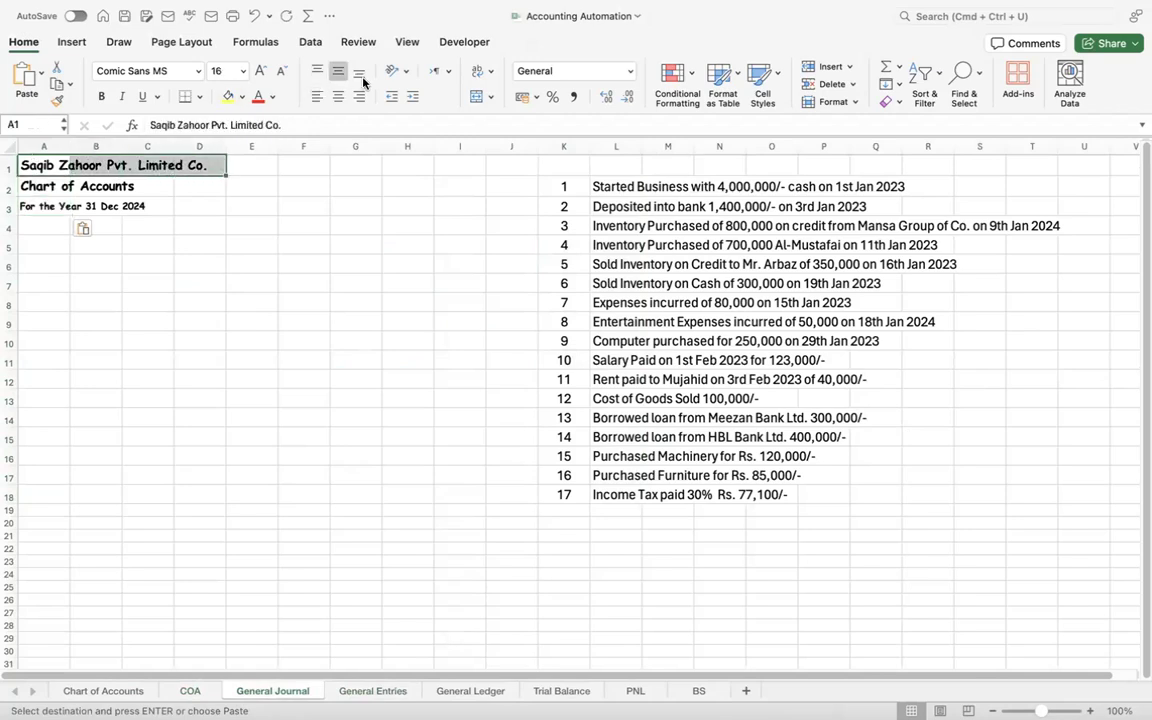
click(477, 97)
click(489, 99)
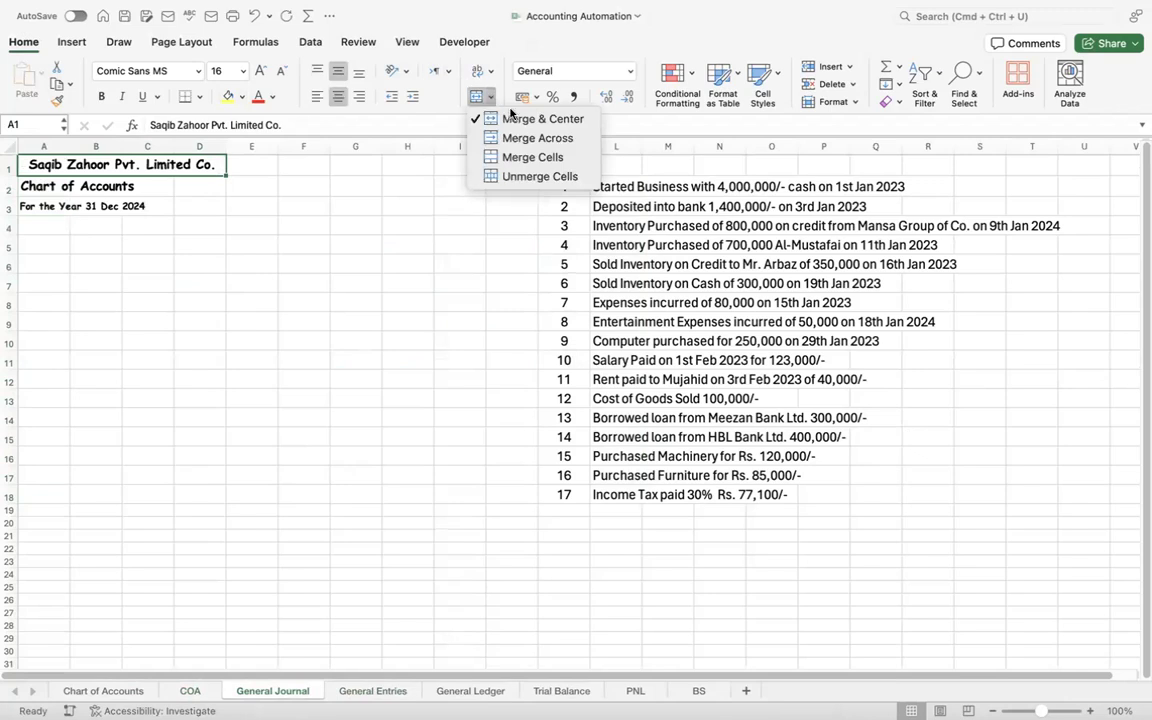
click(200, 265)
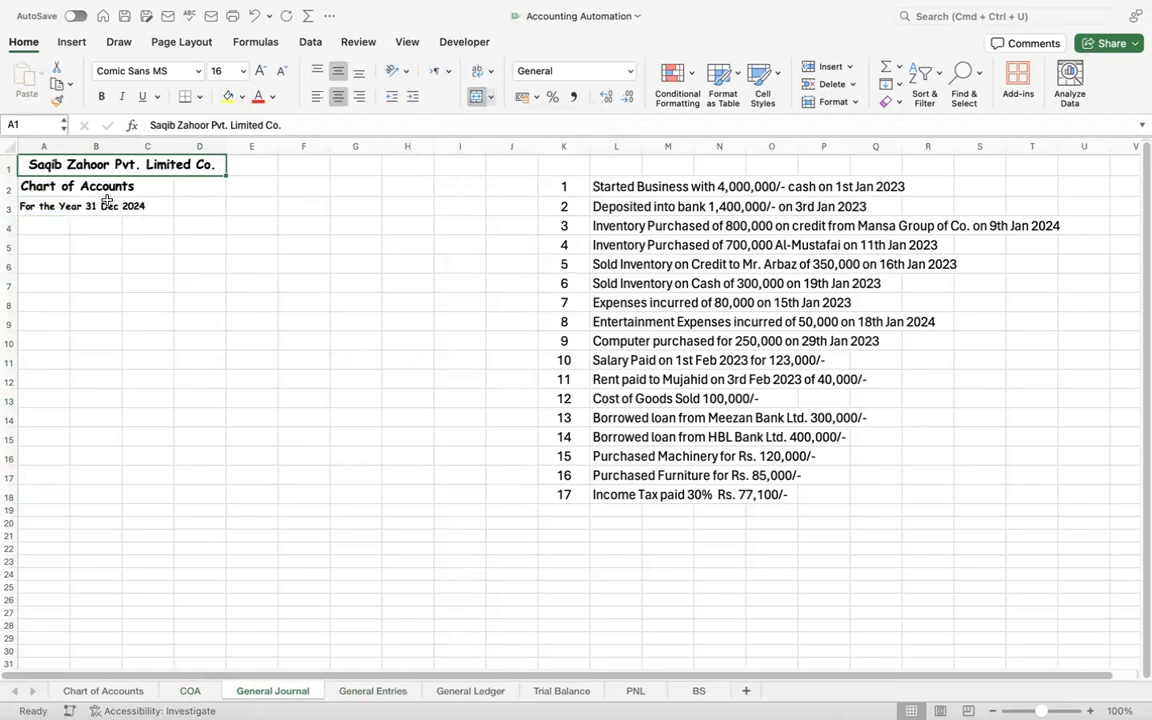
- Merge and center the "Chart of Accounts" title across A2:D2 of the General Journal sheet
click(40, 188)
drag(40, 188, 212, 187)
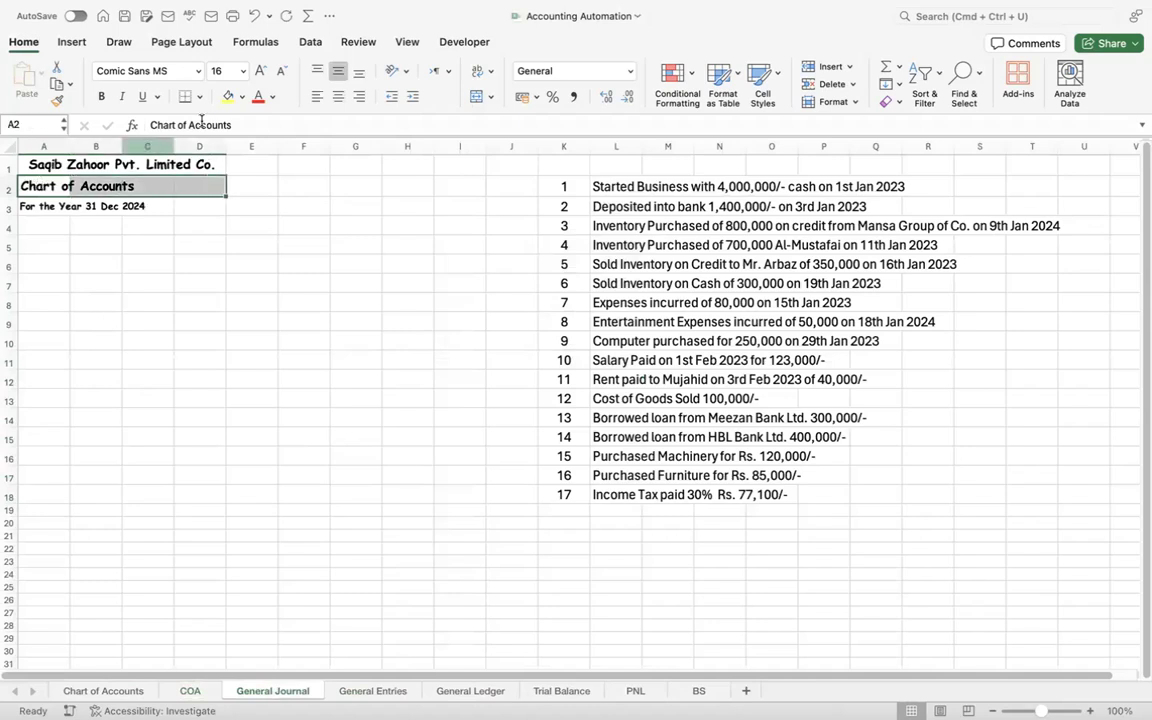
click(475, 98)
click(332, 224)
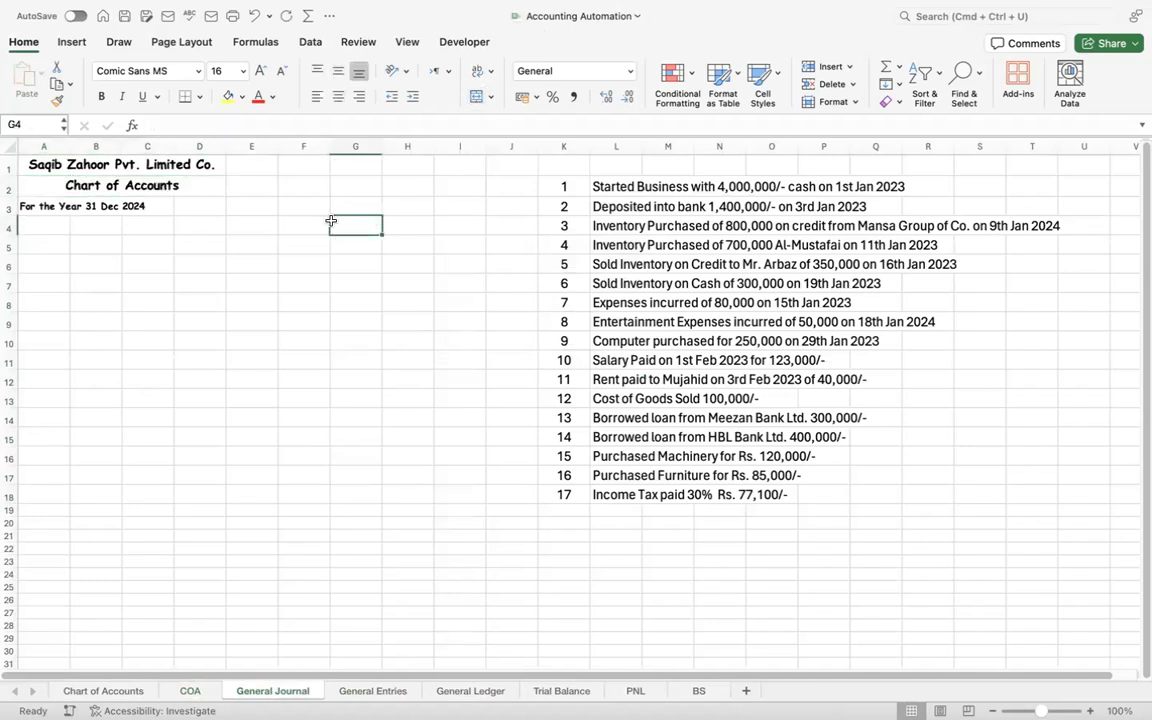
- Merge and center the "For the Year 31 Dec 2024" line across A3:D3
click(35, 204)
key(shift+Right)
key(shift+Right)
key(shift+Right)
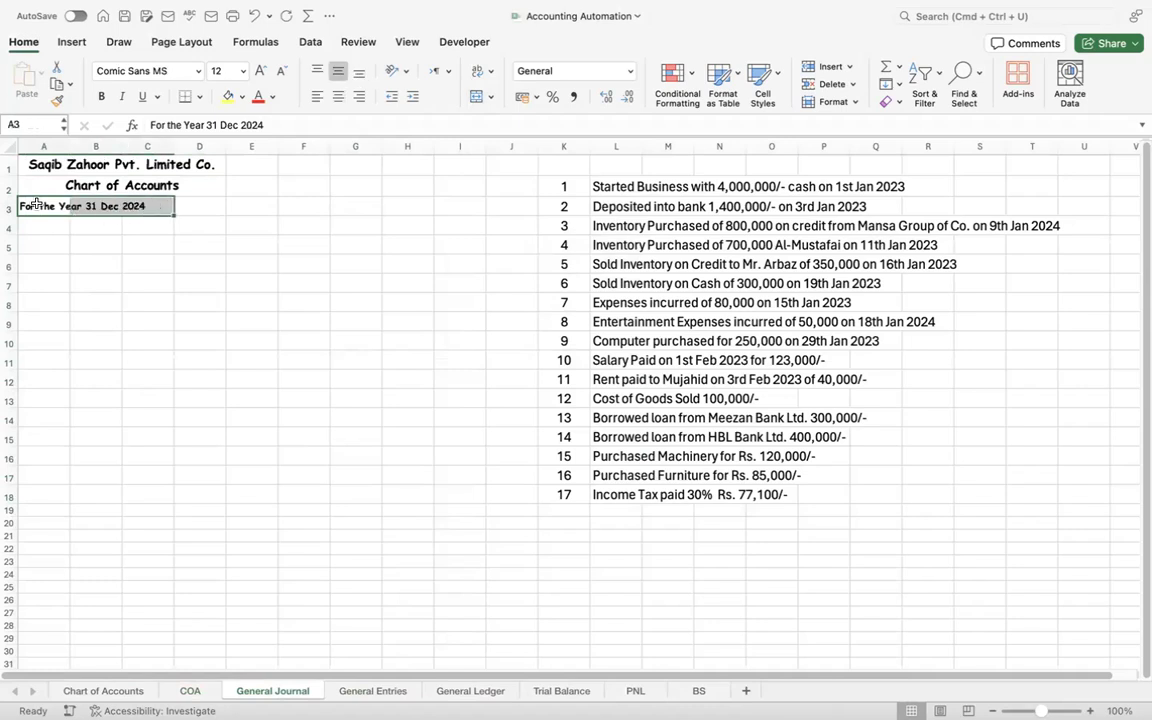
click(477, 97)
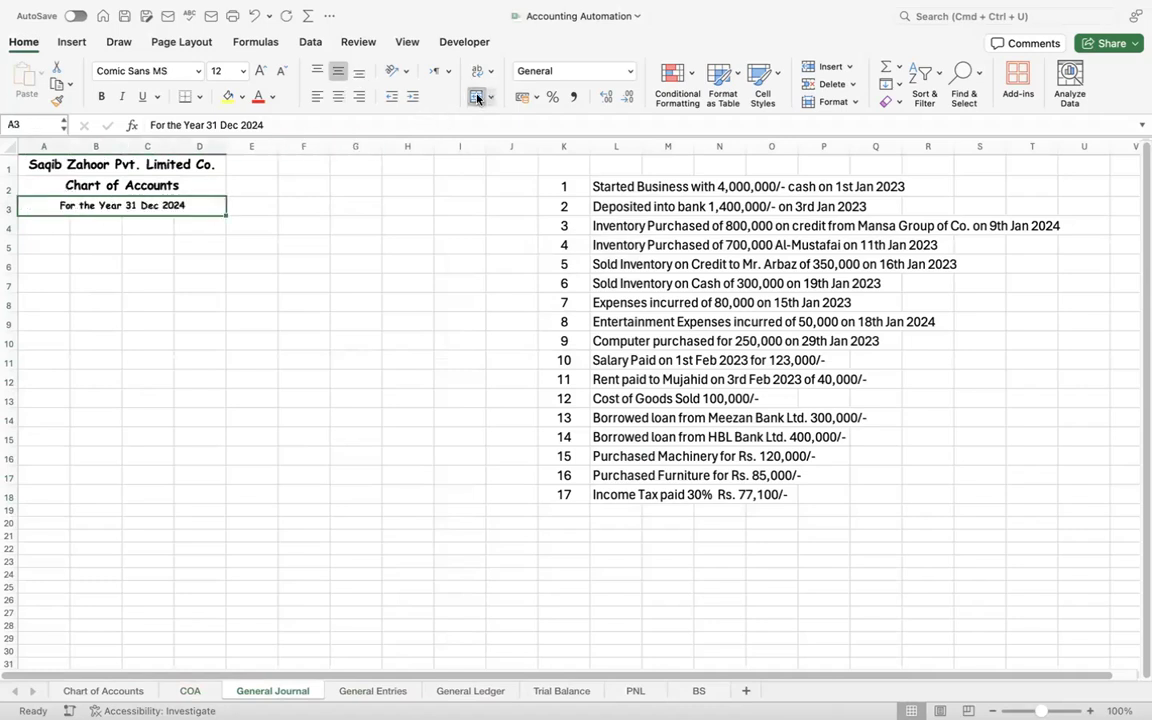
click(303, 206)
- Enter the headings JV No., Date, Descriptions, Dr. and Cr. in A4:E4 of the General Journal sheet
click(152, 281)
click(40, 226)
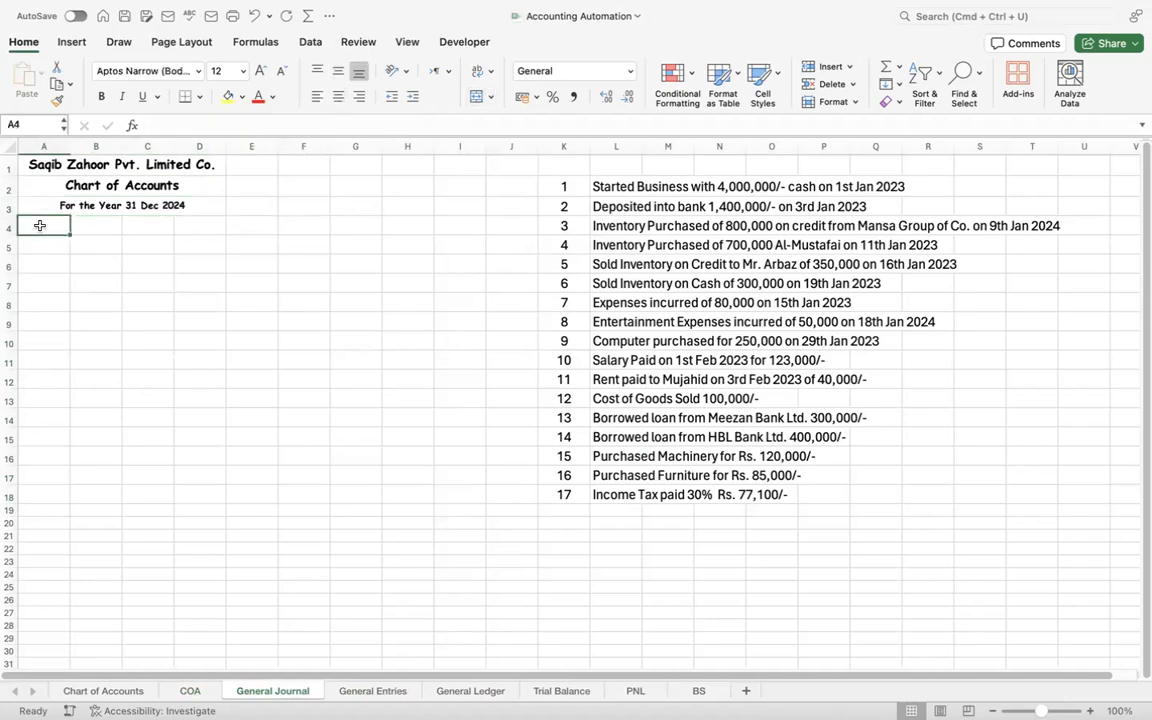
text(JV No.)
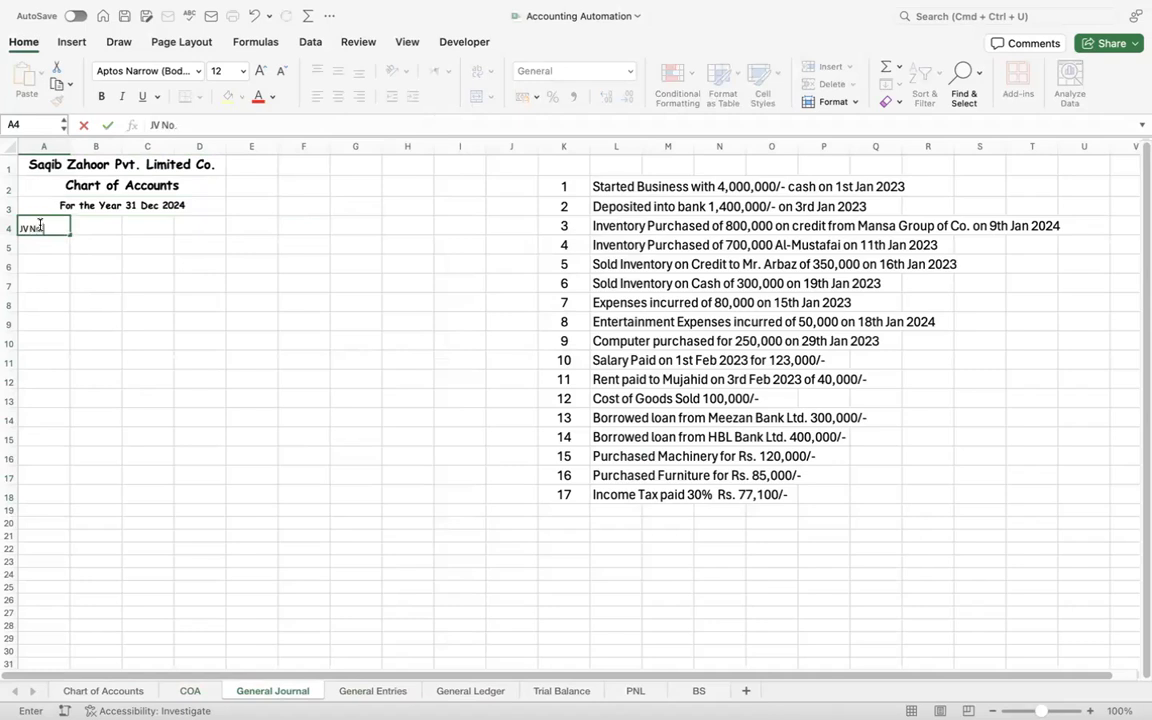
key(Tab)
text(Date)
key(Tab)
text(De)
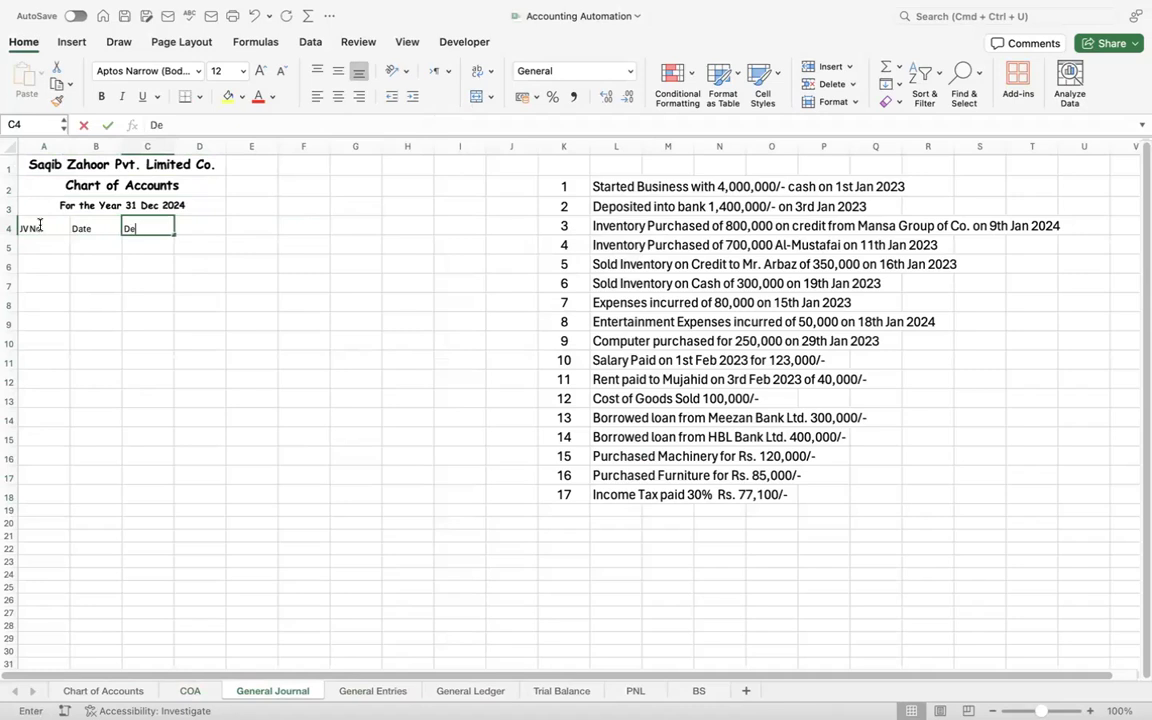
text(scriptions)
key(Tab)
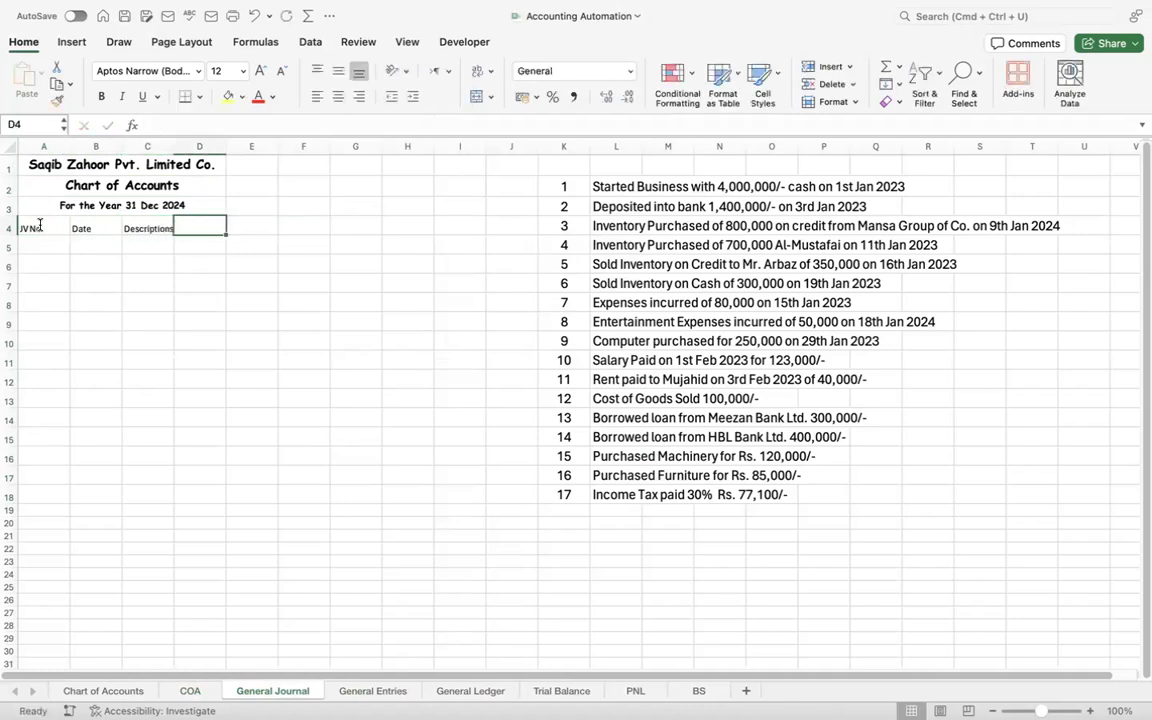
text(Dr.)
key(Tab)
text(C)
key(Tab)
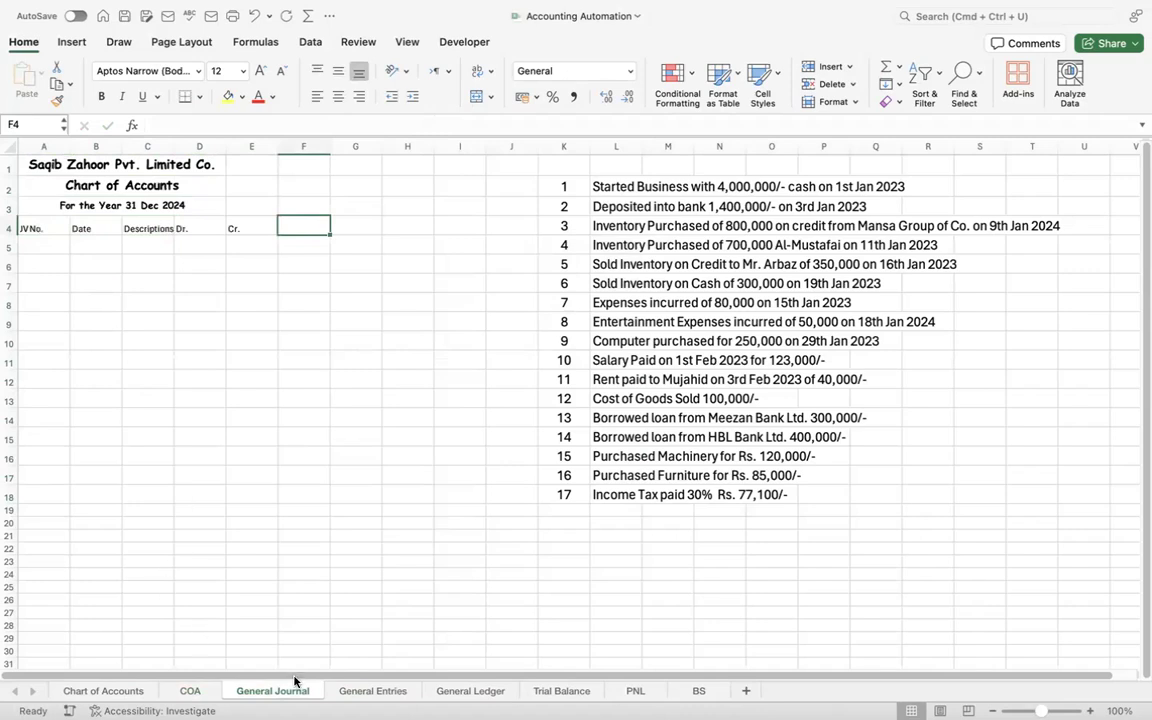
- Check the column order in General Entries and insert a column headed Account before Dr. in the General Journal sheet
click(342, 691)
click(186, 287)
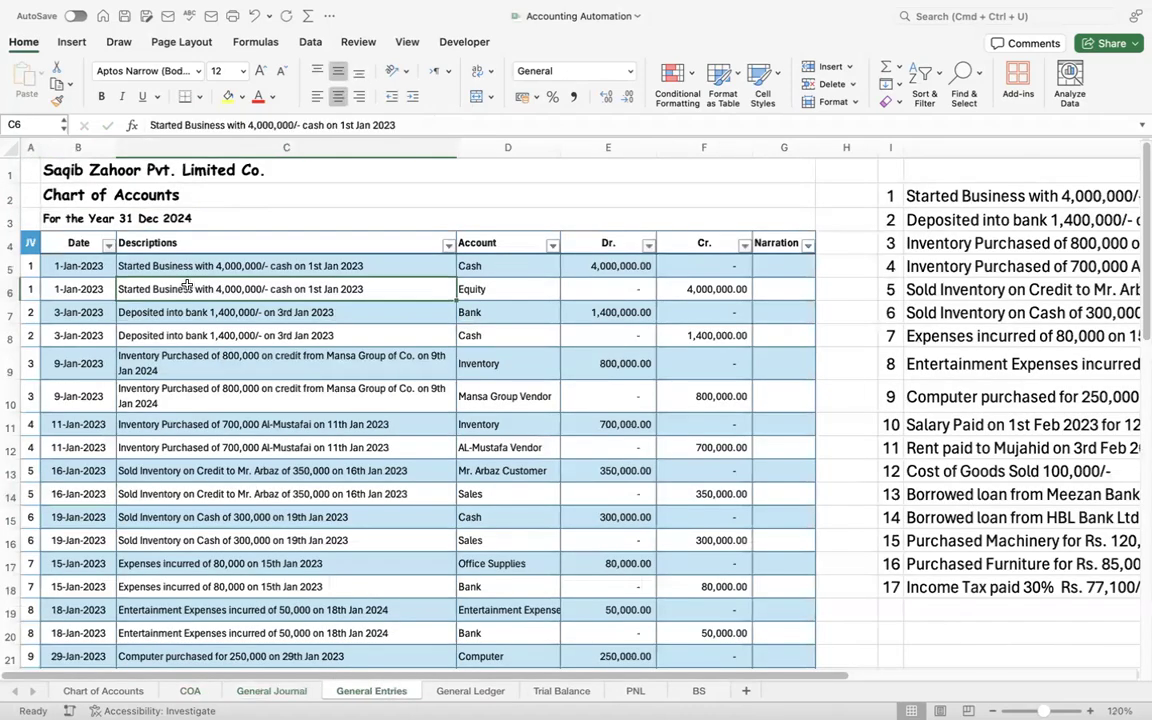
key(Left)
key(Right)
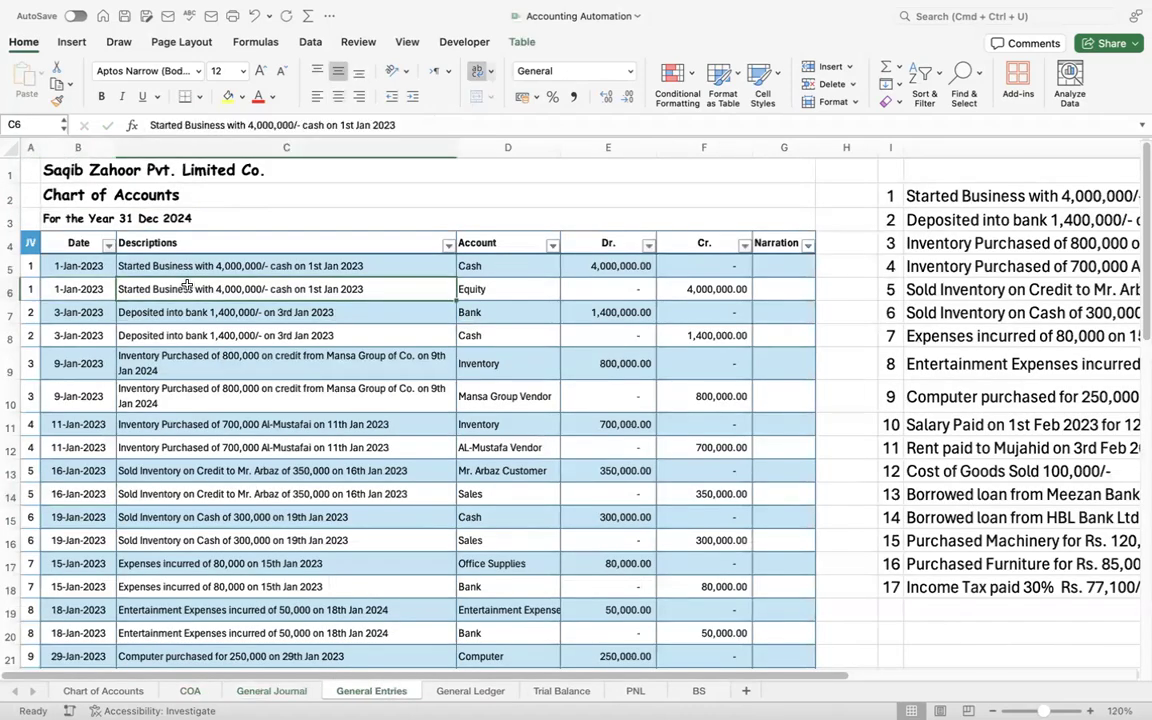
click(258, 691)
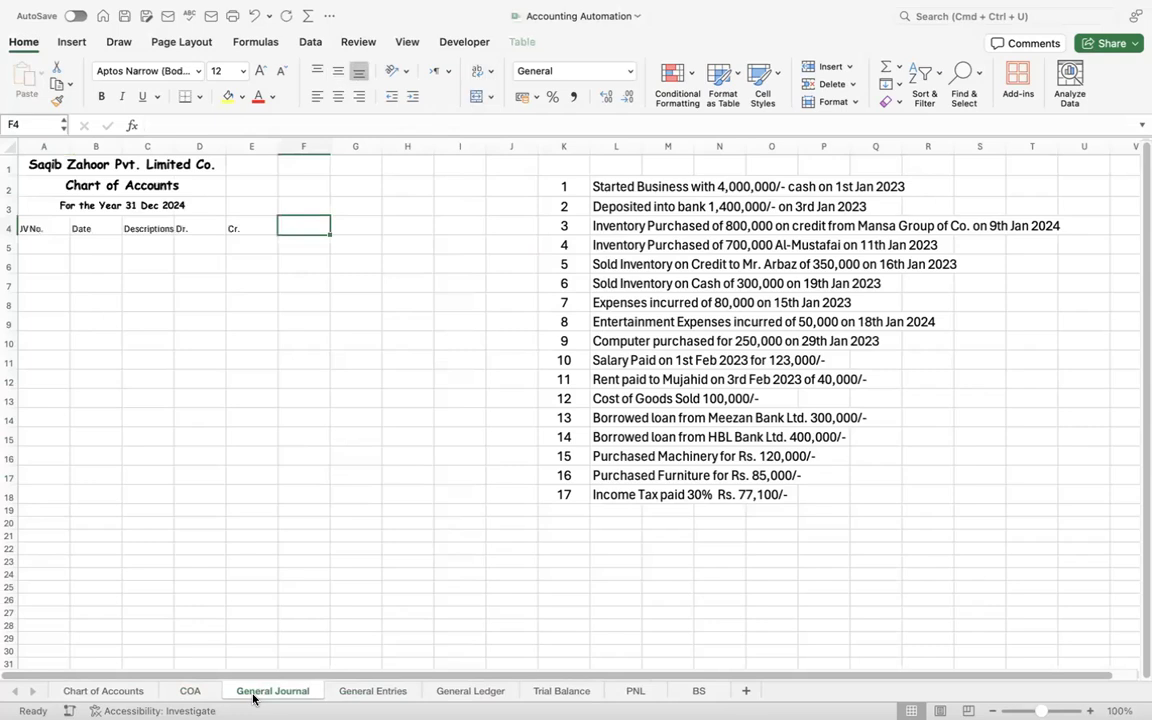
click(175, 262)
click(212, 144)
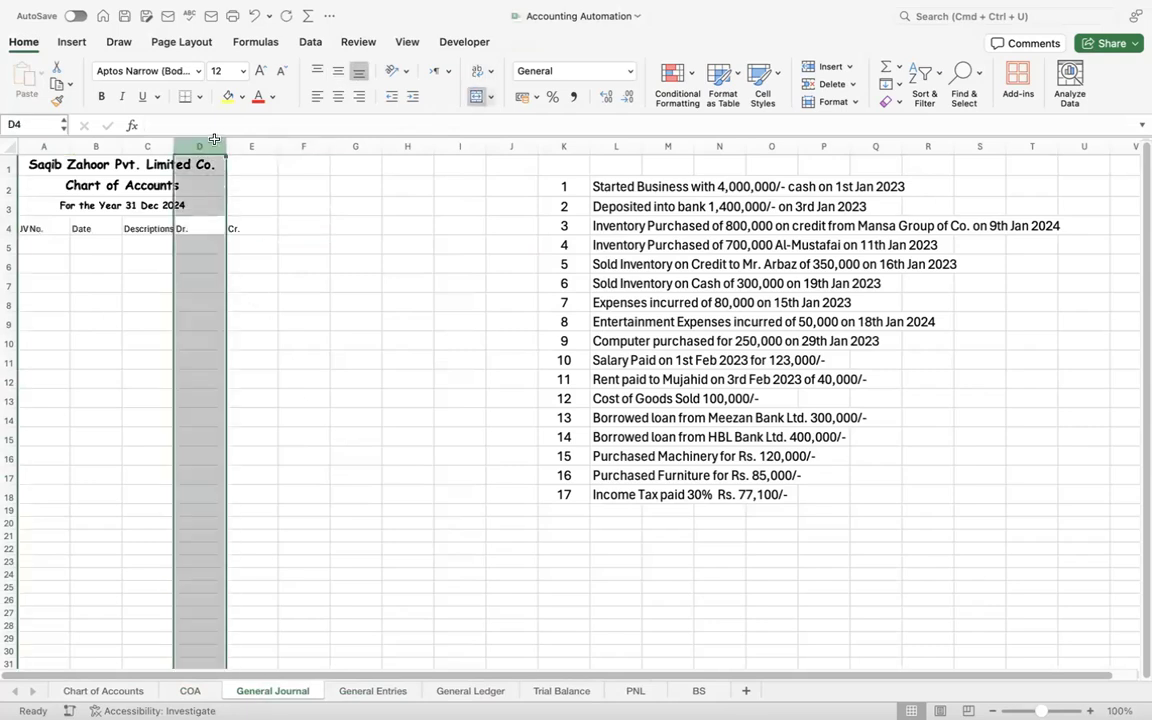
key(ctrl+shift+=)
key(Left)
key(Down)
key(Up)
key(Right)
text(Account)
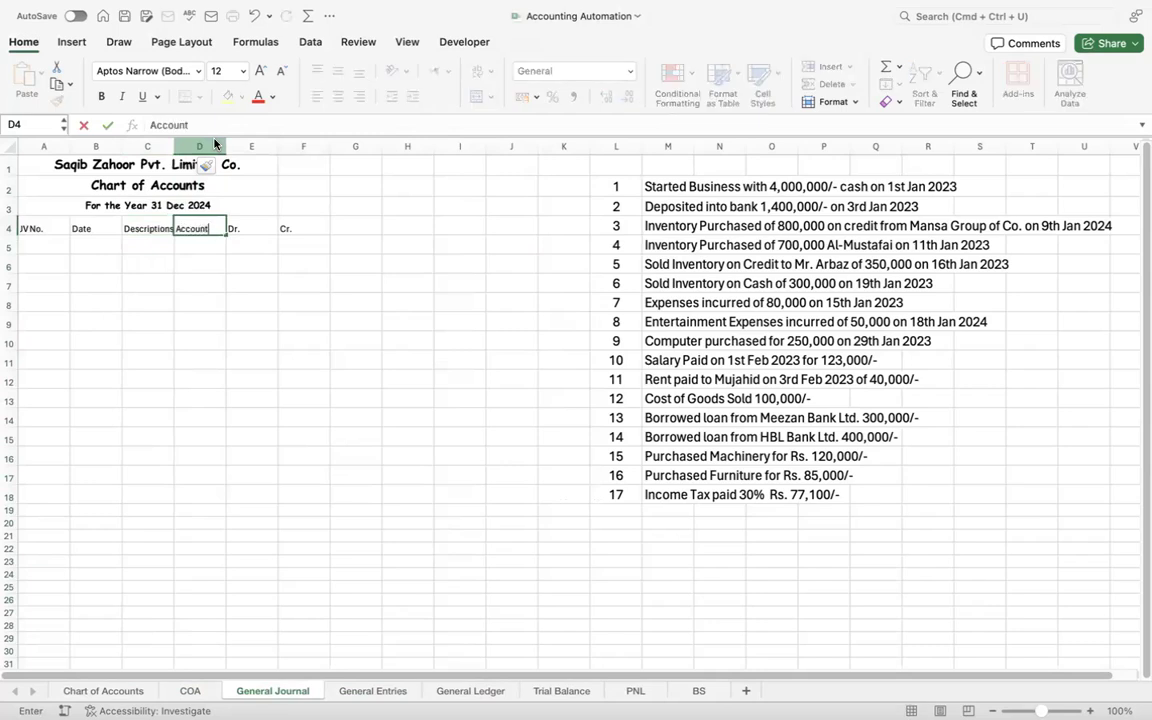
key(Return)
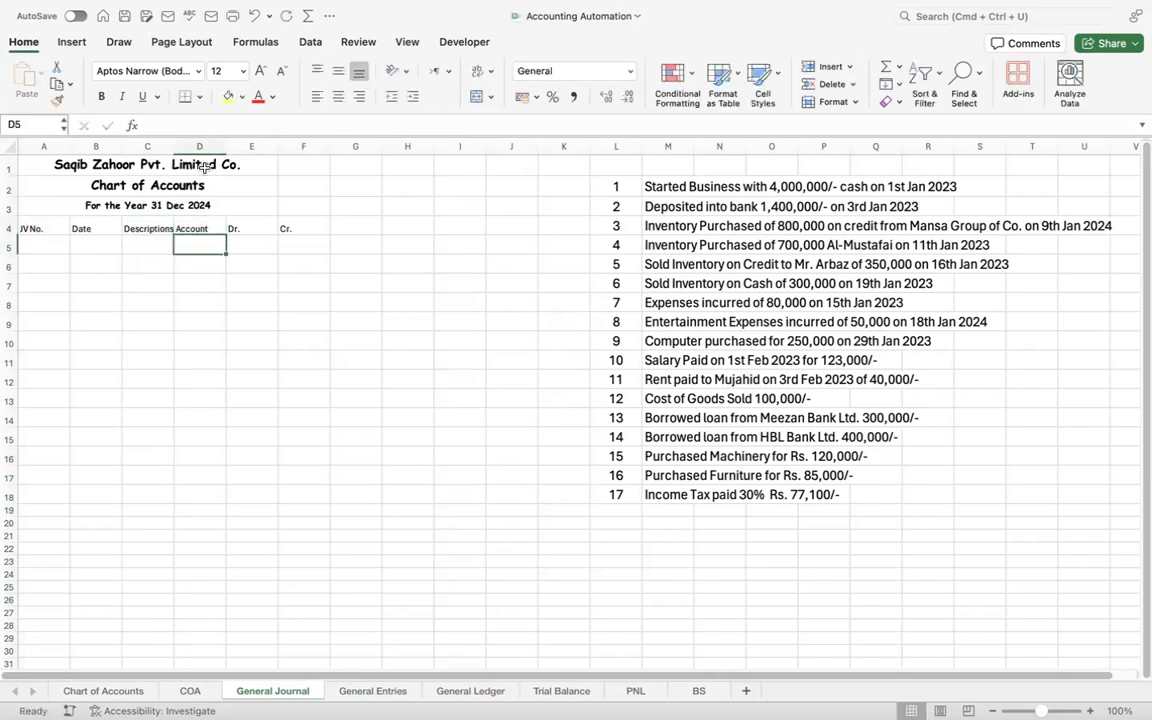
- Set the font of columns A to K from the heading row 4 down to the sheet's end to Times New Roman
click(14, 229)
click(14, 229)
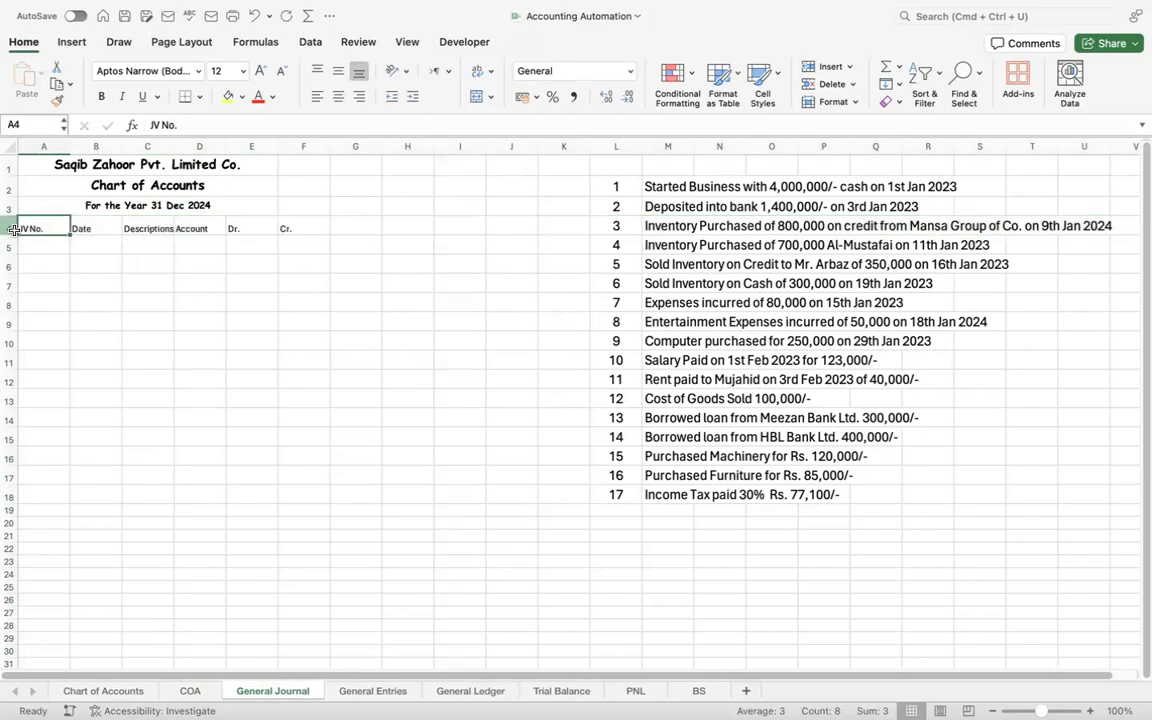
key(shift+Right)
key(shift+Right)
key(shift+Right)
key(shift+Right)
key(shift+Right)
key(shift+Right)
key(shift+Right)
key(shift+Right)
key(shift+Right)
key(shift+Right)
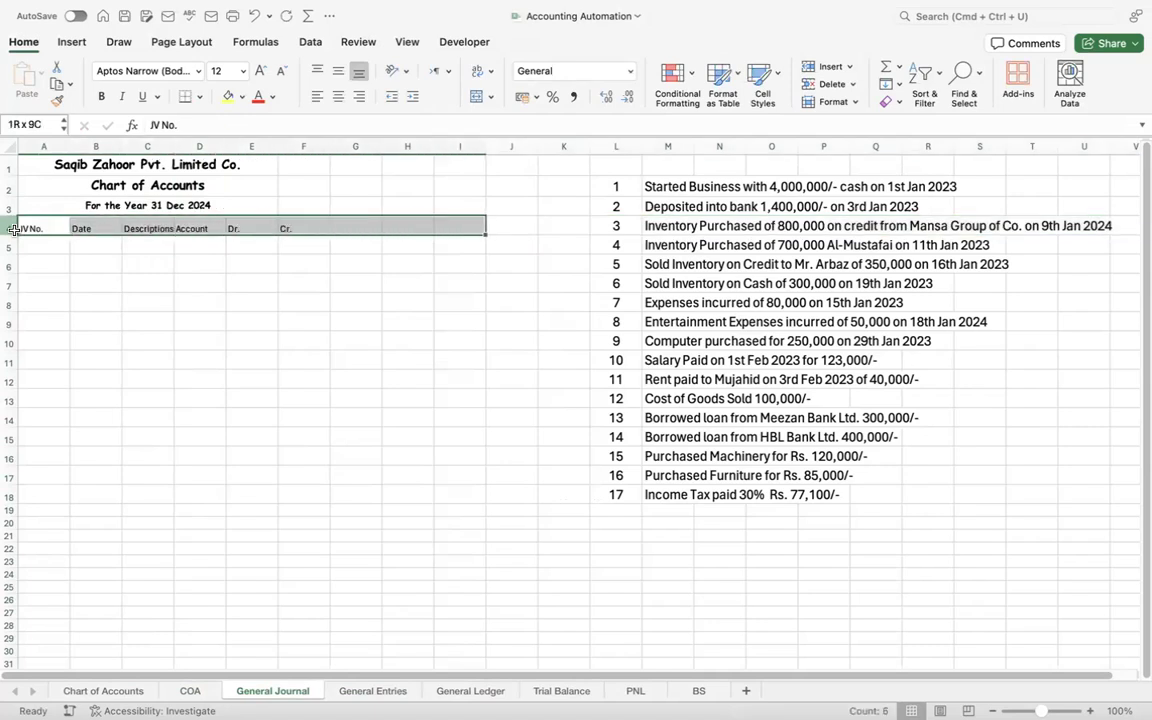
key(super+shift+Down)
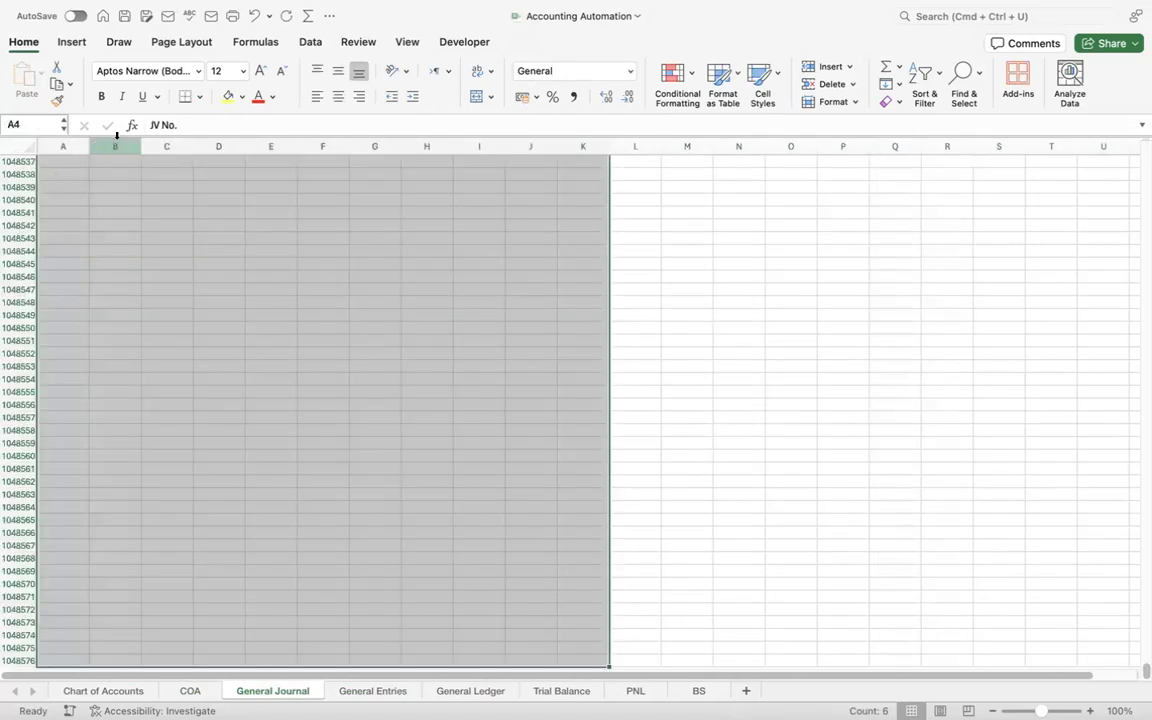
click(173, 70)
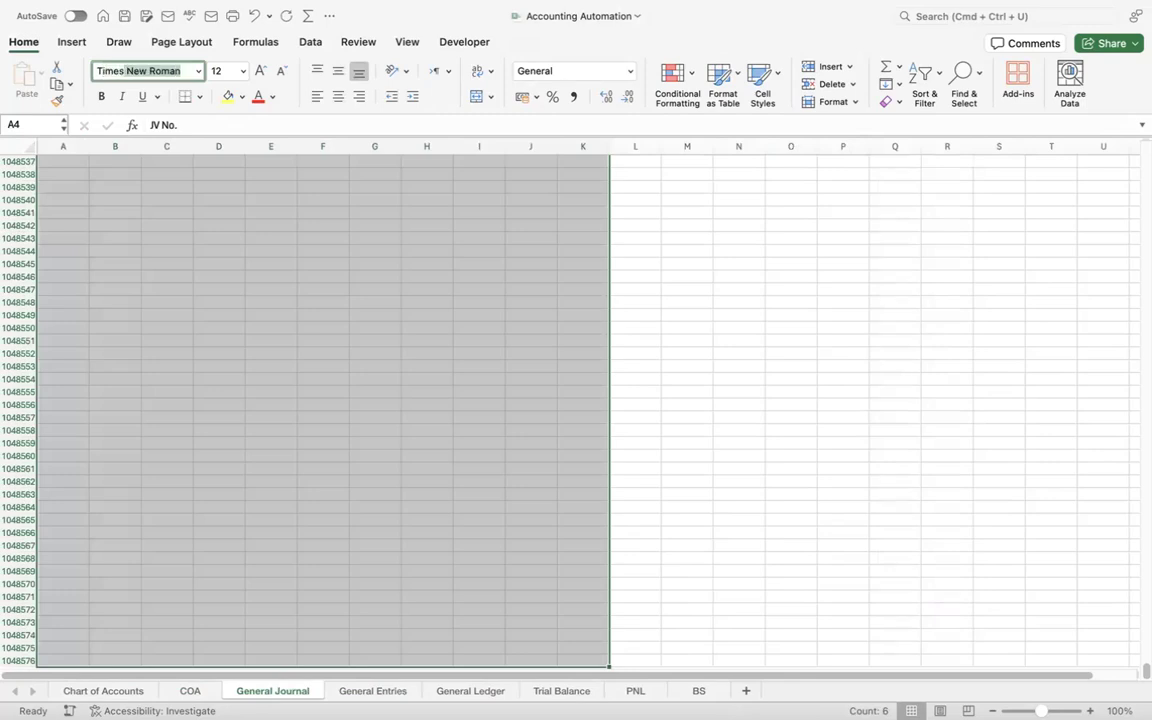
key(Tab)
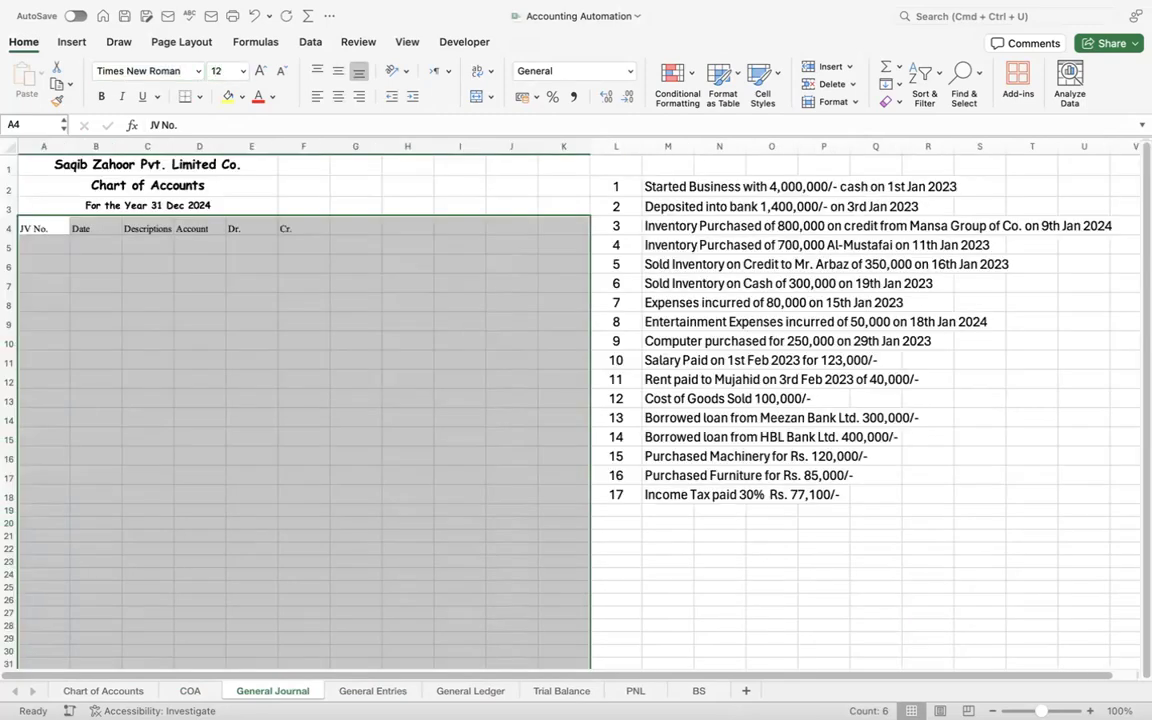
click(283, 283)
click(255, 146)
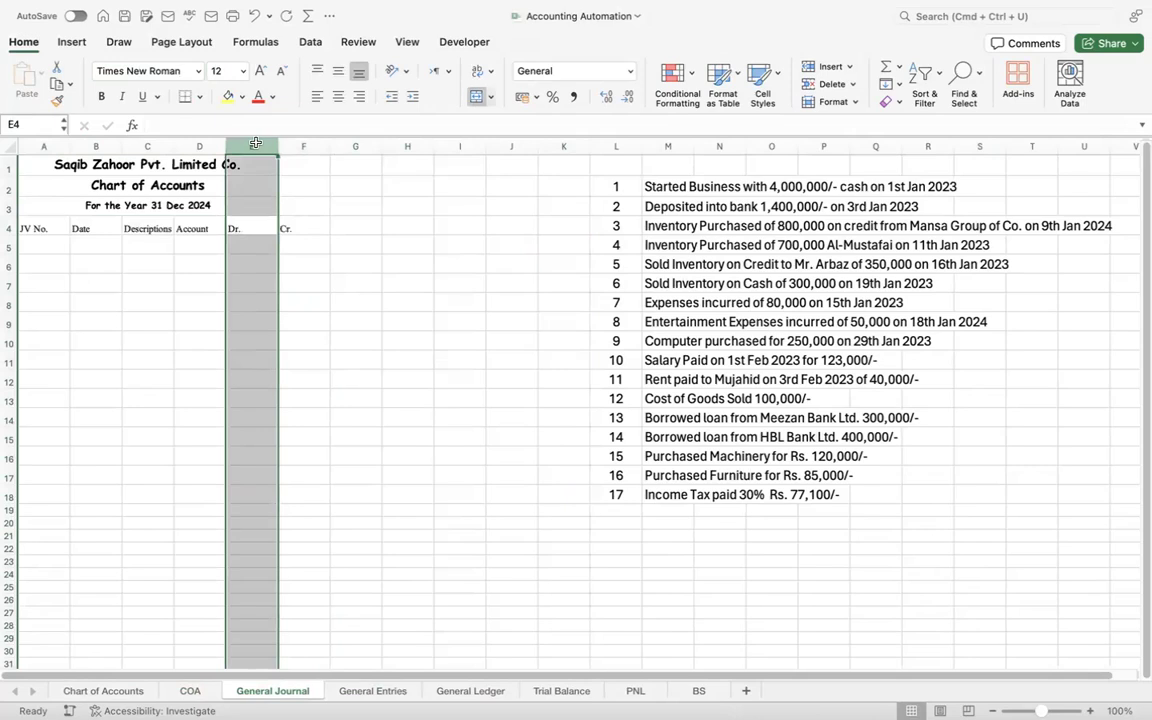
key(shift+Right)
click(511, 205)
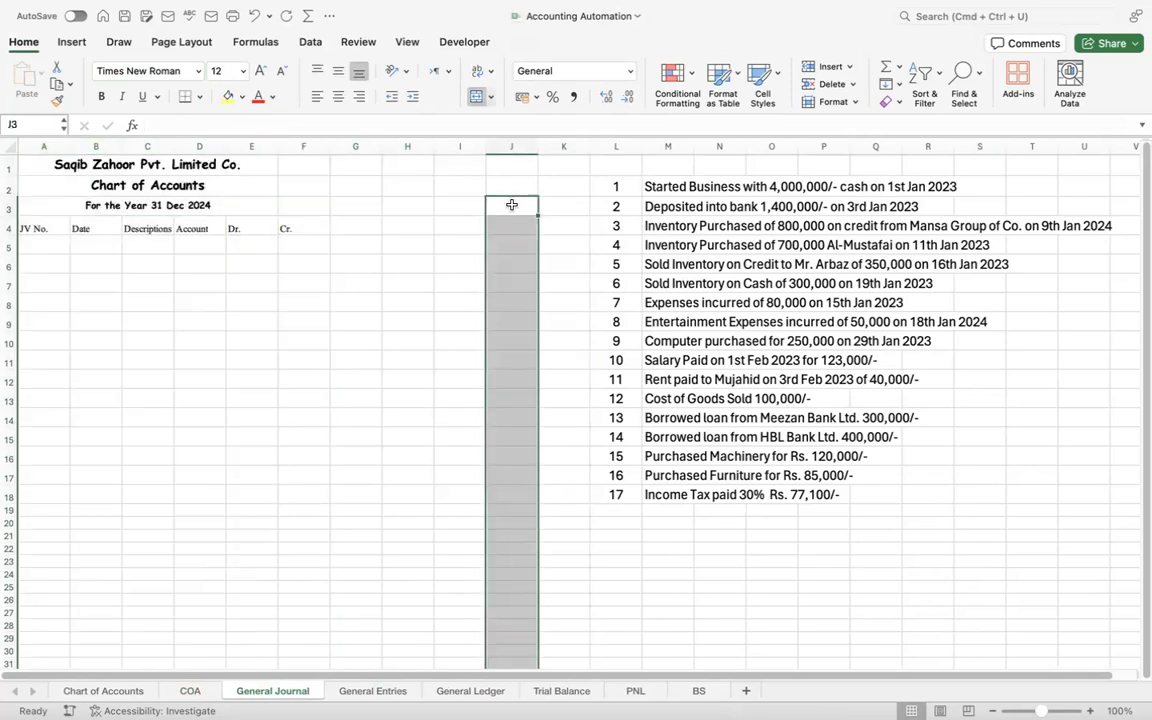
- Format the Dr. and Cr. columns from row 4 down as Accounting with no currency symbol, centered horizontally and vertically
drag(262, 146, 324, 150)
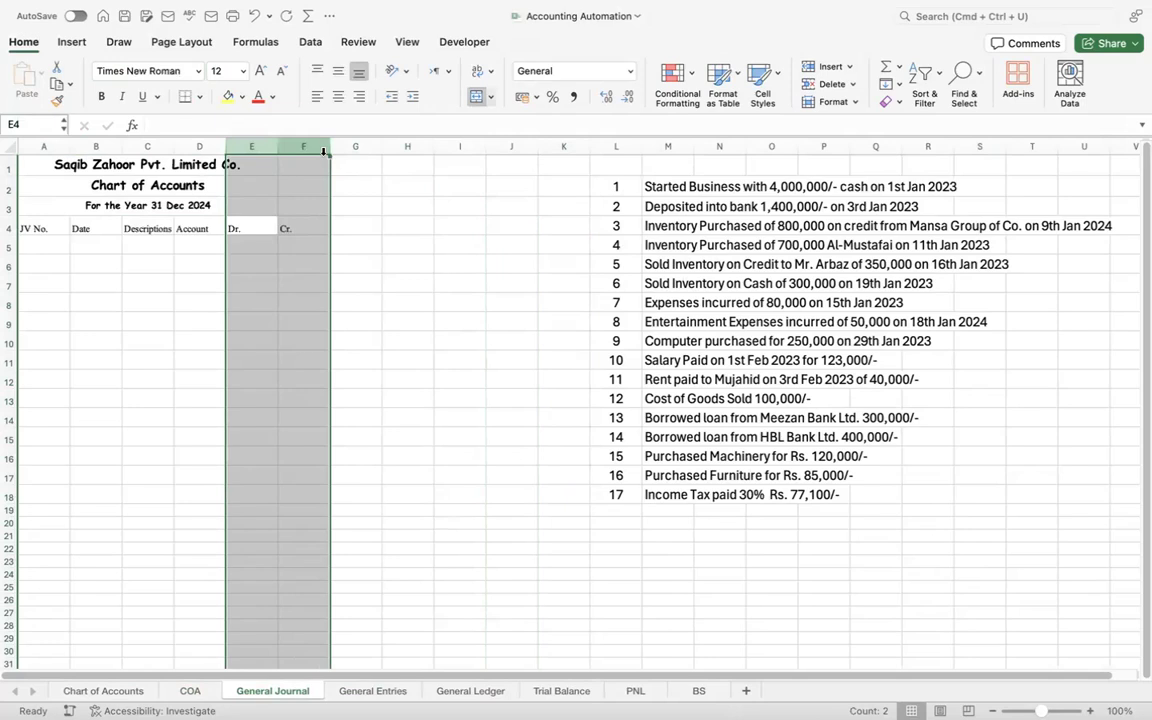
key(super+1)
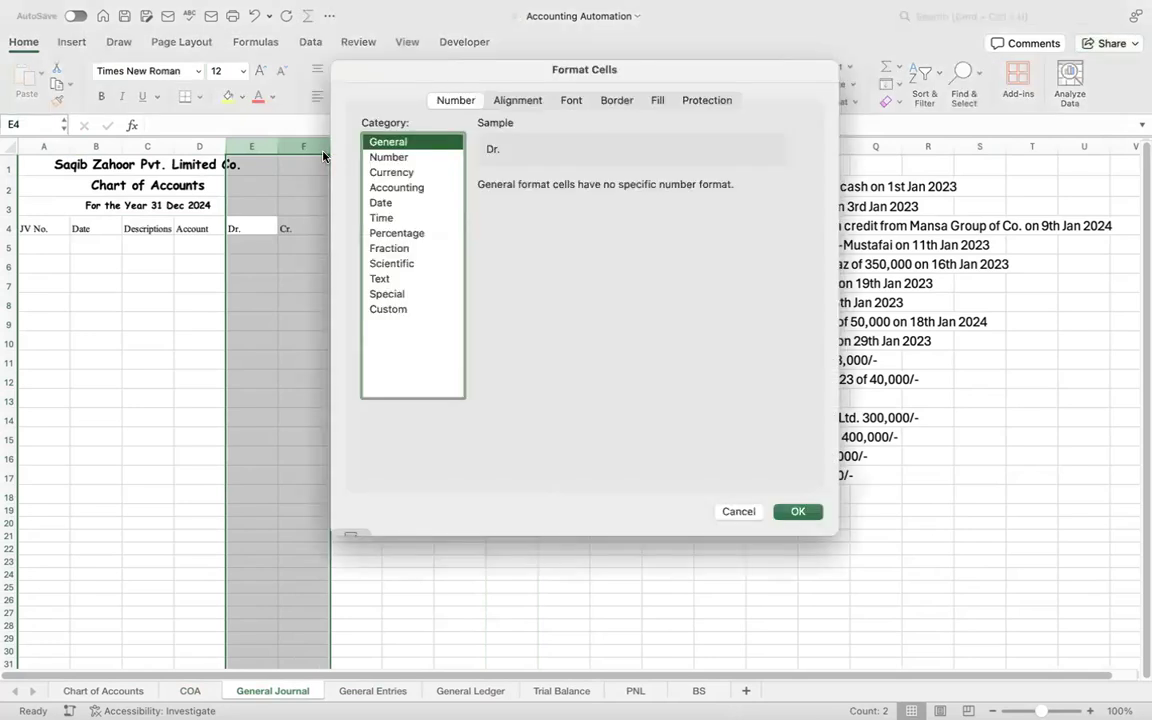
click(738, 511)
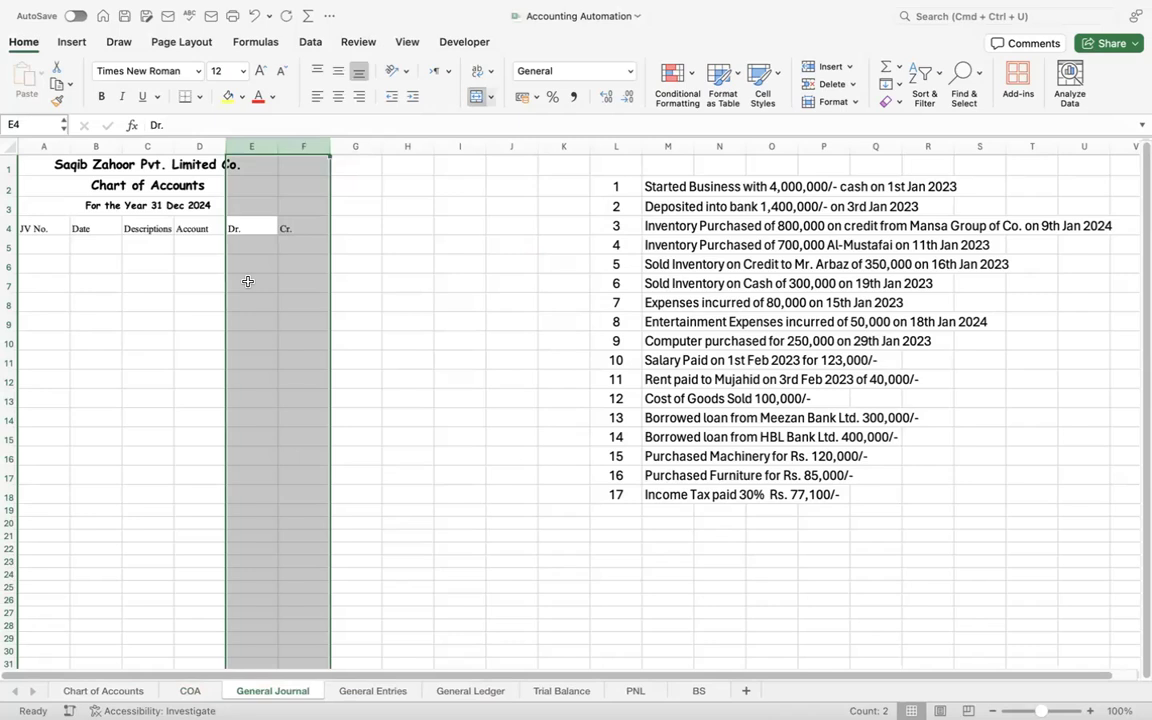
key(super+1)
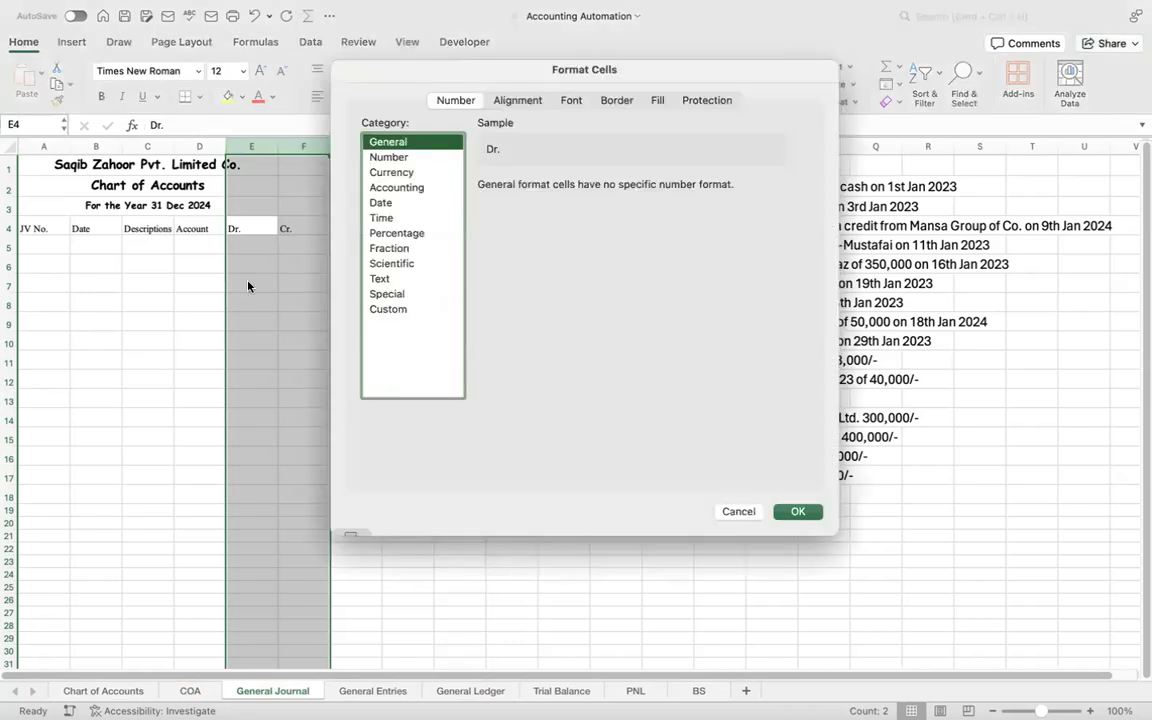
click(400, 188)
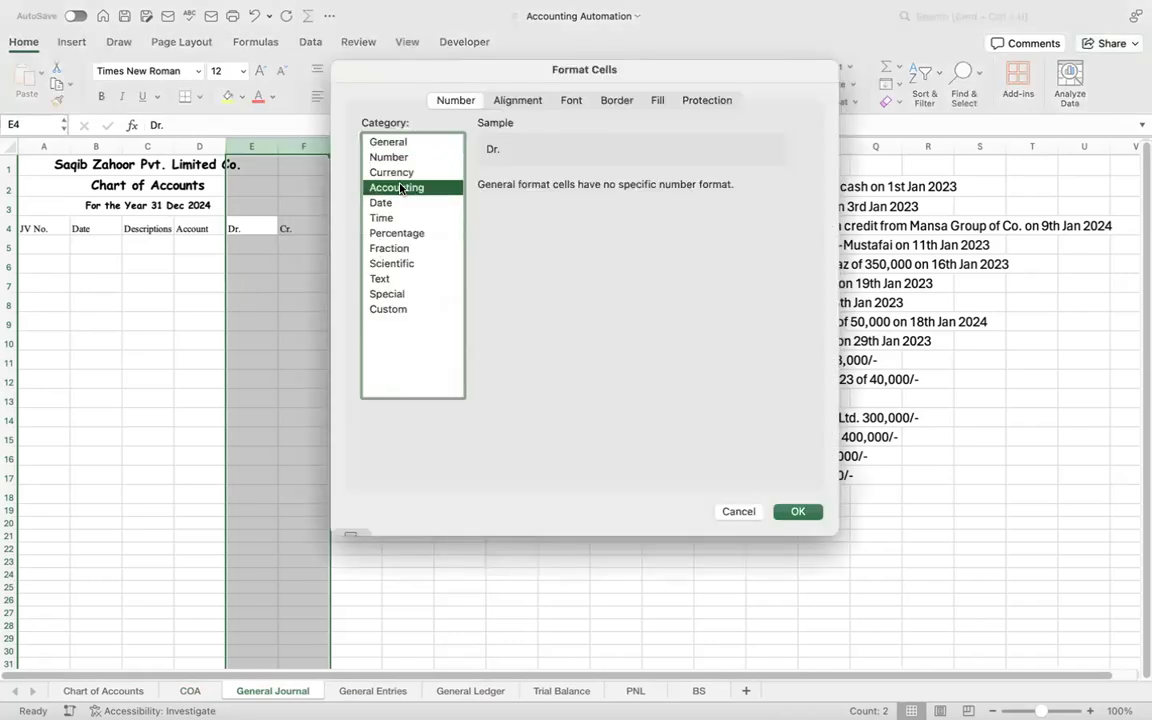
click(605, 209)
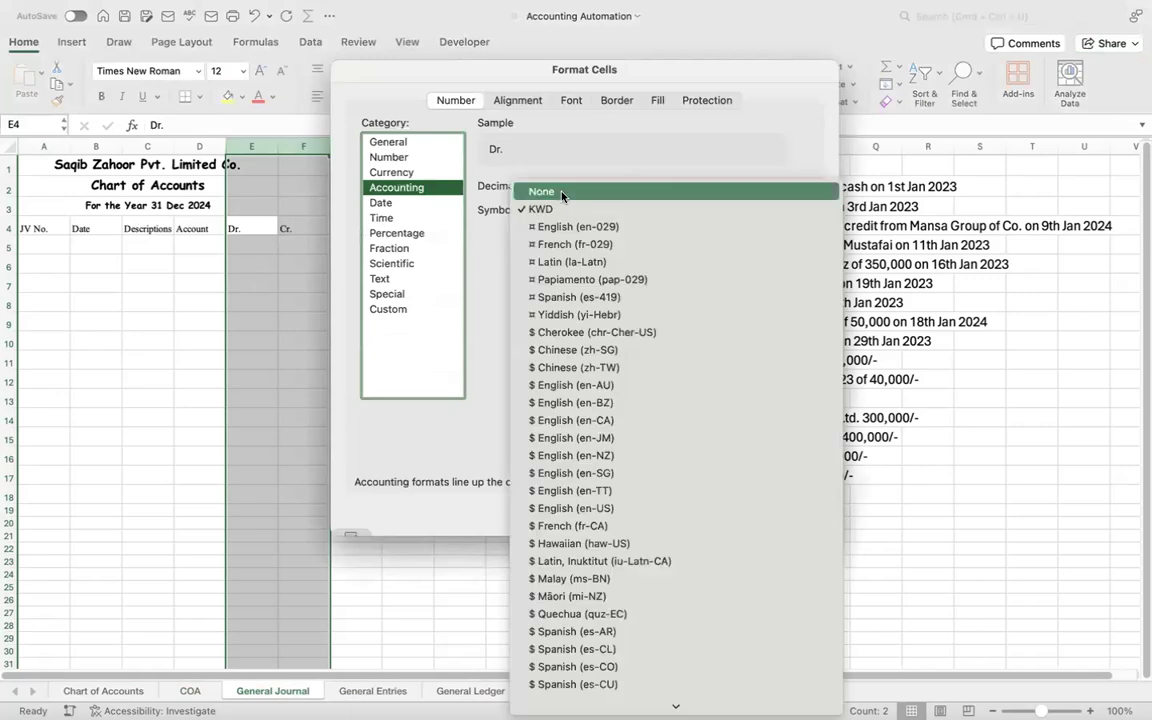
click(575, 192)
click(596, 190)
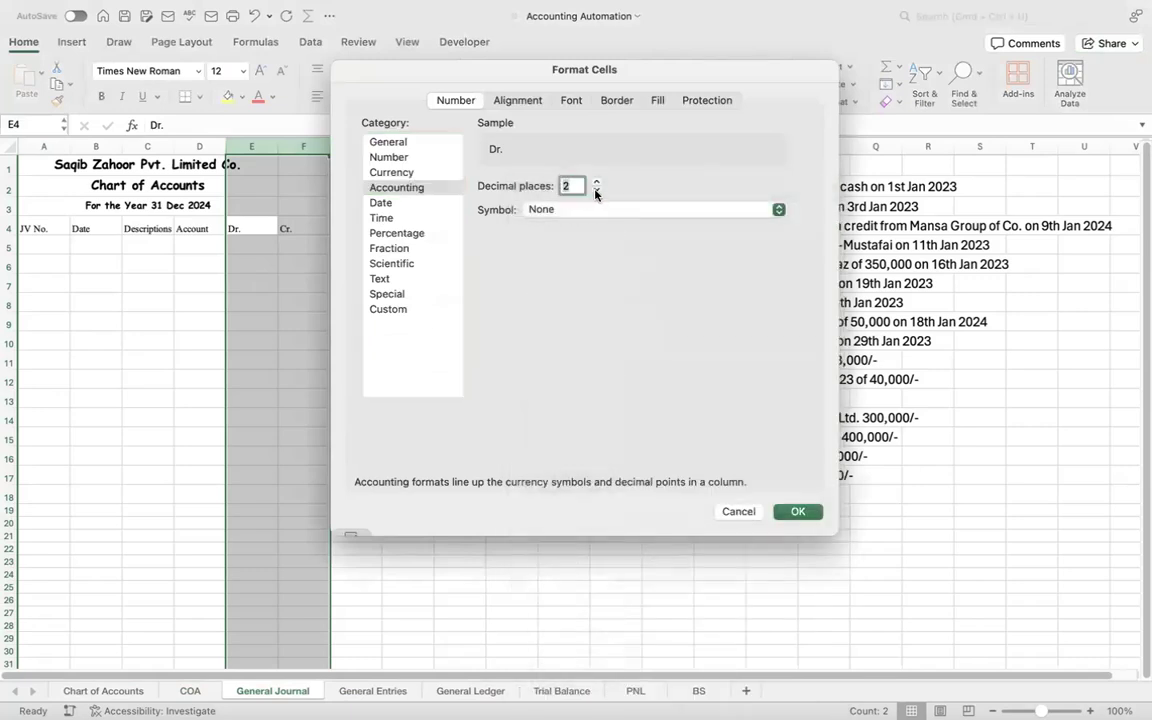
click(798, 512)
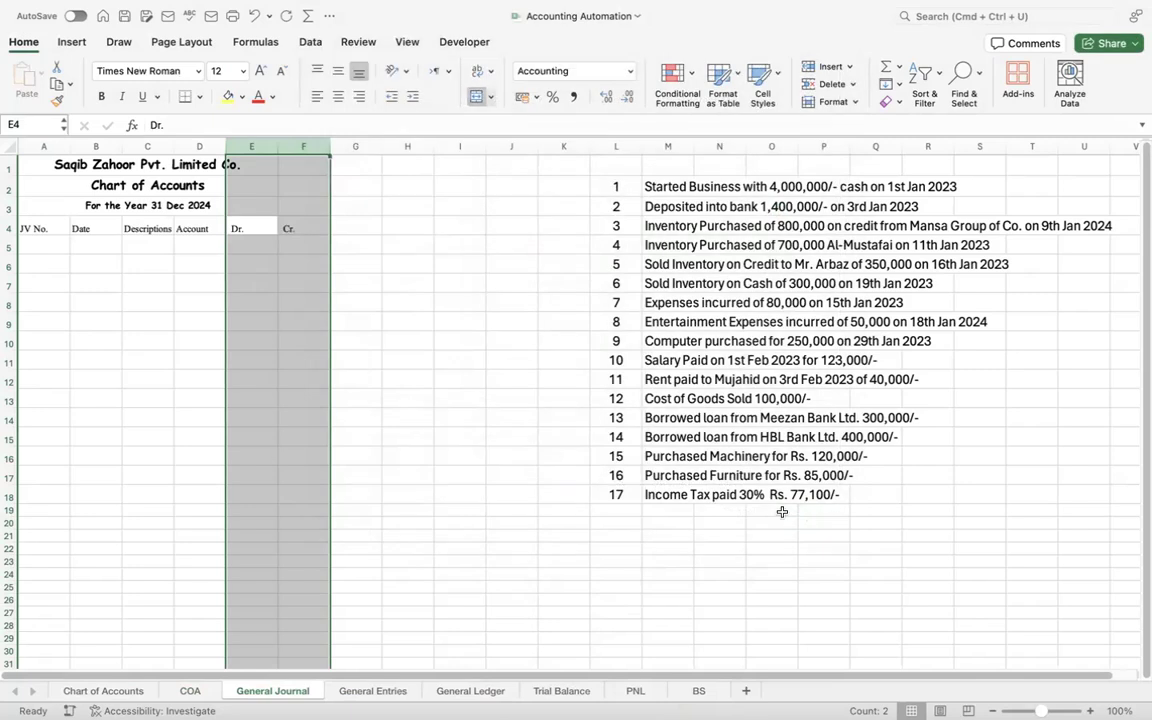
click(338, 96)
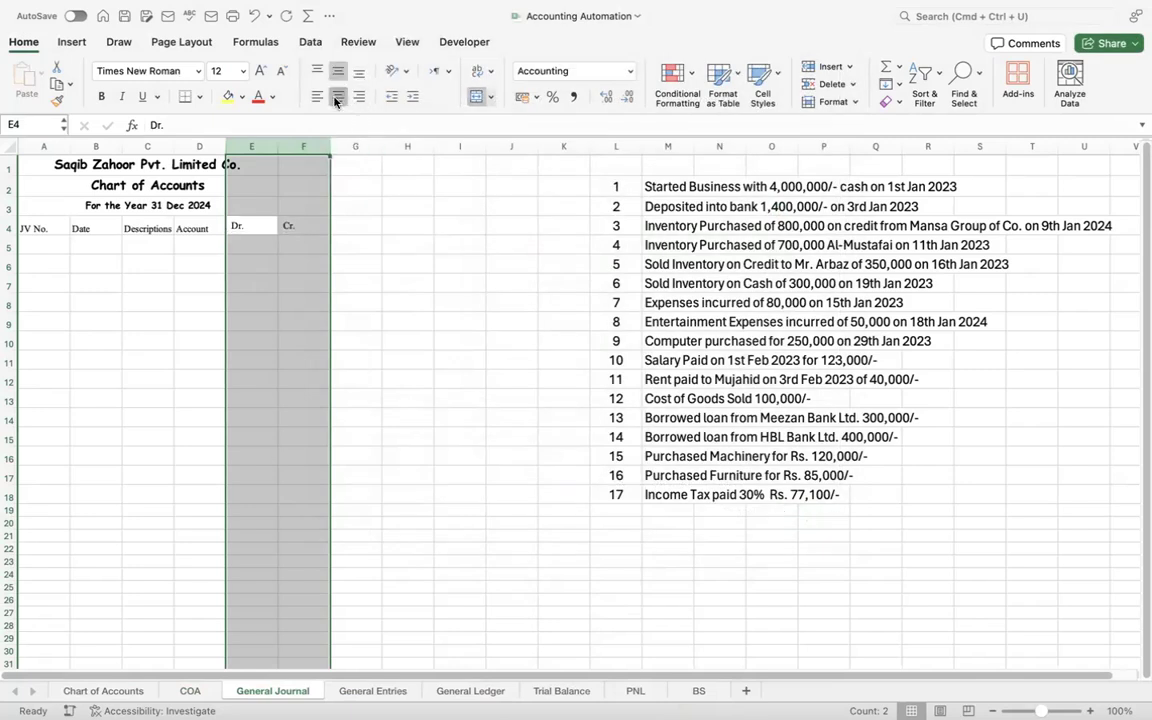
click(366, 317)
- Align the Descriptions and Account columns from row 4 down to the vertical middle and to the left
click(152, 244)
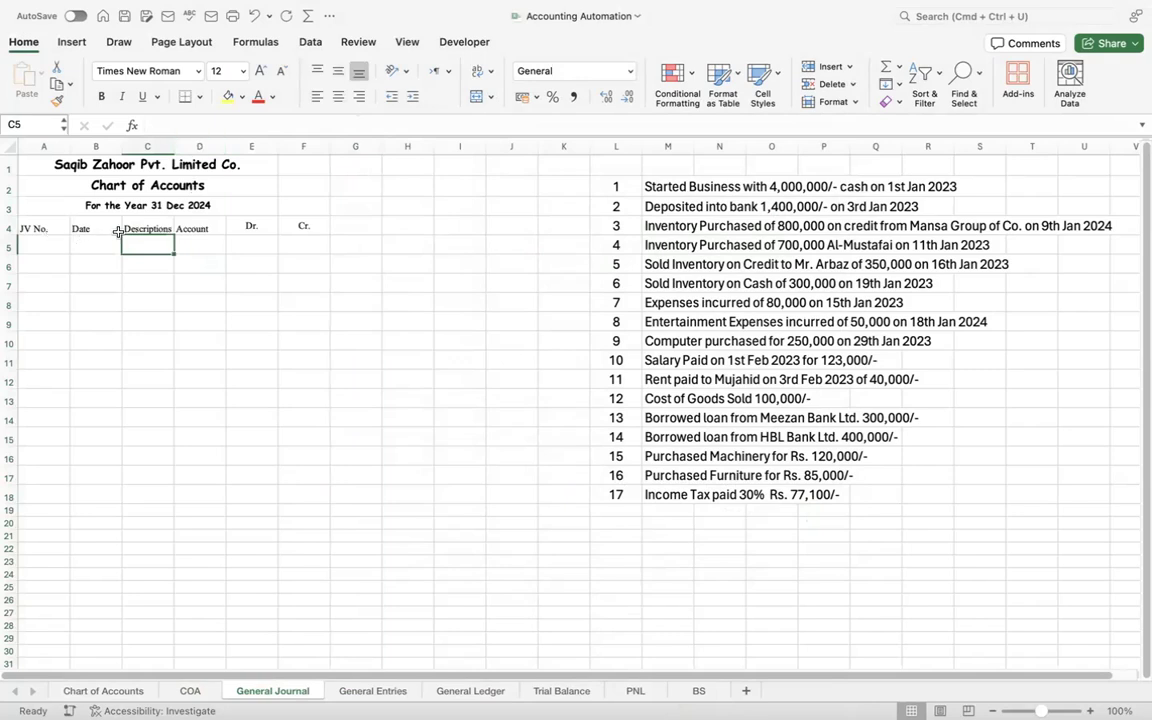
drag(160, 147, 199, 154)
click(184, 247)
click(137, 228)
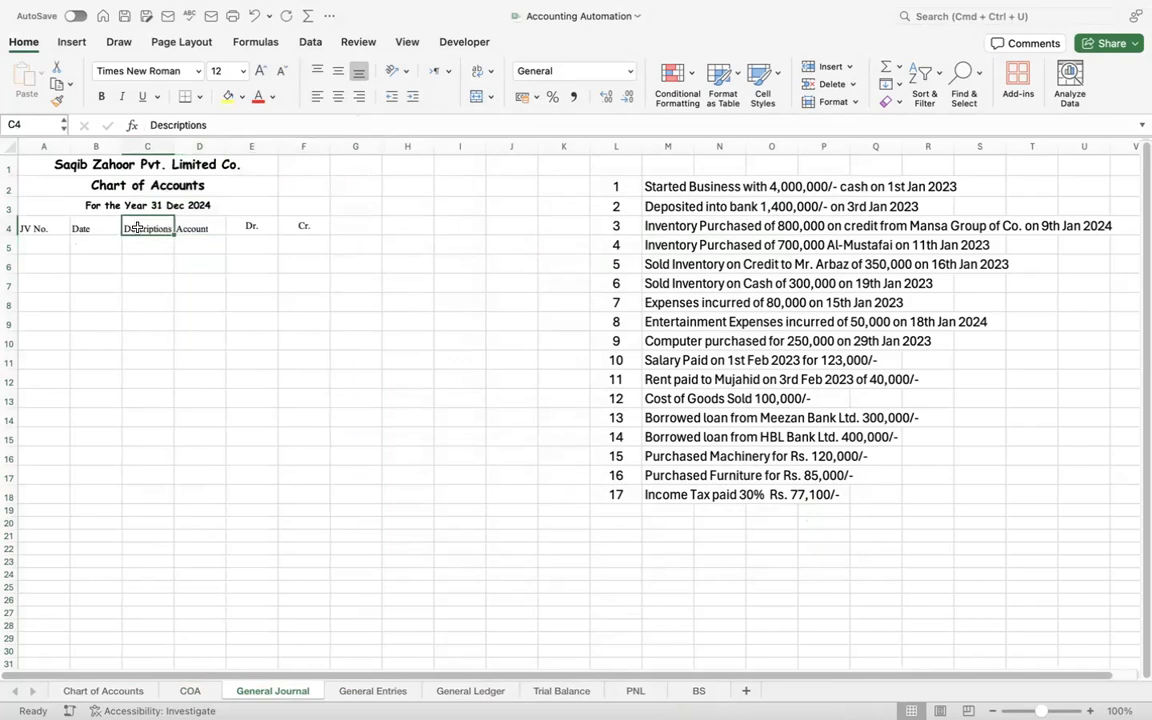
key(shift+Right)
key(super+shift+Down)
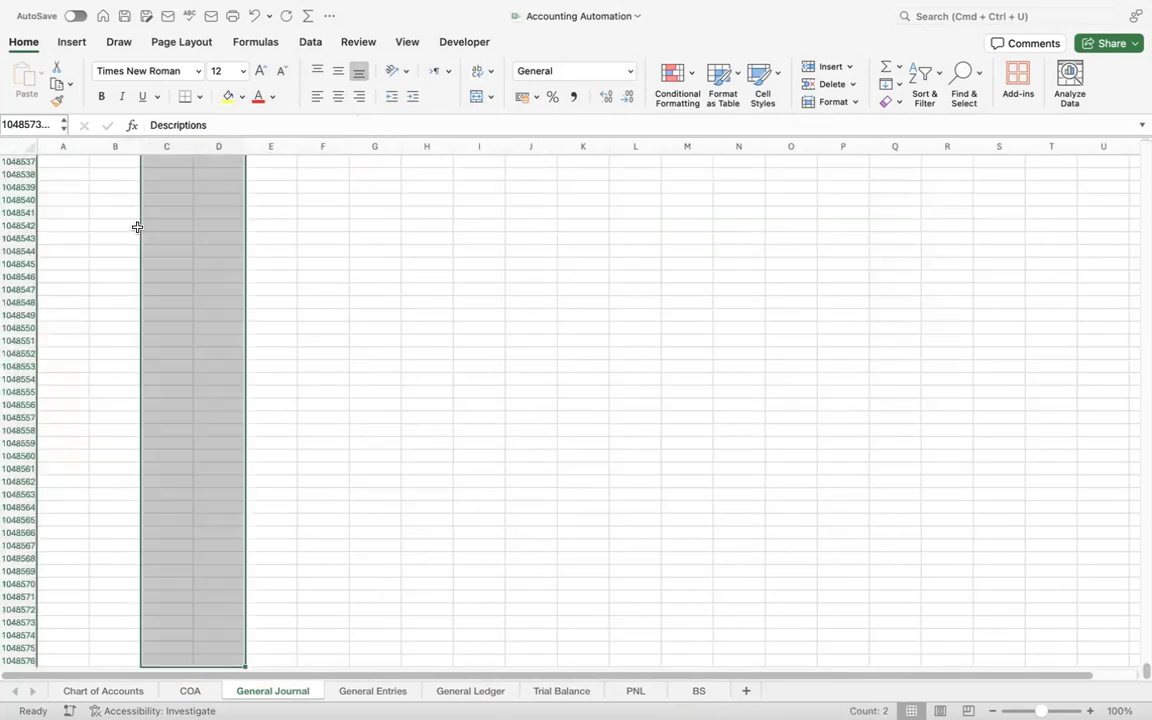
click(337, 72)
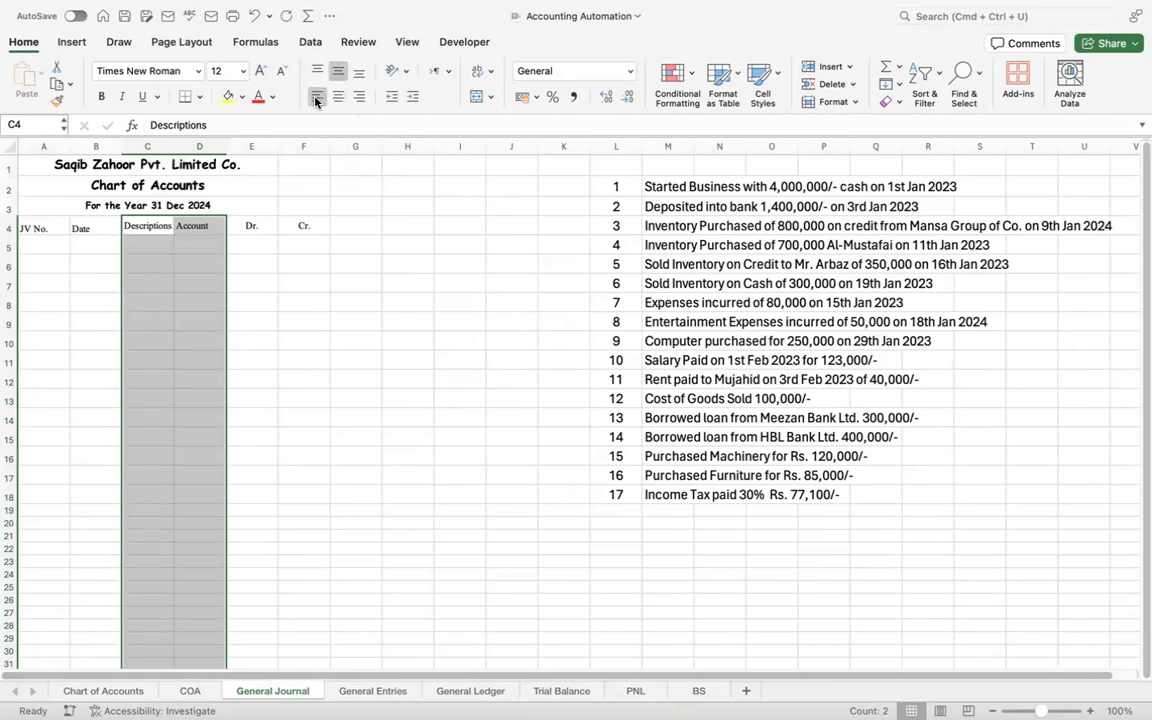
- Make the column headings in row 4 bold and widen the Descriptions column to fit its heading
click(305, 301)
drag(22, 234, 365, 228)
key(super+b)
click(318, 300)
click(255, 282)
drag(173, 148, 173, 148)
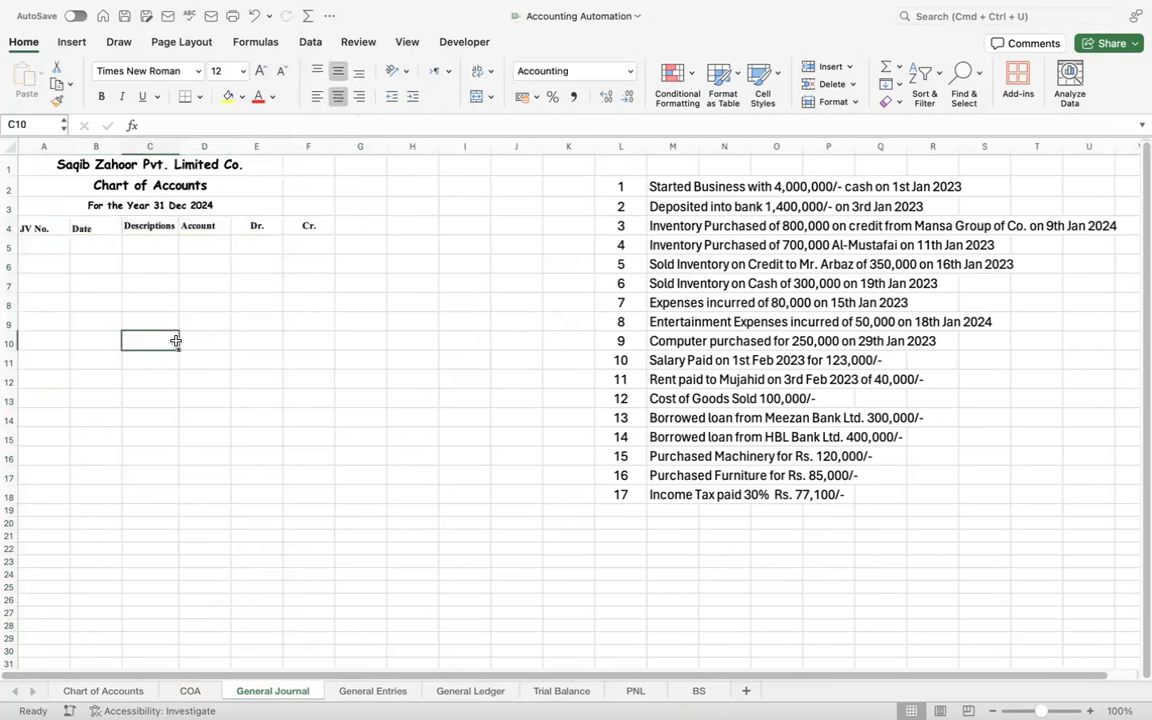
- Align columns A to I from the heading row 4 down to the sheet's end to the vertical middle
drag(40, 226, 301, 223)
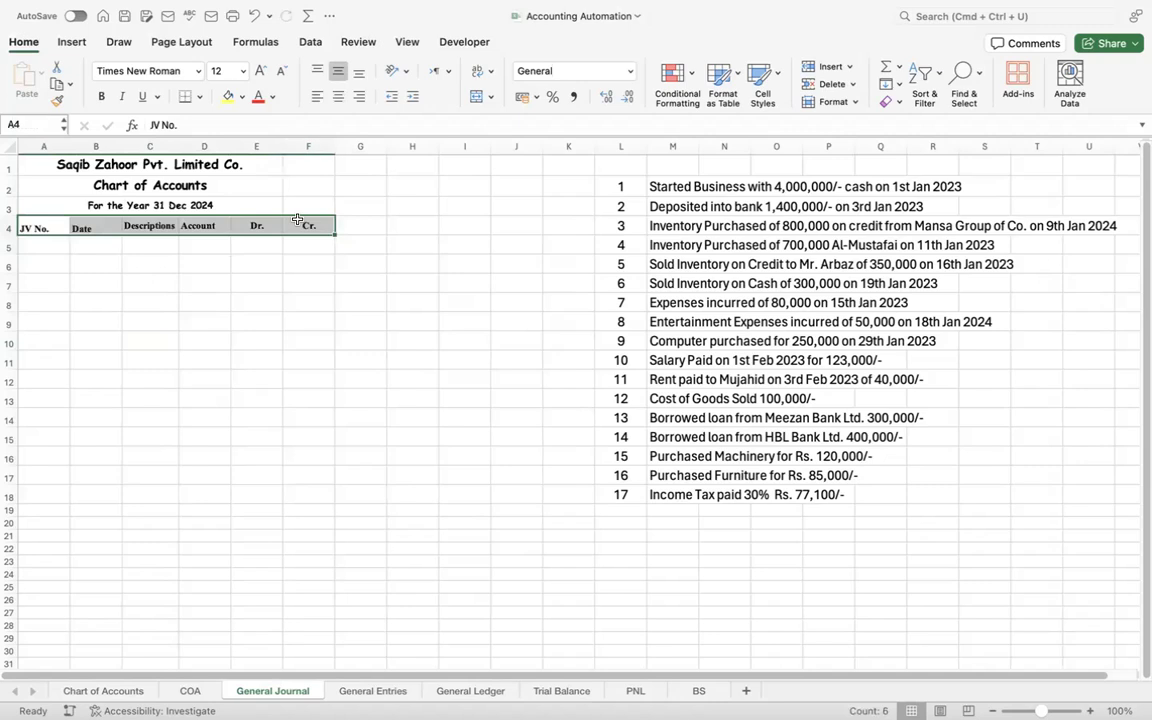
click(340, 354)
drag(36, 226, 471, 285)
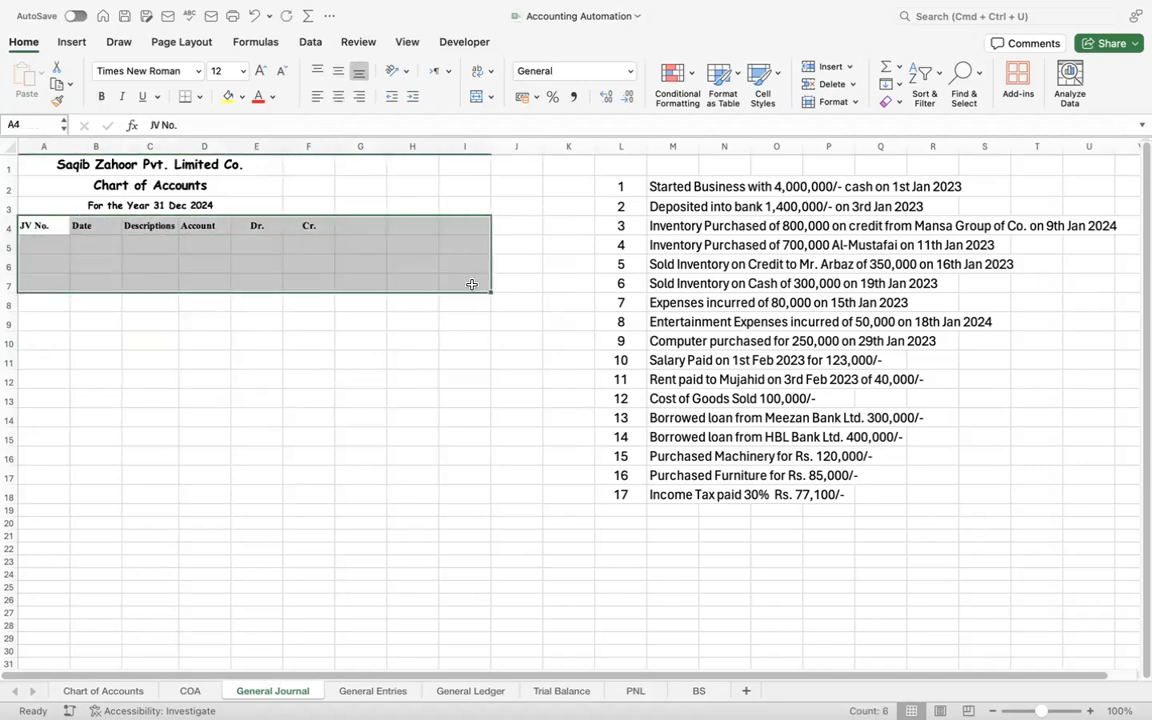
key(super+shift+Down)
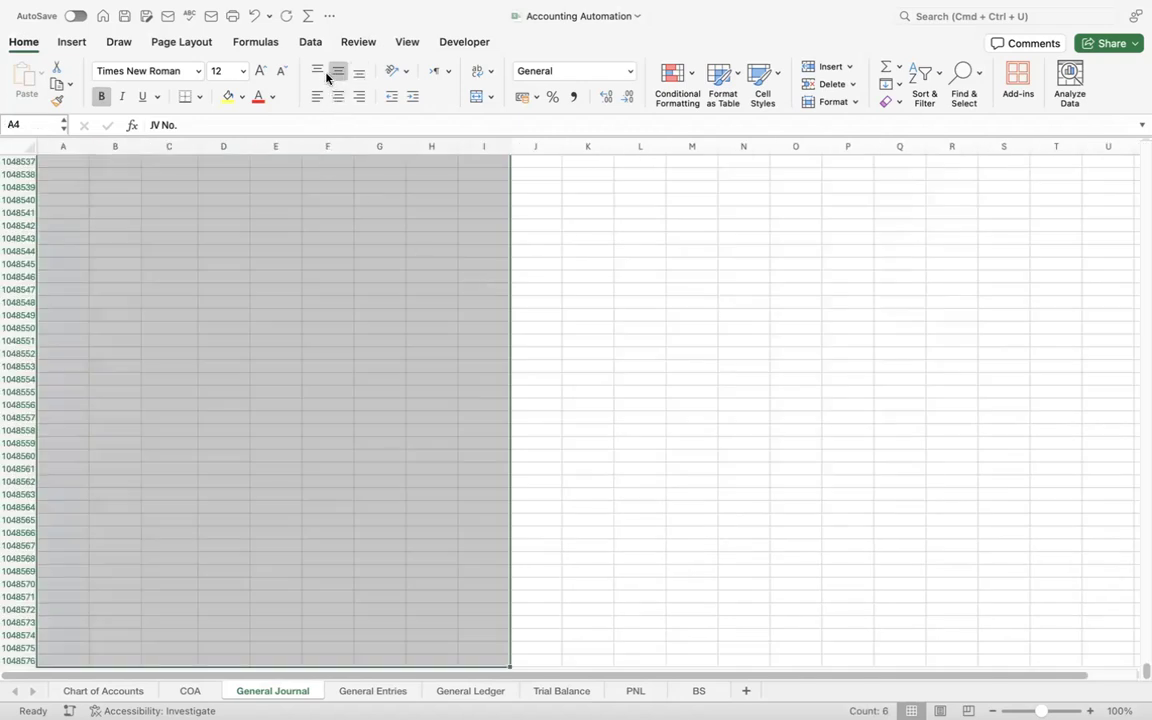
click(335, 72)
click(335, 72)
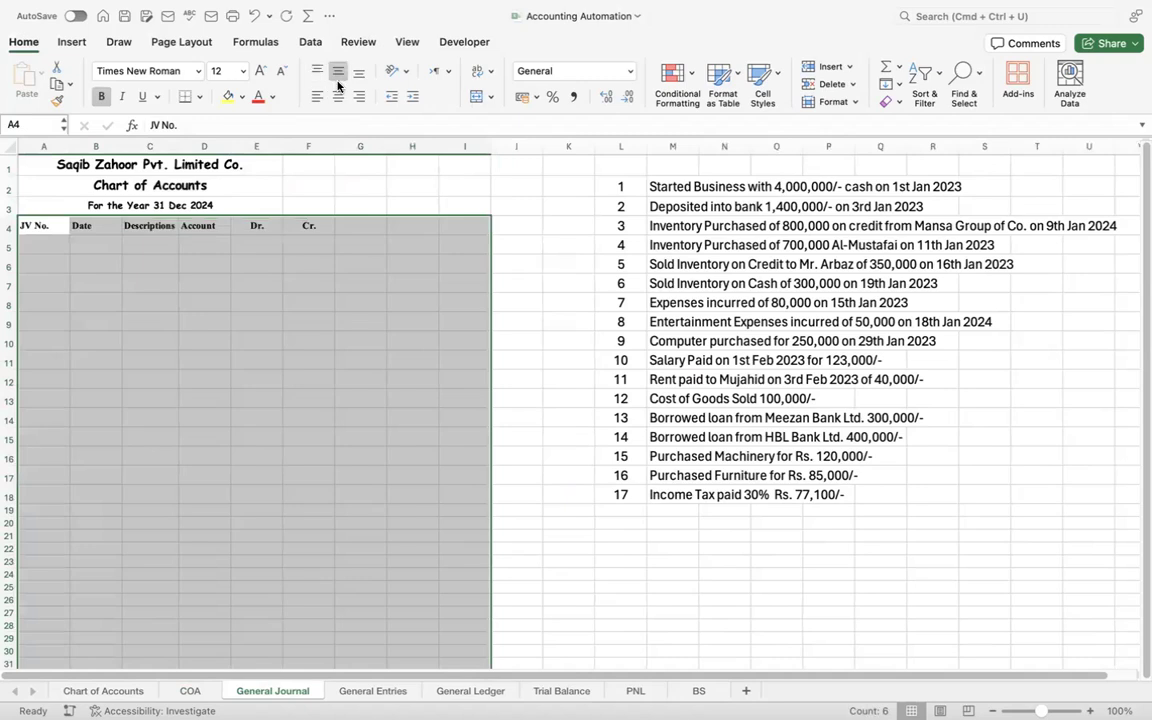
click(297, 282)
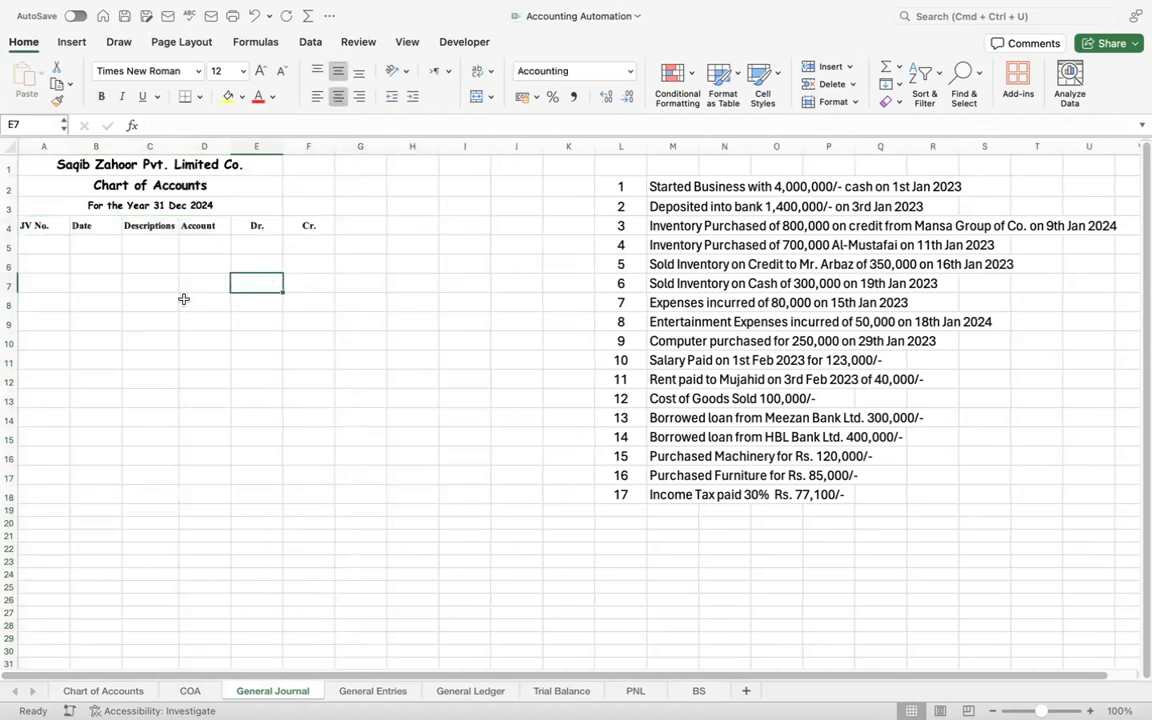
click(48, 226)
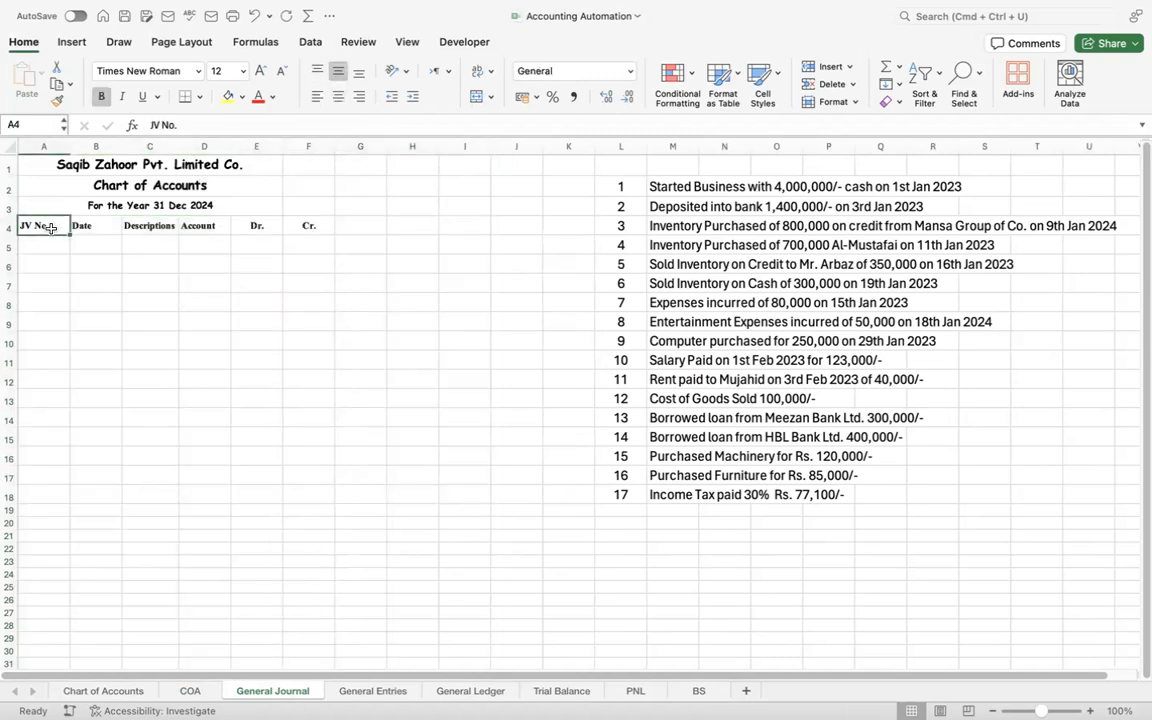
key(Return)
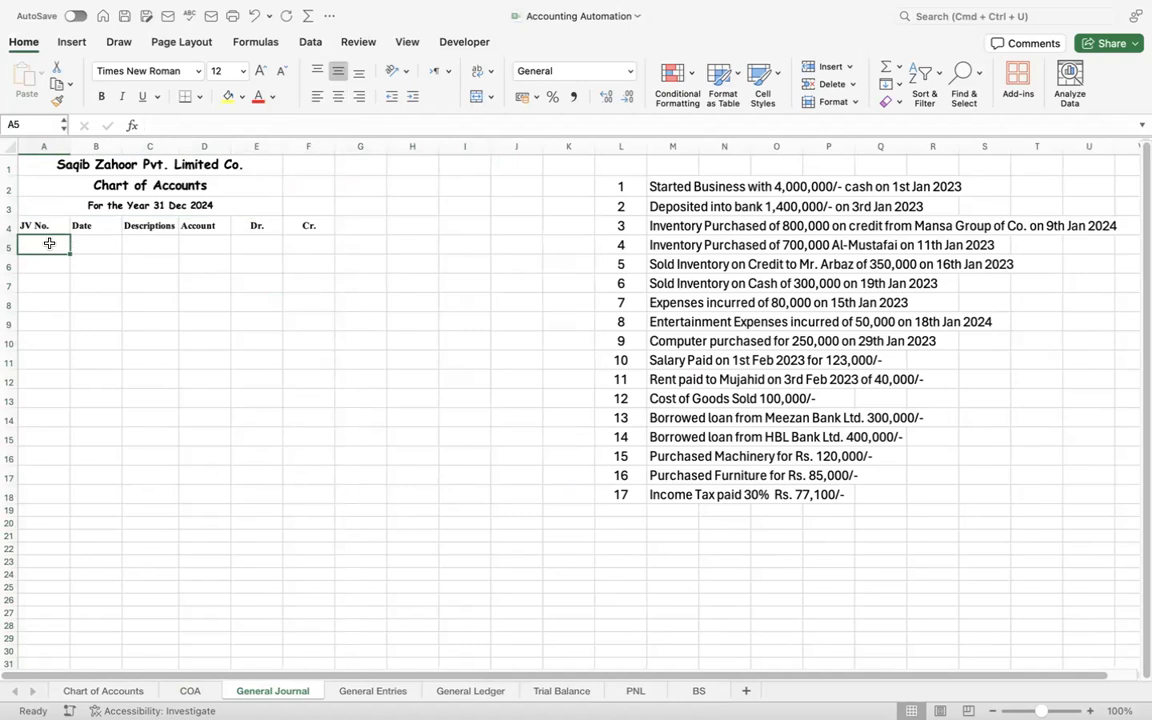
key(Tab)
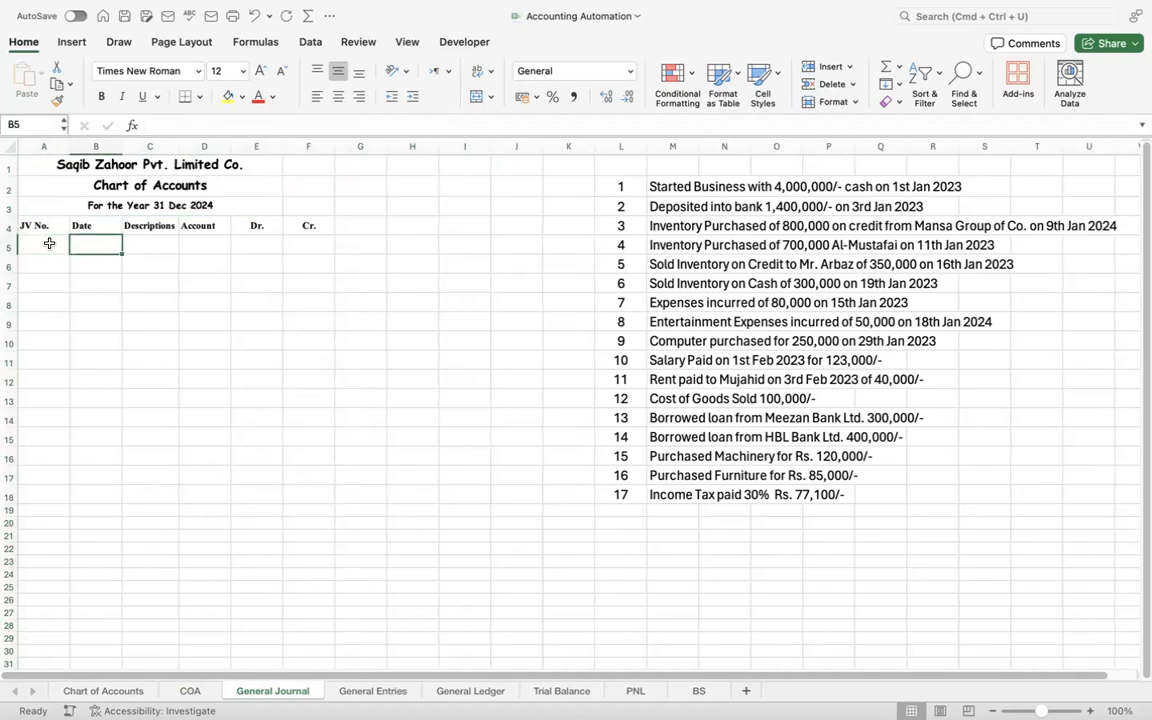
key(Tab)
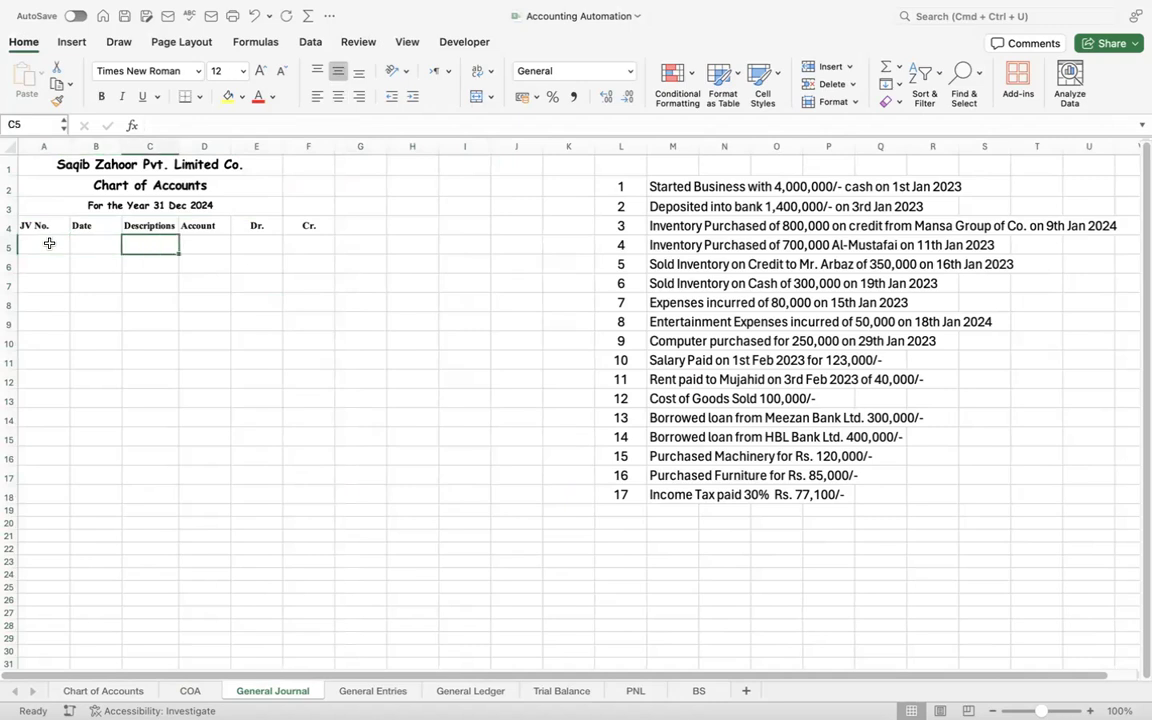
key(Tab)
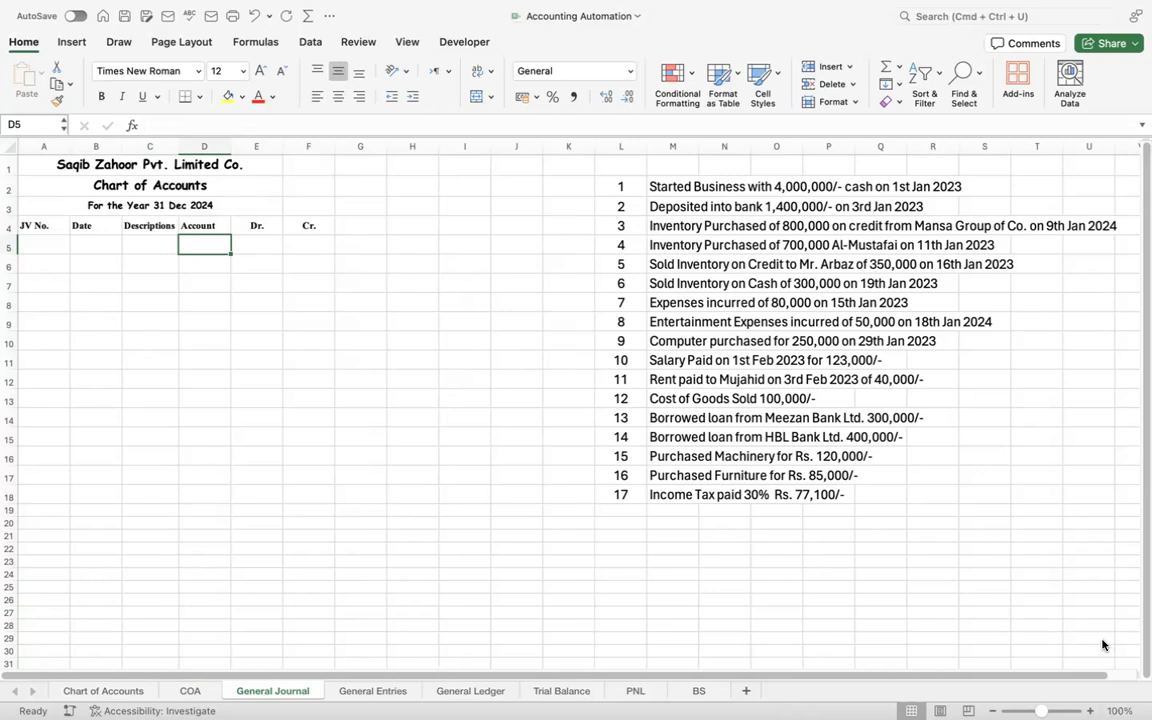
- Delete the empty columns H to K between the journal table and the transaction list
click(1090, 711)
click(1090, 711)
click(1090, 711)
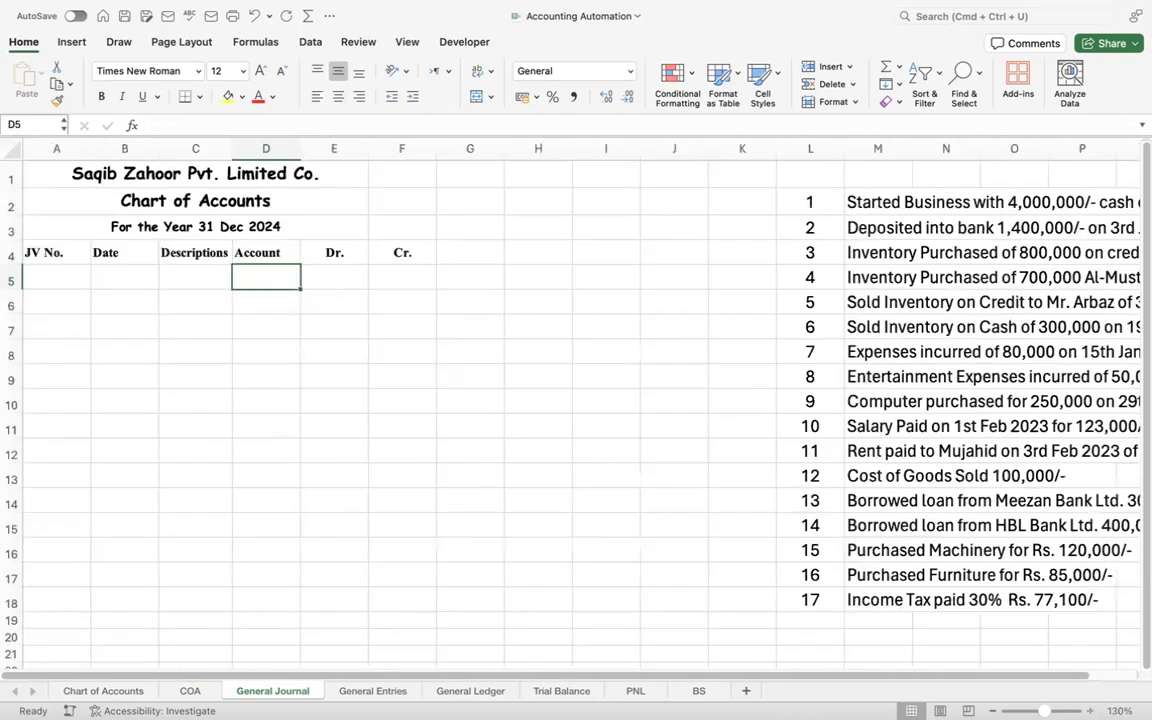
click(1090, 711)
click(1090, 711)
click(307, 419)
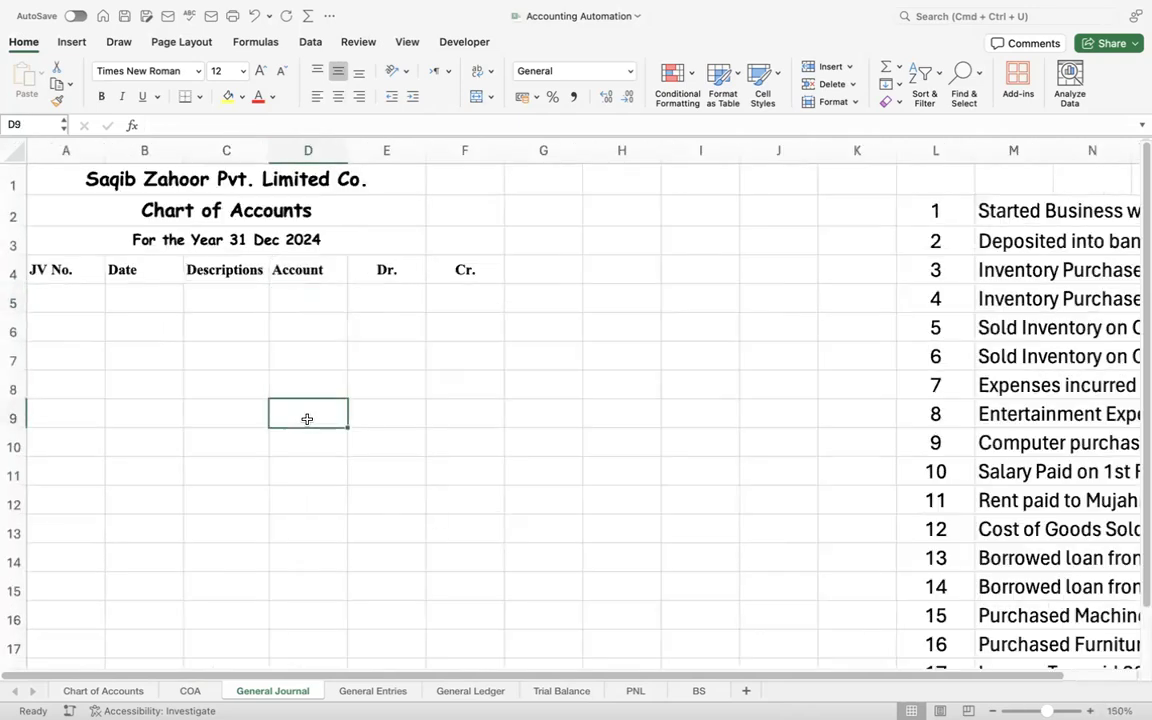
click(52, 263)
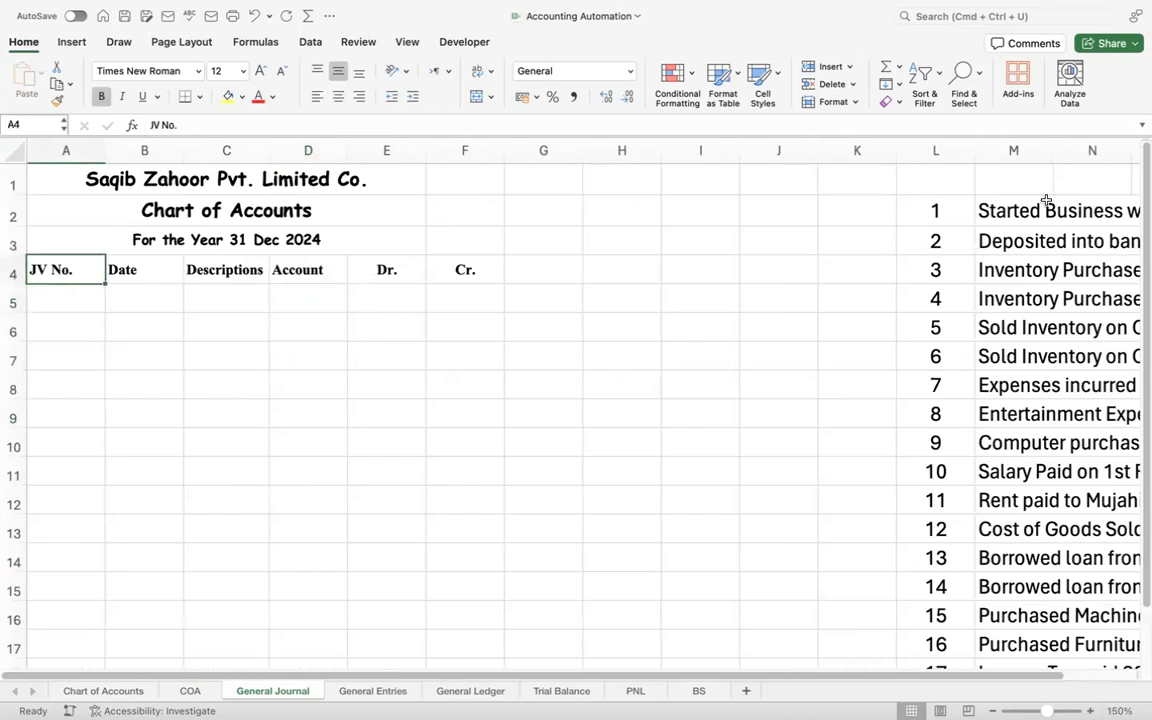
click(955, 235)
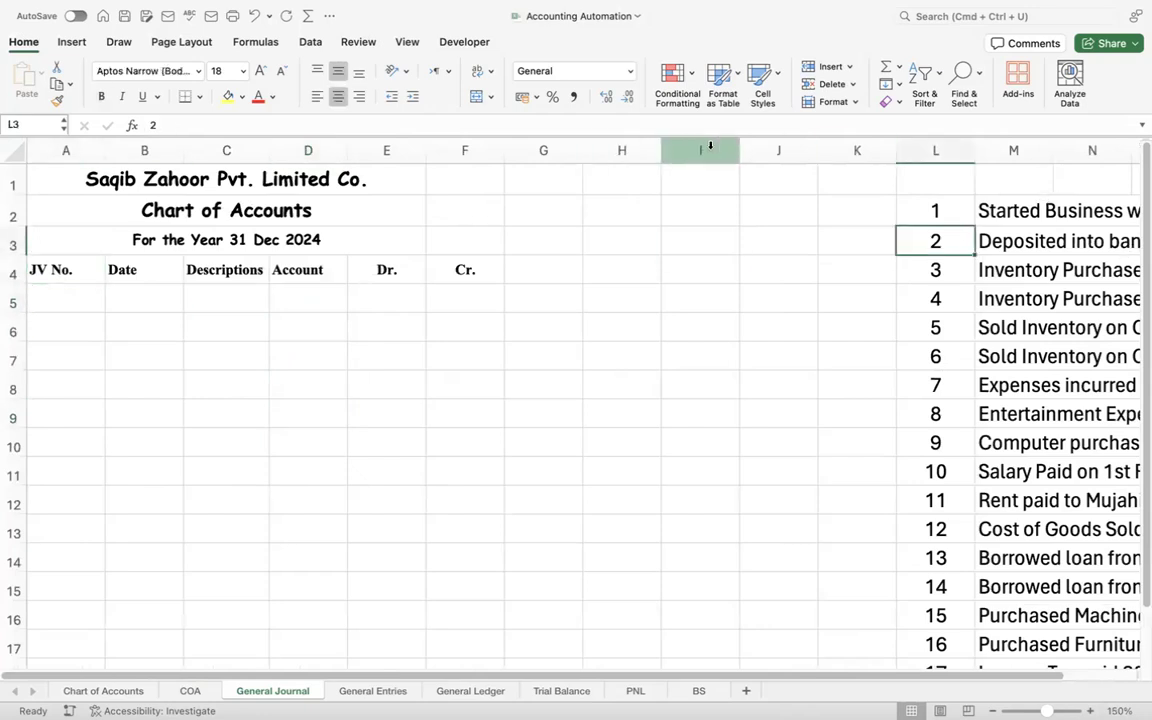
drag(645, 147, 838, 156)
right_click(779, 150)
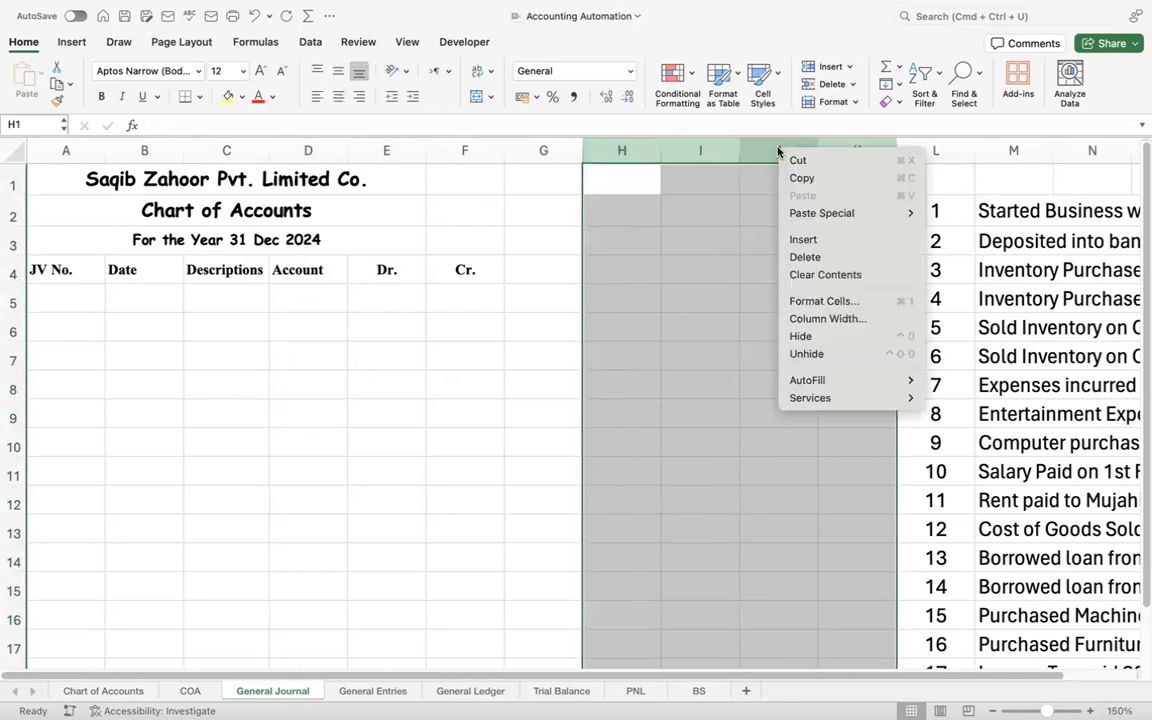
click(790, 258)
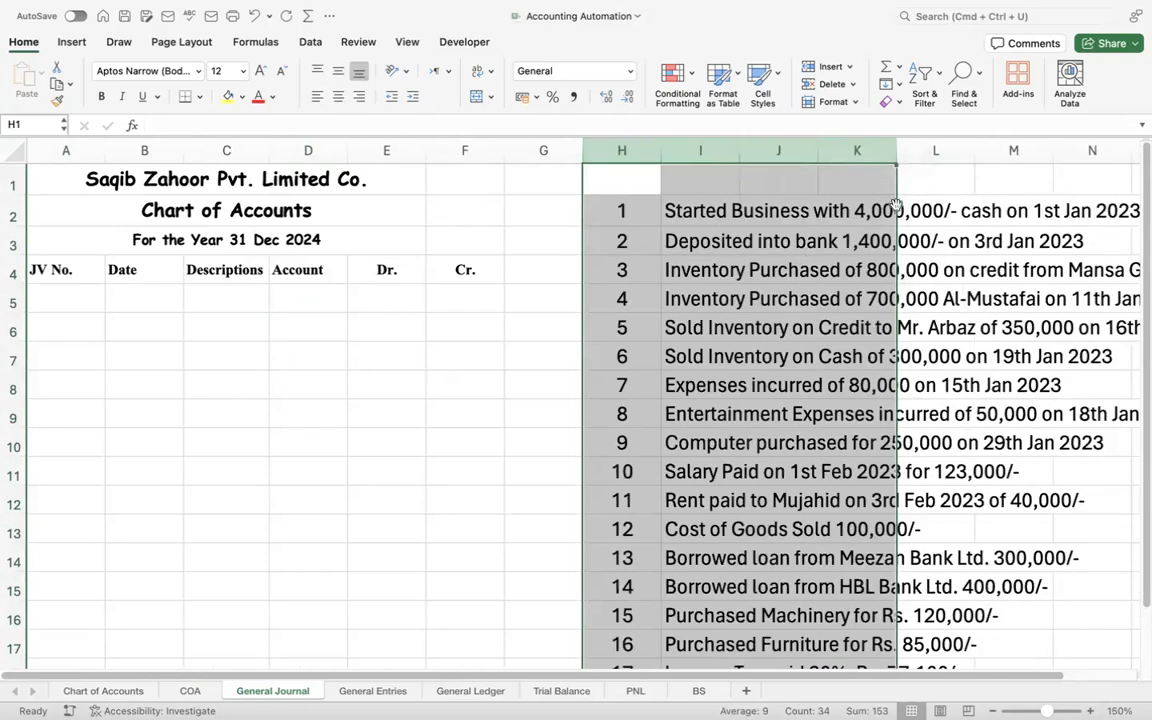
click(985, 240)
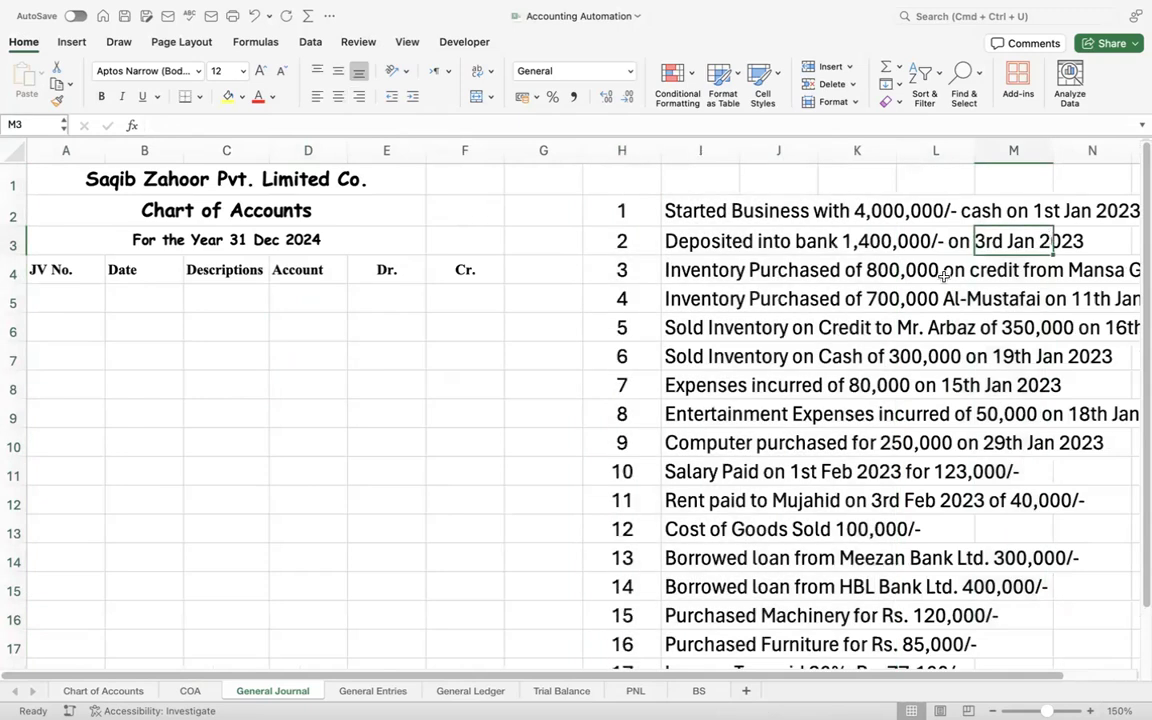
- Enter 1 as the first JV No. in A5 and center the JV No. column horizontally
click(1005, 211)
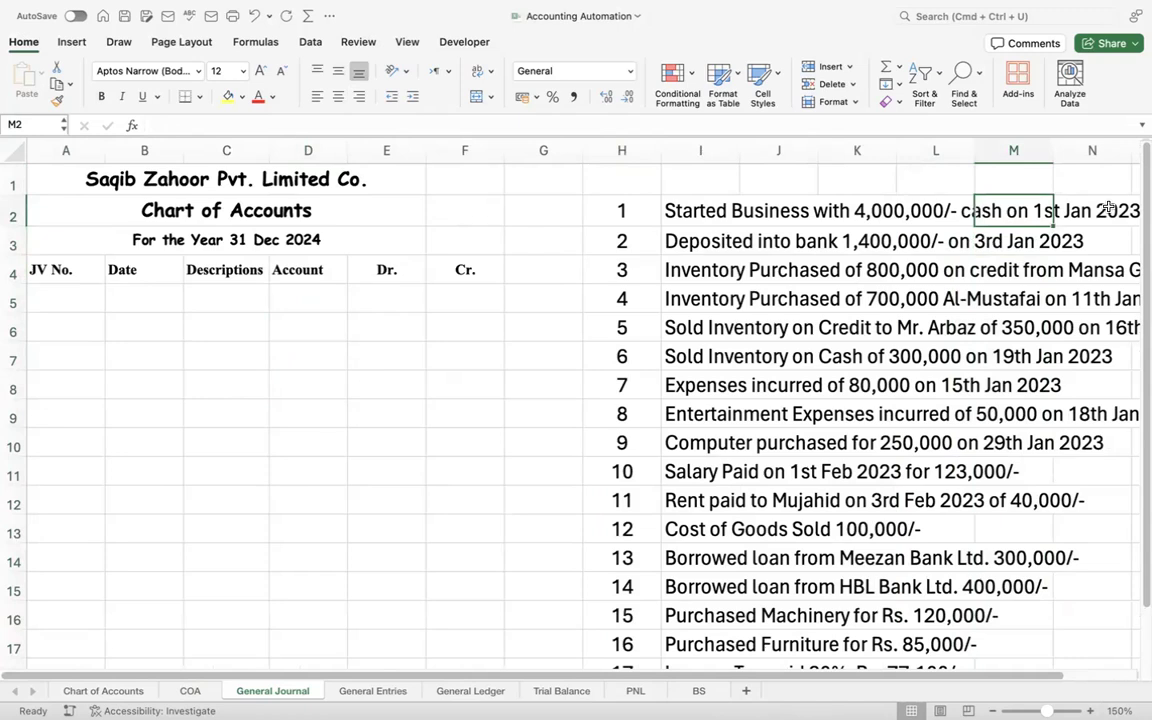
click(46, 293)
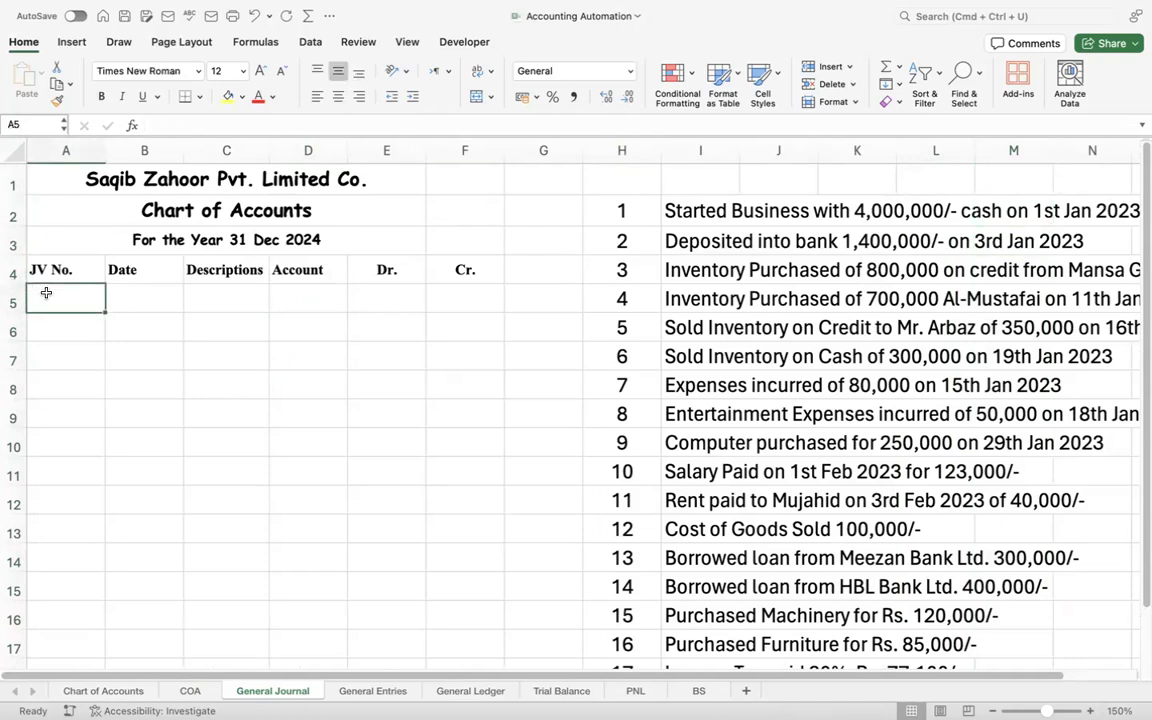
text(1)
key(ctrl+Return)
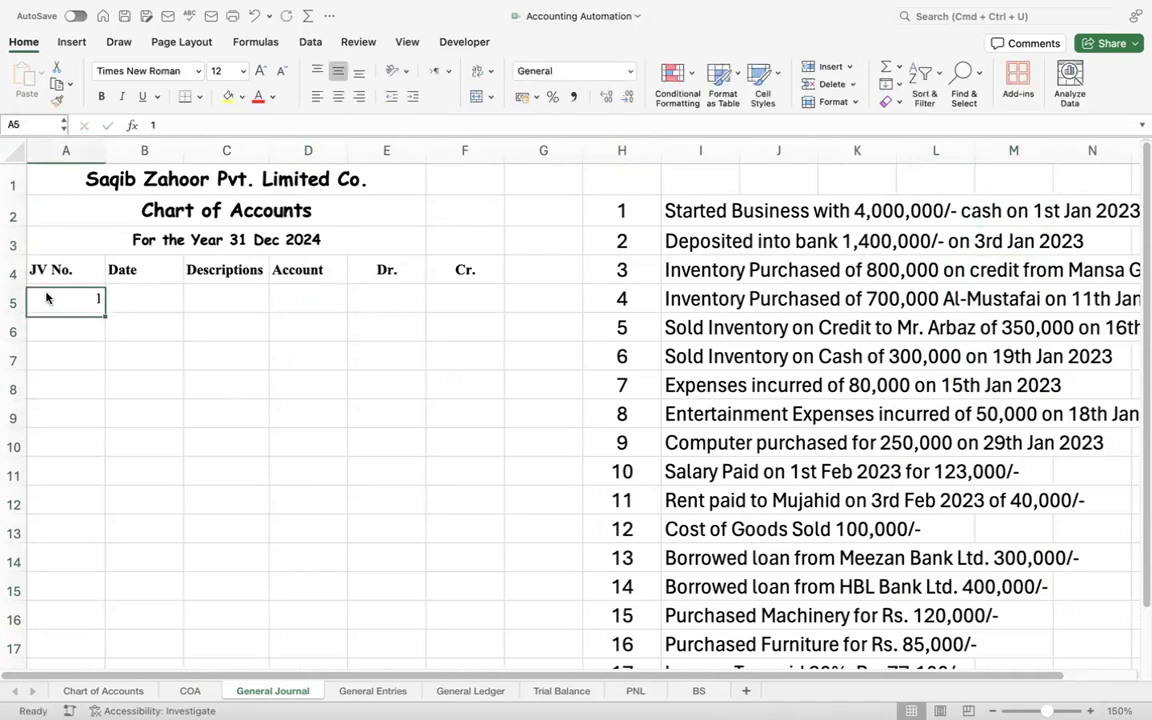
click(65, 150)
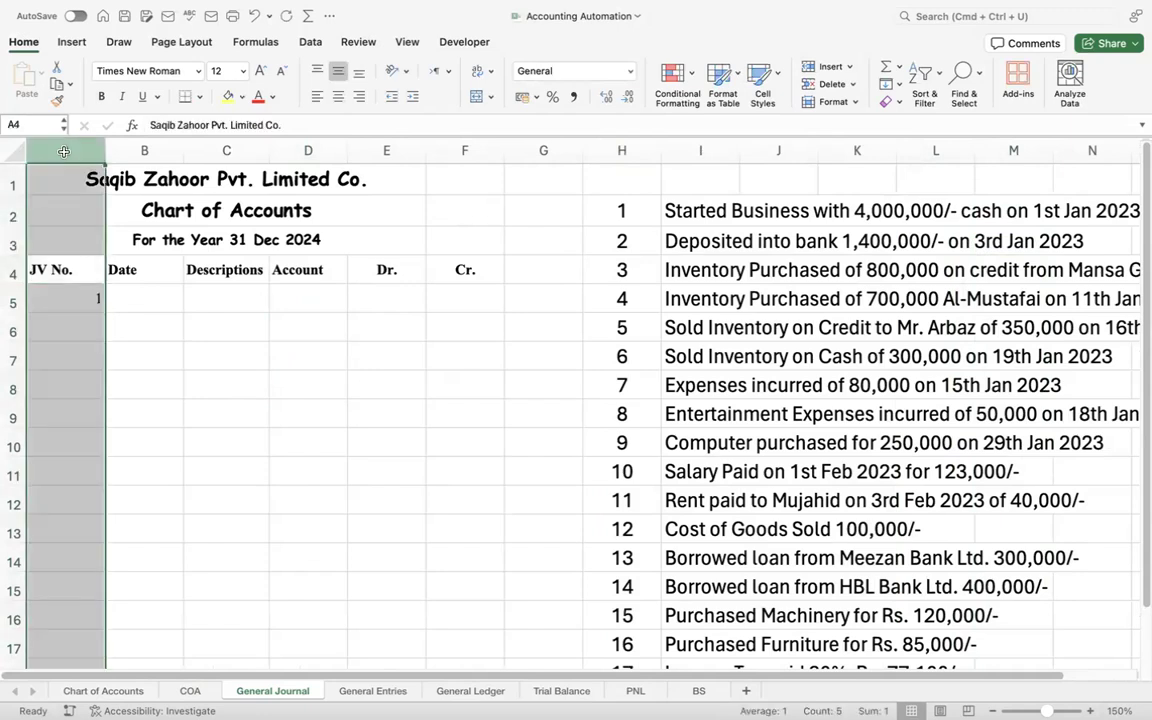
click(339, 97)
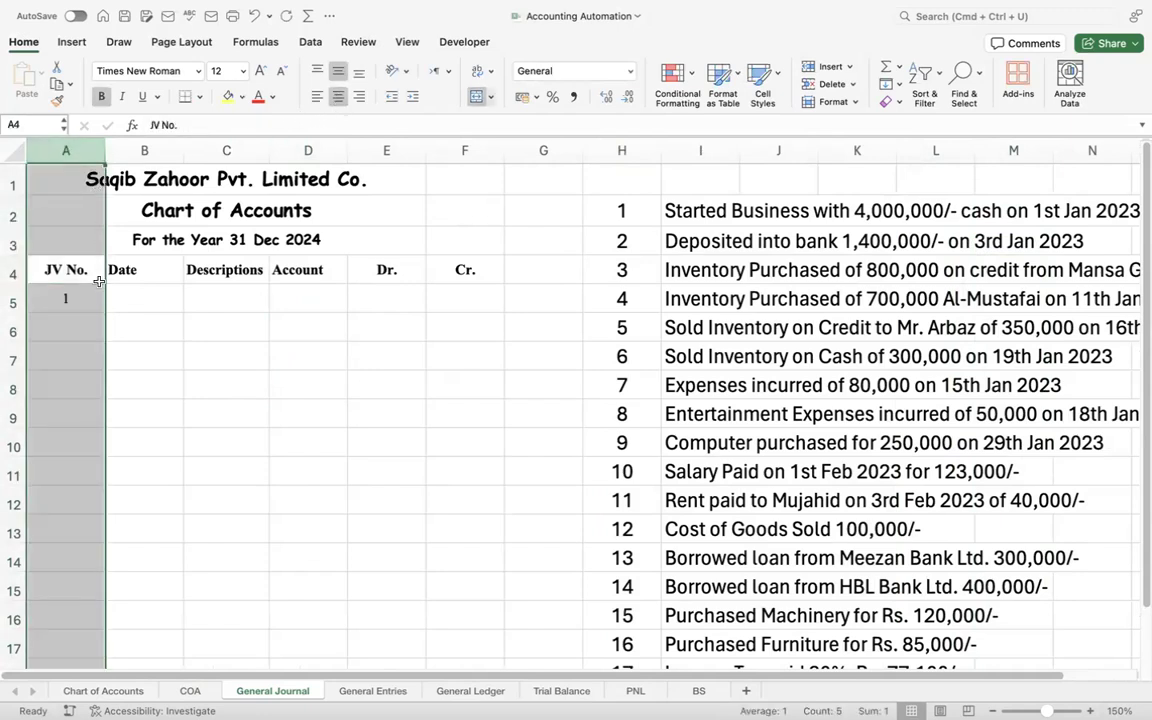
click(224, 314)
- Center the Date column horizontally
click(84, 302)
key(Right)
key(Right)
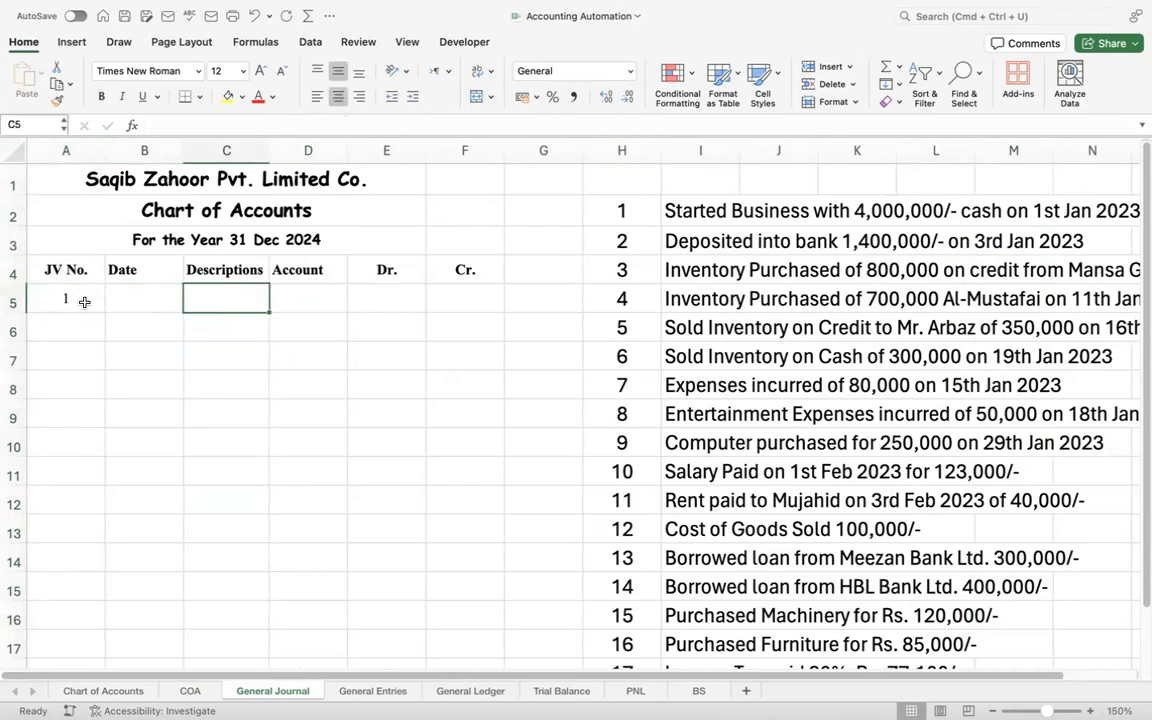
click(156, 156)
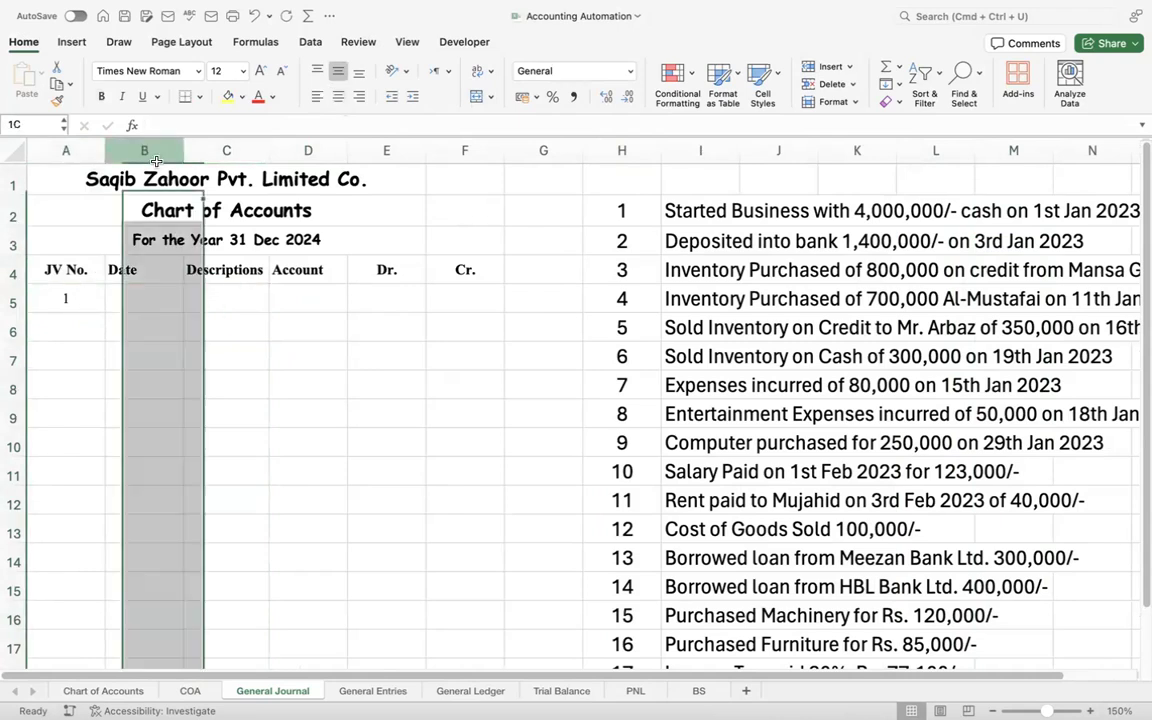
click(340, 97)
click(157, 293)
- Format the Date column from row 4 down as Date with language English (United States) and type 14-Mar-2012
click(155, 279)
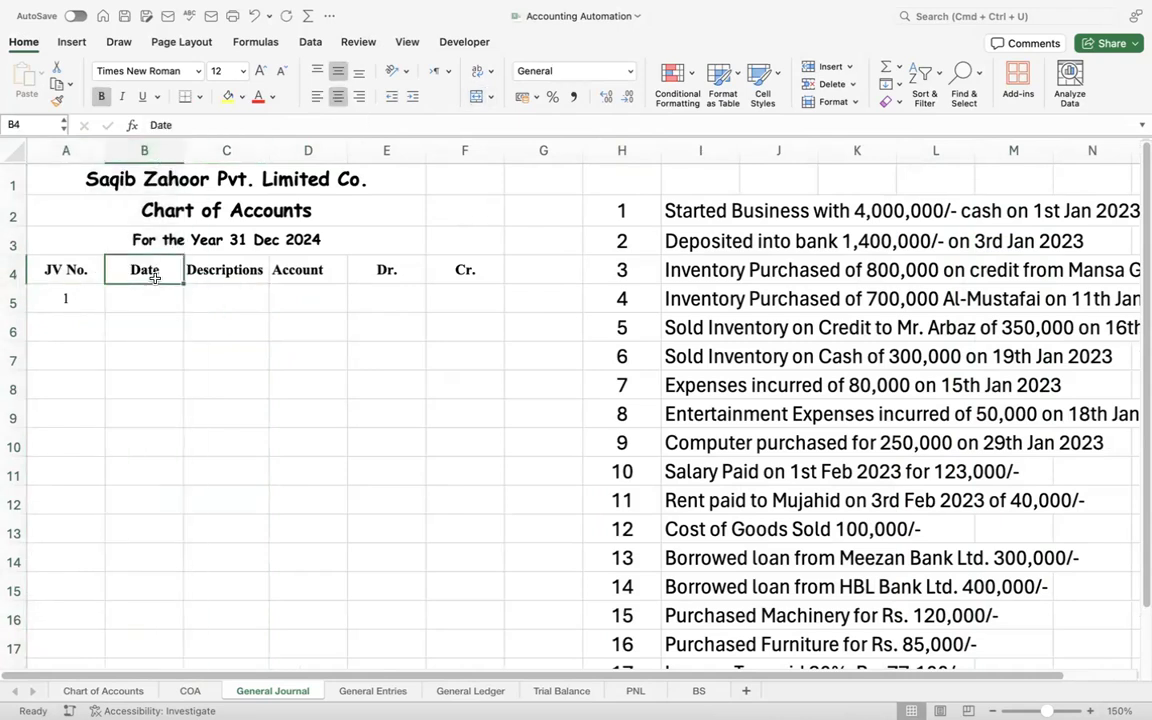
key(ctrl+shift+Down)
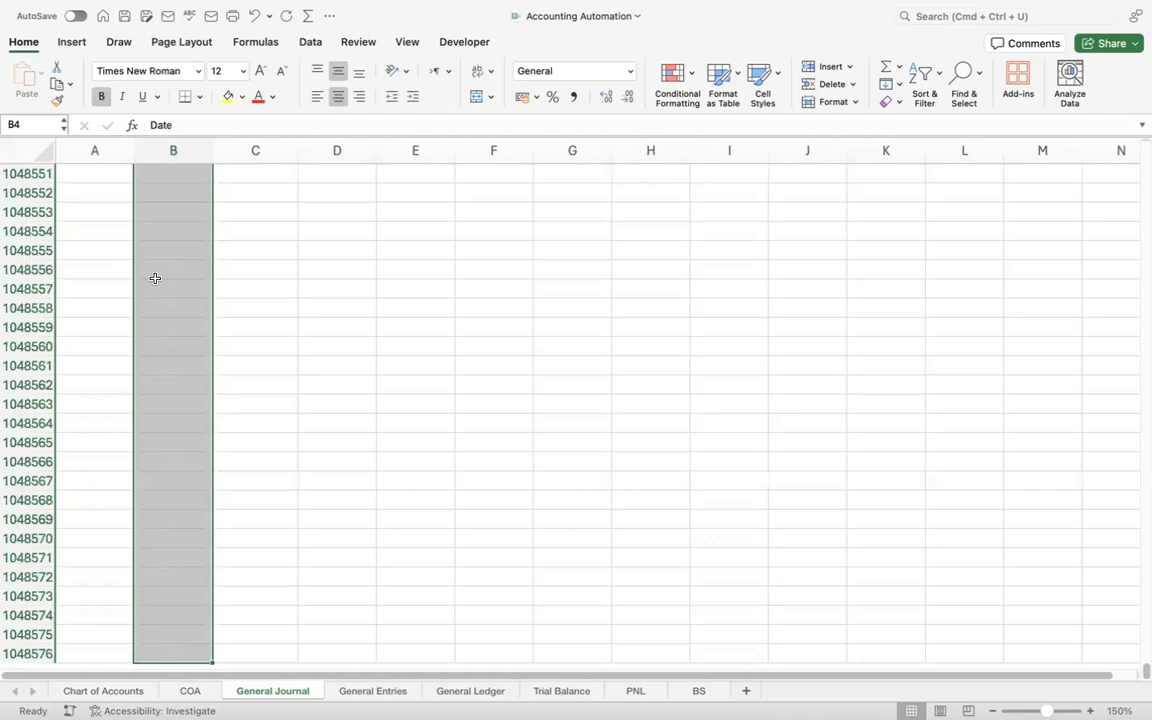
key(super+1)
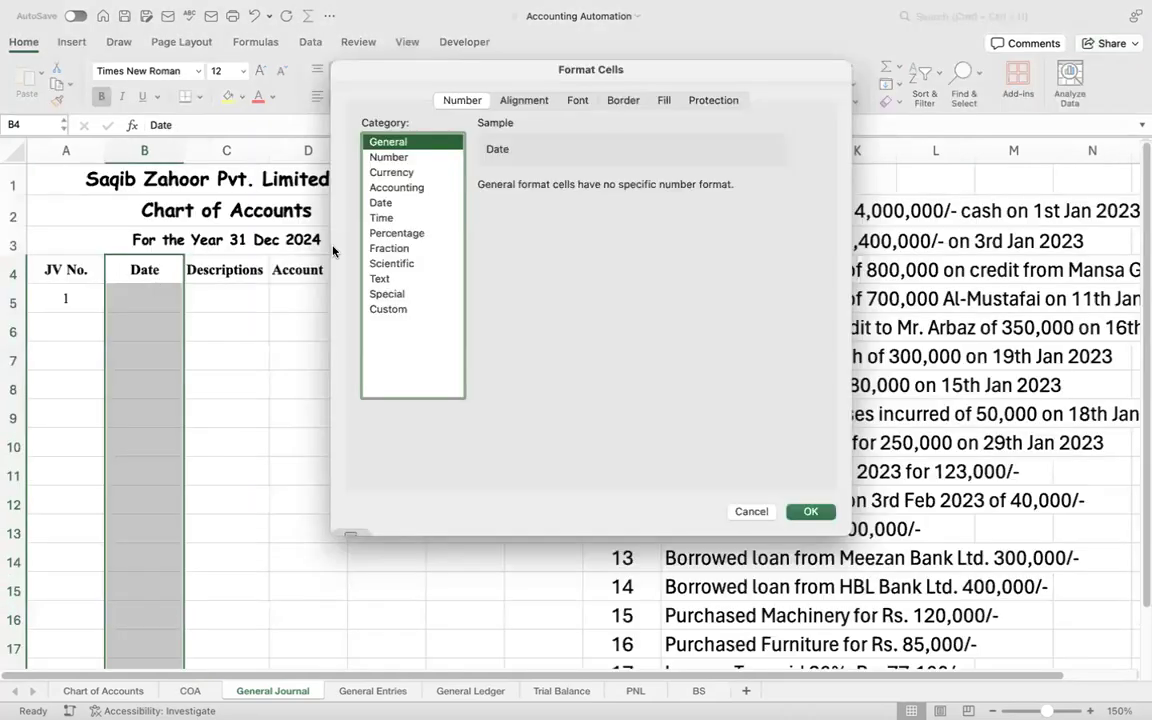
click(381, 204)
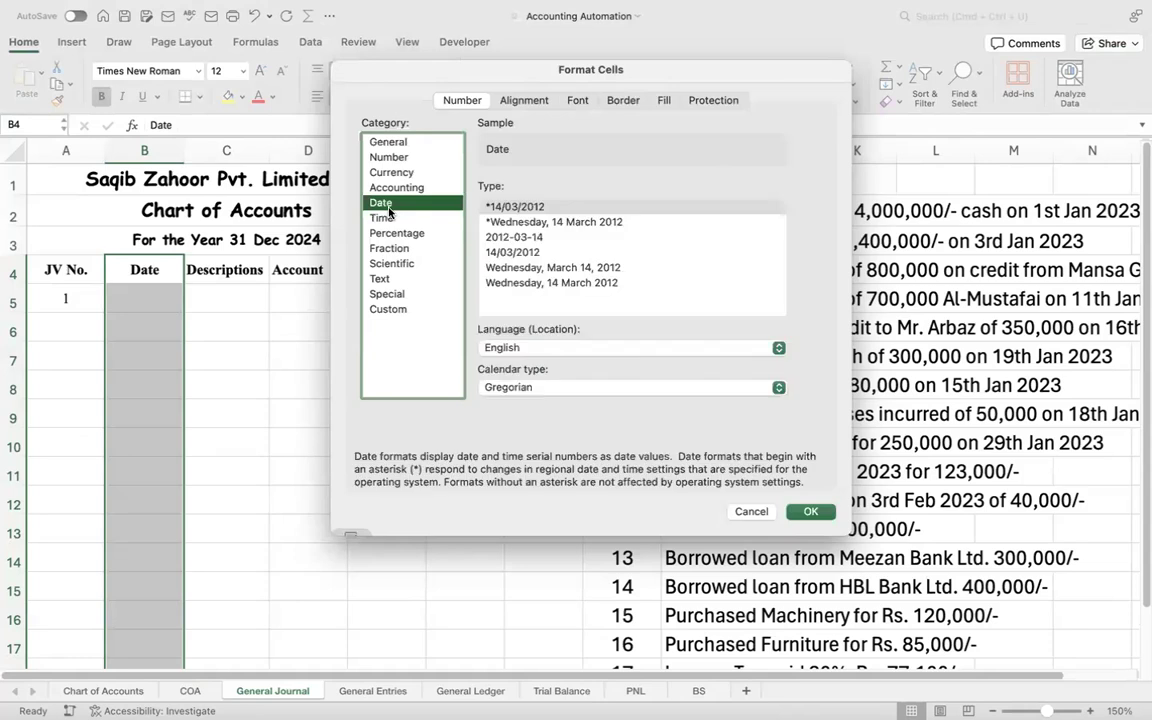
click(554, 347)
click(530, 363)
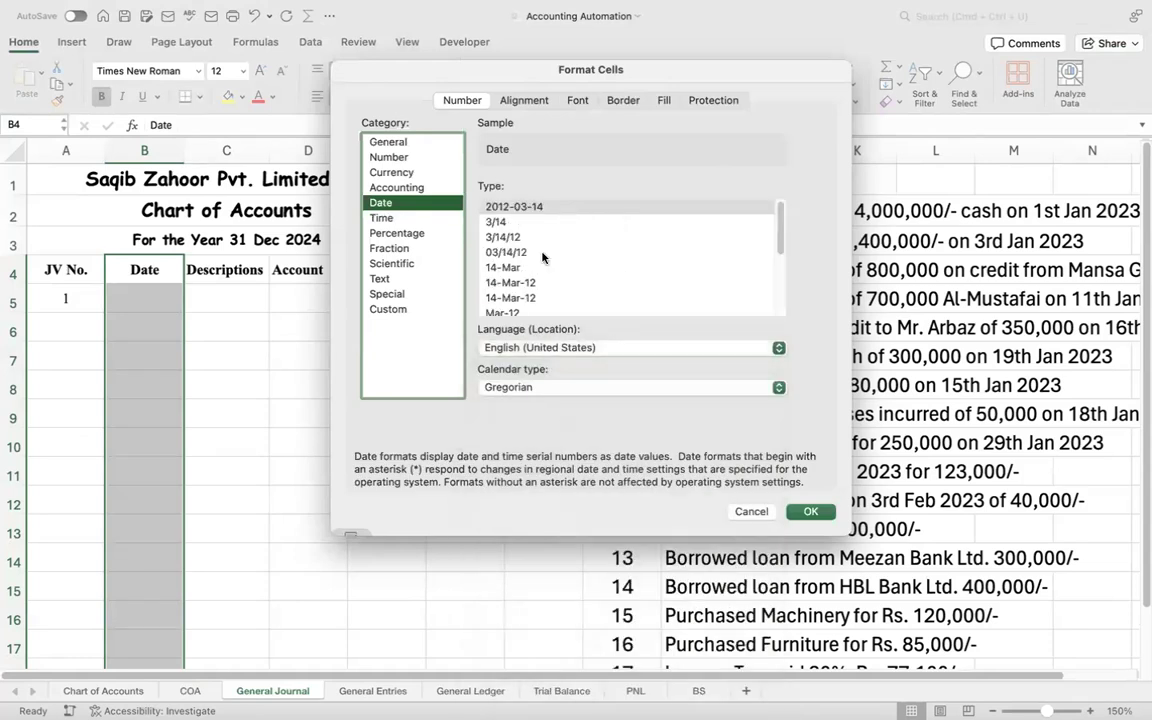
scroll(767, 295, down, 5)
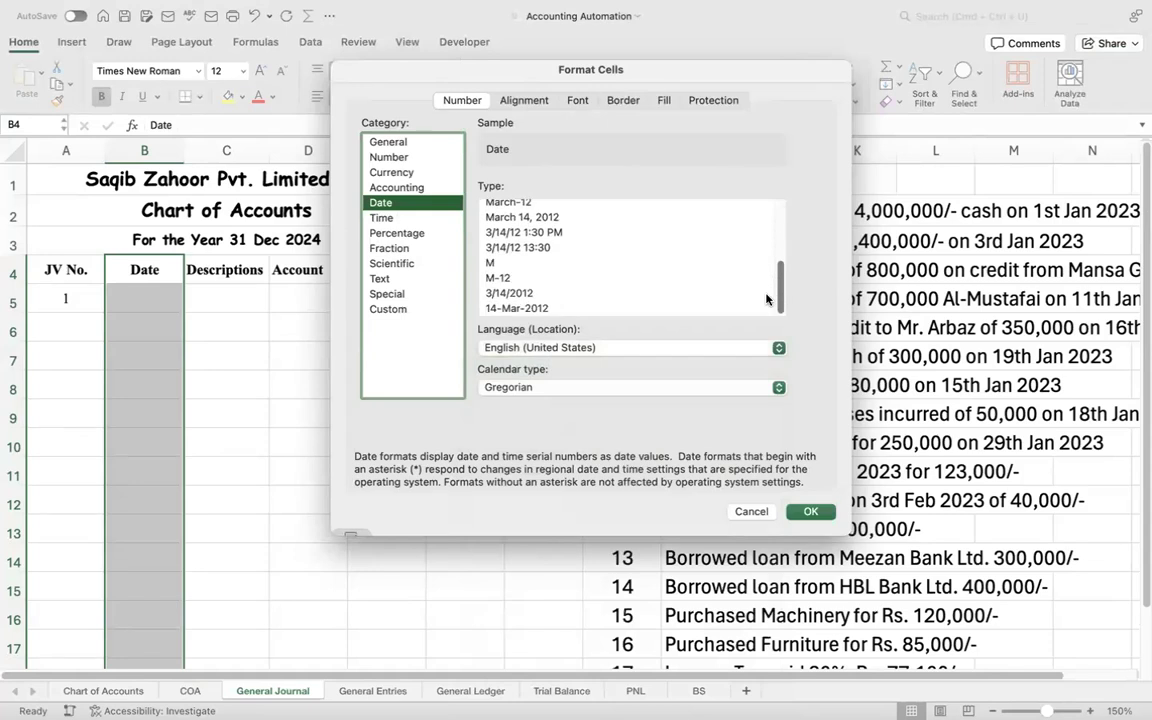
click(519, 310)
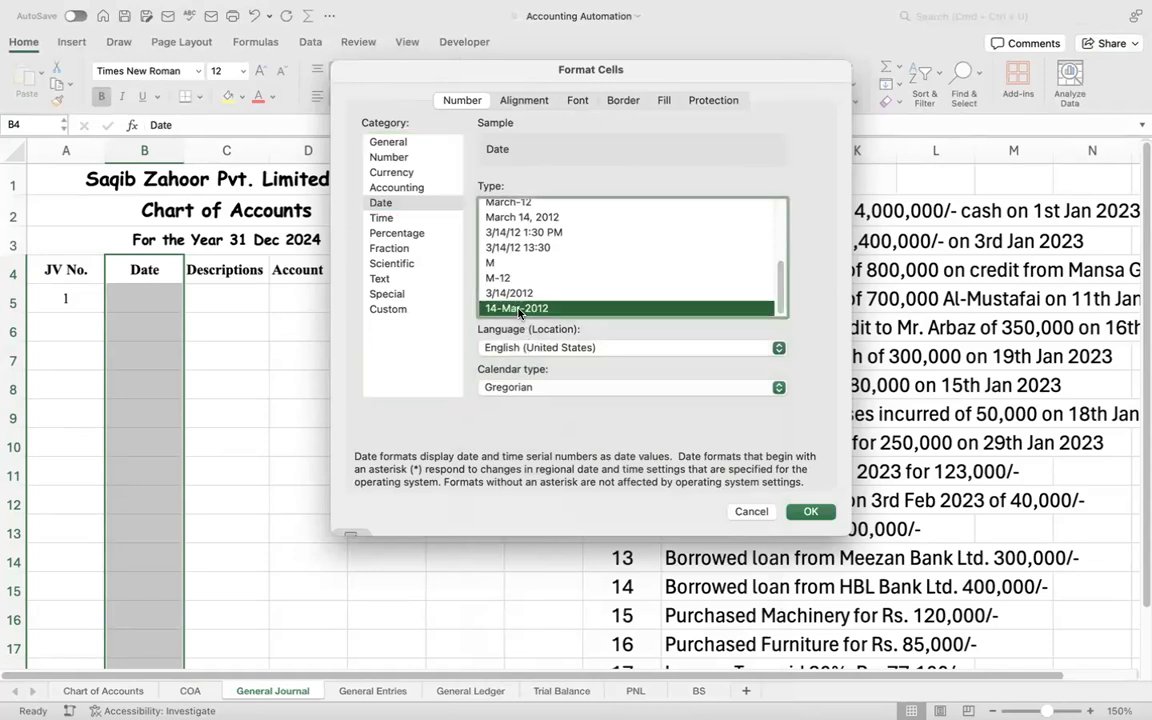
click(812, 512)
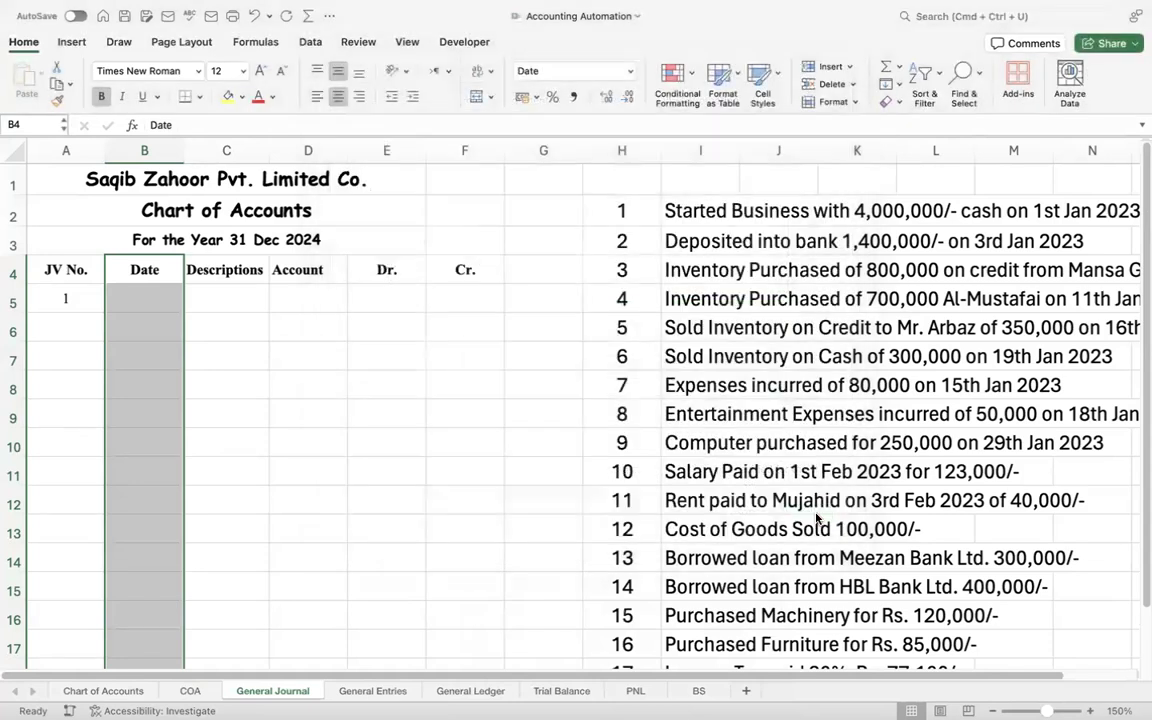
click(323, 299)
- Enter the date 1/1/23 for the first journal entry in B5
click(137, 293)
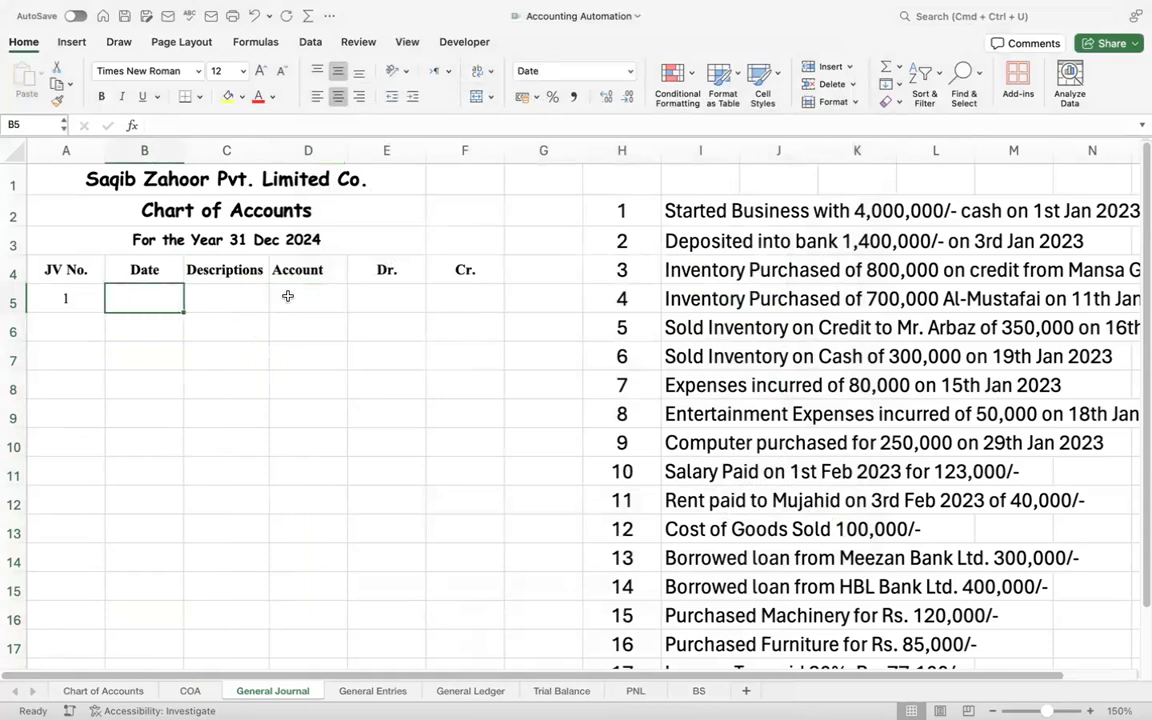
text(1/1/23)
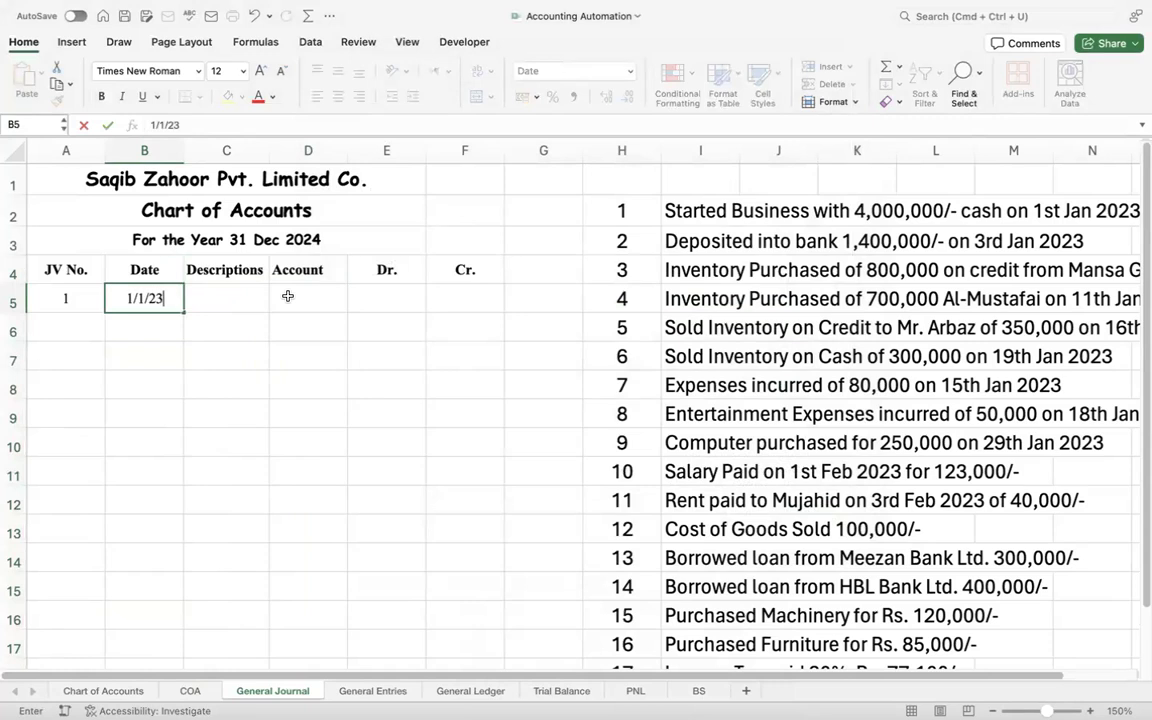
key(Return)
key(Up)
key(Right)
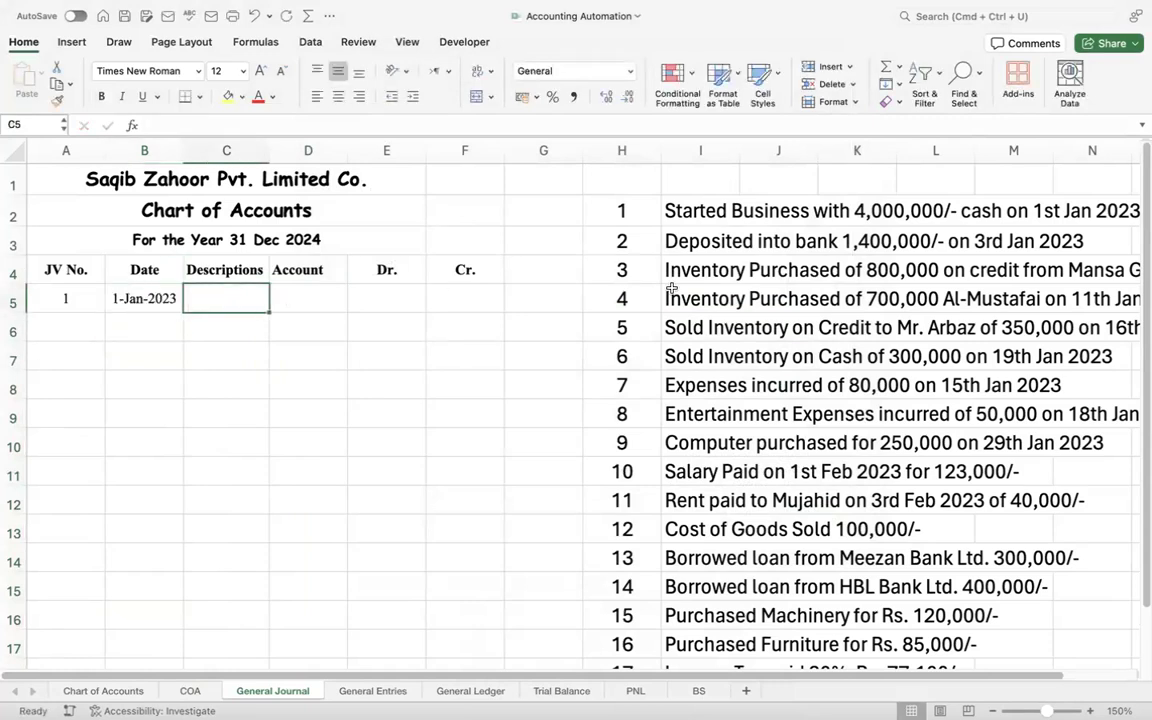
- Auto-fit column I to the full width of the transaction descriptions
click(757, 211)
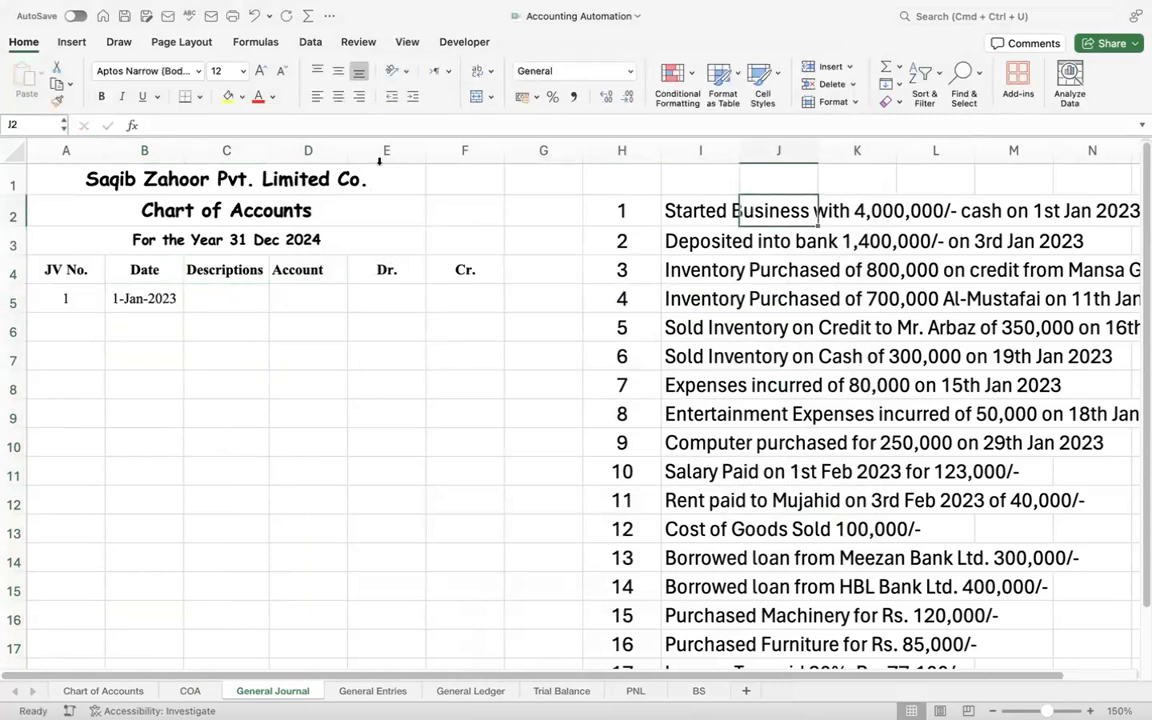
click(680, 211)
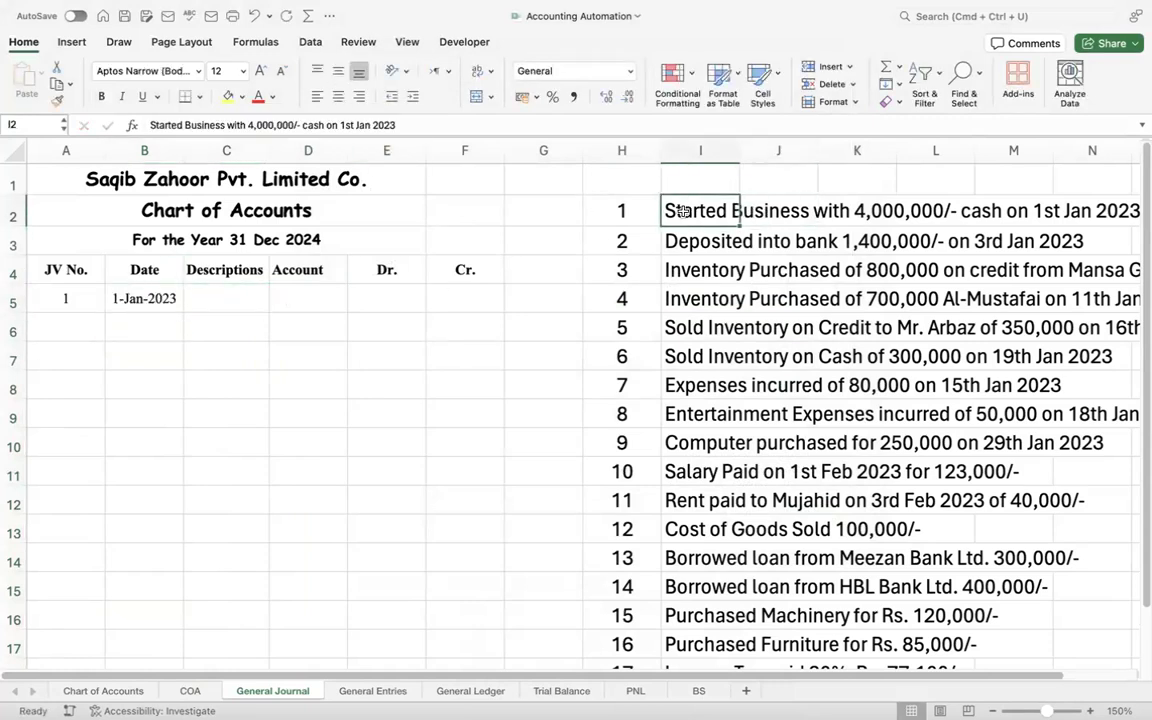
drag(739, 142, 739, 142)
double_click(739, 142)
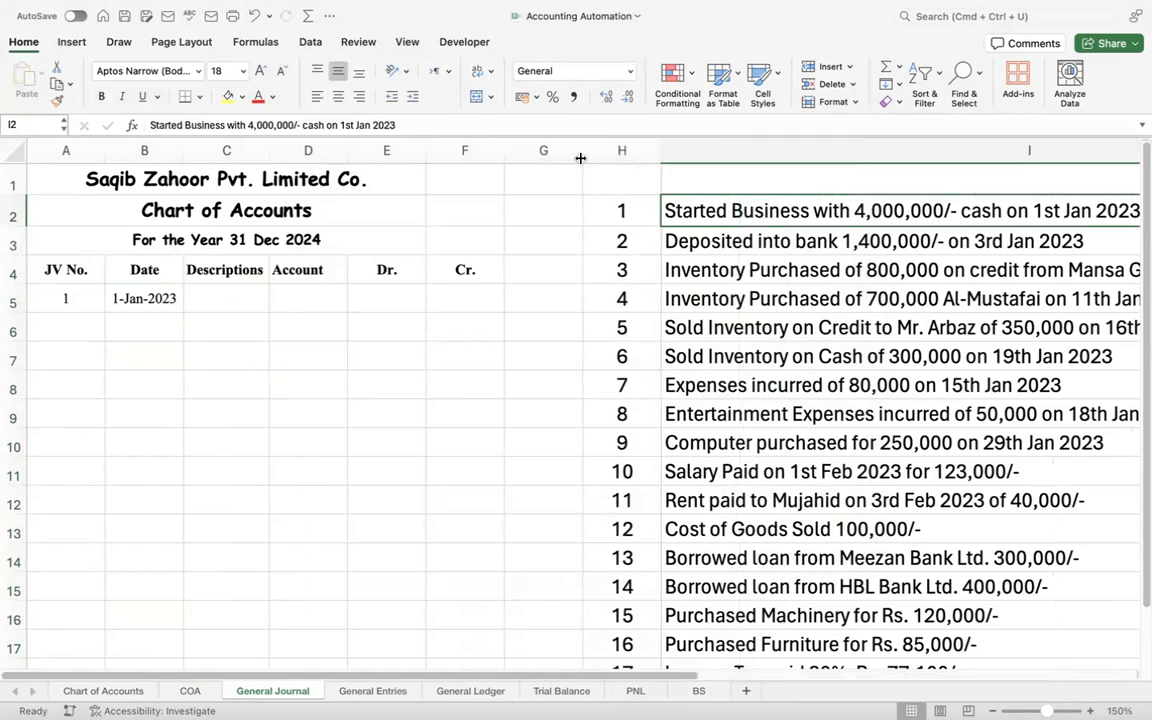
- Copy the text "Started Business with 4,000,000/- cash on 1st Jan 2023" from I2 into the Descriptions cell C5
drag(442, 123, 26, 106)
key(super+c)
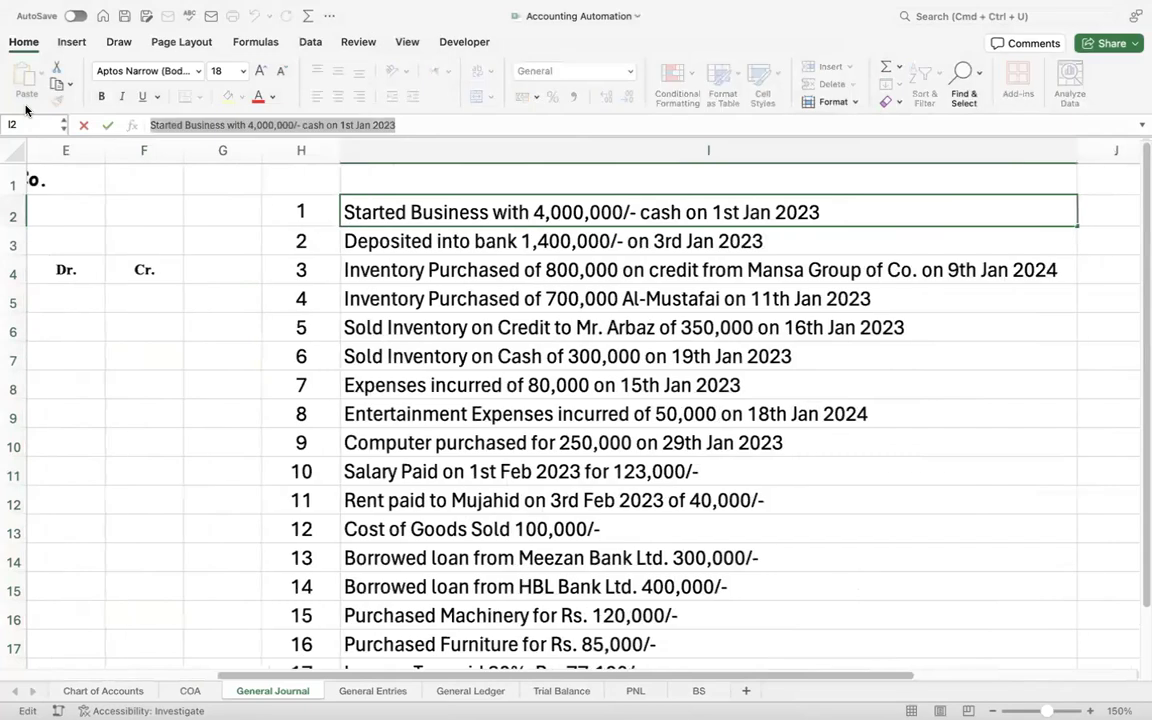
click(103, 306)
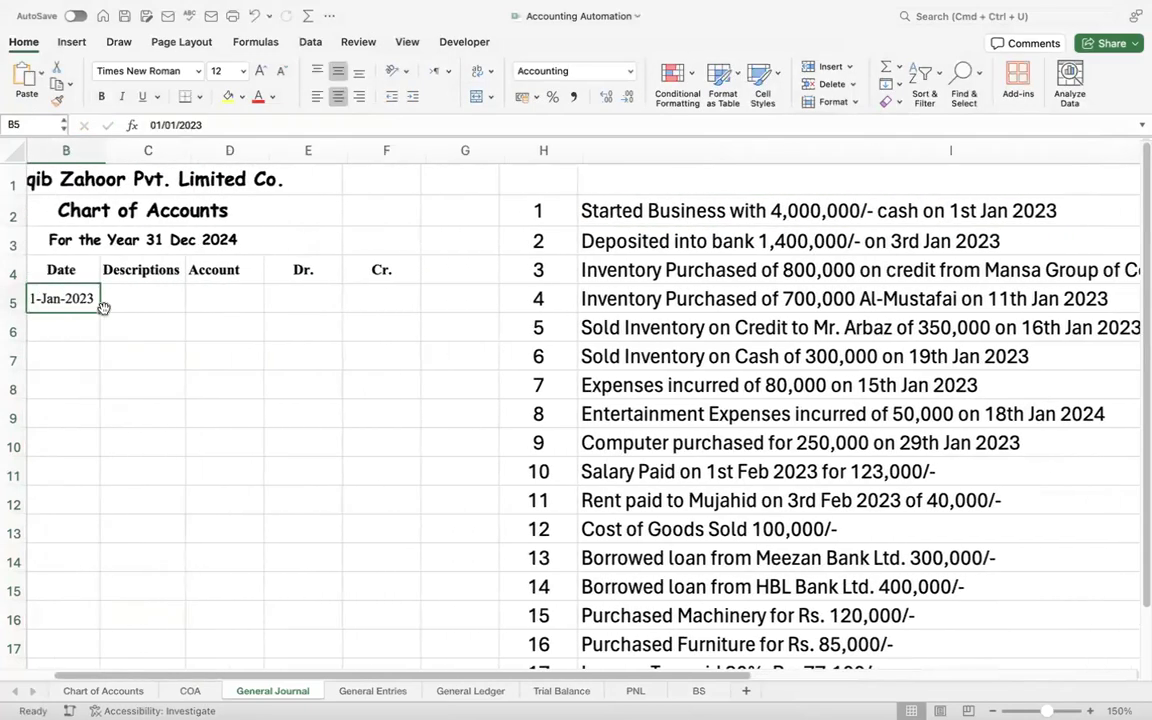
key(Tab)
key(Tab)
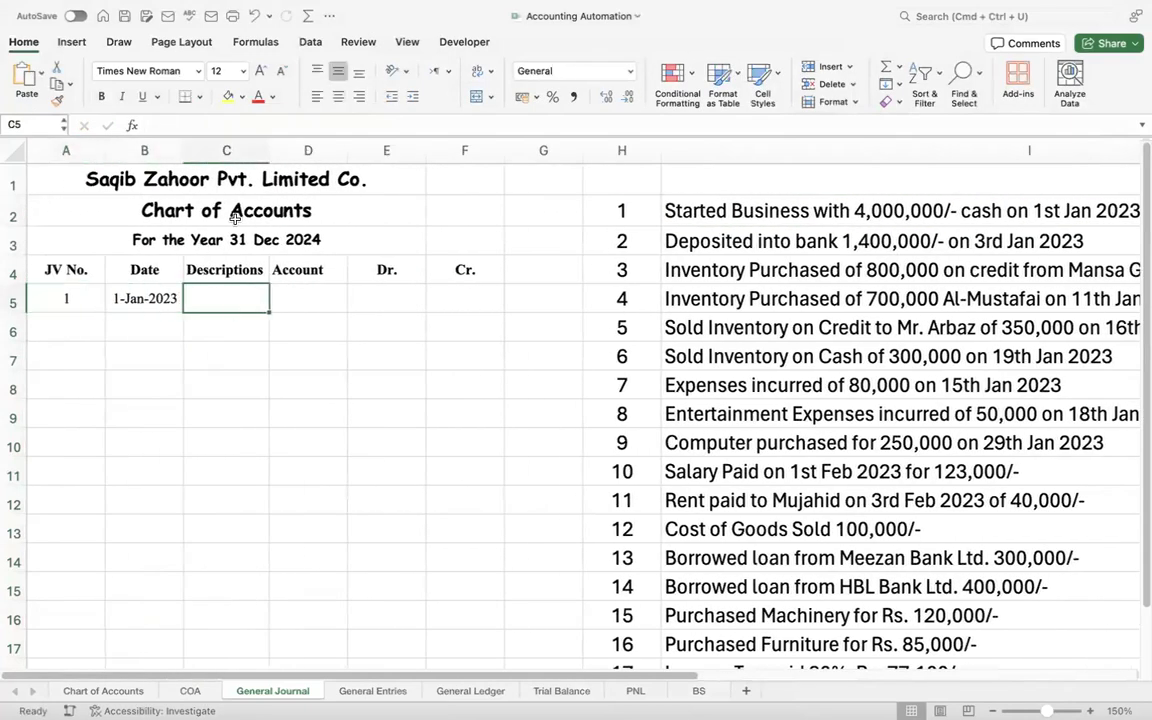
key(super+v)
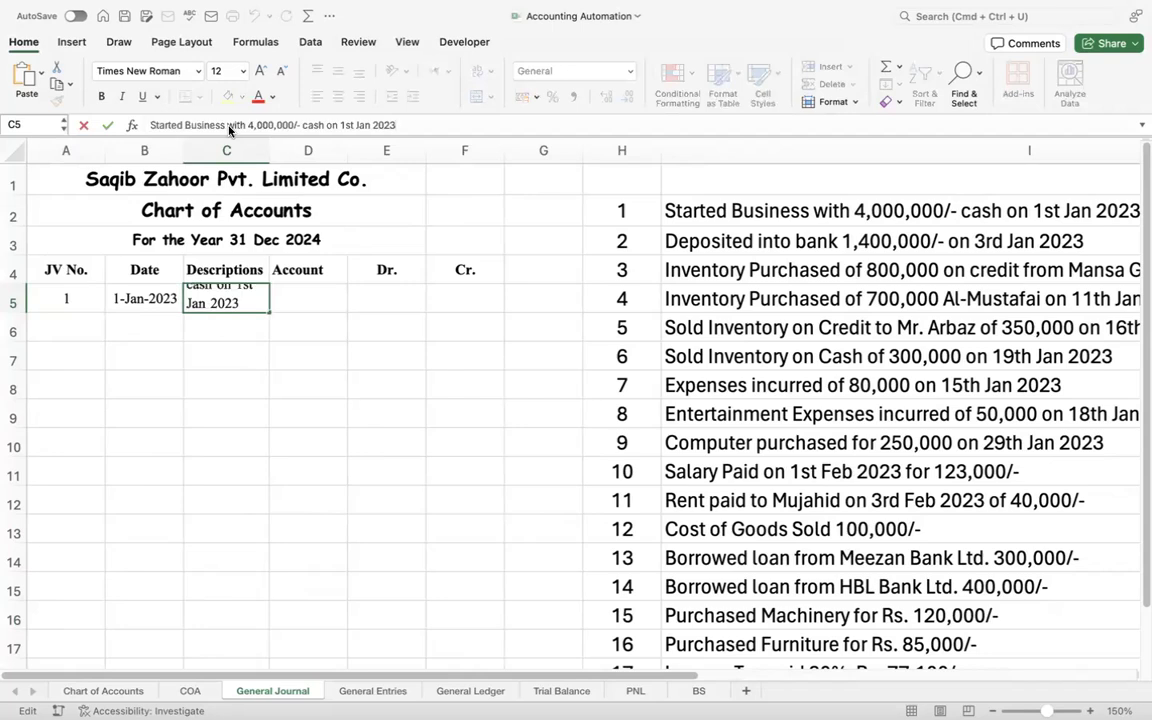
key(Return)
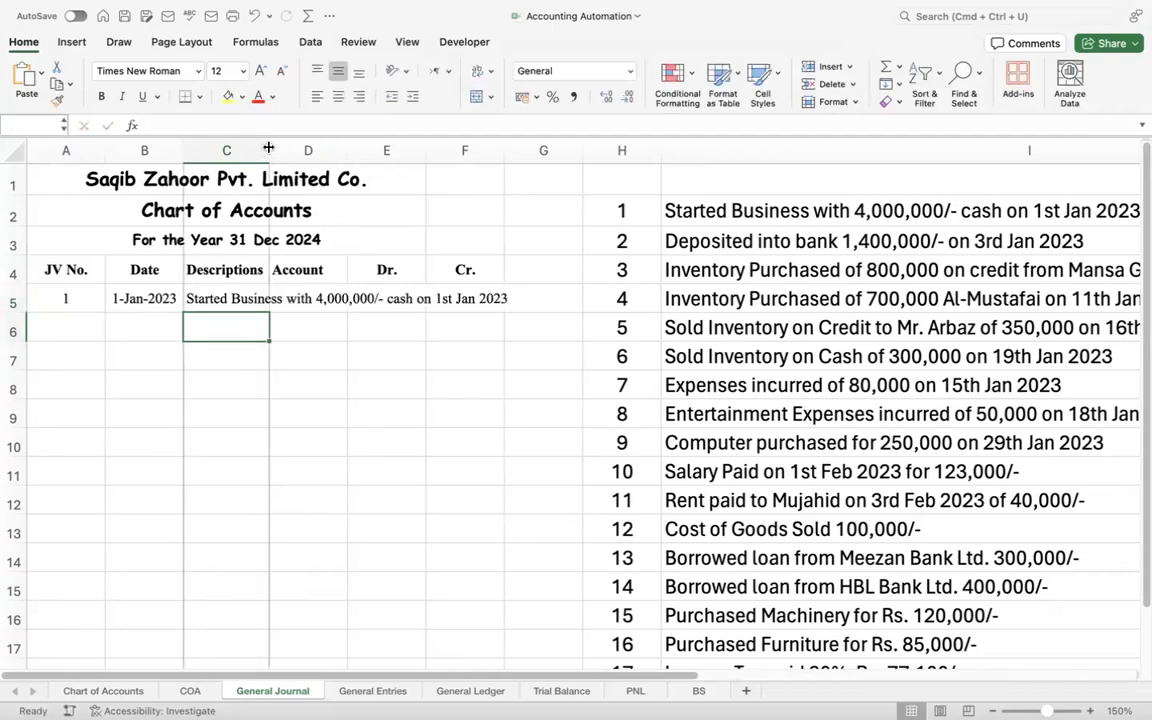
- Widen the Descriptions column to fit the first entry's text and toggle Wrap Text for the column
drag(265, 150, 517, 150)
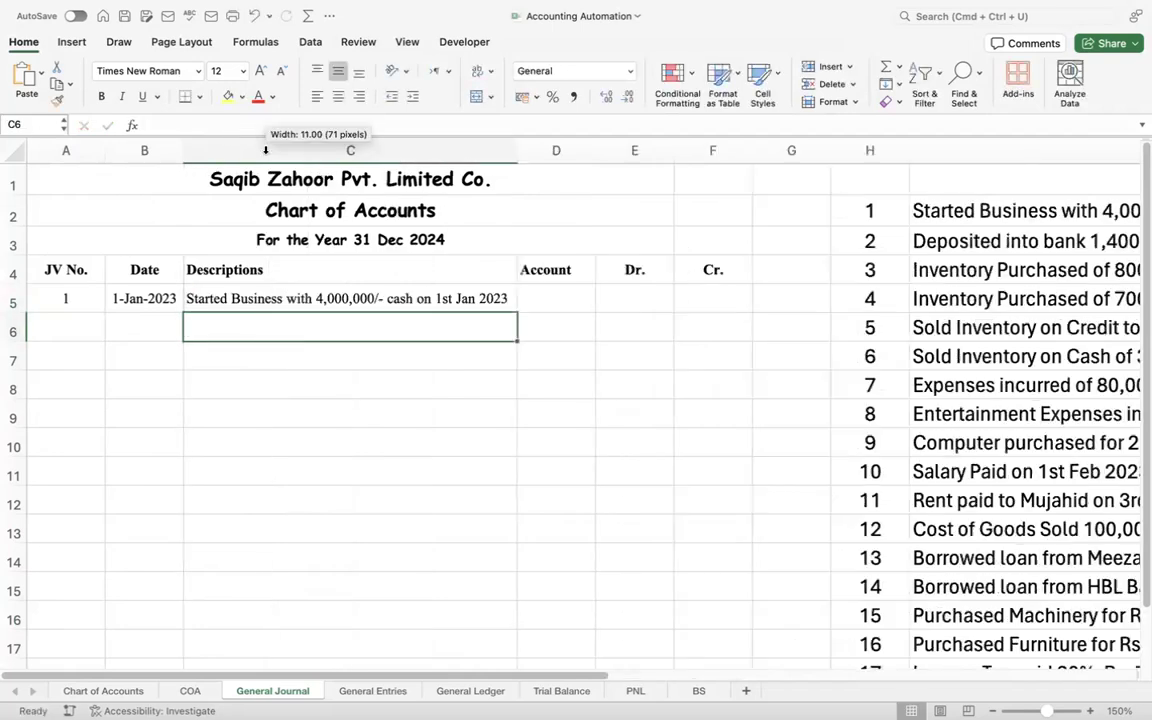
click(409, 150)
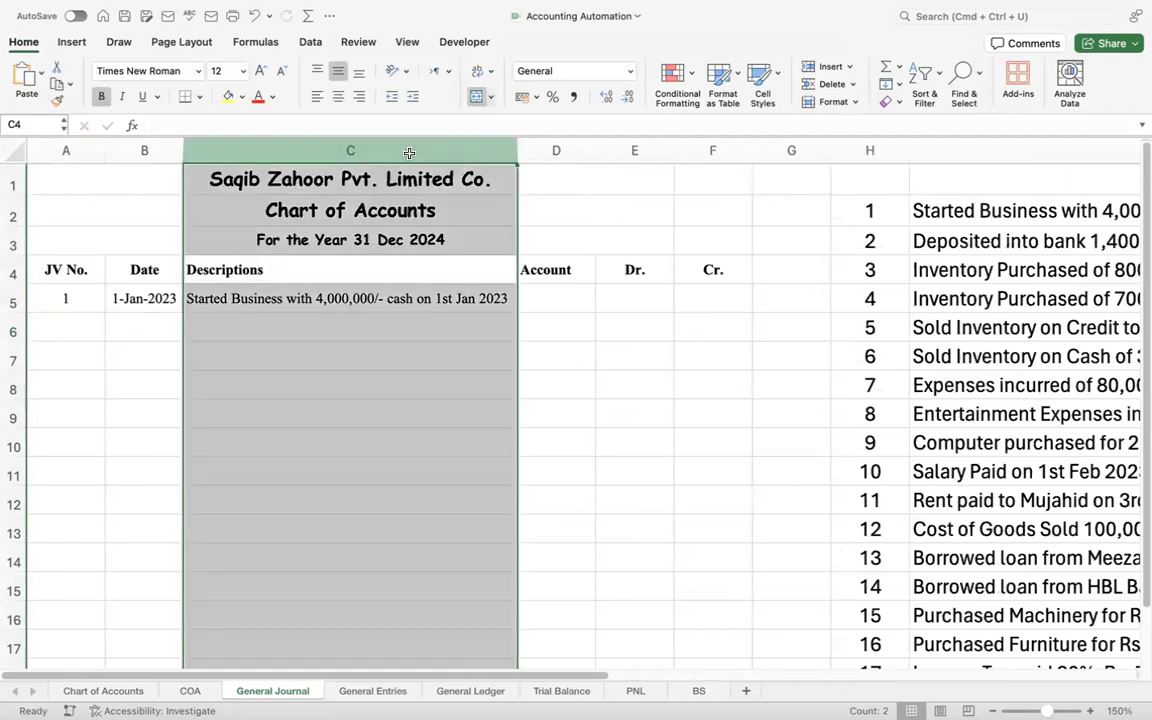
click(491, 73)
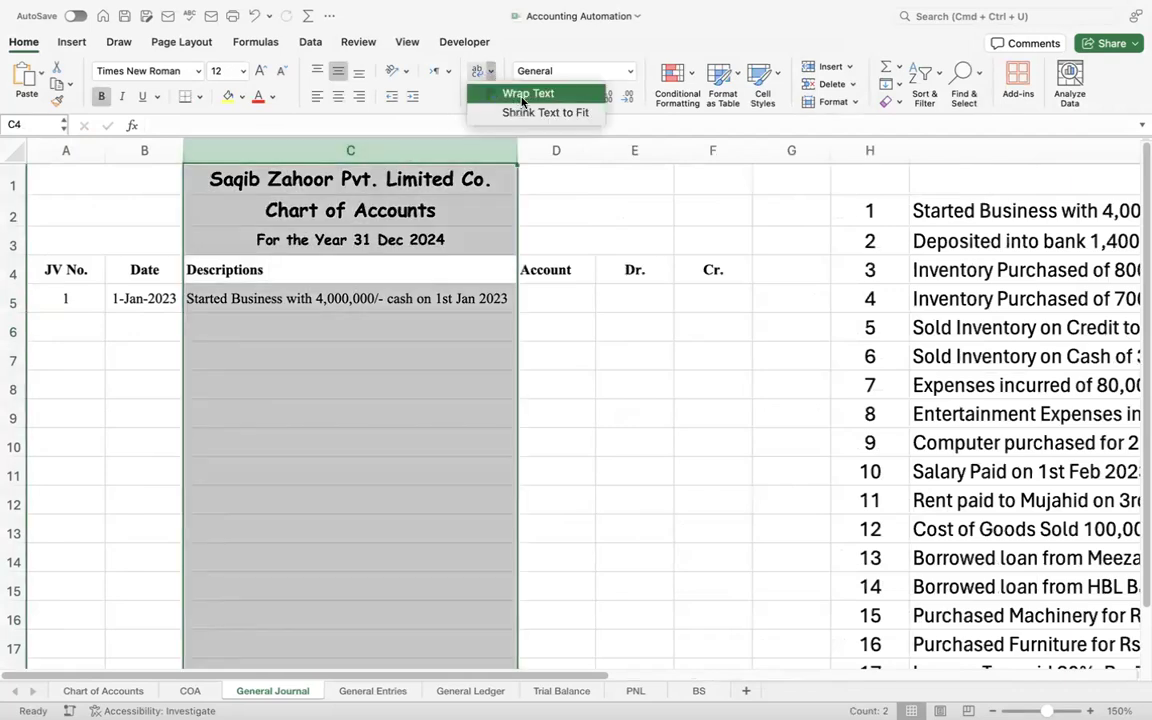
click(521, 95)
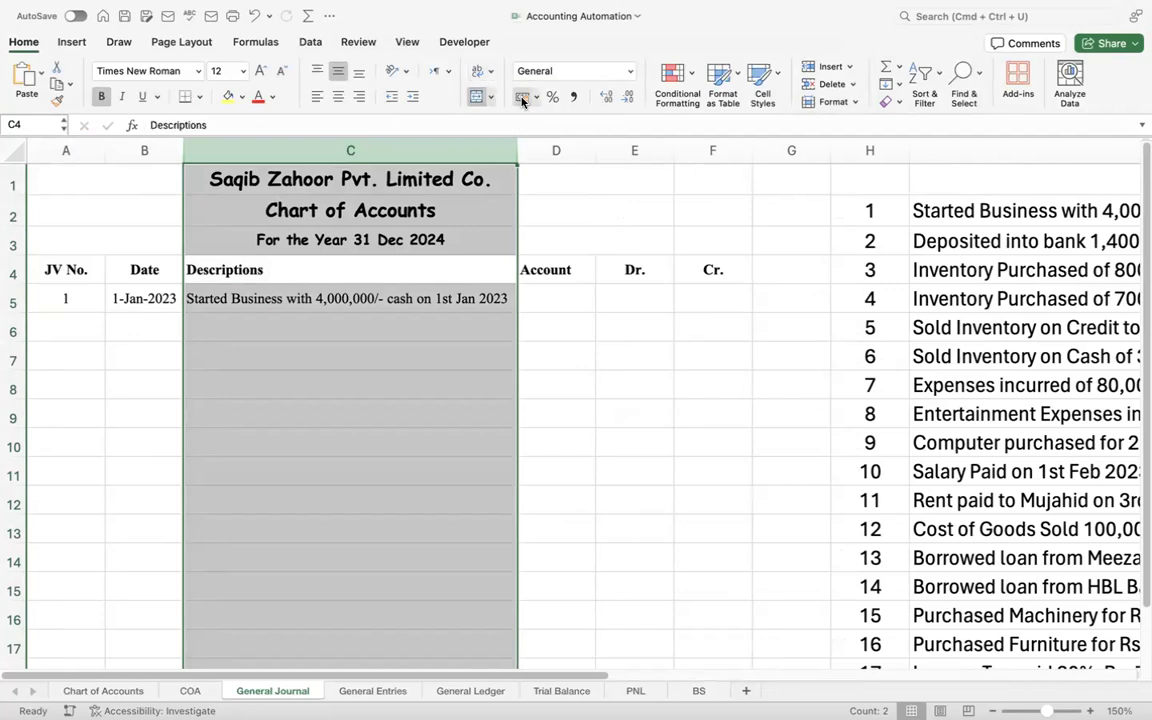
click(339, 490)
- Fill the JV No., date and description of row 5 down into row 6 for the entry's second line
click(550, 297)
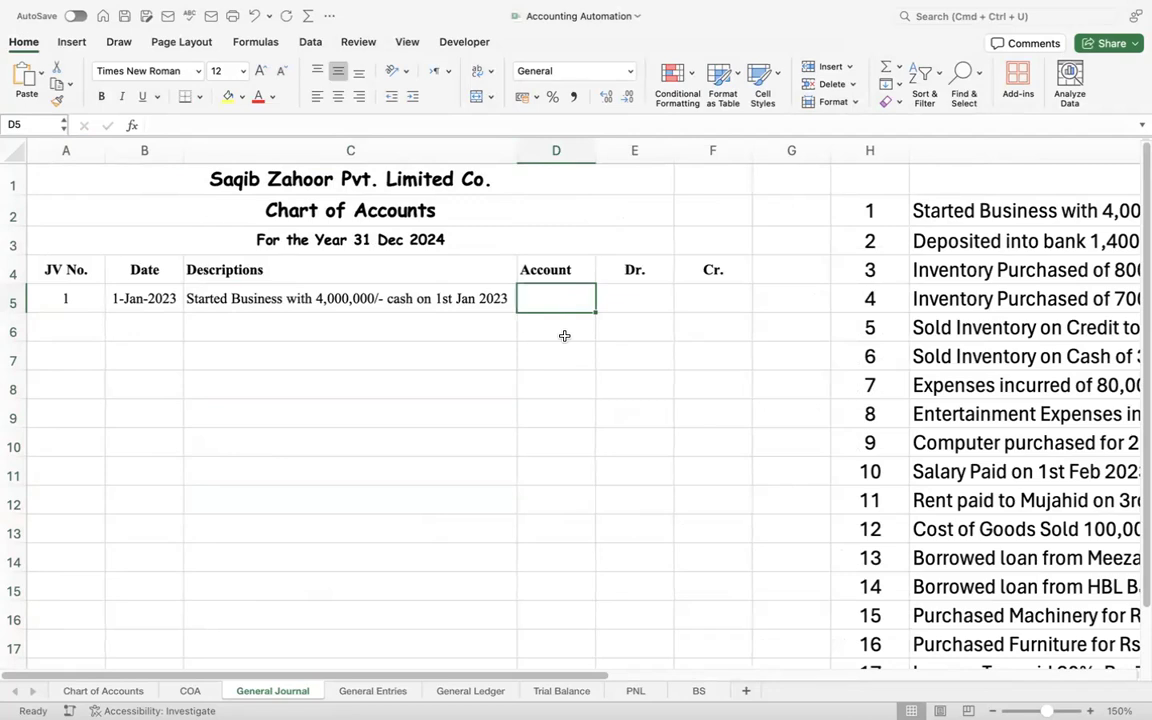
key(Left)
key(Left)
key(Down)
key(Left)
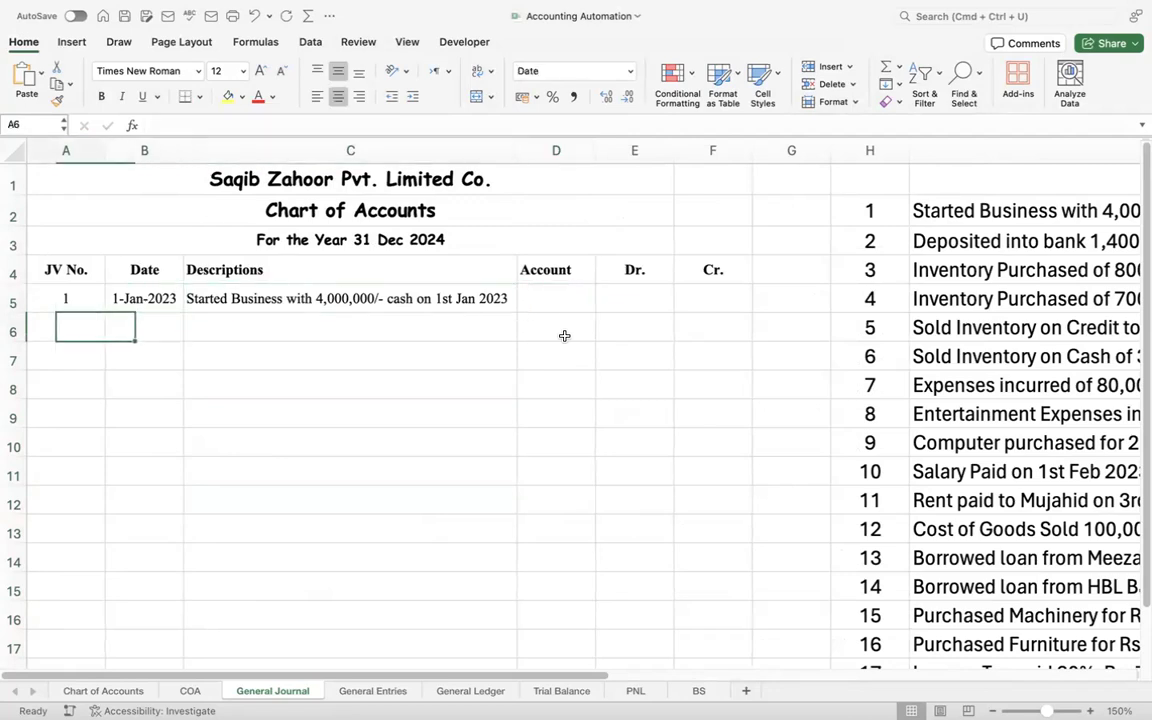
key(ctrl+d)
key(Right)
key(ctrl+d)
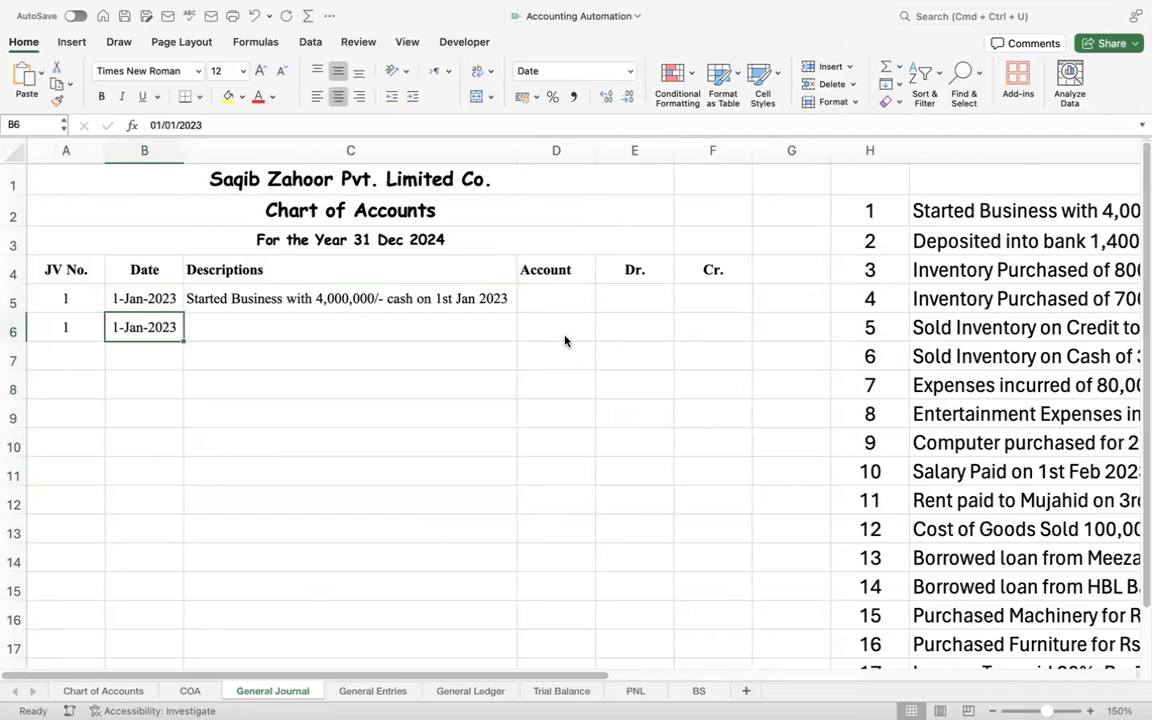
key(Right)
key(ctrl+d)
- Enter 4000000 as the debit amount of the first journal line in E5
key(Right)
key(Right)
key(Up)
key(Right)
key(Right)
key(Right)
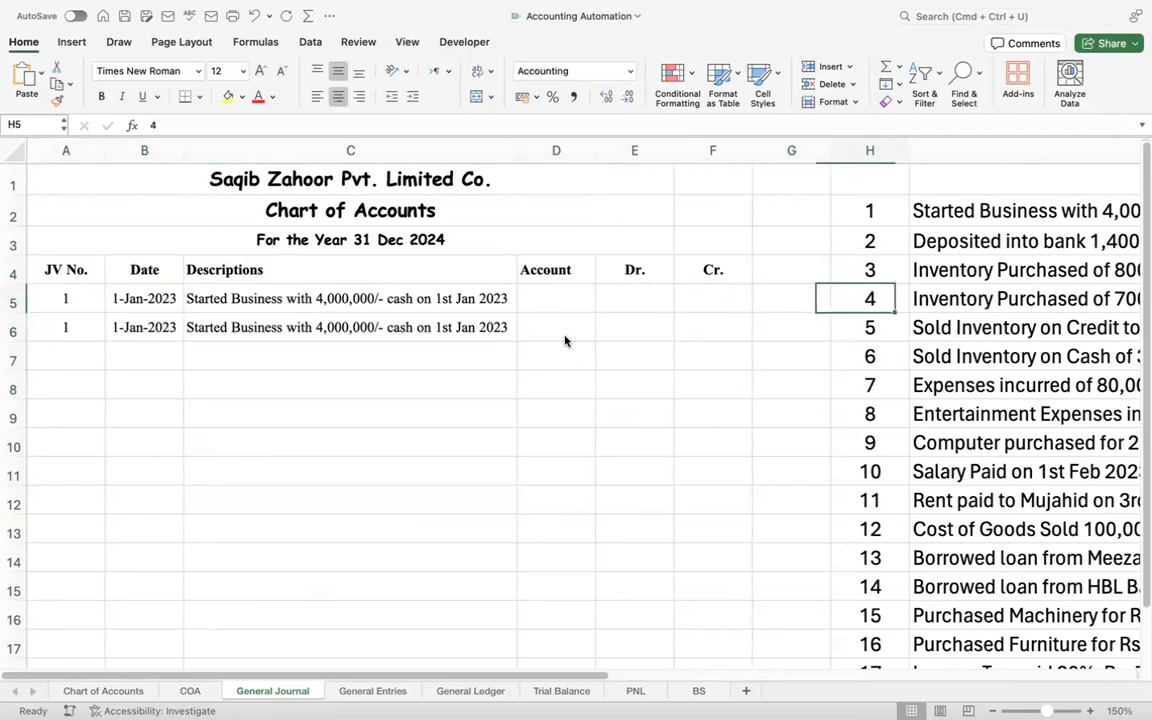
key(Right)
key(Up)
key(Down)
key(Left)
key(Home)
key(Down)
key(Down)
key(Down)
key(Right)
key(Right)
key(Right)
key(Right)
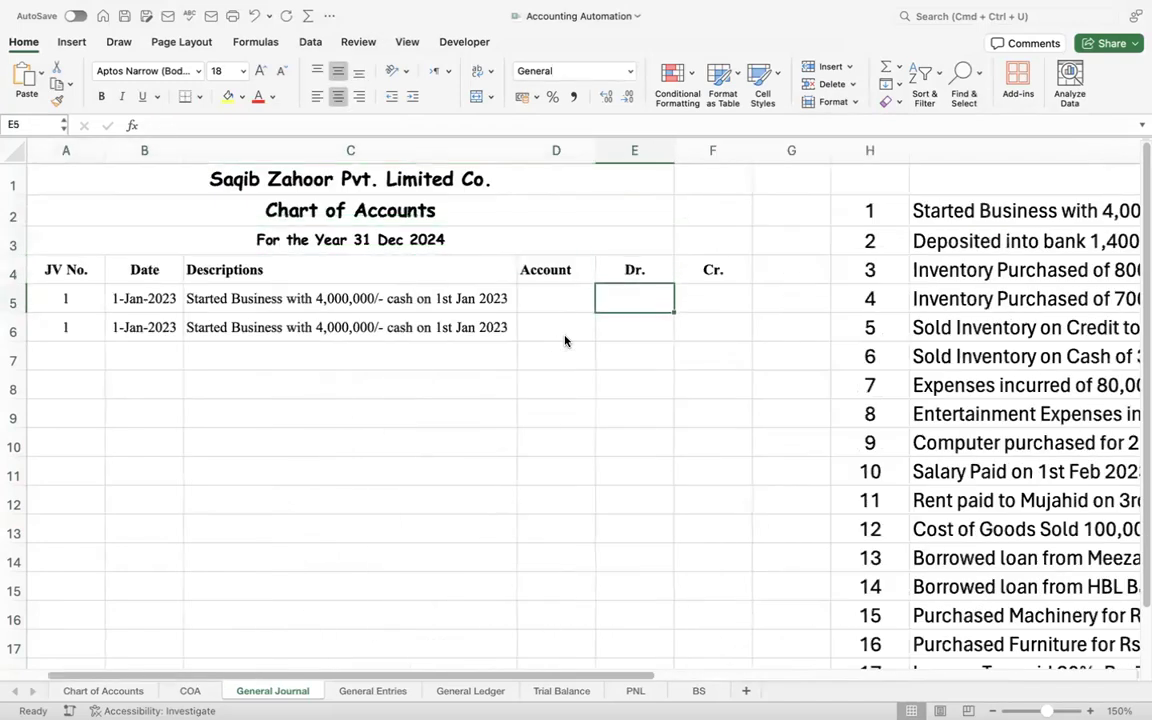
text(4000000)
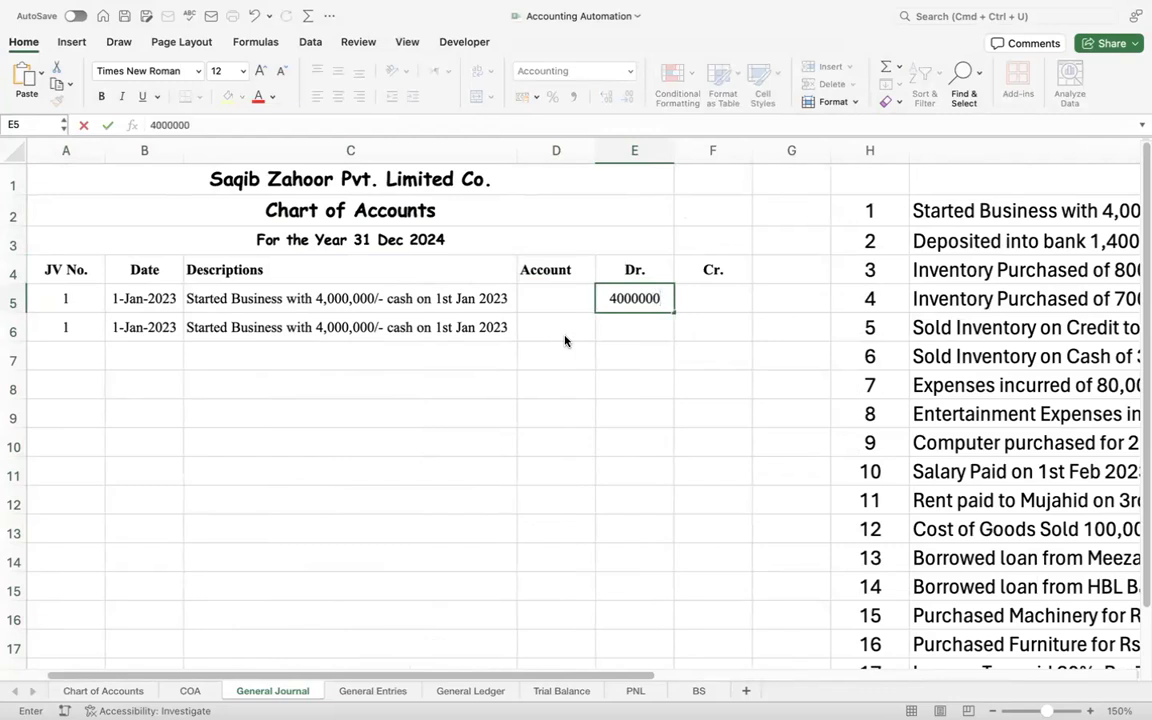
key(Return)
key(Up)
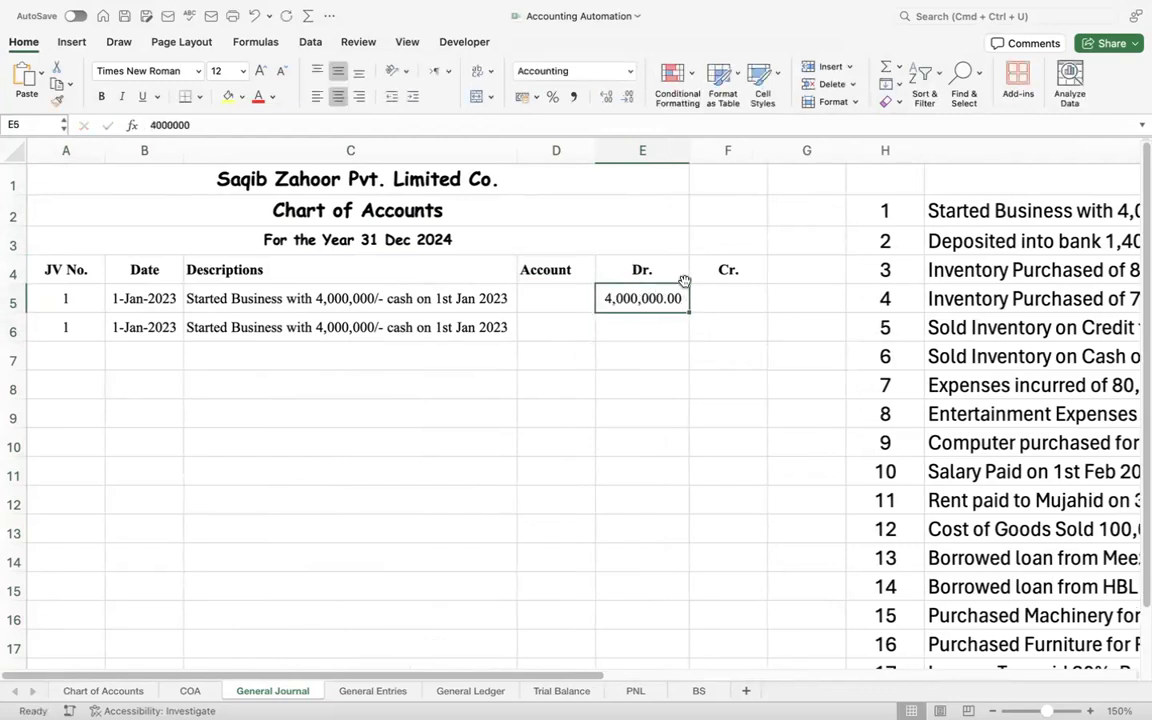
- Remove both decimal places from the number format of the Dr. and Cr. columns
drag(638, 154, 728, 152)
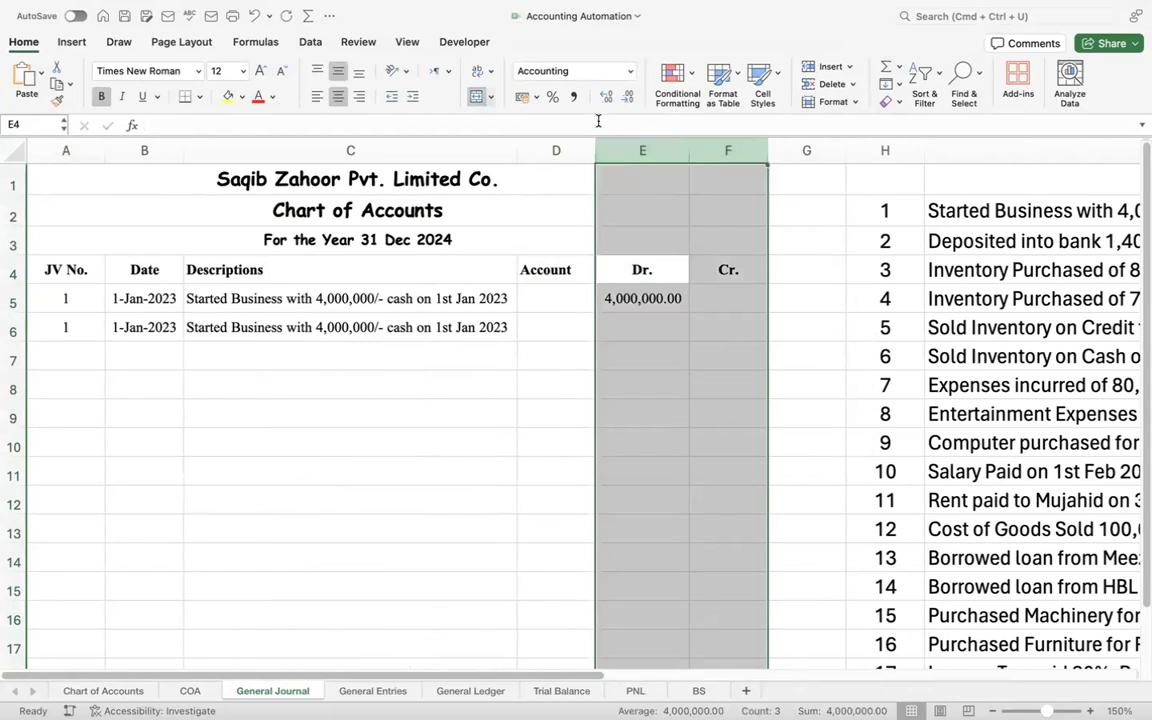
click(628, 97)
click(628, 97)
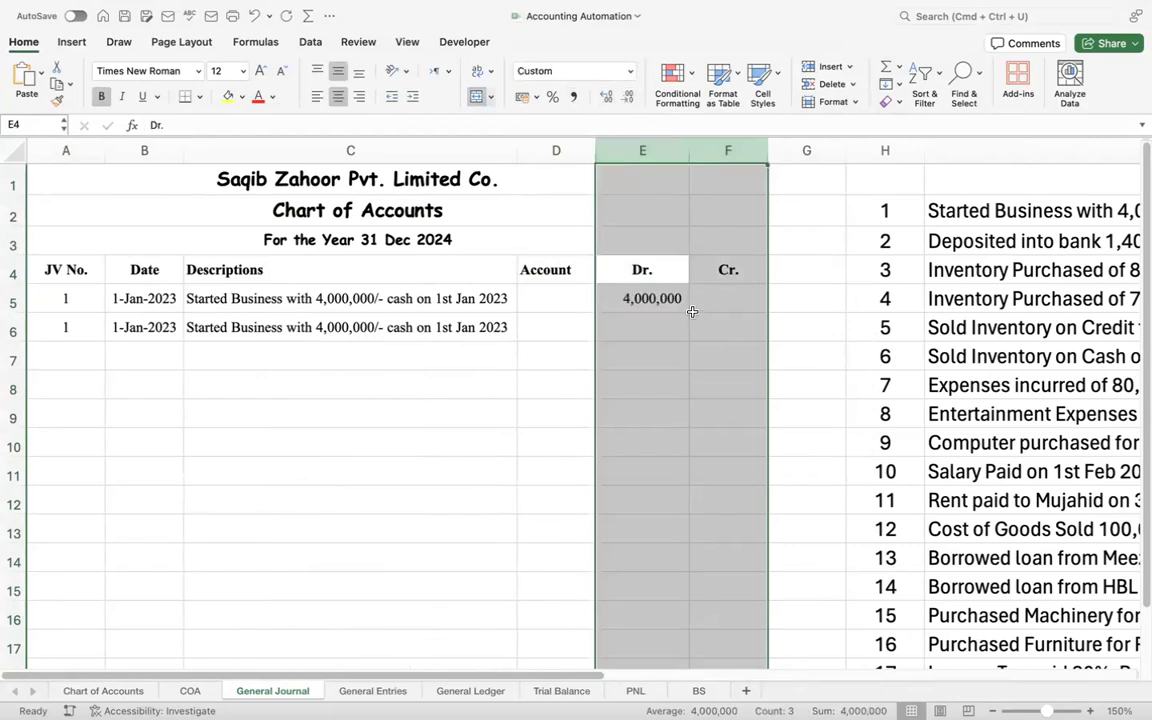
click(692, 314)
click(638, 152)
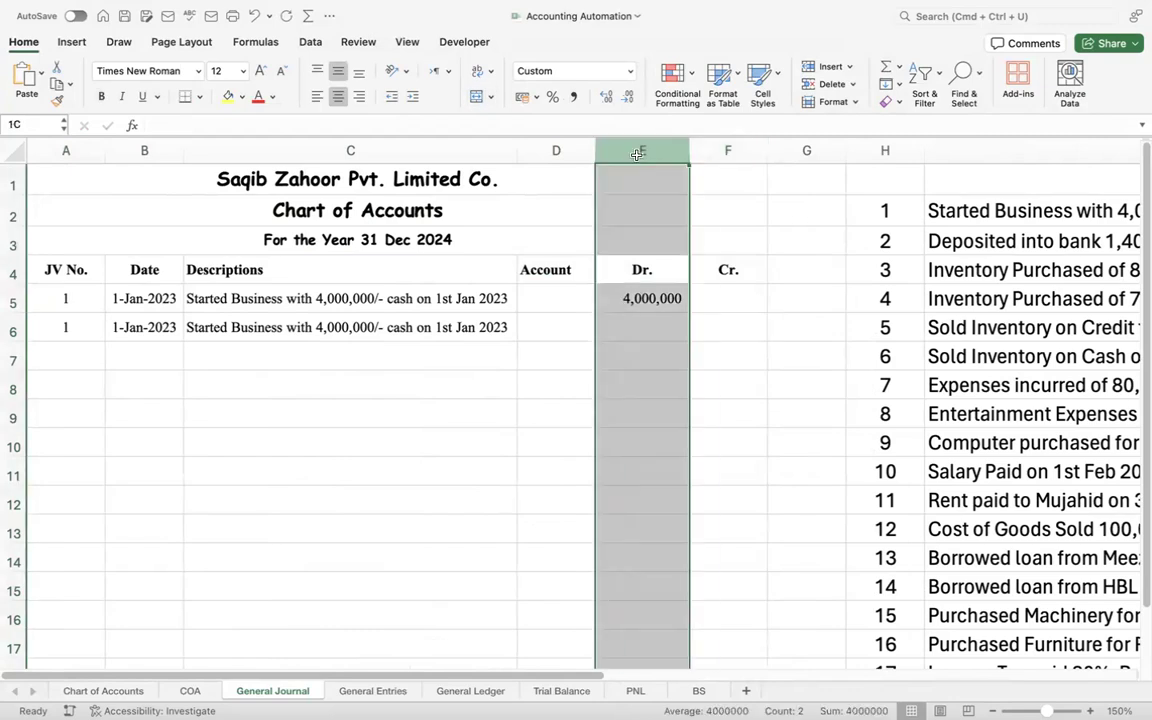
click(673, 316)
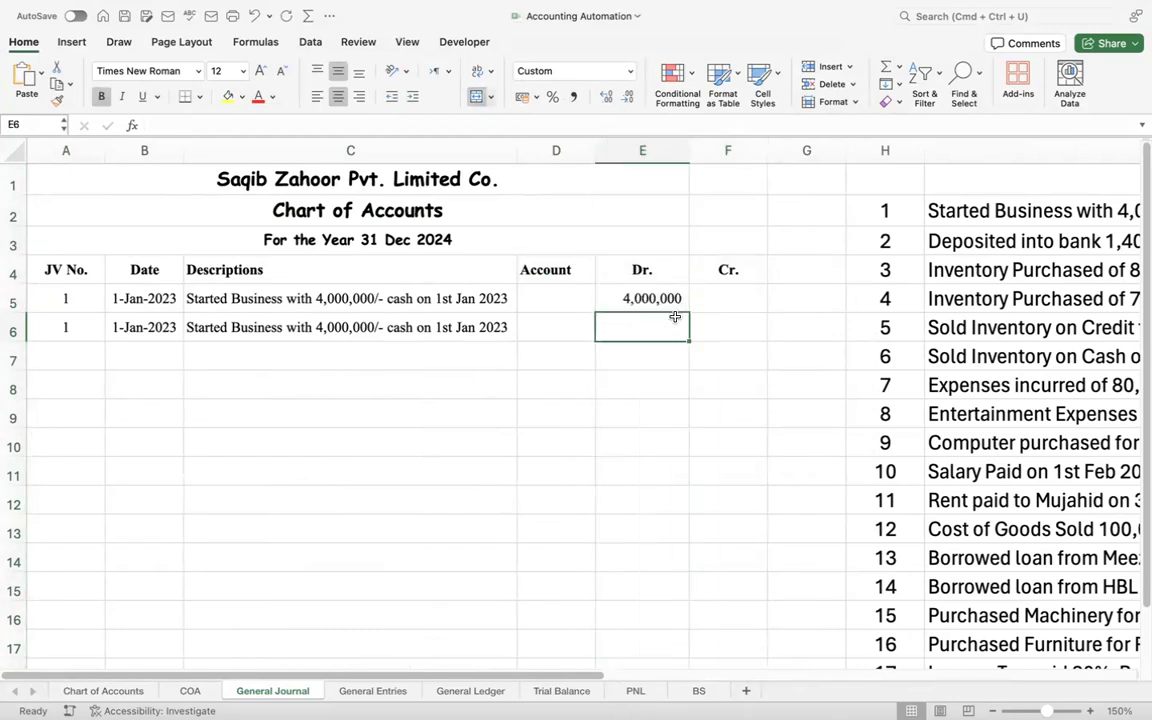
- Clear the existing Individual Account names in D5:D9 on the COA sheet
click(533, 327)
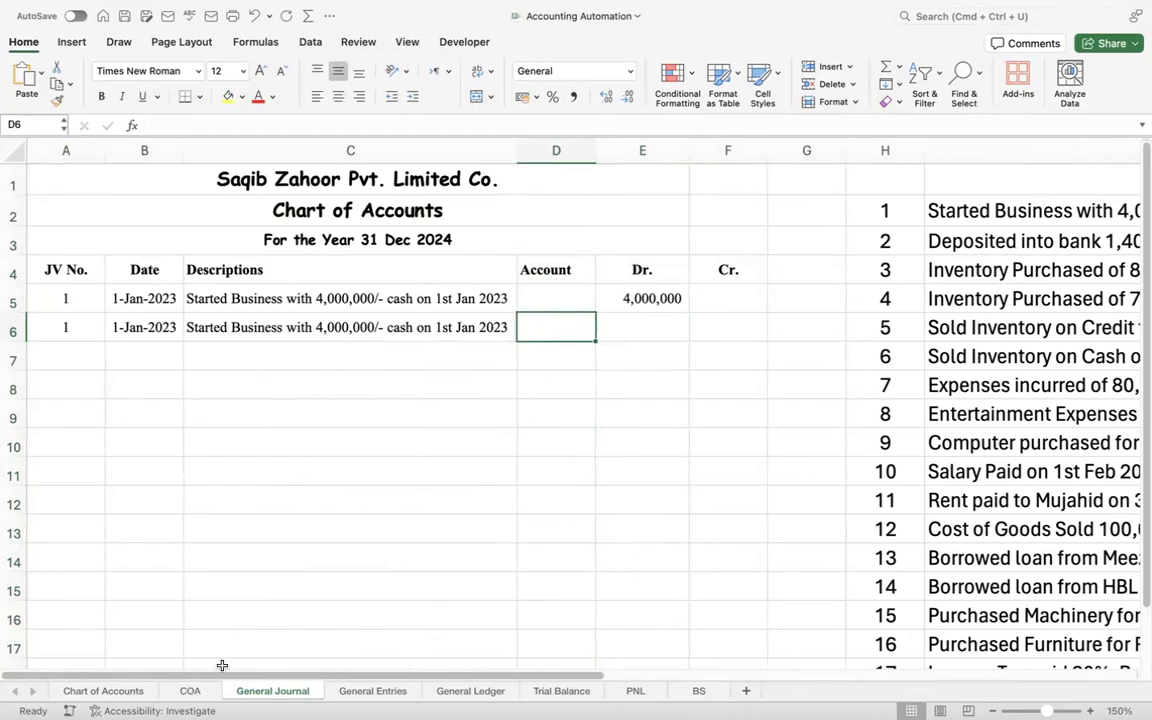
click(190, 690)
drag(686, 293, 711, 369)
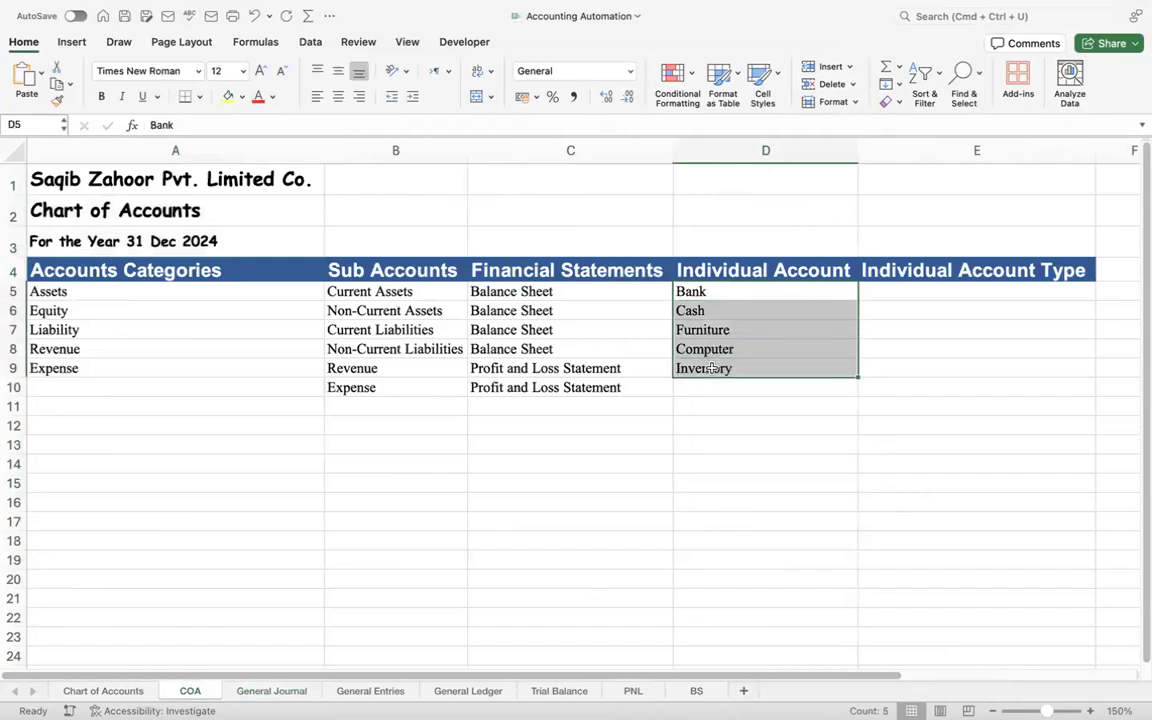
key(Delete)
key(Up)
key(Down)
- List Cash, Bank and Capital as individual accounts in D5 to D7
text(Cash)
key(Return)
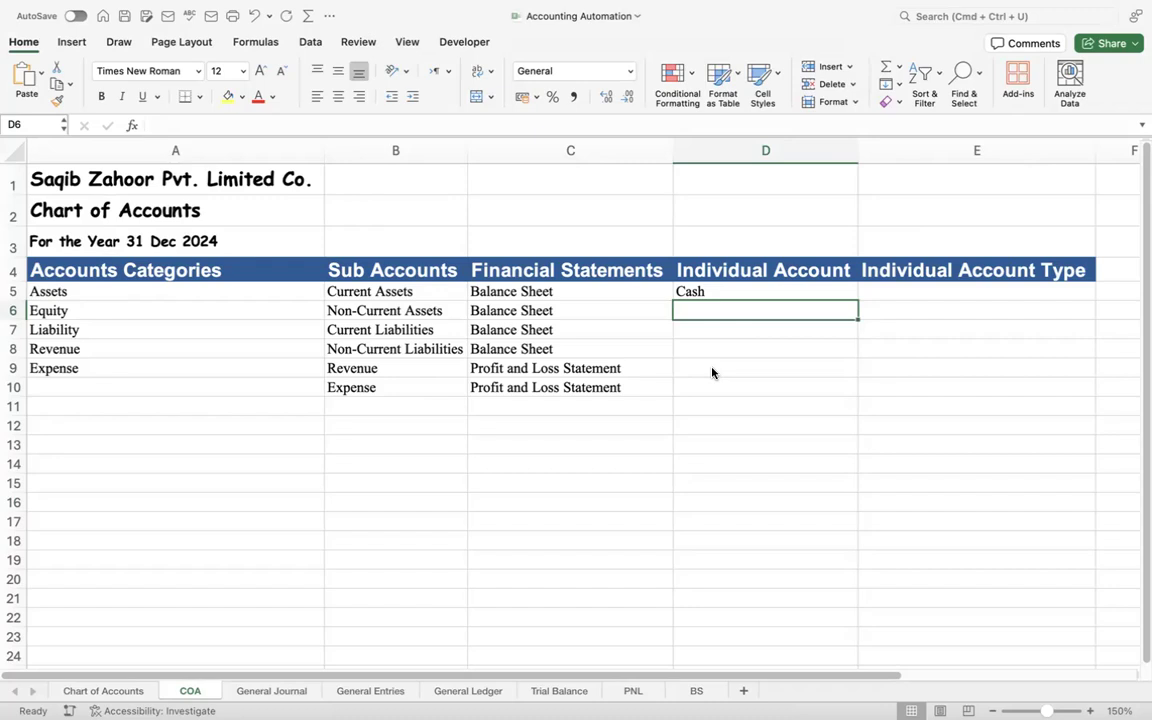
text(Ba)
key(BackSpace)
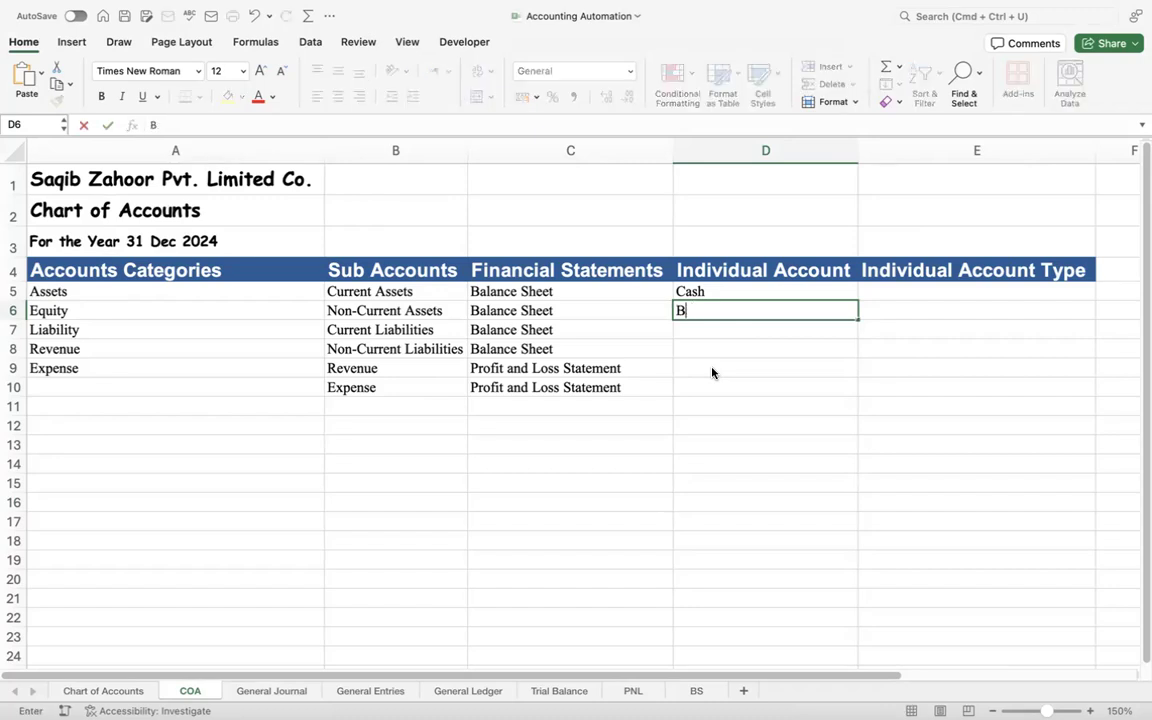
text(ank)
key(Return)
text(Capital)
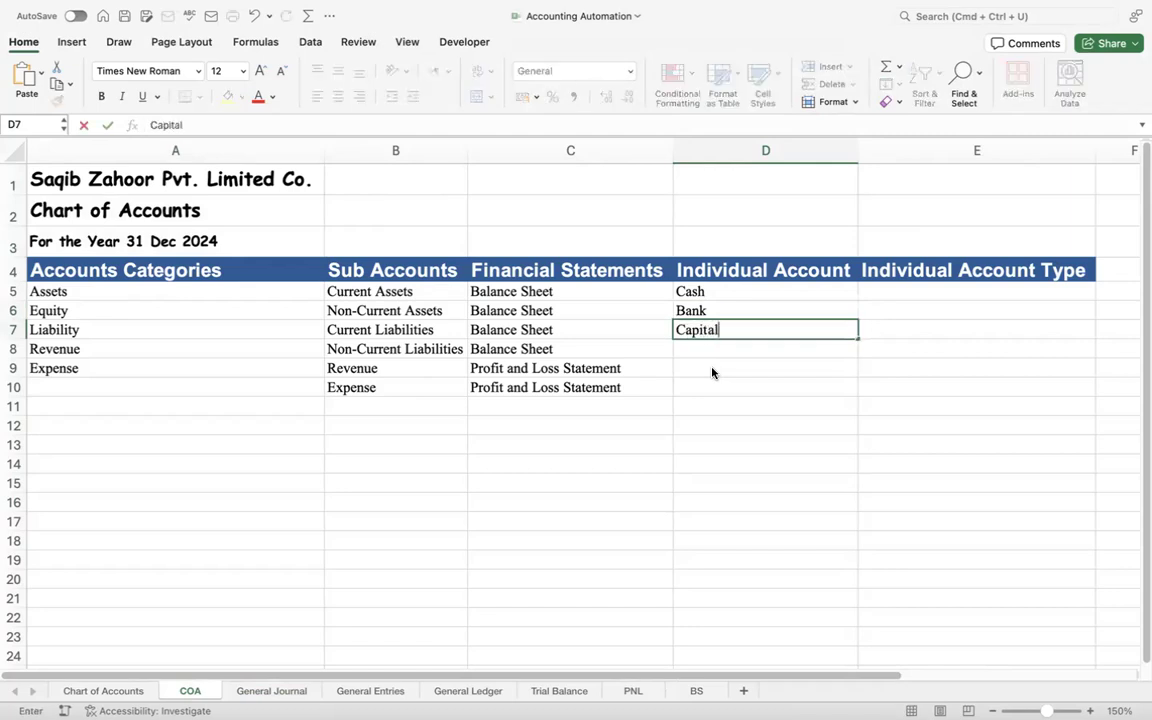
key(Return)
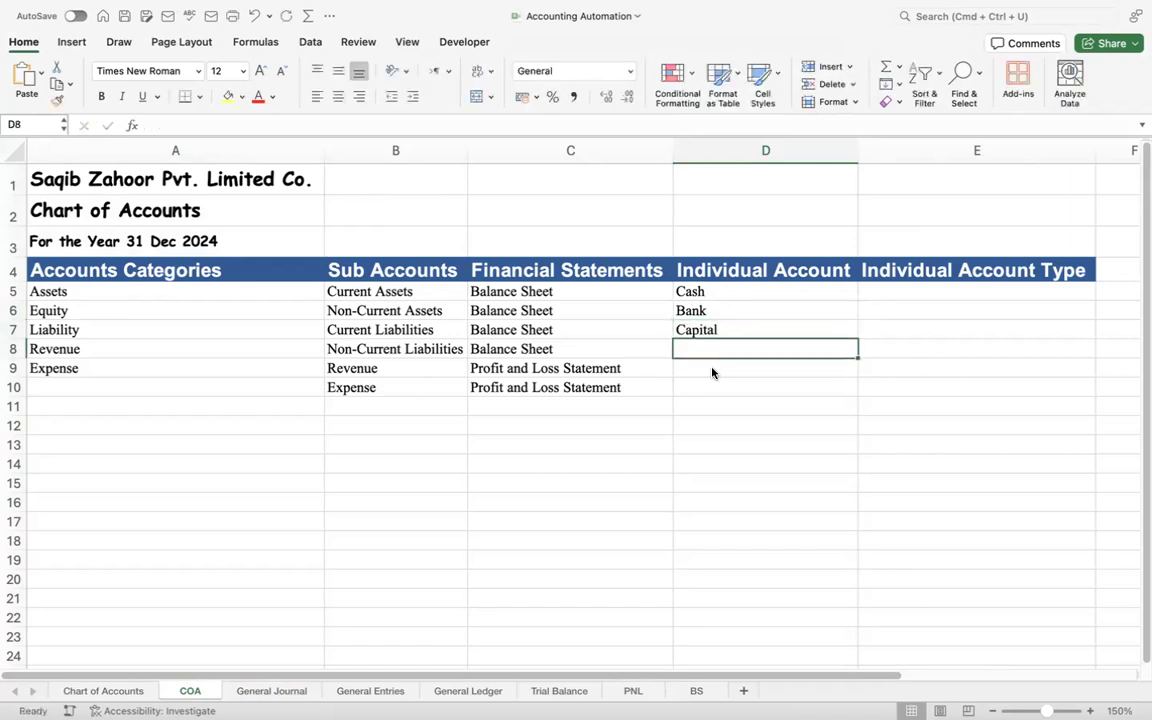
- Set up list-type data validation on the General Journal's Account column from D4 down to the sheet's last row
click(284, 692)
click(638, 302)
click(545, 280)
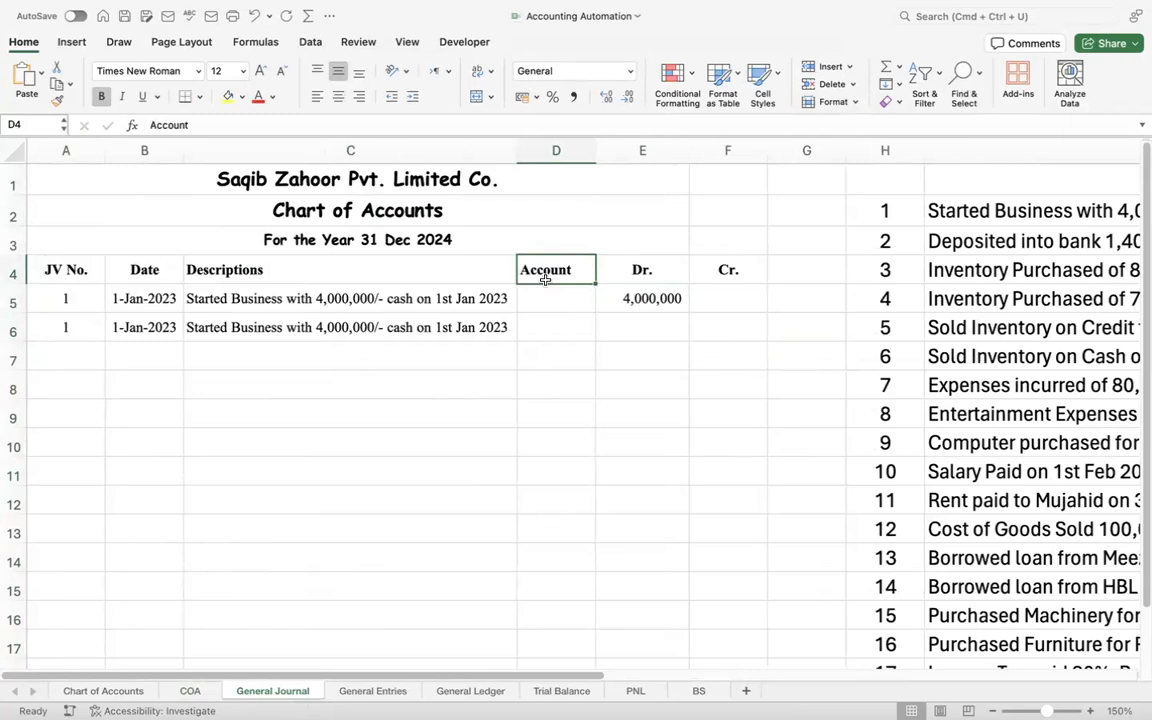
key(ctrl+shift+Down)
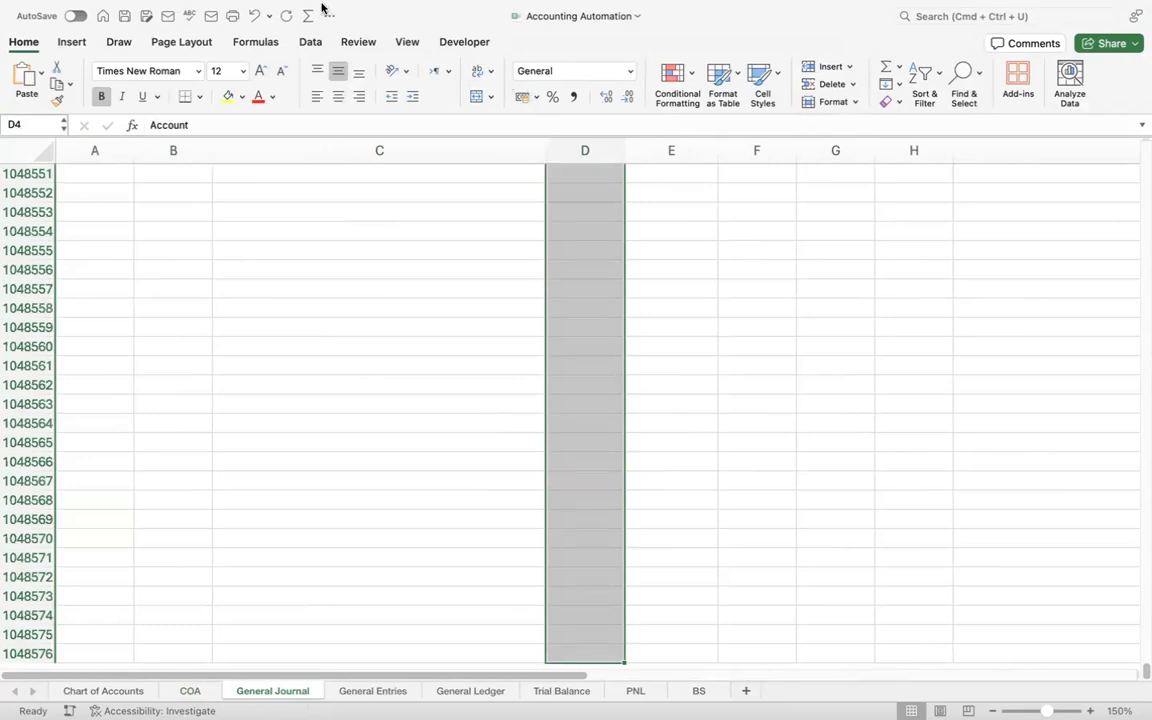
click(310, 44)
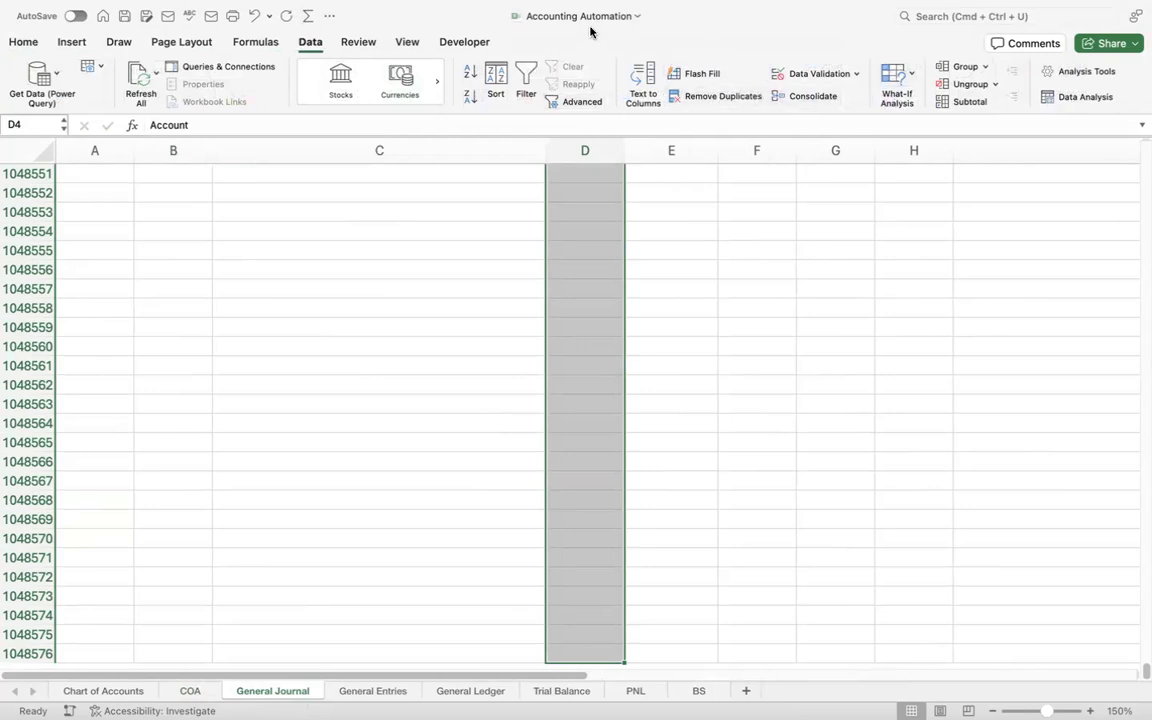
click(858, 74)
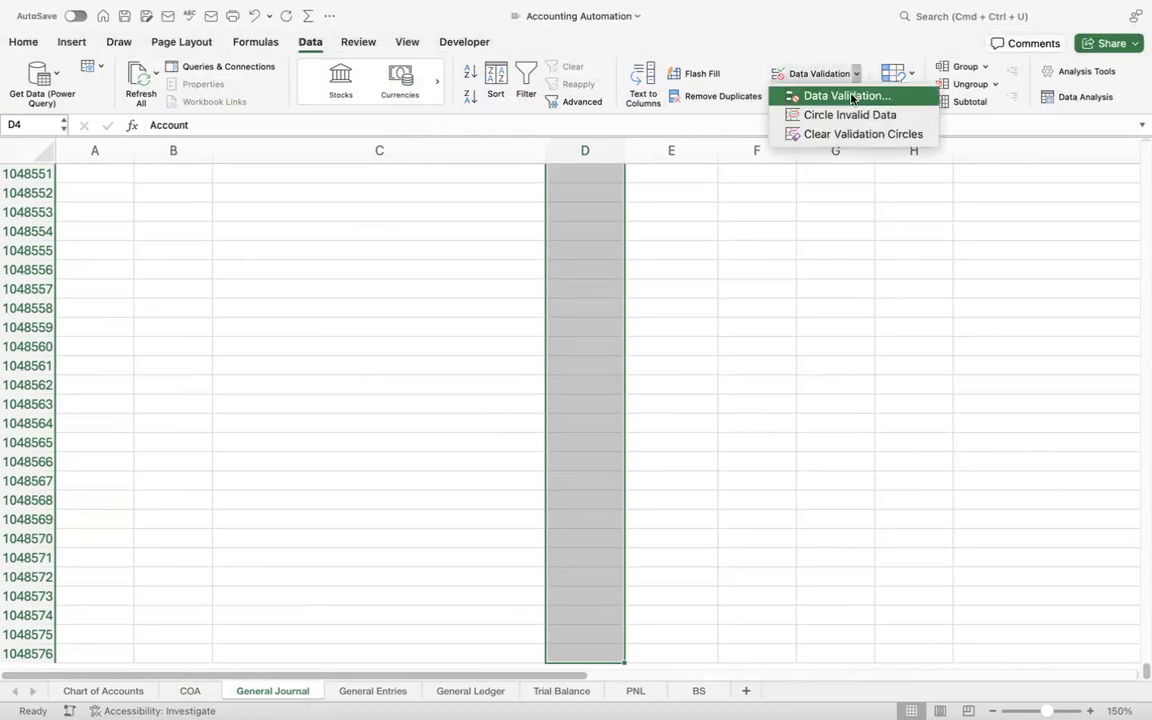
click(847, 96)
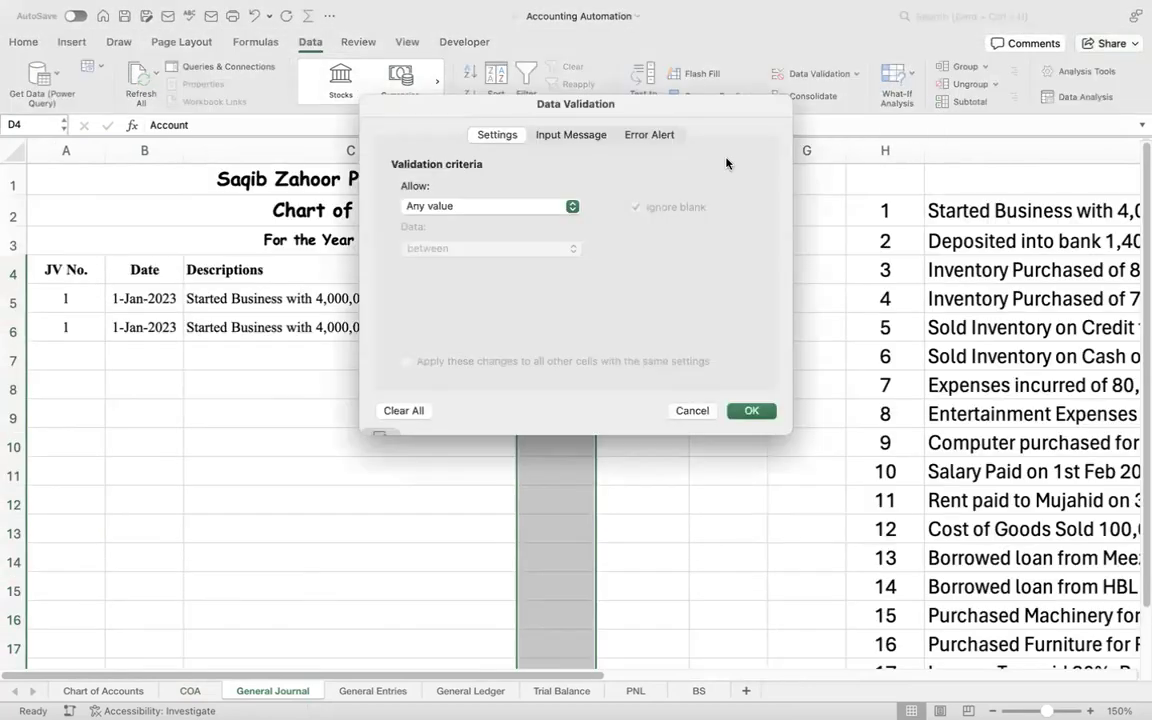
click(453, 207)
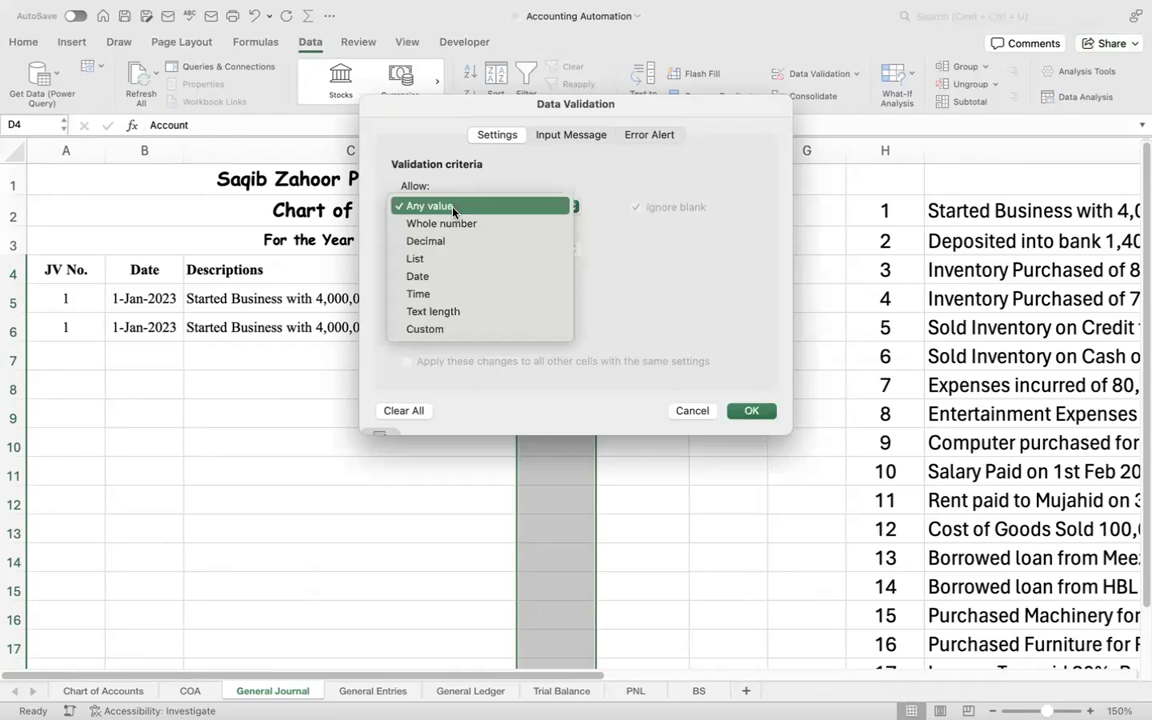
click(427, 259)
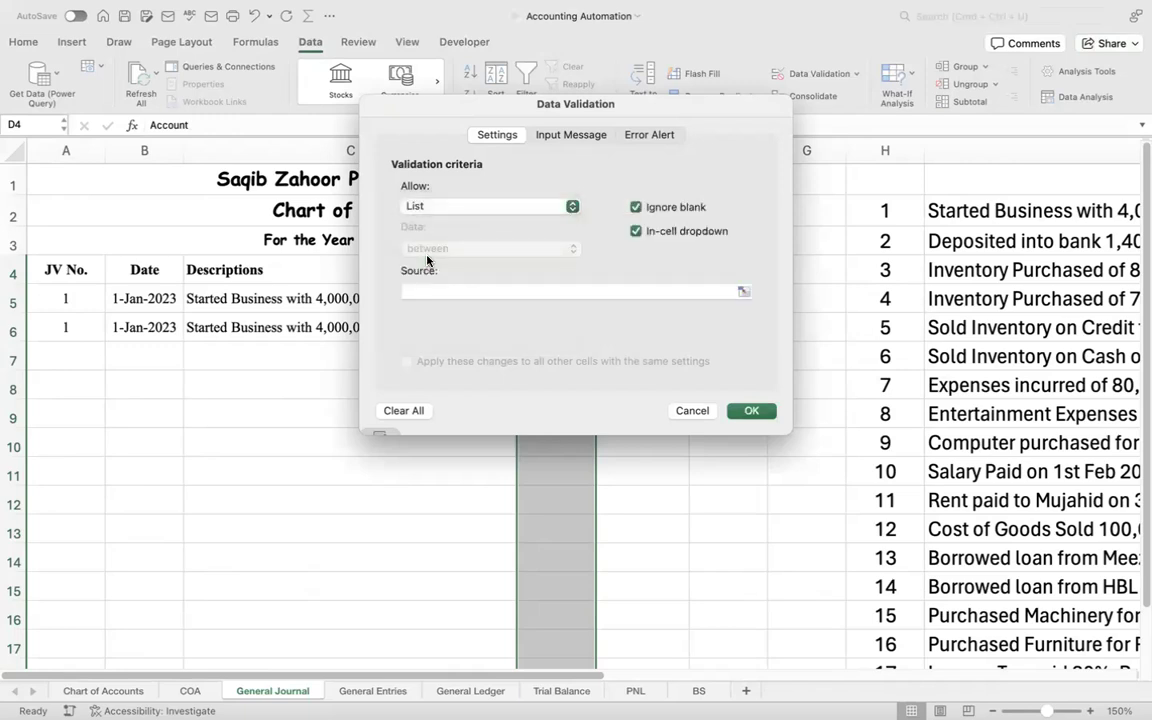
- Set the validation list's source to =COA!$D$5:$D$1048576 and apply the rule to the Account column
click(427, 290)
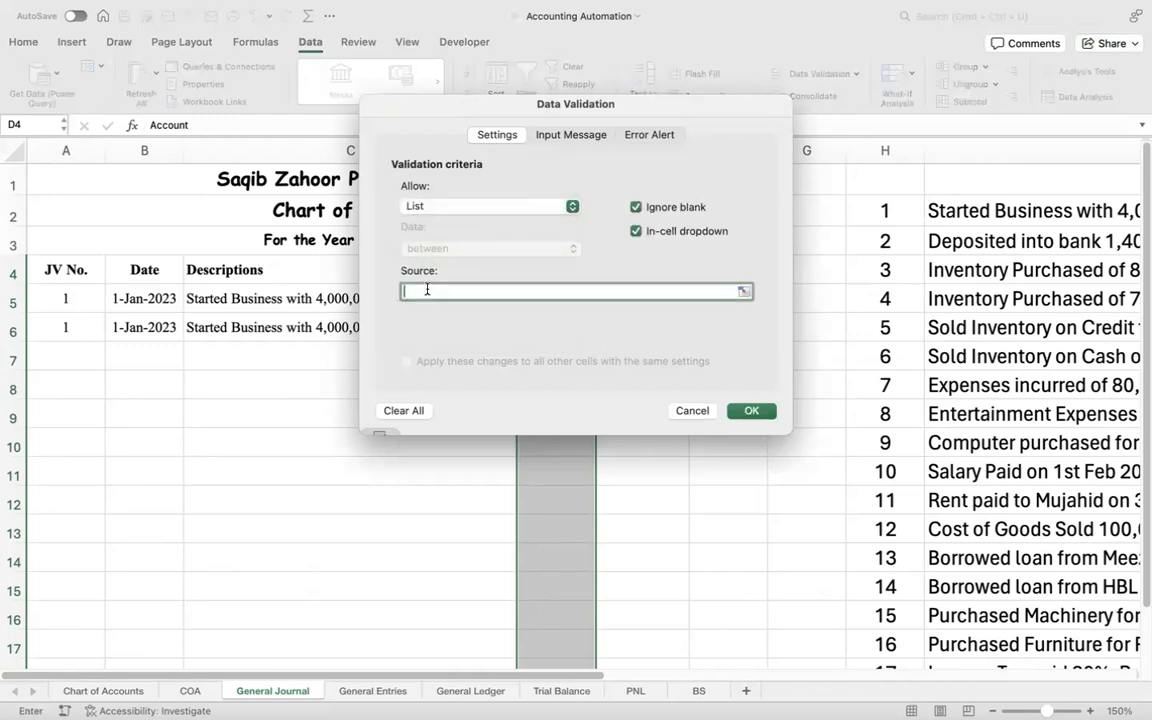
click(187, 692)
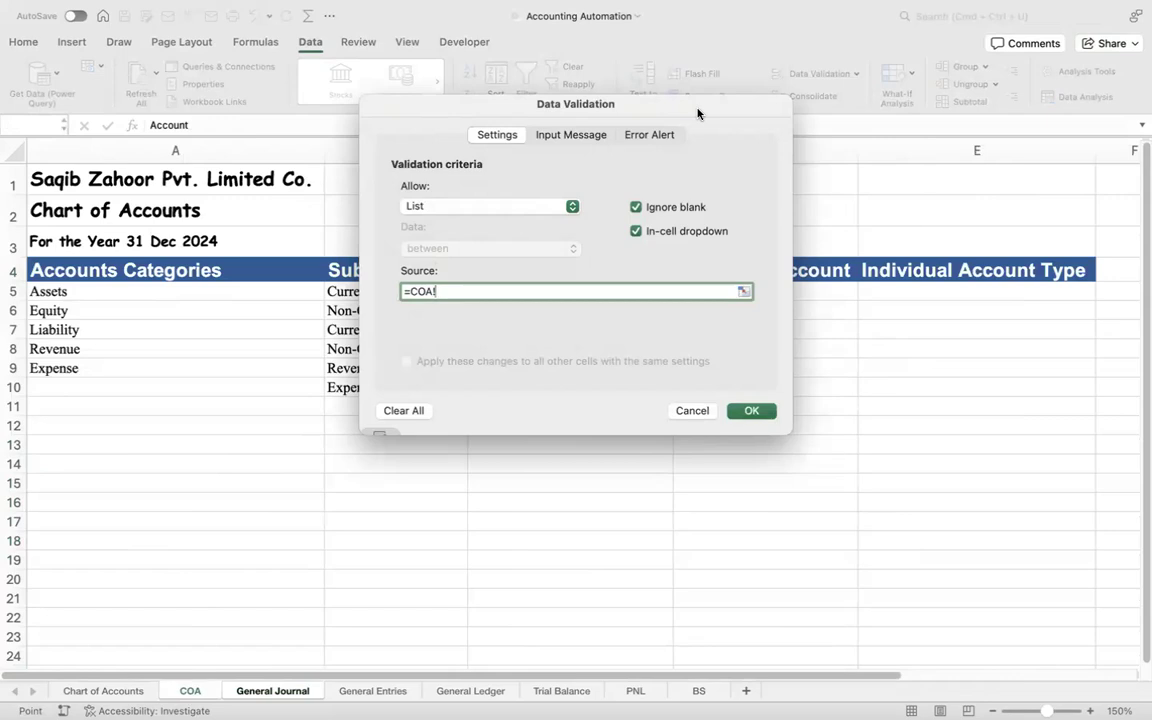
drag(697, 113, 395, 134)
click(728, 284)
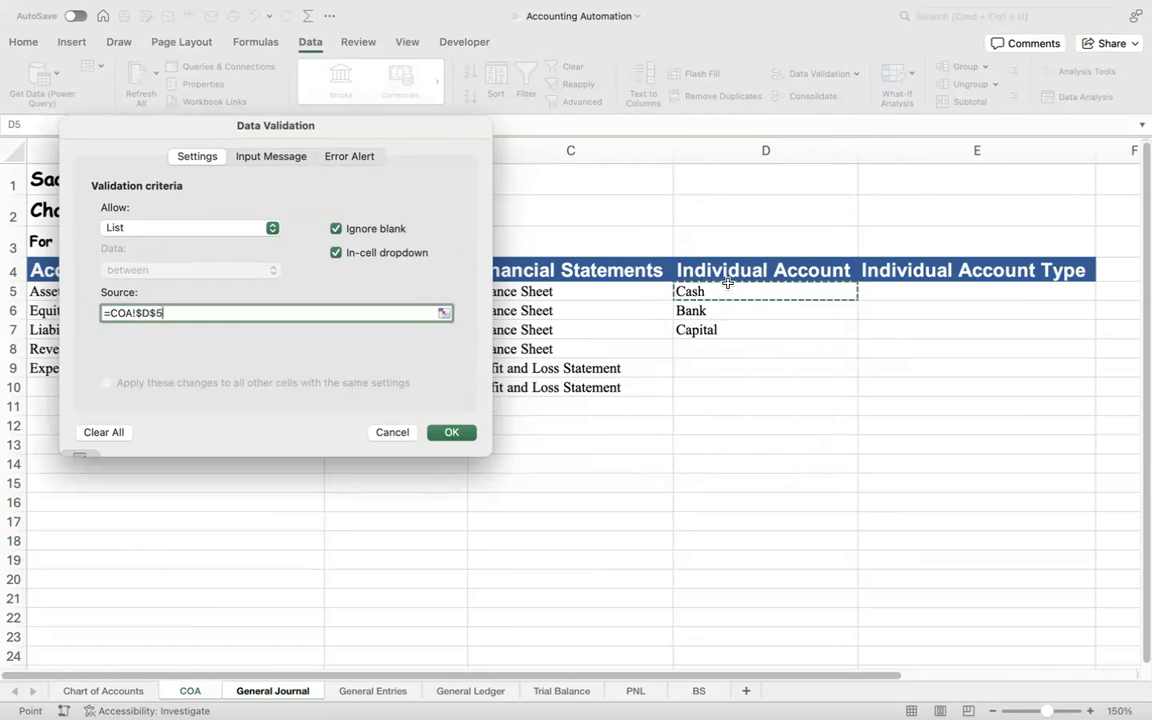
key(super+shift+Down)
key(super+shift+Down)
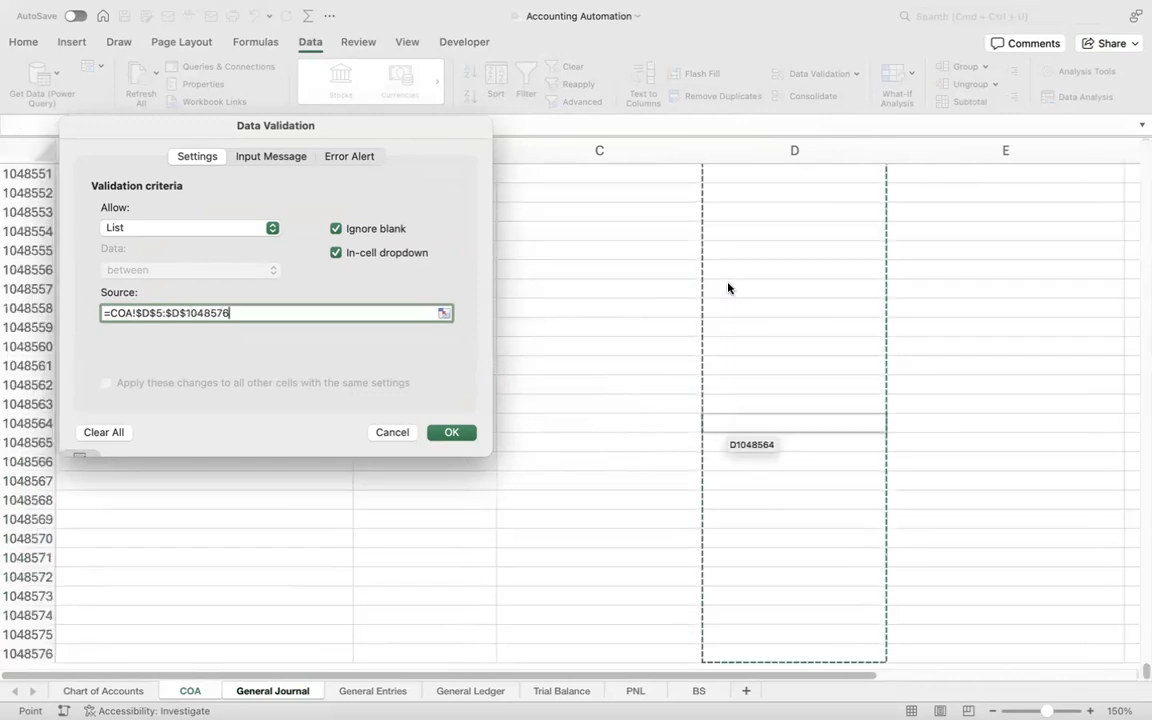
click(450, 433)
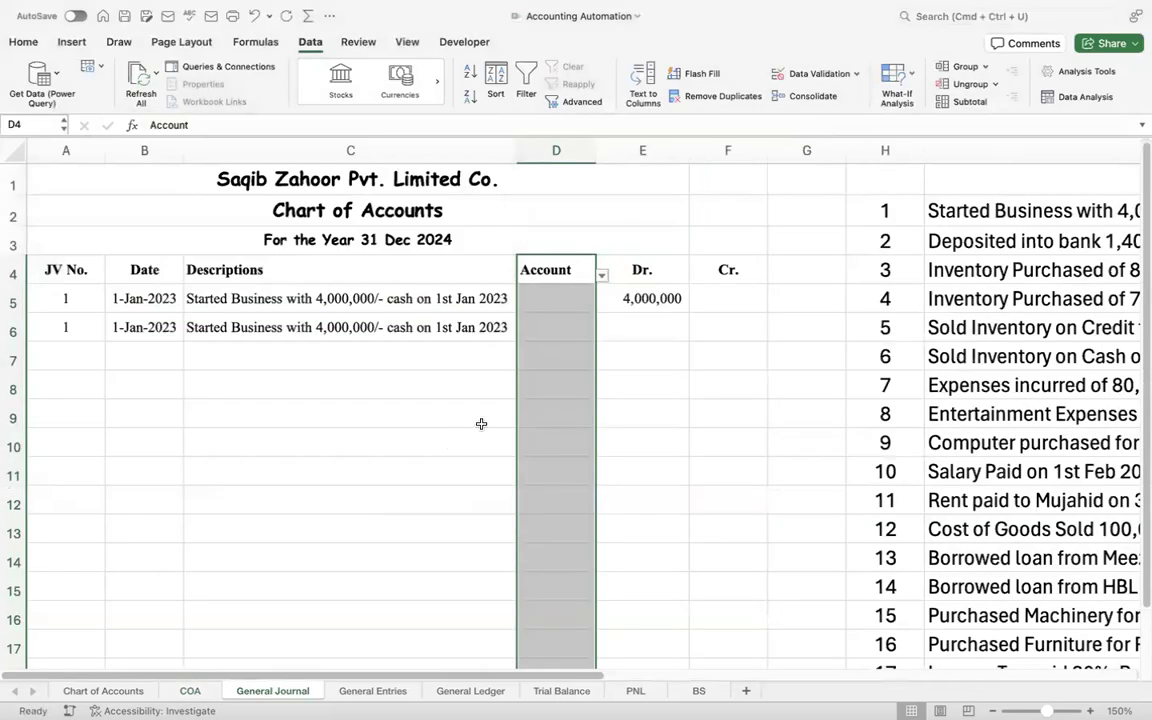
click(481, 424)
- Enter Bank as the account of the first journal line in D5
click(571, 299)
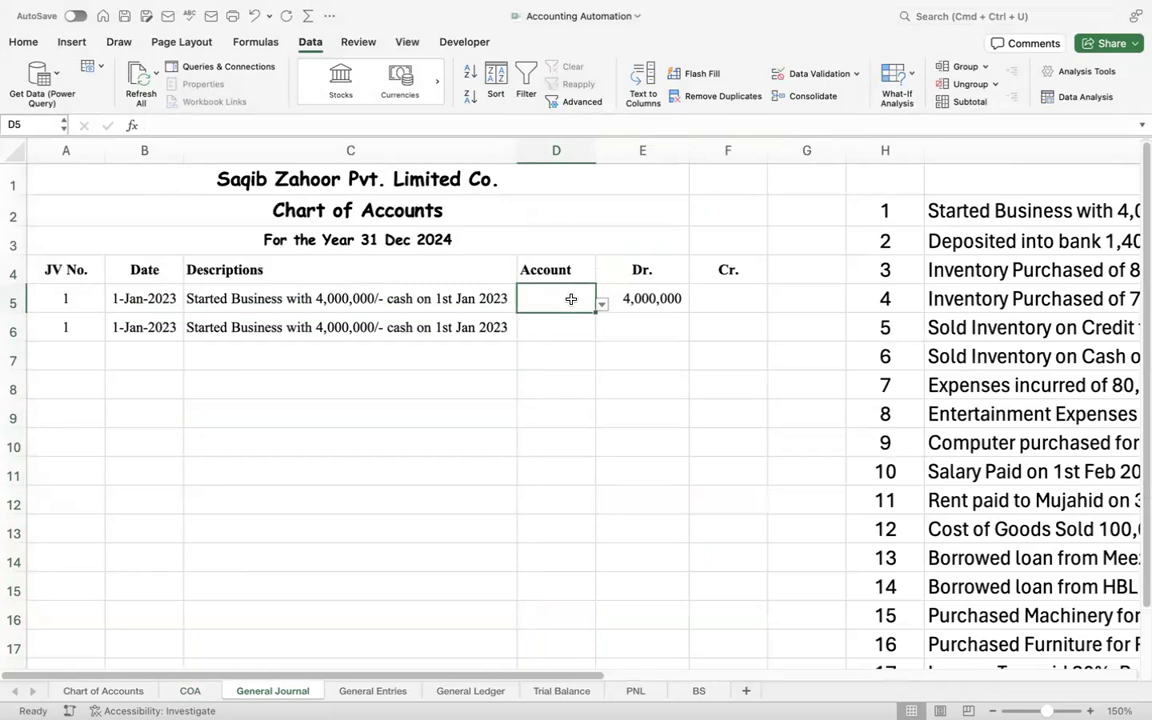
text(B)
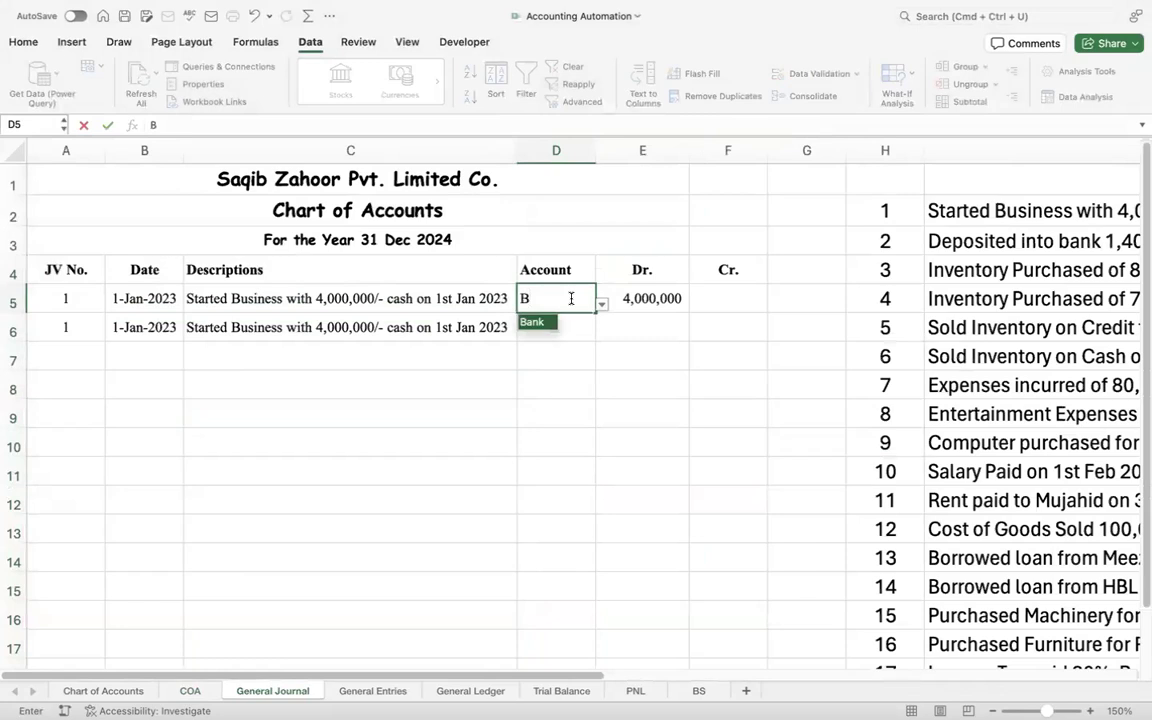
key(Tab)
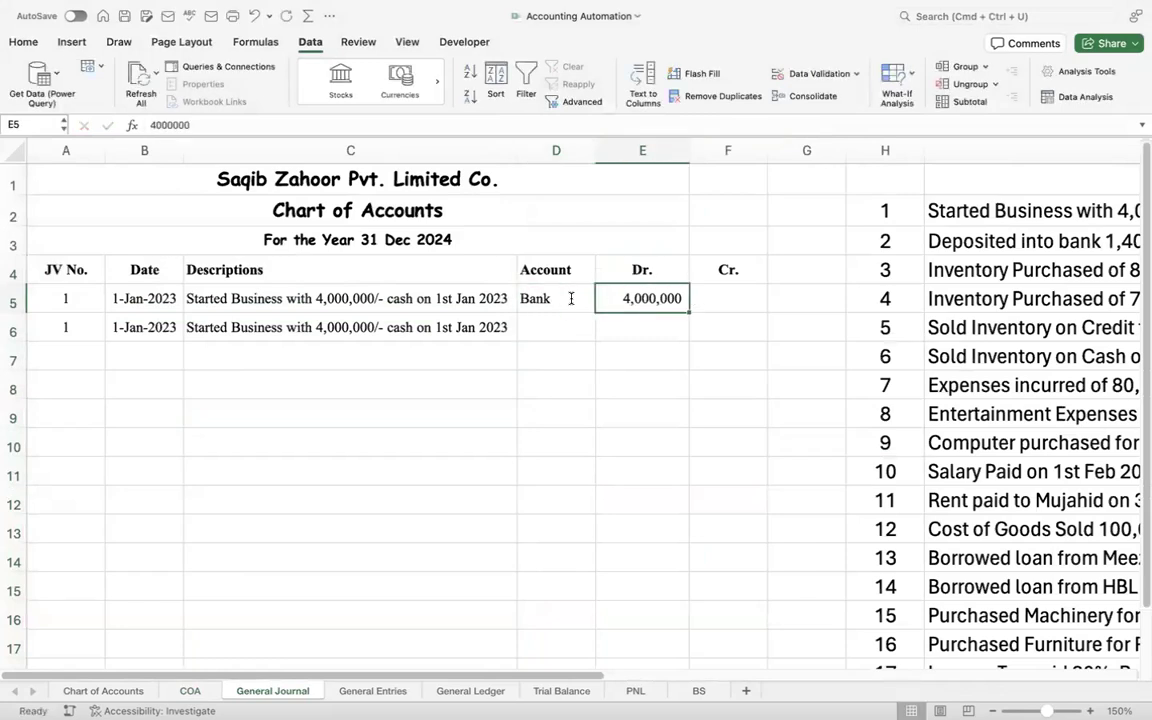
- Complete the second journal line with Capital as the account in D6 and a credit of 4000000 in F6
key(Return)
text(ca)
key(Down)
key(Down)
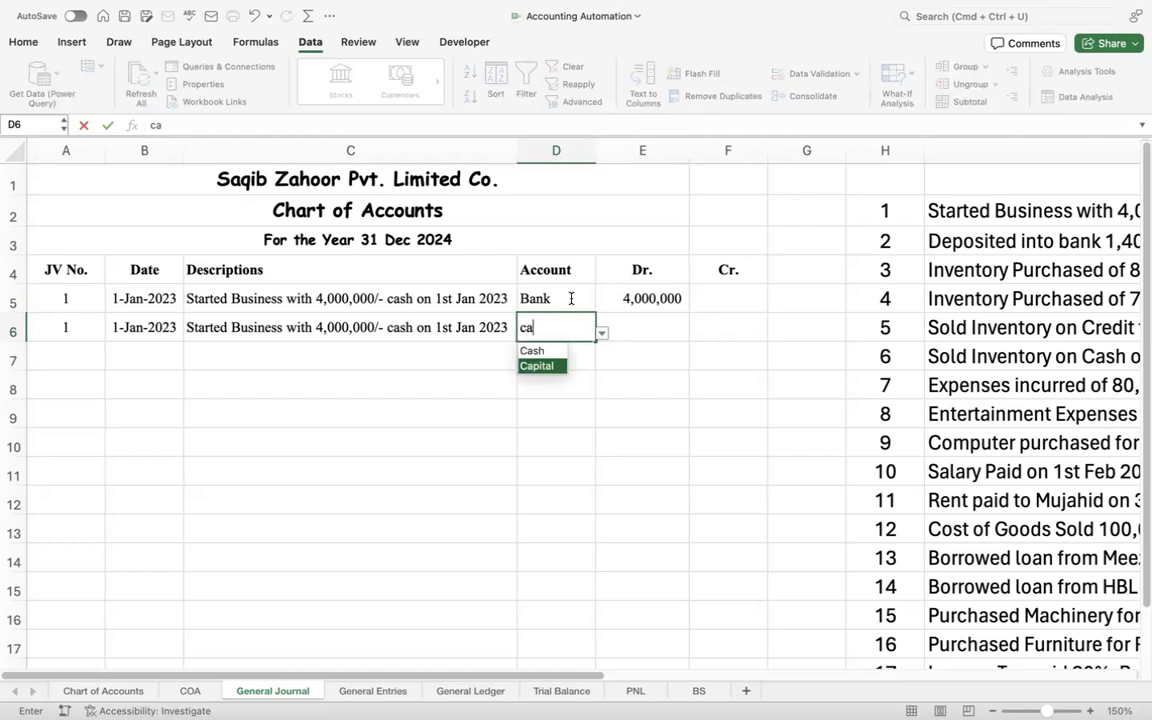
key(Tab)
key(Tab)
text(4)
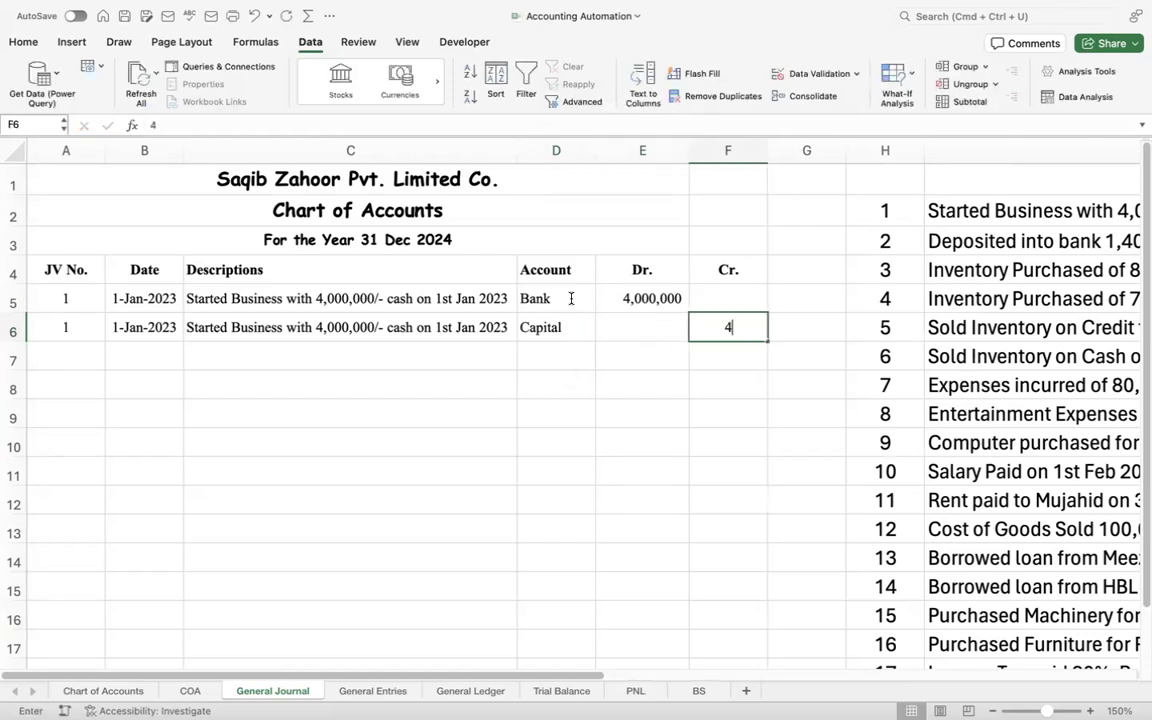
text(,000,000000)
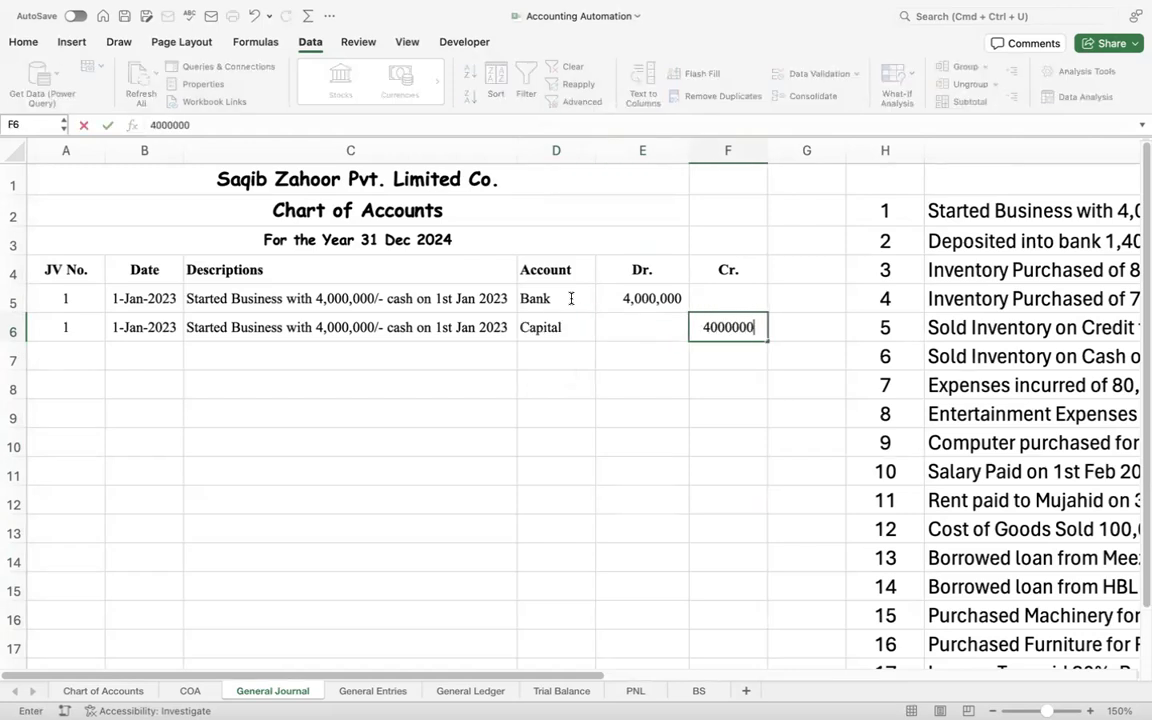
key(Return)
click(543, 352)
click(200, 298)
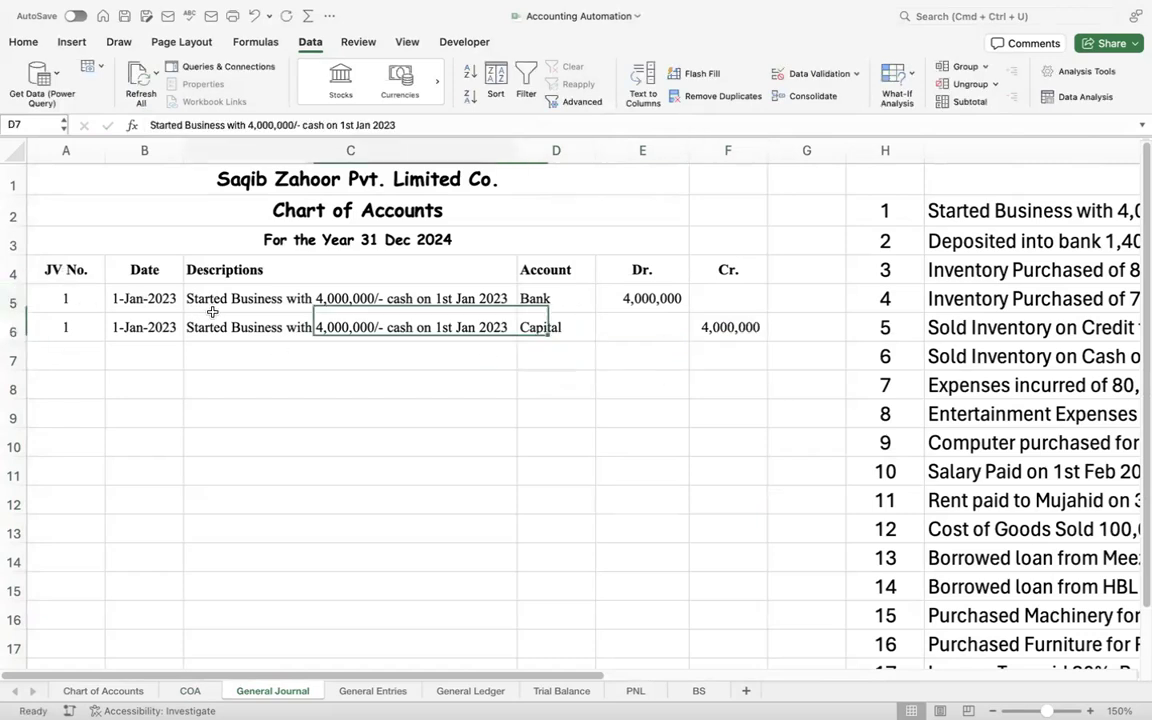
click(71, 42)
click(130, 75)
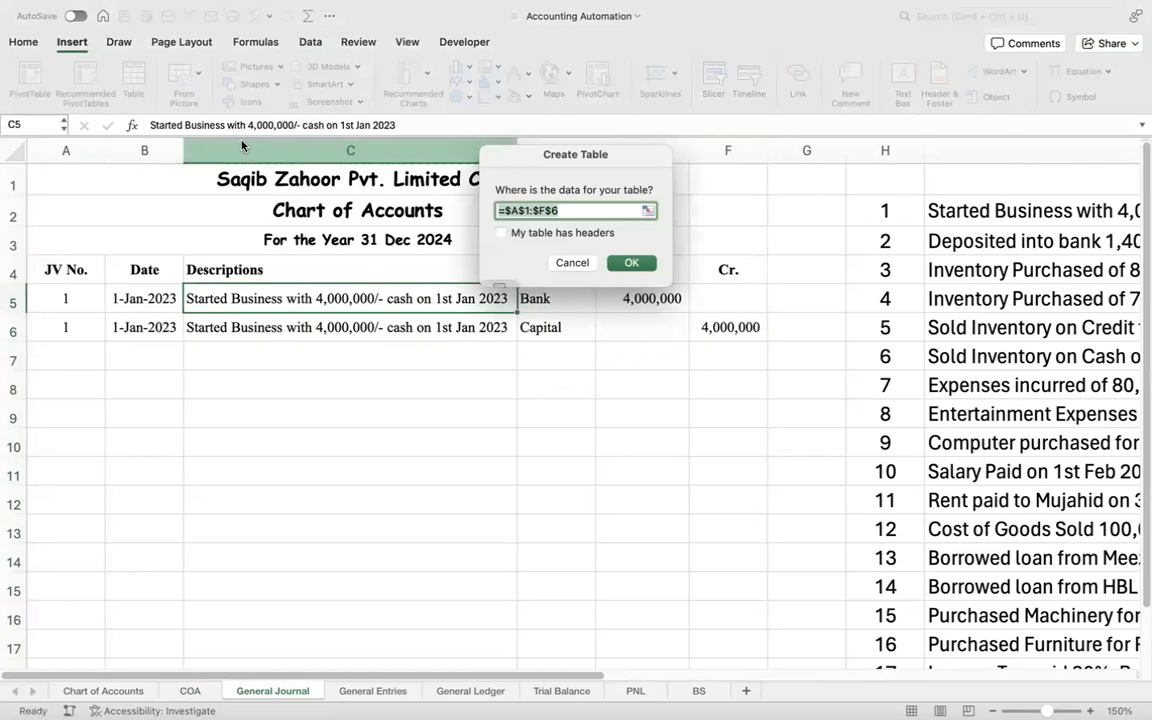
key(Escape)
- Convert the journal range A4:F6 into a table that has headers
drag(70, 268, 708, 328)
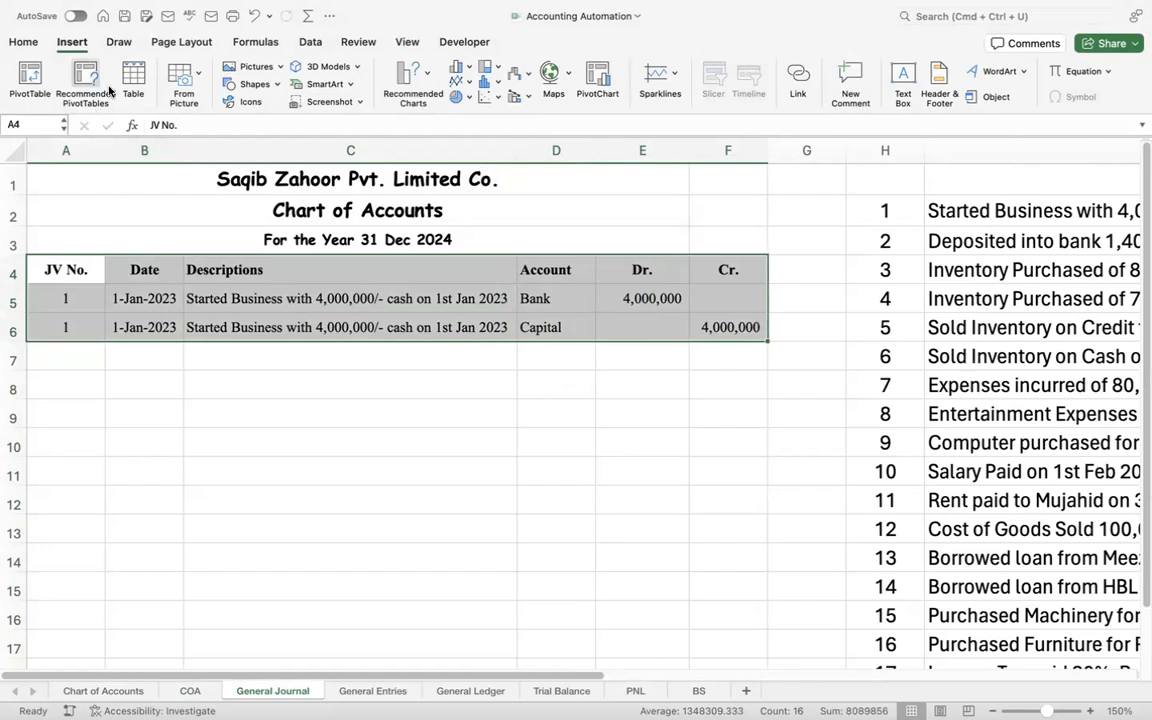
click(131, 90)
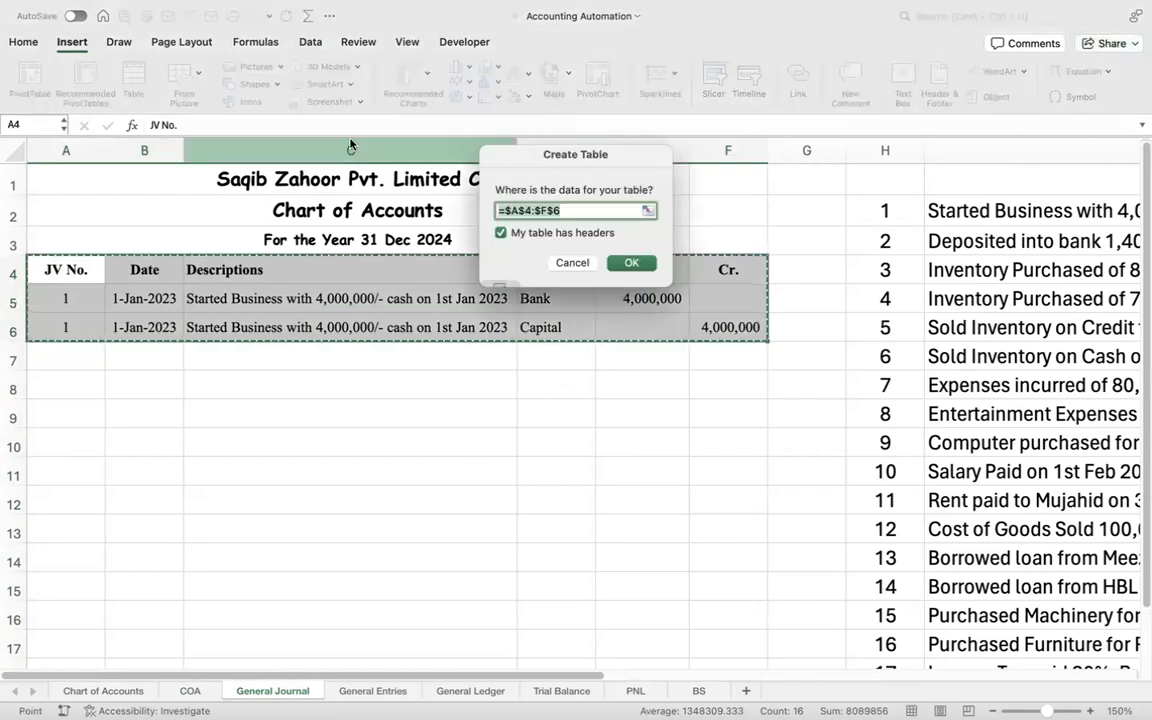
click(634, 263)
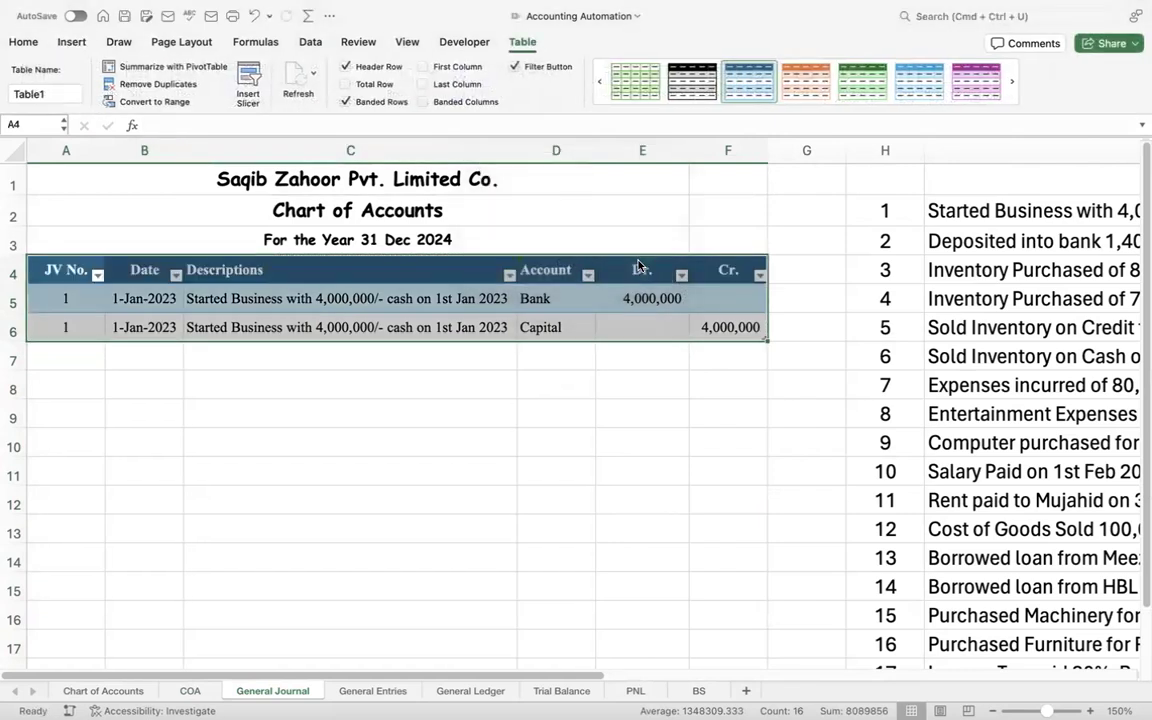
- Extend the journal table with two new lines numbered JV No. 2 in A7 and A8
scroll(589, 206, down, 1)
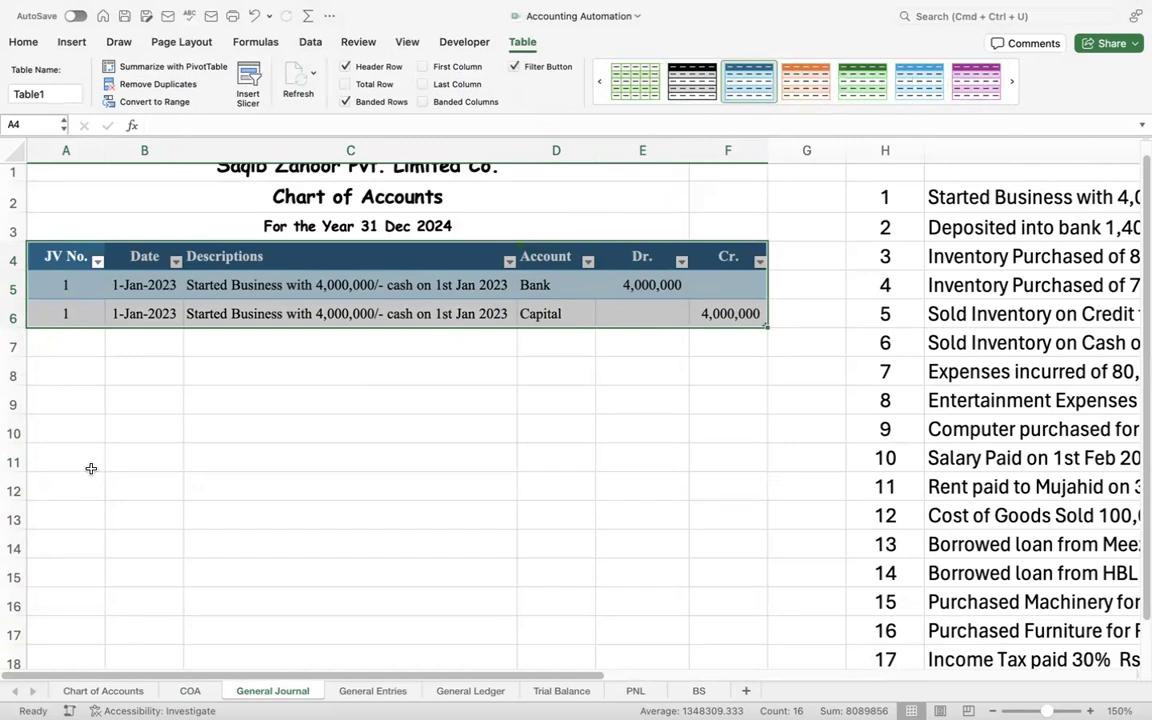
click(72, 402)
click(87, 316)
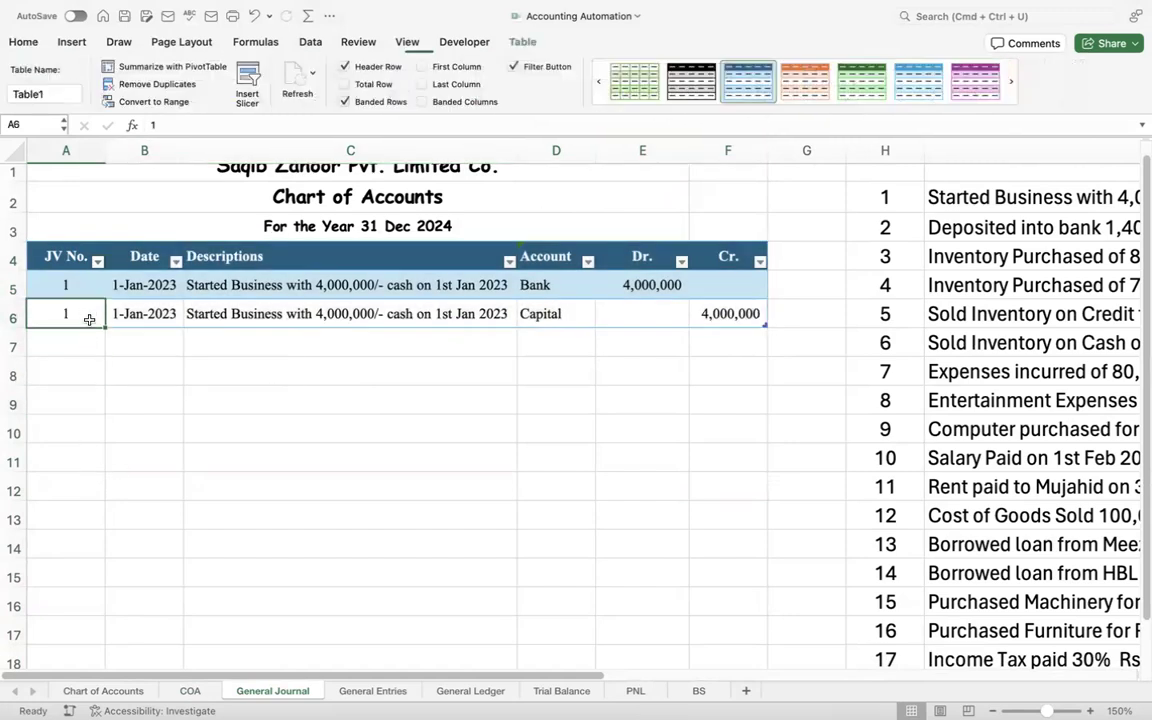
click(81, 351)
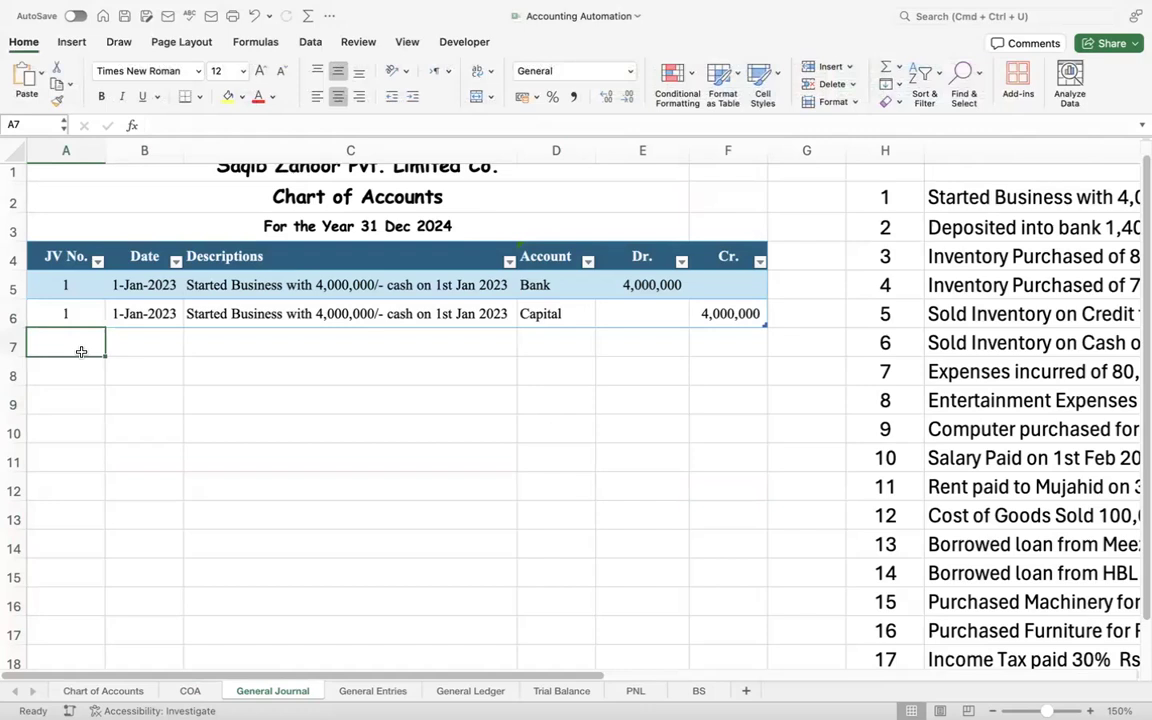
text(1)
text(2)
key(Tab)
key(Return)
text(2)
click(82, 352)
click(154, 340)
- Check the transaction list and change the account of the first journal line in D5 to Cash
click(953, 224)
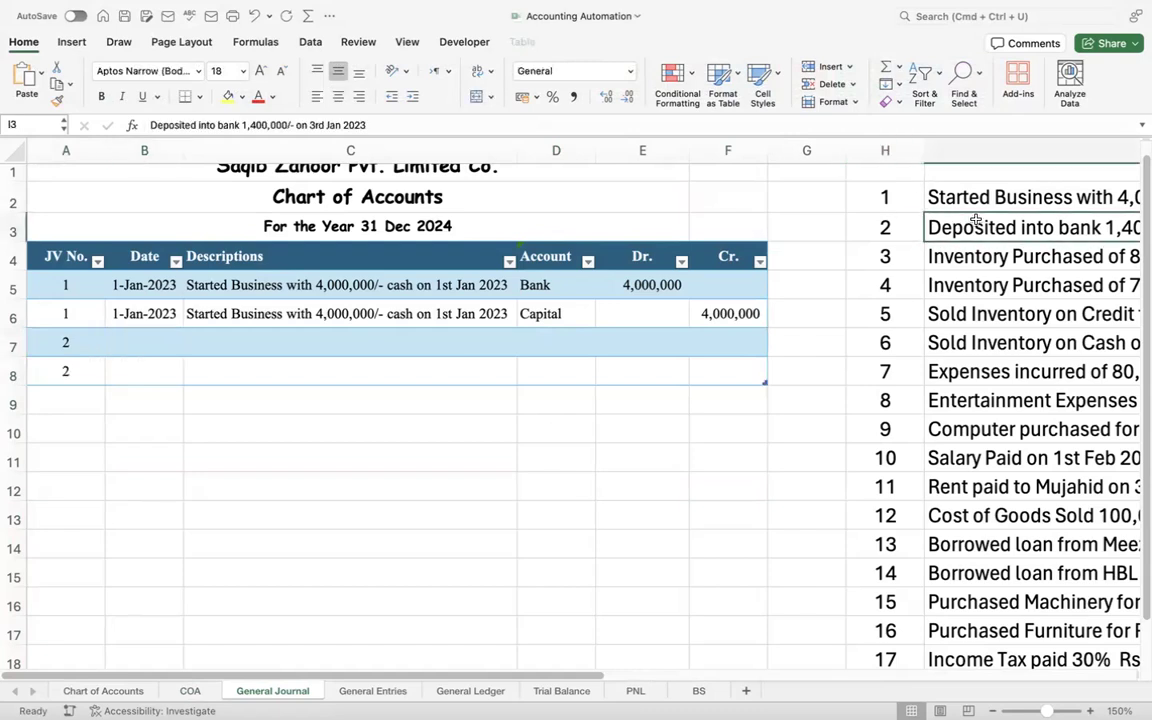
key(Right)
key(Left)
key(Left)
key(Left)
key(Left)
key(Left)
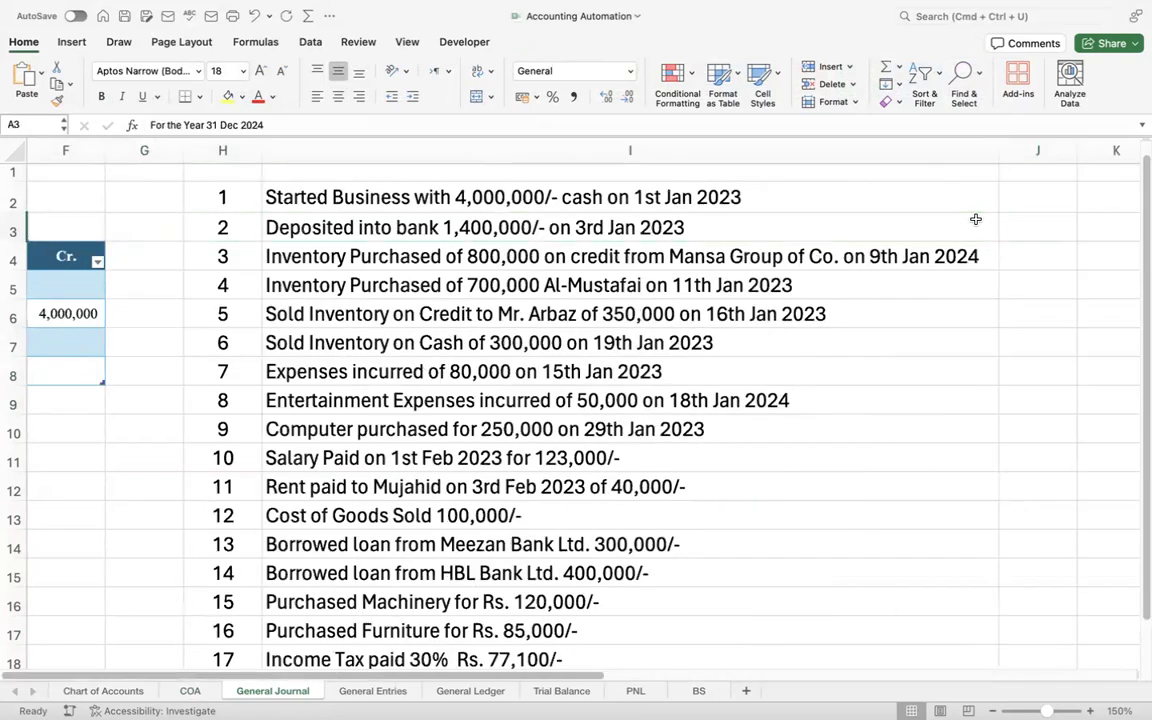
key(Down)
key(Down)
key(Left)
text(Ca)
key(Return)
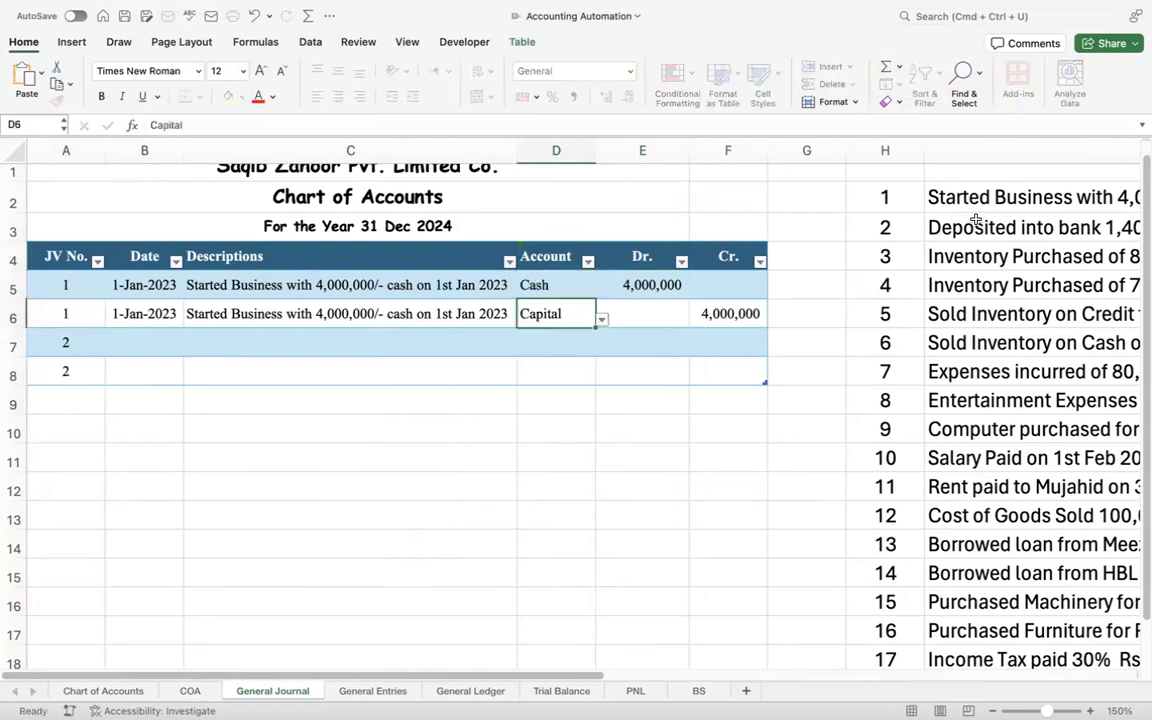
- Copy the text "Deposited into bank 1,400,000/- on 3rd Jan 2023" of transaction 2 from I3
click(972, 226)
key(Right)
key(Left)
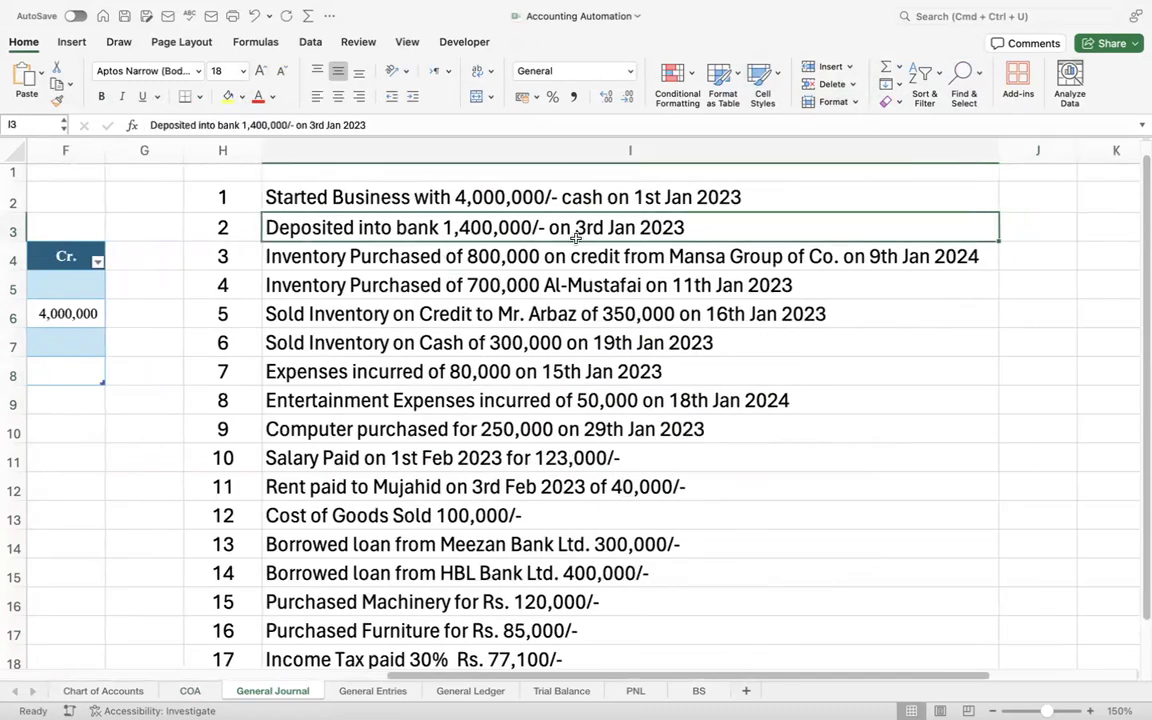
drag(380, 125, 3, 80)
key(super+c)
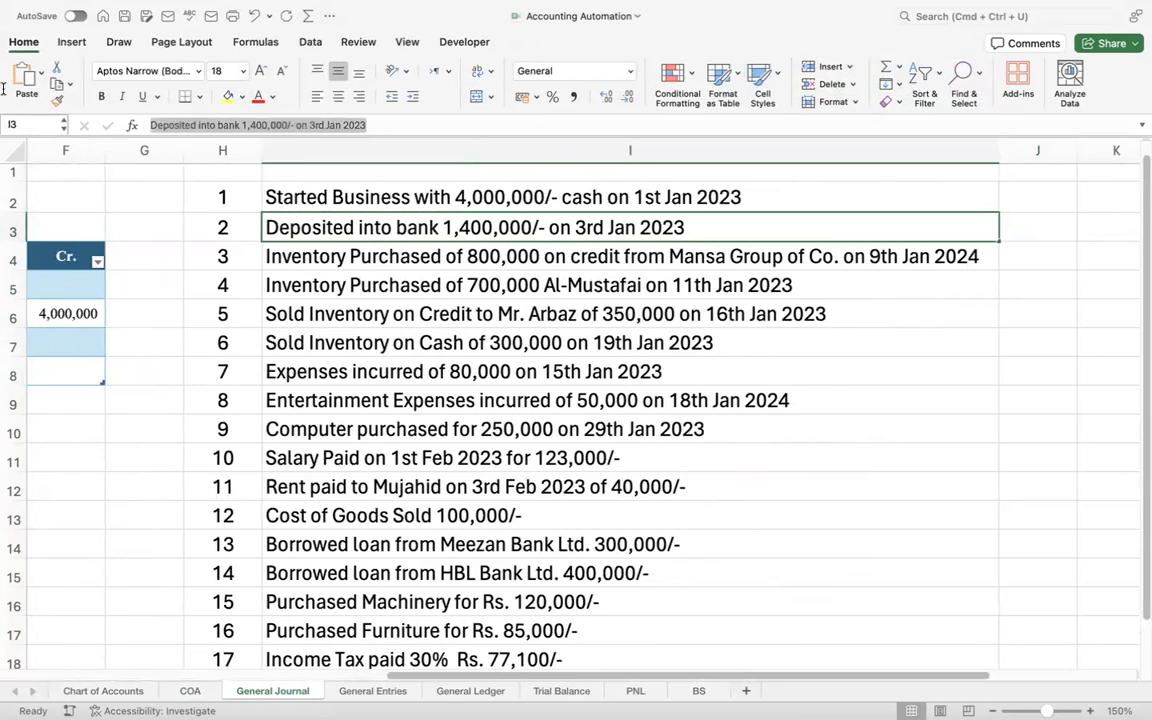
key(Escape)
- Paste the copied transaction text as the description of the first JV 2 line in C7
key(Left)
key(Left)
key(Left)
key(Left)
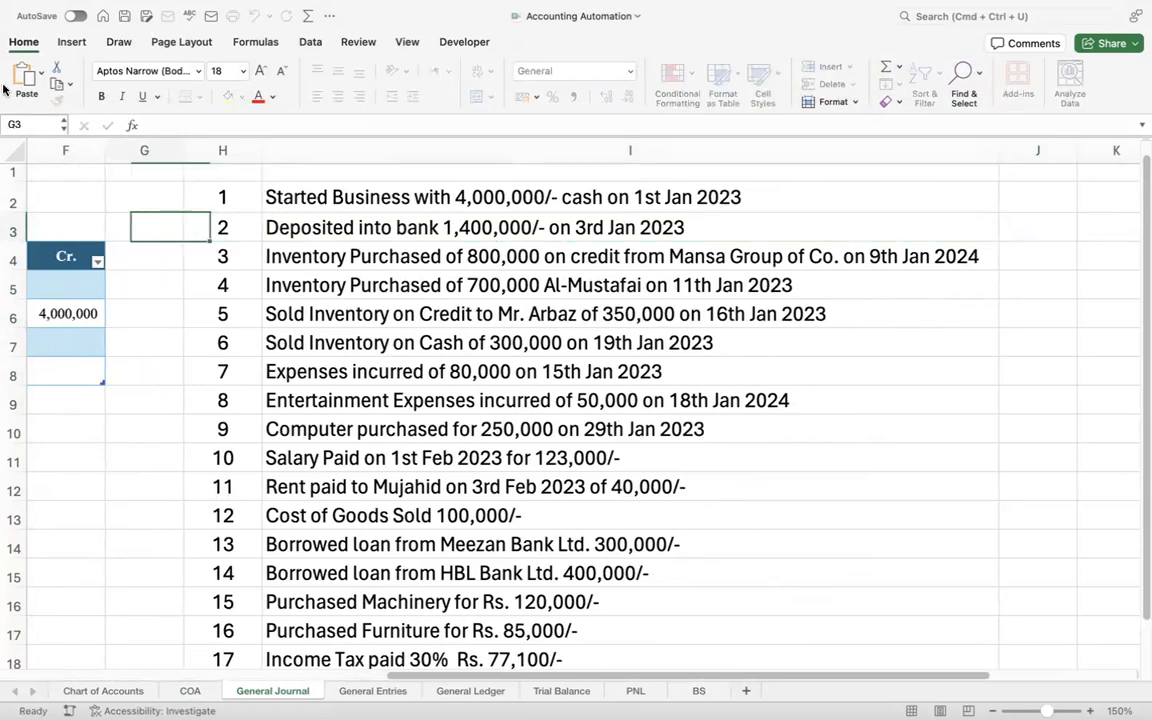
key(Down)
key(Down)
key(Down)
key(Down)
key(Left)
key(Left)
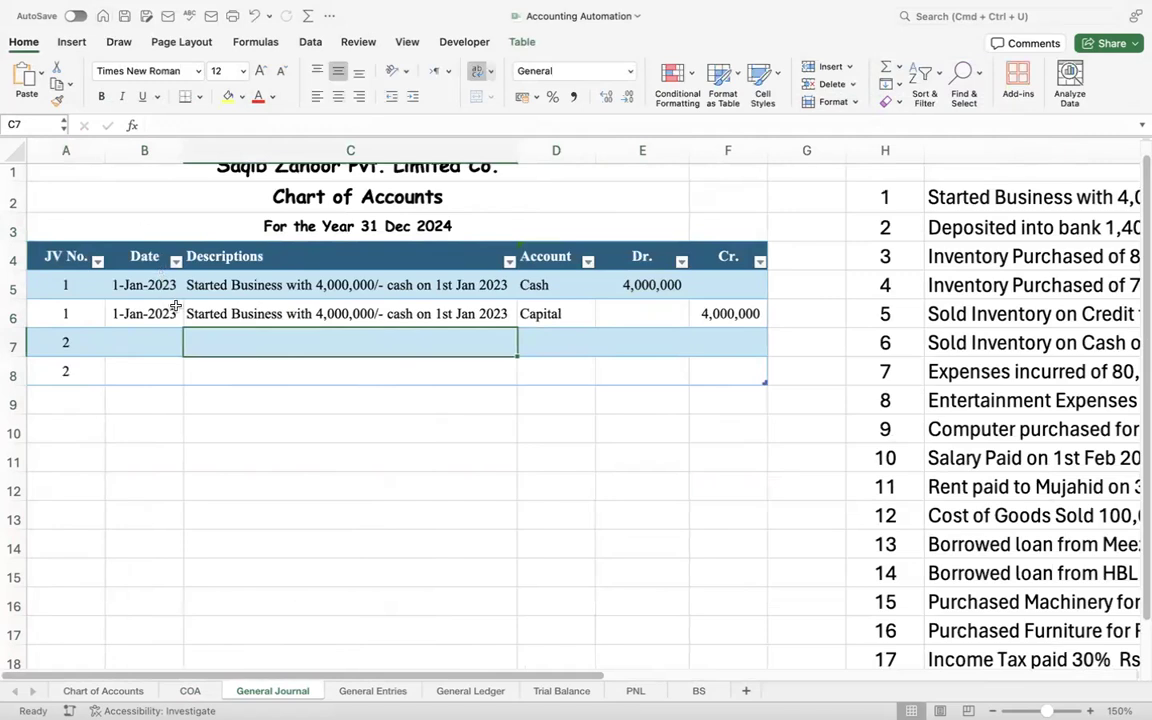
double_click(208, 336)
key(super+v)
key(Return)
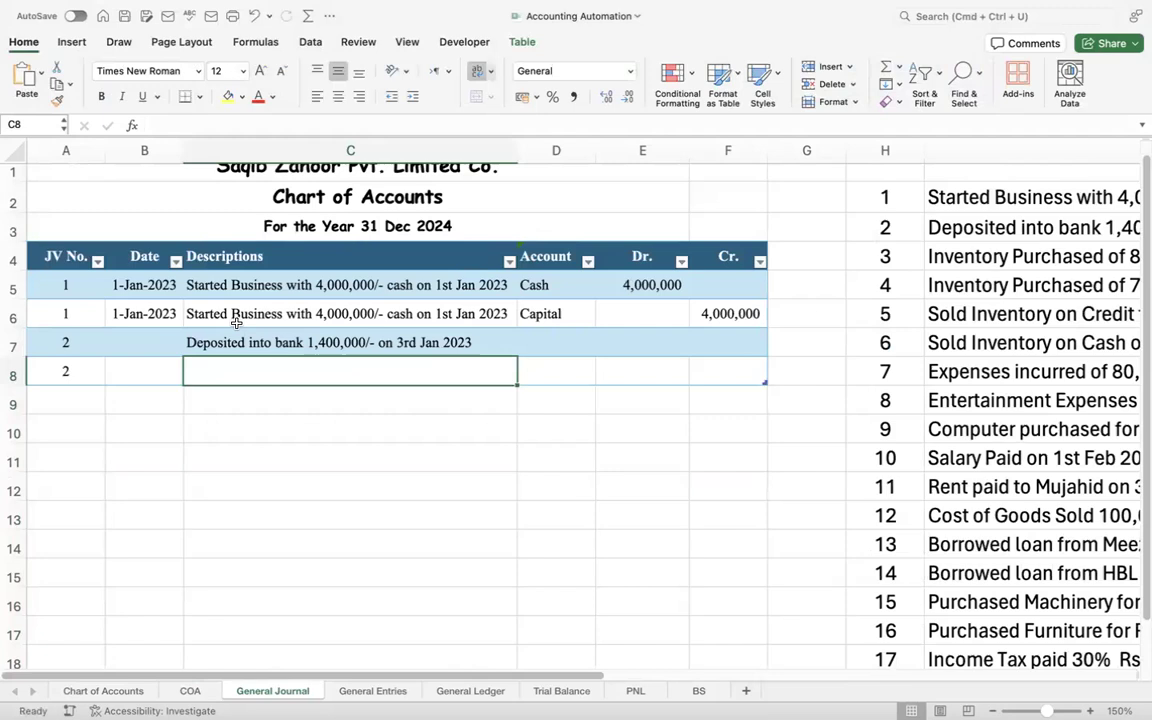
- Enter the date 3/1/2023 for the first JV 2 line in B7
click(153, 343)
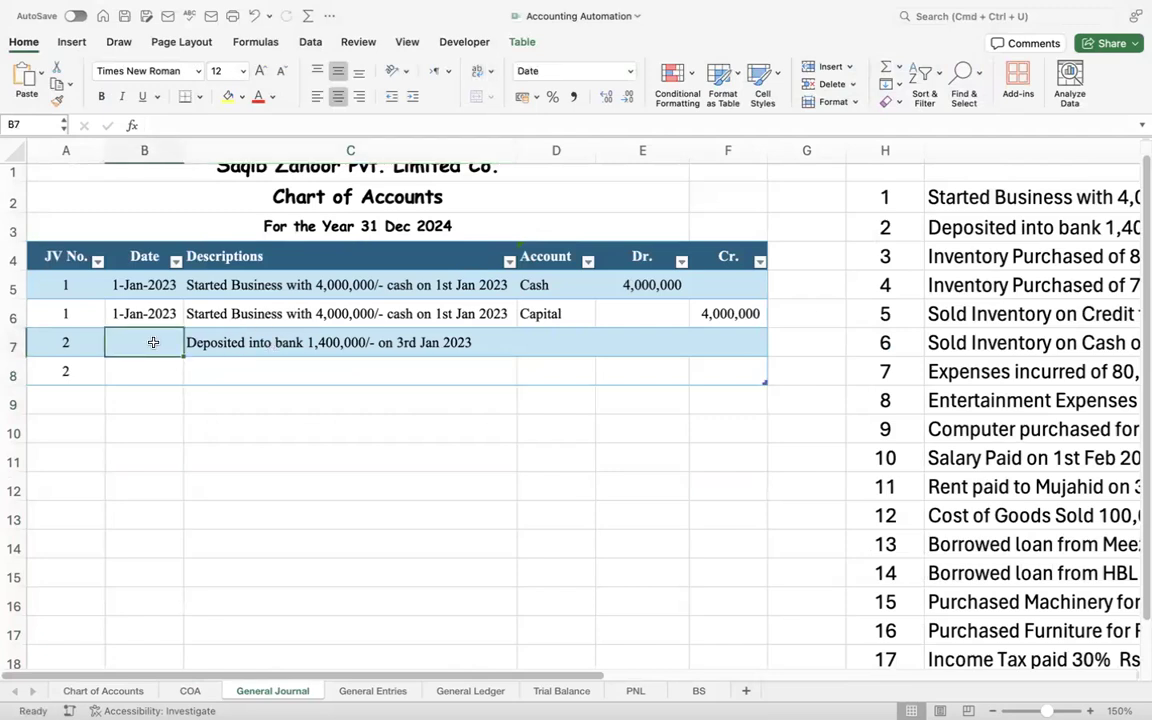
text(3/1/2023)
key(Return)
- Record Bank as the account in D7 with a debit of 1,400,000
key(Up)
key(Right)
key(Right)
key(Right)
key(Left)
text(Bank)
key(Tab)
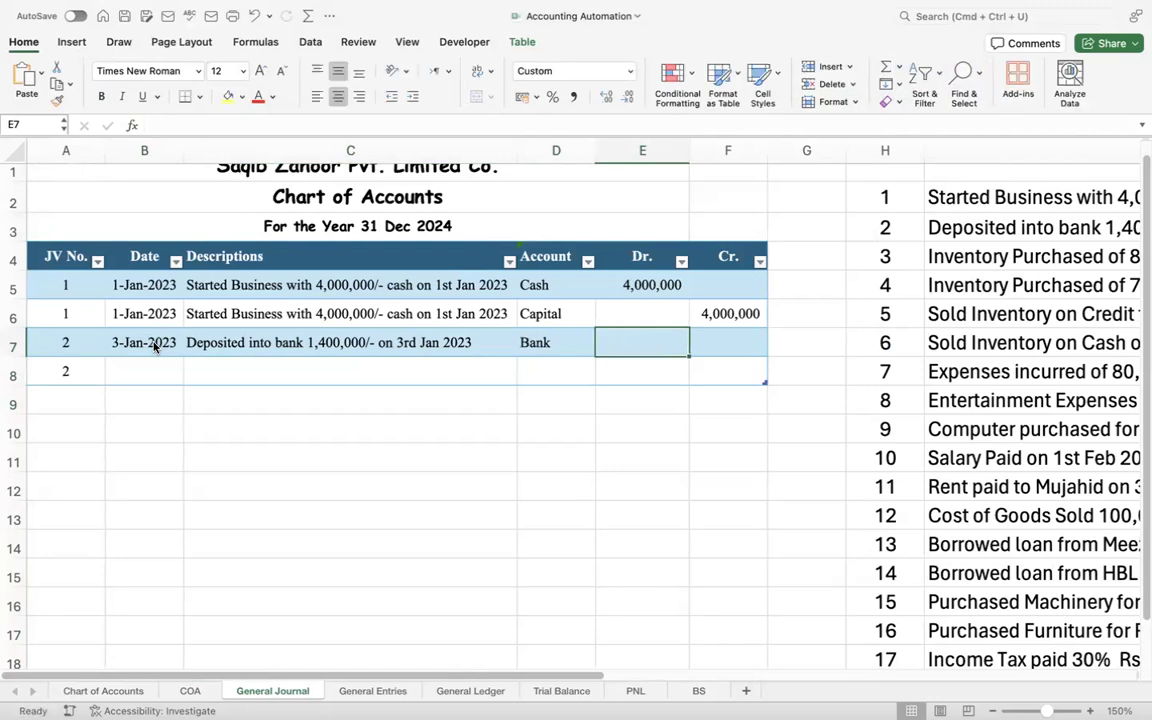
text(1,4)
text(00,000)
key(Return)
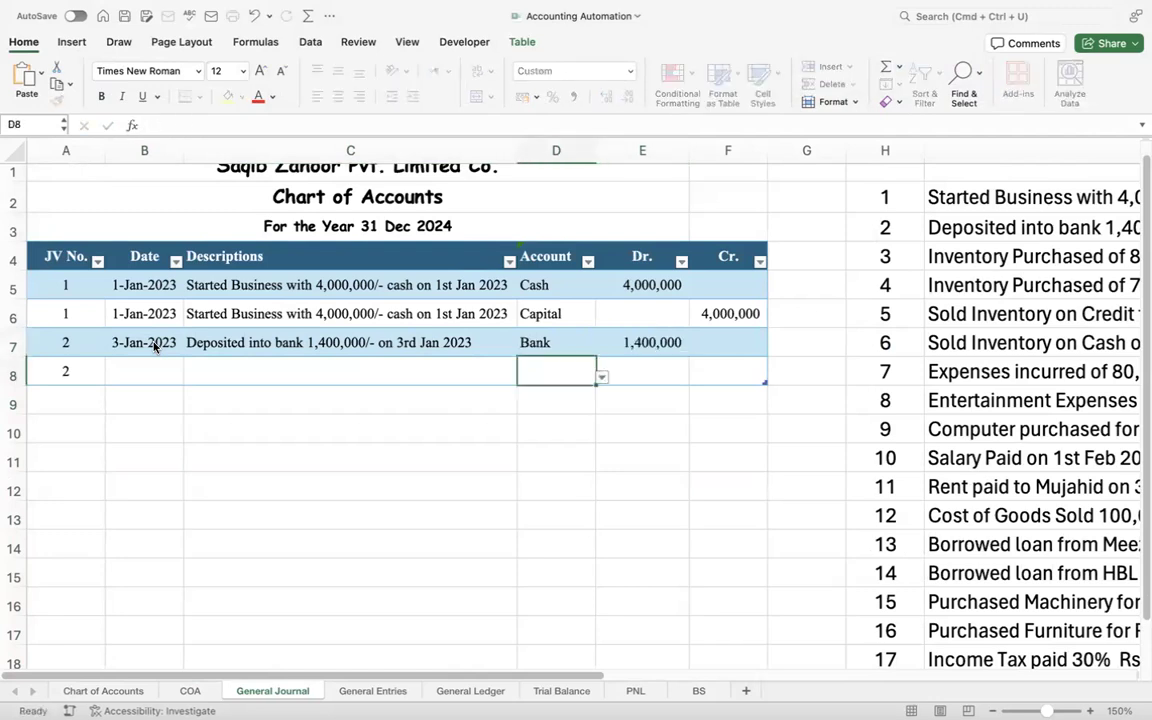
- Fill the date and description of the first JV 2 line down into B8 and C8
key(Left)
key(Left)
key(ctrl+d)
key(Right)
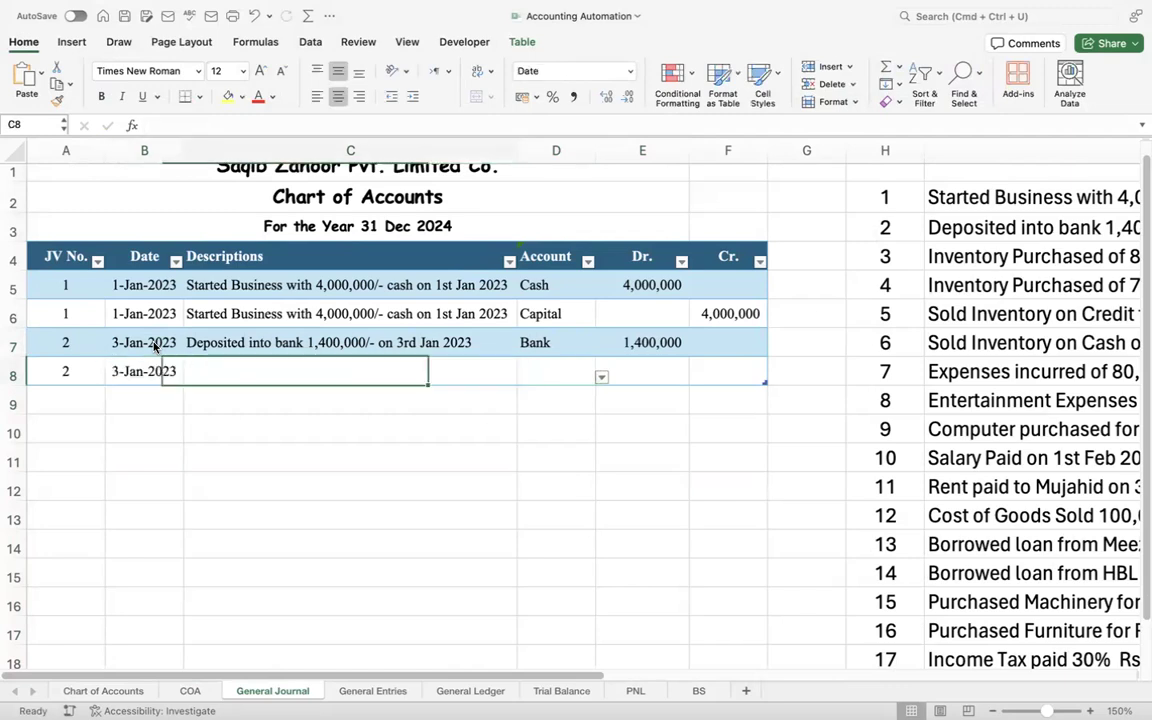
key(ctrl+d)
- Record Cash as the account in D8 with a credit of 1,400,000
key(Right)
text(C)
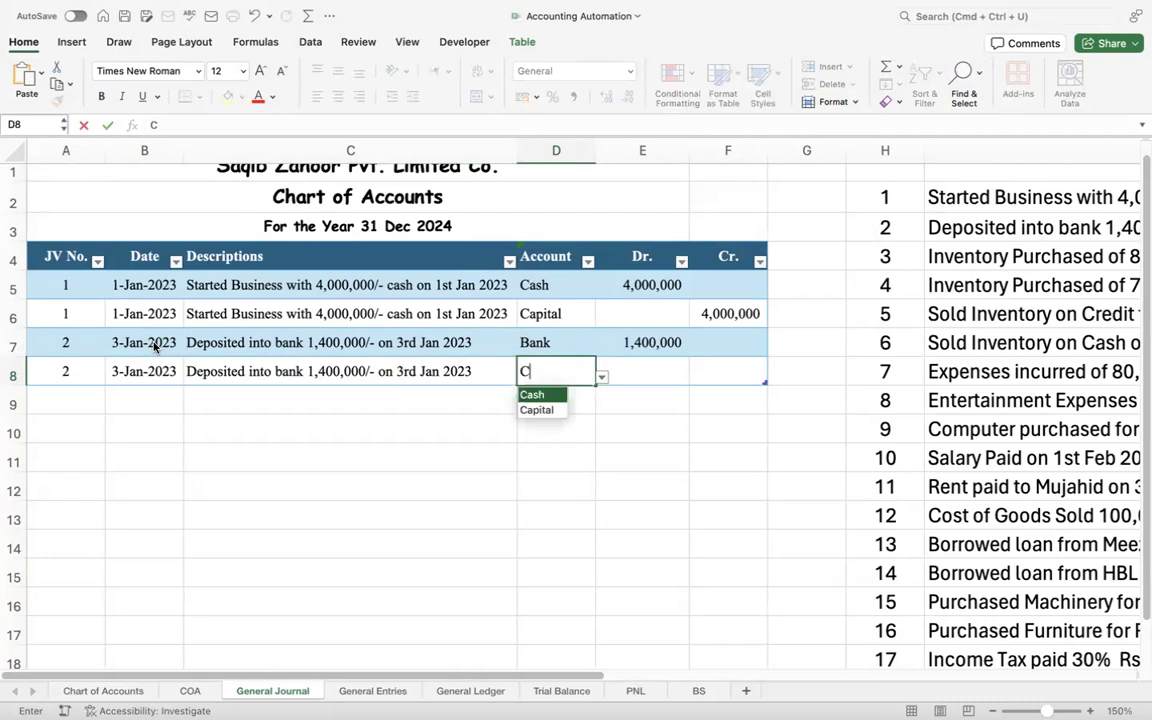
key(Tab)
key(Tab)
text(1,400)
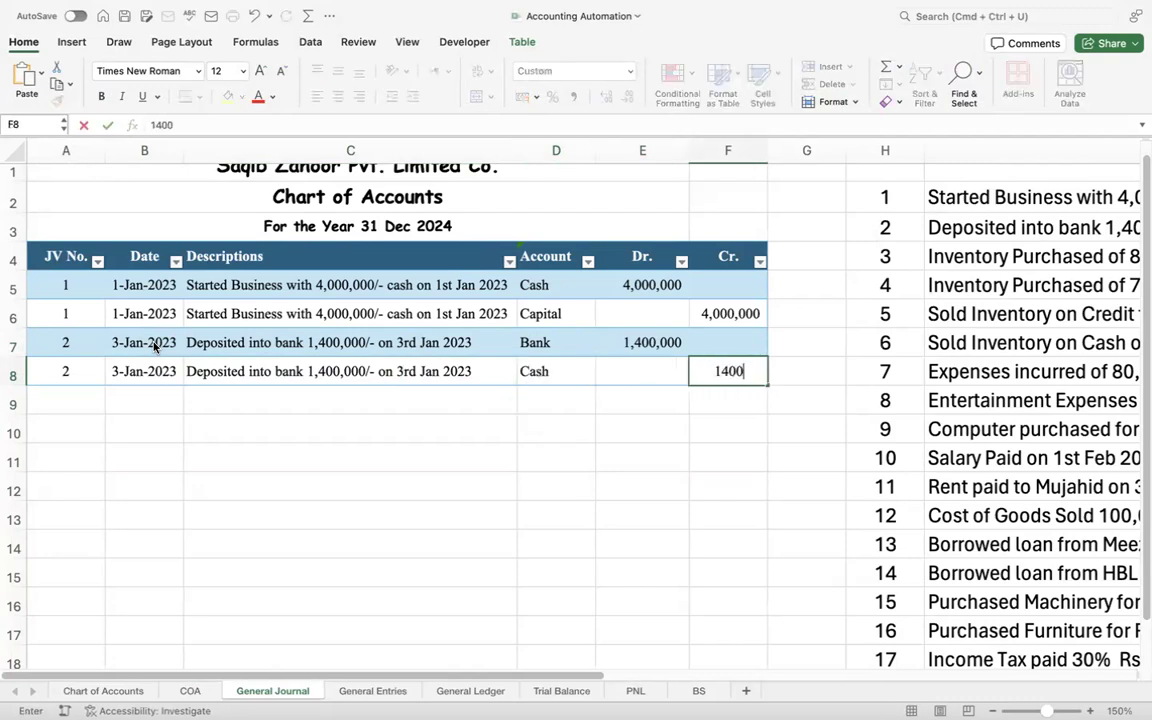
text(,000)
key(Return)
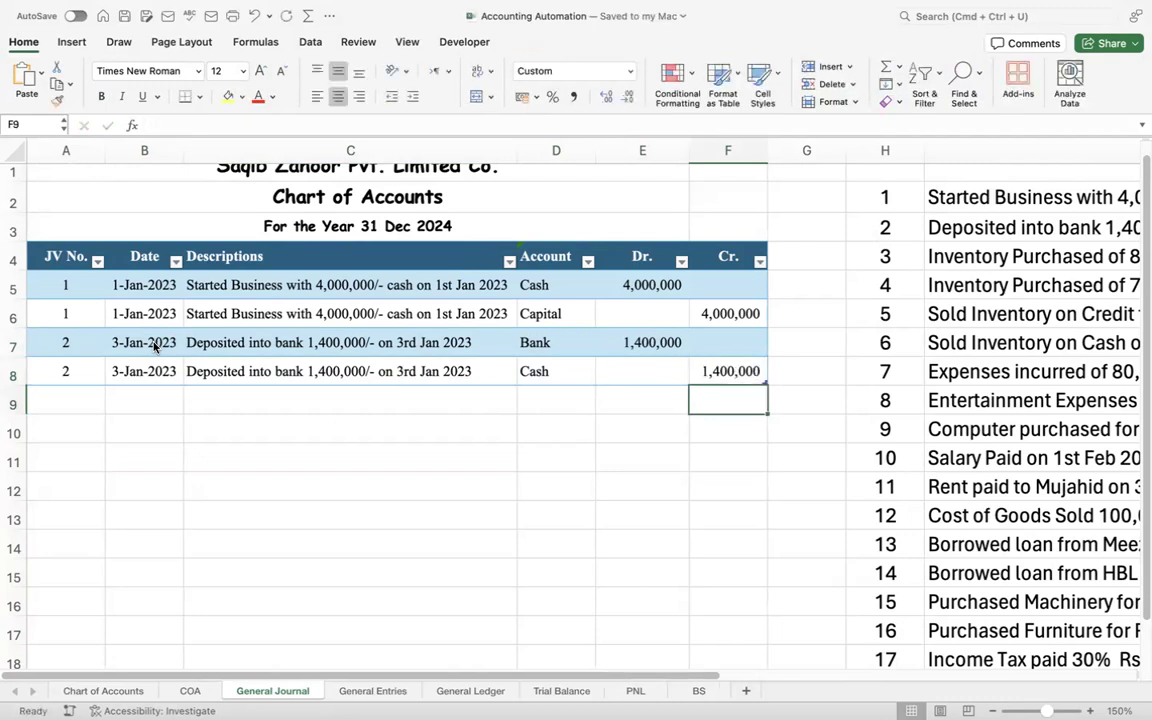
- Copy the text "Inventory Purchased of 800,000 on credit from Mansa Group of Co. on 9th Jan 2024" of transaction 3 from I4
click(957, 257)
scroll(957, 257, right, 6)
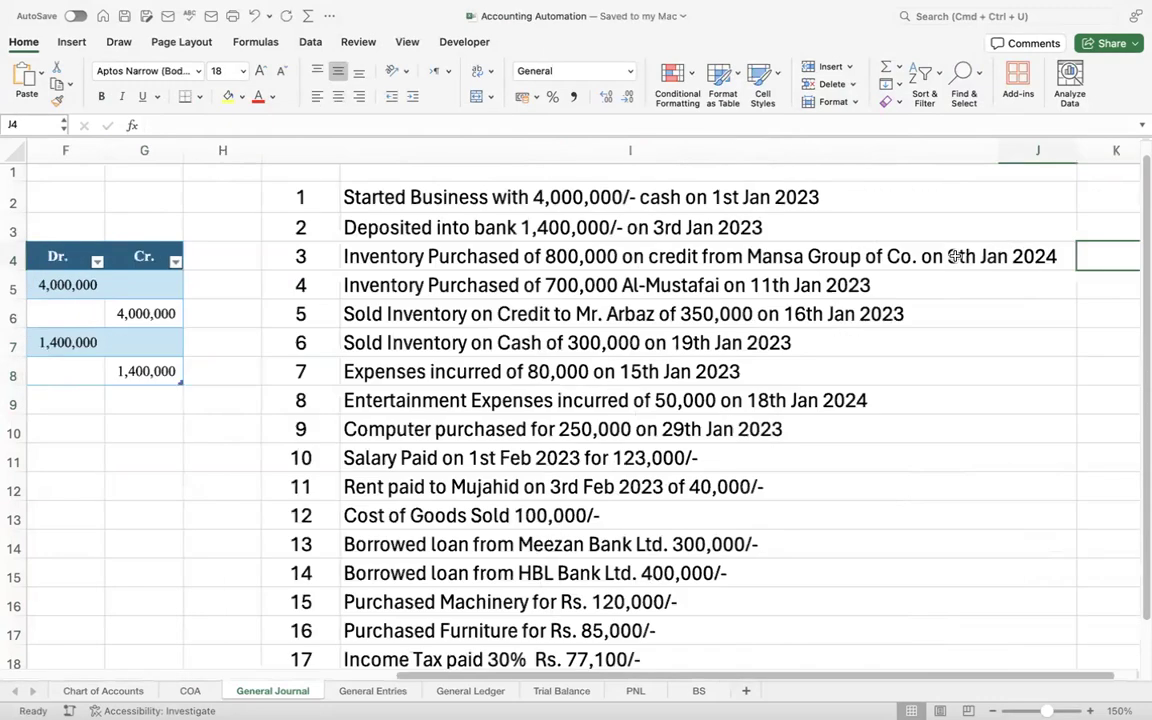
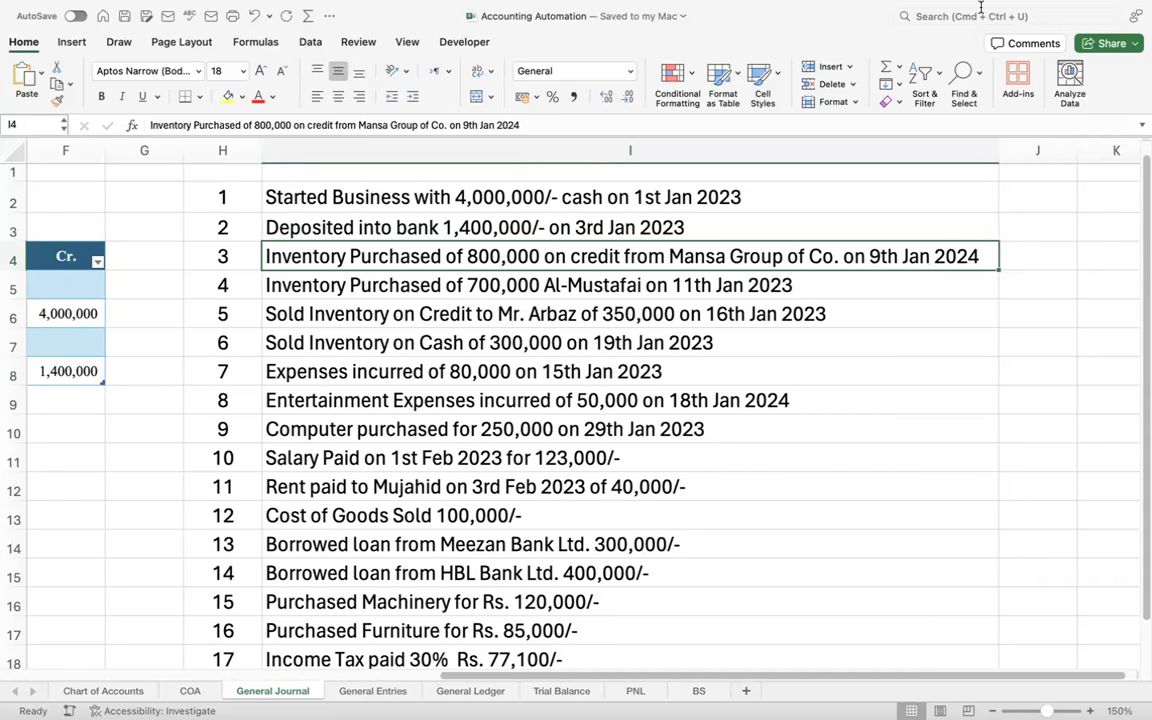
drag(524, 124, 294, 128)
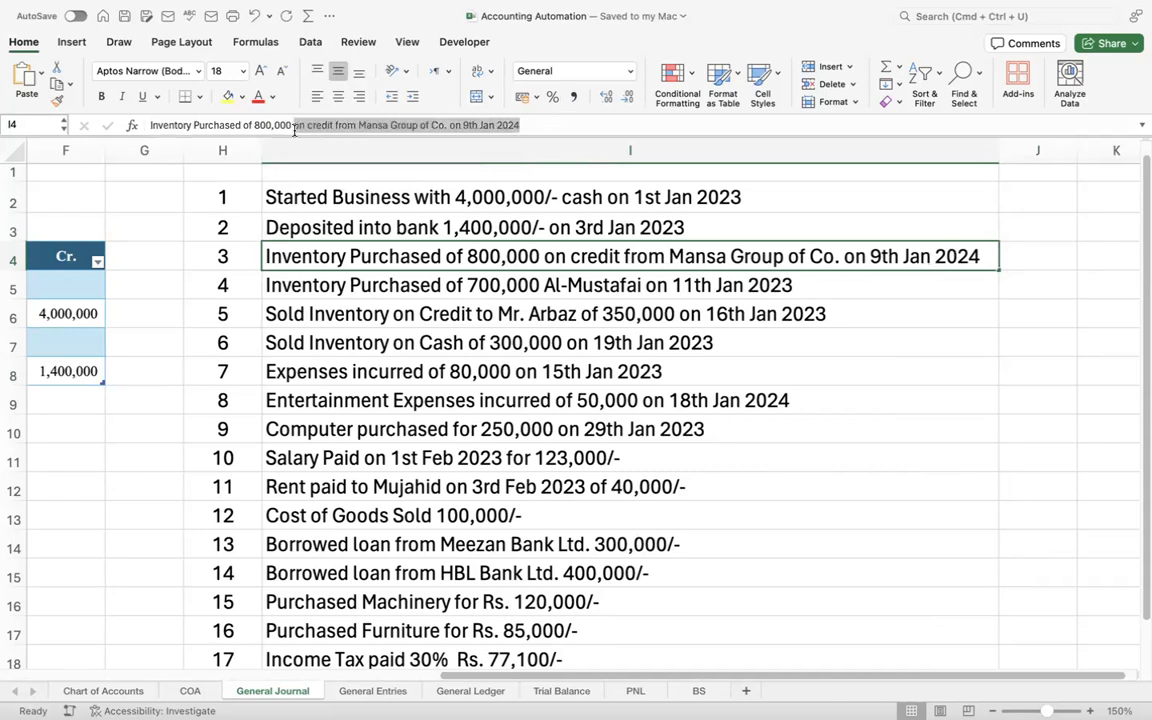
key(super+a)
key(super+c)
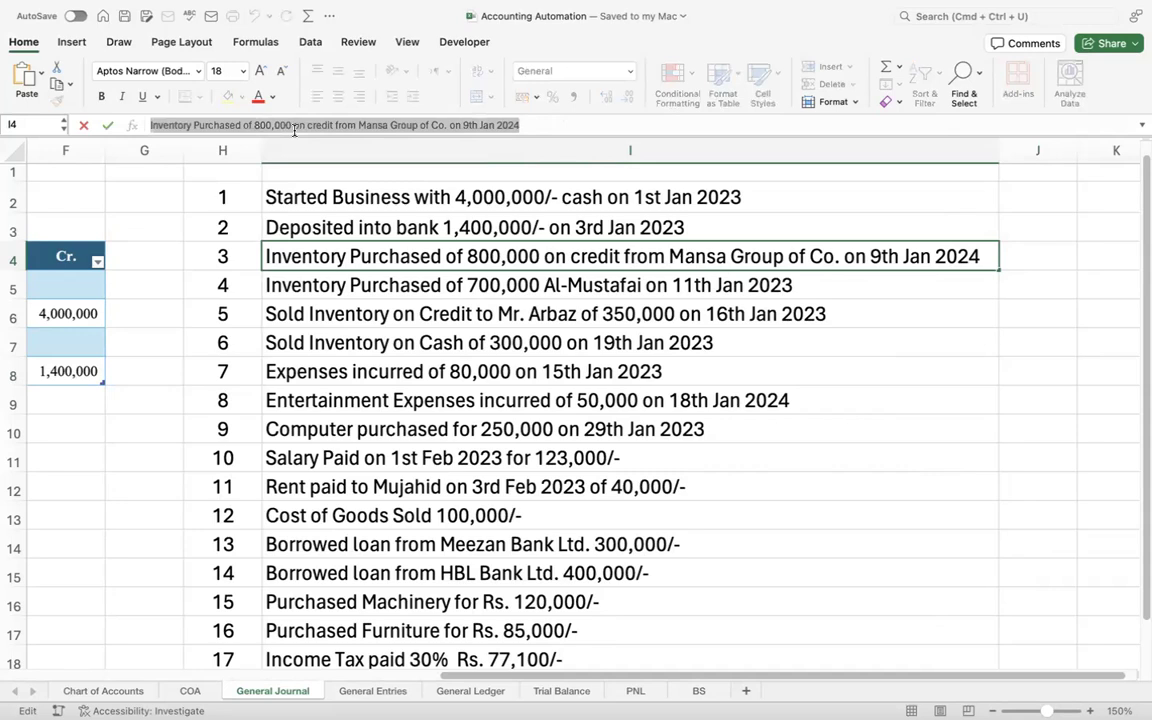
- Paste the copied transaction 3 text as the description of a new journal line in C9
click(149, 342)
key(Left)
key(Left)
key(Left)
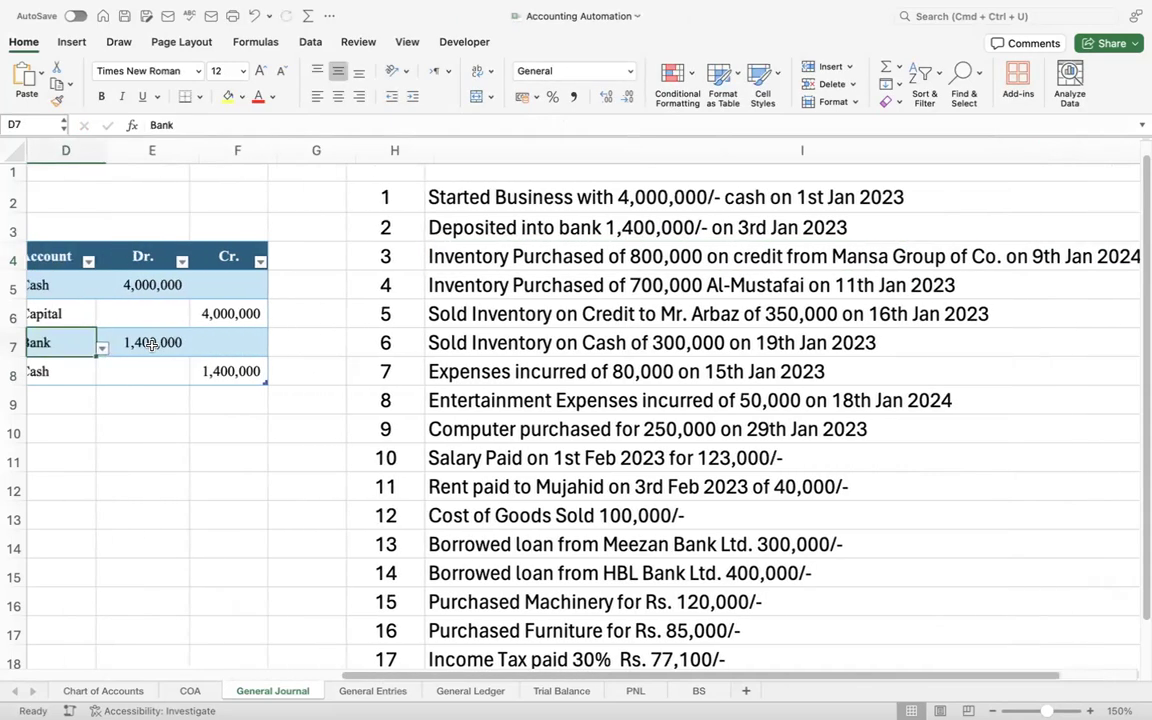
key(Left)
key(Left)
key(Left)
key(Down)
key(Down)
key(Right)
key(Right)
key(Right)
double_click(240, 405)
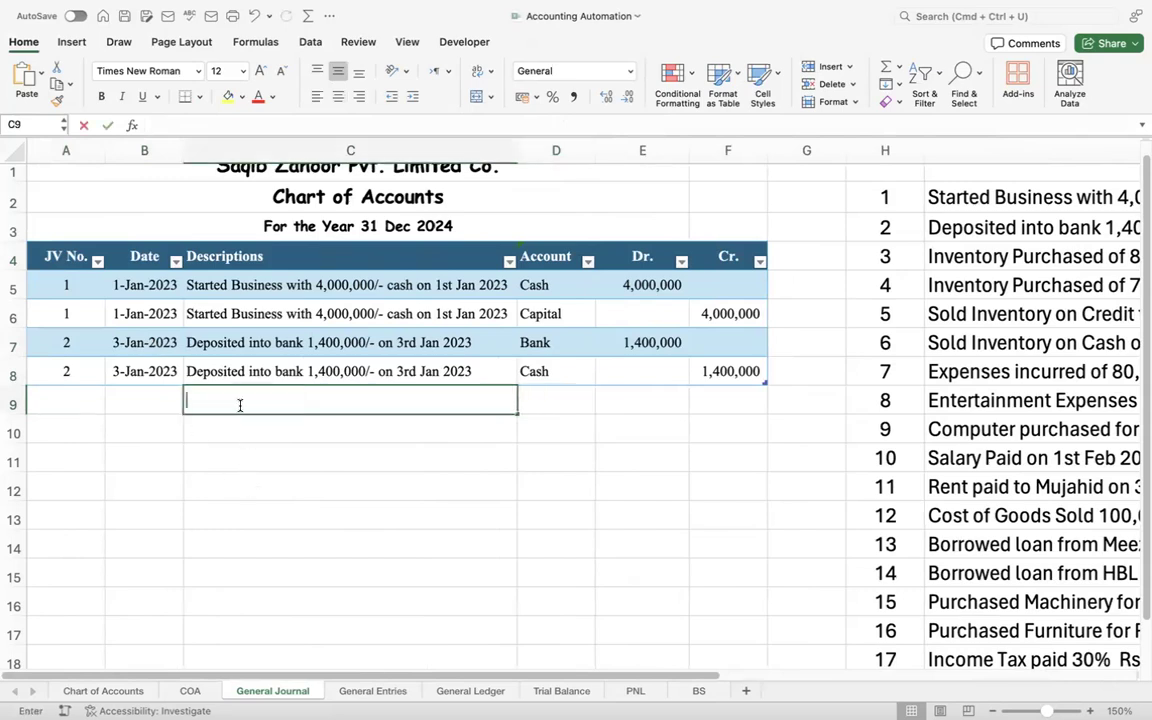
key(super+v)
key(Return)
key(Up)
key(Left)
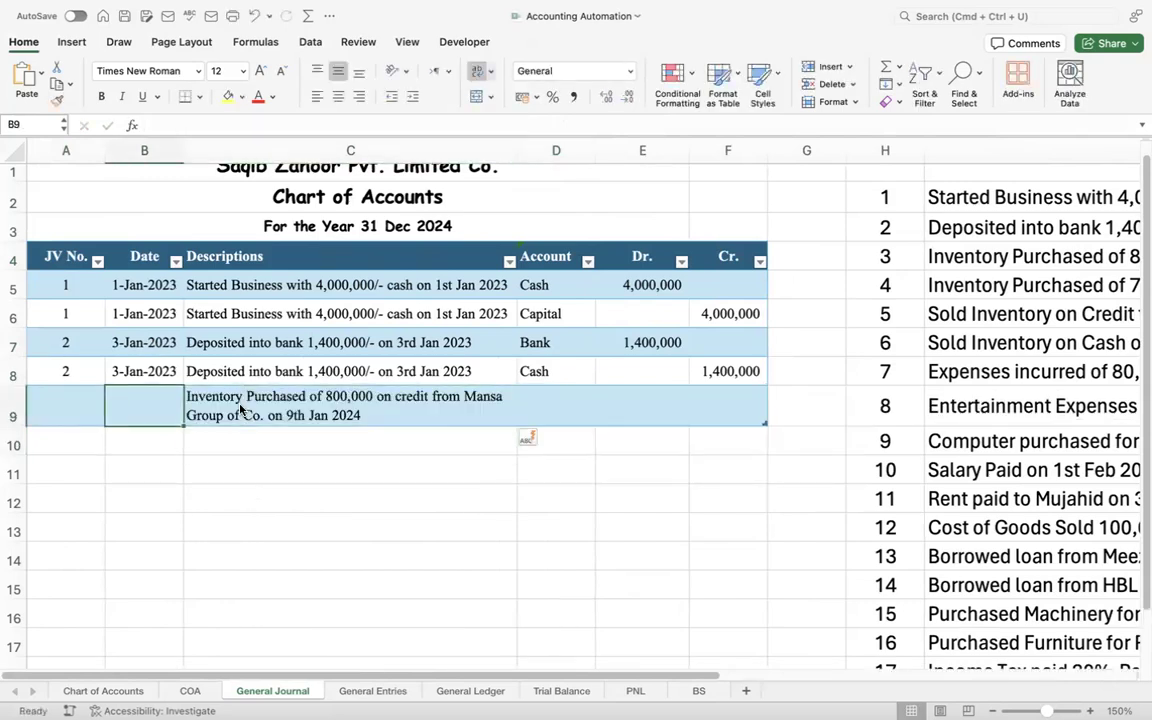
key(Left)
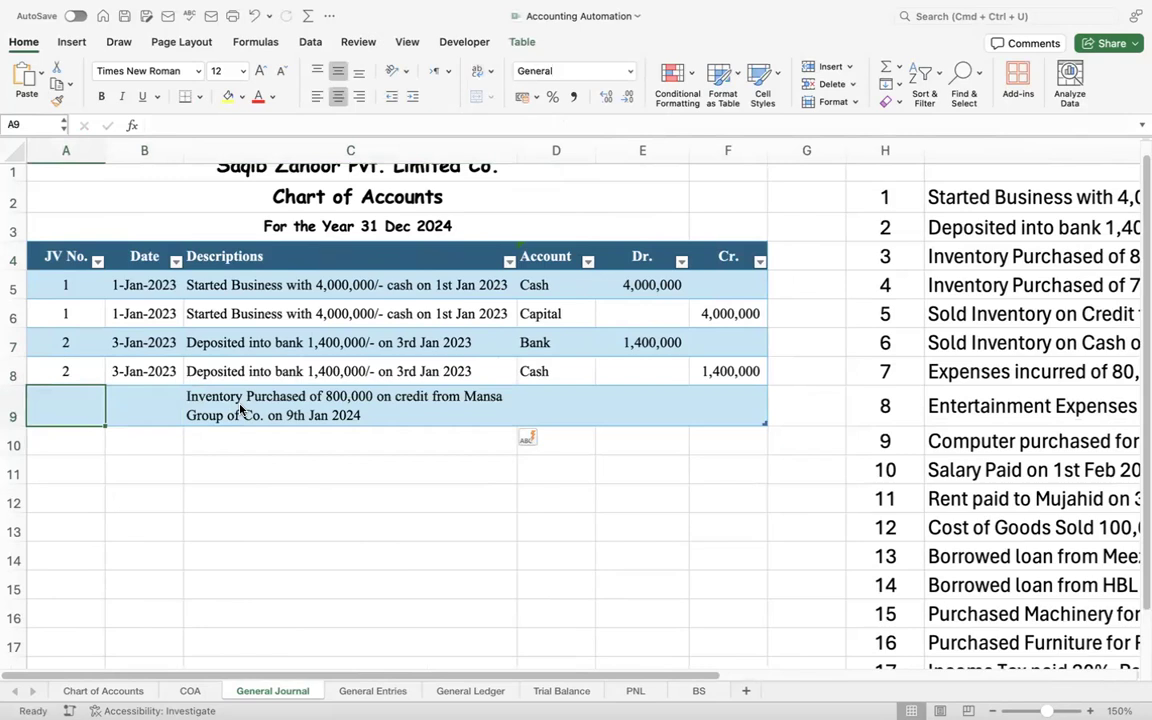
text(9/1/23)
key(Return)
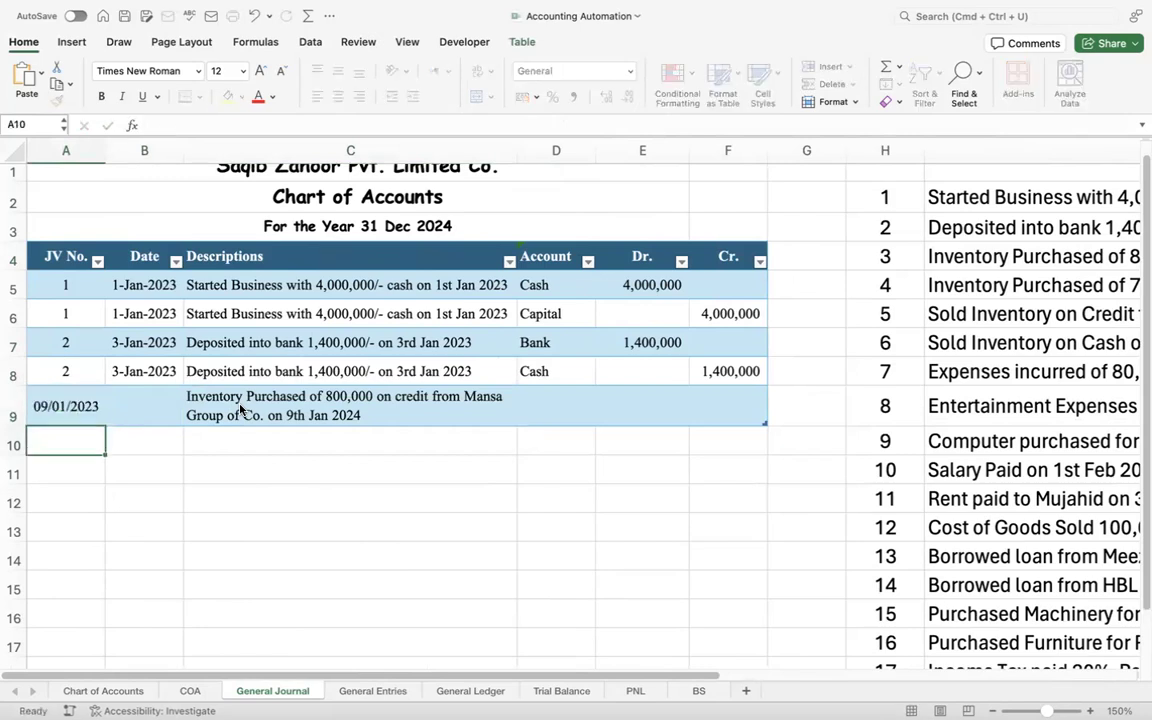
key(Up)
key(Right)
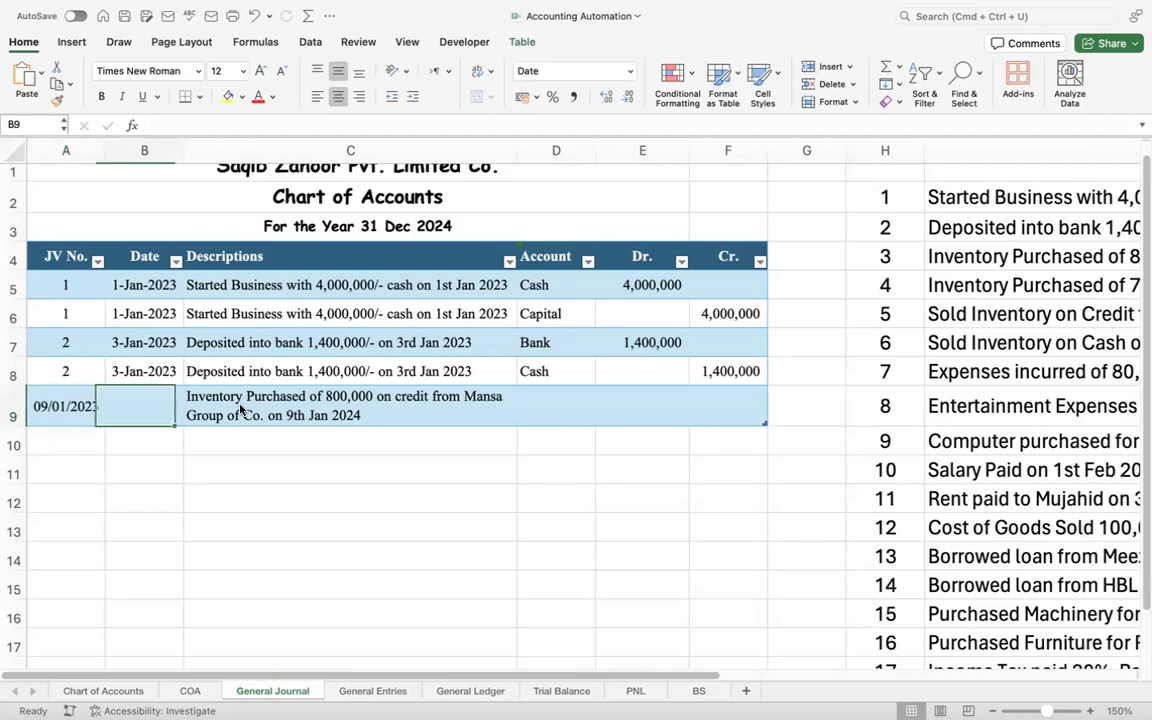
key(Left)
text(2)
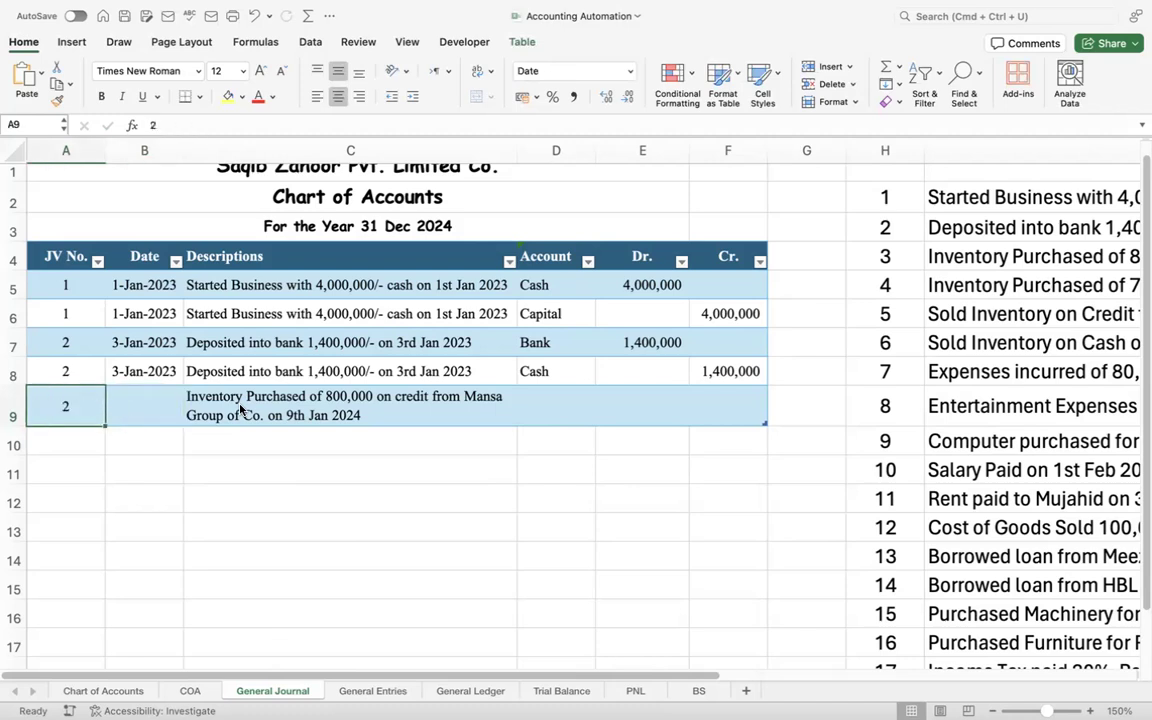
key(BackSpace)
- Number the new journal line and an added line below it as JV No. 3 in A9 and A10
text(3)
key(Return)
text(3)
key(ctrl+Return)
- Enter the date 9/1/2023 in B9 and fill it down to B10
key(Up)
key(Right)
text(9/1/2023)
key(Return)
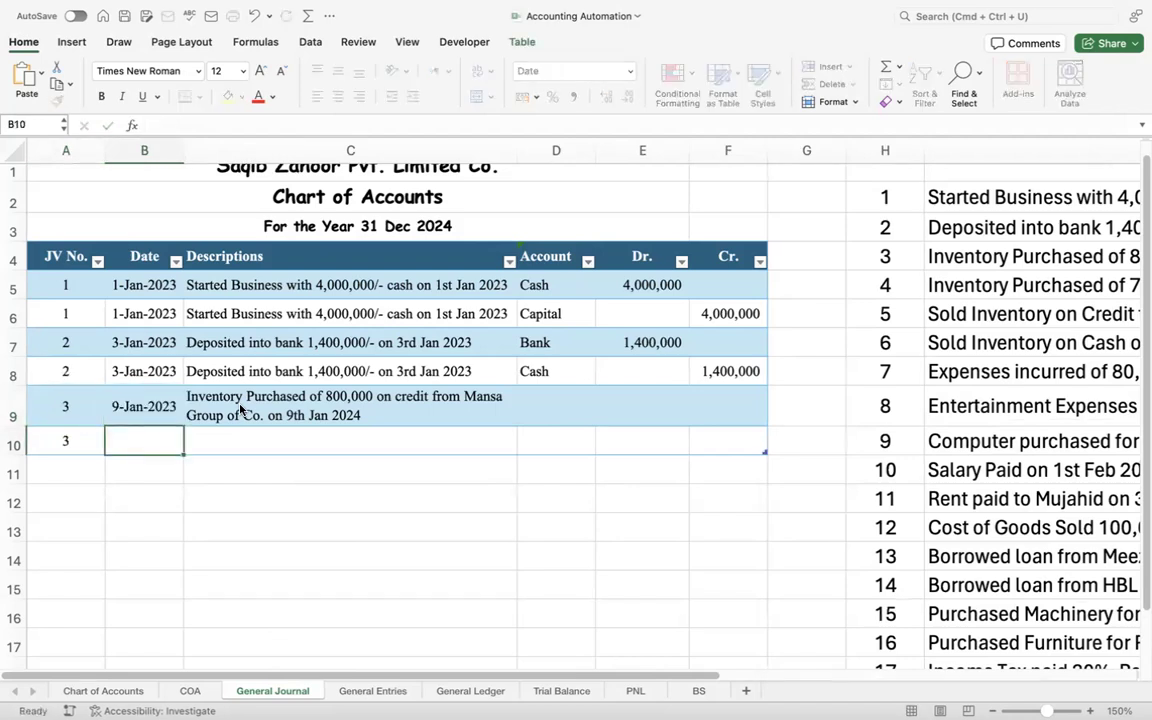
key(ctrl+d)
- Fill the inventory purchase description from C9 down into C10
key(Up)
key(Right)
key(Right)
key(Down)
key(Left)
key(ctrl+d)
key(Right)
key(Up)
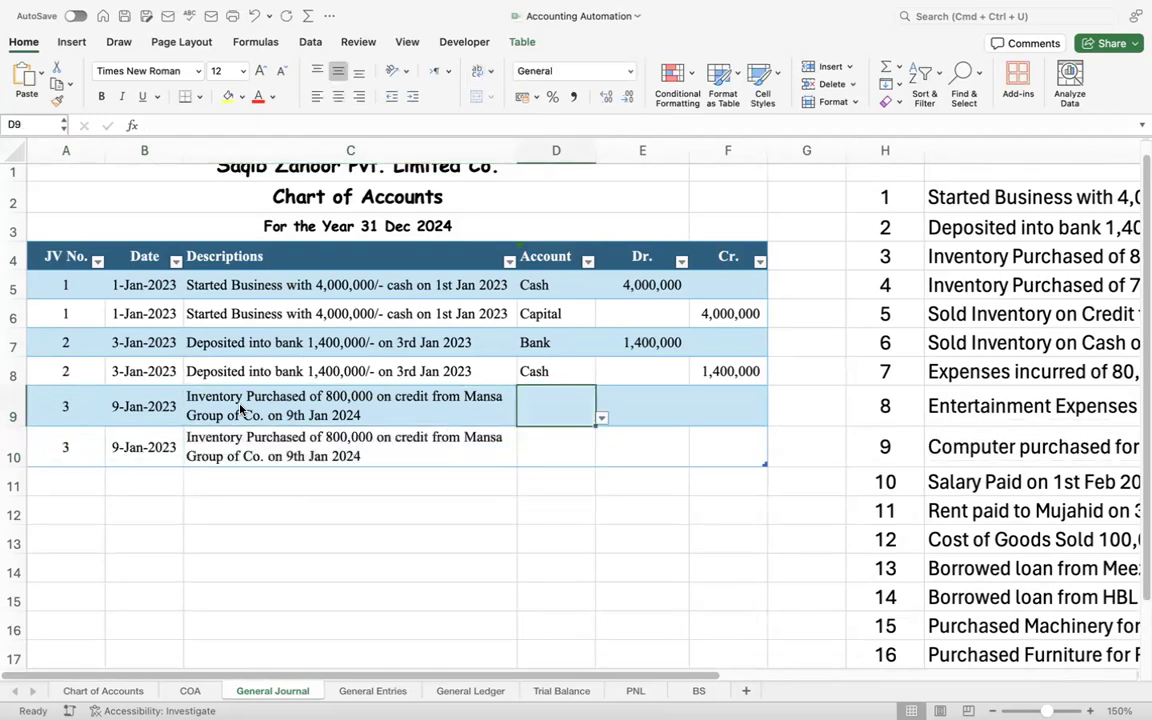
text(In)
key(Escape)
- Add Inventory as a new individual account in D8 of the COA sheet
click(191, 693)
click(597, 273)
key(super+Up)
key(Up)
key(Up)
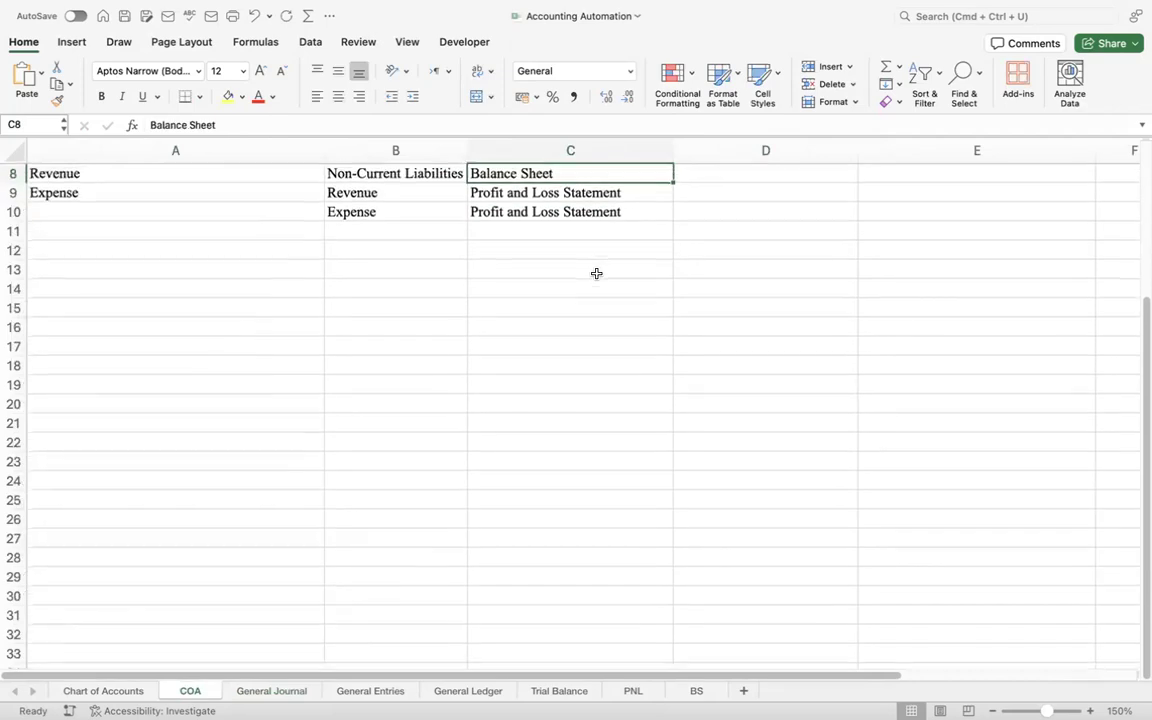
key(Up)
key(Up)
key(Up)
key(Up)
key(Up)
key(Up)
key(Up)
key(Right)
key(Down)
key(Down)
key(Down)
key(Down)
key(Down)
key(Down)
key(Down)
text(Inven)
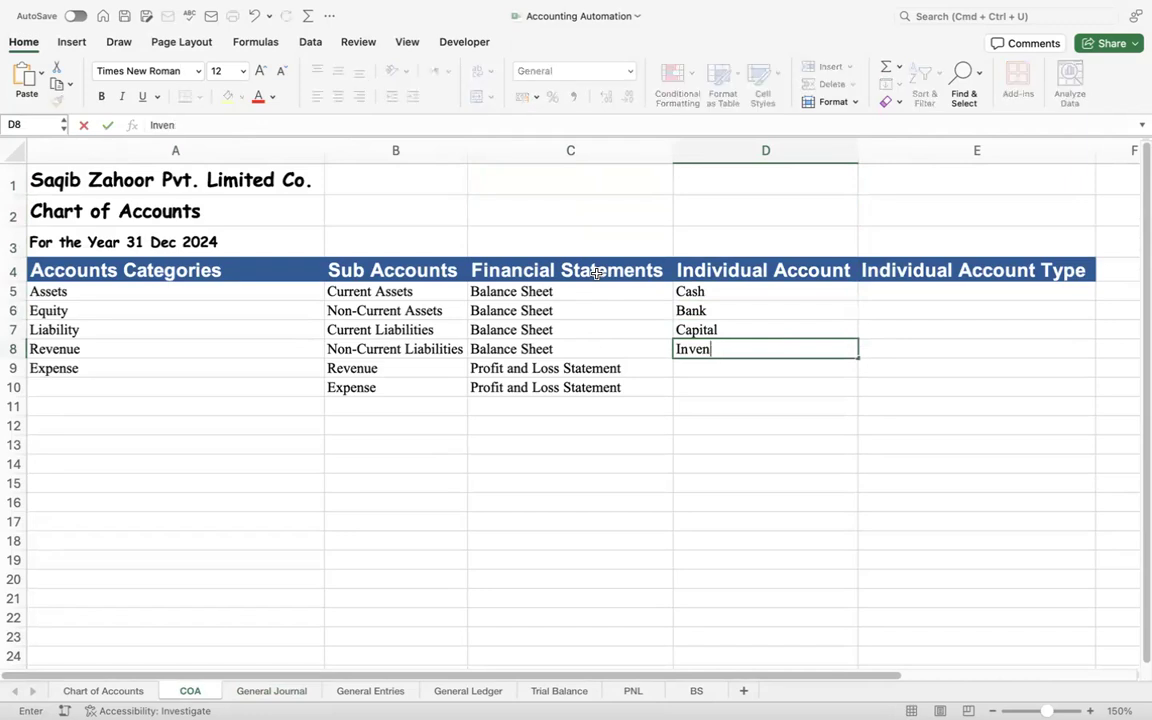
text(tory)
key(Return)
key(Up)
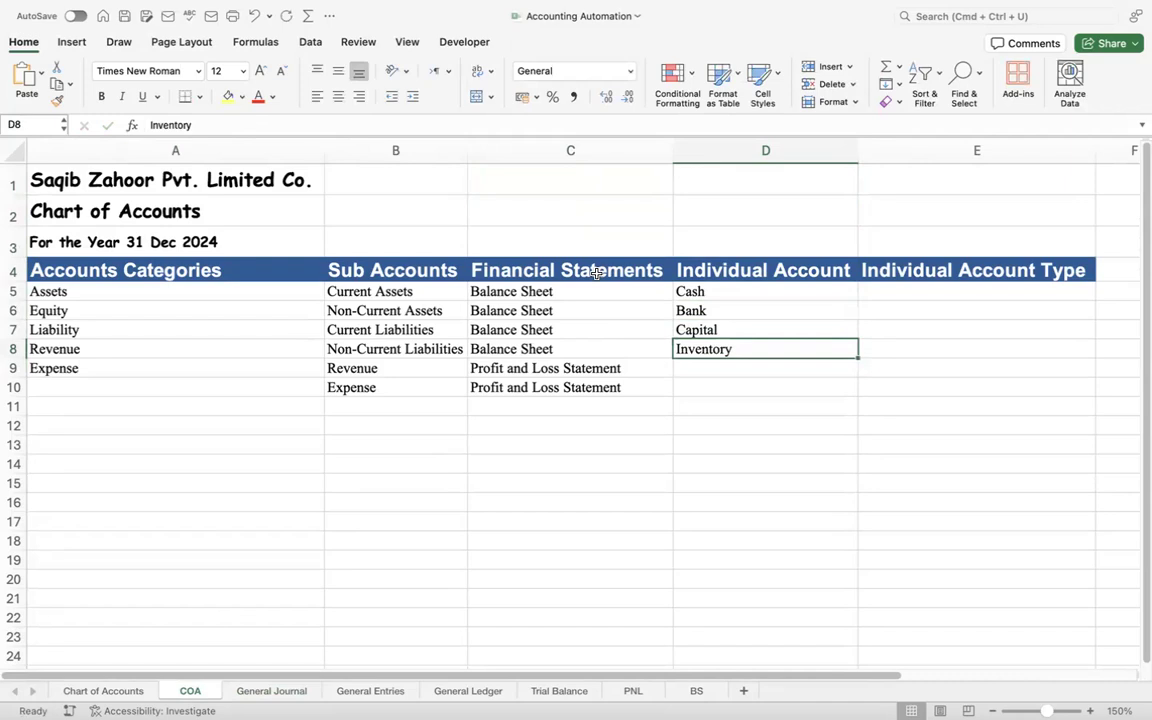
key(Up)
key(Up)
key(Up)
text(d)
key(Tab)
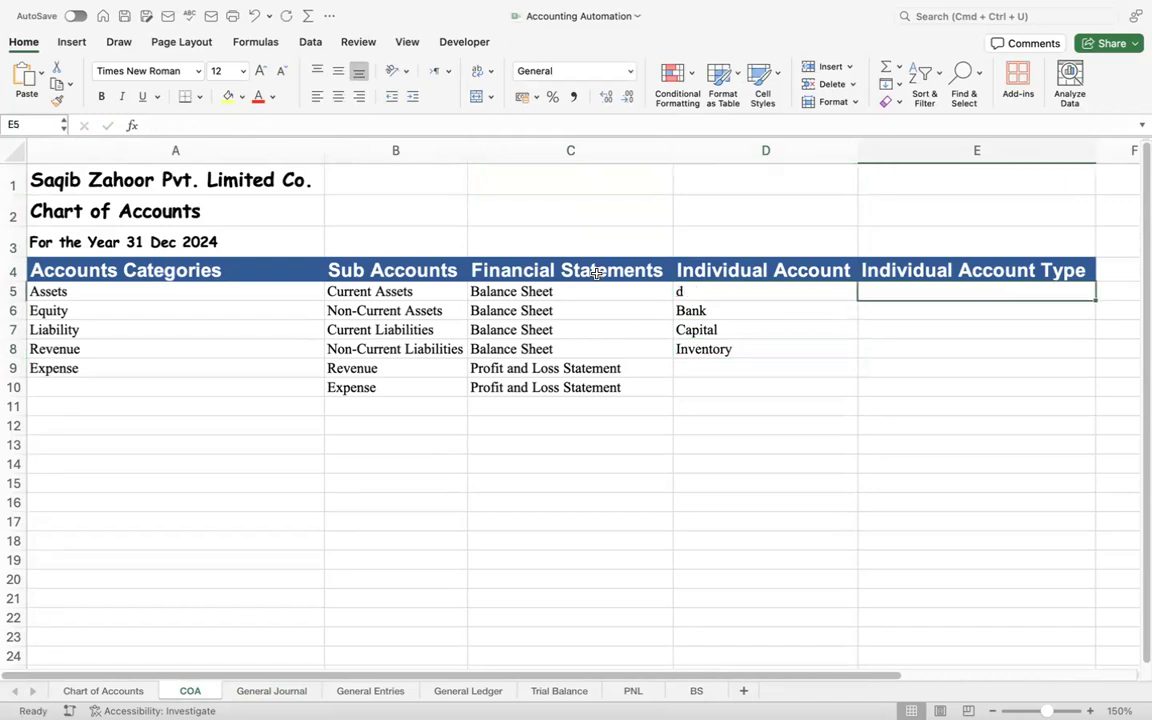
key(super+z)
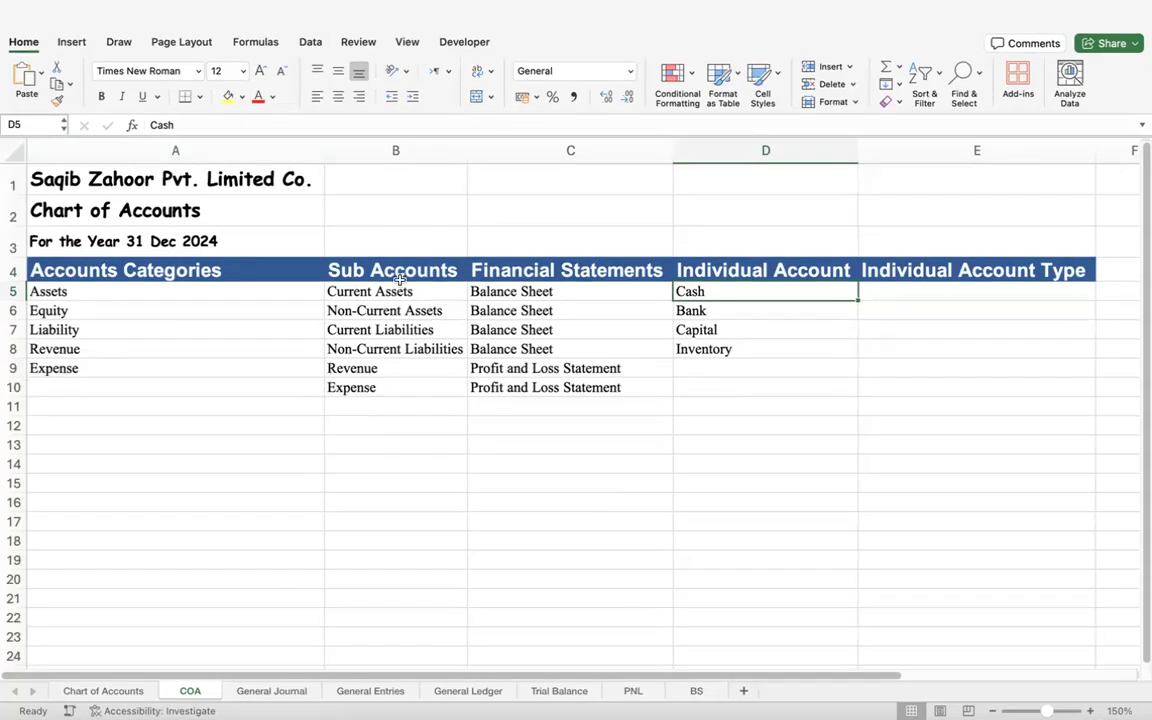
- Copy the text Current Assets from B5 and paste it as the account type of Cash and Bank in E5 and E6
key(Left)
key(Left)
drag(264, 122, 35, 110)
key(super+c)
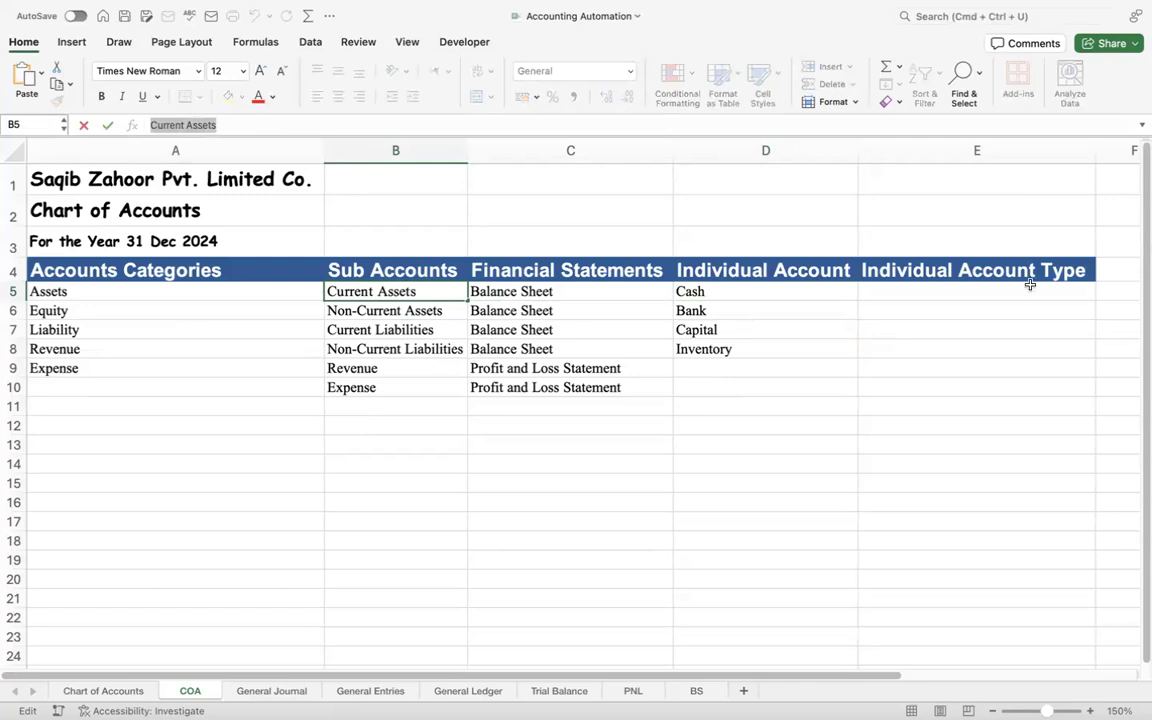
click(798, 302)
key(Up)
key(Right)
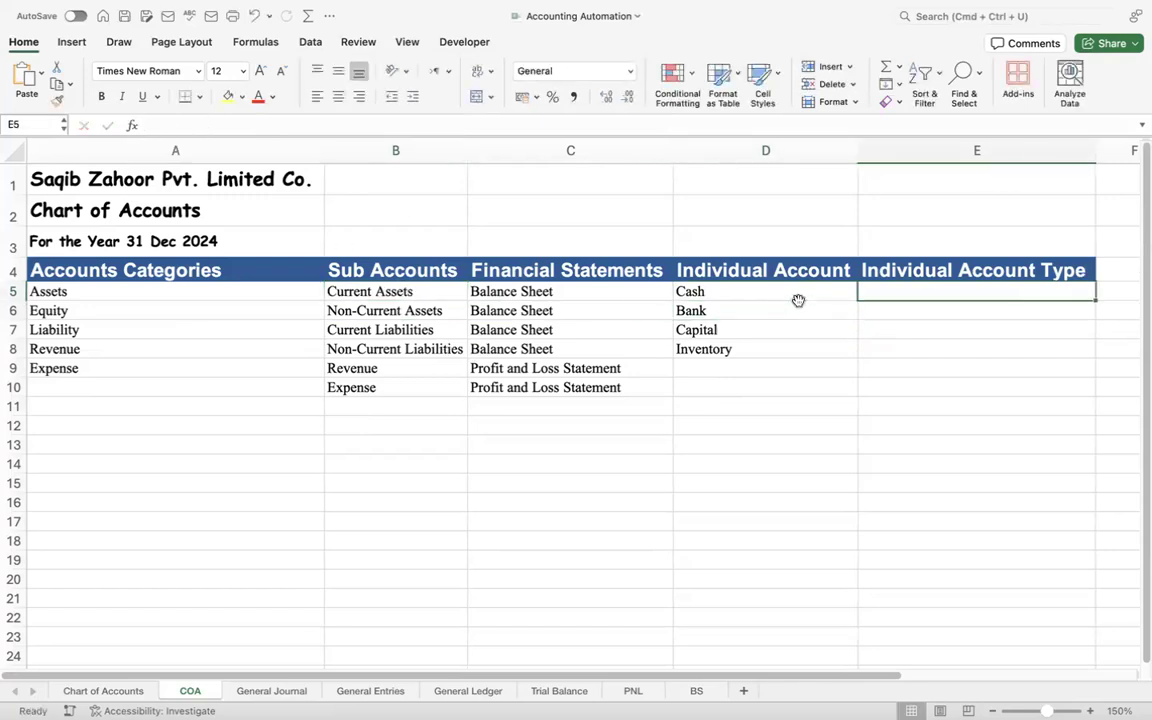
key(super+v)
key(Down)
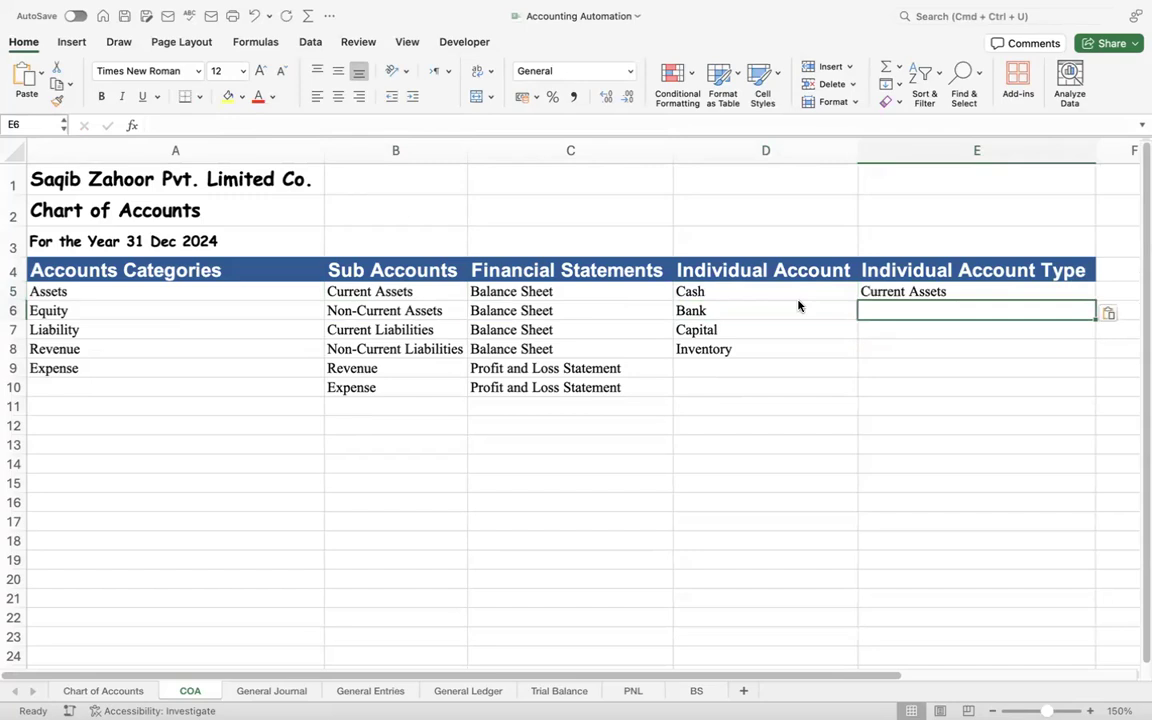
key(super+v)
key(Down)
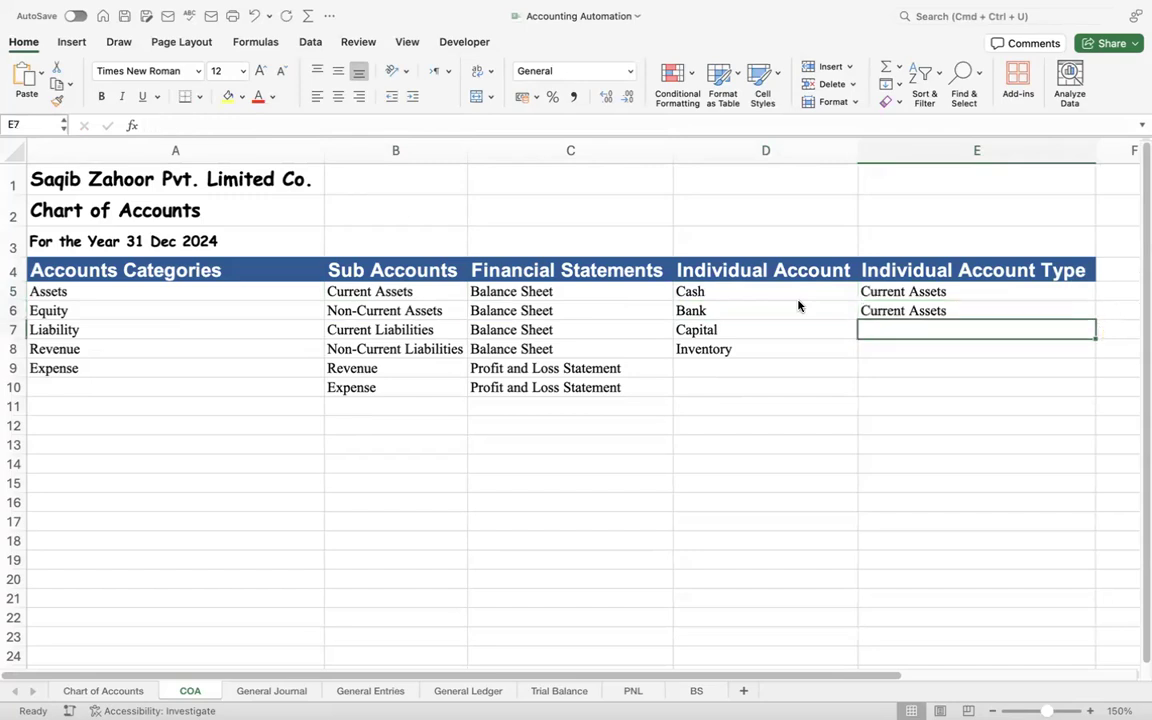
- Move the Revenue and Expense sub accounts down one row from B9:B10 to B10:B11
text(E)
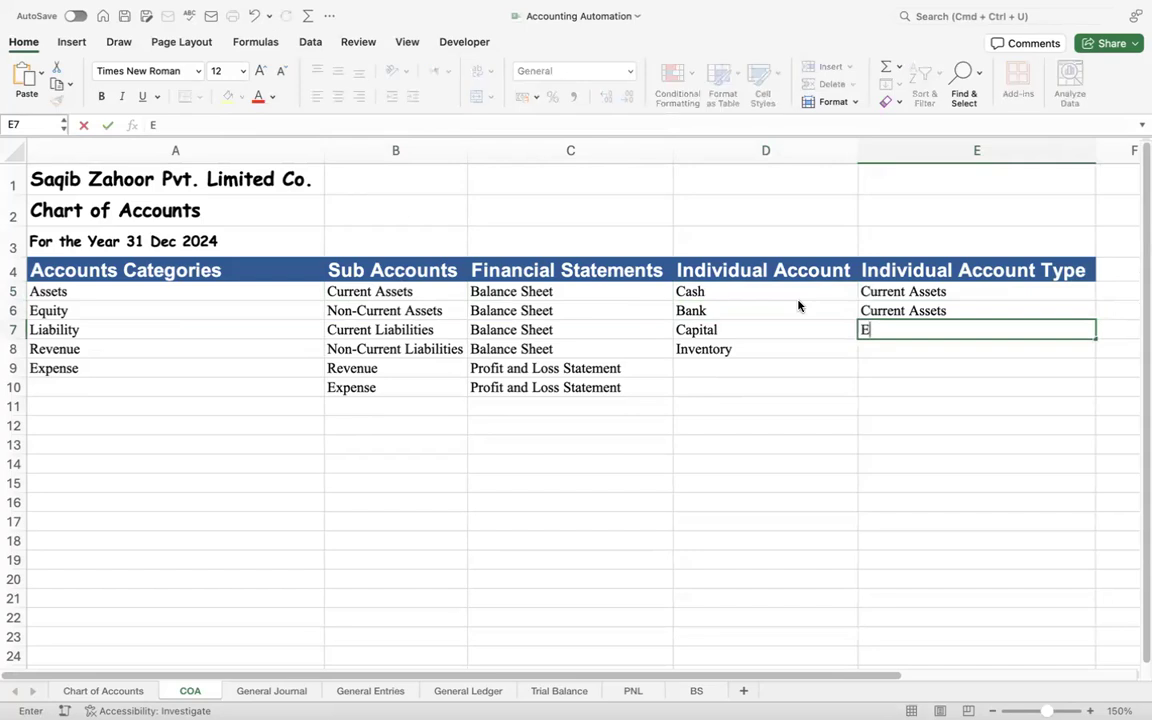
key(Escape)
key(Left)
key(Left)
key(Left)
key(Left)
key(Down)
key(Down)
key(Right)
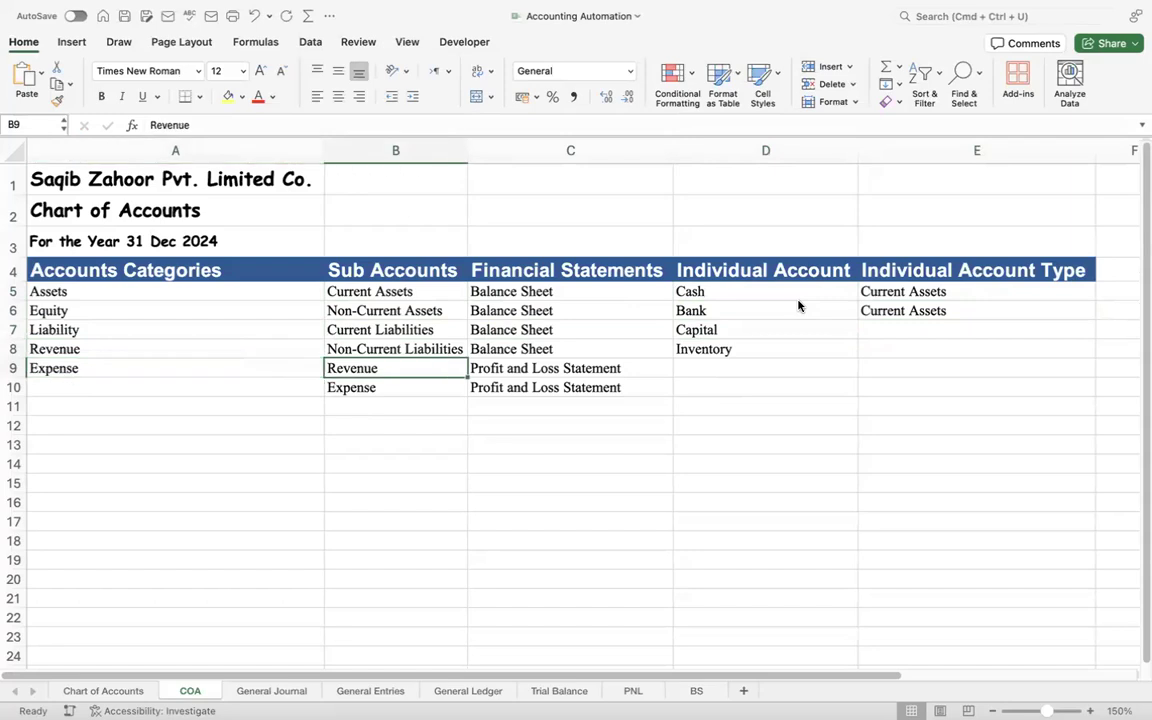
key(shift+Down)
key(super+x)
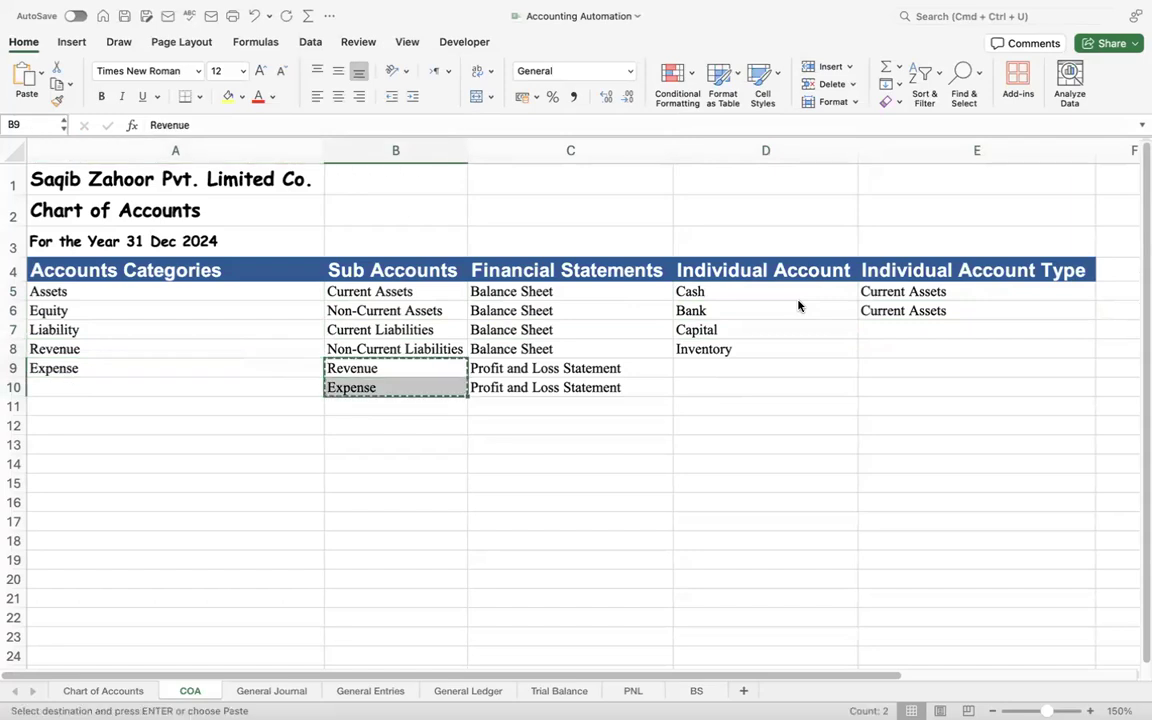
key(Down)
key(Return)
- Enter Equity as a sub account in the freed cell B9
key(Up)
text(Equity)
key(Return)
- Copy Equity from B9 into E7 as the account type of Capital
key(Up)
key(super+c)
key(Right)
key(Right)
key(Right)
key(Up)
key(Up)
key(Return)
- Copy Current Assets from E6 into E8 as the account type of Inventory
key(Left)
key(Right)
key(Down)
key(Left)
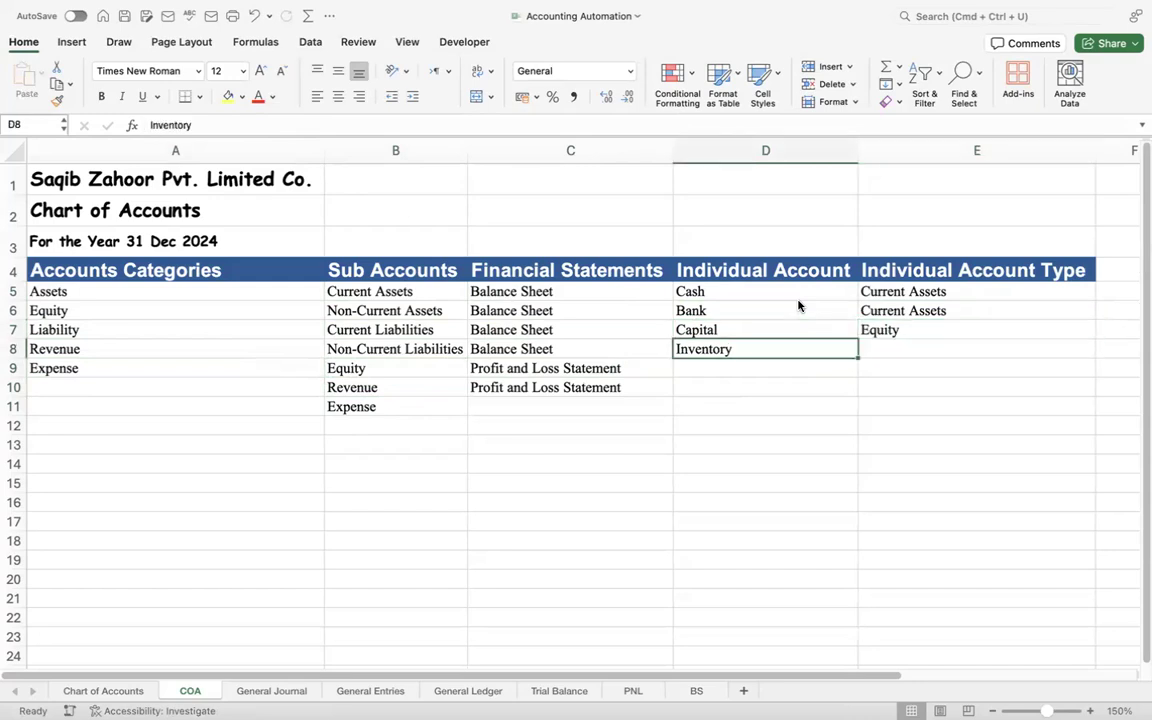
key(Right)
key(Right)
key(Up)
key(Up)
key(Left)
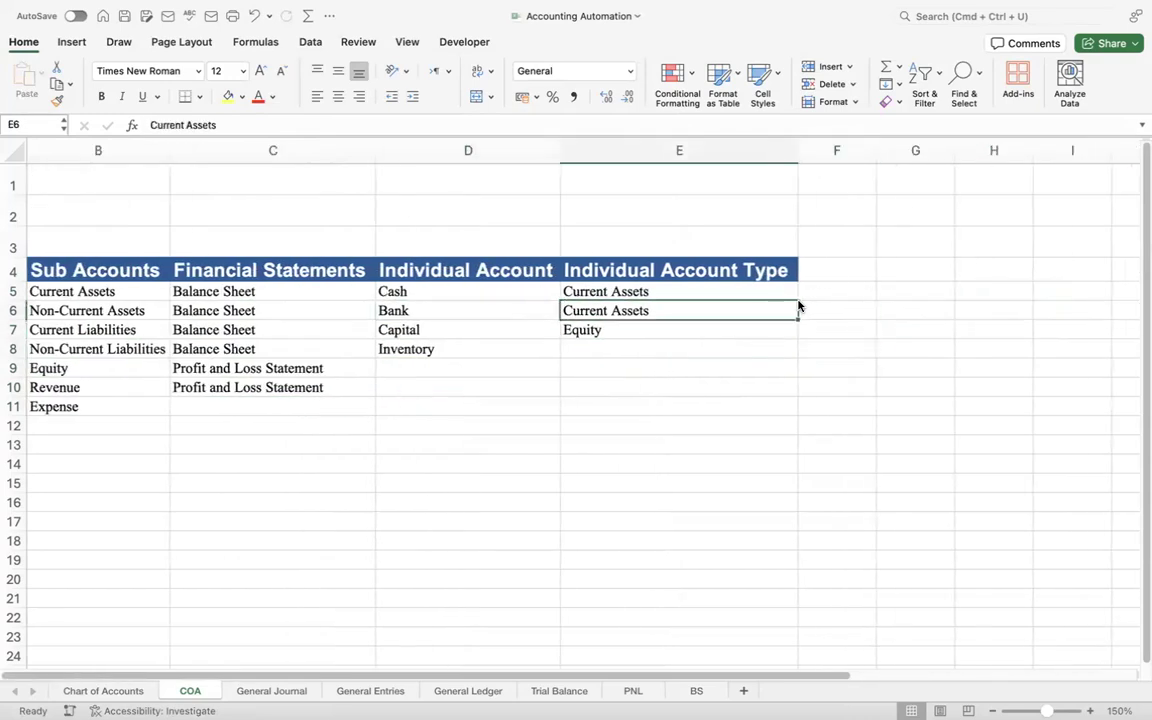
key(super+c)
key(Down)
key(Down)
key(Return)
key(Left)
key(Left)
key(Left)
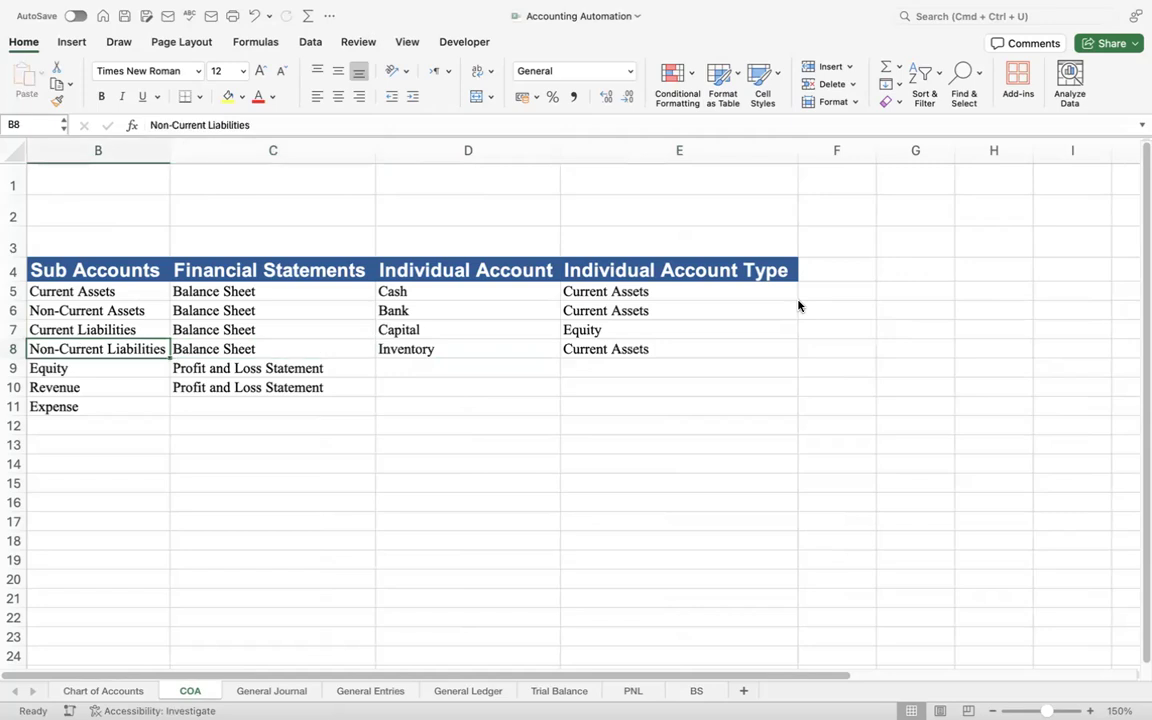
- Copy the supplier name Mansa Group from the description of JV 3 in C9 of the General Journal sheet
key(Left)
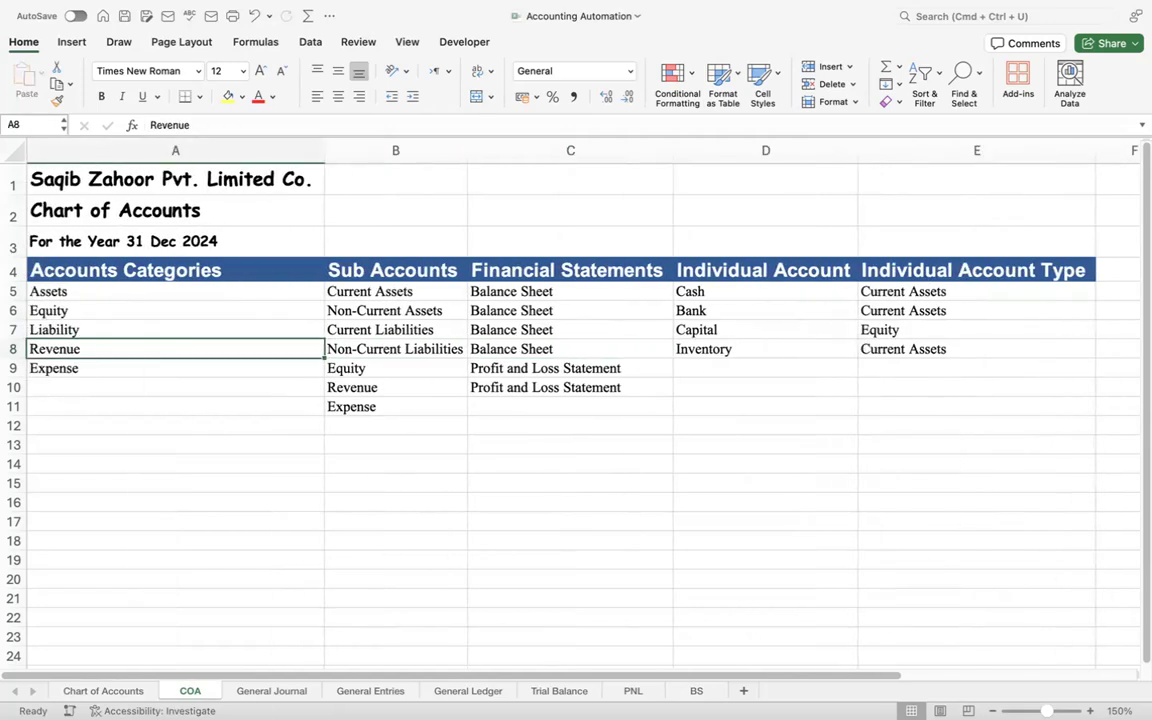
click(264, 692)
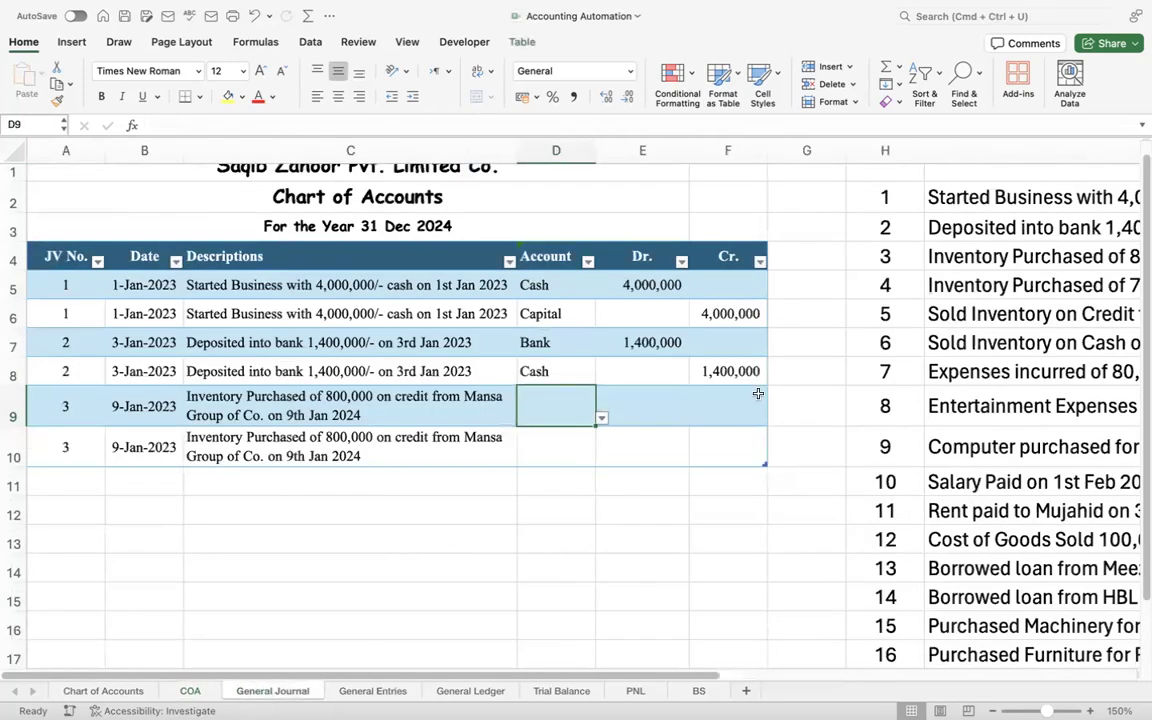
click(420, 407)
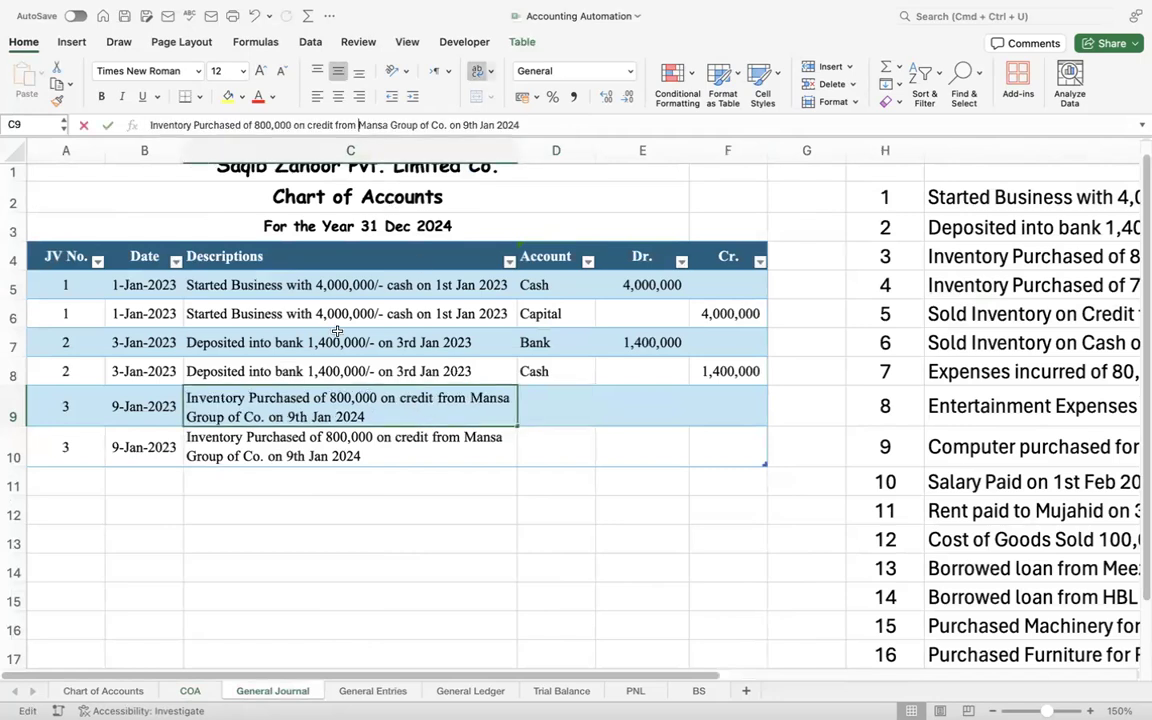
key(F2)
key(shift+Right)
key(shift+Right)
key(shift+Right)
key(shift+Right)
key(shift+Right)
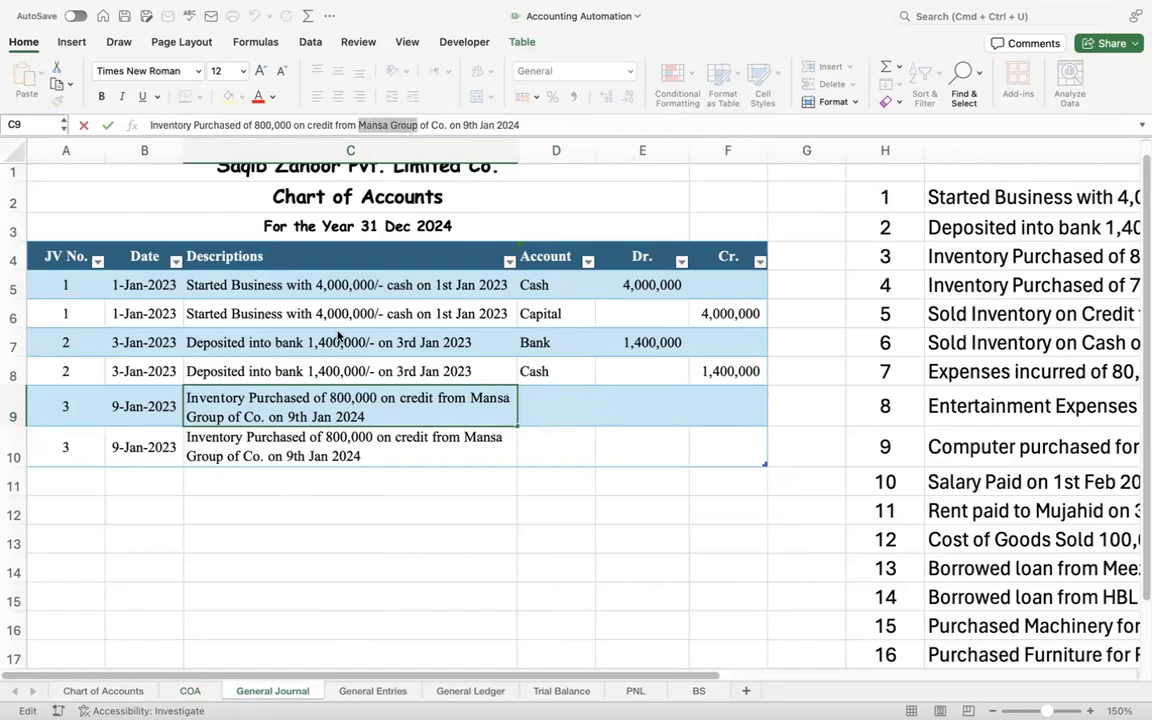
key(Escape)
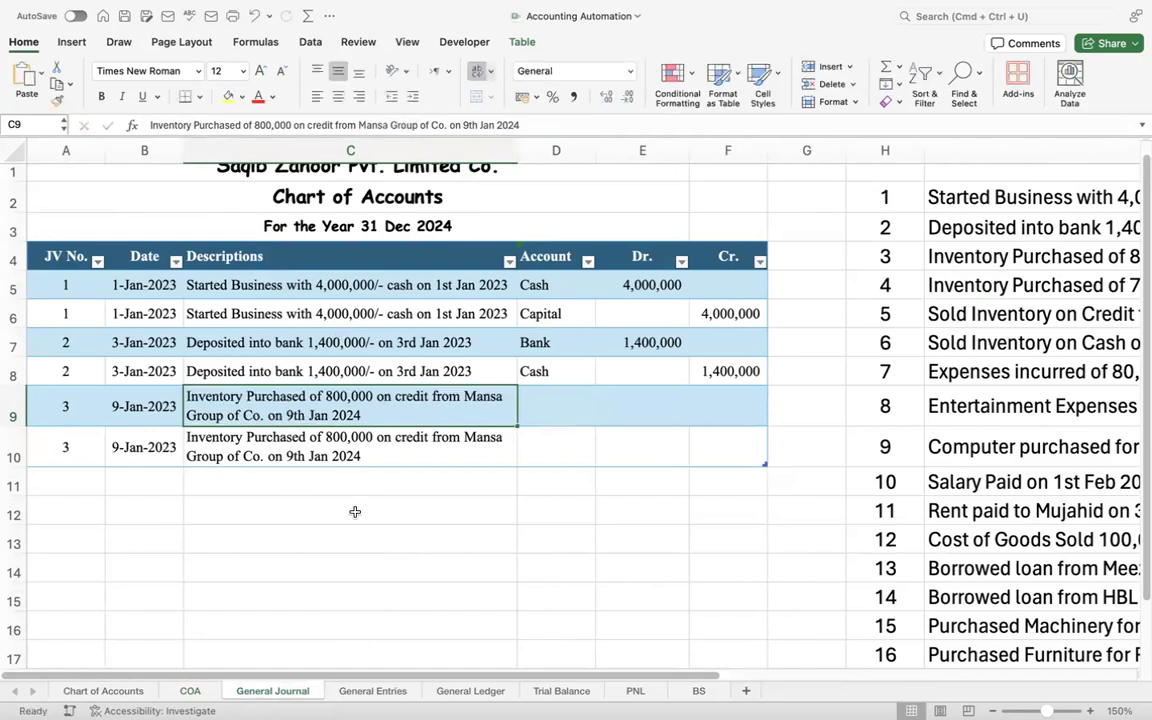
- Add Mansa Group as an individual account in cell D9 of the COA sheet
click(190, 691)
click(704, 368)
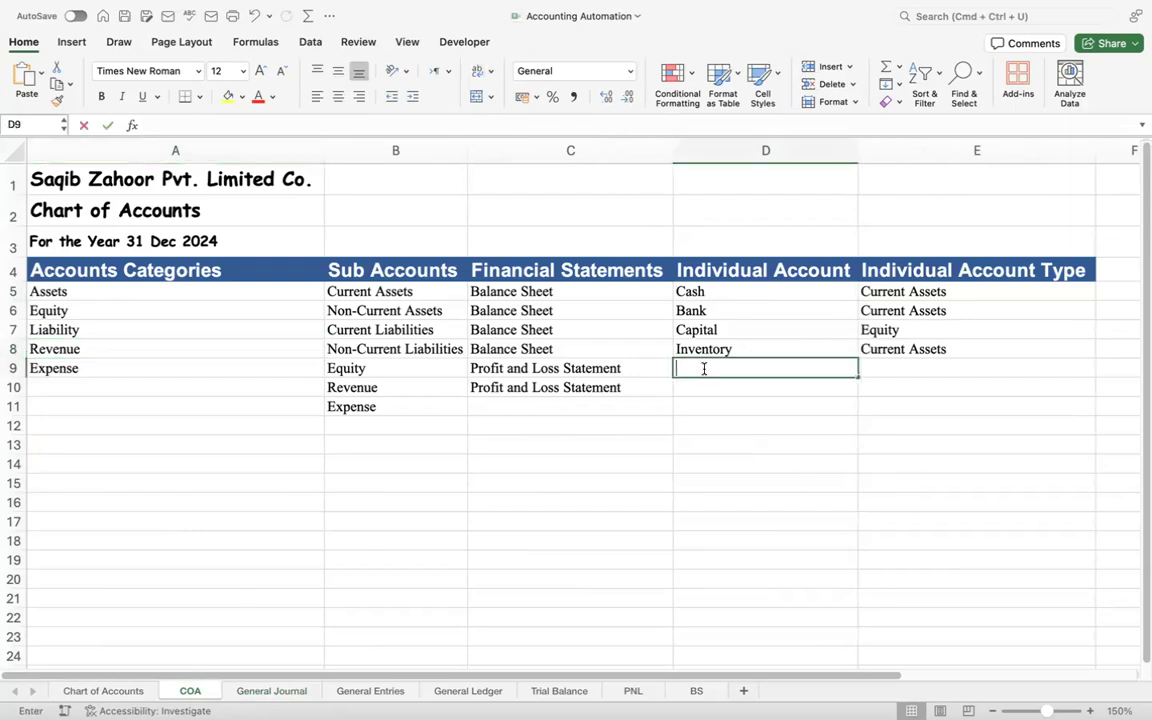
key(ctrl+v)
key(Return)
- Copy Current Liabilities from B7 into E9 as the account type of Mansa Group
click(705, 370)
key(Tab)
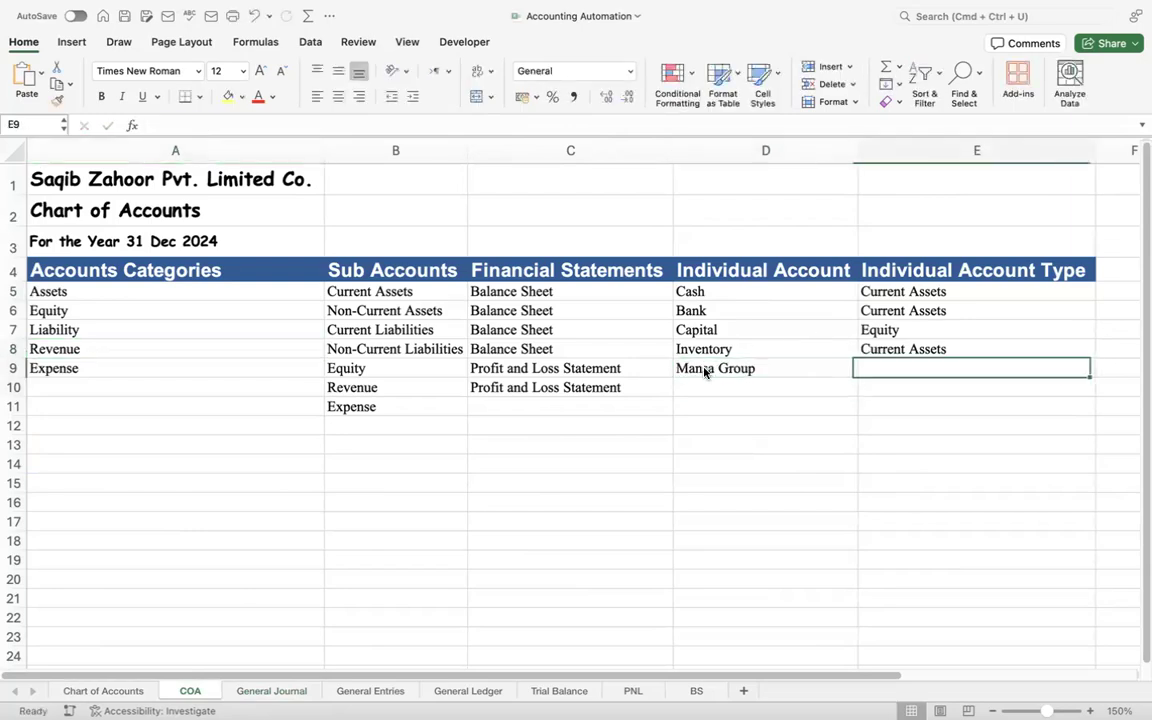
key(Left)
key(Left)
key(Left)
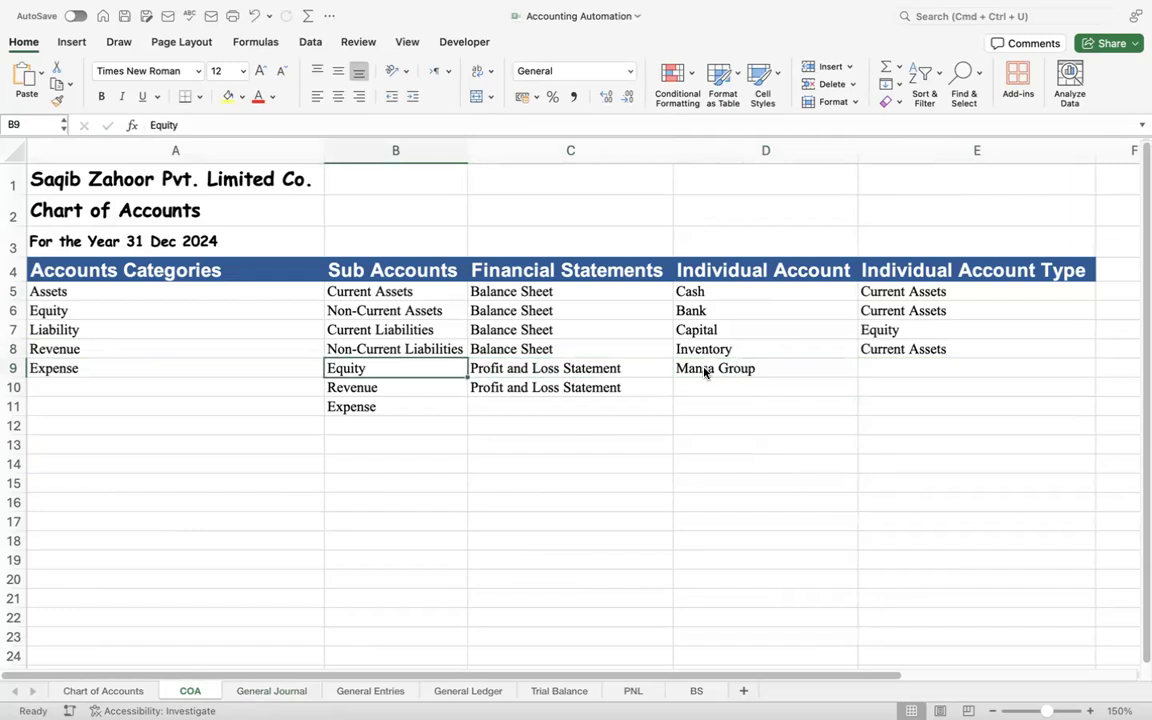
key(Up)
key(Up)
key(Down)
key(Up)
key(super+c)
key(Right)
key(Right)
key(Right)
key(Down)
key(Down)
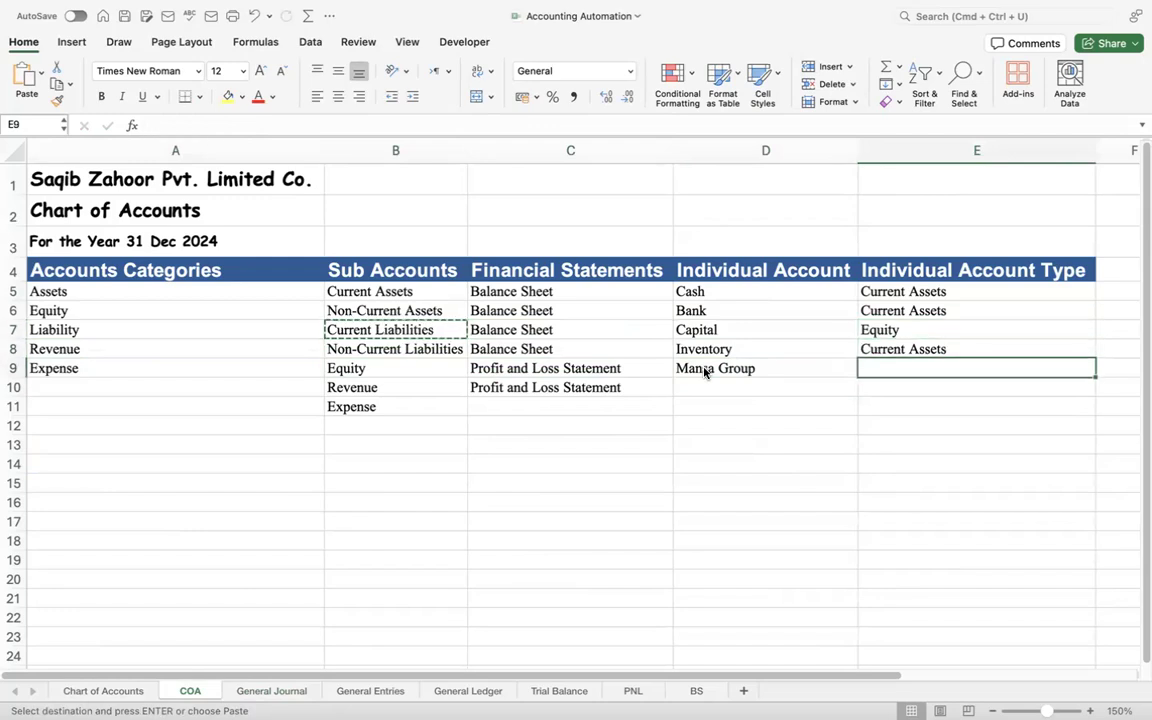
key(Return)
- Extend the account name in D9 to Mansa Group - Vendor
click(775, 369)
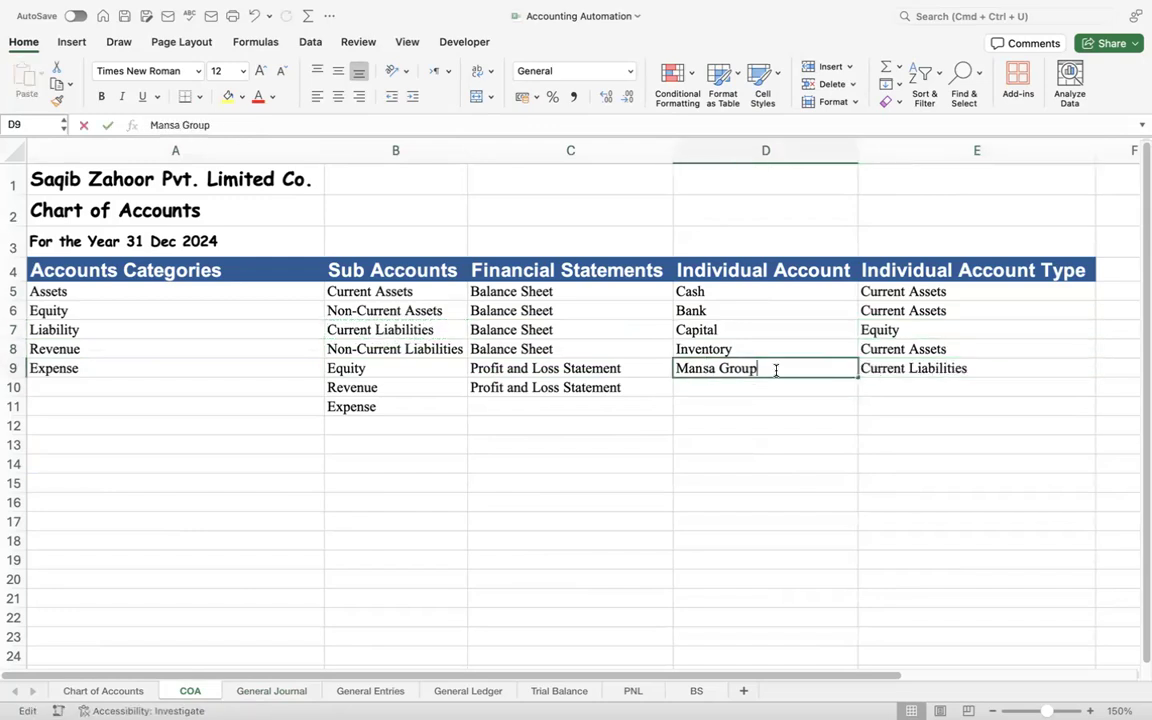
double_click(775, 369)
text(- Vendo)
key(Return)
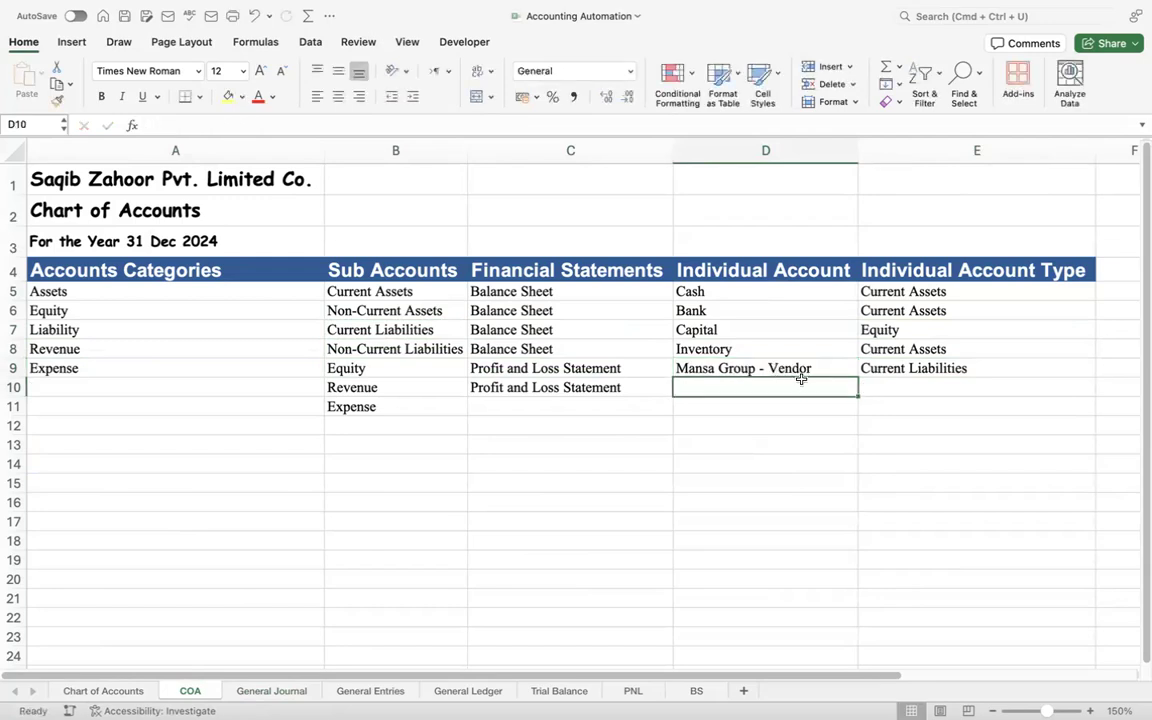
- Record the debit line of JV 3 in row 9 of the General Journal with account Inventory and 800,000
click(268, 691)
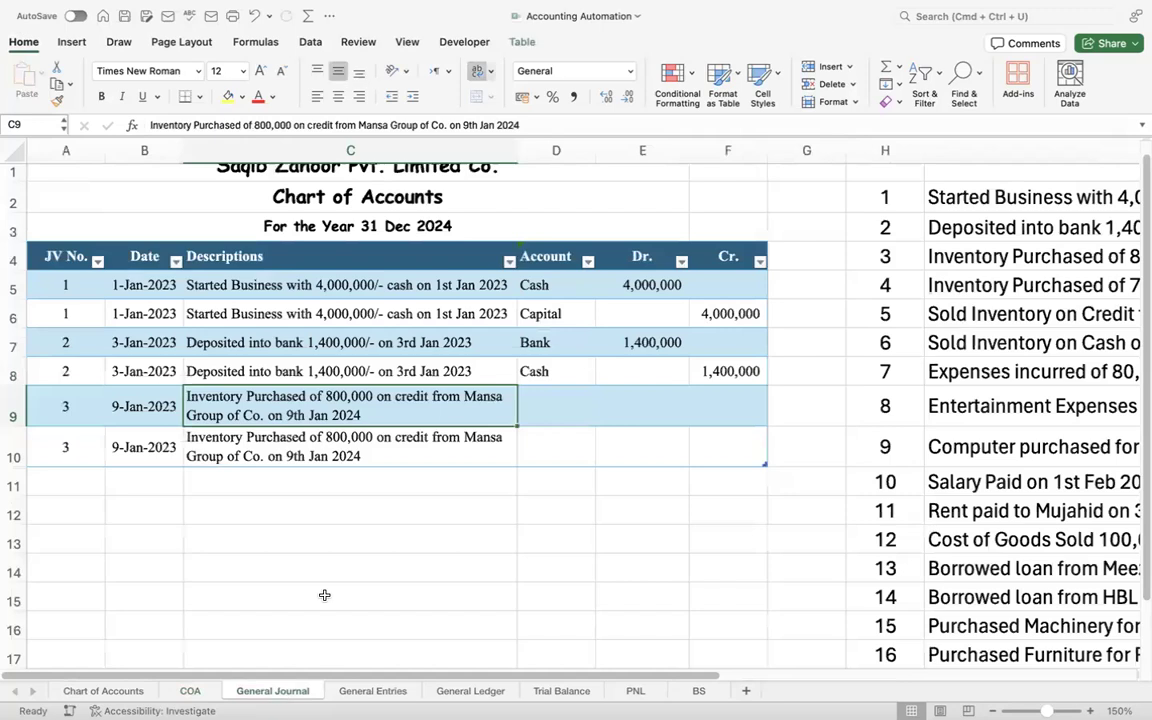
key(Right)
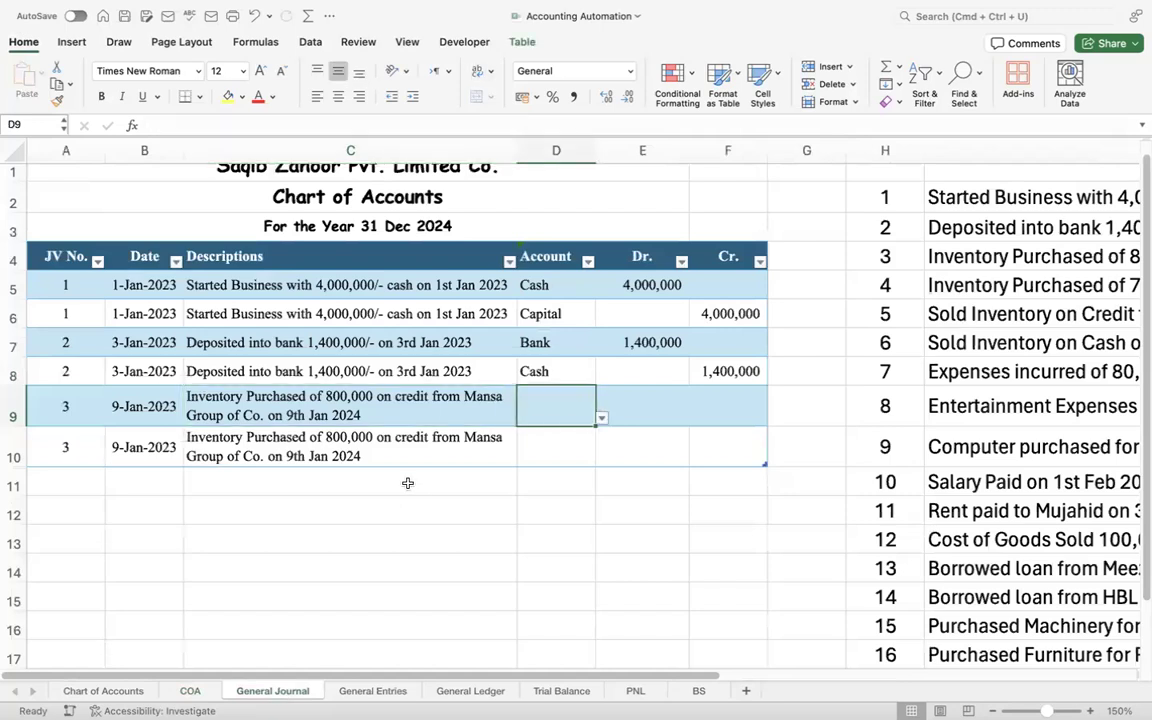
text(Inventory)
key(Tab)
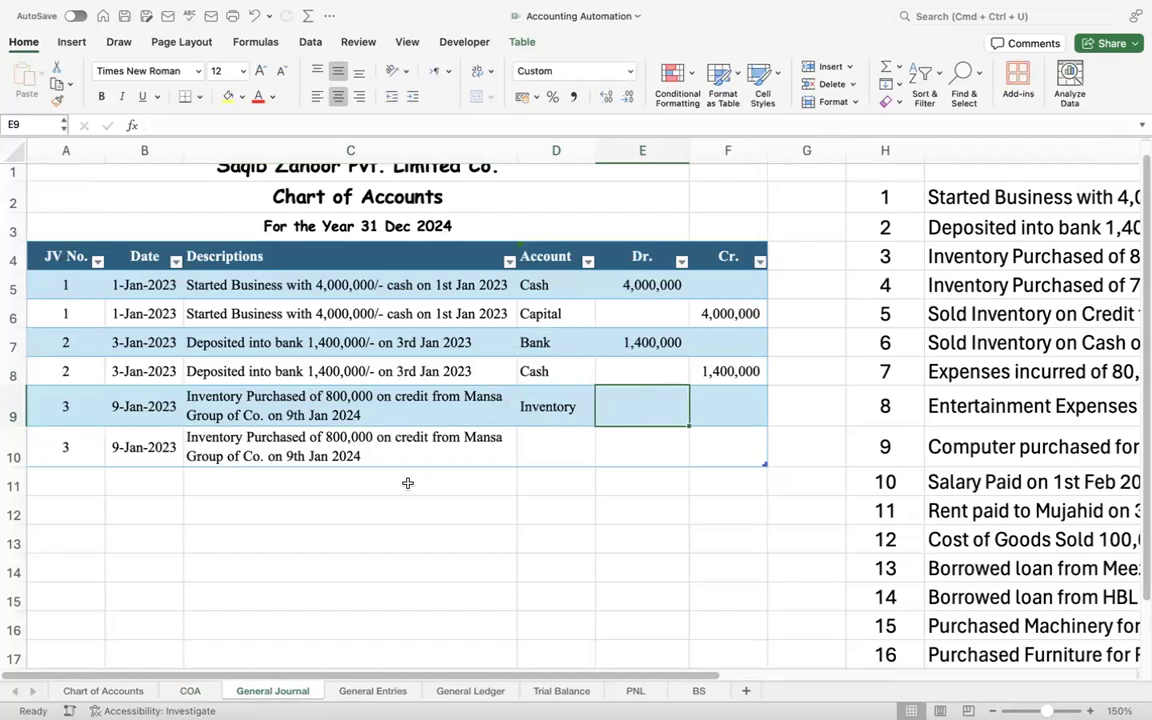
text(800000)
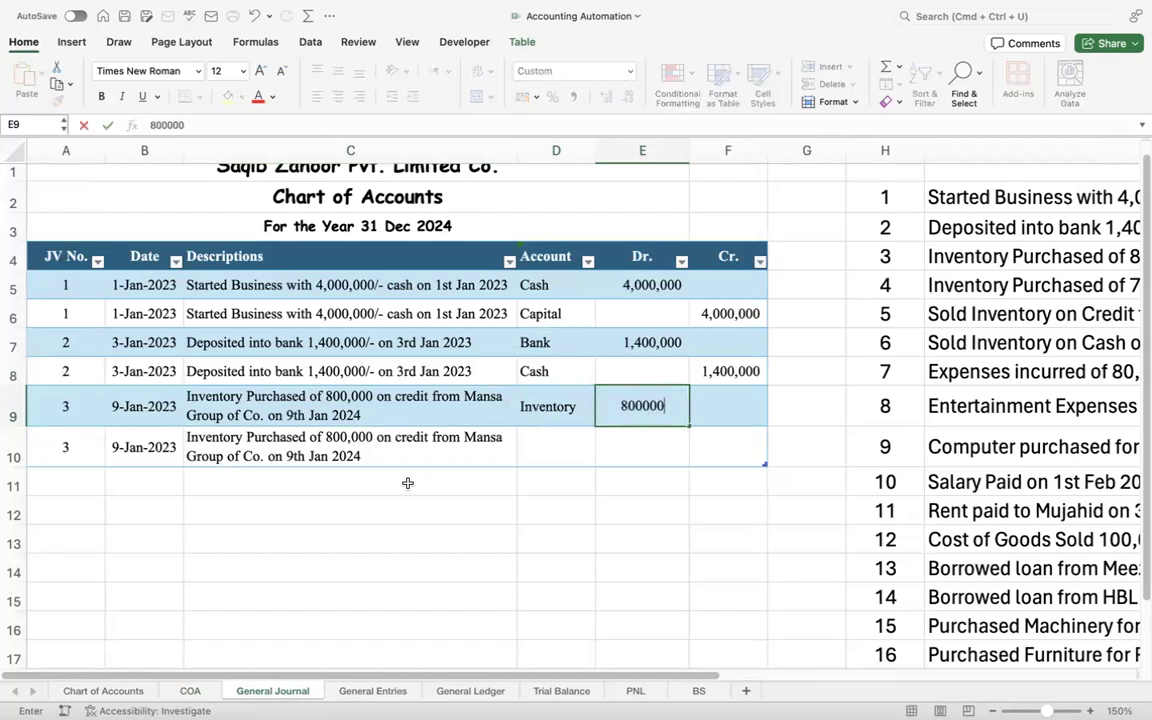
key(Return)
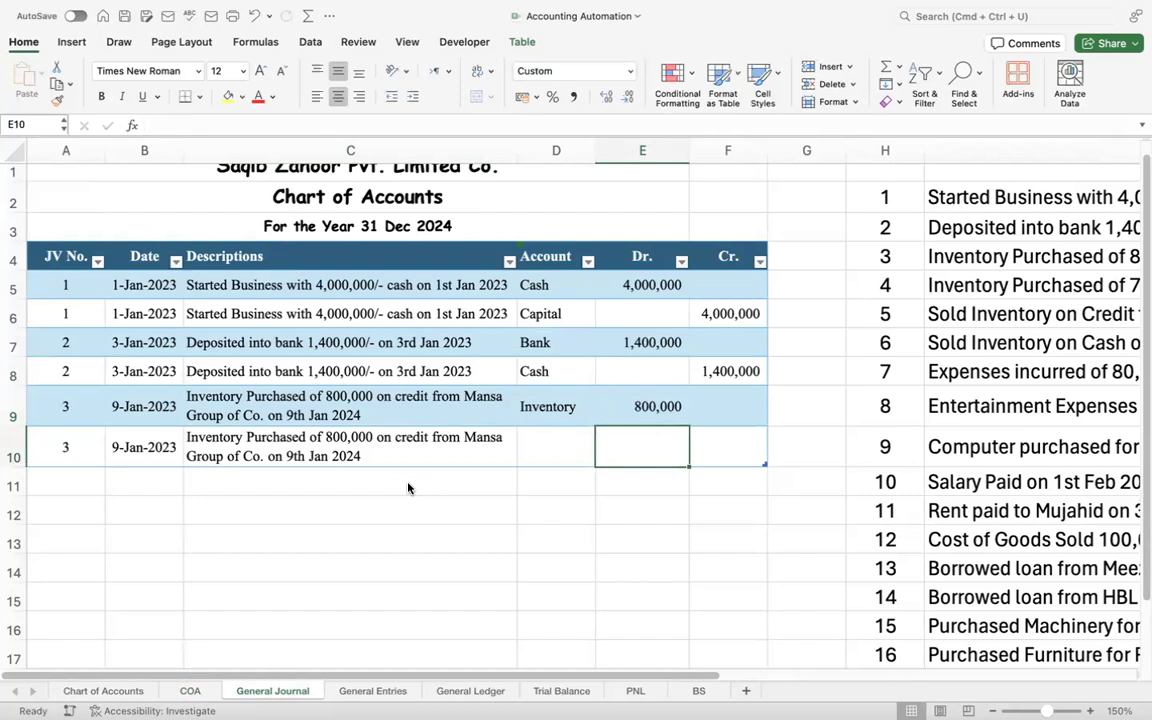
- Record the credit line of JV 3 in row 10 with account Mansa Group - Vendor and 800,000
key(Left)
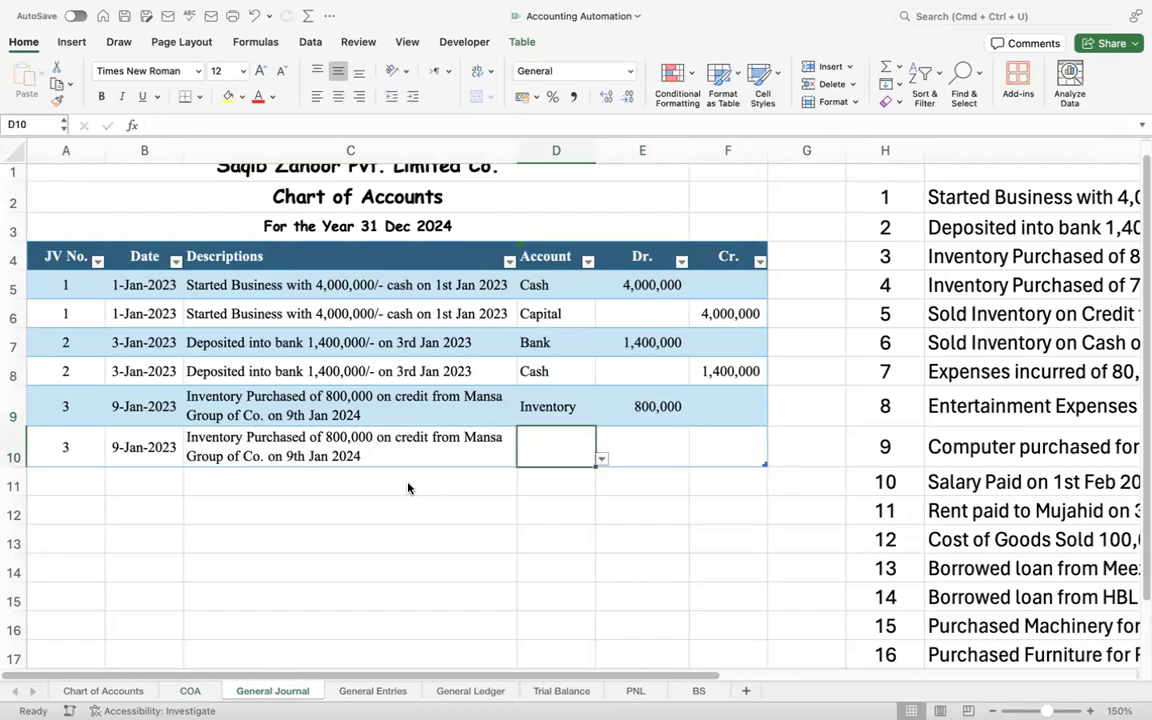
text(Man)
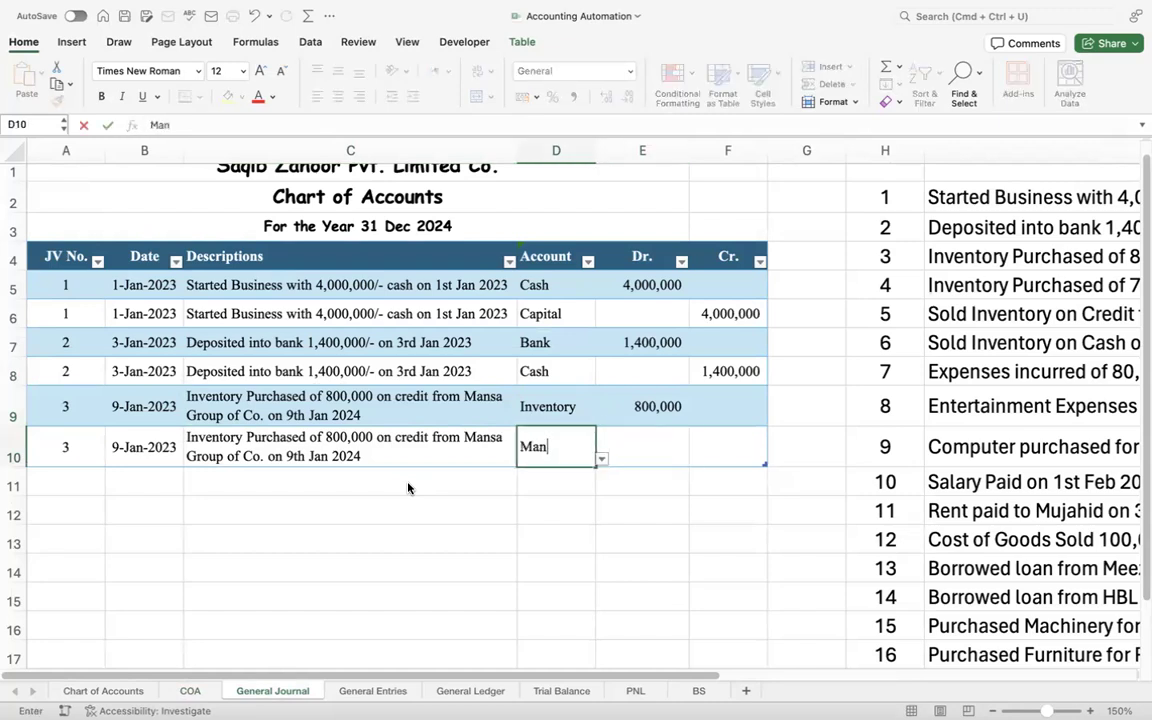
key(Tab)
key(Tab)
text(800000)
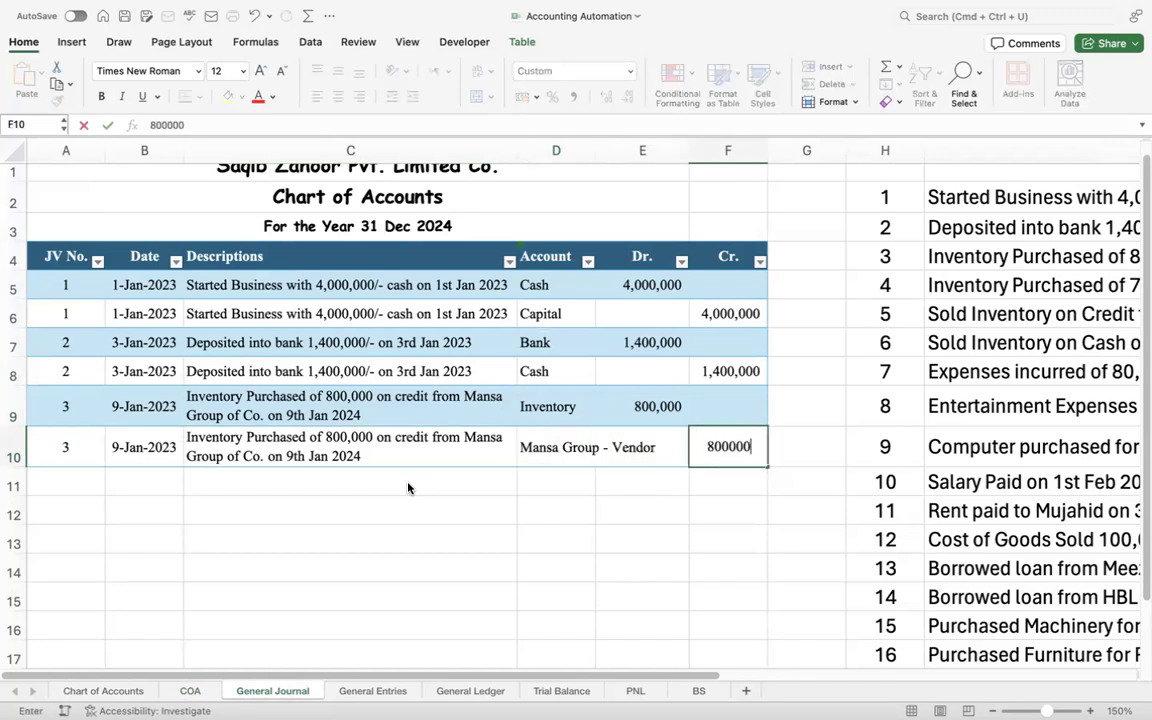
key(Return)
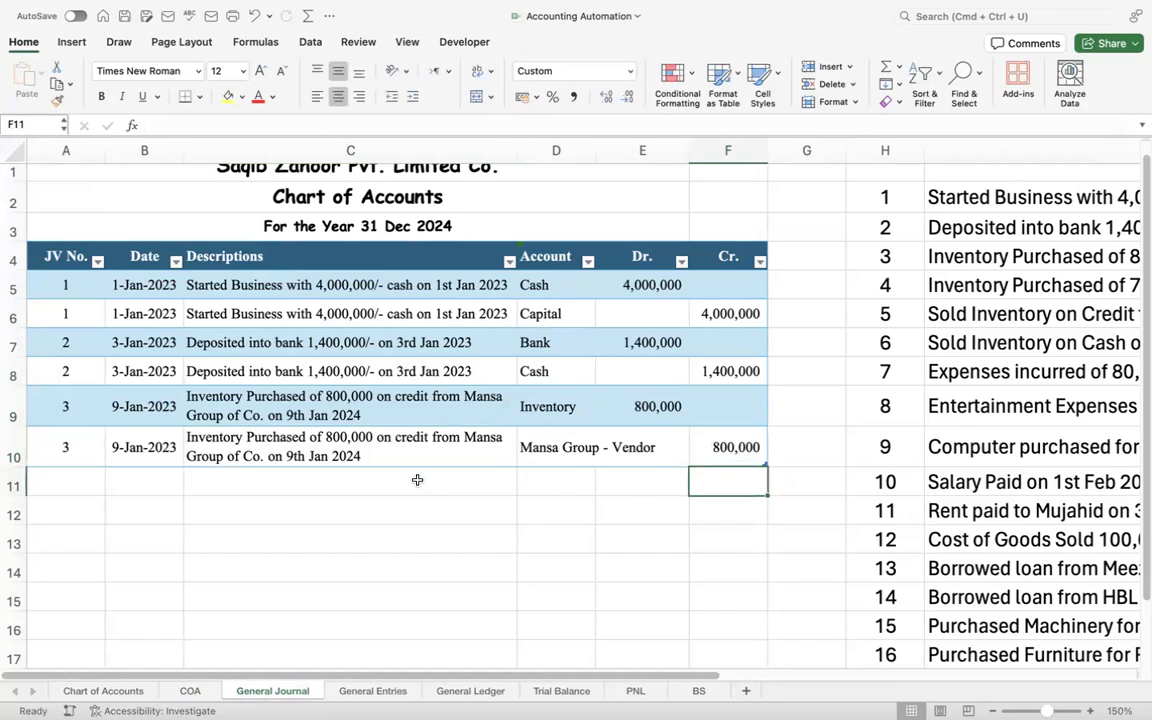
- Auto-fit the widths of journal columns A to F to their contents
click(558, 152)
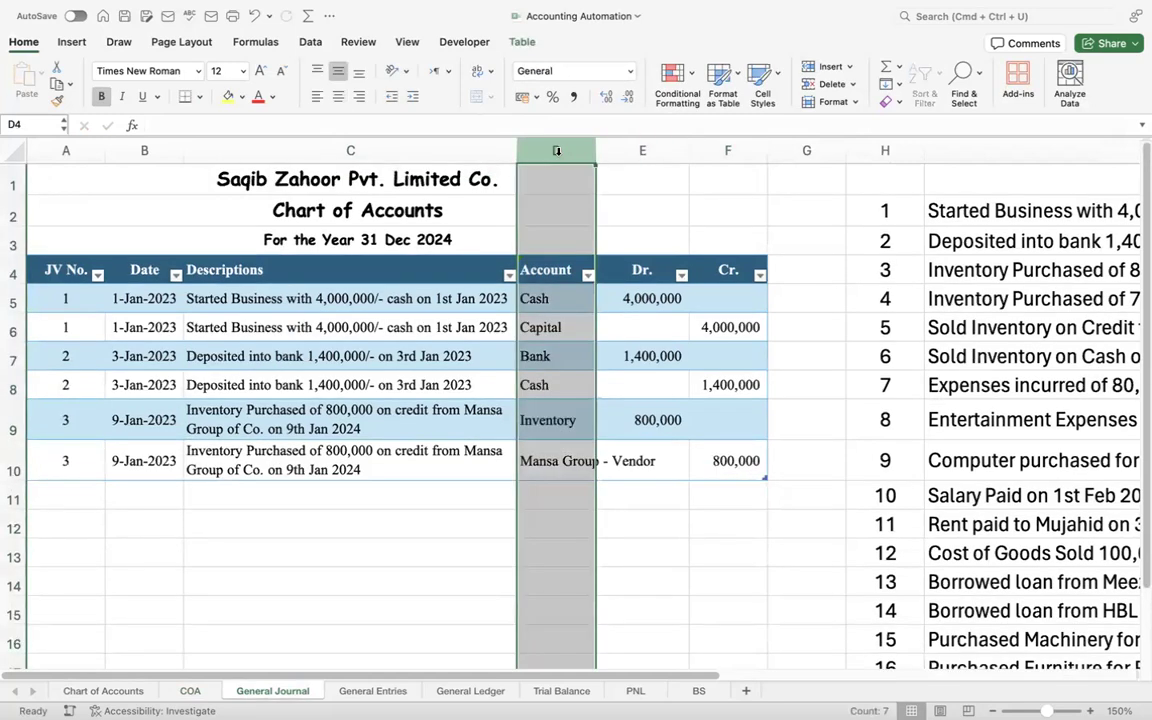
click(557, 151)
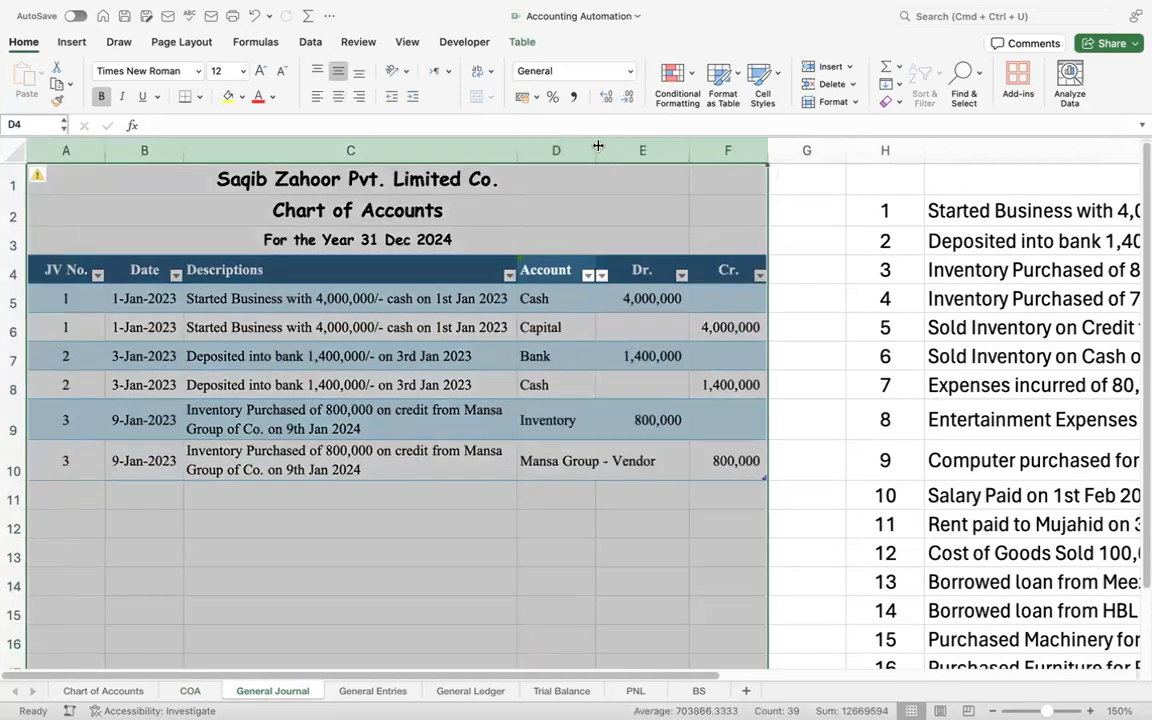
double_click(598, 148)
click(614, 414)
key(Down)
key(Right)
key(Left)
key(Left)
key(Left)
key(Left)
key(Right)
- Wrap the text in the Account column D and narrow the column so the vendor name breaks onto two lines
click(594, 150)
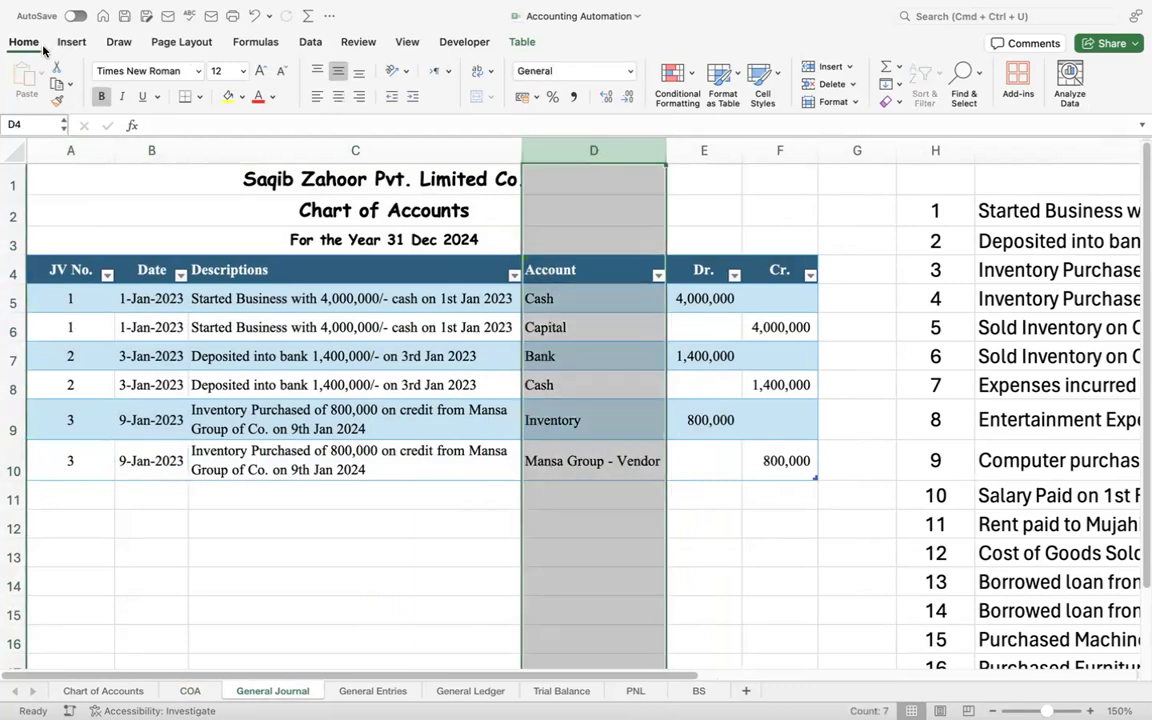
click(490, 71)
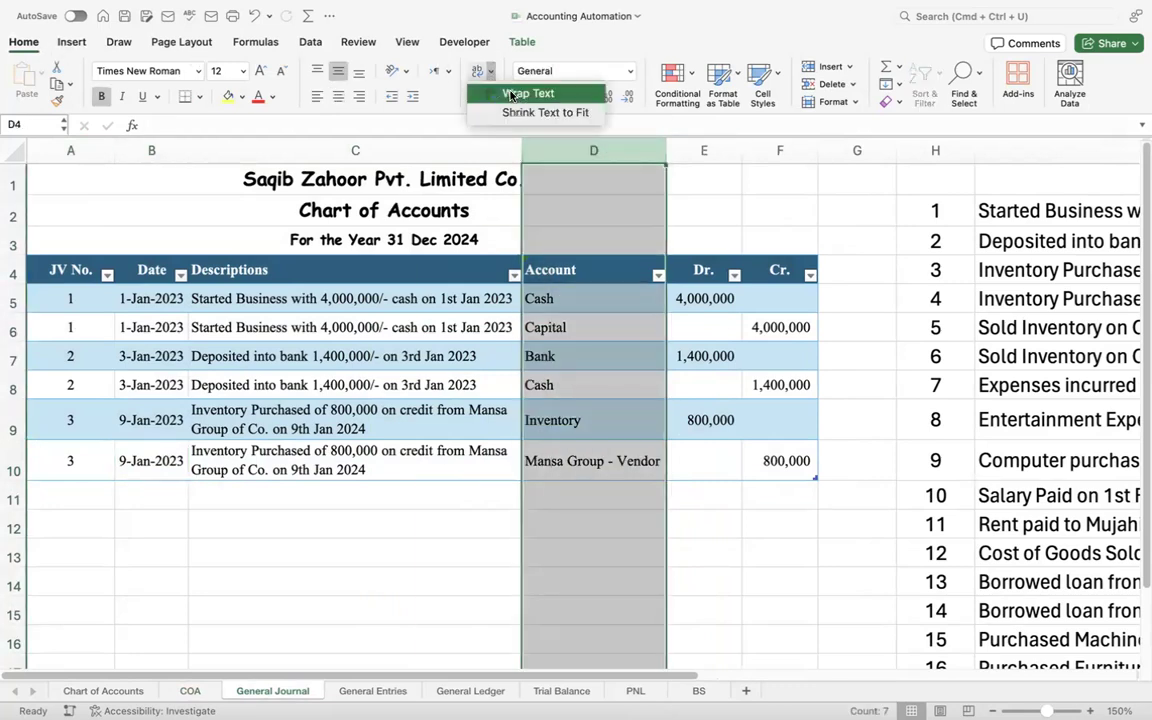
click(490, 93)
click(660, 212)
drag(664, 148, 620, 141)
click(662, 356)
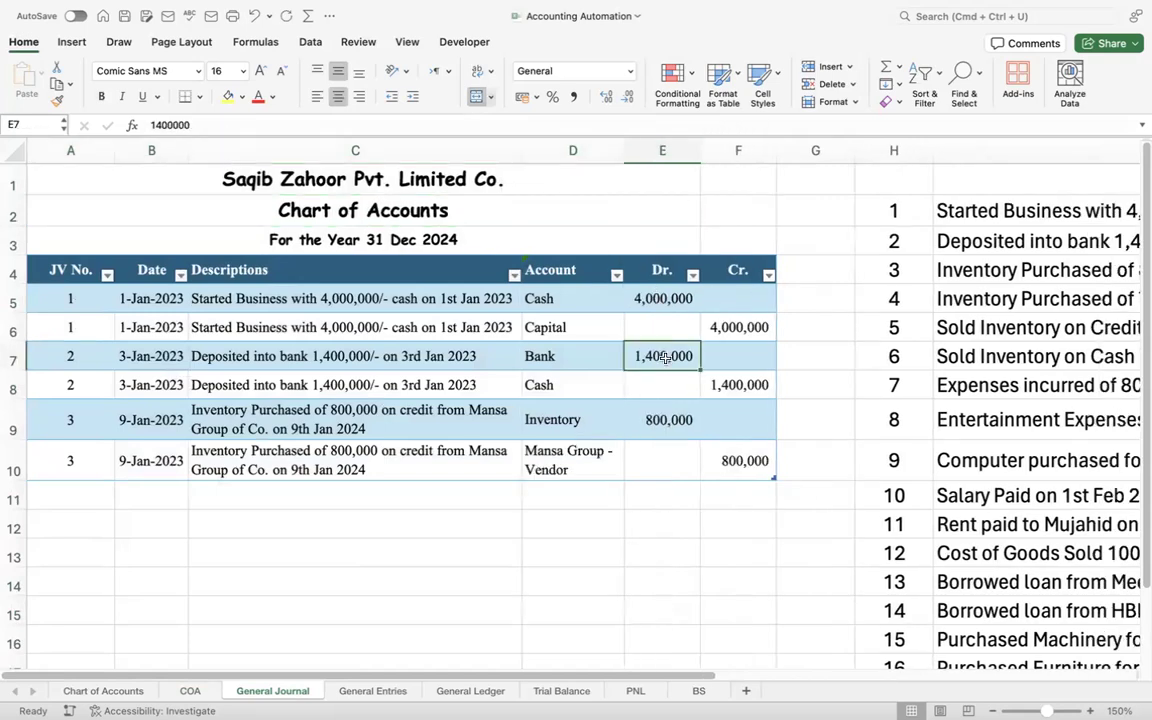
- Locate the next transaction to record in the numbered list beside the journal table
click(121, 496)
click(910, 320)
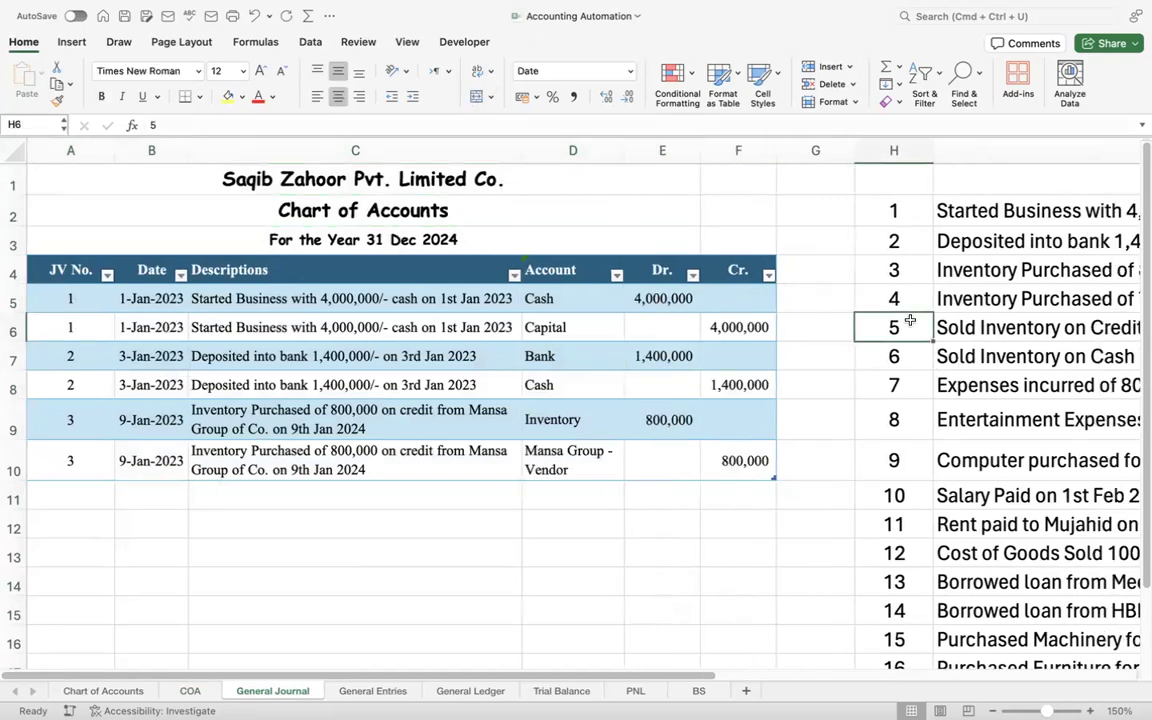
- Add "Co." after "Al-Mustafai" in the description of transaction 4 in cell I5
key(Up)
key(Right)
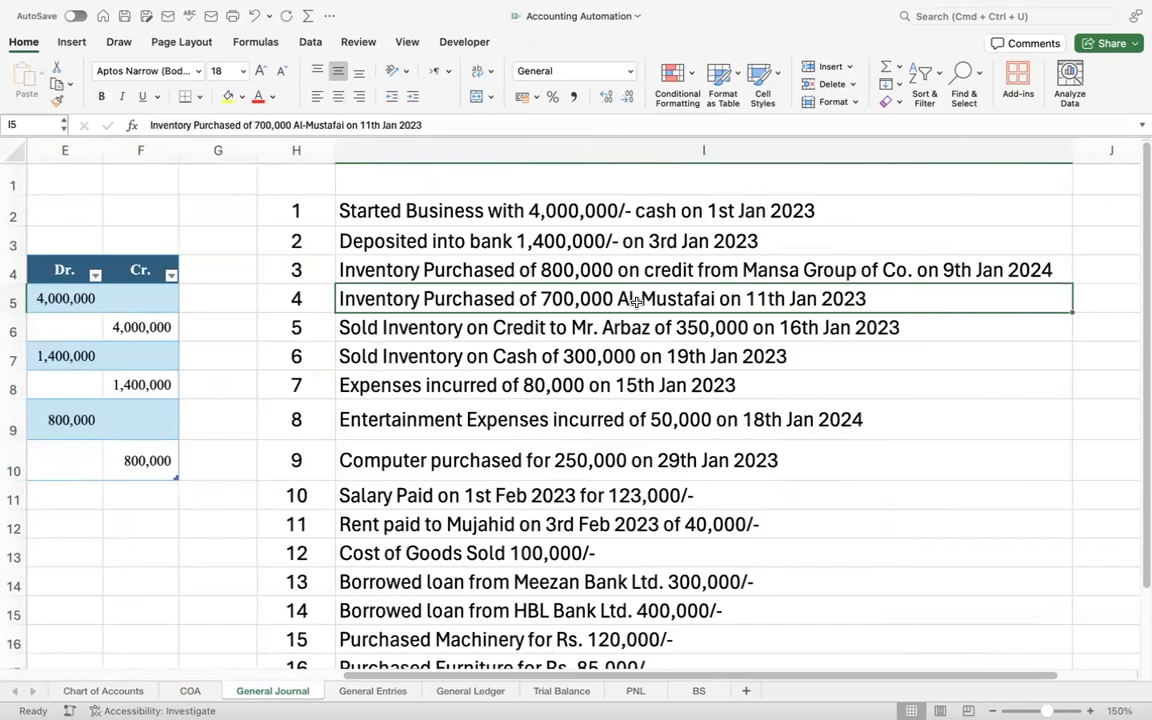
double_click(711, 299)
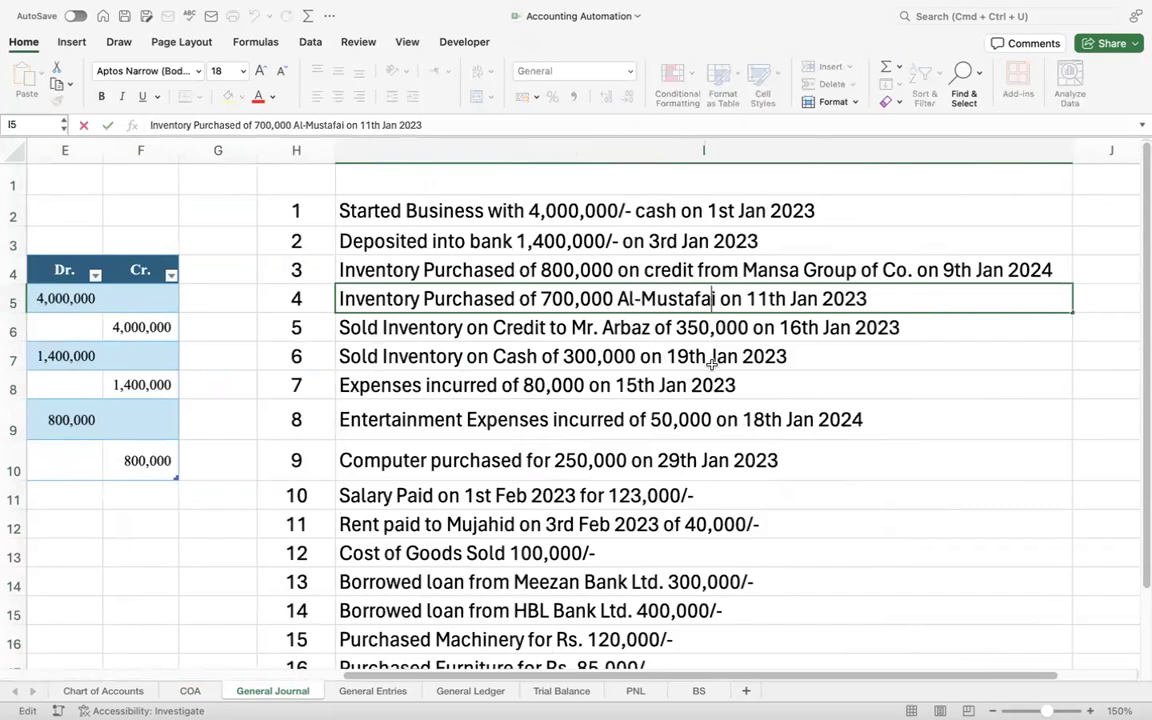
text(C)
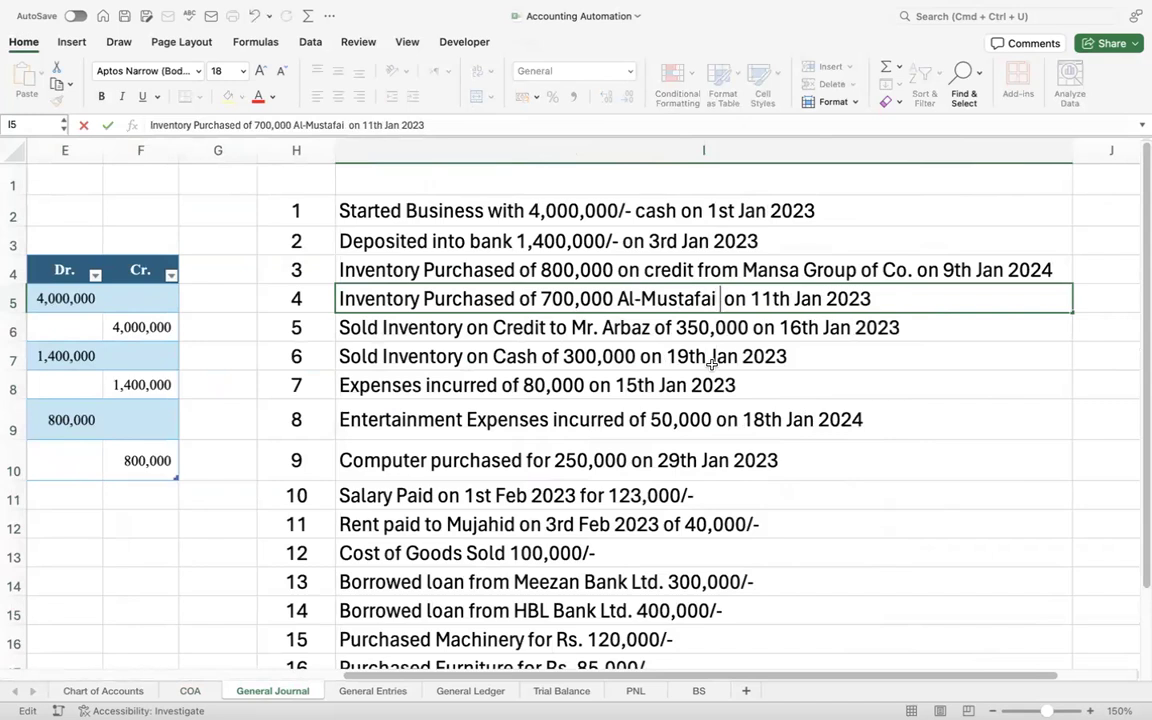
text(o.)
key(Return)
- Copy the full description text of transaction 4 into the Descriptions column of the journal's row 11
key(Up)
drag(440, 125, 148, 125)
key(super+c)
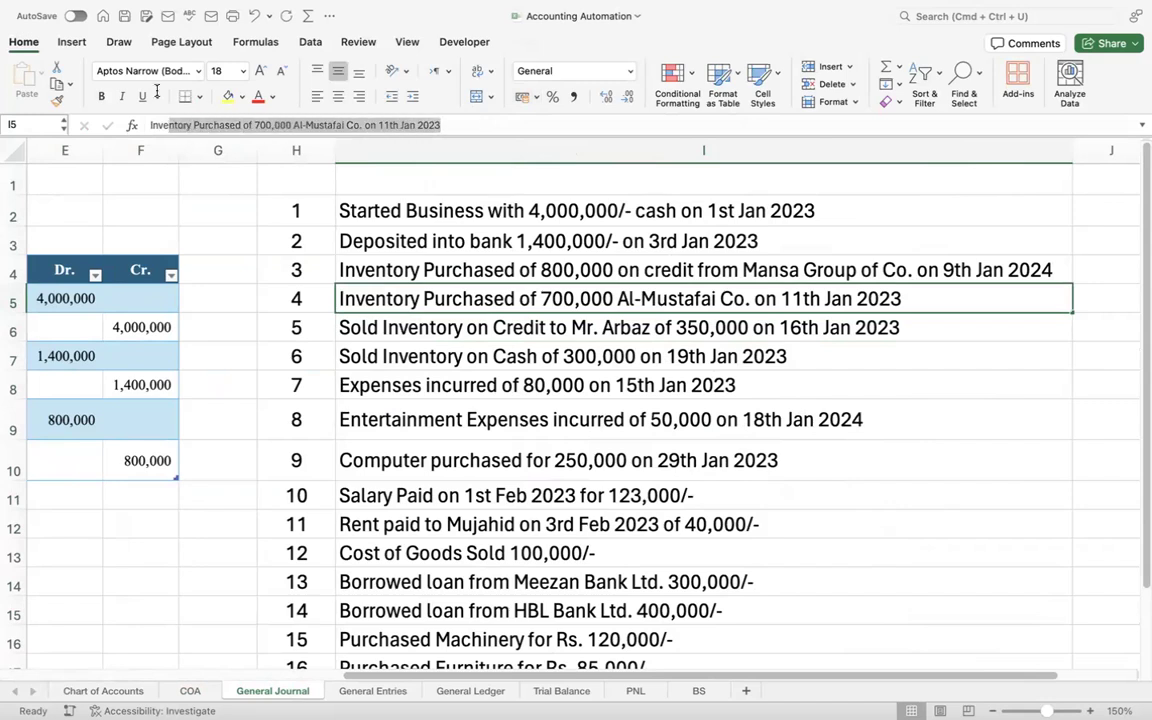
click(72, 432)
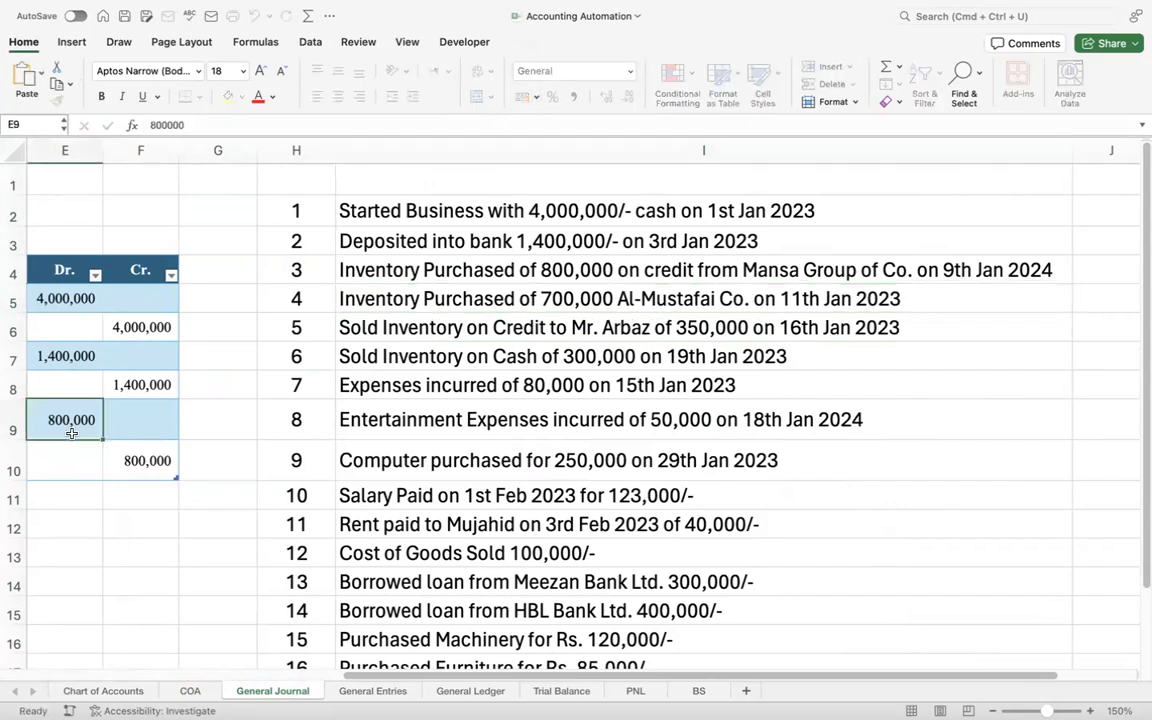
scroll(72, 432, left, 4)
click(72, 432)
key(Left)
key(Left)
key(Down)
key(Down)
key(Down)
key(Right)
key(Right)
key(Up)
text(Inventory Purchased of 800,000 on credit from Mansa Group of Co. on 9th Jan 2024)
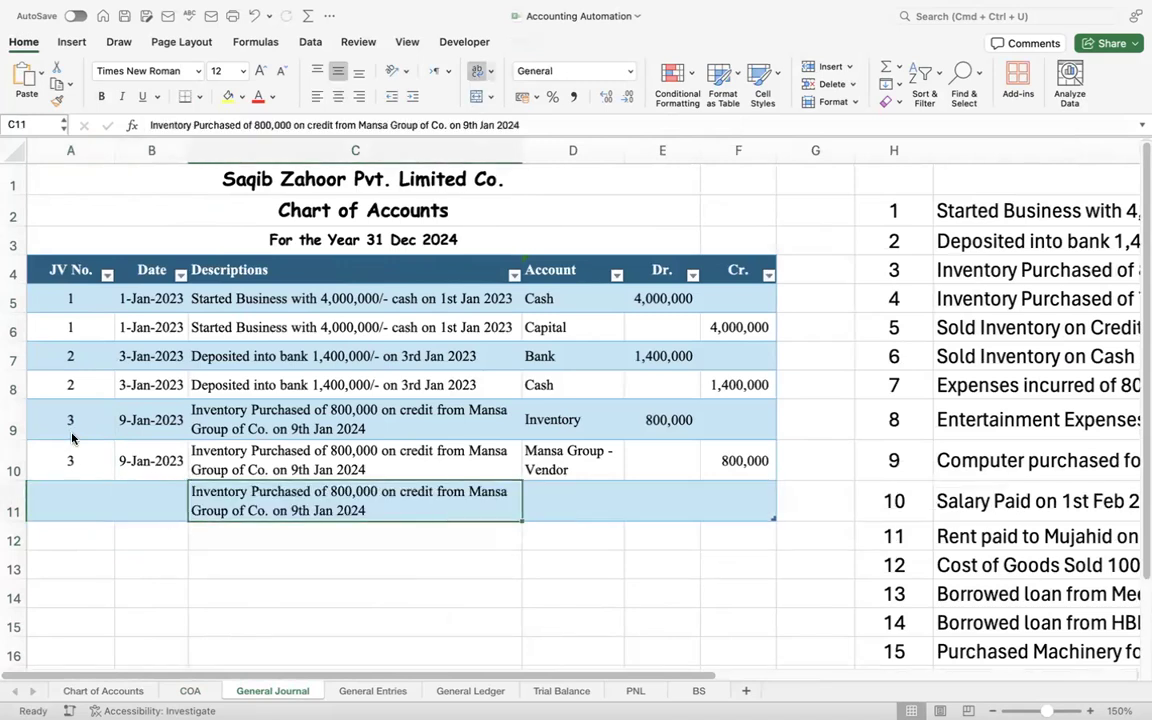
key(Delete)
double_click(244, 497)
key(super+v)
key(Return)
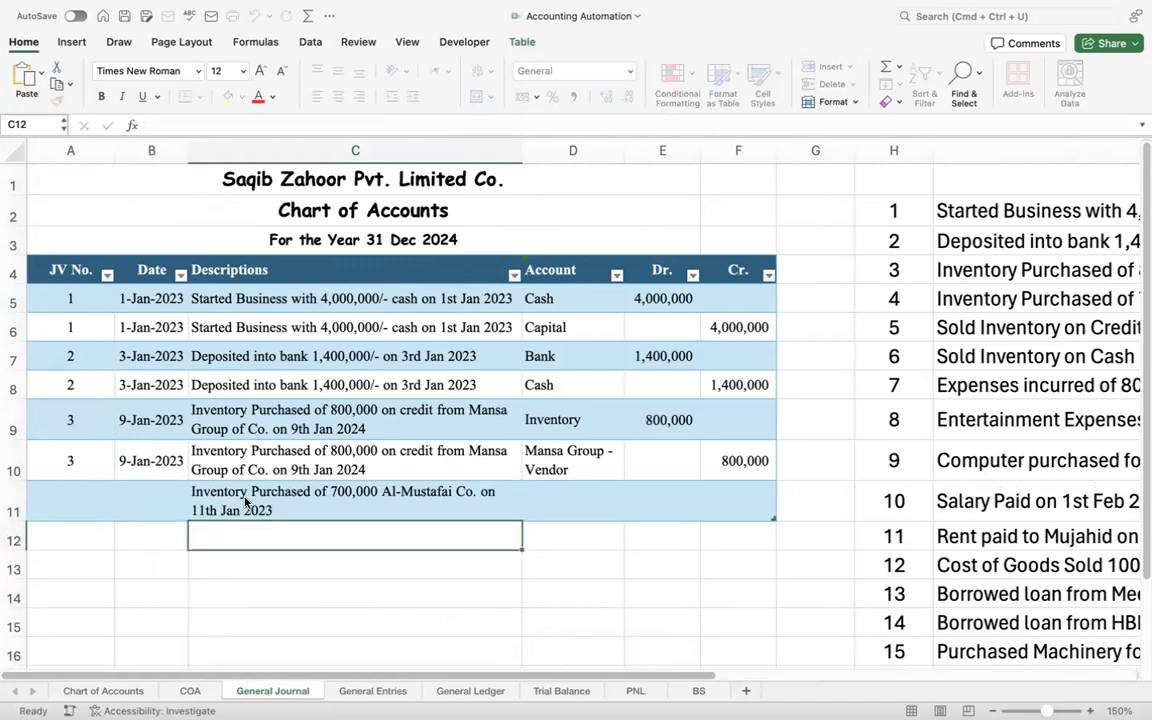
- Enter JV No. 4 for both journal lines in rows 11 and 12
key(Left)
key(Up)
key(Left)
text(4)
key(Return)
text(4)
- Date the journal line in row 11 as 11/1/23
key(Up)
key(Right)
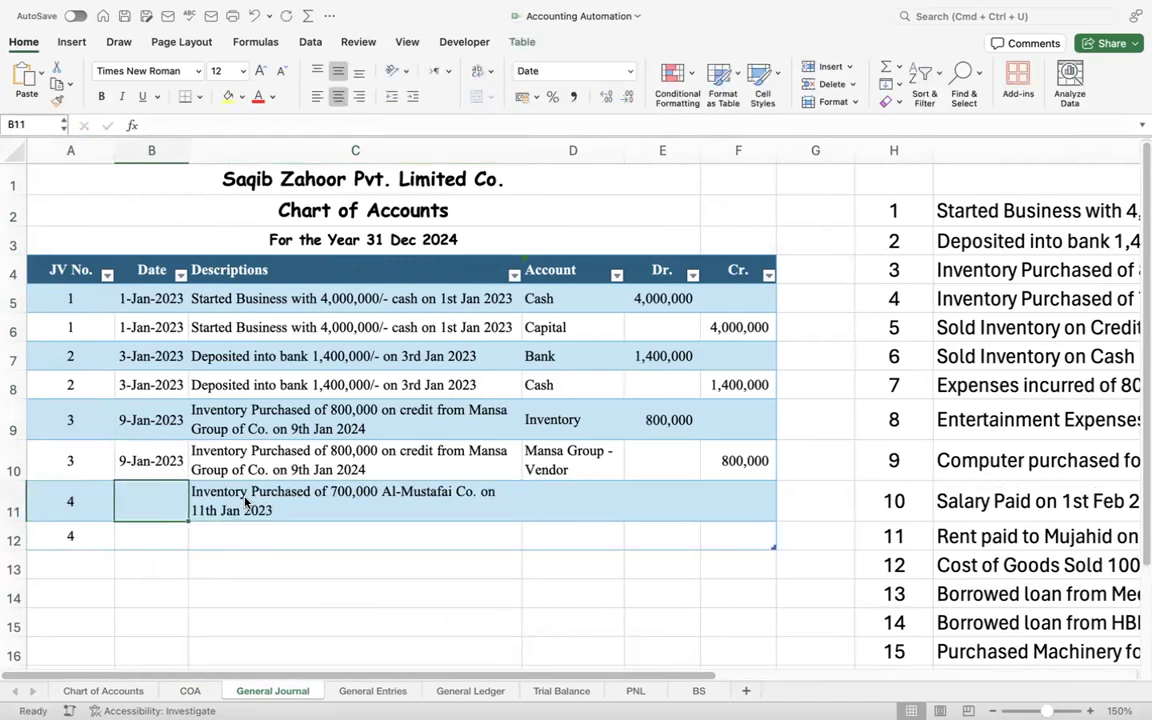
text(11/1/23)
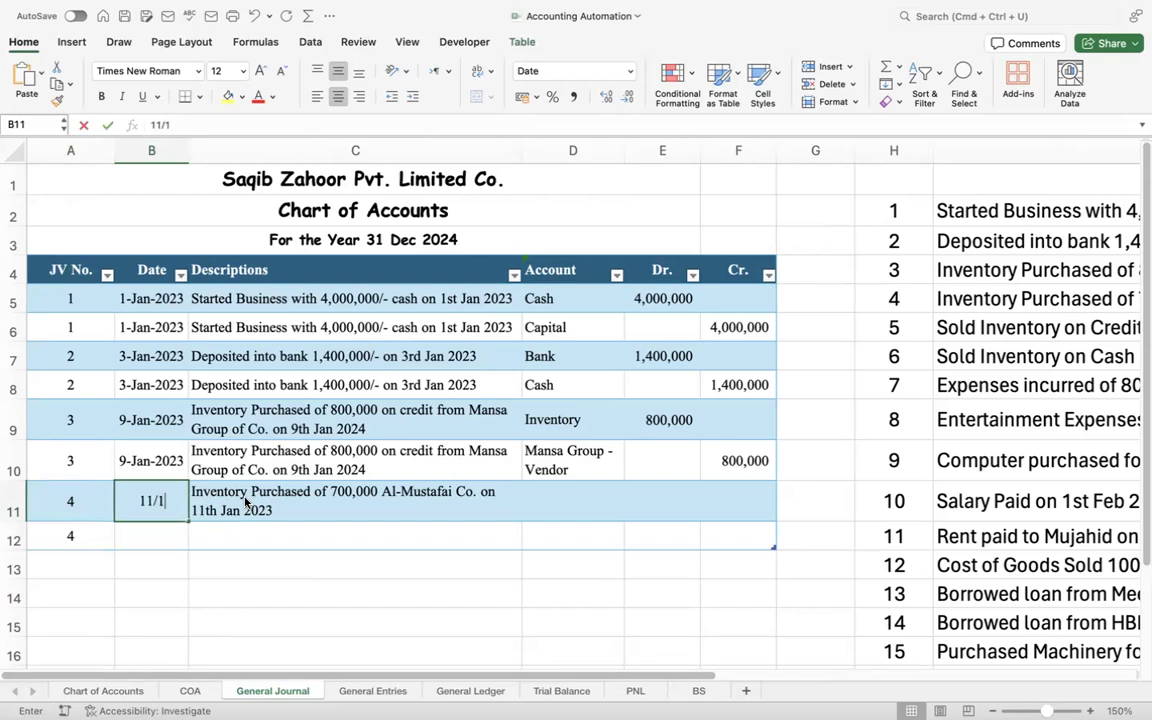
key(Return)
- Fill the date and description from row 11 down into row 12 of the journal
key(Return)
key(Up)
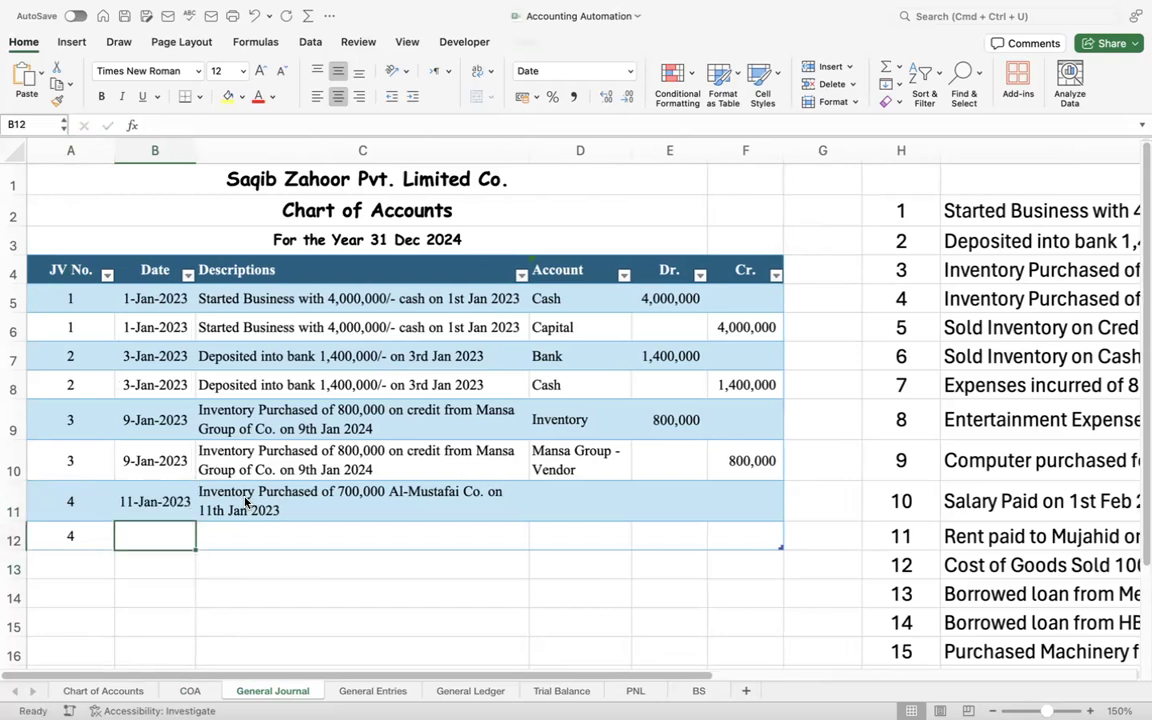
key(ctrl+d)
key(Right)
key(ctrl+d)
- Assign the Inventory account to row 11 and enter a debit of 700000
key(Up)
key(Right)
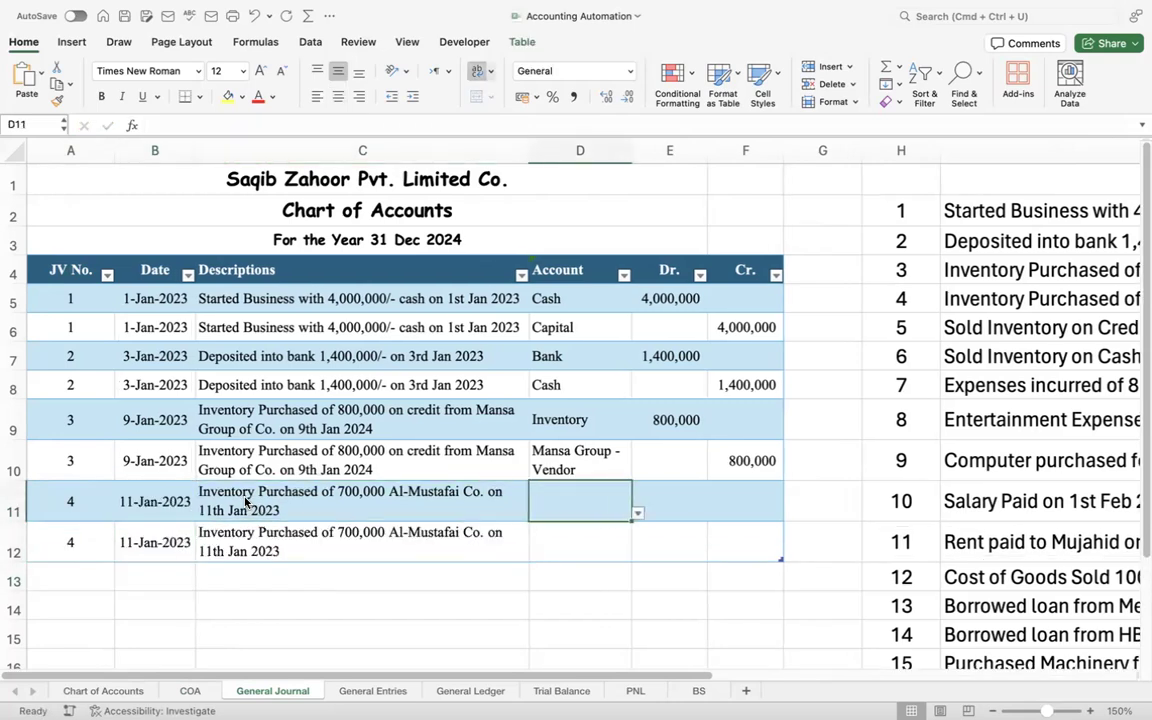
text(Inventory)
key(Tab)
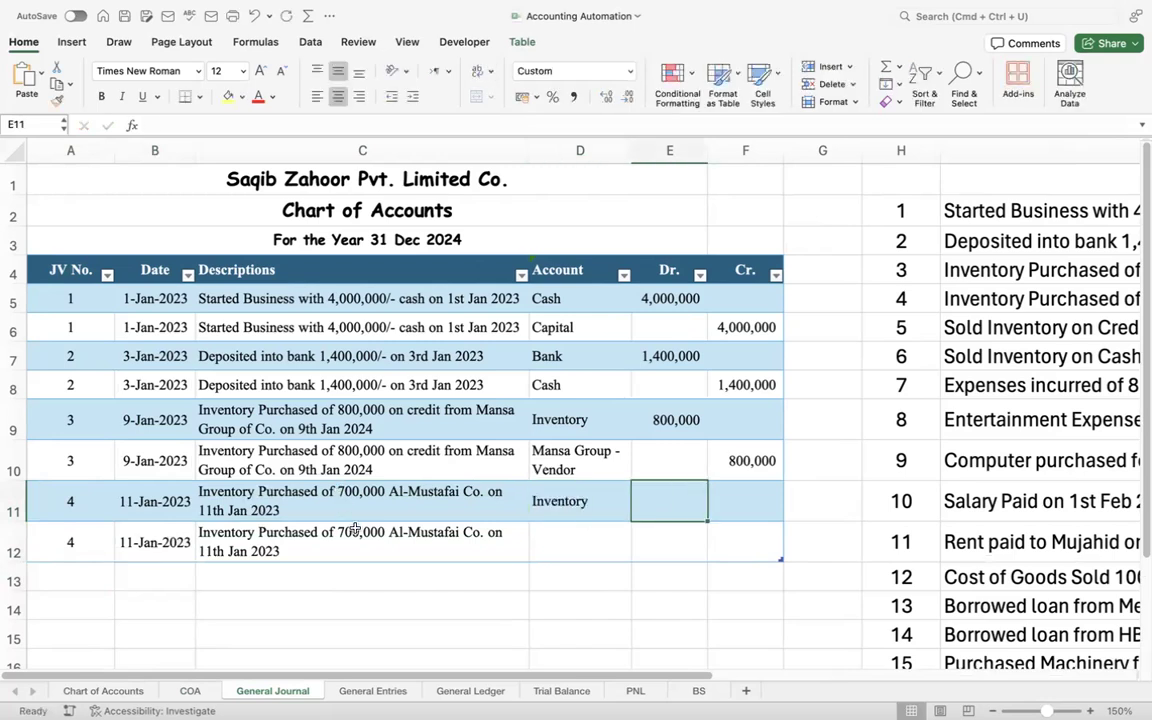
text(700000)
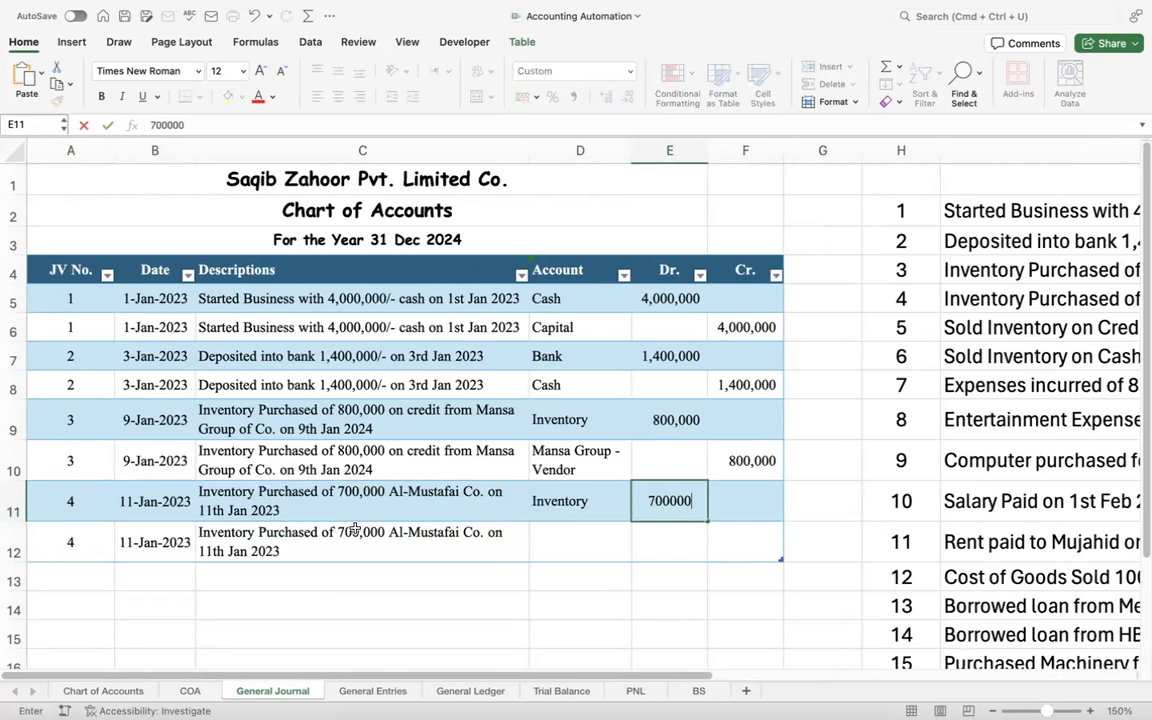
key(Return)
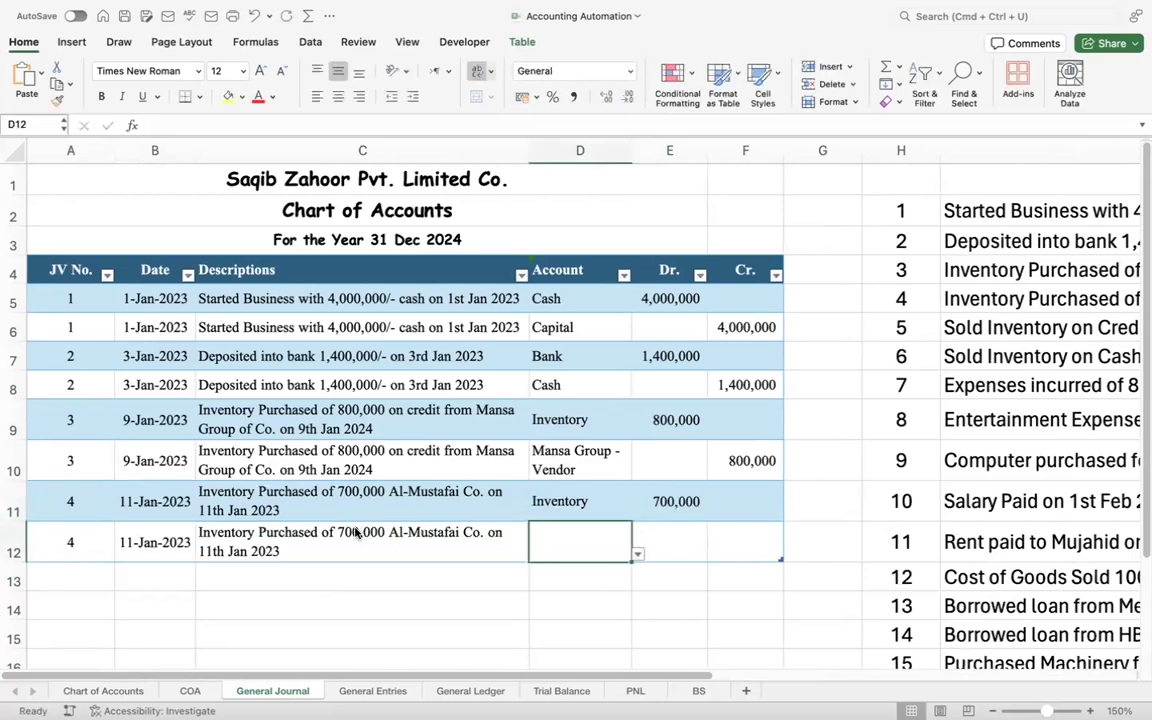
- Copy "Al-Mustafai" from the row 12 description into cell D10 under Individual Account on the COA sheet
click(355, 532)
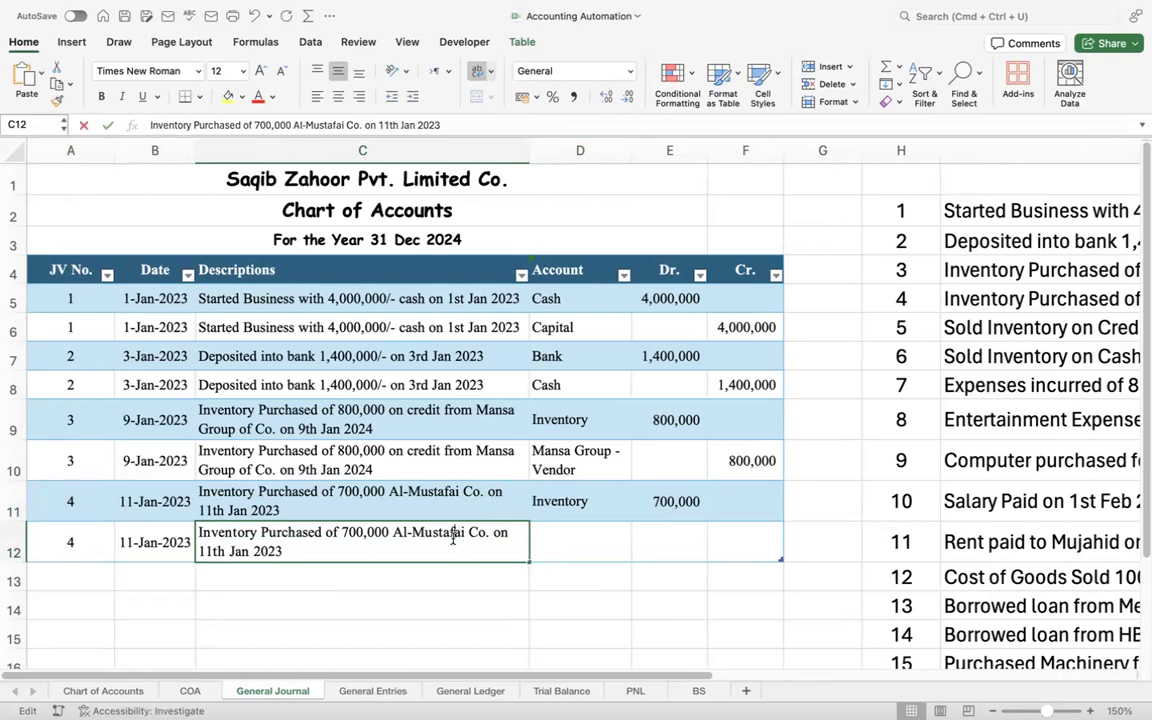
double_click(350, 533)
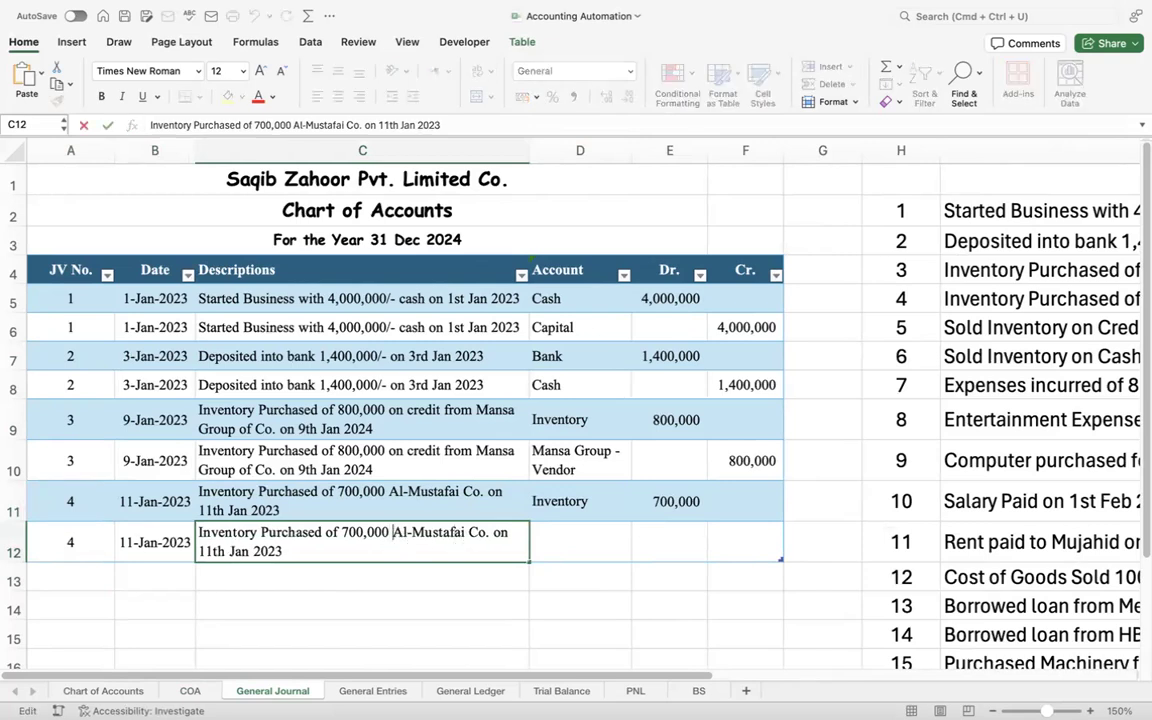
drag(393, 533, 465, 533)
key(super+c)
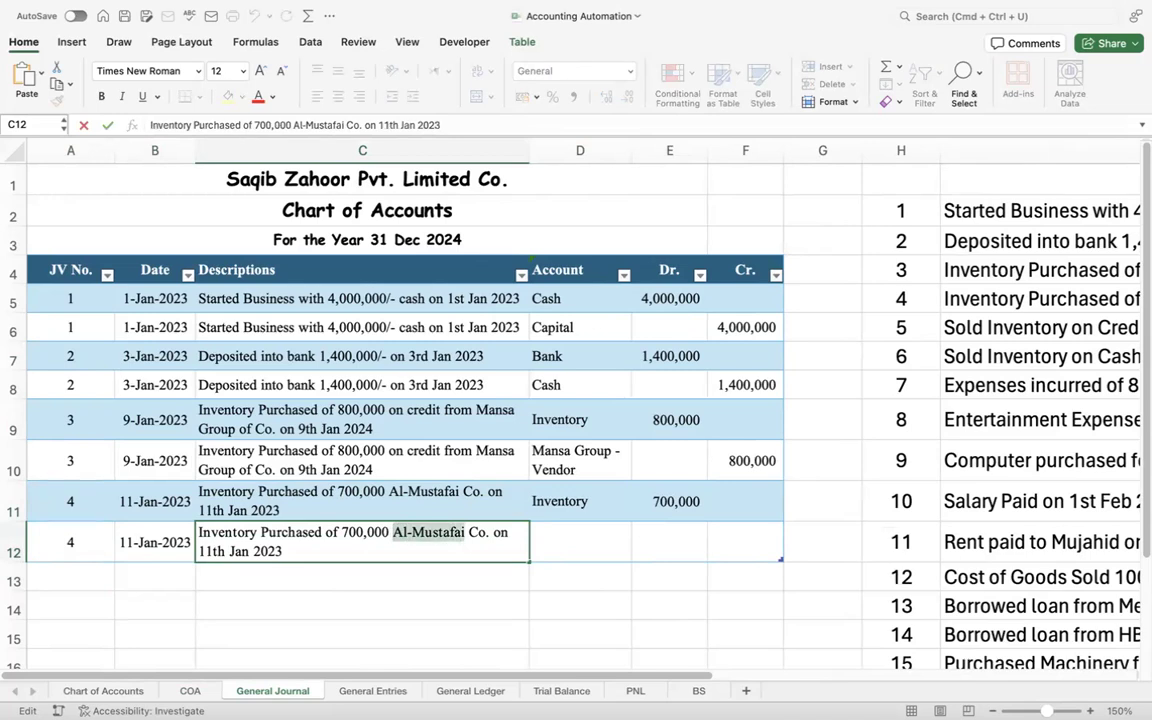
key(Return)
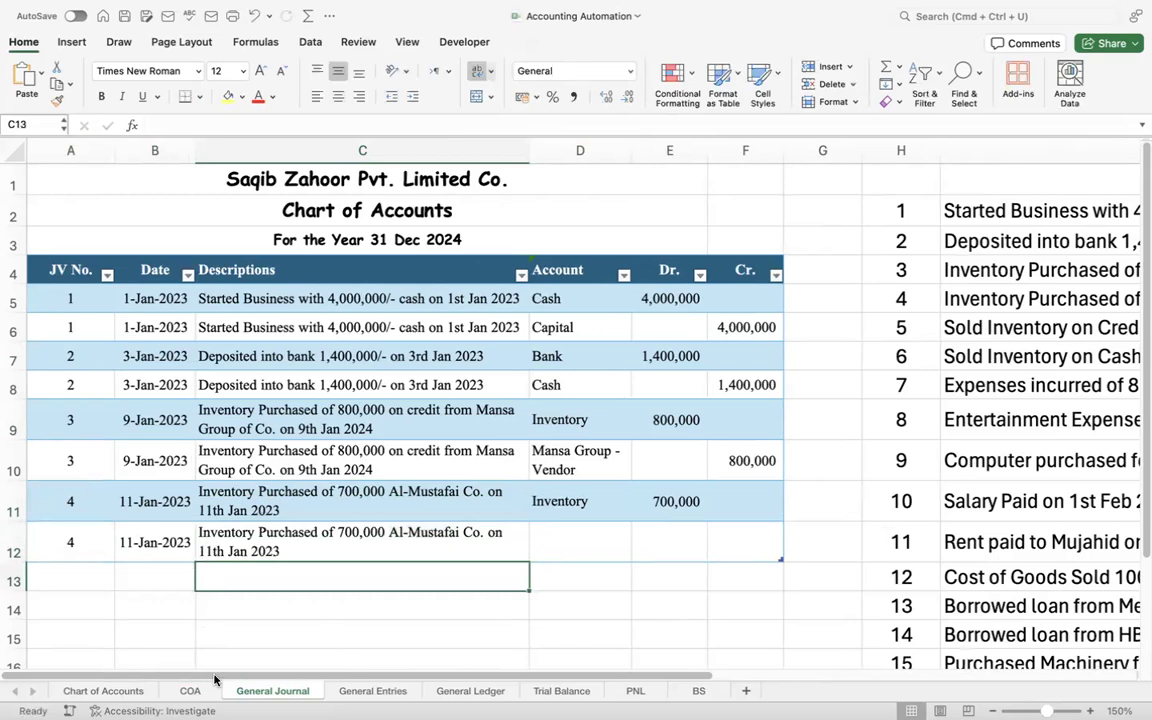
click(190, 691)
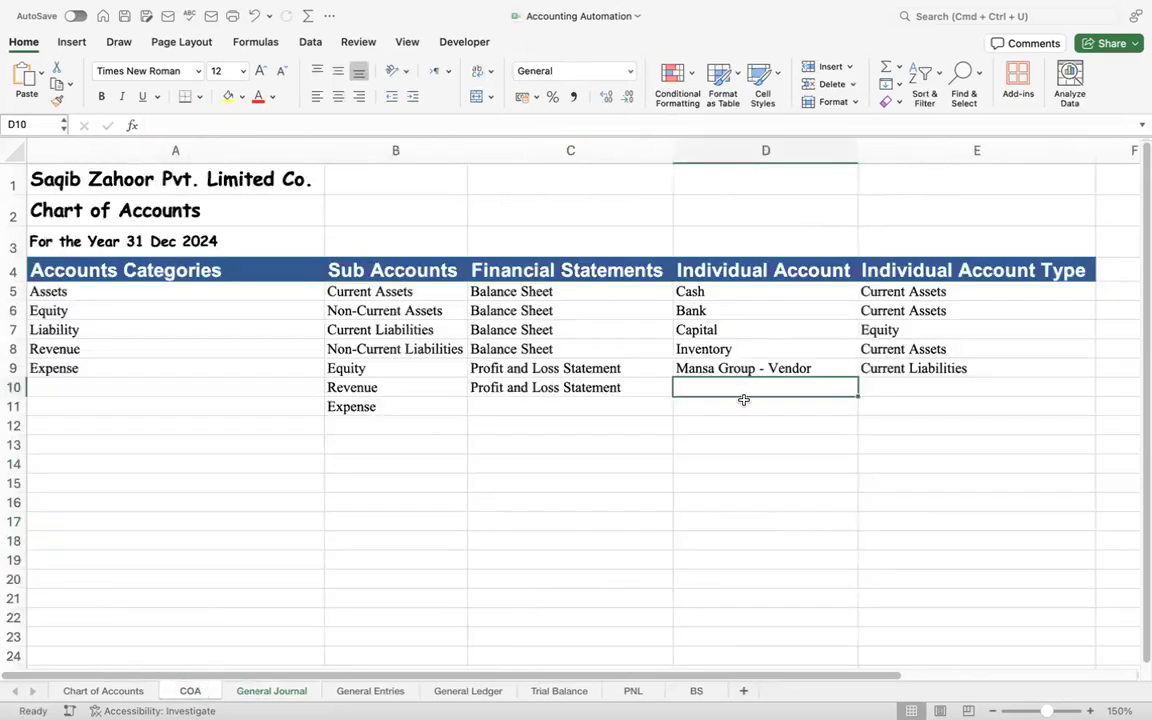
key(super+v)
key(Return)
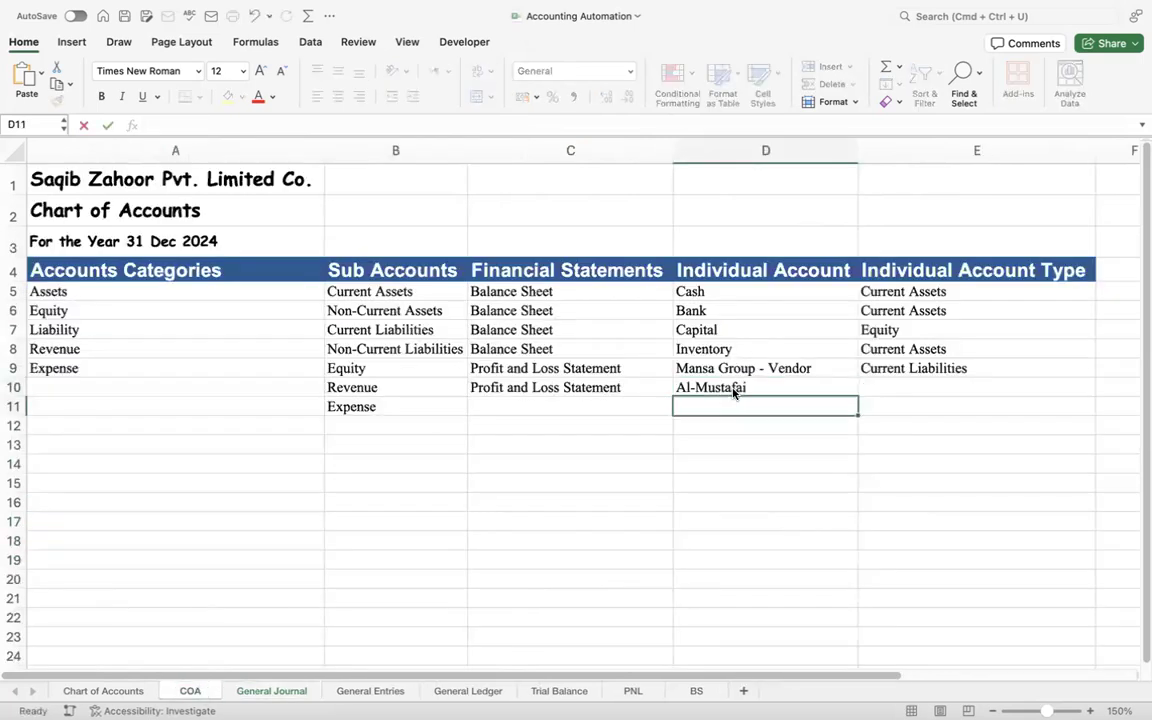
- Extend the new individual account name in D10 to "Al-Mustafai - Vendor"
click(733, 393)
double_click(771, 388)
text(- V)
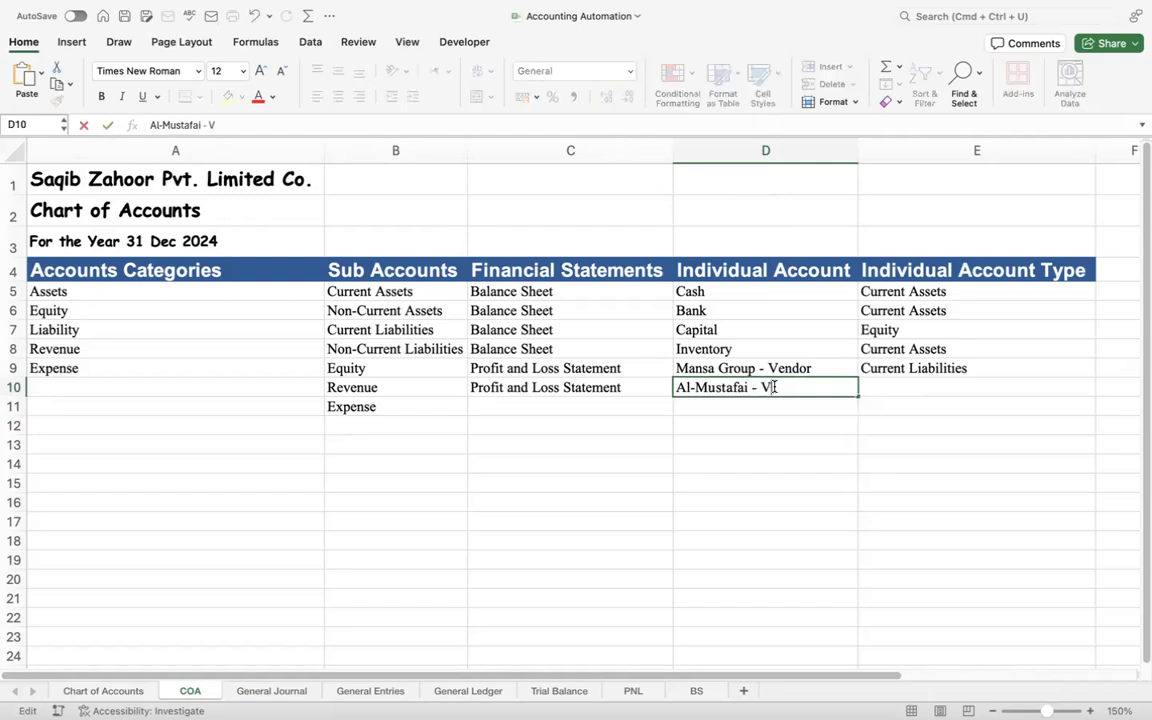
text(endor)
key(Return)
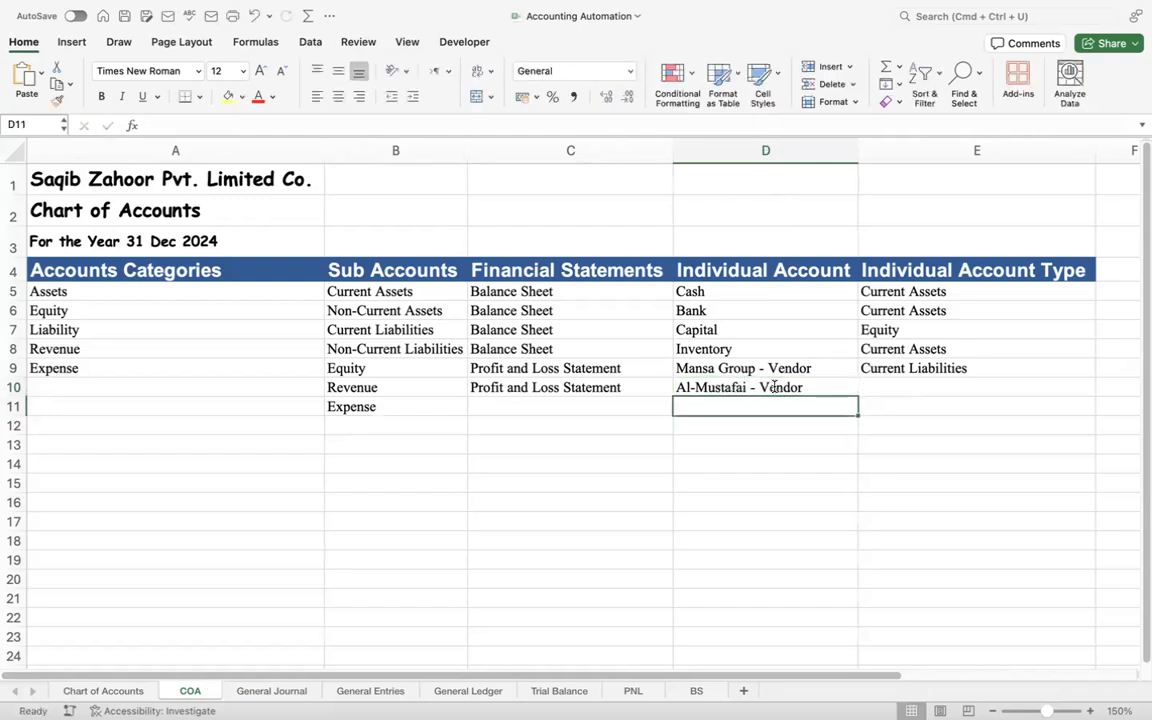
- Fill the Current Liabilities account type down to the Al-Mustafai vendor account in row 10
key(Up)
key(Right)
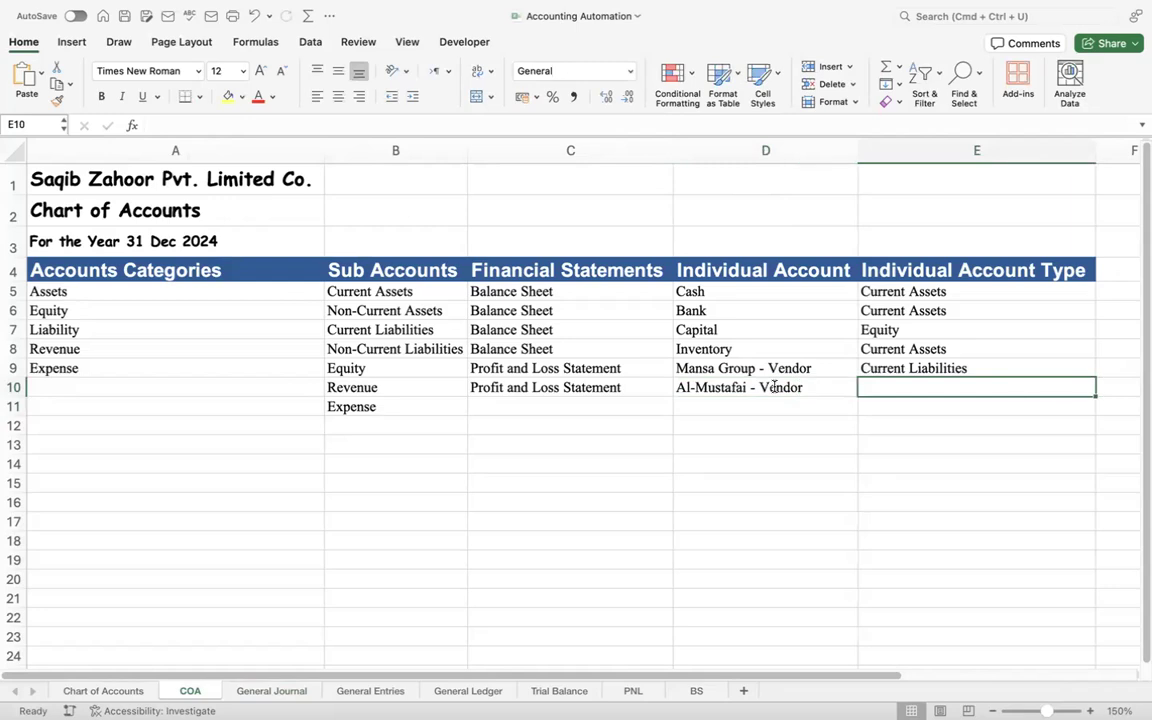
key(ctrl+d)
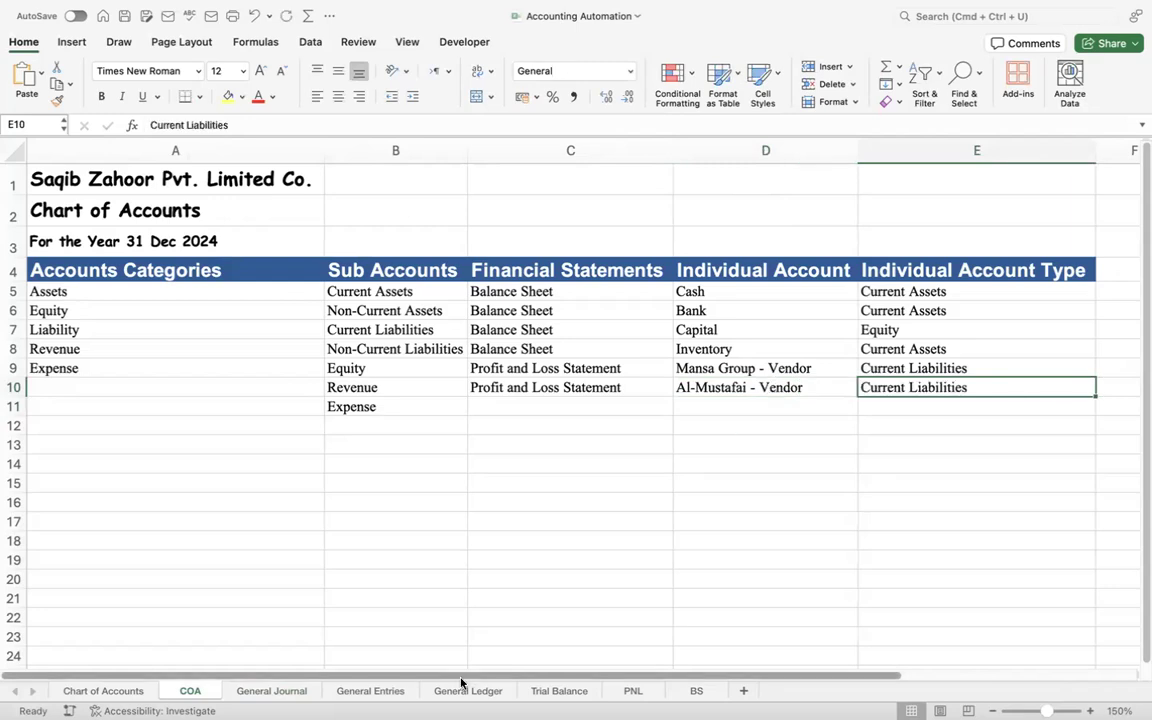
- On the General Journal sheet, assign Al-Mustafai - Vendor to row 12 and enter a credit of 700000
click(262, 694)
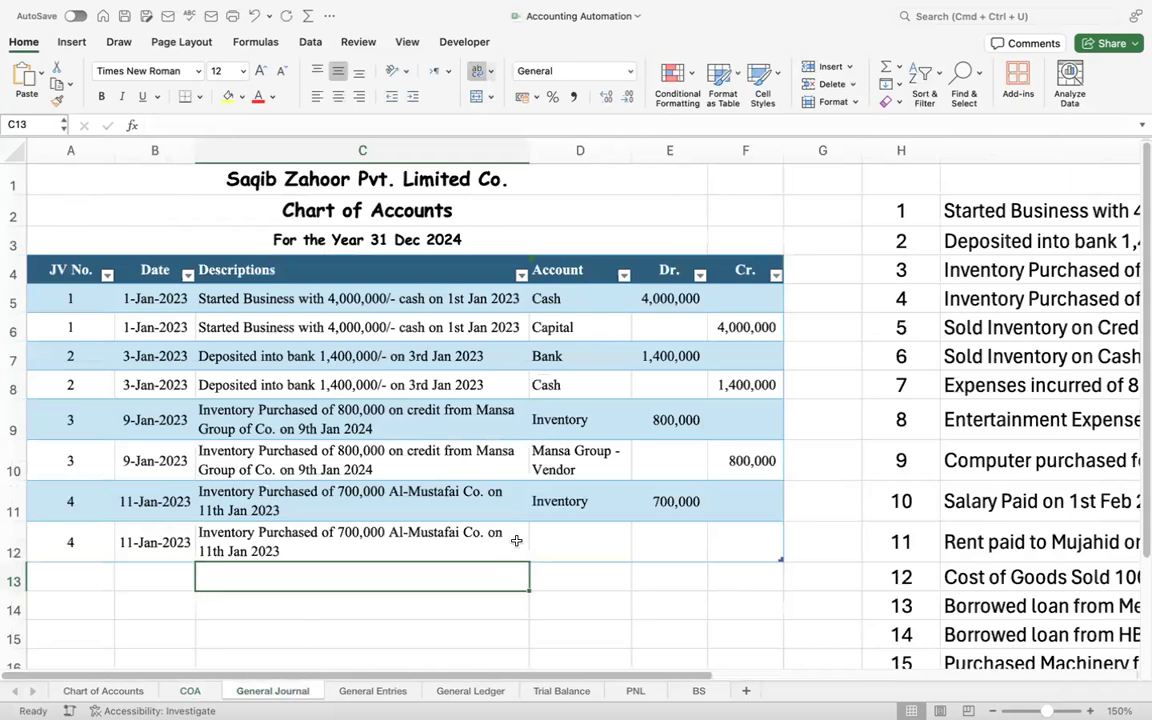
click(590, 535)
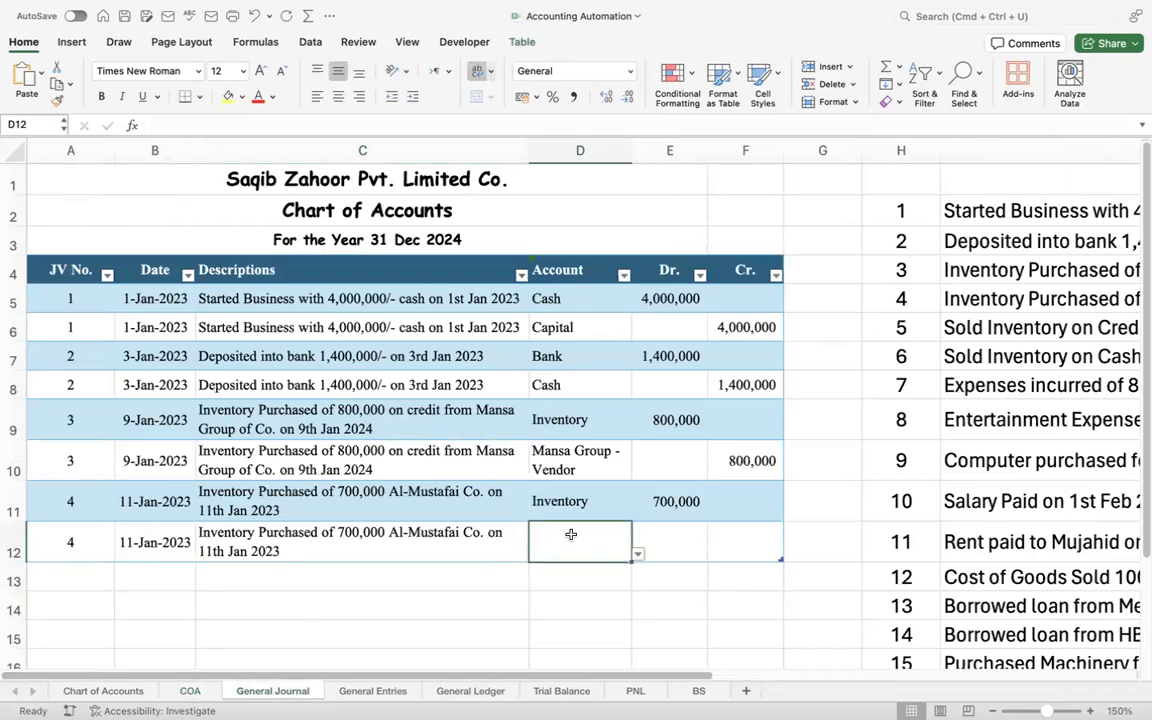
text(Al)
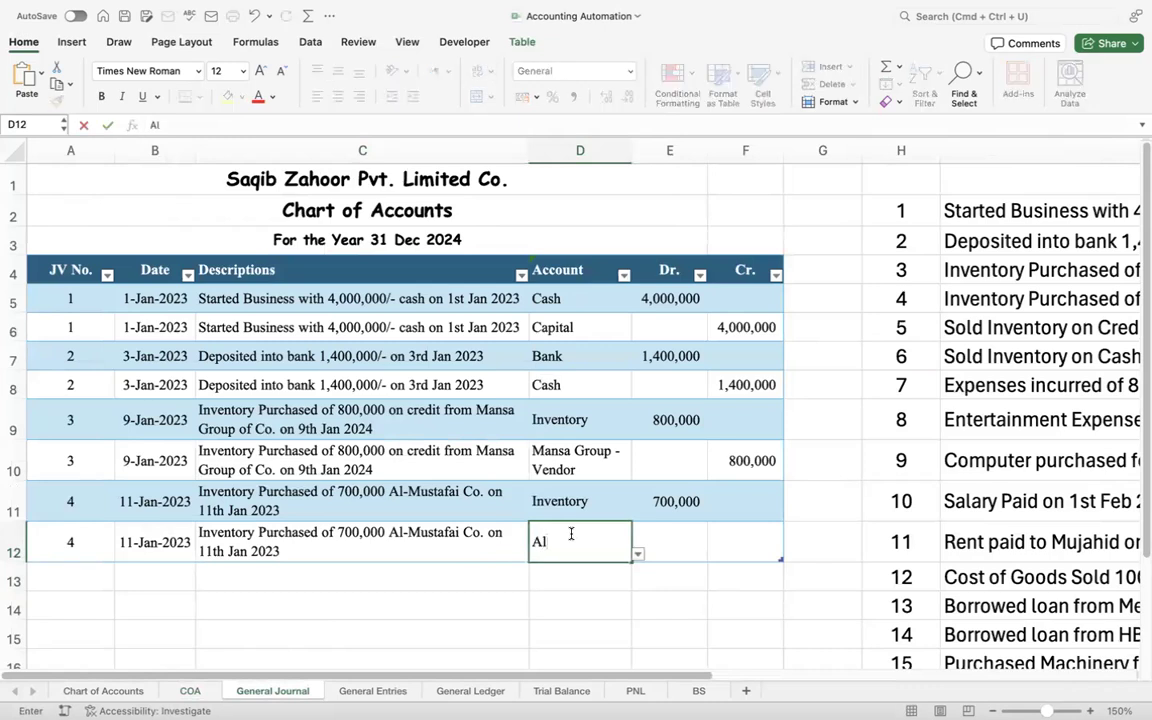
key(Tab)
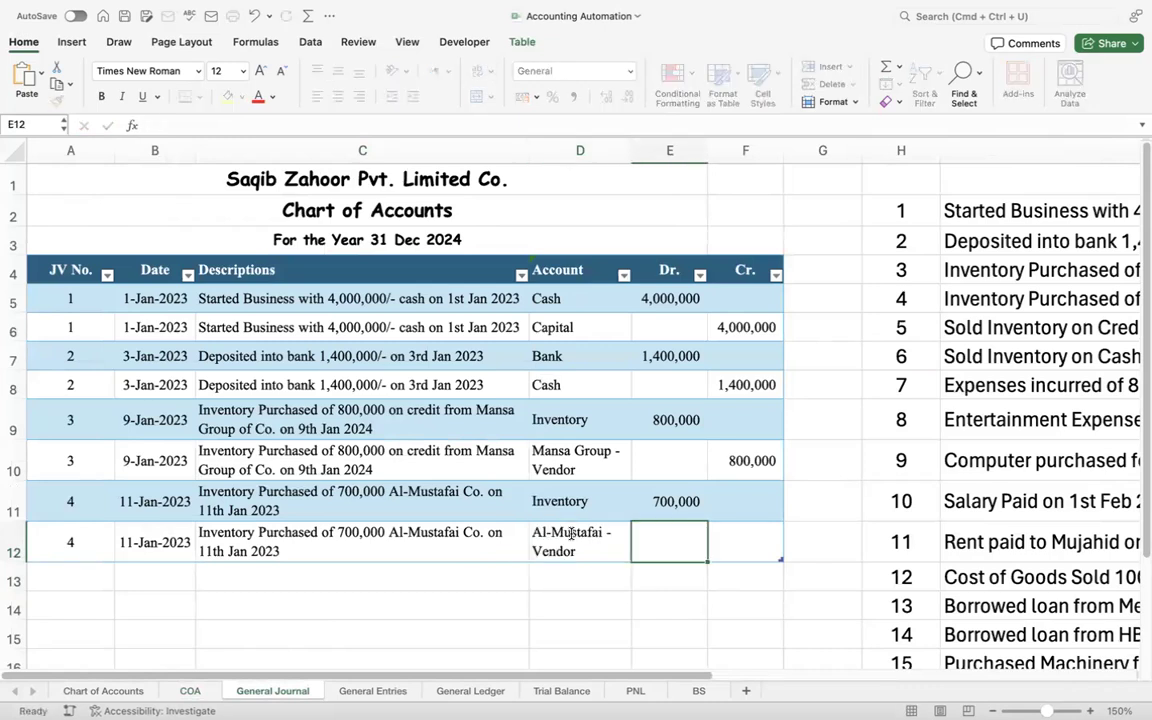
key(Tab)
text(700000)
key(Return)
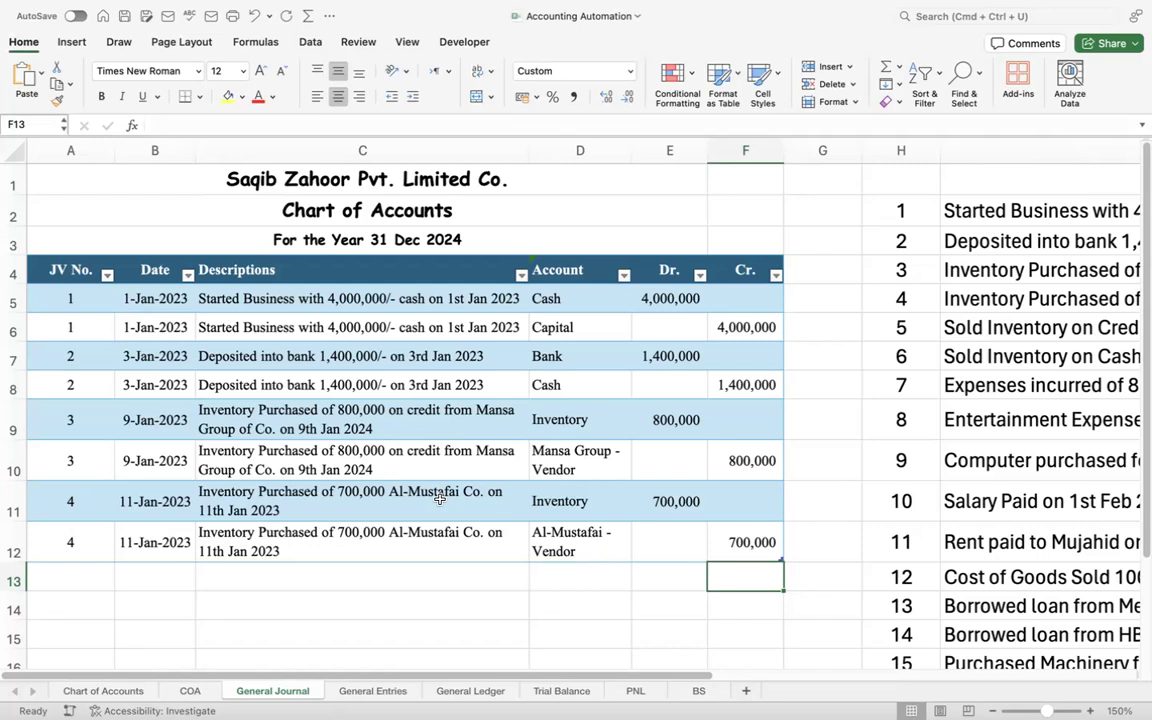
- Copy the description text of transaction 5, the 350,000 credit sale on 16th Jan 2023, from cell I6
click(578, 502)
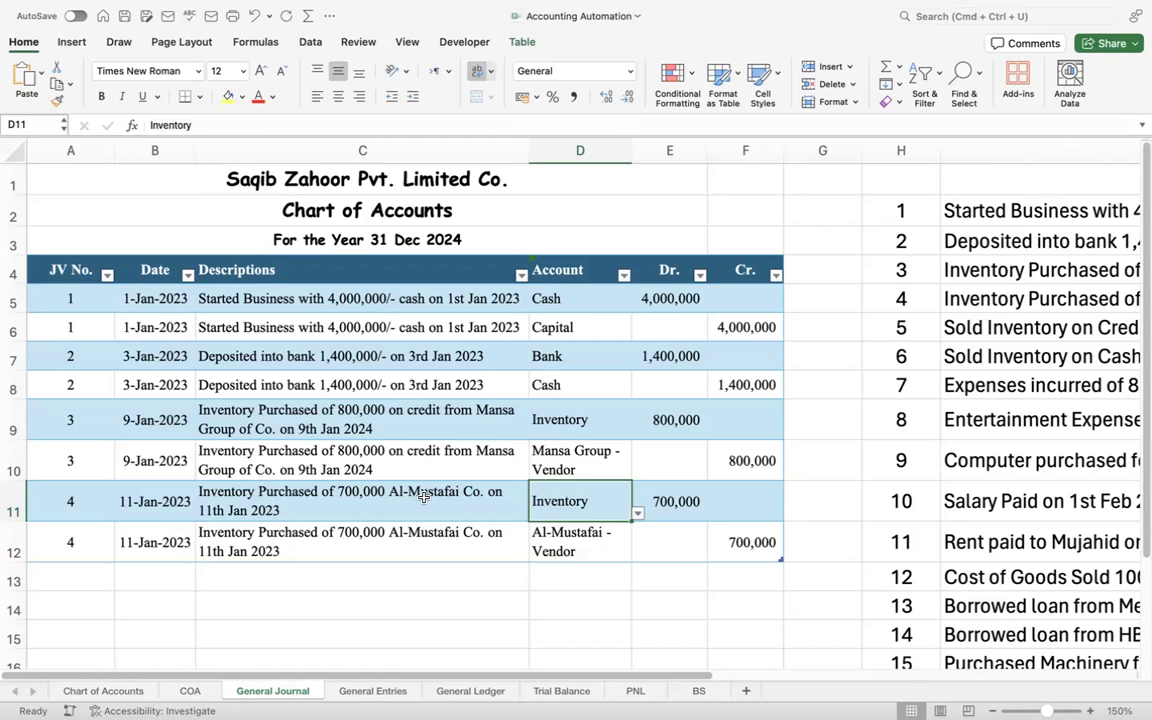
click(889, 331)
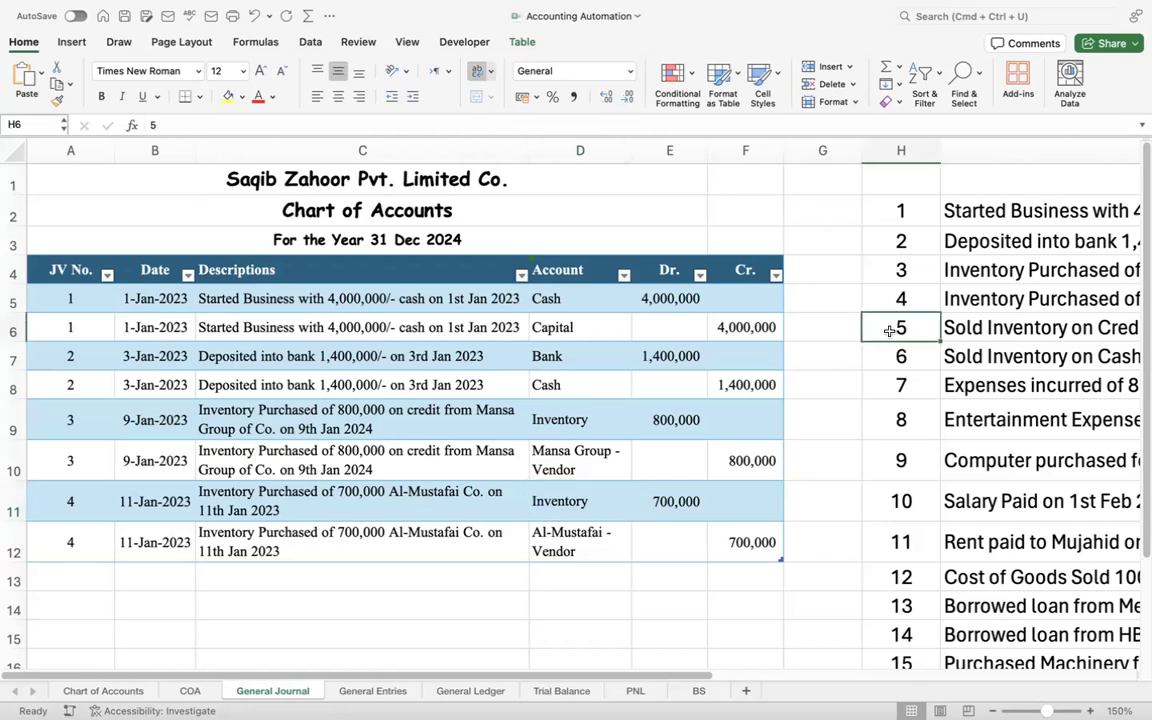
key(Right)
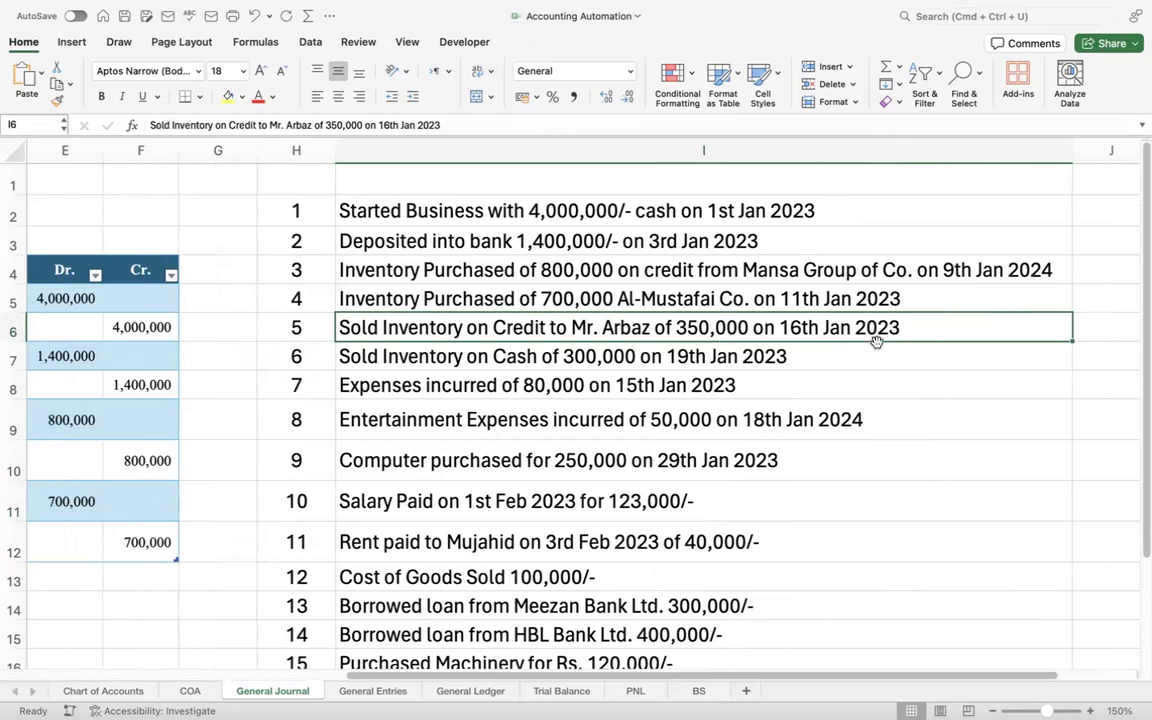
double_click(918, 324)
key(super+a)
key(cmd+c)
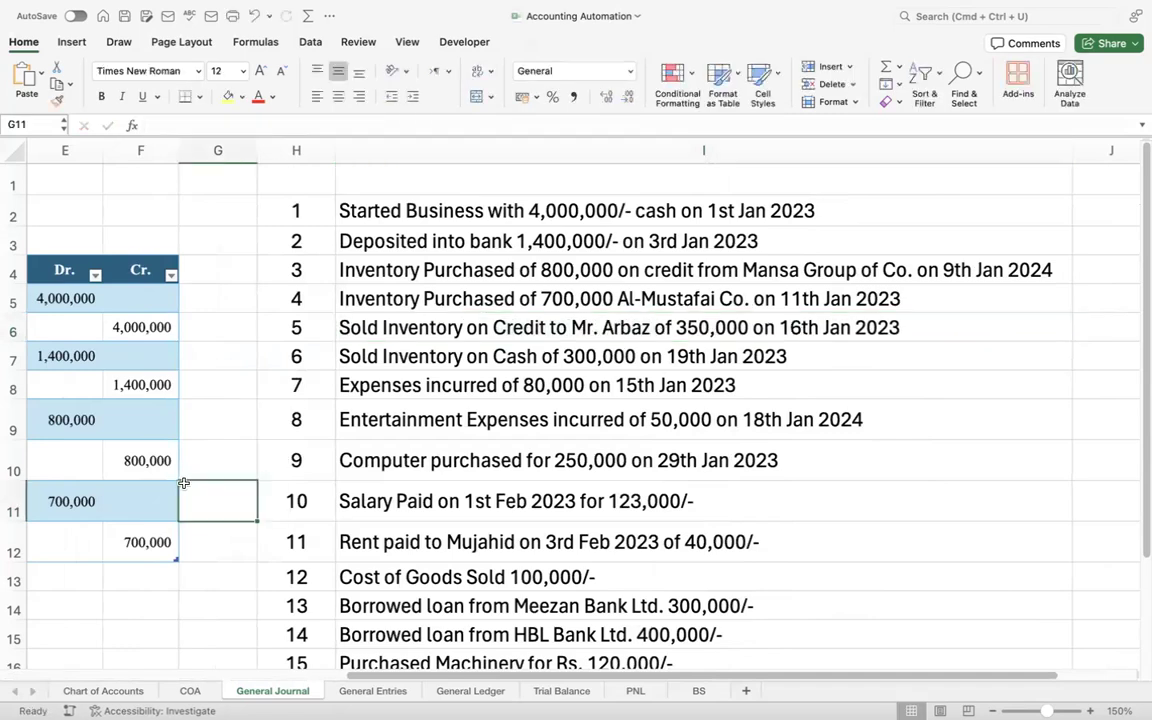
- Enter JV No. 5 for the two new journal lines in rows 13 and 14
key(Left)
key(Left)
key(Left)
key(Left)
key(Left)
key(Left)
key(Down)
key(Down)
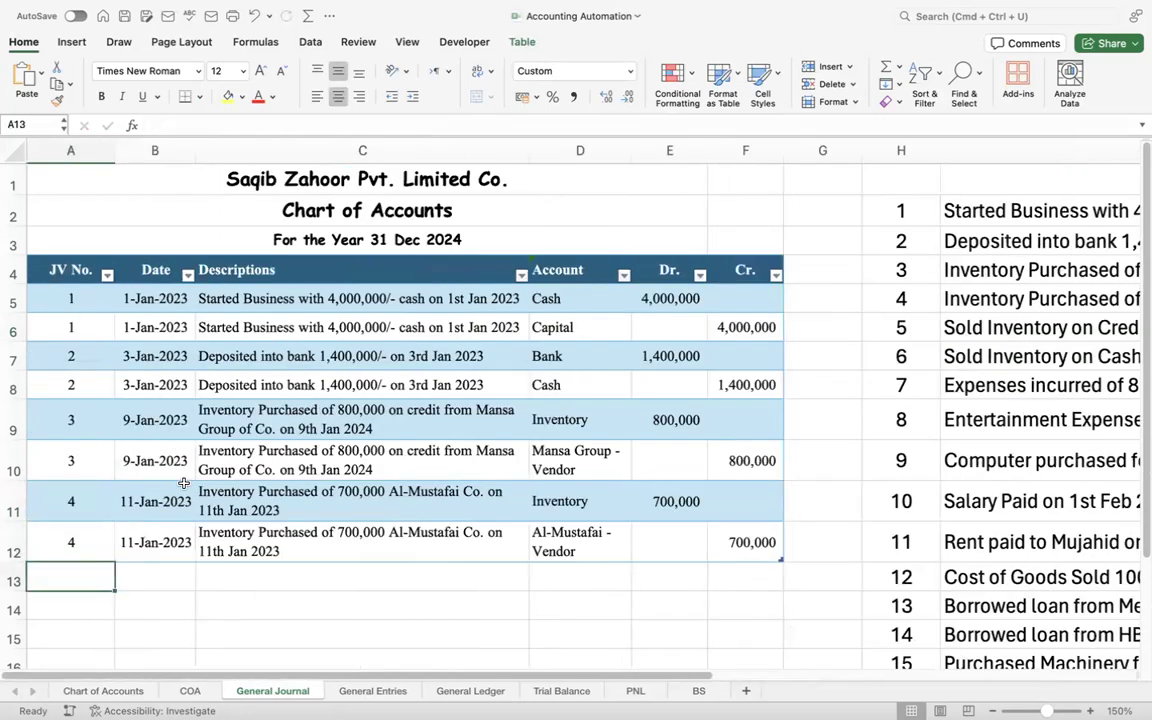
key(ctrl+d)
key(Right)
key(Left)
text(5)
key(Return)
key(ctrl+d)
- Paste the copied credit sale description into the Descriptions column of row 13
key(Up)
key(Right)
key(Right)
key(cmd+v)
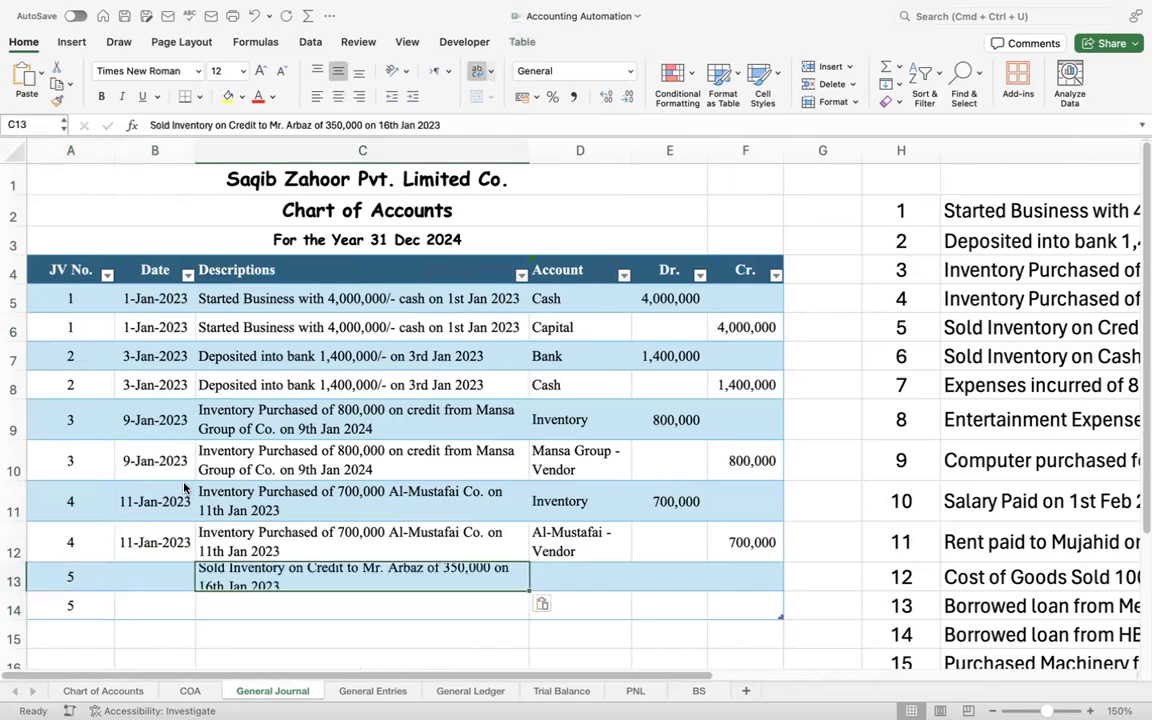
- Undo the last paste and re-enter the copied credit sale description as plain text in the Descriptions cell of row 13
key(super+z)
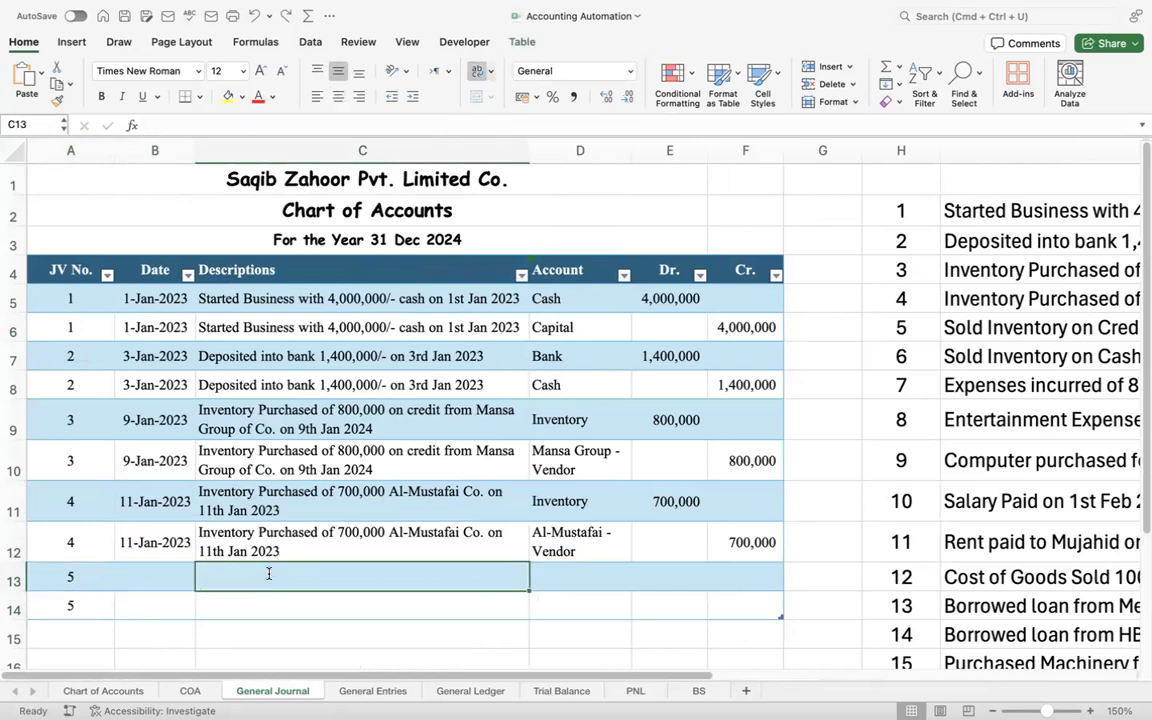
key(super+v)
key(Return)
key(Up)
key(Left)
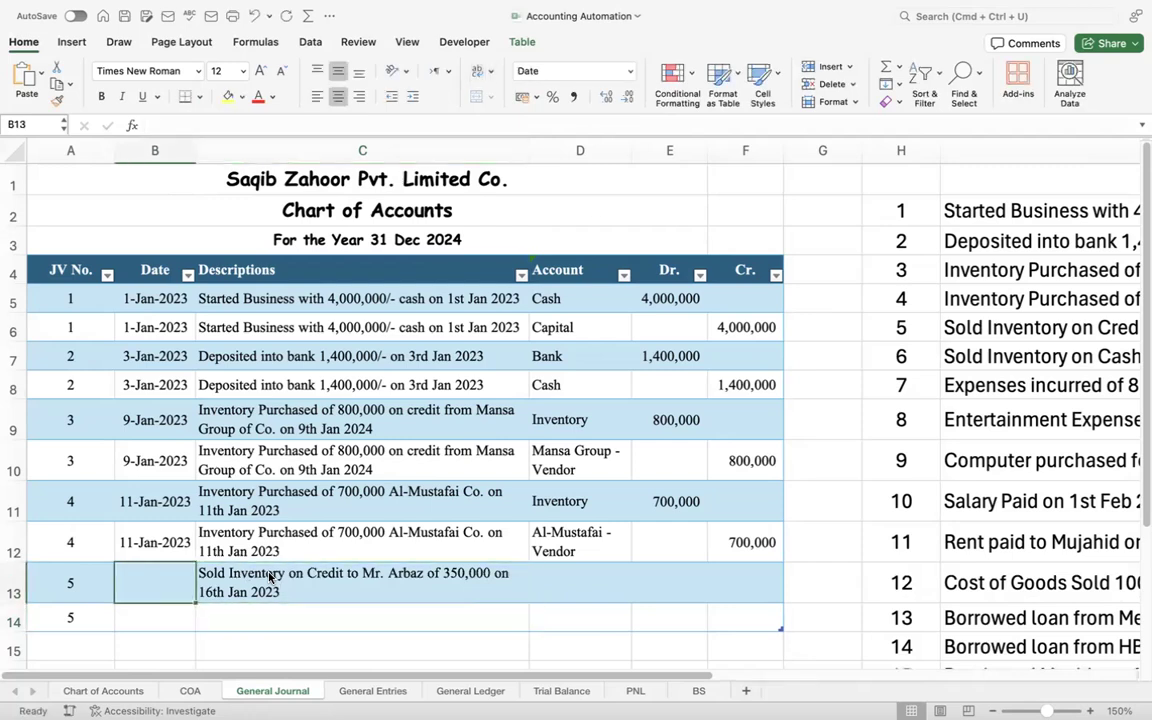
- Date row 13 as 16/1/23 and fill its date and description down to row 14
text(16/1/23)
key(Return)
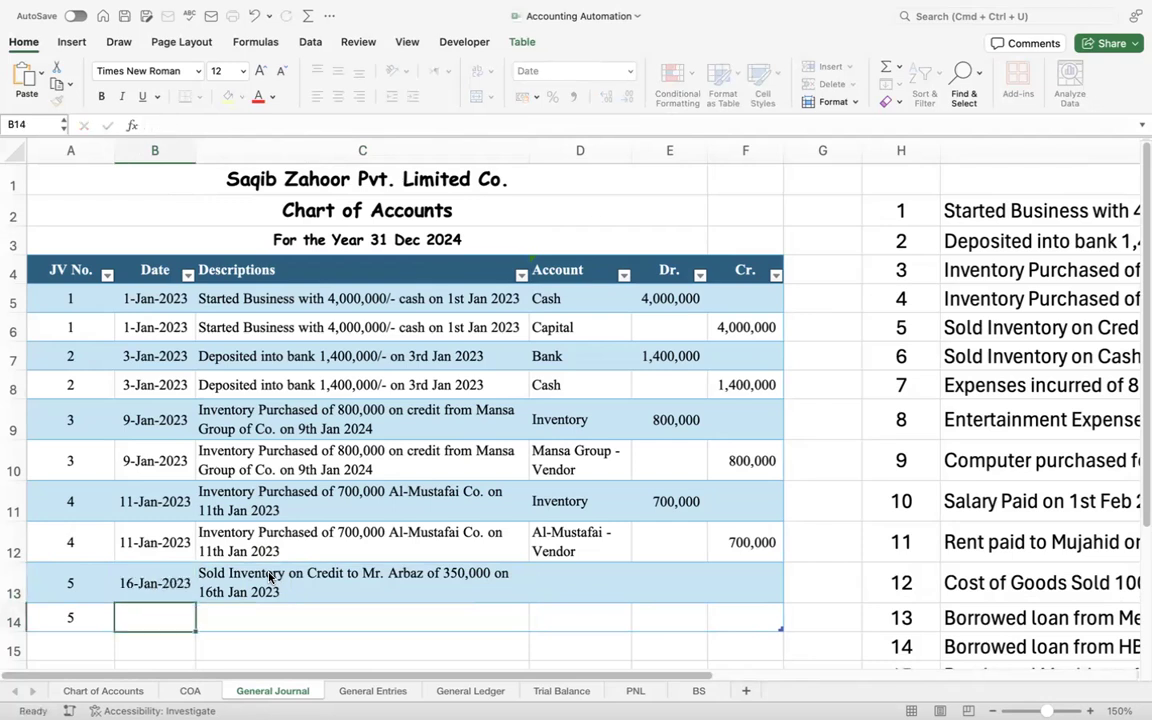
key(Up)
key(Down)
key(ctrl+d)
key(Right)
key(ctrl+d)
key(Up)
key(Right)
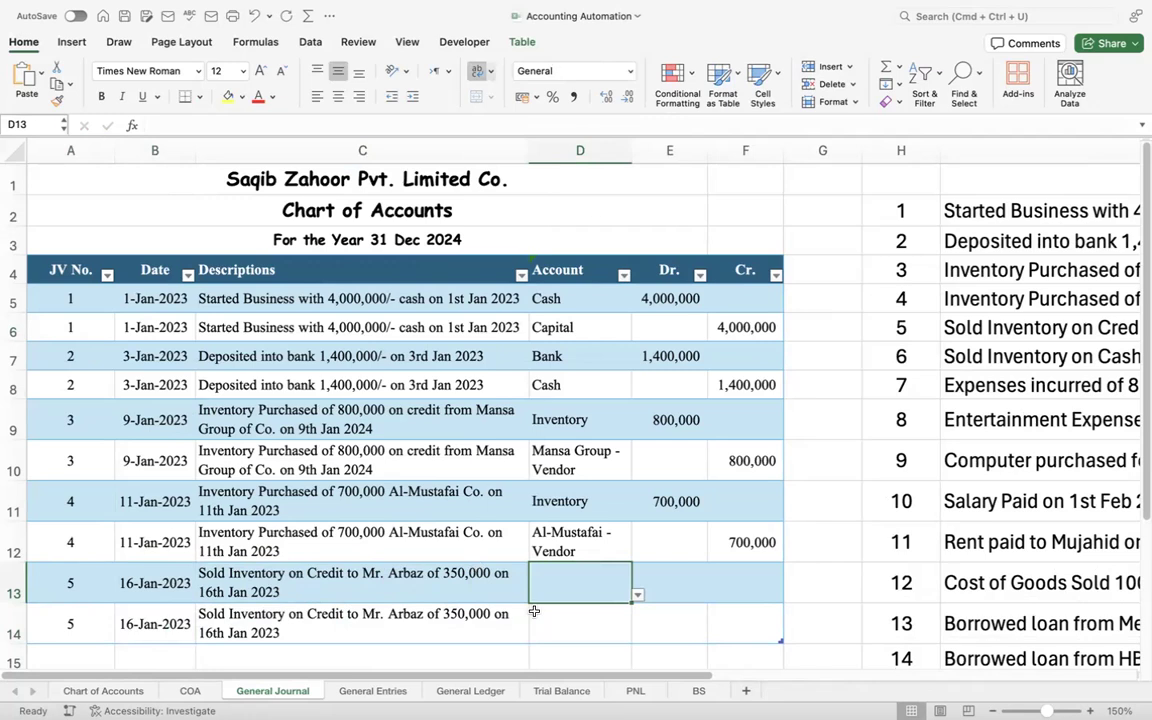
- On the COA sheet, add the credit customer's receivable account in D11, using the customer's name followed by A/R
click(189, 691)
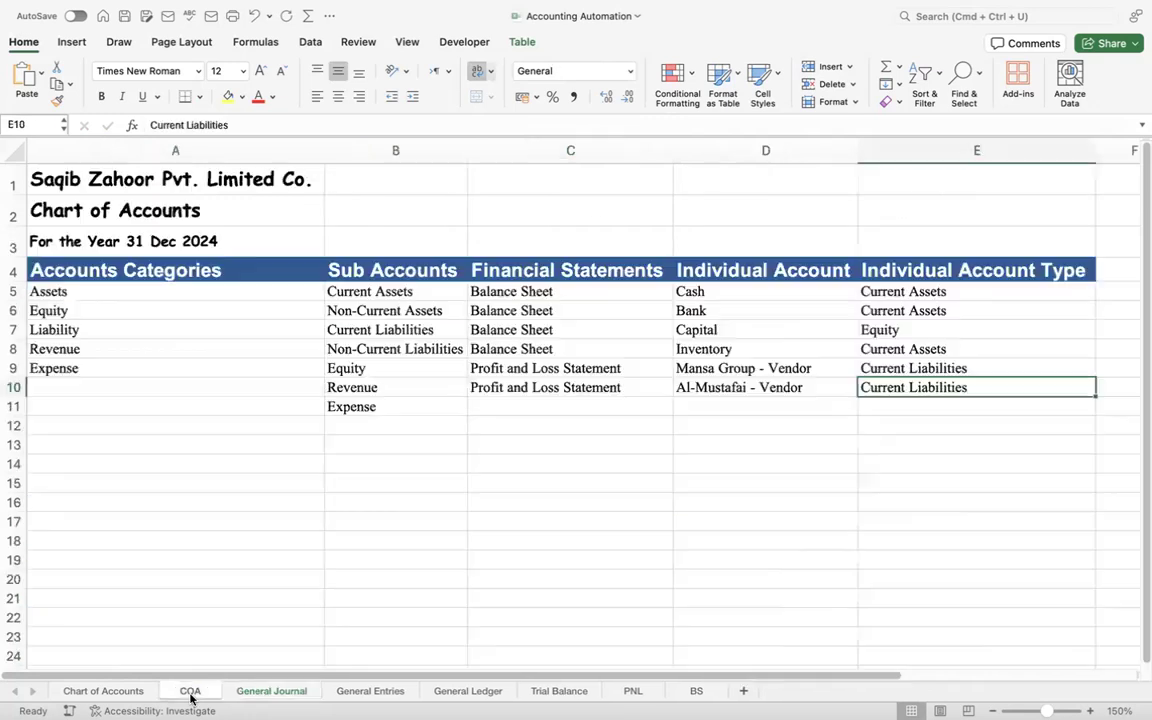
click(720, 410)
click(256, 694)
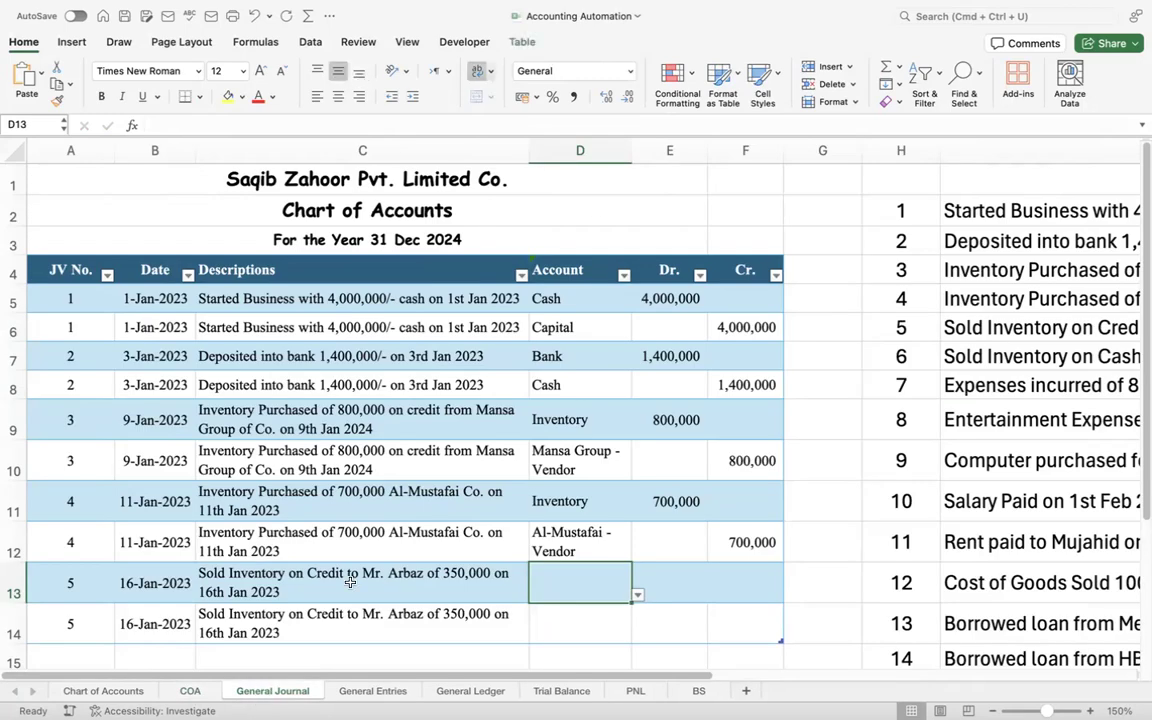
click(372, 578)
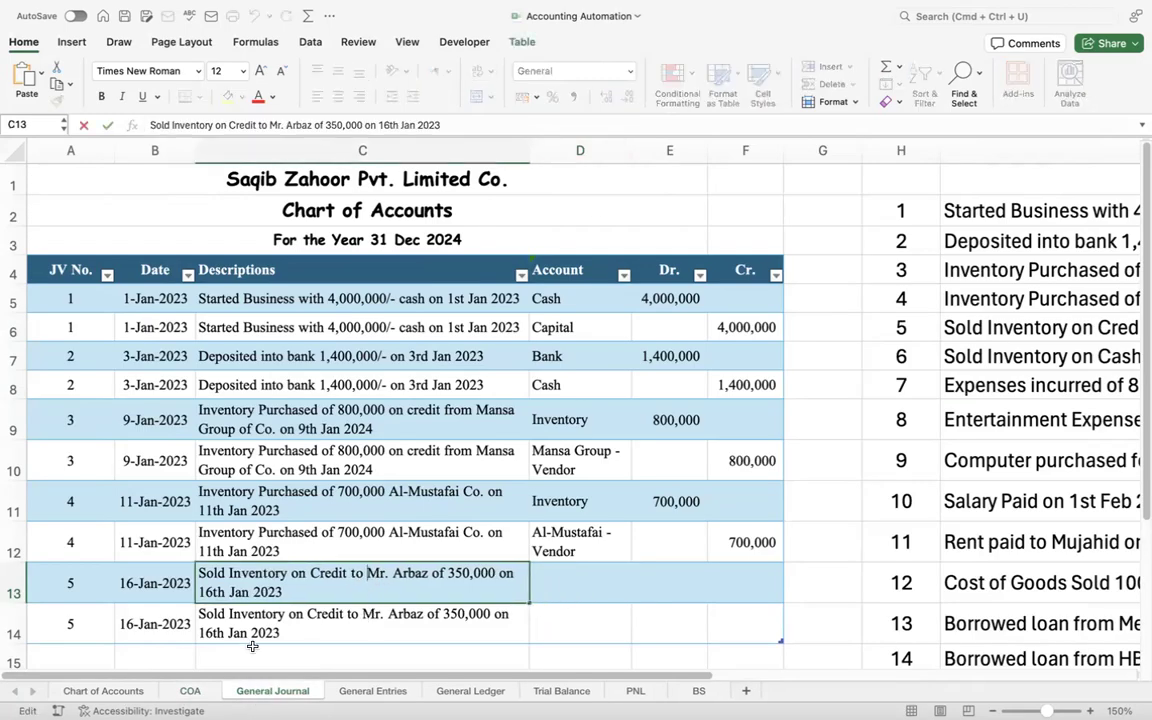
click(189, 691)
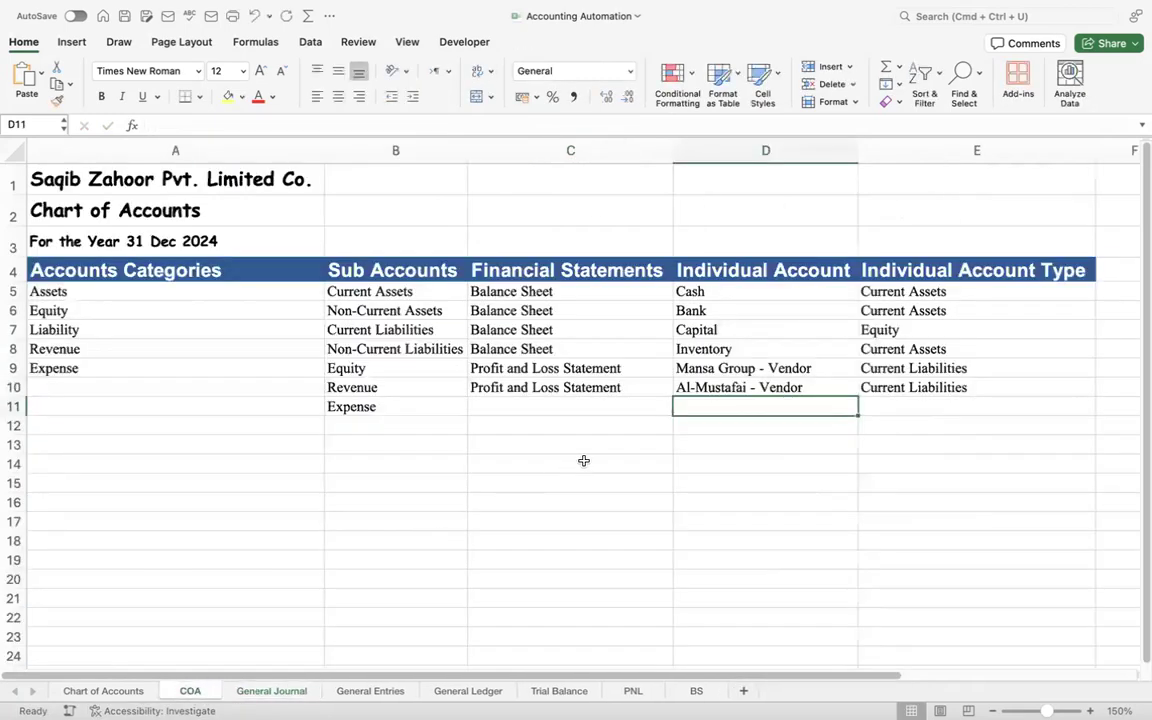
text(Mr. Ar)
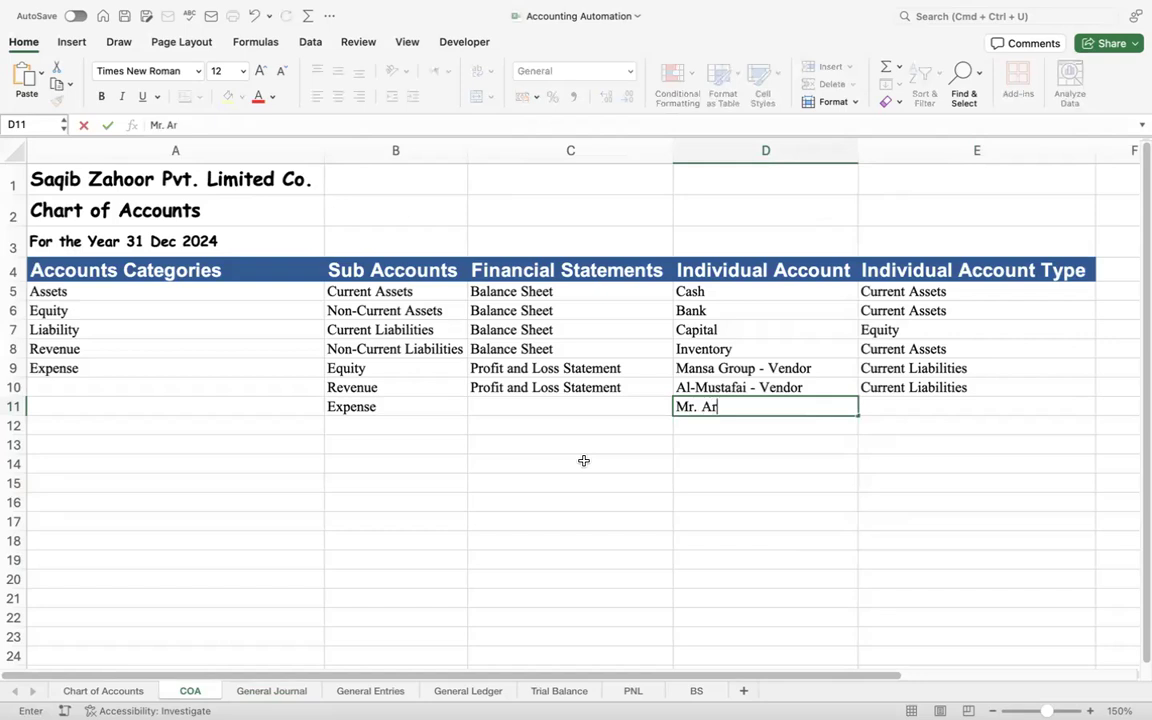
text(baz A/R)
key(Tab)
- Copy the Current Assets account type from the Inventory row to the new receivable account in row 11
key(Up)
key(Up)
key(Up)
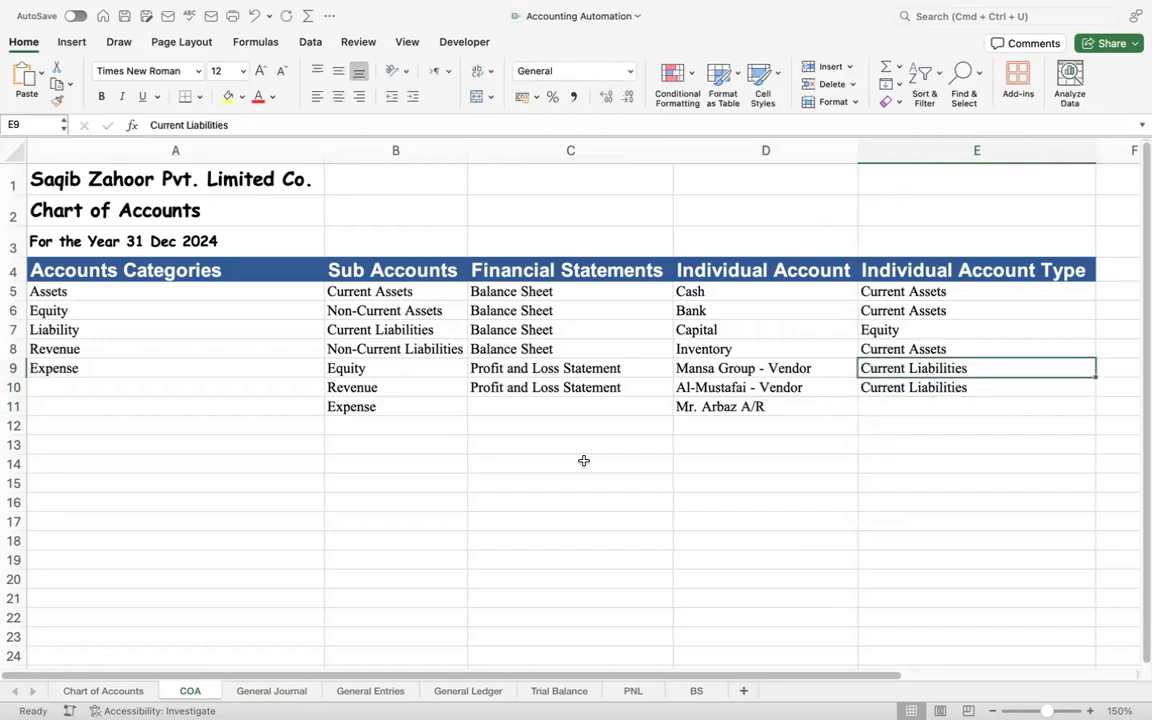
key(super+c)
key(Down)
key(Down)
key(Down)
key(Return)
- Add a Sales account in row 12 of the COA sheet with the account type Revenue
key(Left)
key(Down)
text(Sales)
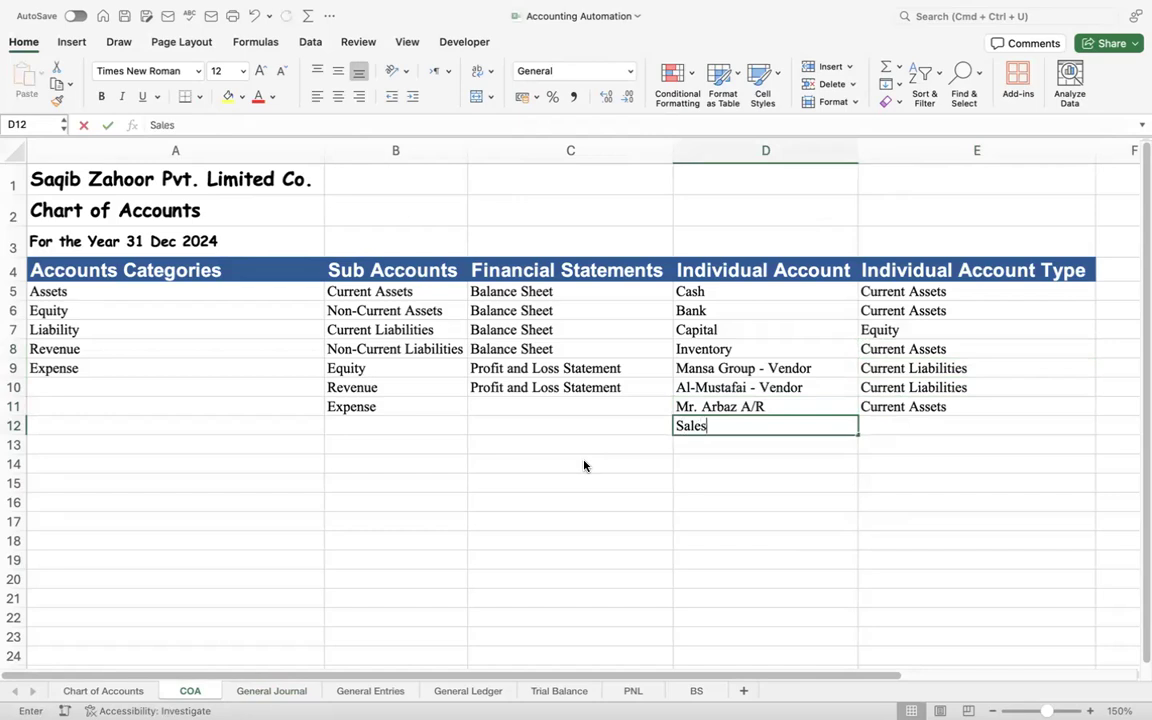
key(Return)
key(Up)
key(Right)
text(Reve)
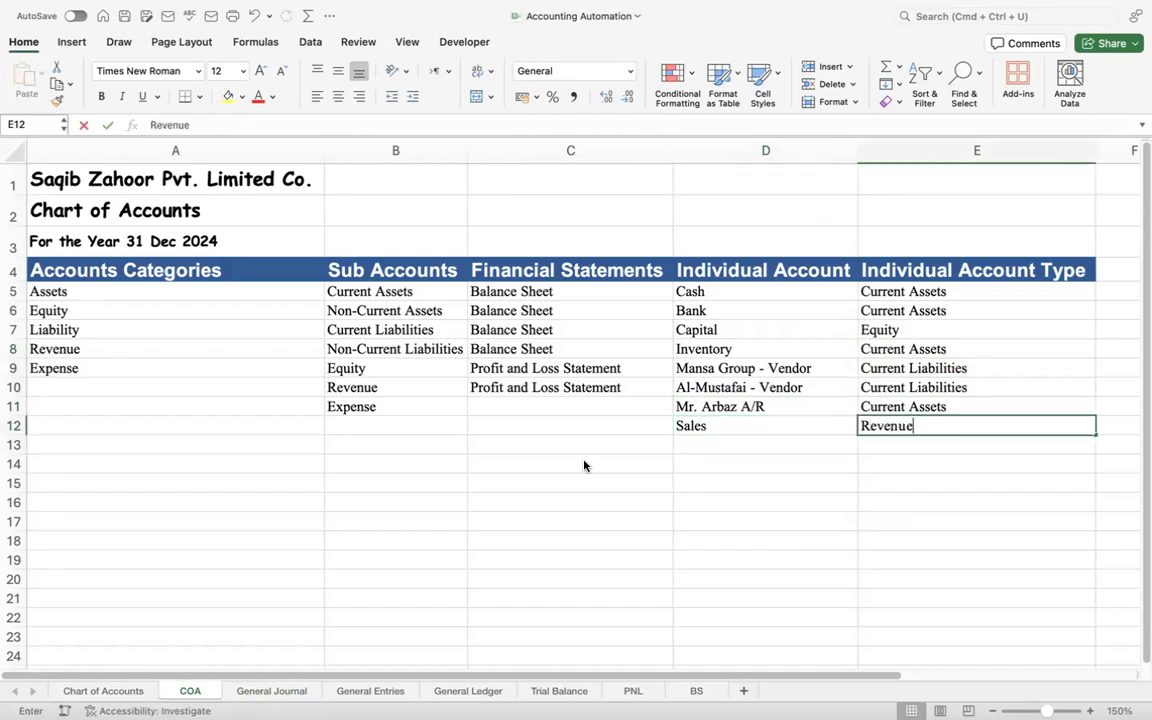
key(Return)
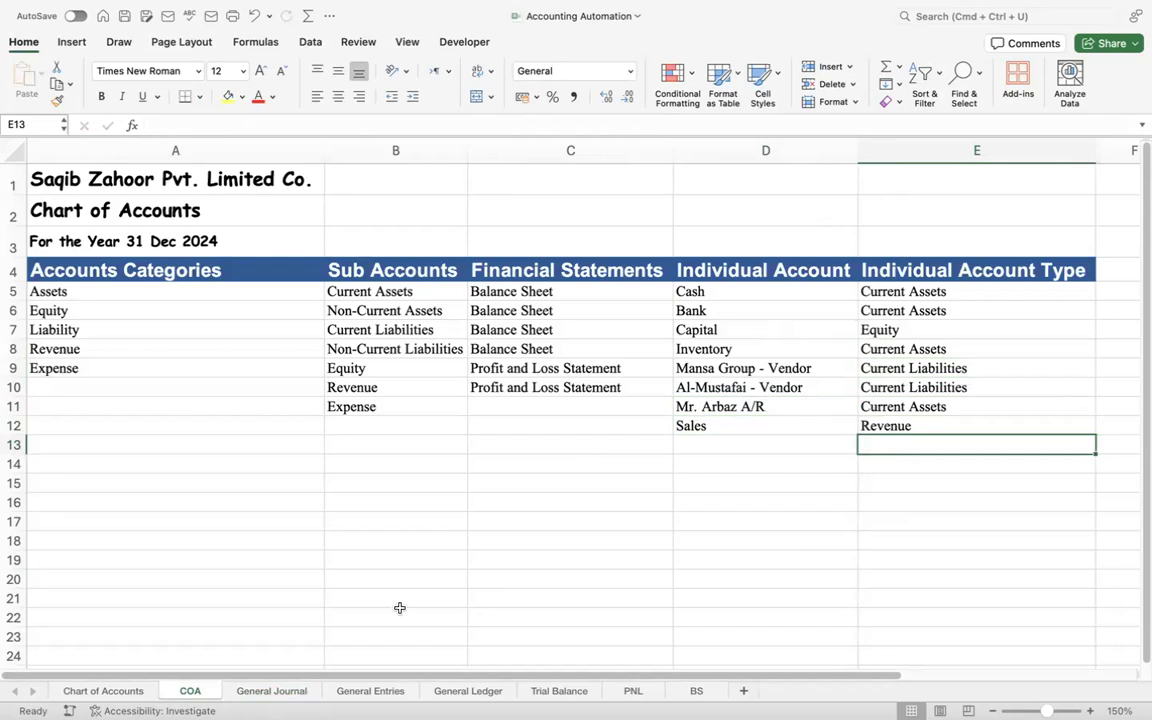
- On the General Journal sheet, assign the customer's A/R account to row 13 and enter a debit of 350000
click(270, 690)
click(568, 571)
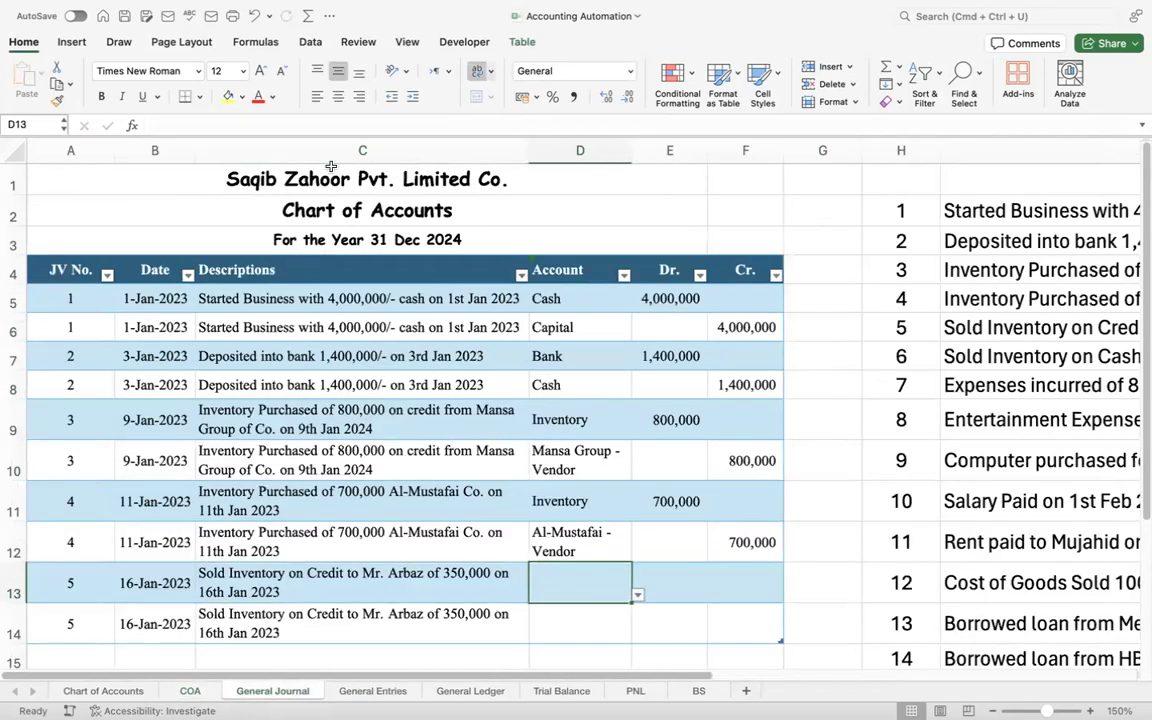
click(318, 43)
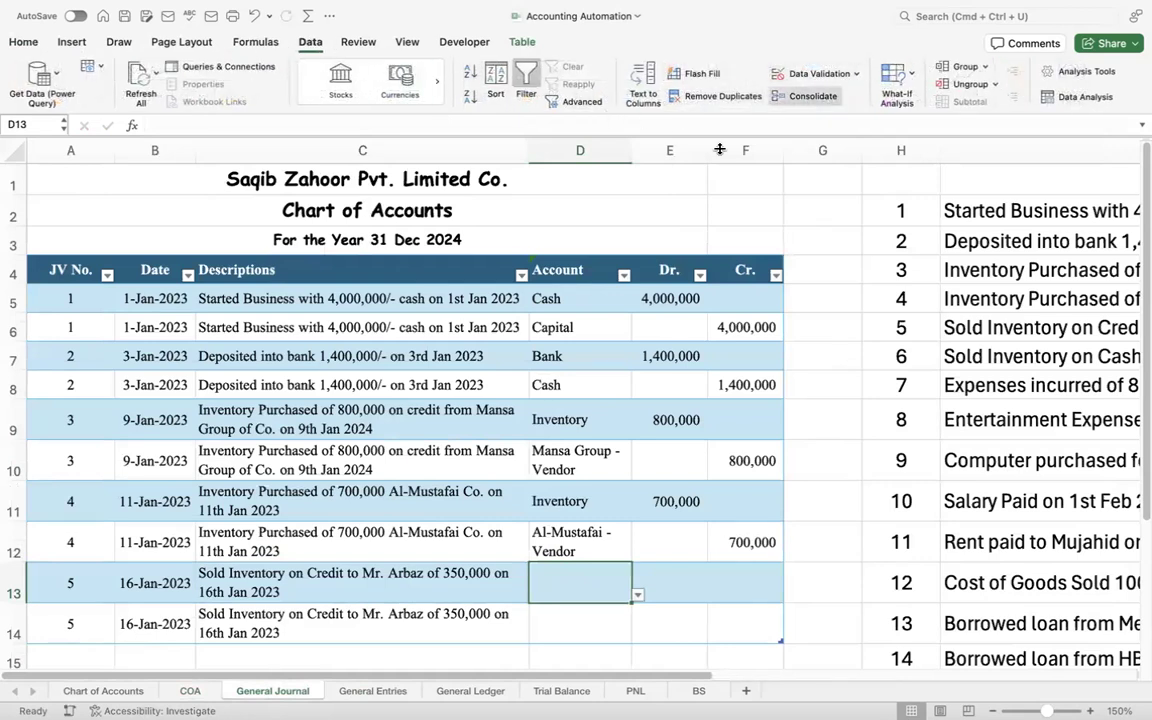
click(24, 42)
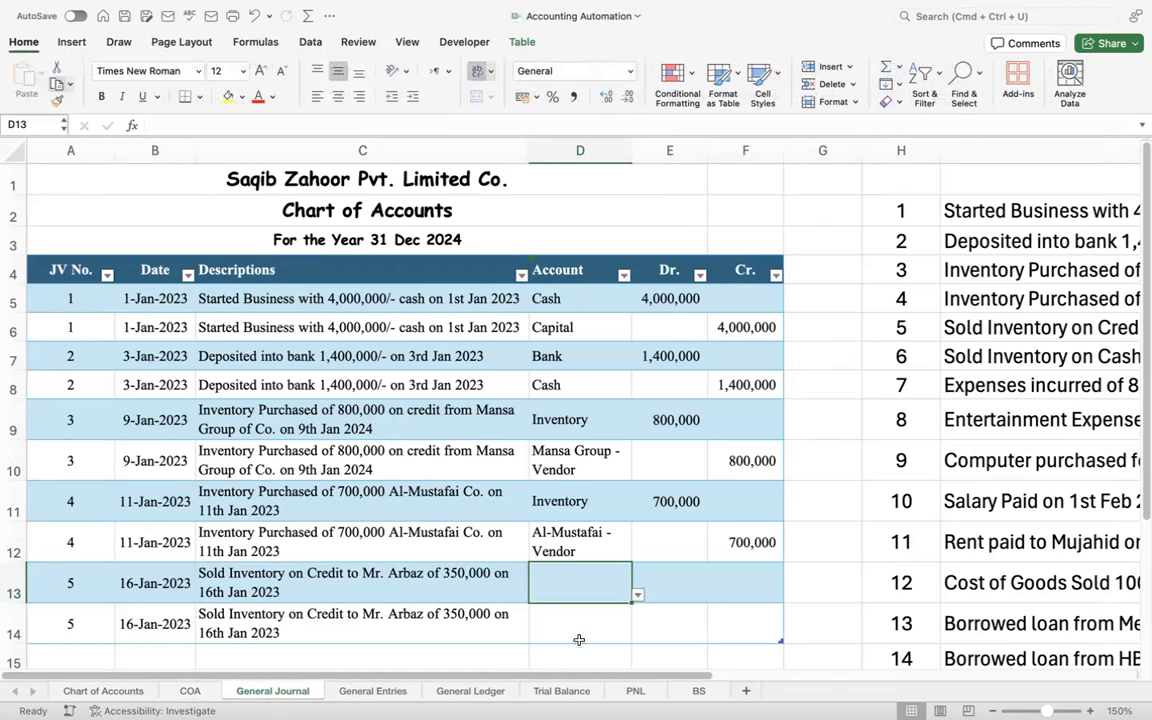
text(A)
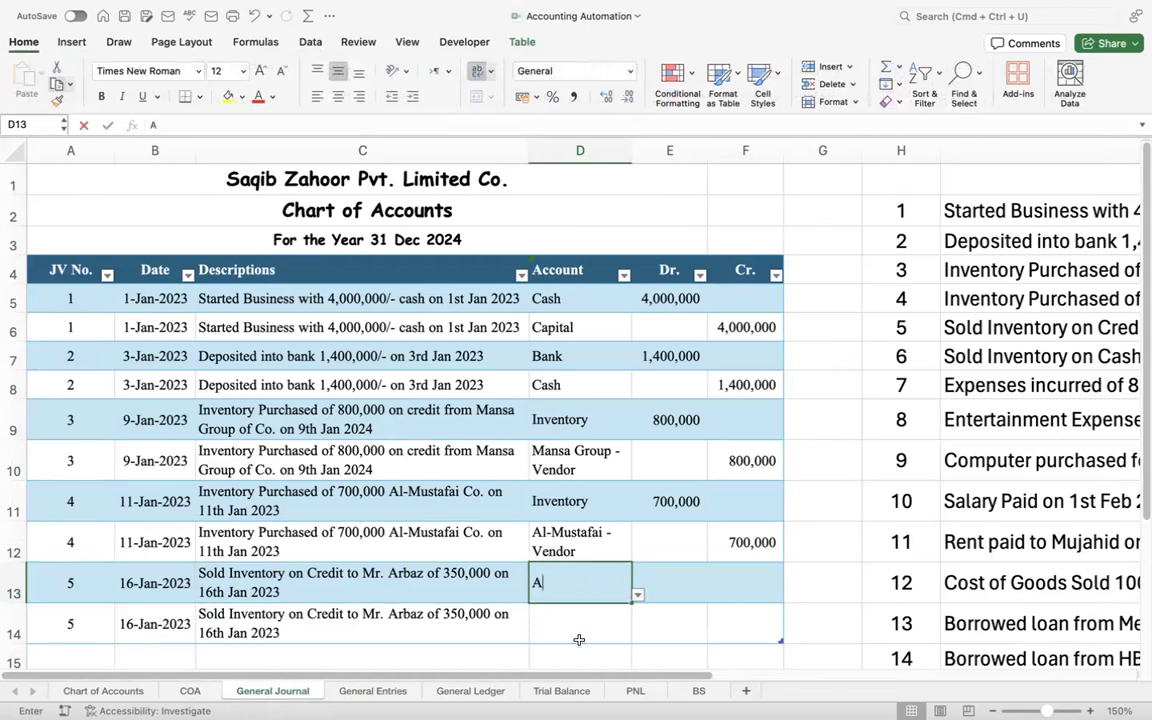
text(r)
key(Return)
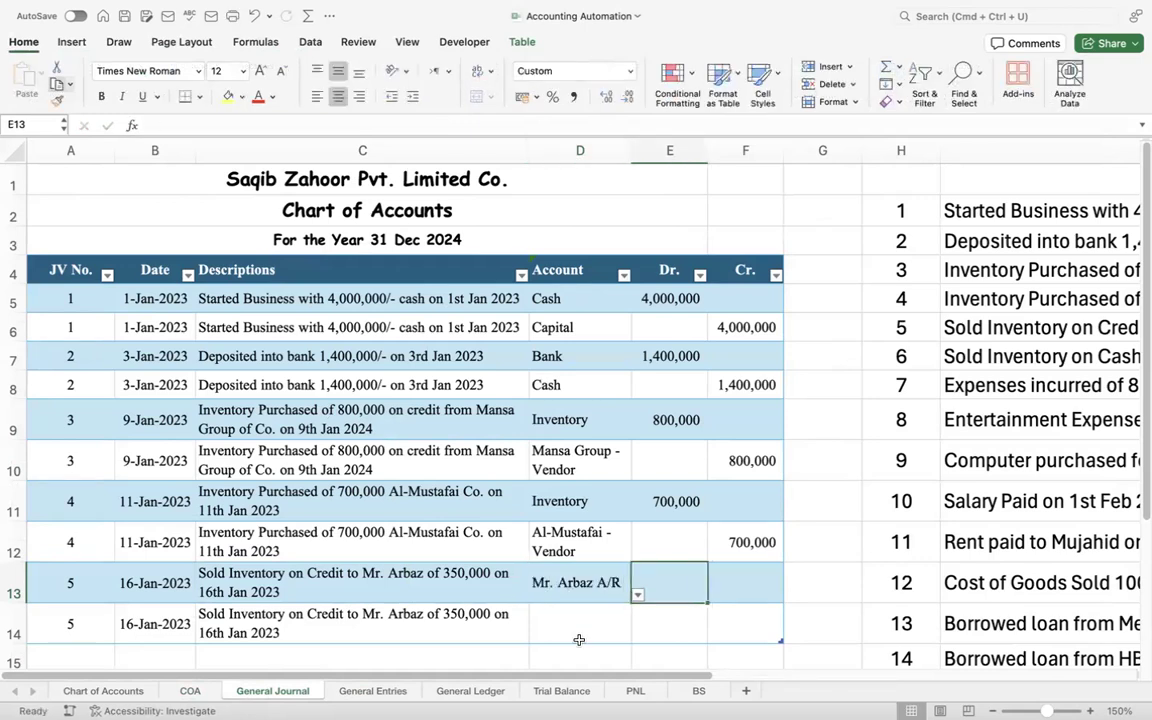
key(Tab)
text(350,0000)
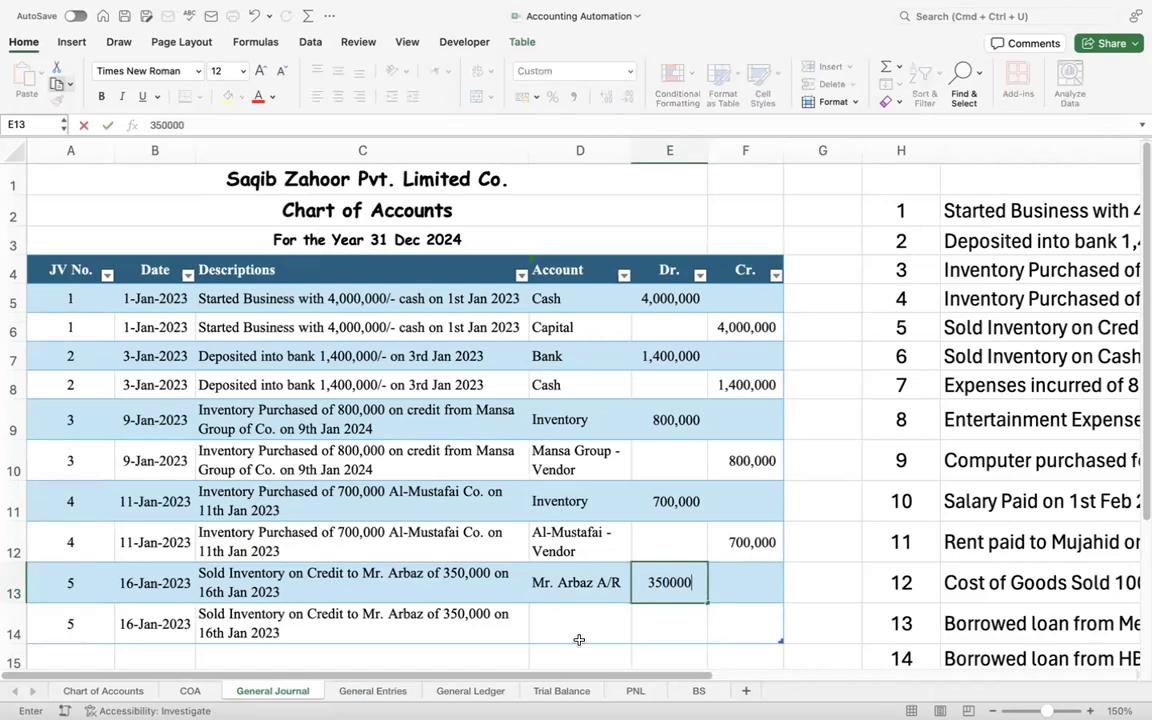
key(Return)
- Assign the Sales account to row 14 and enter a credit of 350000
click(579, 640)
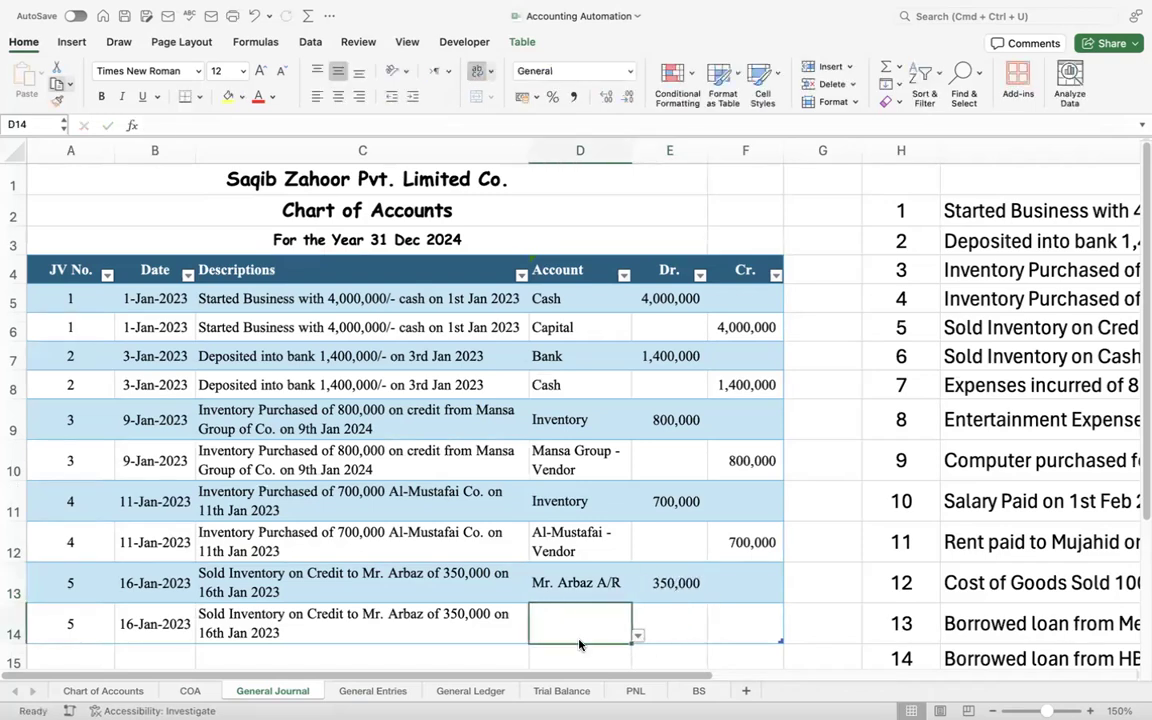
text(Sales)
key(Tab)
key(Tab)
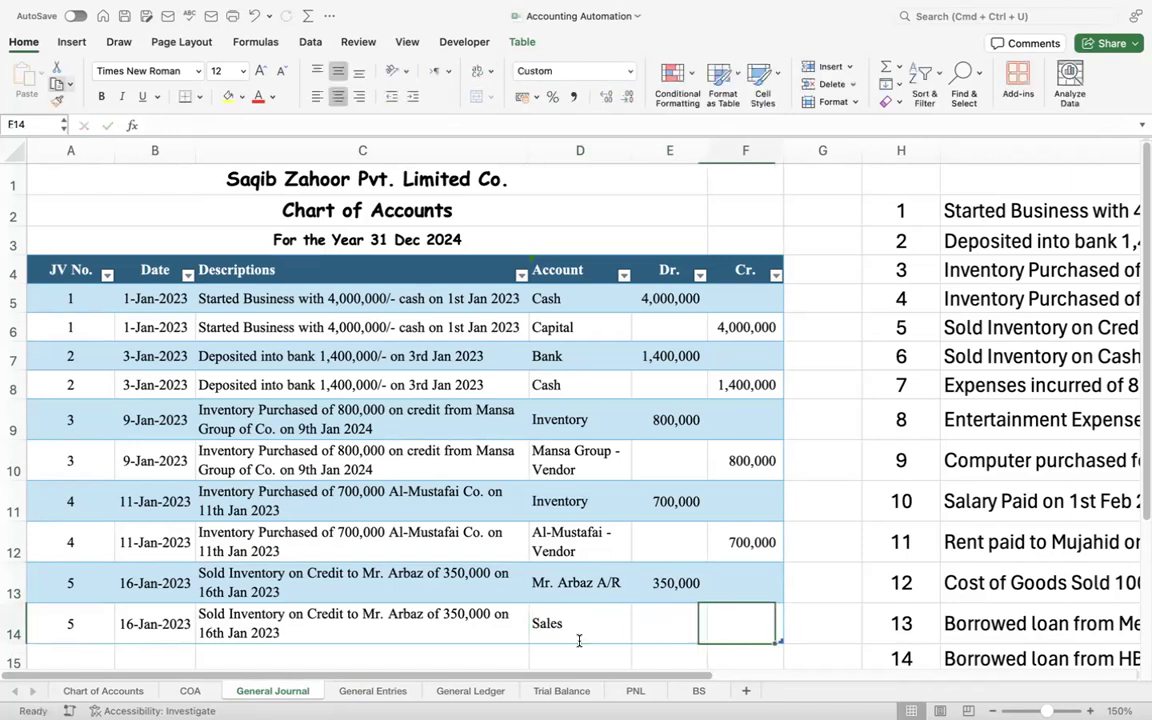
text(350,000)
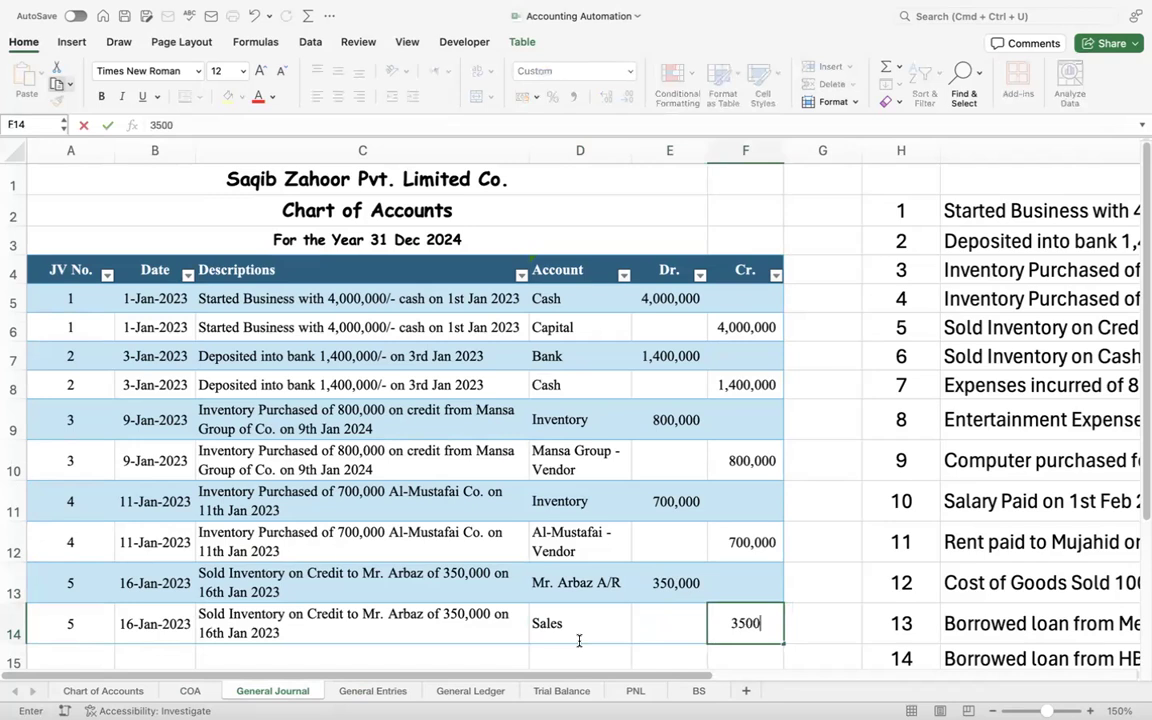
key(Return)
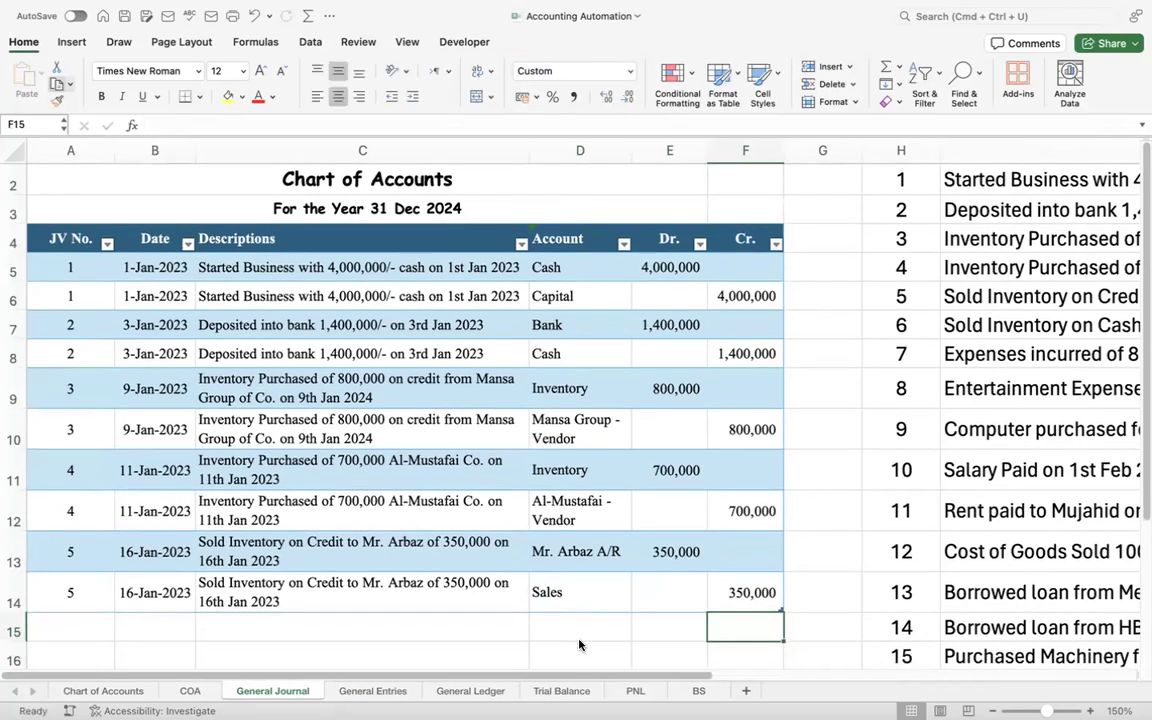
- Copy the description text of transaction 6, the 300,000 cash sale on 19th Jan 2023, from cell I7
key(Left)
key(Left)
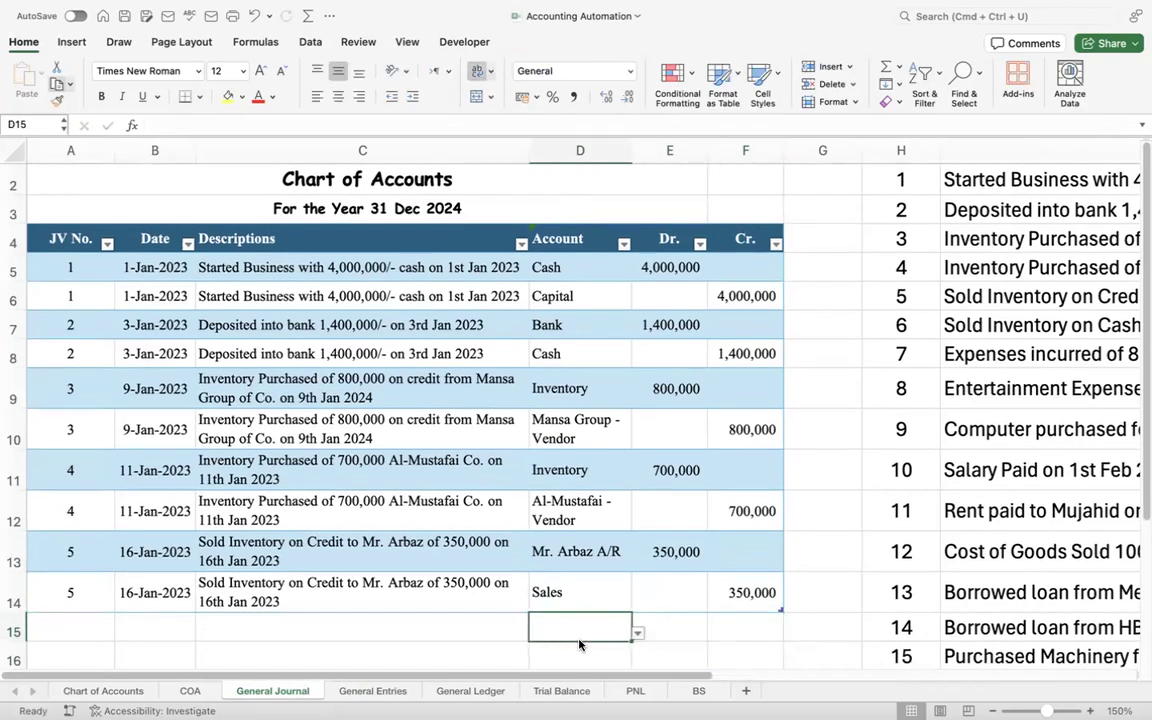
click(944, 325)
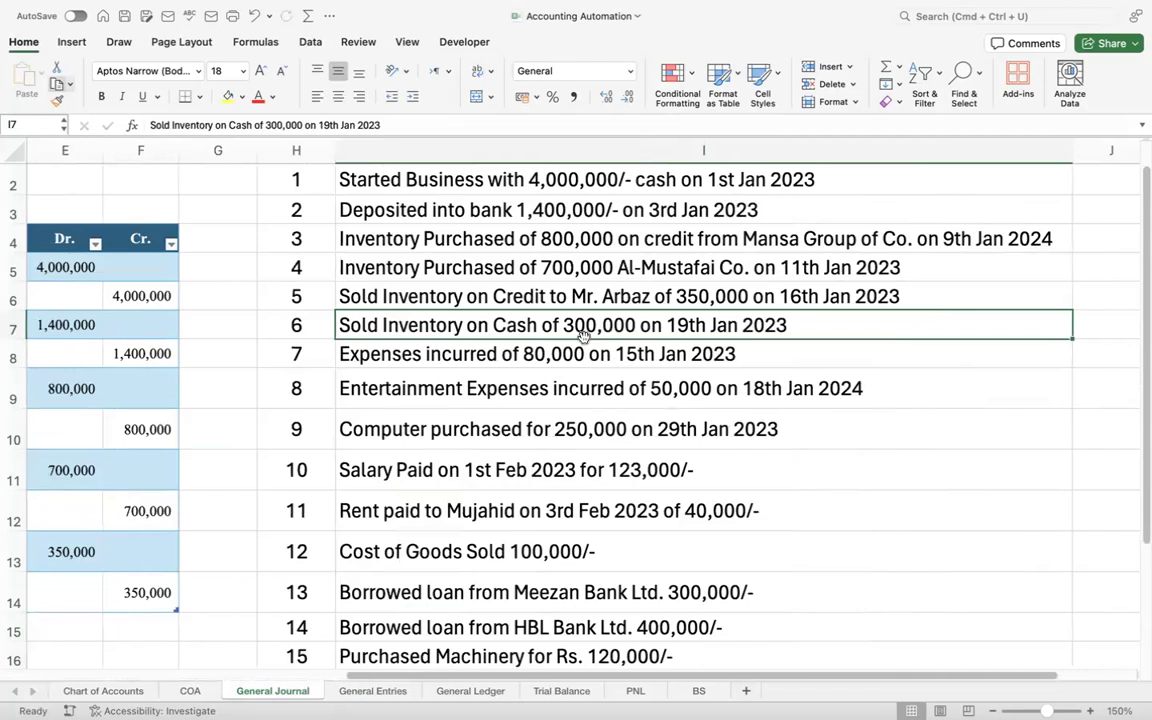
double_click(804, 325)
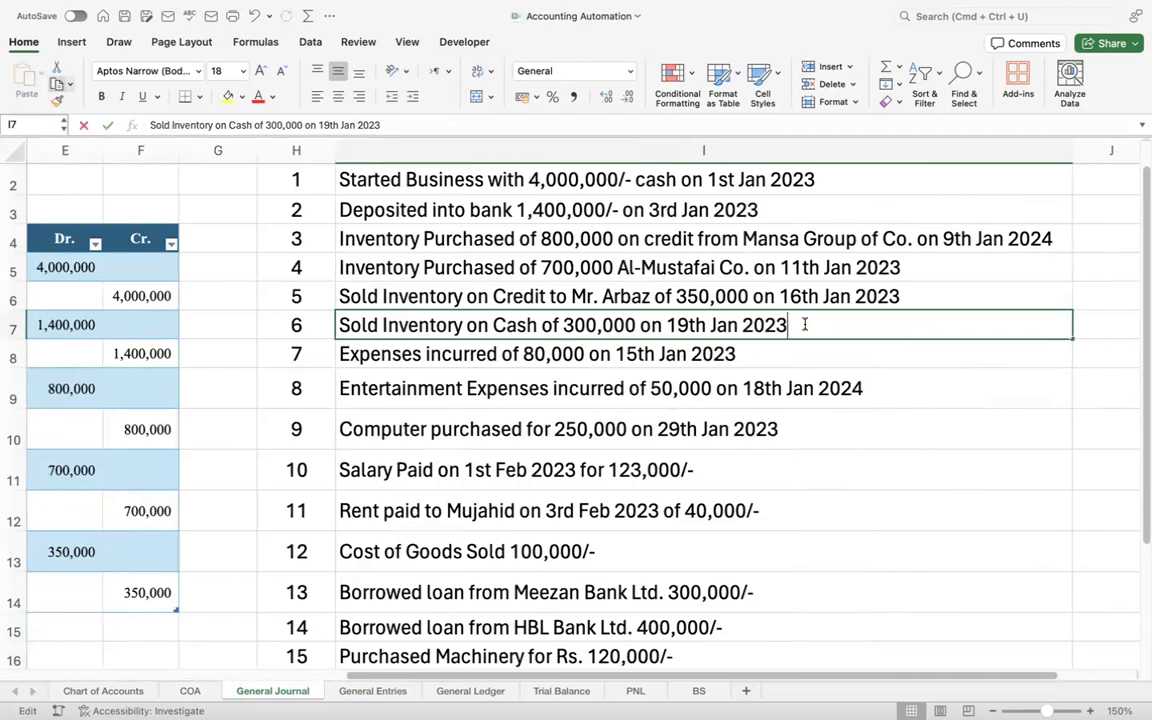
key(super+a)
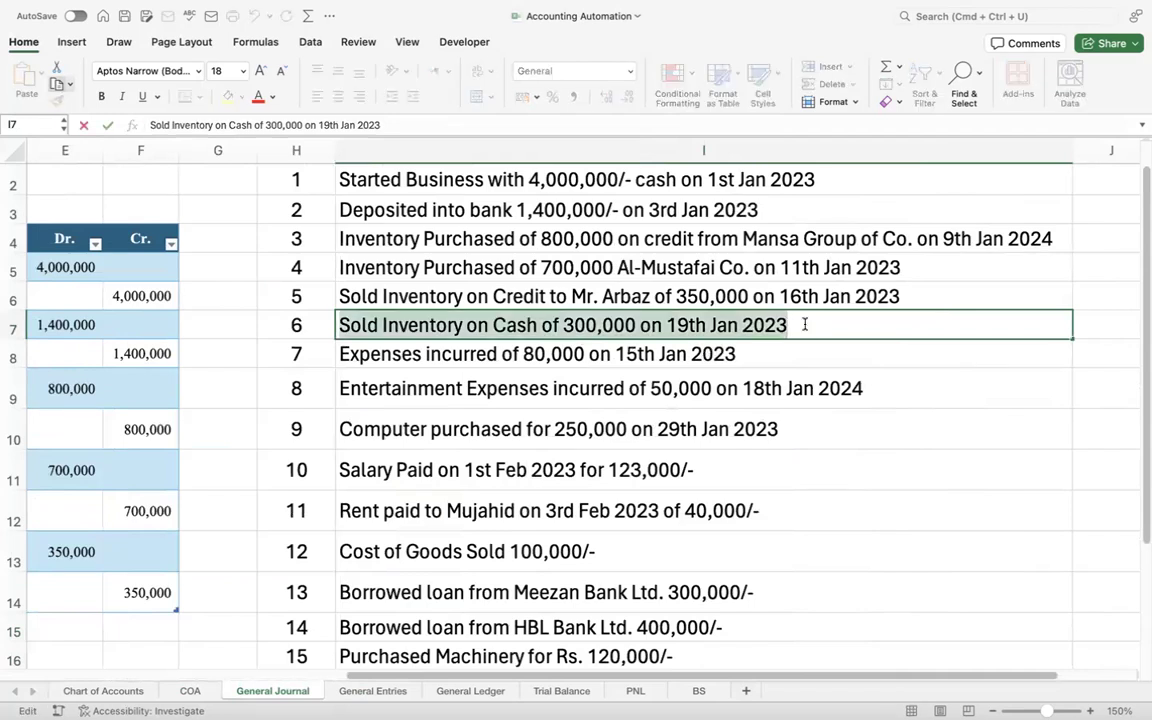
key(super+c)
- Paste the copied cash sale description into the Descriptions cell of row 15
click(128, 564)
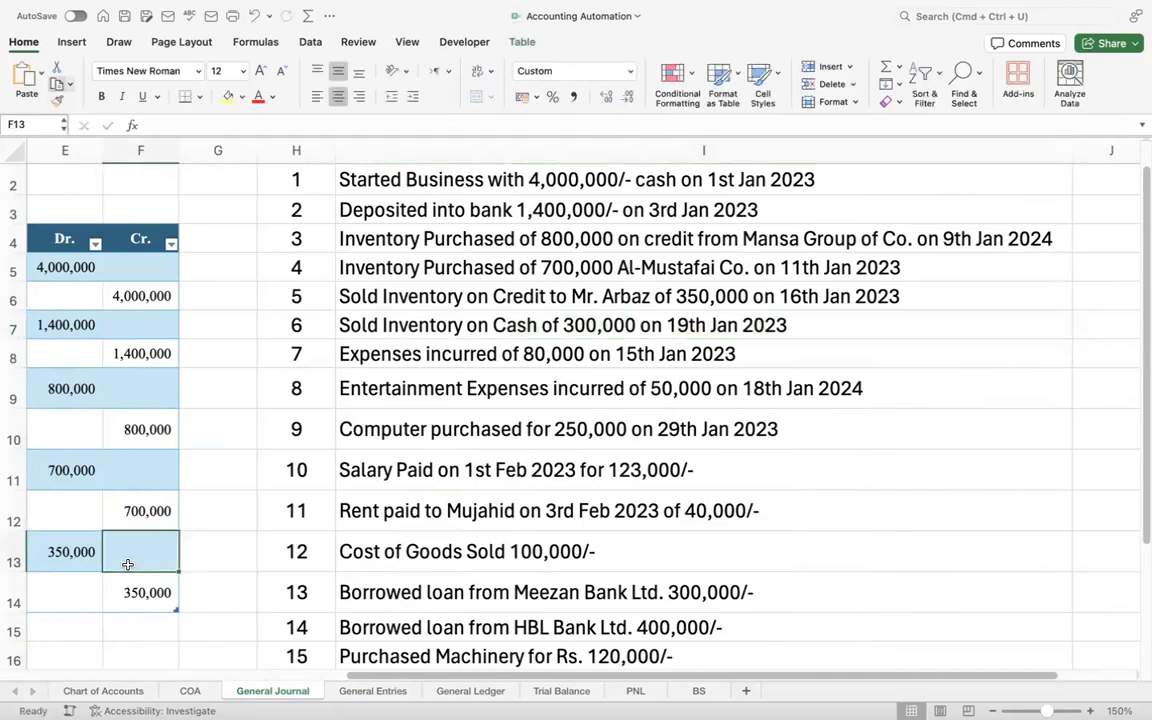
key(Left)
key(Left)
key(Left)
key(Down)
key(Down)
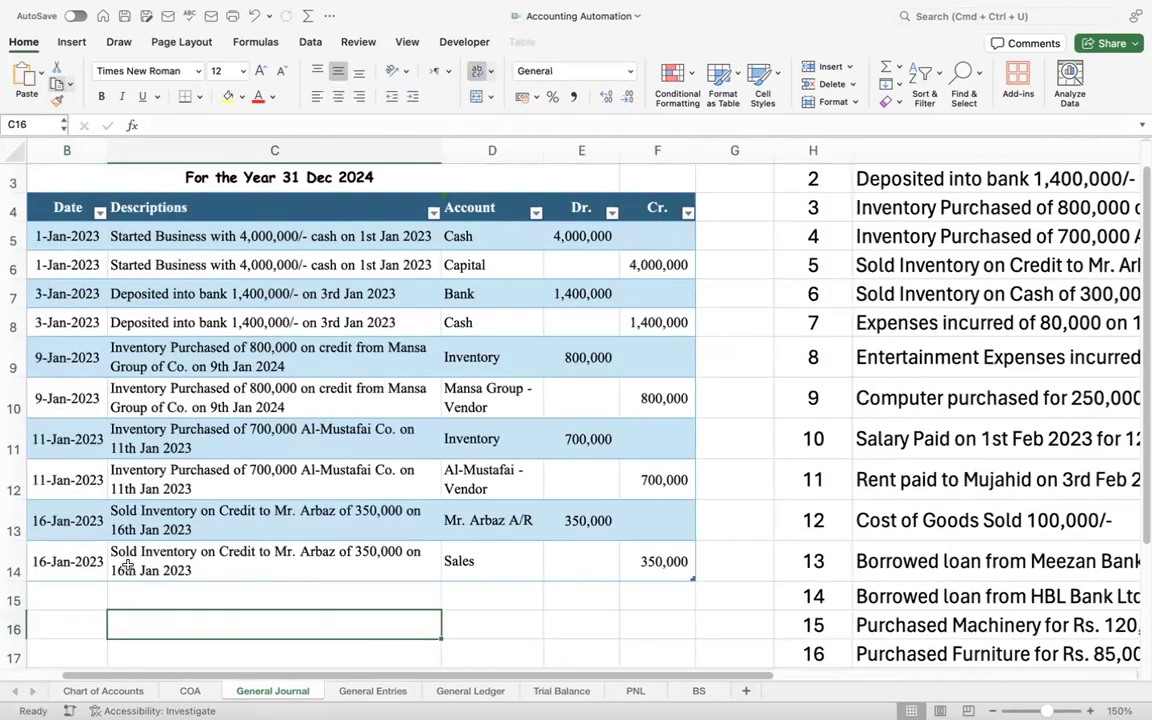
double_click(162, 593)
key(super+v)
- Enter JV No. 6 for the two new journal lines in rows 15 and 16
key(Left)
key(Left)
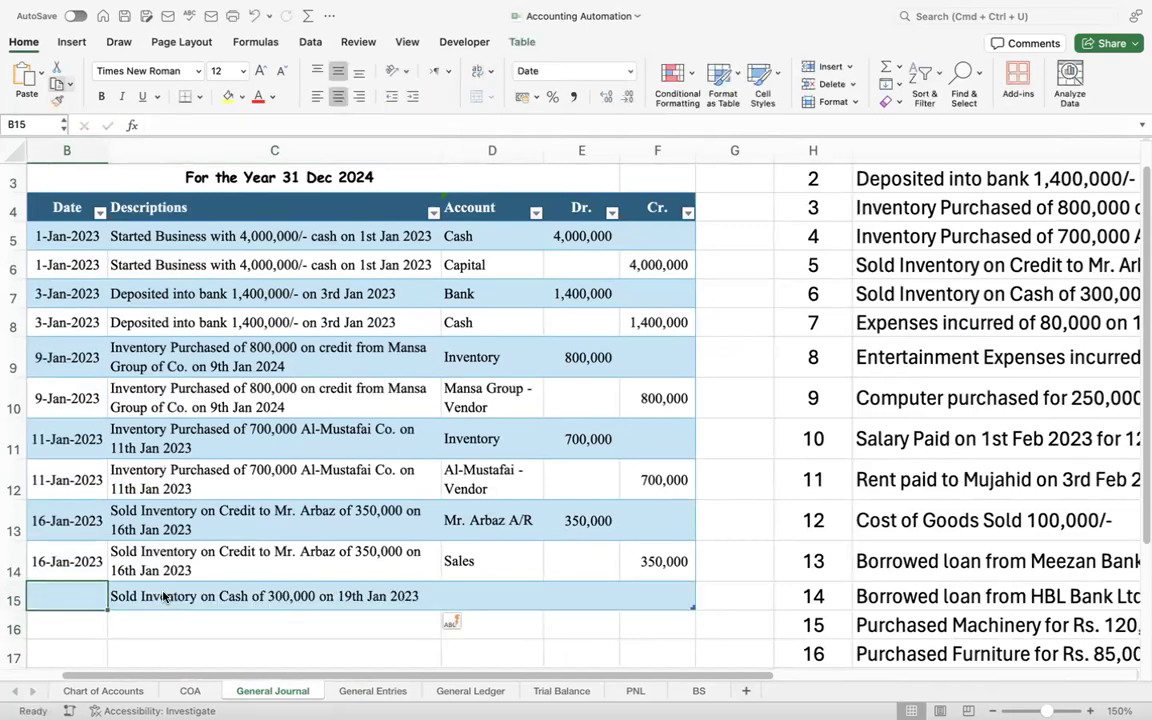
text(5)
key(Right)
key(Left)
text(6)
key(Down)
key(ctrl+d)
- Date row 15 as 19/1/23 and fill its date and description down to row 16
click(164, 597)
text(19/1/23)
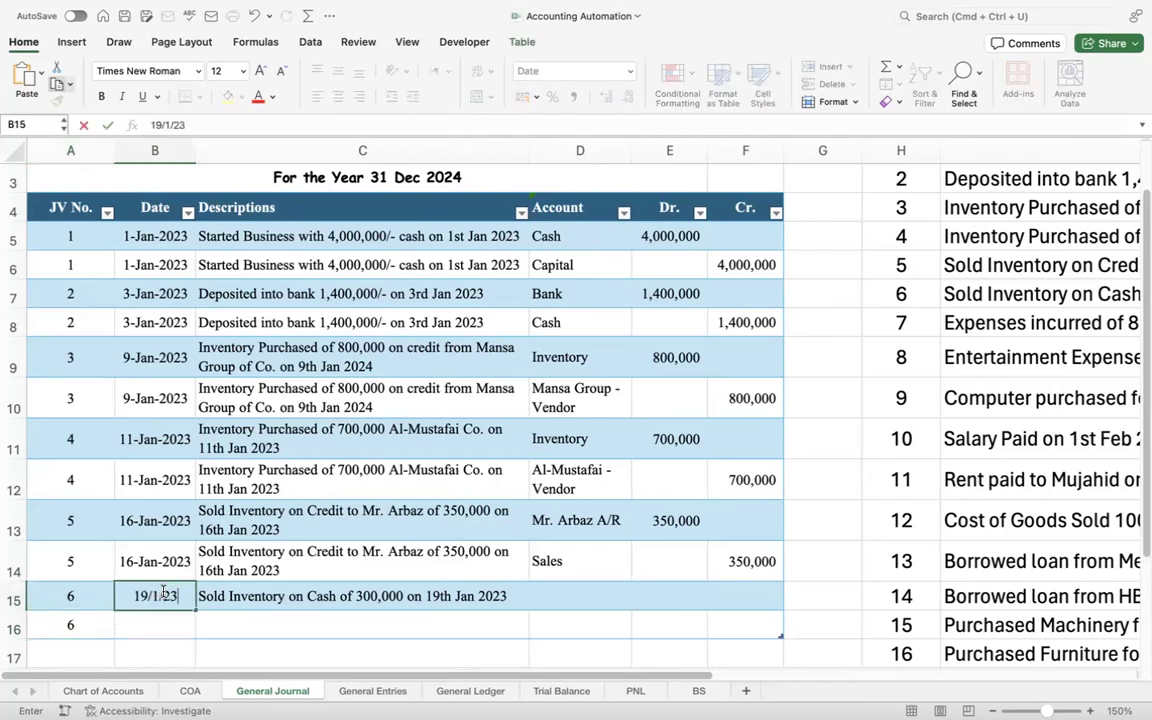
key(Return)
key(ctrl+d)
key(Tab)
key(ctrl+d)
key(Tab)
key(Up)
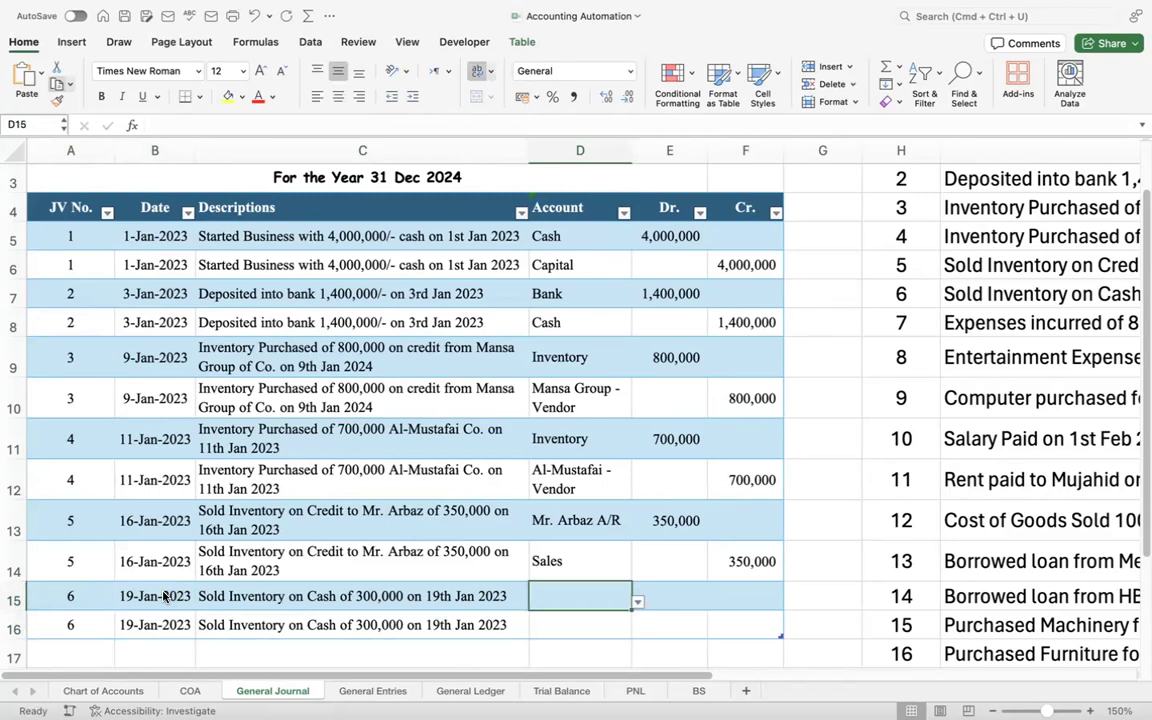
key(Down)
text(Cash)
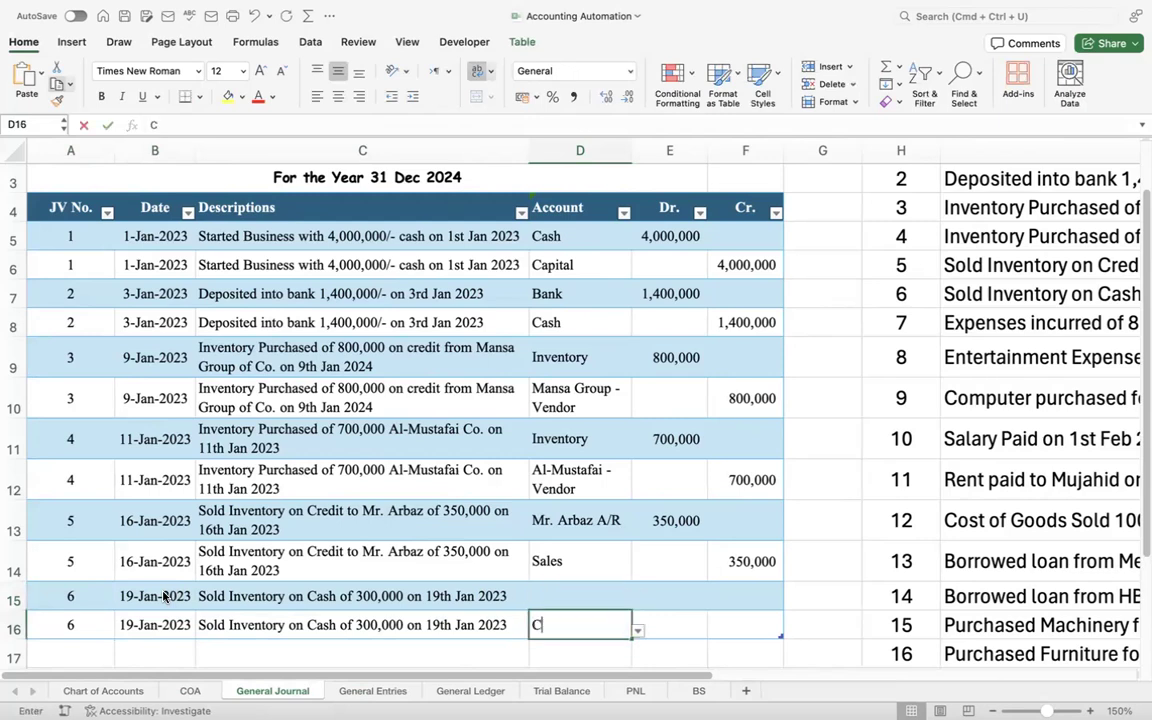
key(Return)
key(Up)
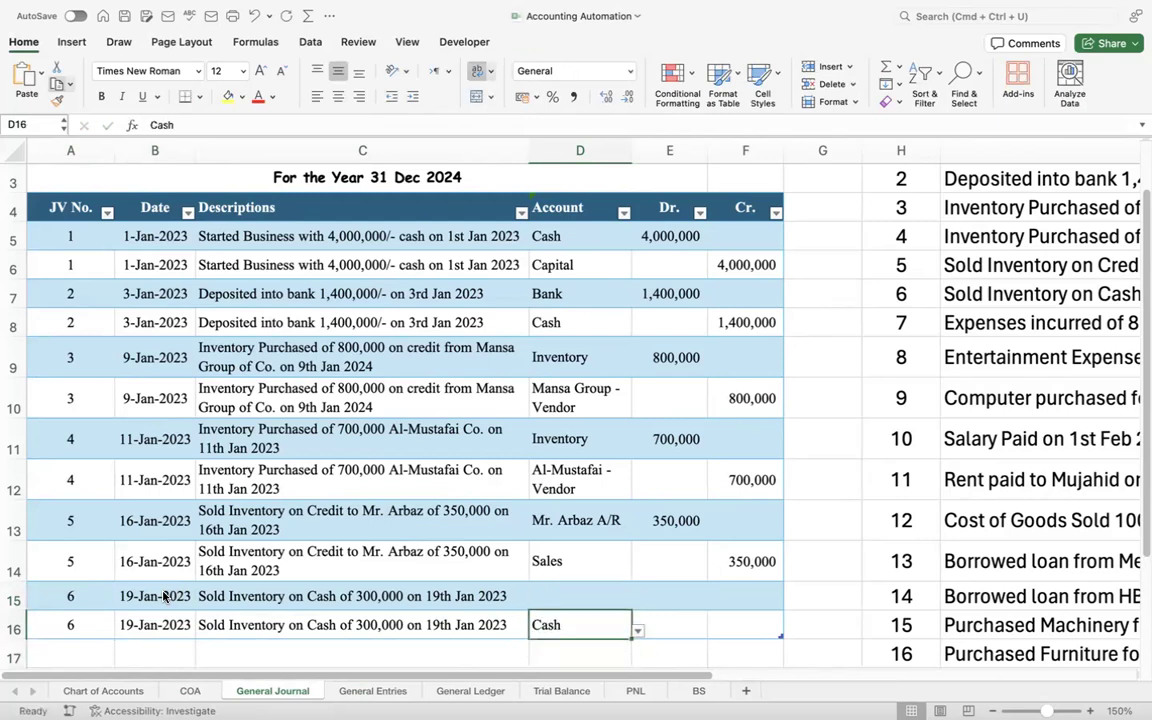
- Set row 16's account to Sales with a credit of 300,000
text(Sales)
key(Tab)
key(Tab)
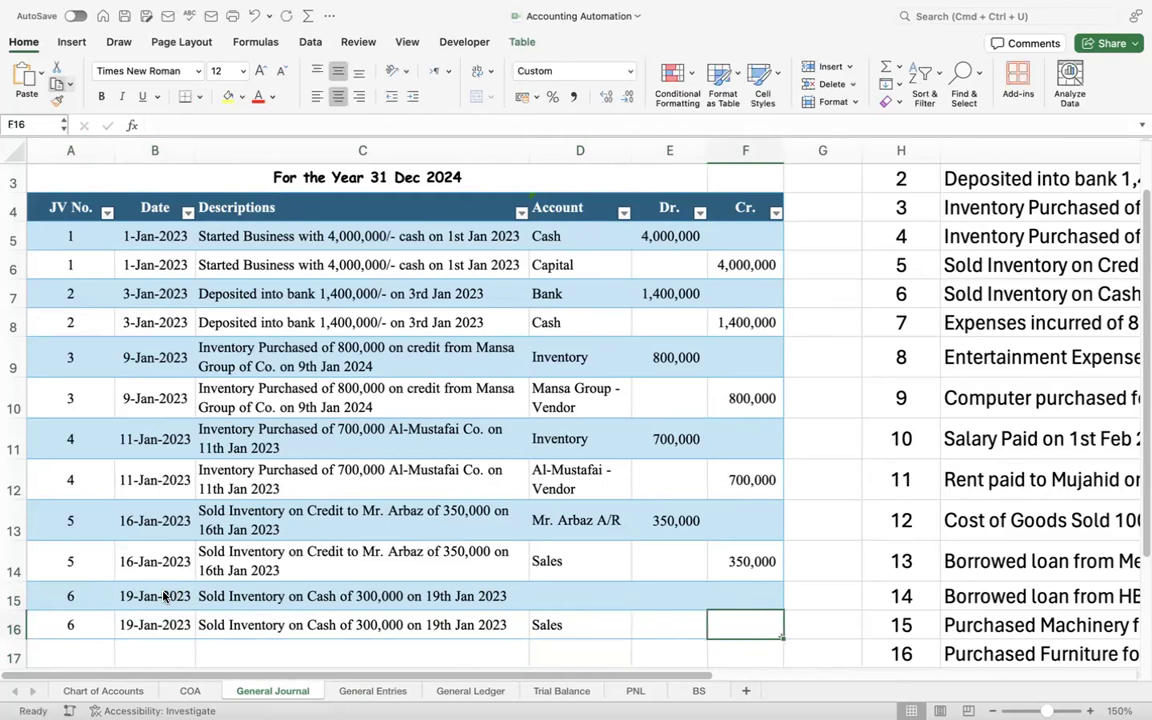
text(300000)
key(Return)
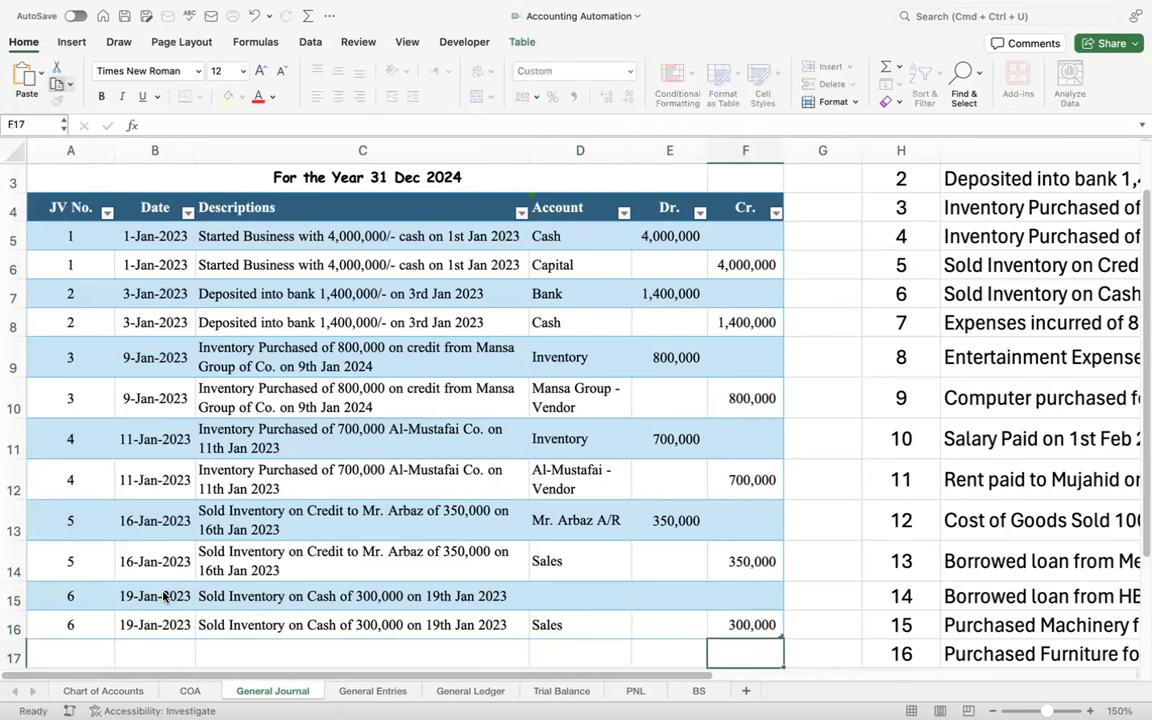
- Enter a 300,000 debit in row 15 and set its account to Cash
key(Left)
key(Up)
key(Up)
text(300,)
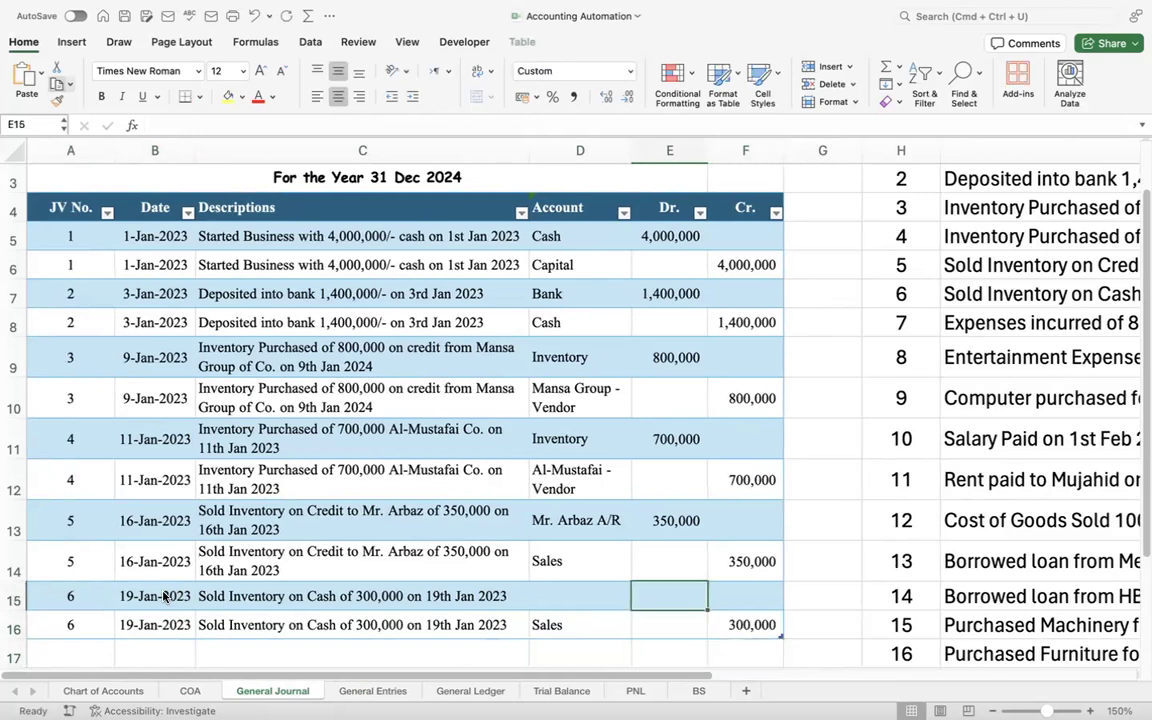
text(0000)
key(Return)
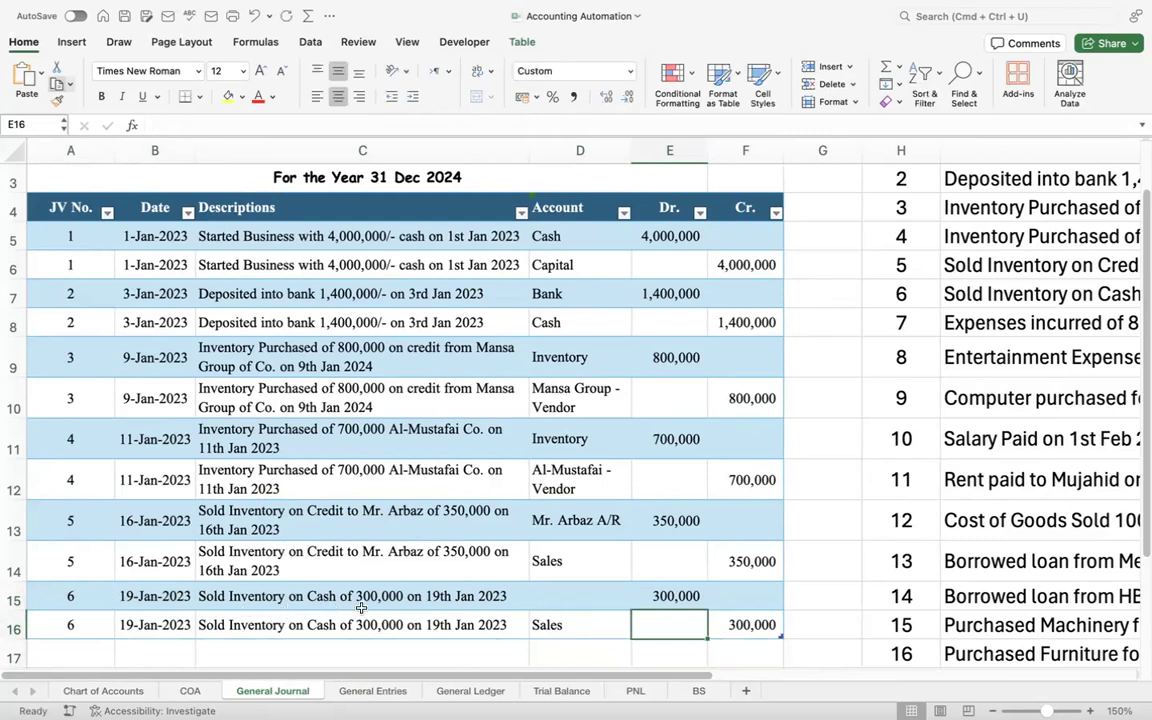
key(Up)
key(Left)
text(Ca)
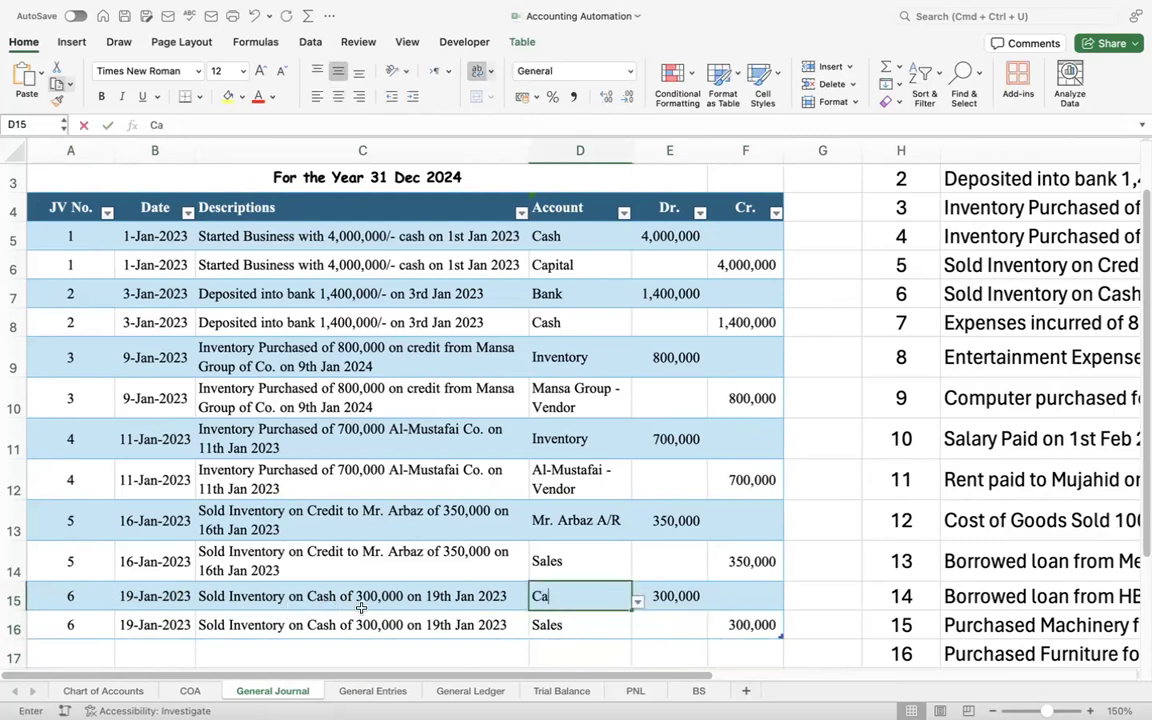
text(sh)
key(Tab)
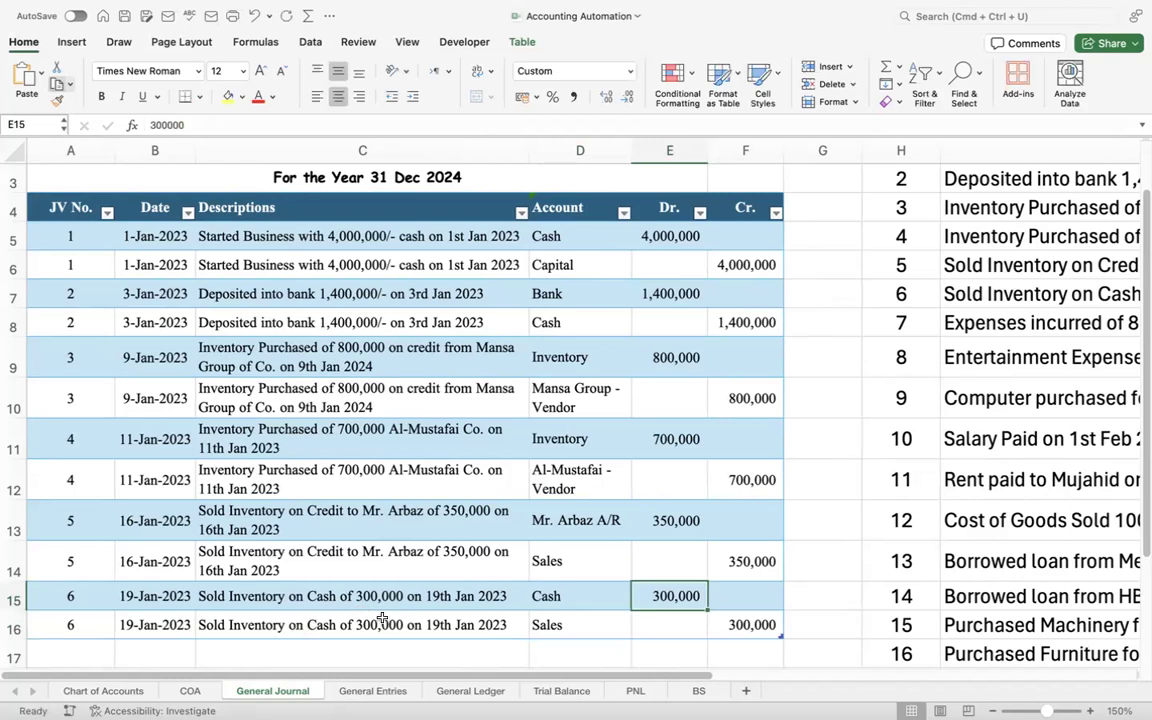
- Enter JV No. 7 in row 17 and copy the transaction 7 description, the 80,000 expenses on 15th Jan 2023, from cell I8
click(89, 648)
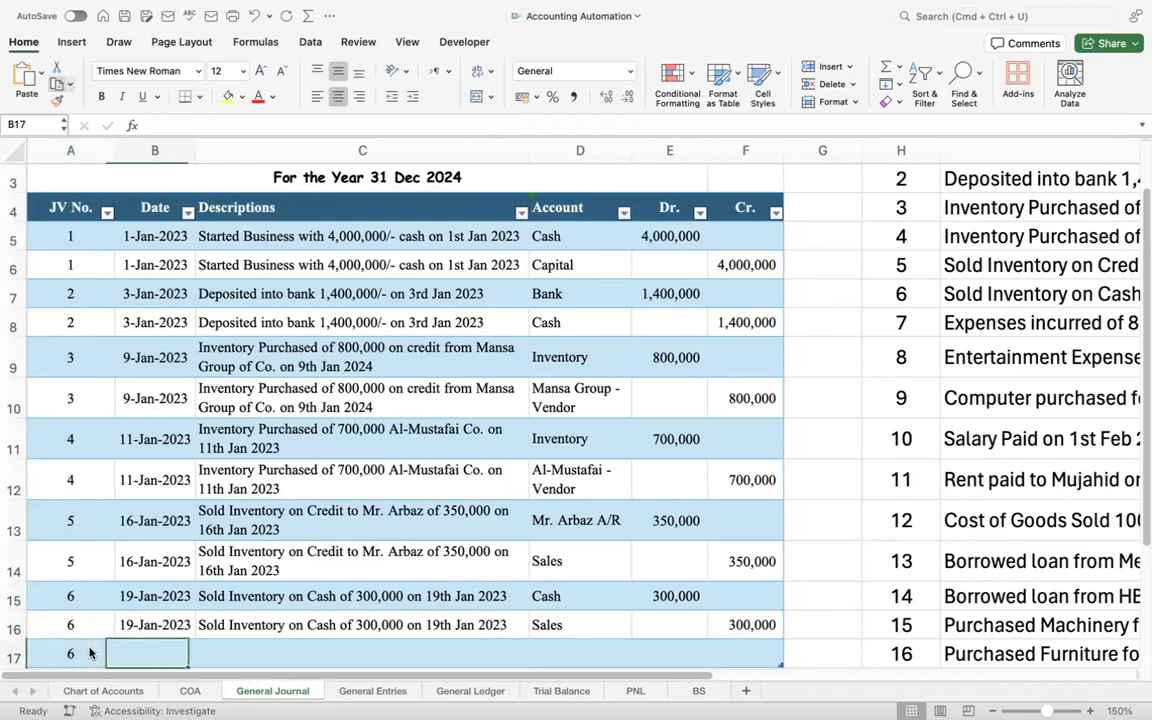
text(7)
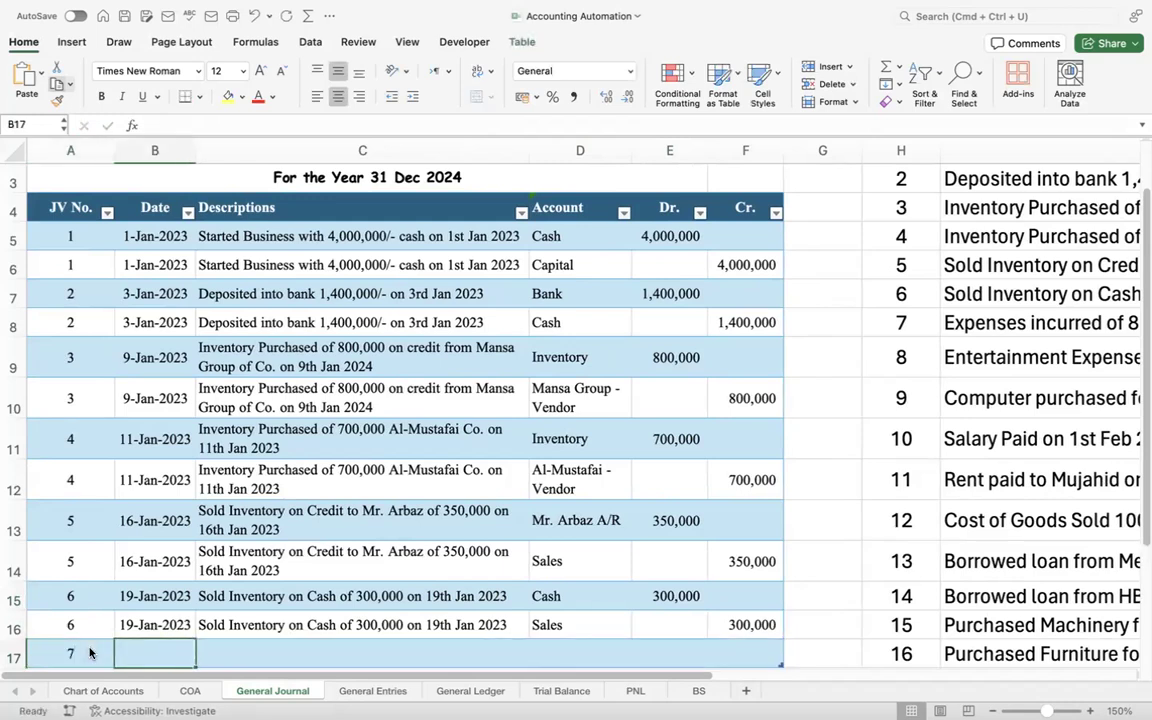
click(950, 328)
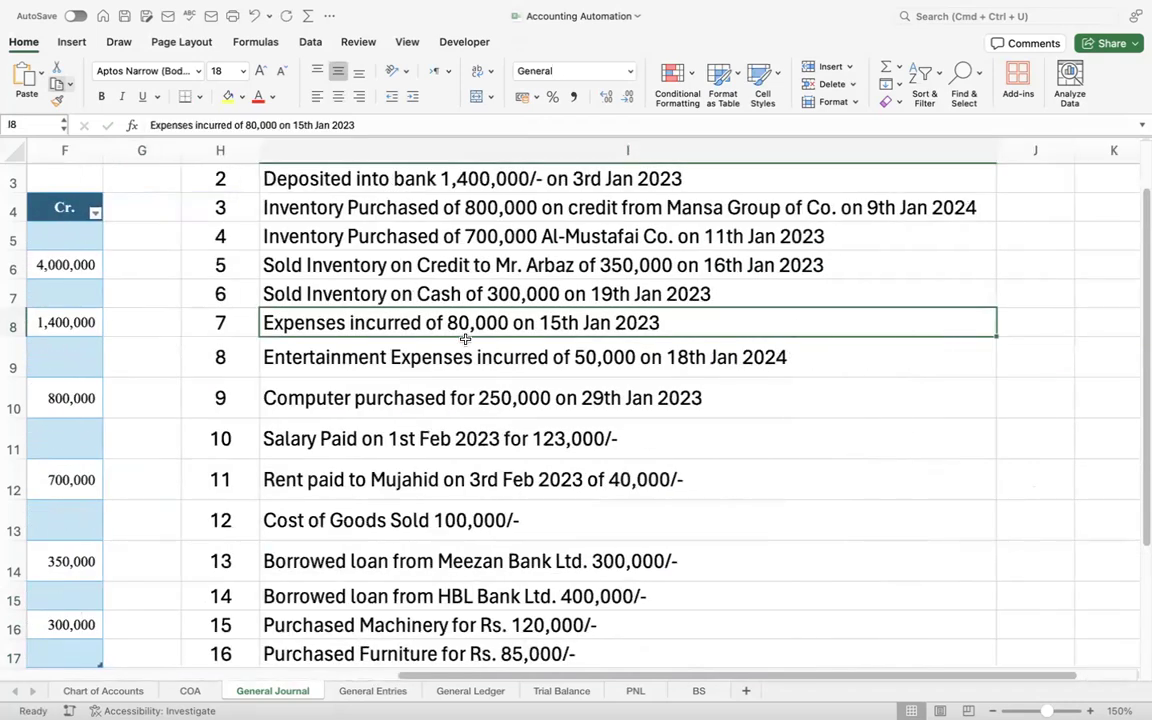
double_click(676, 320)
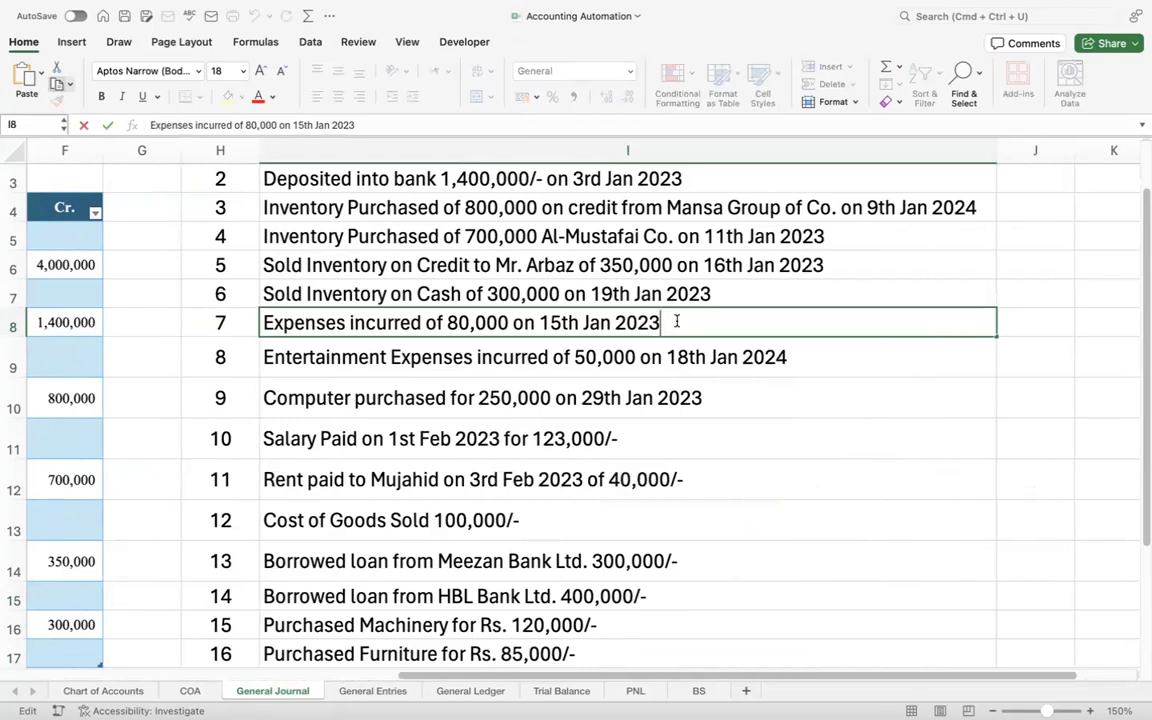
key(Escape)
click(630, 403)
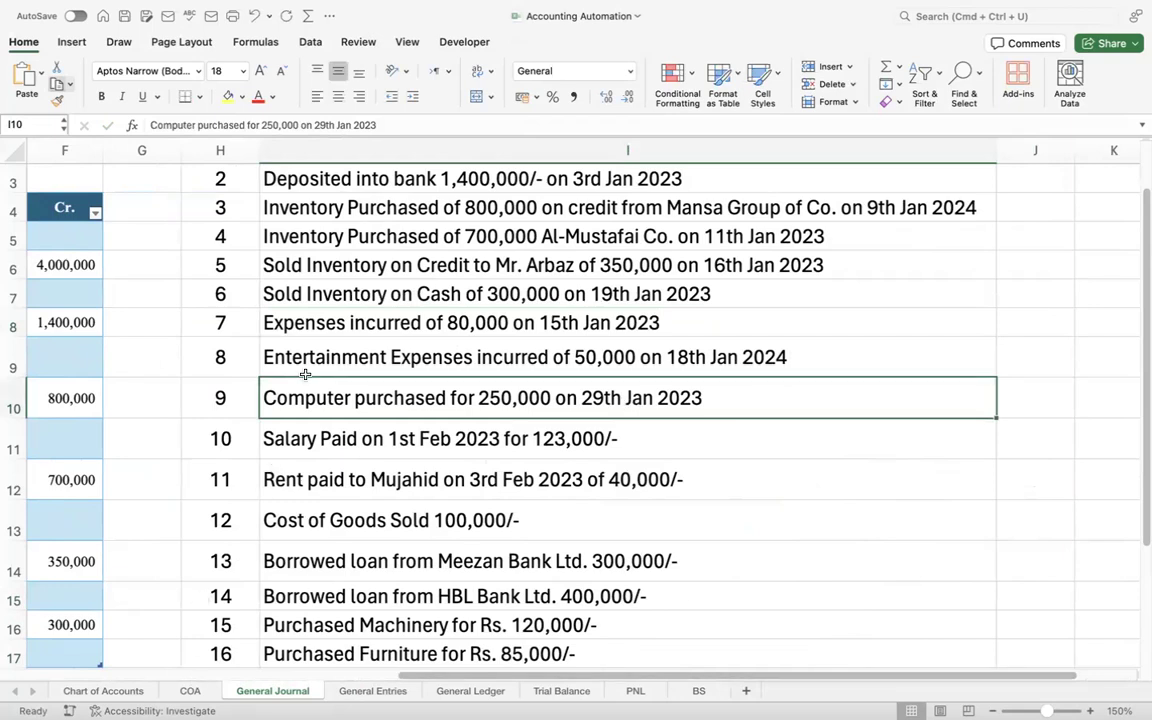
click(340, 325)
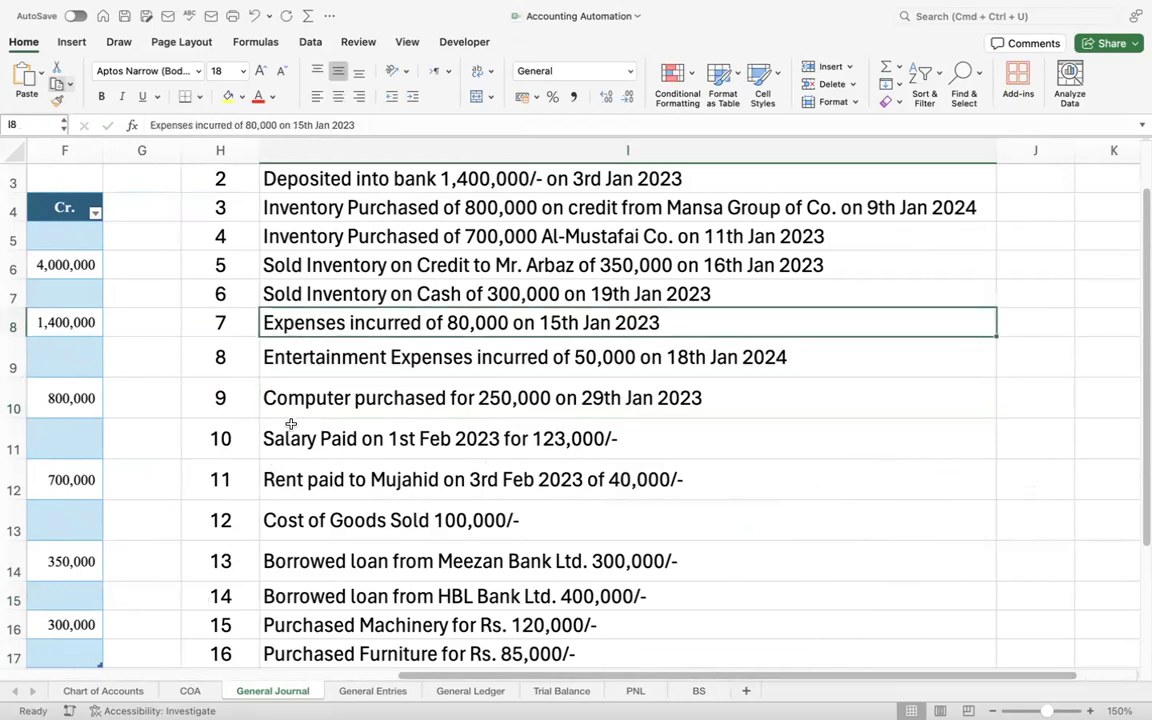
double_click(697, 314)
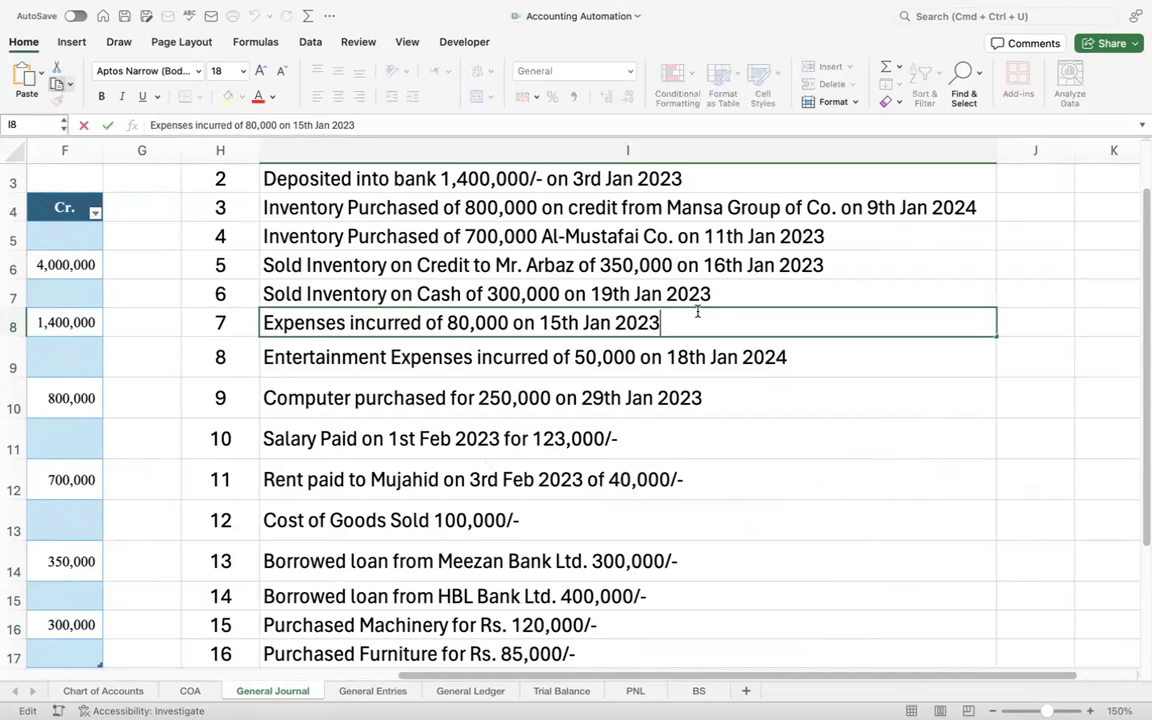
triple_click(697, 313)
key(super+c)
- Paste the copied expenses description into the Descriptions cell of row 17
click(338, 471)
key(Left)
key(Left)
key(Left)
key(Left)
key(Left)
key(Left)
key(Down)
key(Down)
key(Down)
key(Down)
key(Down)
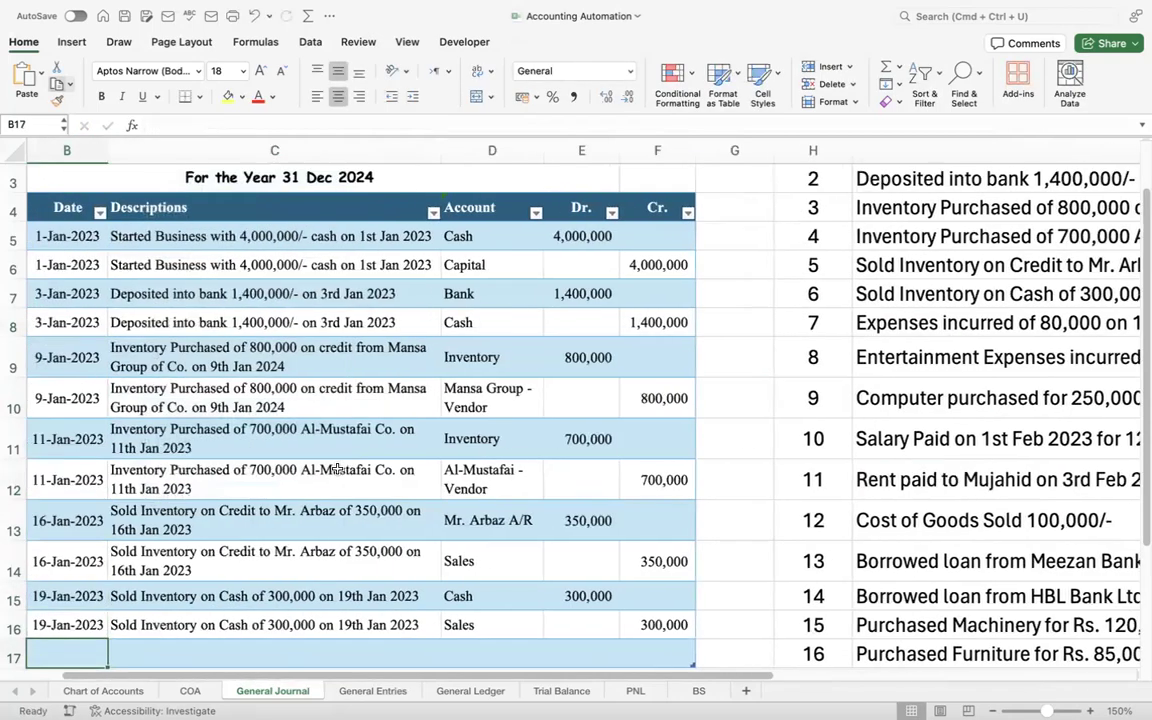
key(Down)
key(Down)
key(Down)
key(Up)
key(Up)
key(Up)
key(Right)
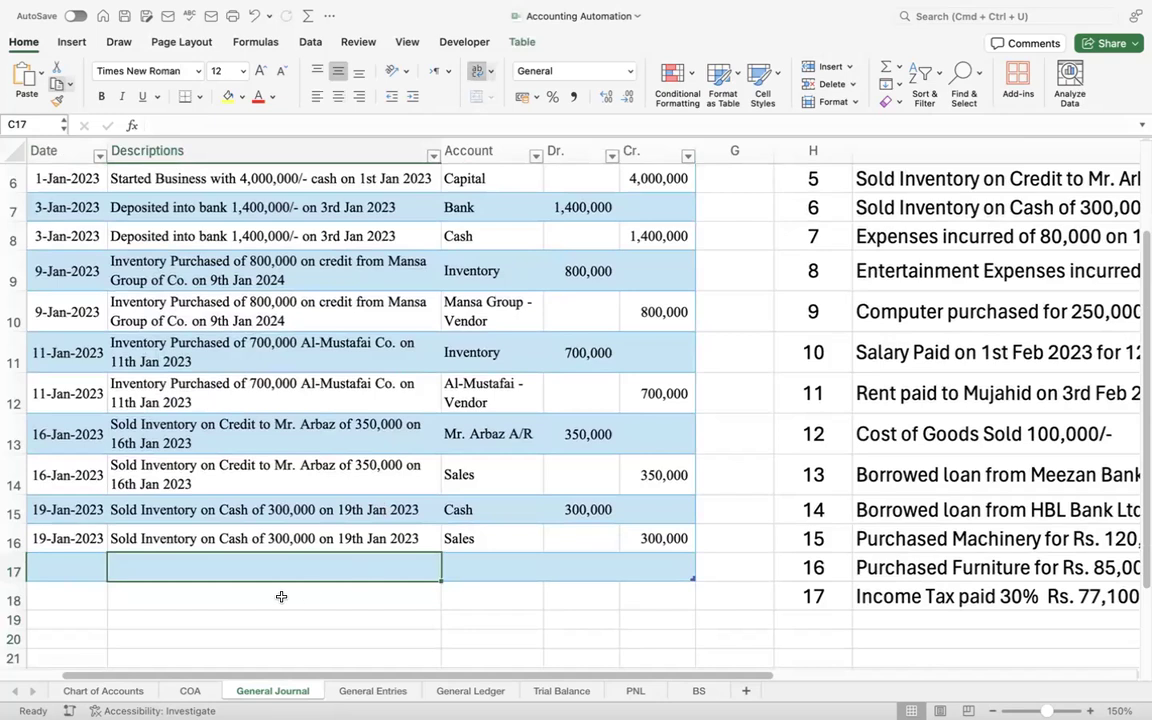
double_click(260, 567)
key(super+v)
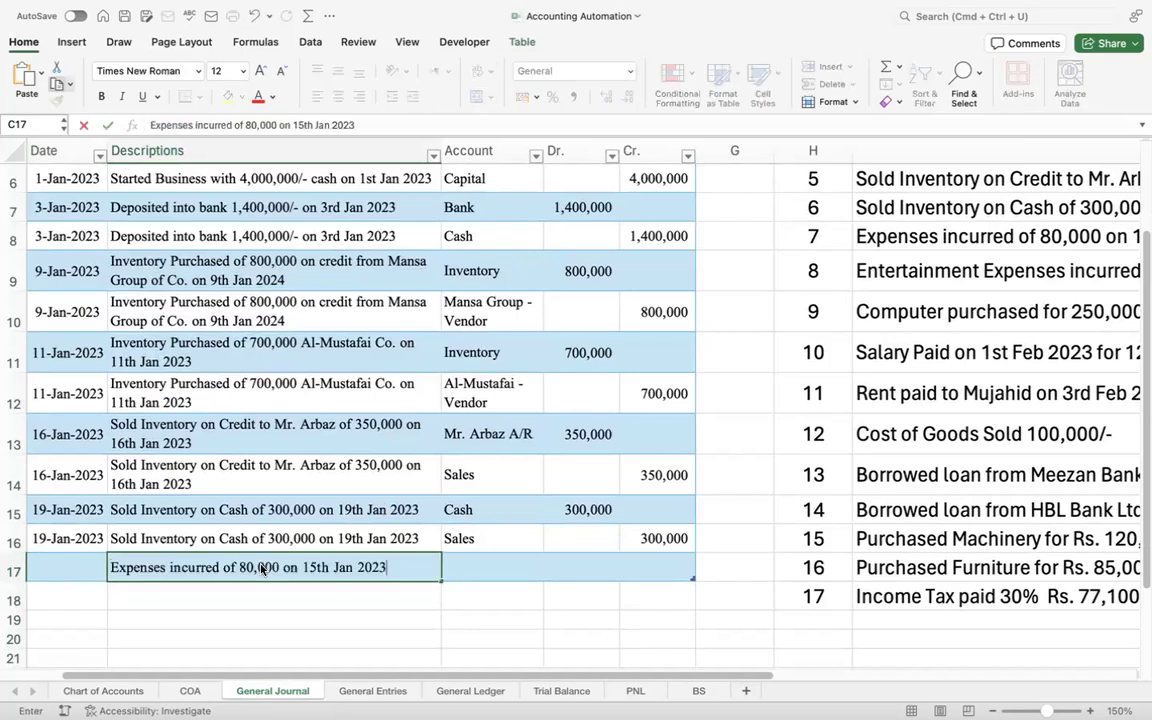
- Date row 17 as 15/1/23 and fill its date and description down to row 18
key(Left)
text(15/1/2)
text(3)
key(Return)
key(Up)
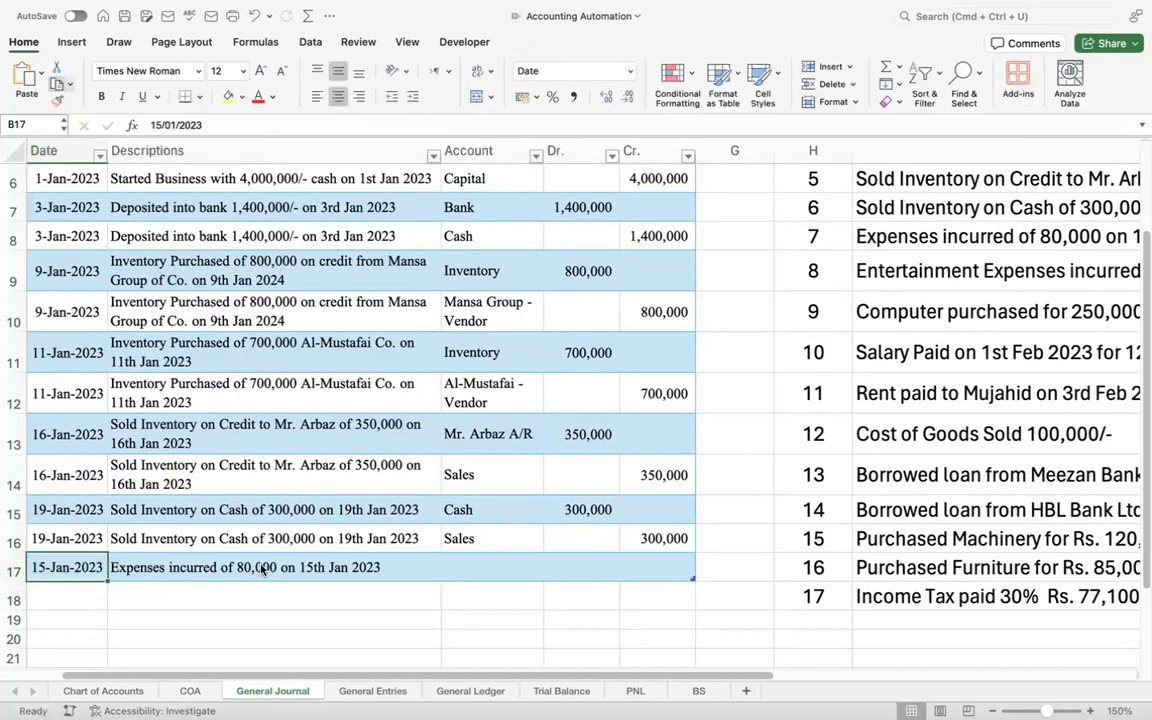
key(Right)
key(Right)
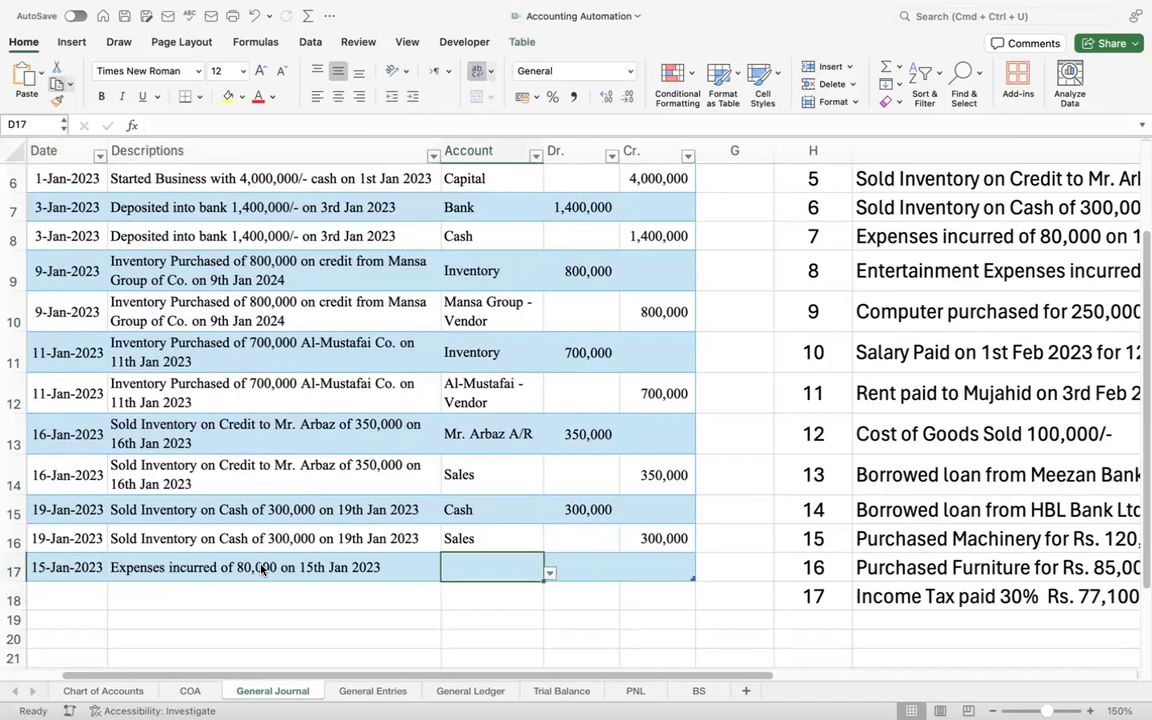
key(Down)
key(Left)
key(Left)
key(ctrl+d)
key(Right)
key(ctrl+d)
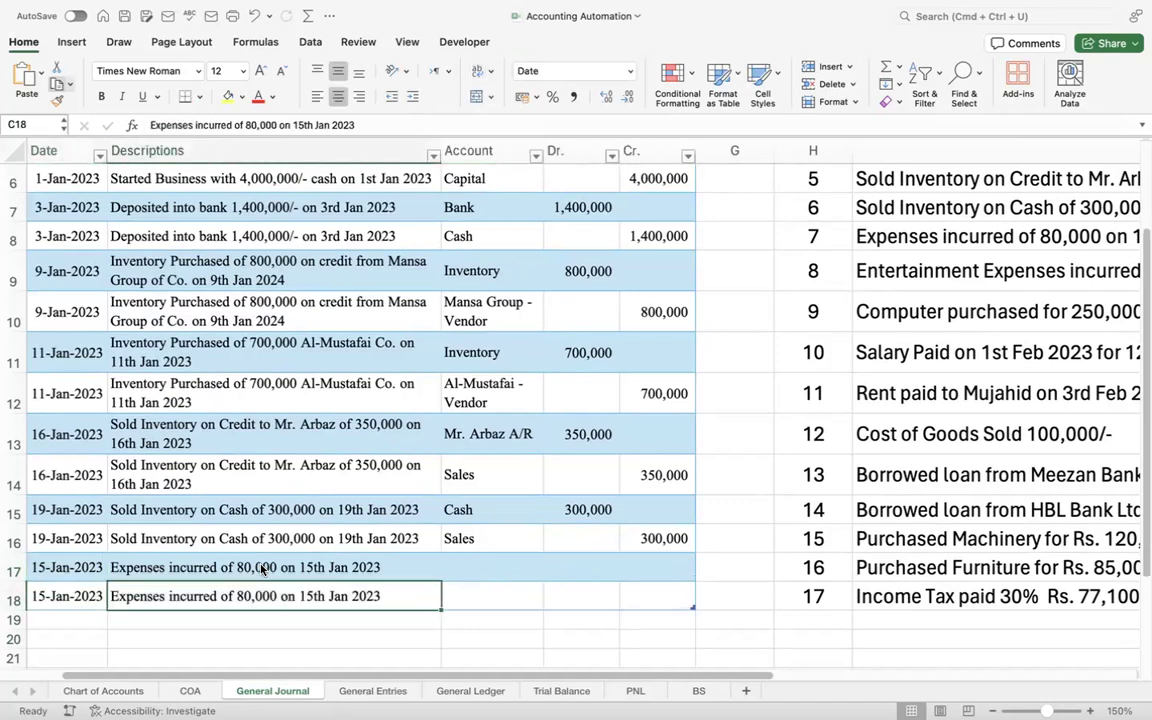
- Add Admin Expenses as a new individual account in cell D13 of the COA sheet
key(Right)
key(Left)
key(Up)
key(Right)
key(Down)
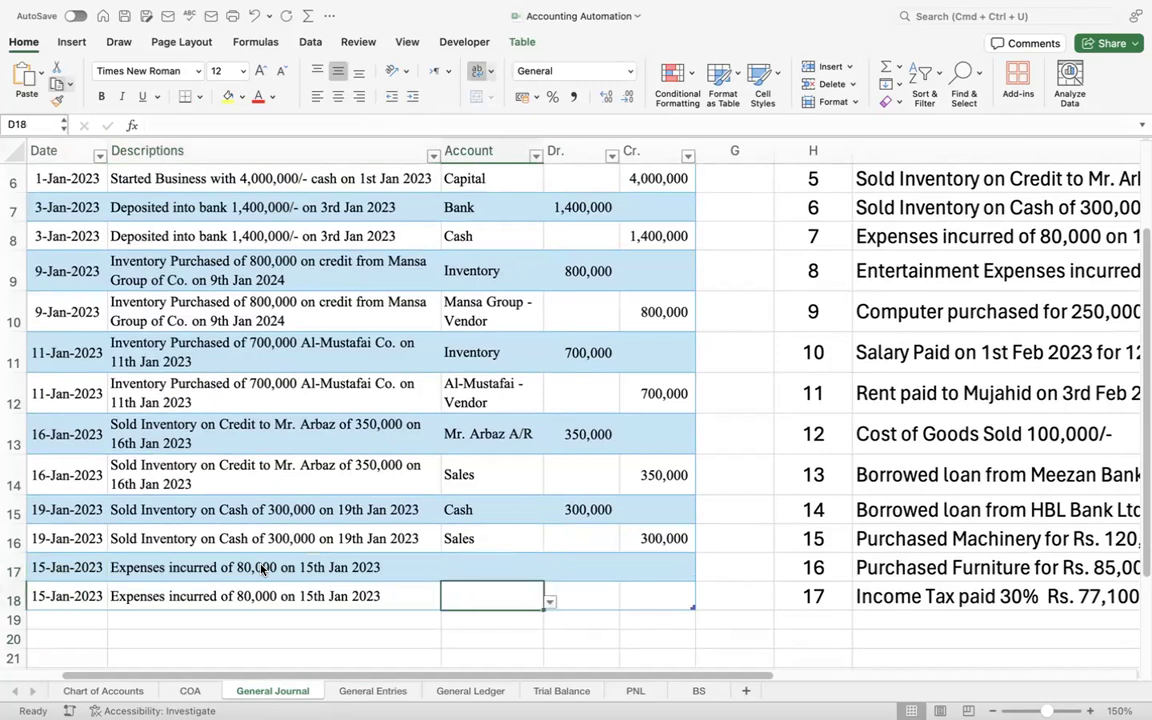
click(190, 691)
click(694, 438)
text(\)
key(BackSpace)
text(|A)
key(BackSpace)
key(BackSpace)
text(Ad)
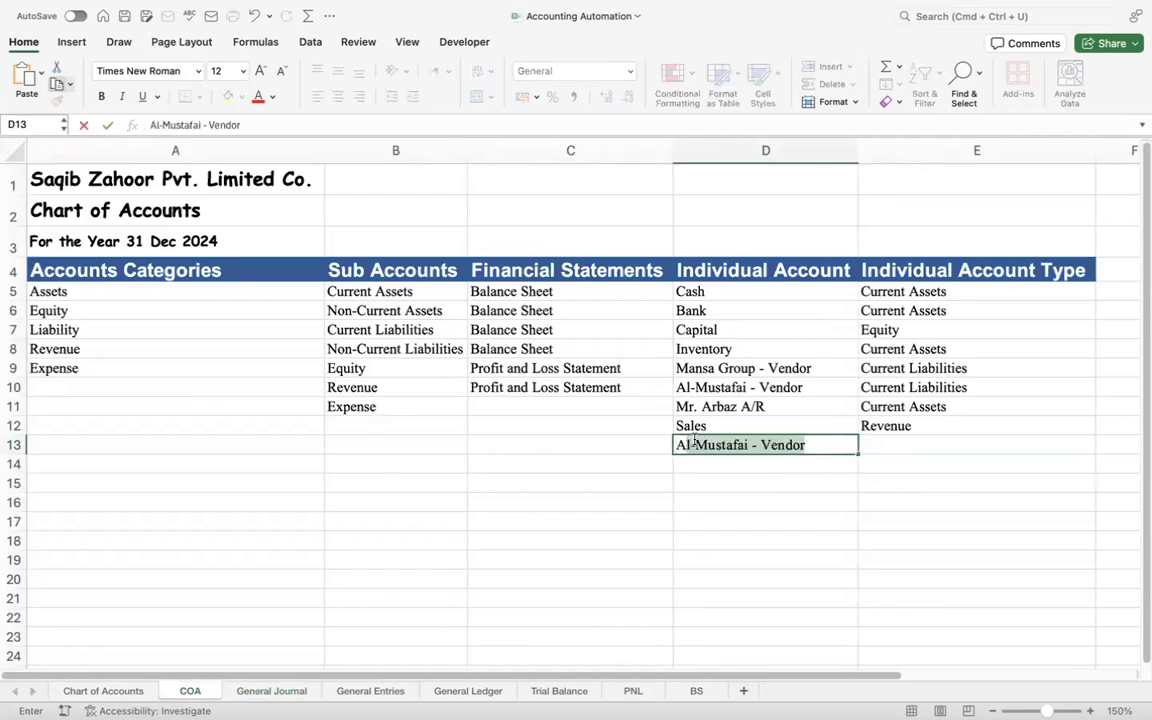
text(min Expenses)
key(Return)
- Set the account type of Admin Expenses to Expense and save the workbook
key(Up)
key(Right)
text(Expens)
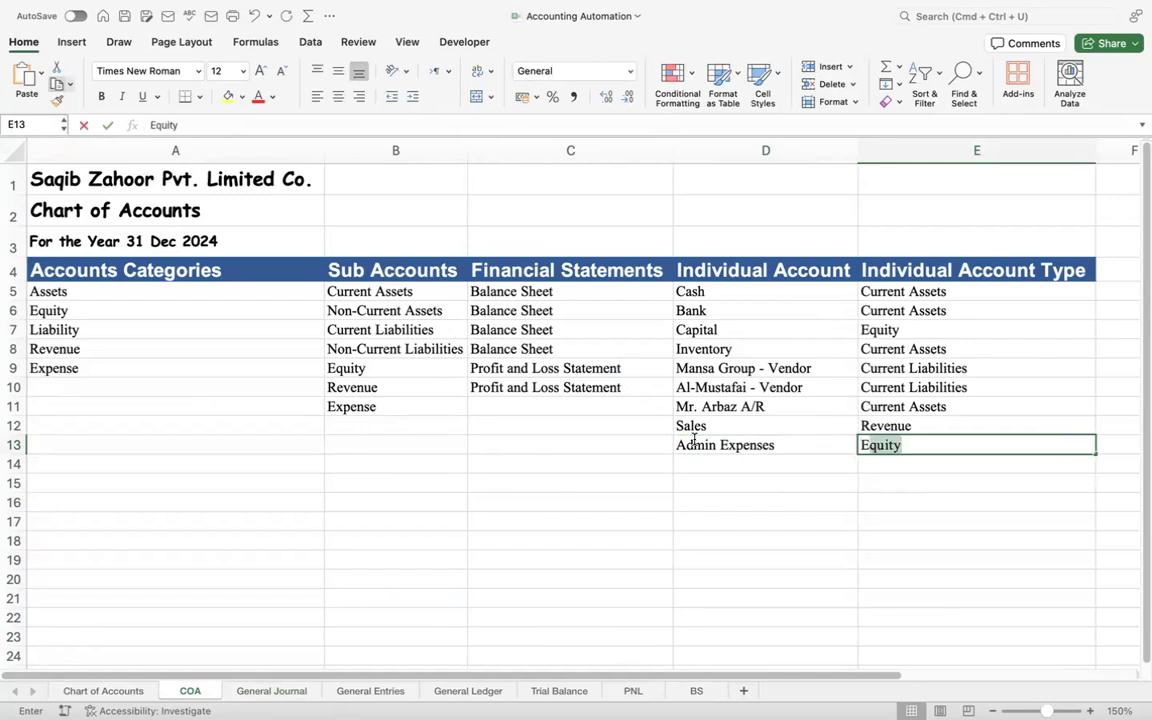
text(e)
key(Return)
key(super+s)
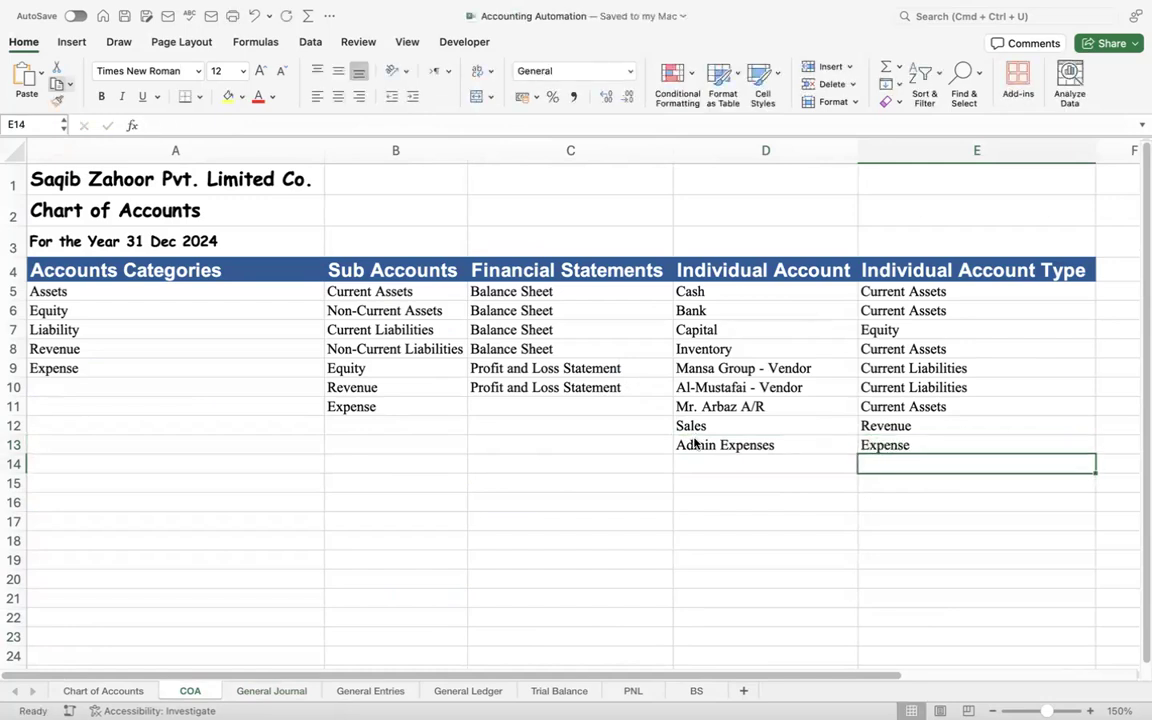
- In row 17 of the General Journal, set the account to Admin Expenses with a debit of 80,000
click(272, 690)
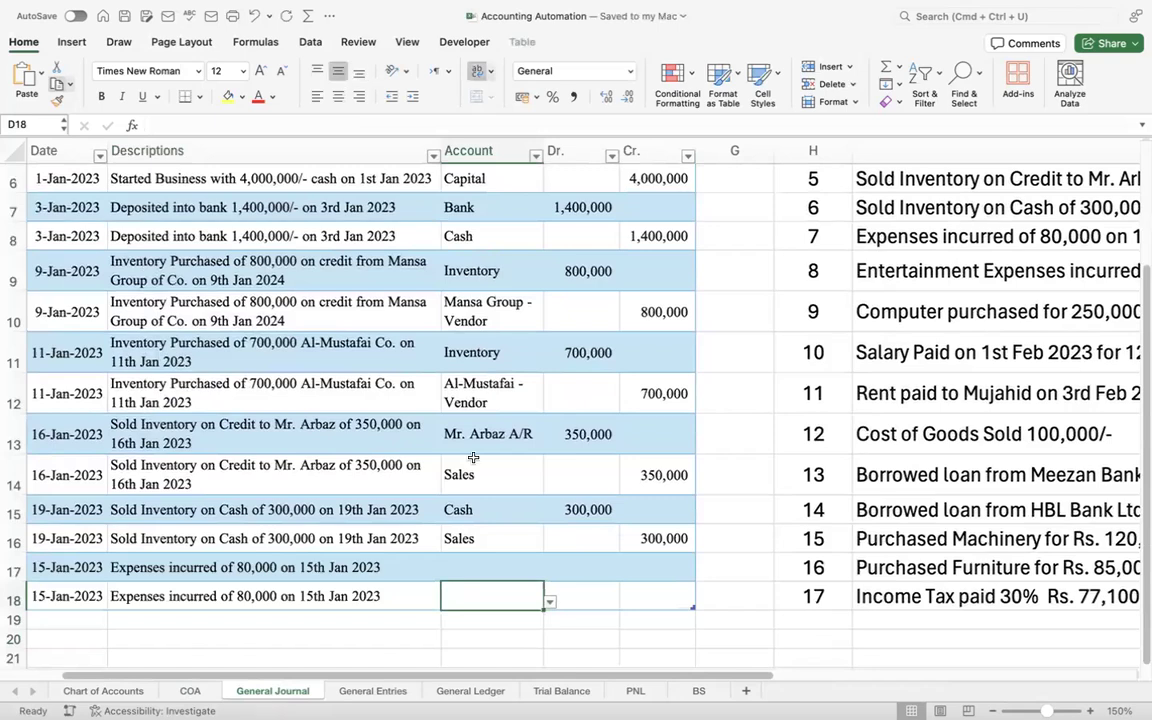
click(477, 558)
text(ex)
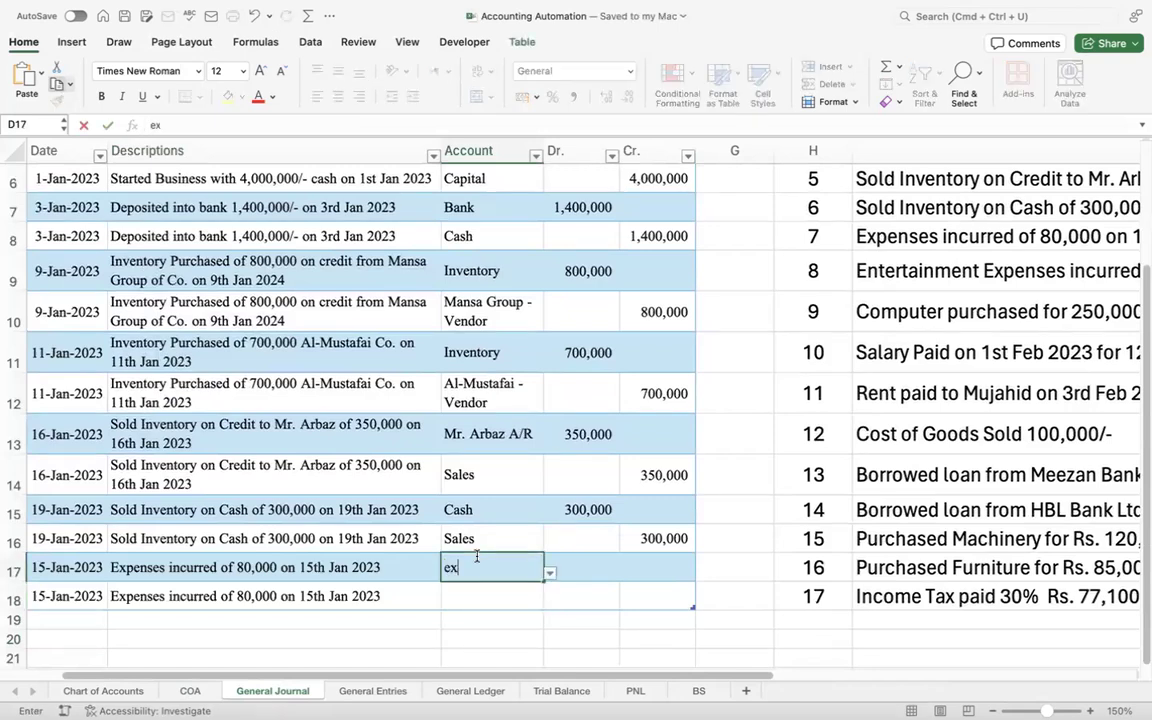
key(Tab)
text(80000)
key(Return)
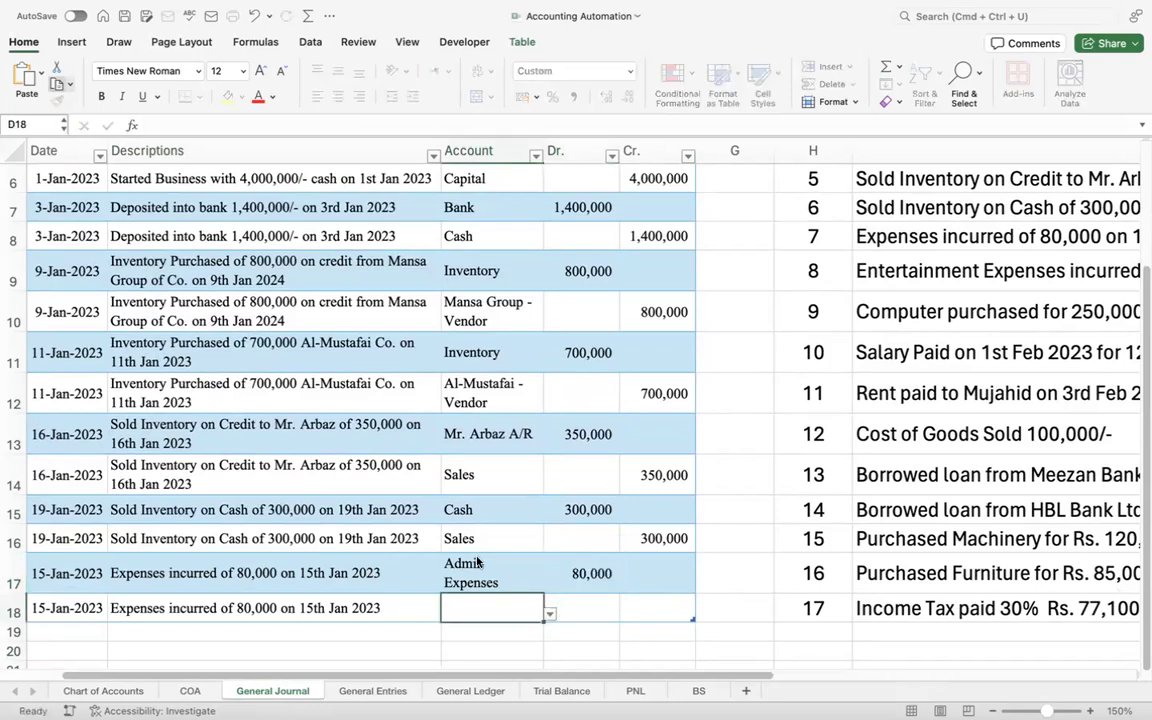
- Set row 18's account to Cash with a credit of 80,000
text(Bank)
key(Tab)
key(shift+Tab)
text(Cash)
key(Tab)
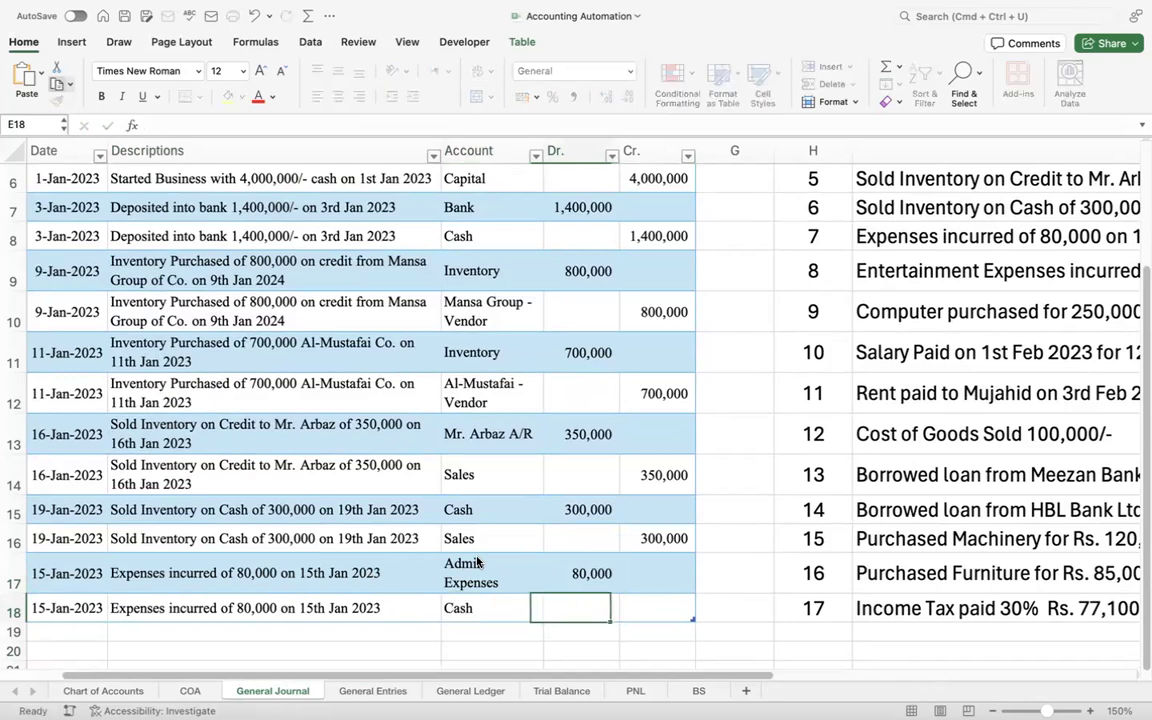
key(Tab)
text(80000)
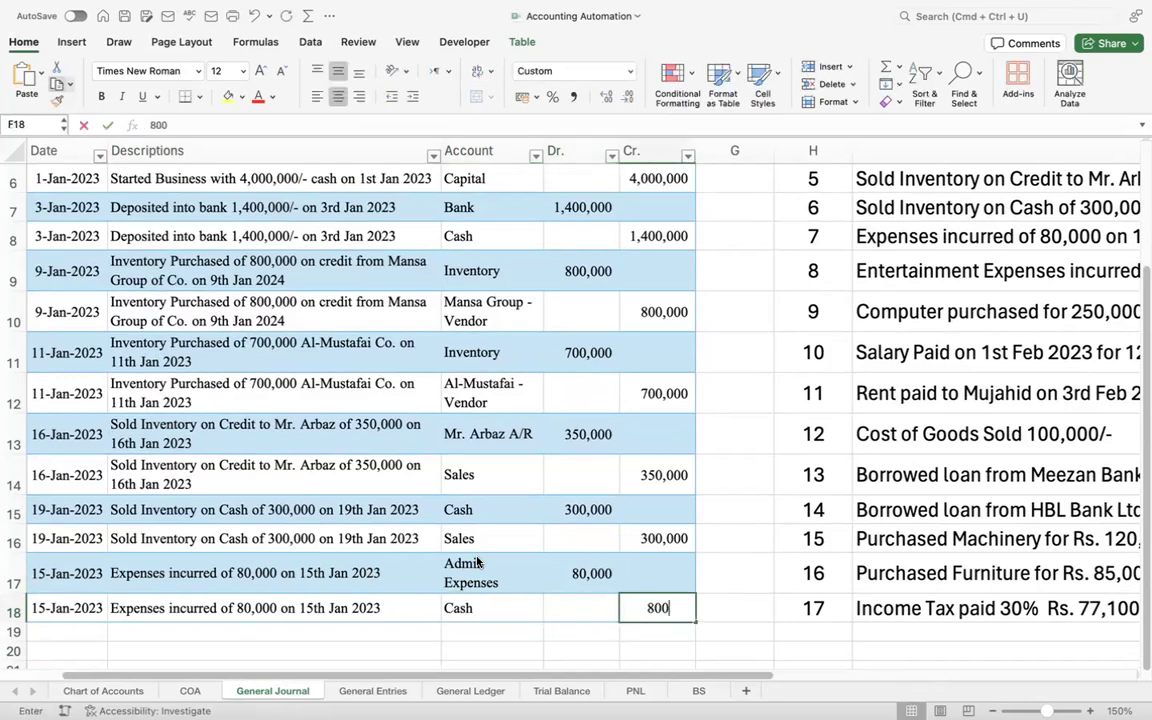
key(Return)
- Enter JV No. 7 for the cash line in row 18
key(Left)
key(Left)
key(Left)
key(Left)
key(Left)
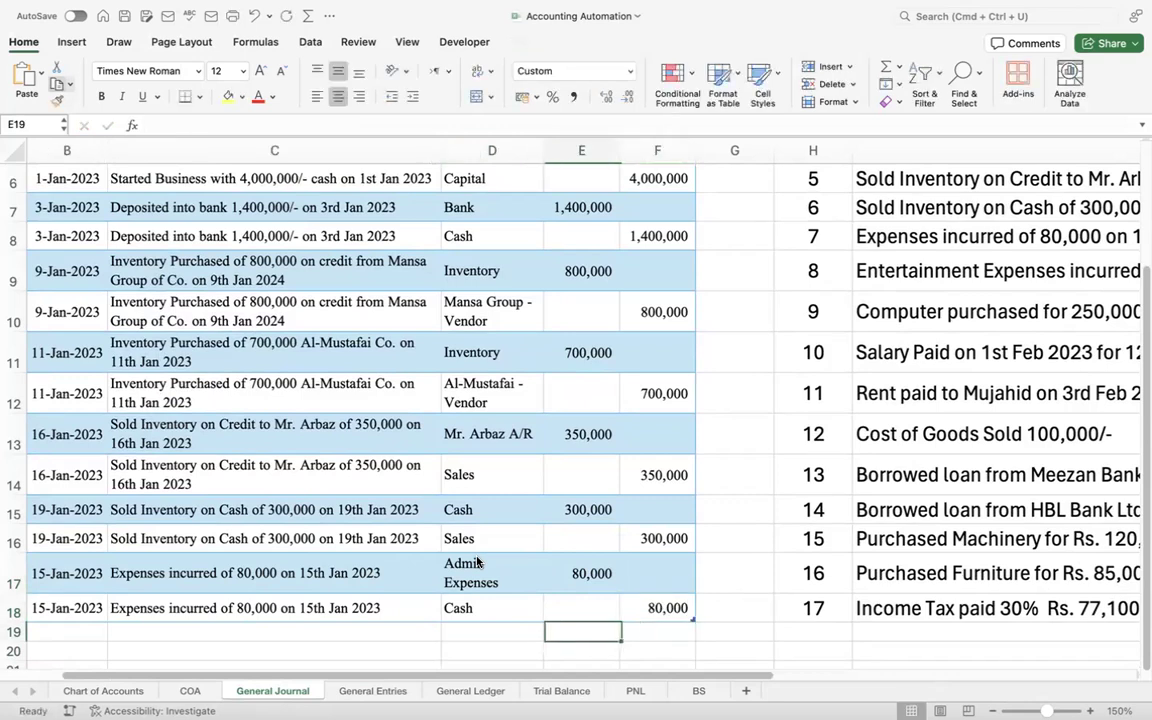
key(Down)
key(Up)
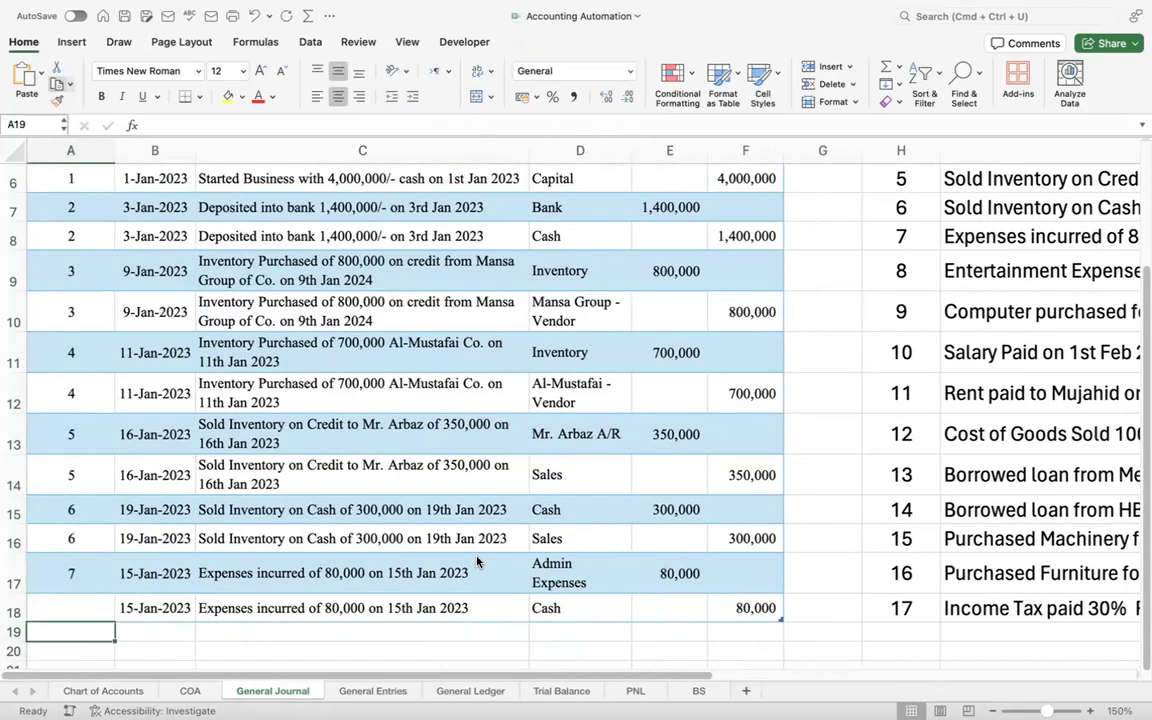
key(Up)
text(7)
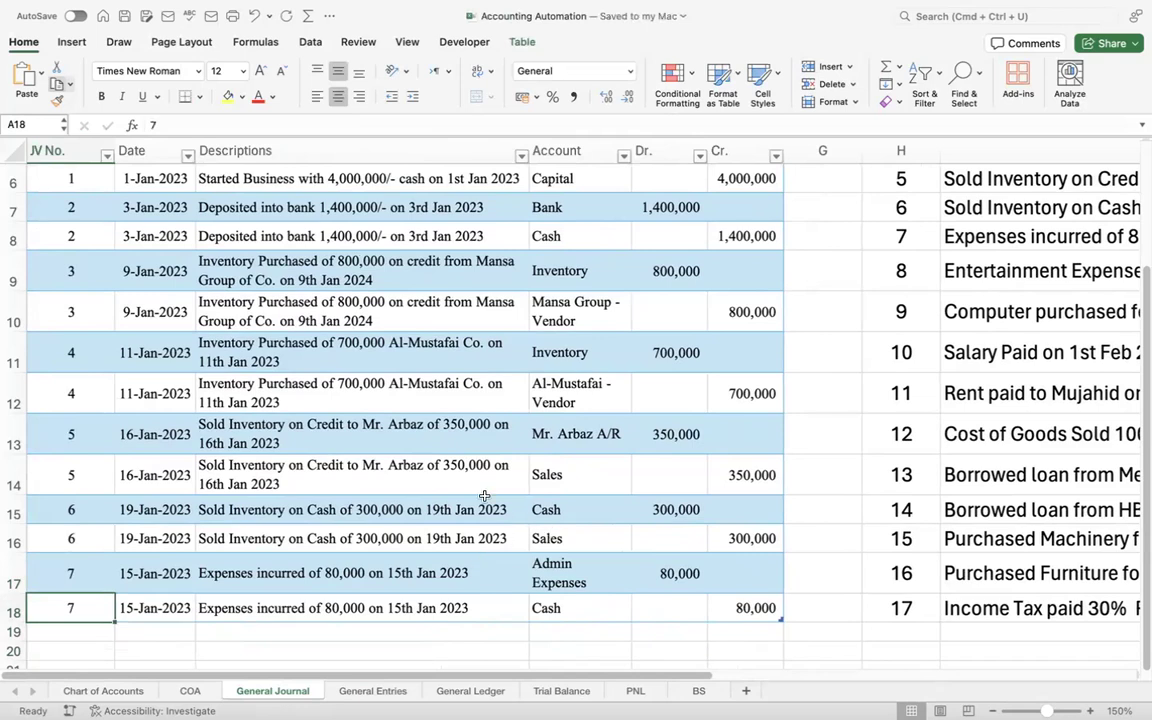
click(190, 691)
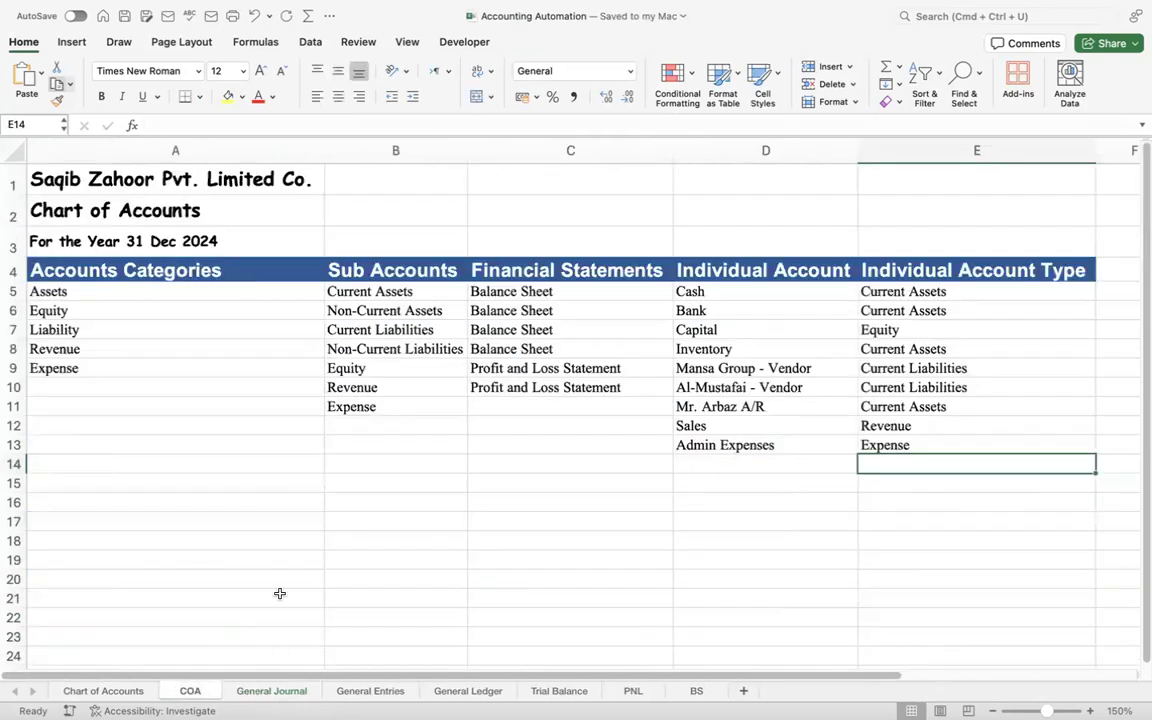
click(266, 690)
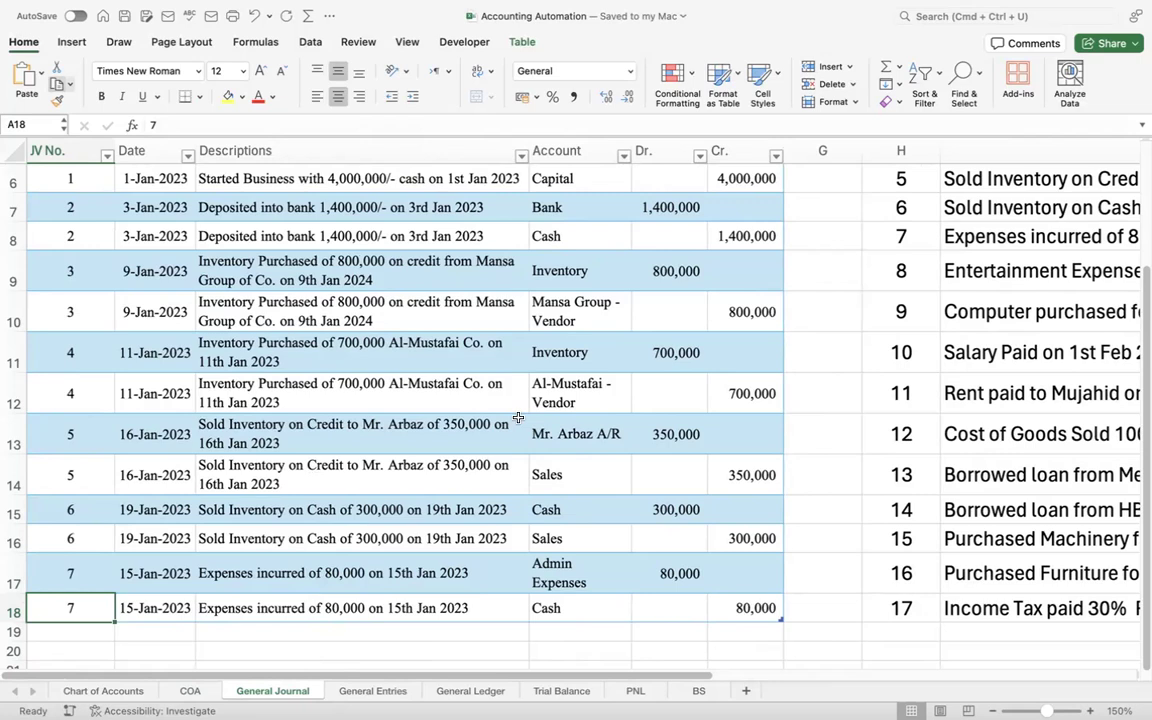
- Copy the description text of transaction 8, the 50,000 entertainment expenses on 18th Jan 2024, from cell I9
click(905, 271)
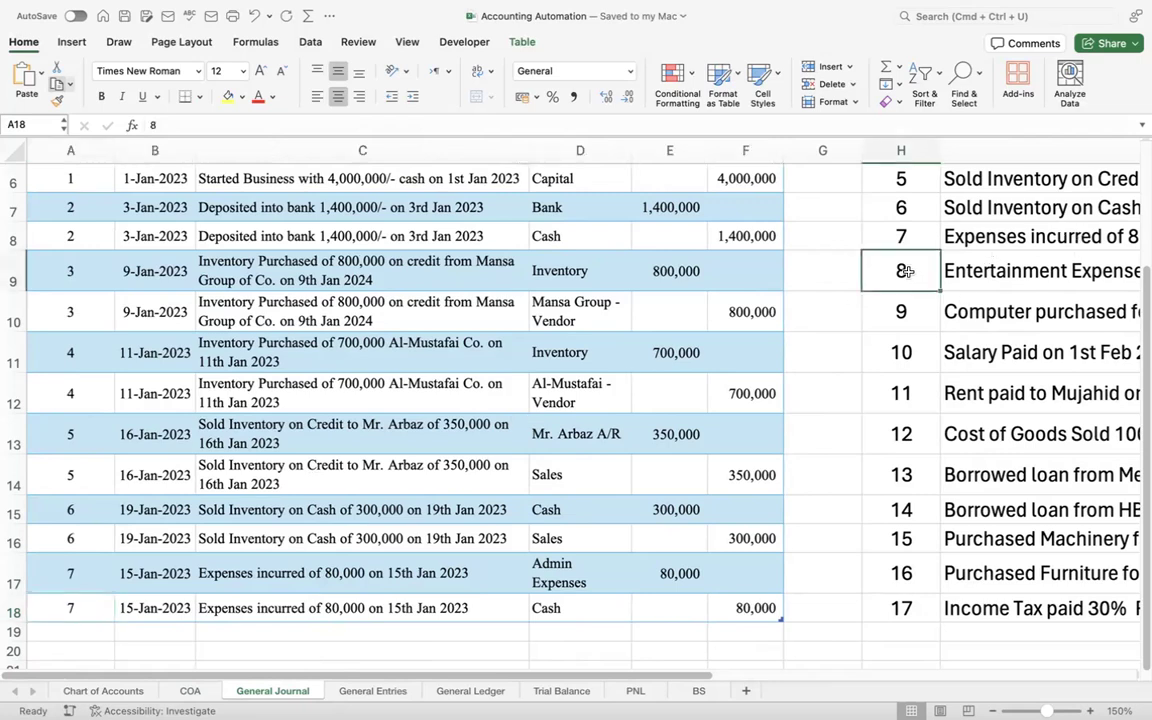
click(1020, 268)
click(457, 124)
drag(457, 124, 5, 96)
key(super+c)
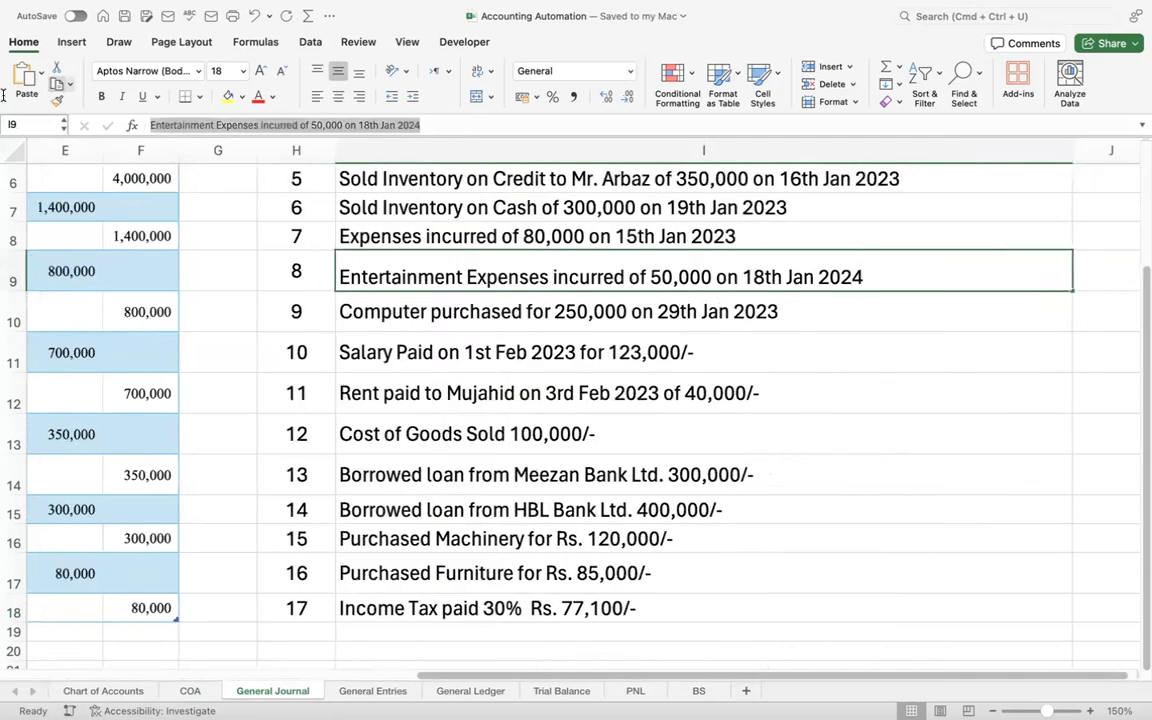
- Paste the copied entertainment expenses description into C19, the first empty Descriptions cell below the journal table
click(136, 514)
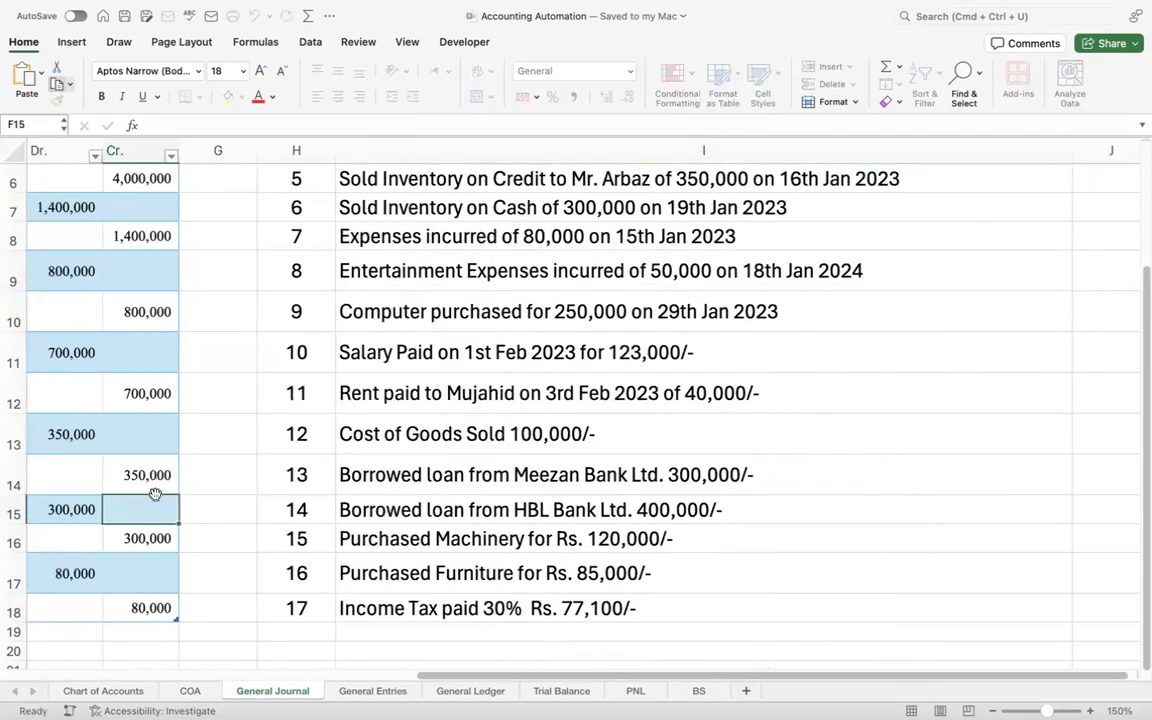
key(Left)
key(Left)
key(Left)
key(Left)
key(Left)
key(Down)
key(Down)
key(Down)
key(Down)
key(Down)
key(Down)
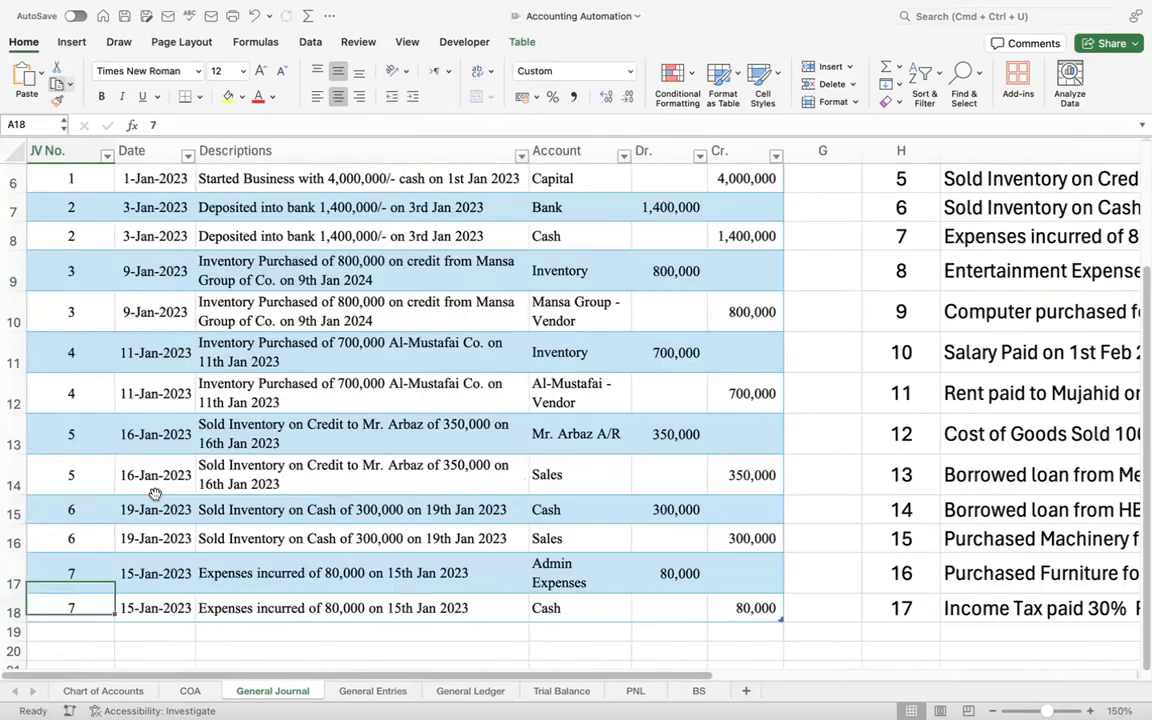
key(Up)
key(Up)
key(Right)
key(Right)
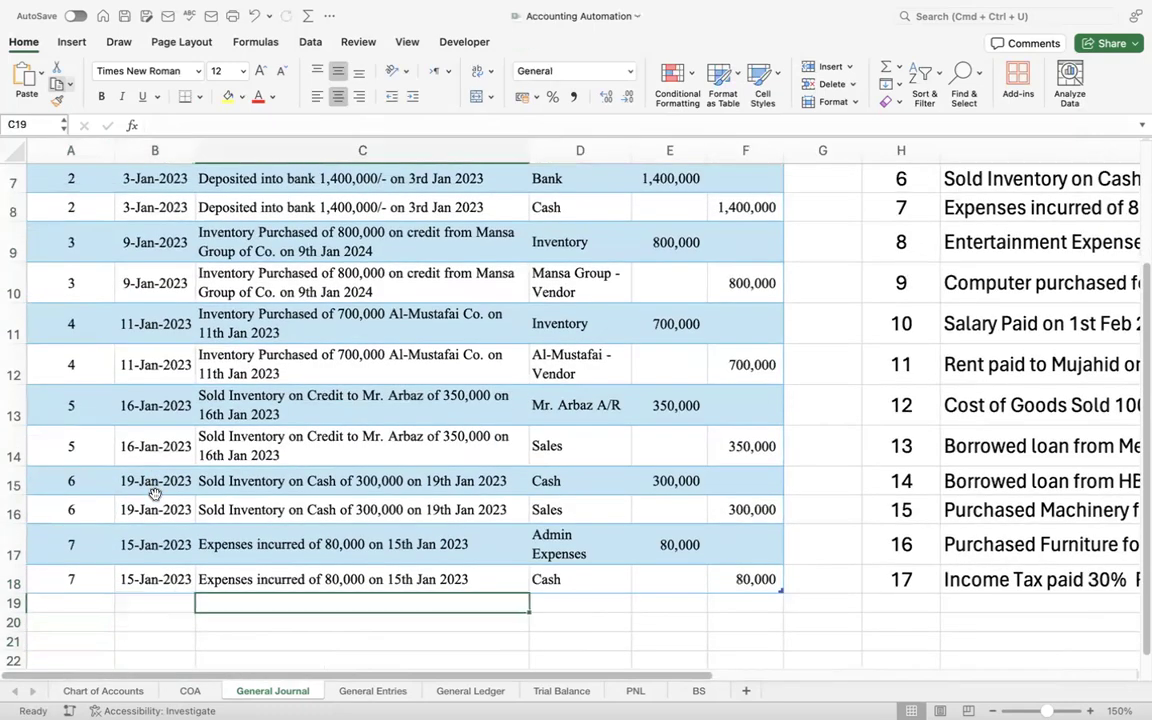
double_click(268, 600)
key(super+v)
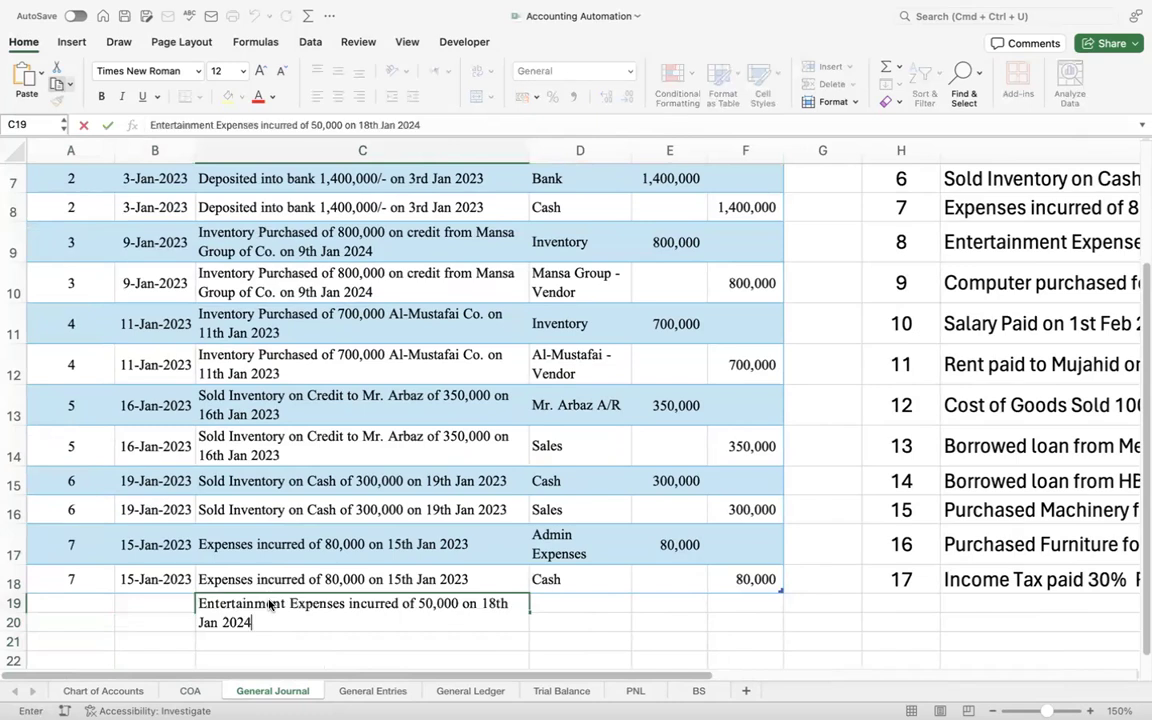
key(Return)
- Enter JV No. 8 in row 19 and repeat it in row 20
key(Up)
key(Left)
key(Left)
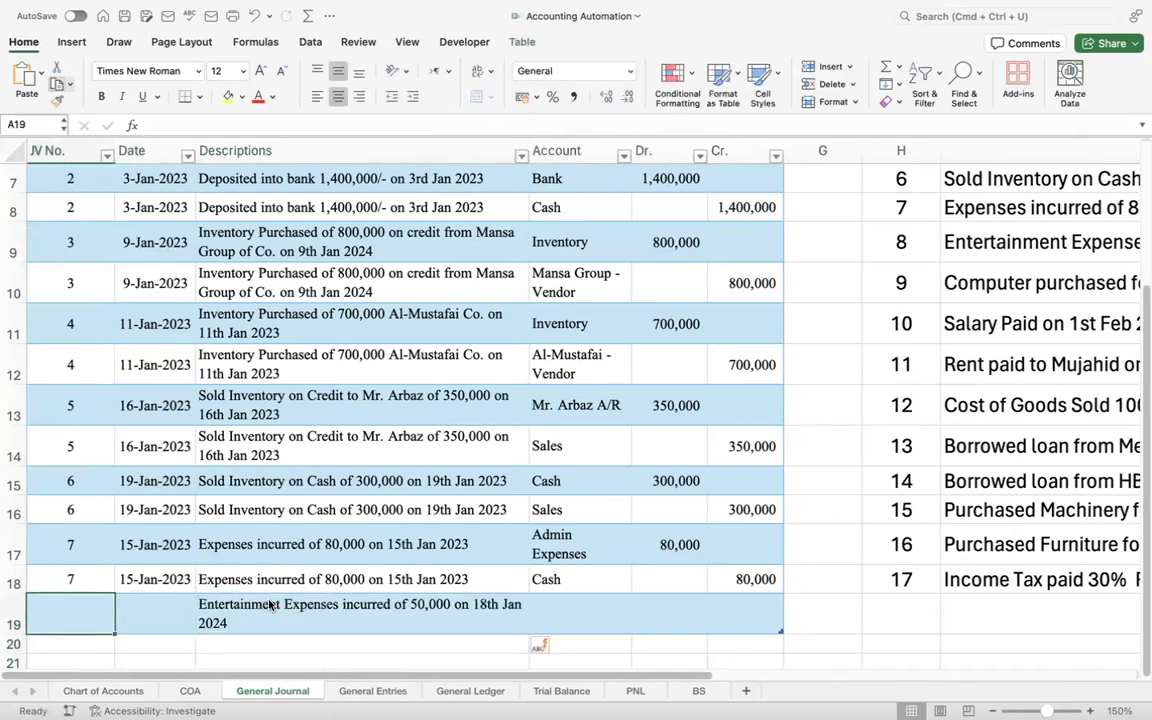
text(8)
key(Return)
key(super+d)
- Date rows 19 and 20 as 18/1/23 and repeat row 19's description in row 20
key(Right)
key(Up)
text(18)
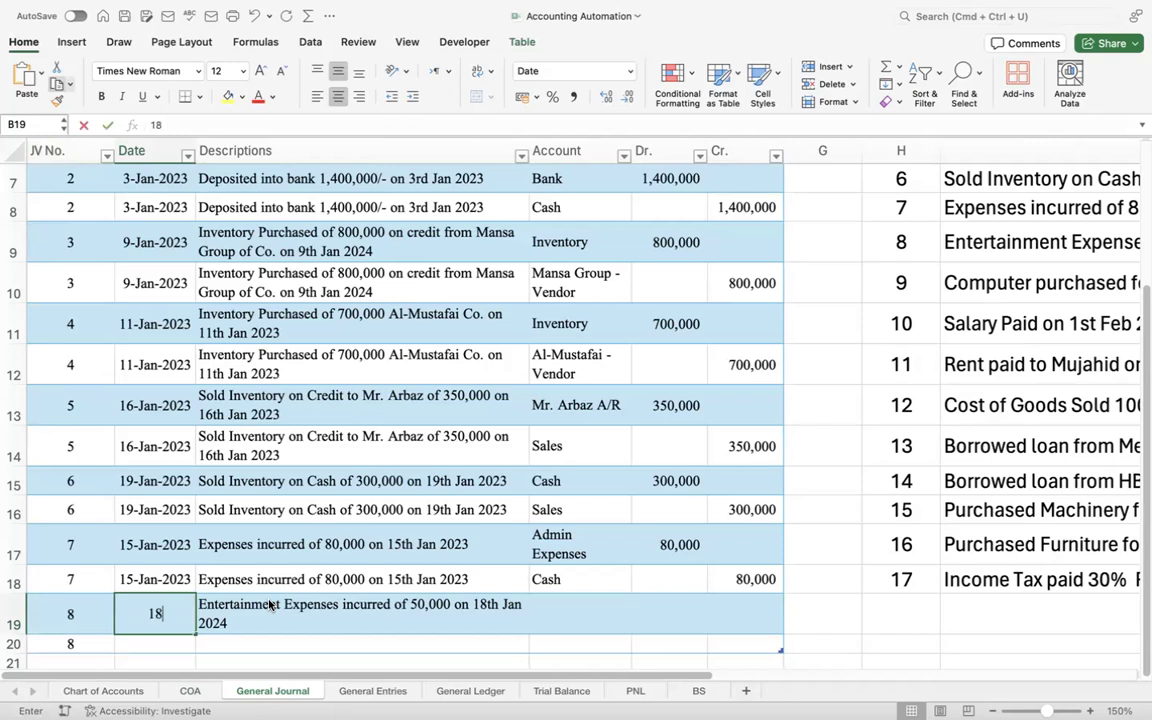
text(/1/23)
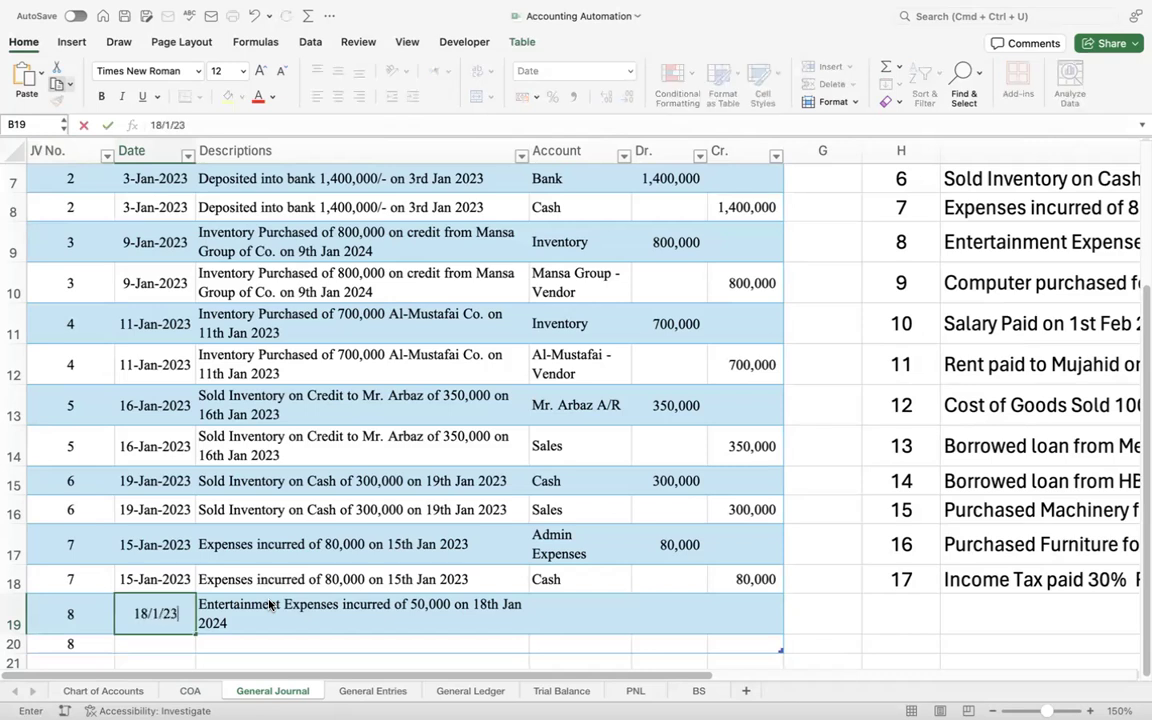
key(Return)
key(super+d)
key(Right)
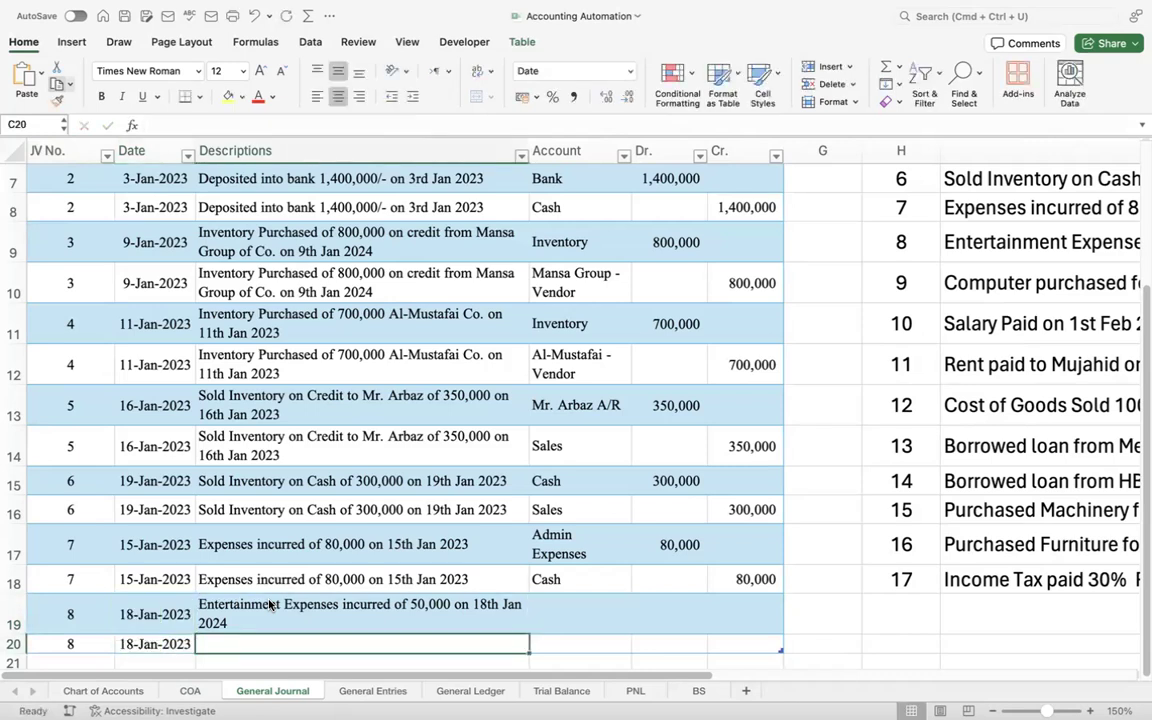
key(super+d)
- Copy the words "Entertainment Expenses" from the description in C19
key(Right)
key(Up)
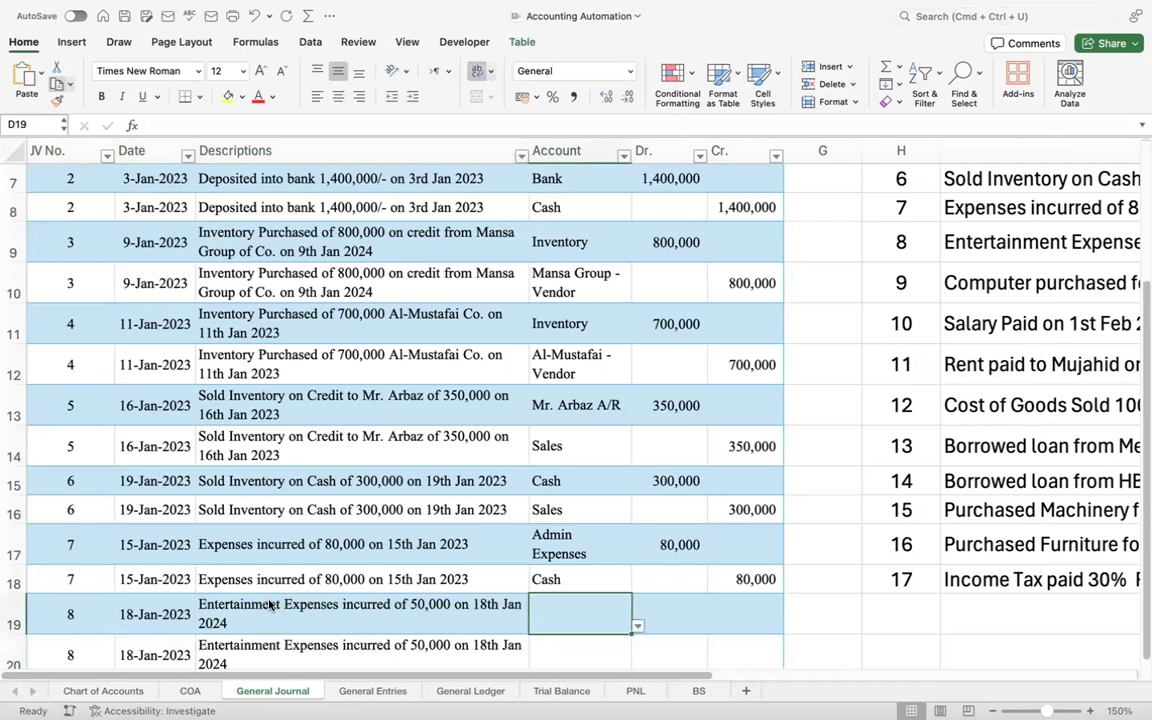
click(301, 607)
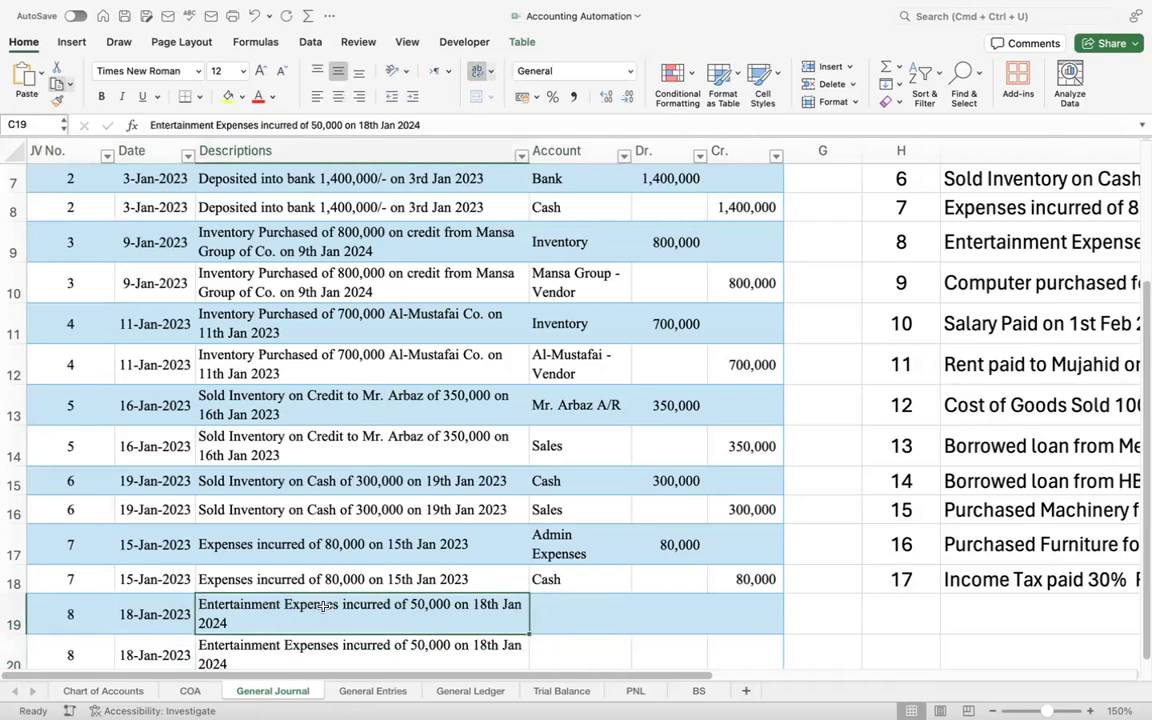
double_click(336, 607)
drag(344, 607, 133, 579)
key(super+c)
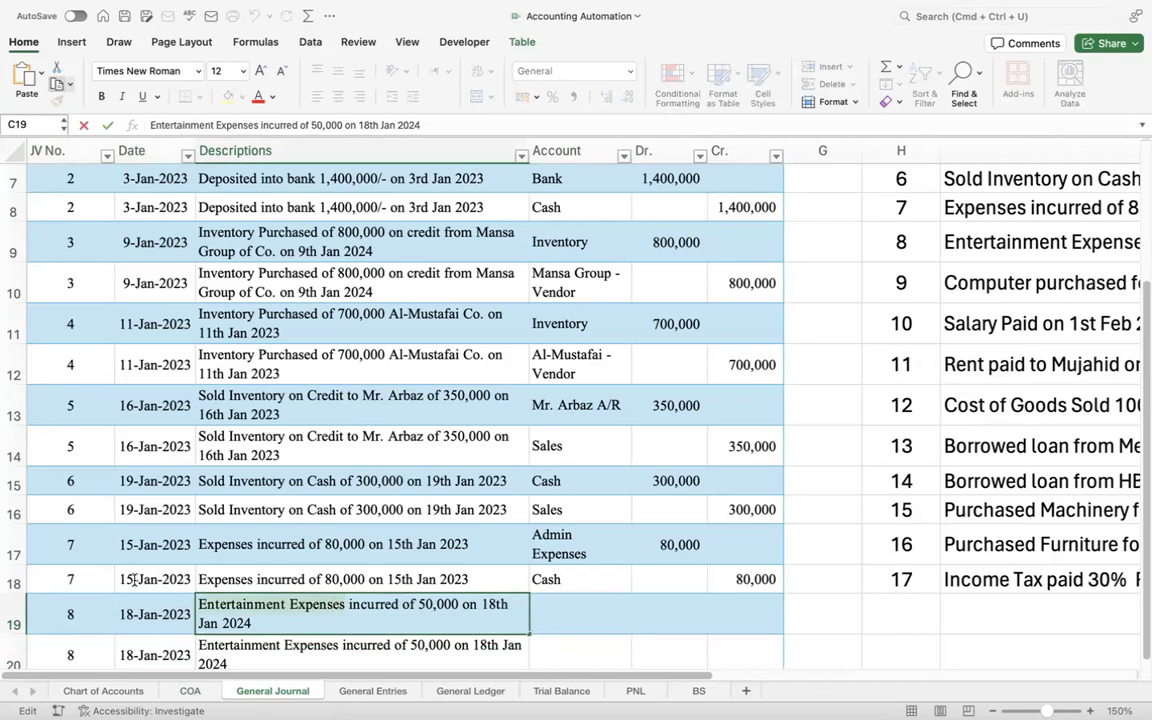
- In row 14 of the COA sheet, add the individual account Entertainment Expenses with the account type Expense
click(192, 691)
double_click(723, 460)
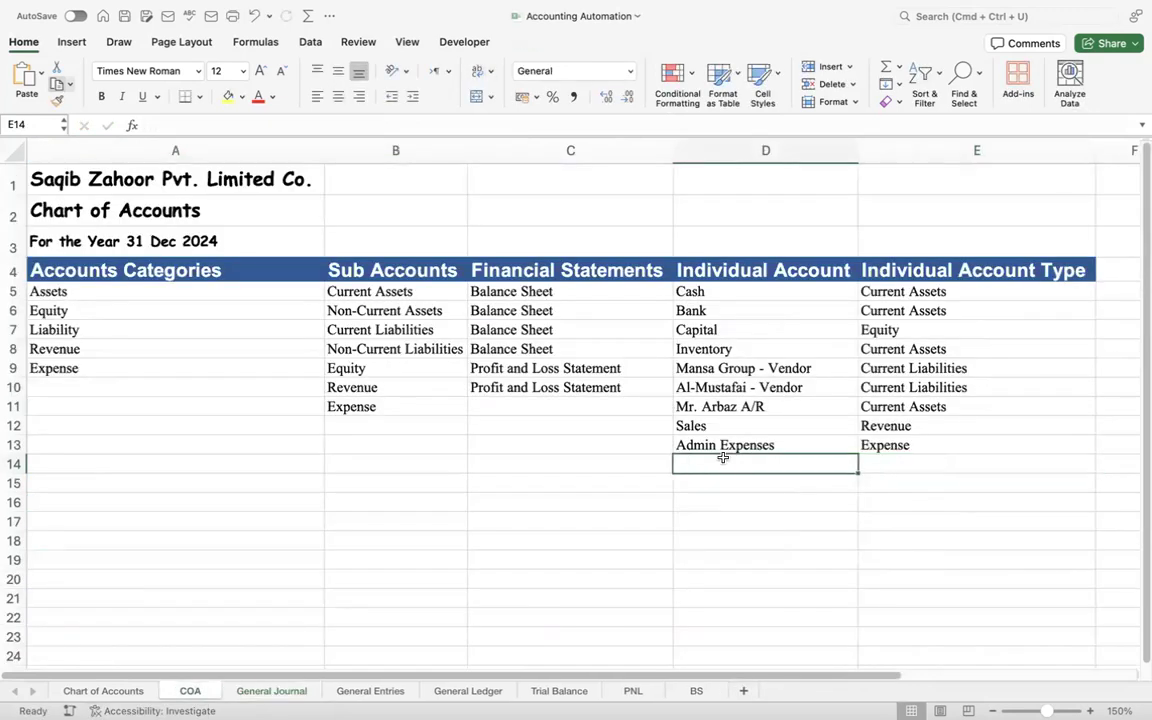
key(super+v)
key(Return)
key(Up)
key(Right)
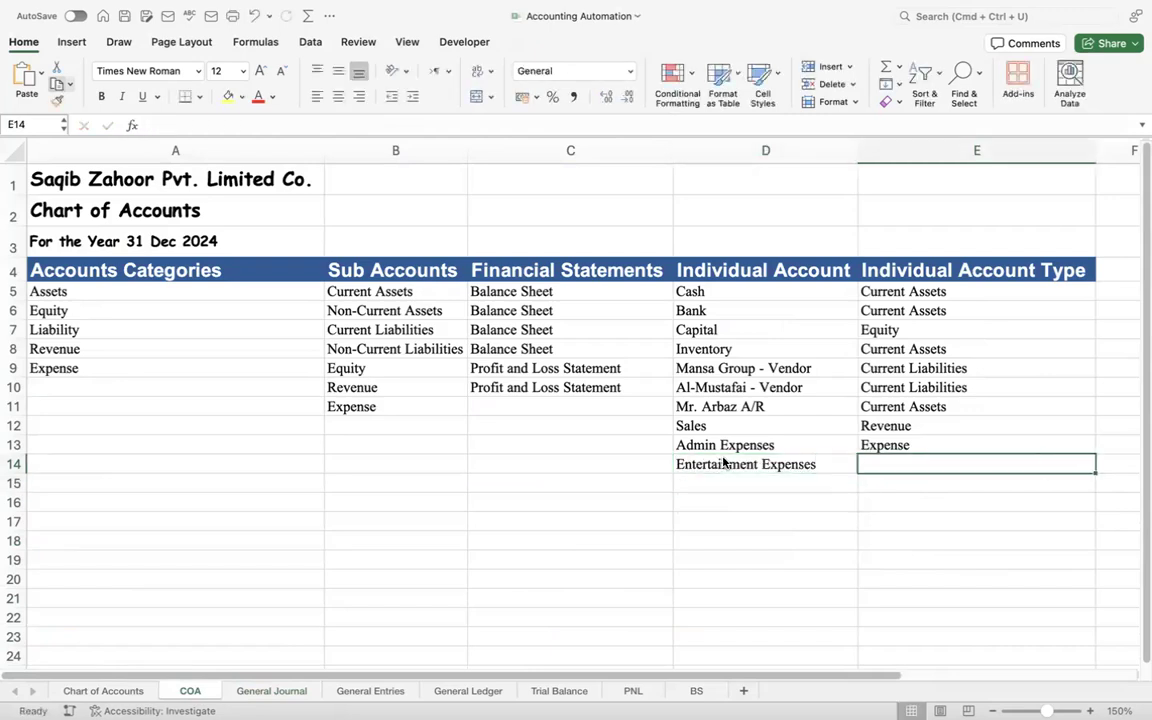
key(super+d)
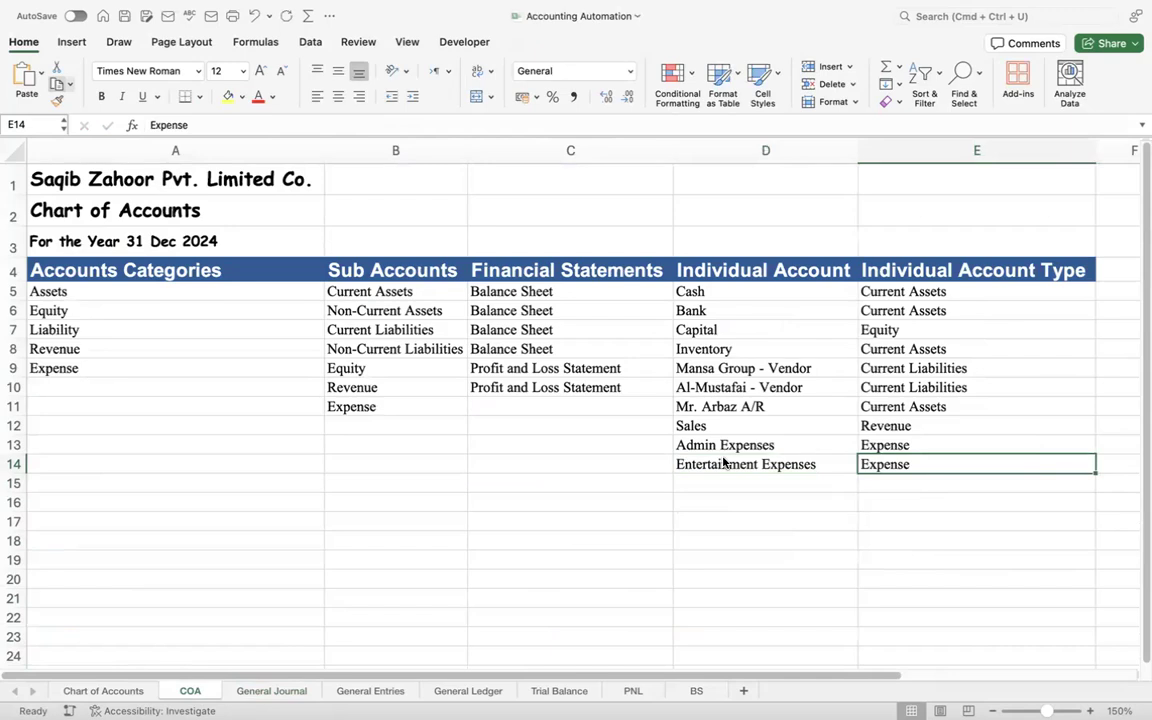
- In row 19 of the General Journal, set the account to Entertainment Expenses with a debit of 50,000
click(280, 694)
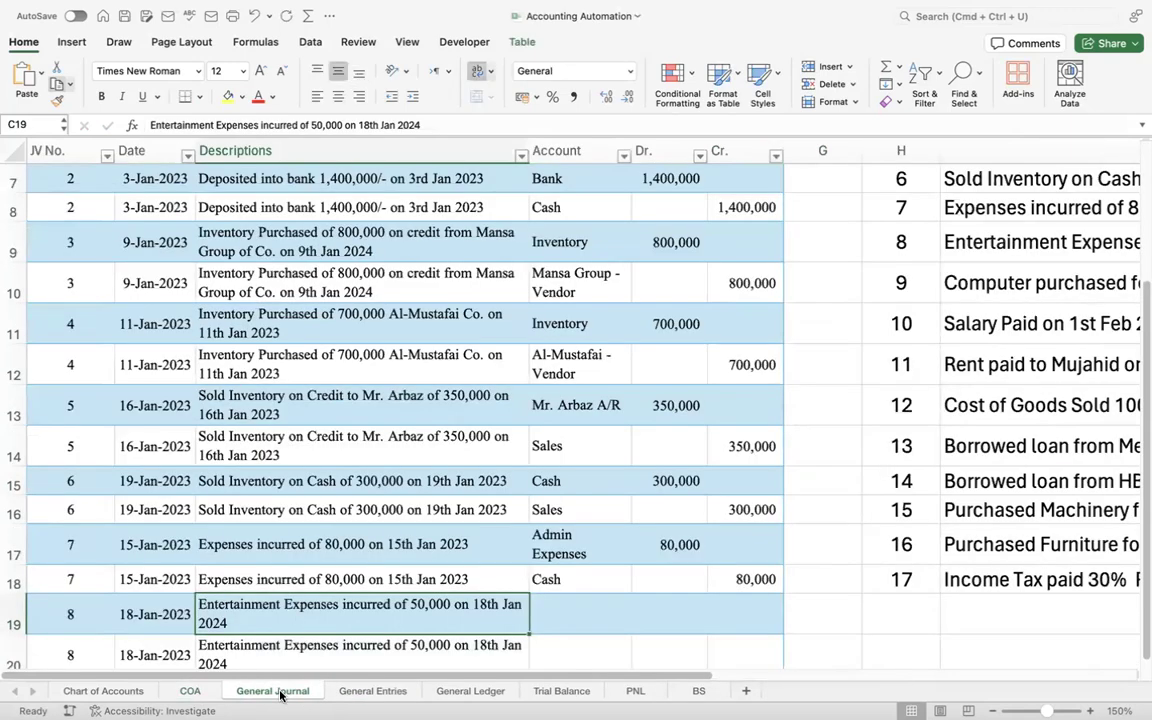
click(558, 613)
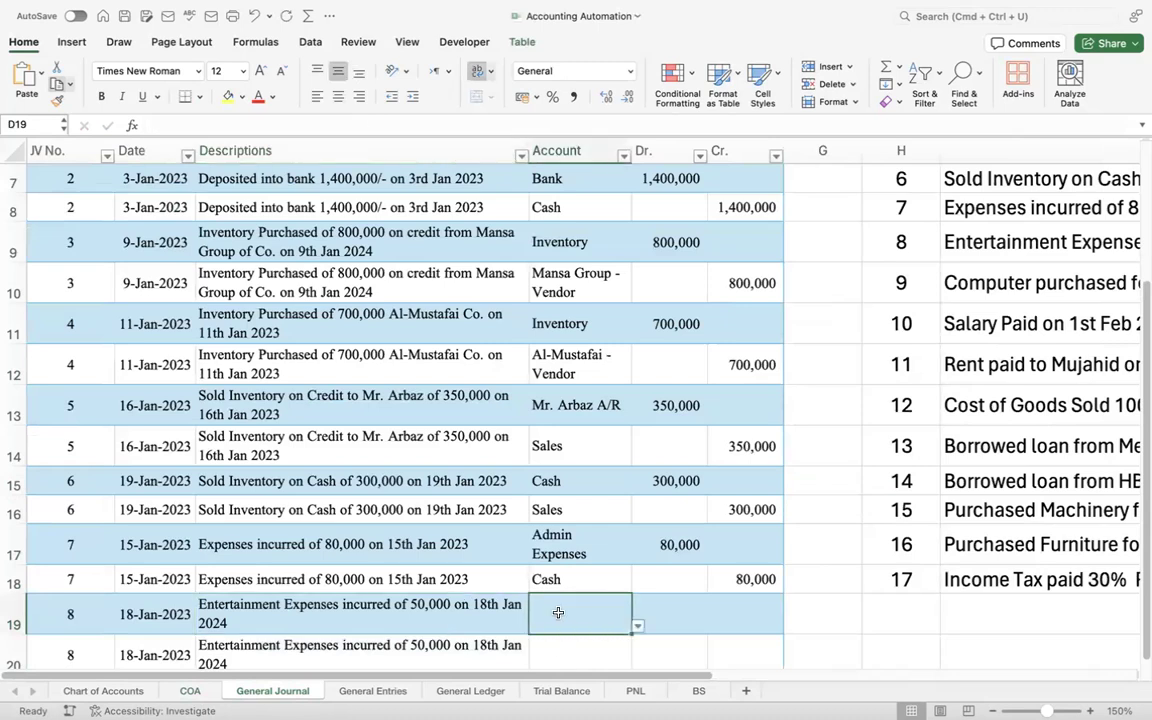
text(Ent)
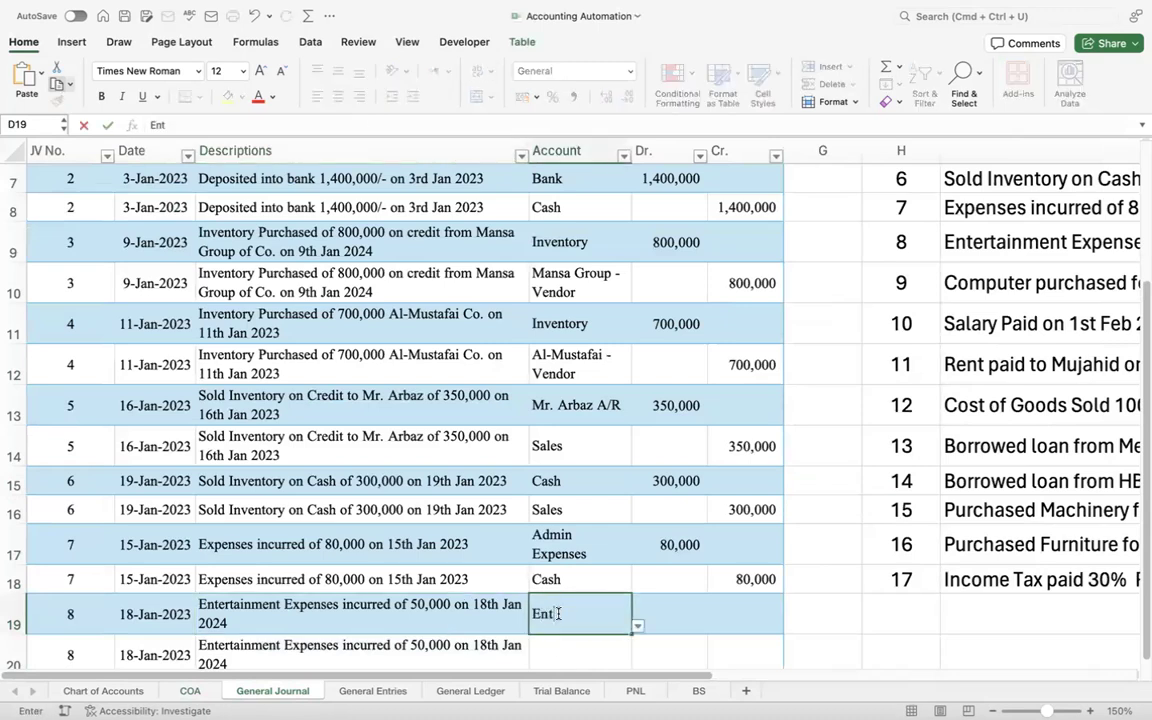
key(Tab)
text(50000)
key(Return)
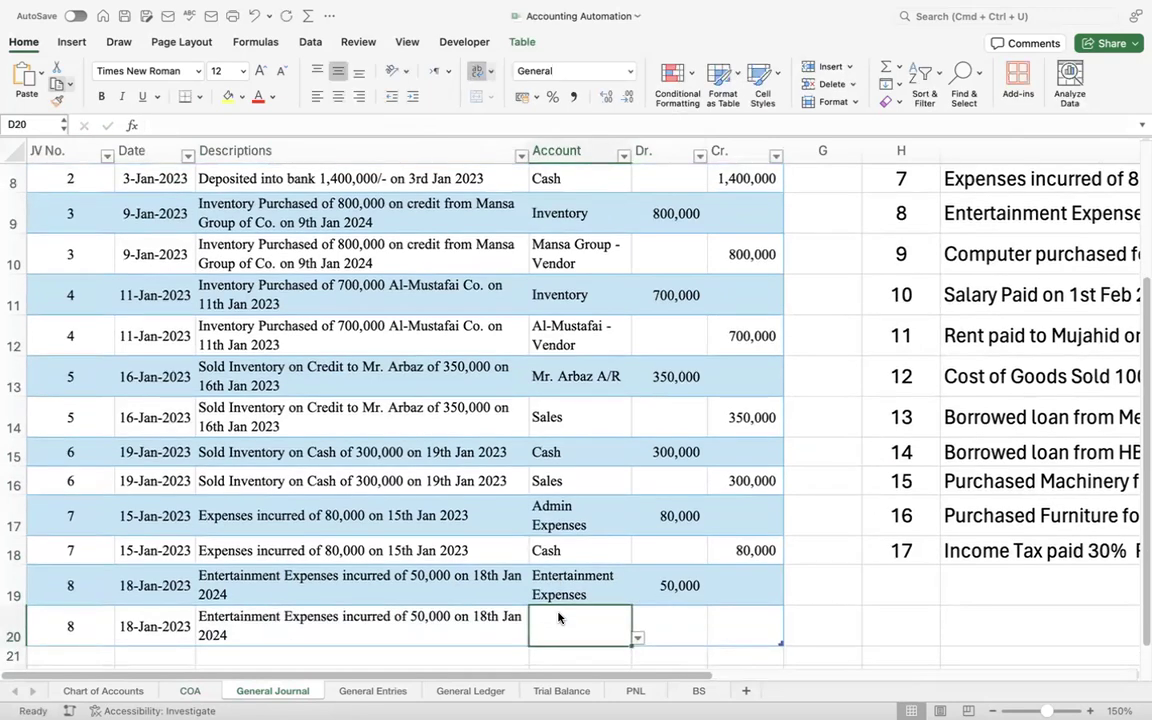
- Set row 20's account to Bank with a credit of 50,000, and save the workbook
double_click(558, 617)
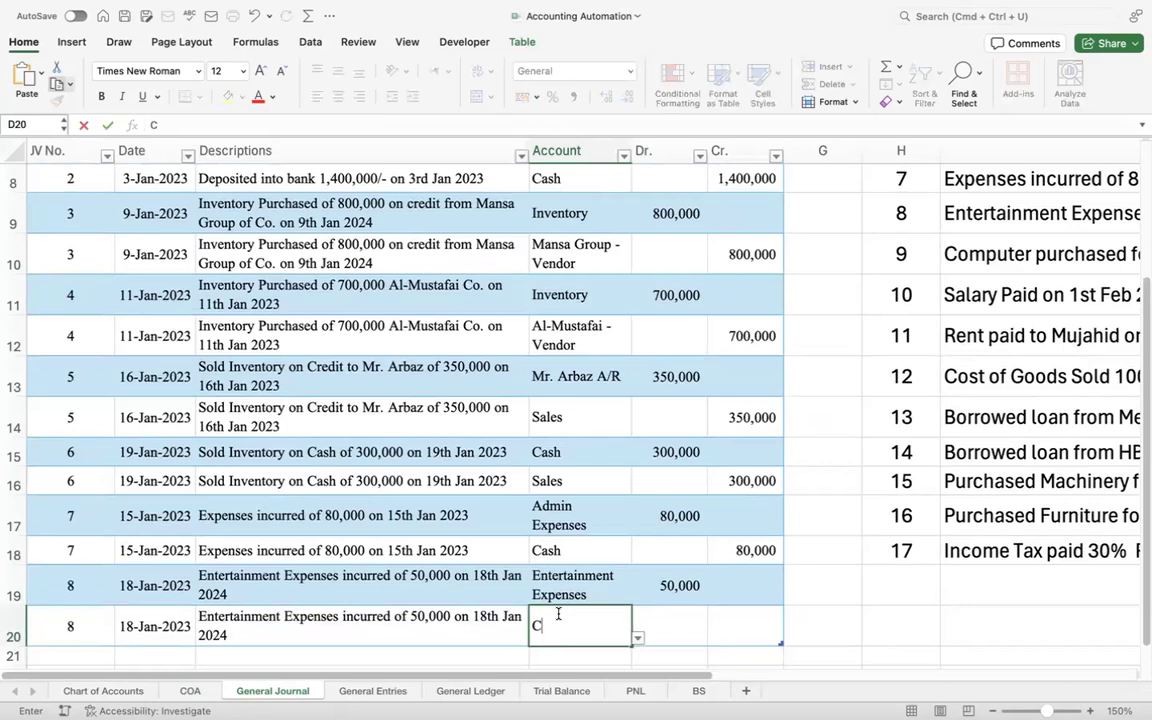
text(bank)
key(Tab)
key(Tab)
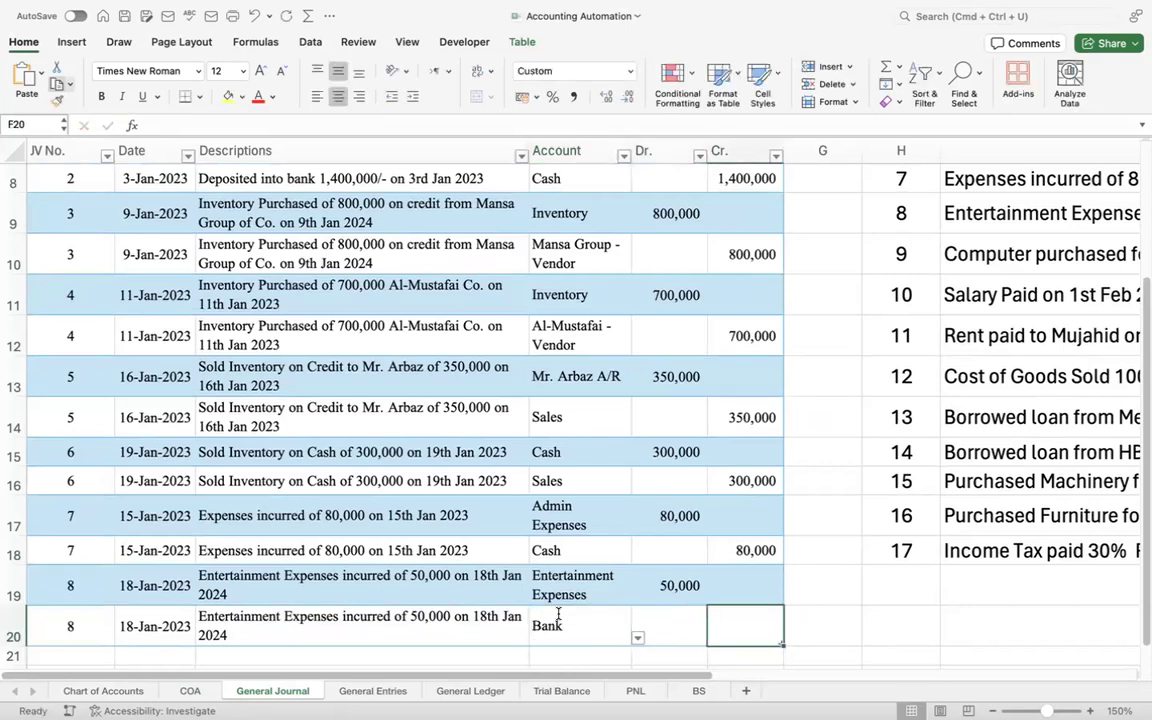
text(50000)
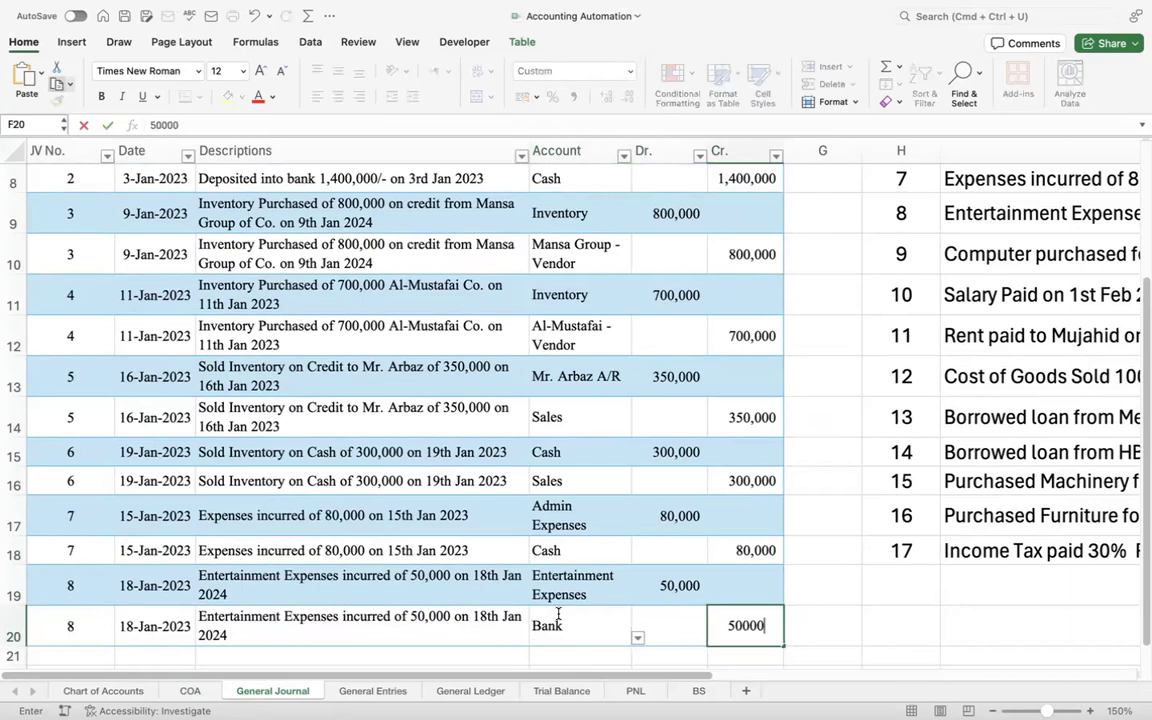
key(Return)
key(super+s)
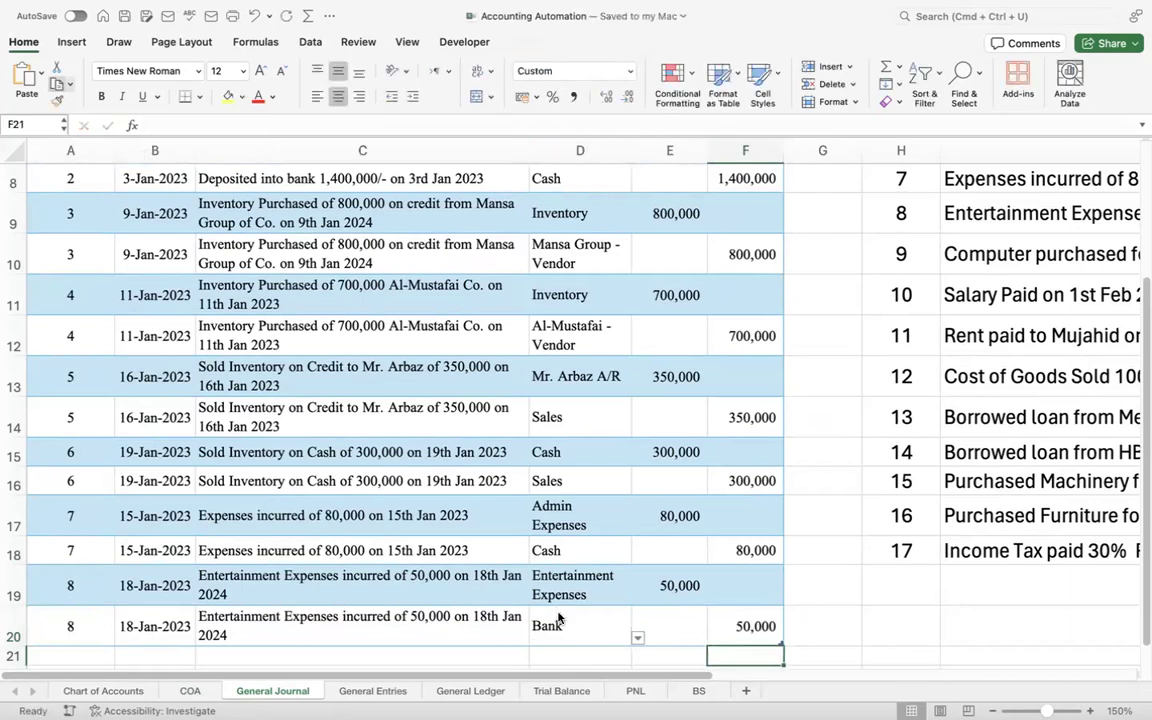
- Copy the description text of transaction 9, the 250,000 computer purchase on 29th Jan 2023, from cell I10
click(983, 256)
scroll(982, 255, right, 10)
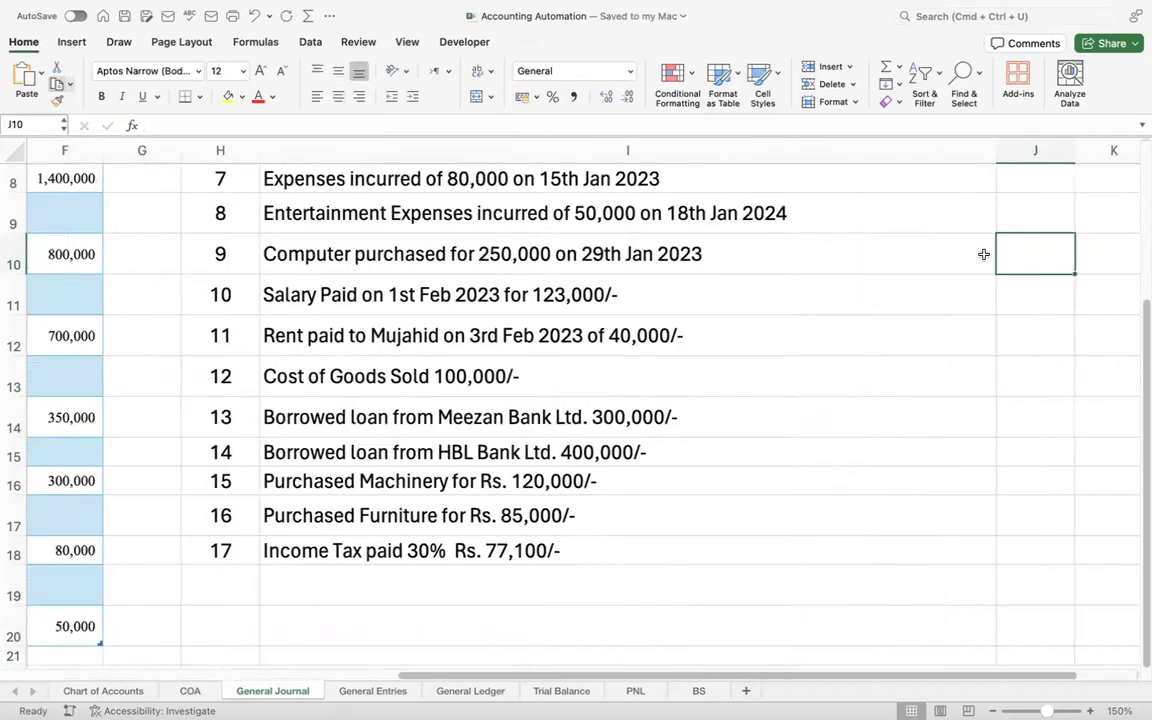
click(378, 124)
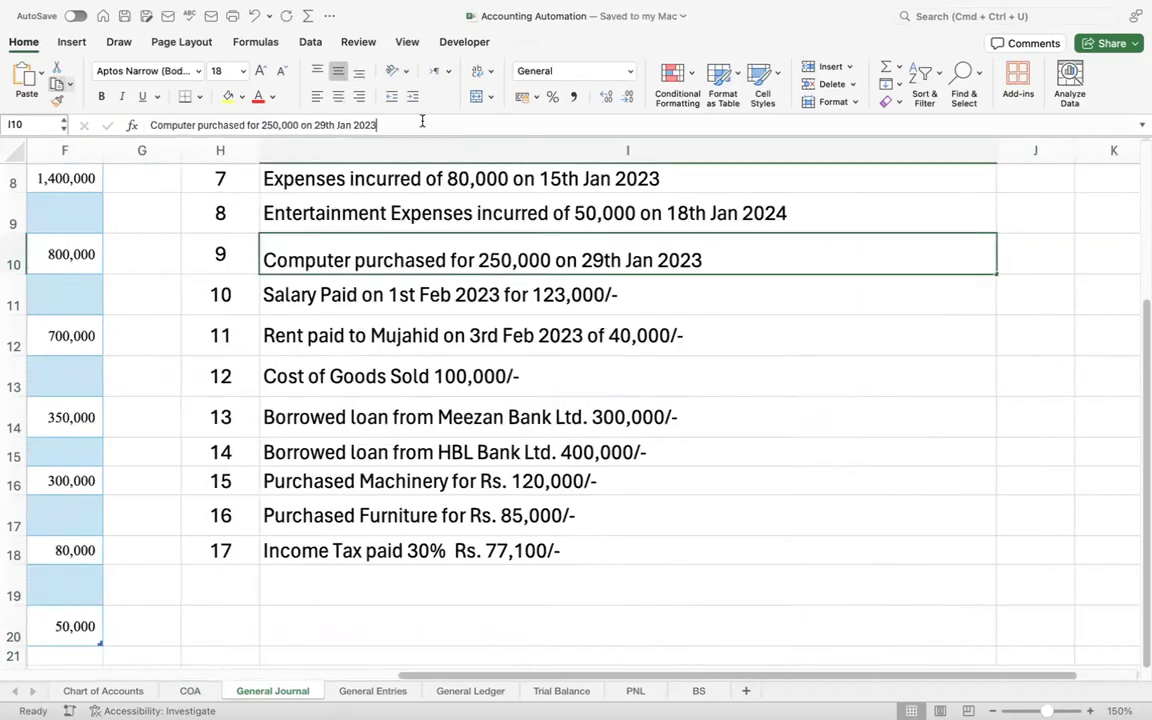
drag(378, 124, 4, 80)
key(super+c)
key(Escape)
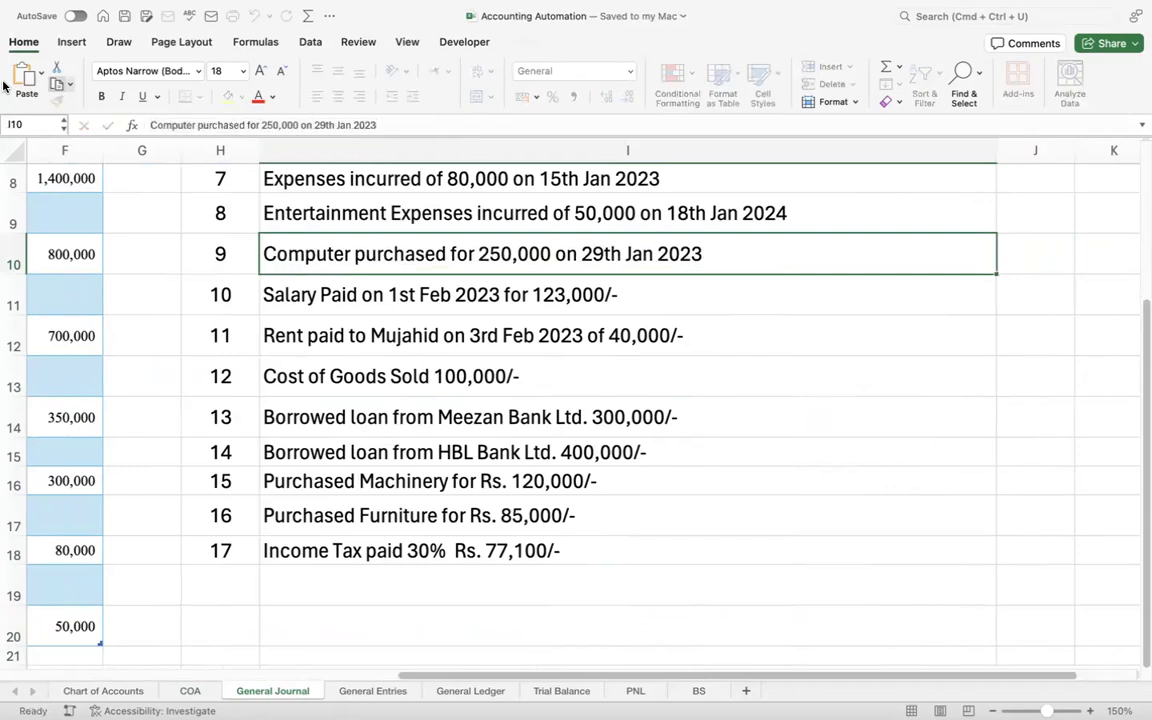
- Enter JV No. 9 in rows 21 and 22 of the General Journal
click(222, 550)
key(Left)
key(Left)
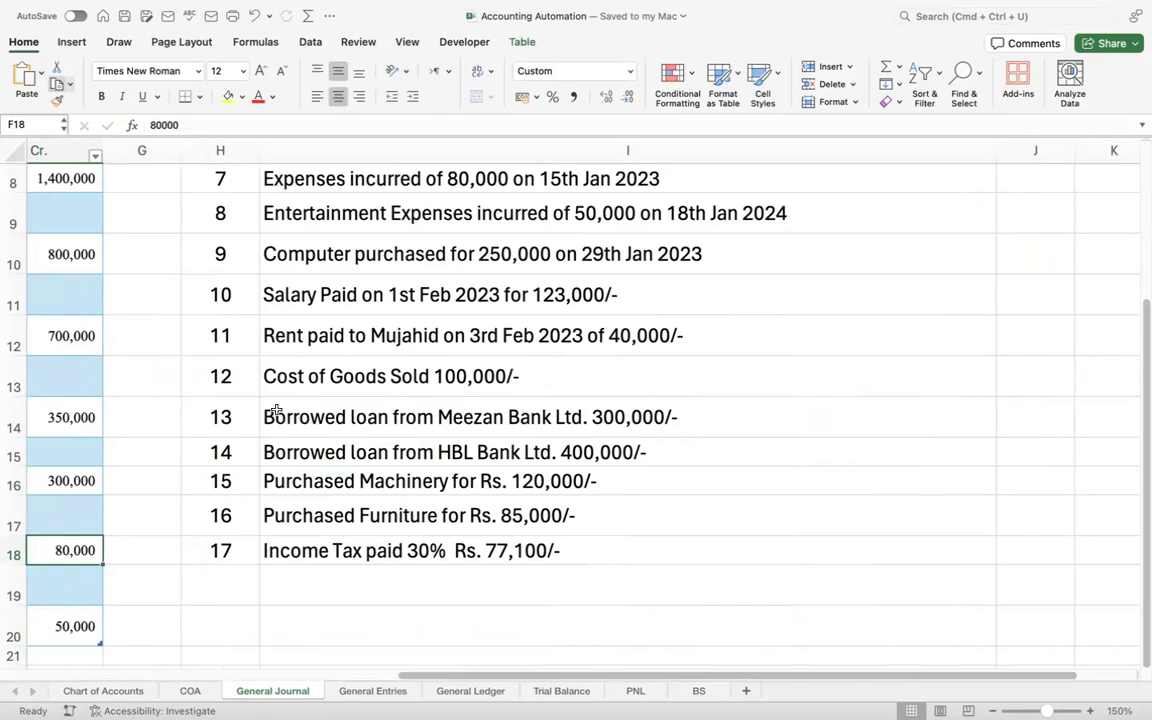
key(Left)
key(Left)
key(Left)
key(Left)
key(Left)
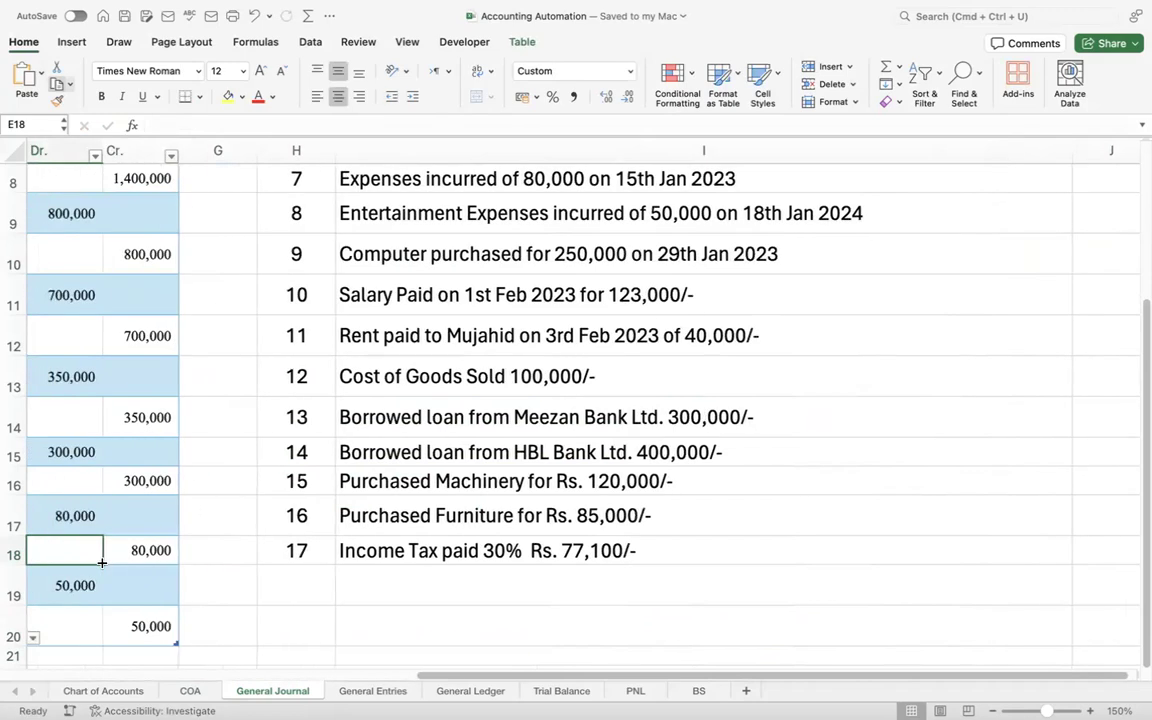
key(Down)
key(Down)
key(Down)
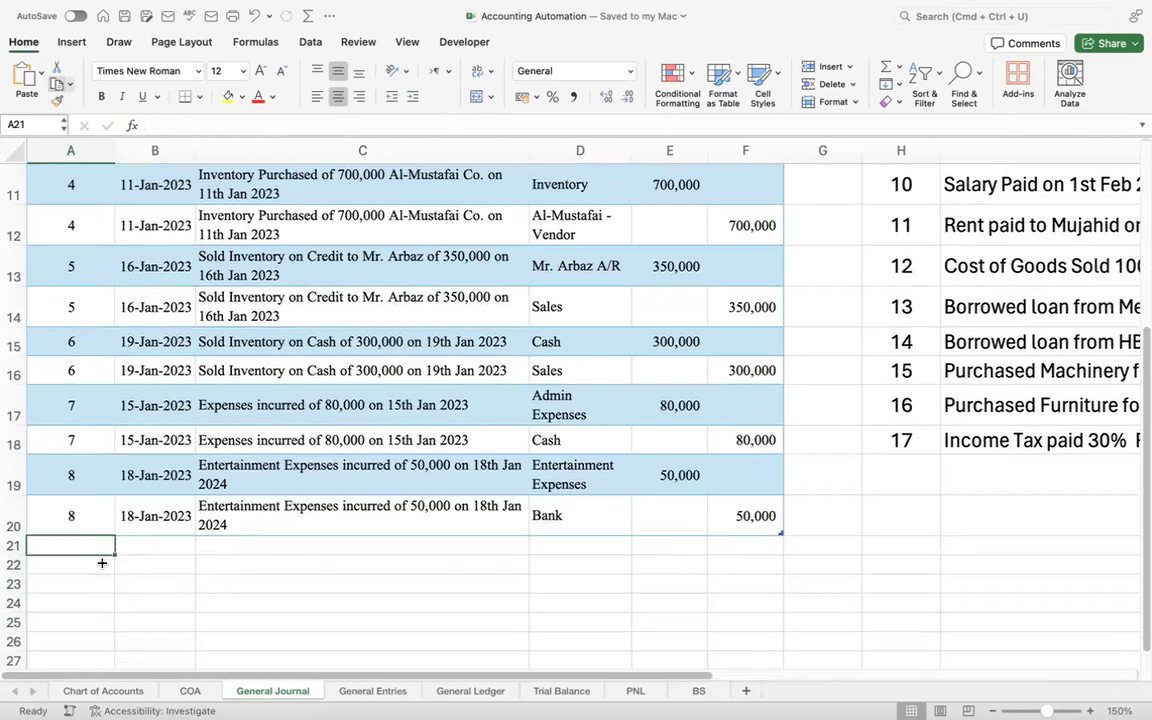
text(9)
key(Return)
text(9)
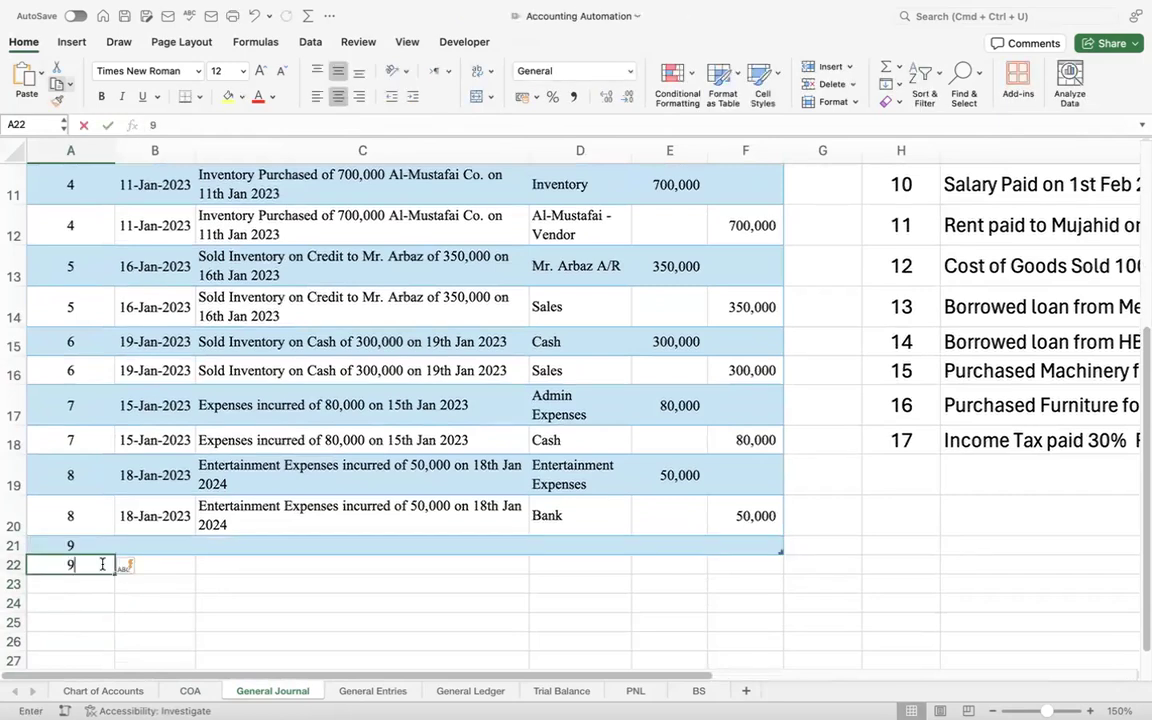
- Paste the copied computer purchase description into row 21's Descriptions cell
key(Up)
key(Right)
key(Right)
double_click(256, 544)
key(super+v)
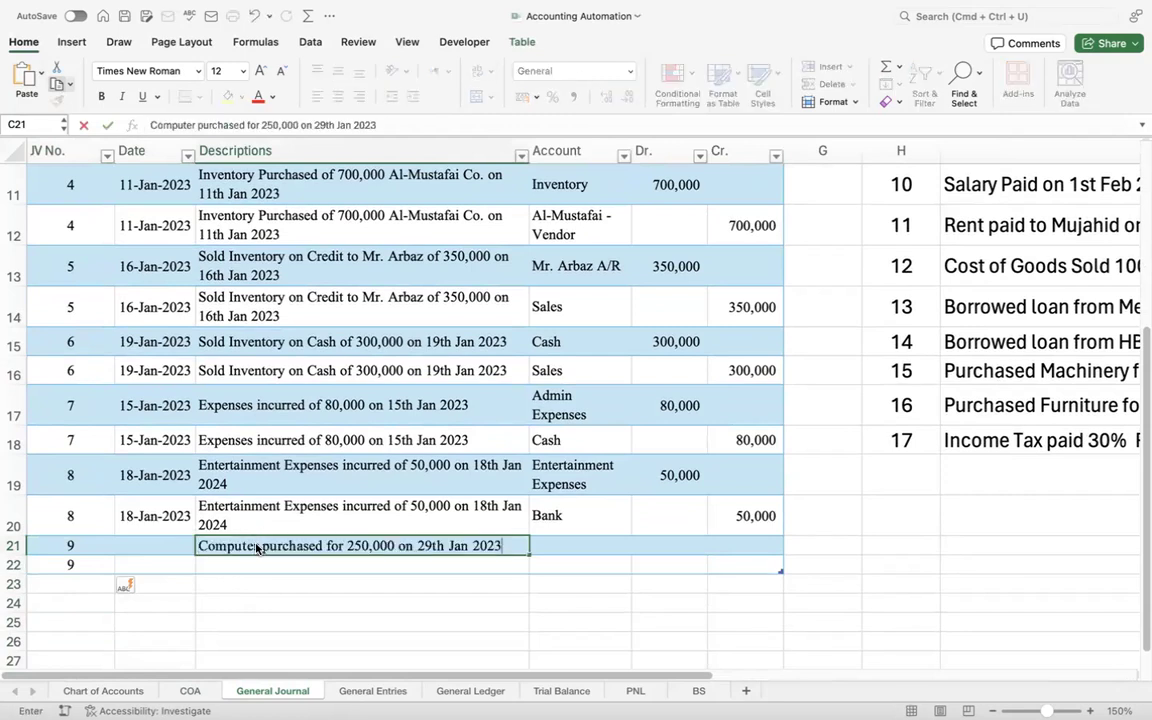
key(Return)
- Date rows 21 and 22 as 29/1/23 and repeat row 21's description in row 22
key(Up)
key(Left)
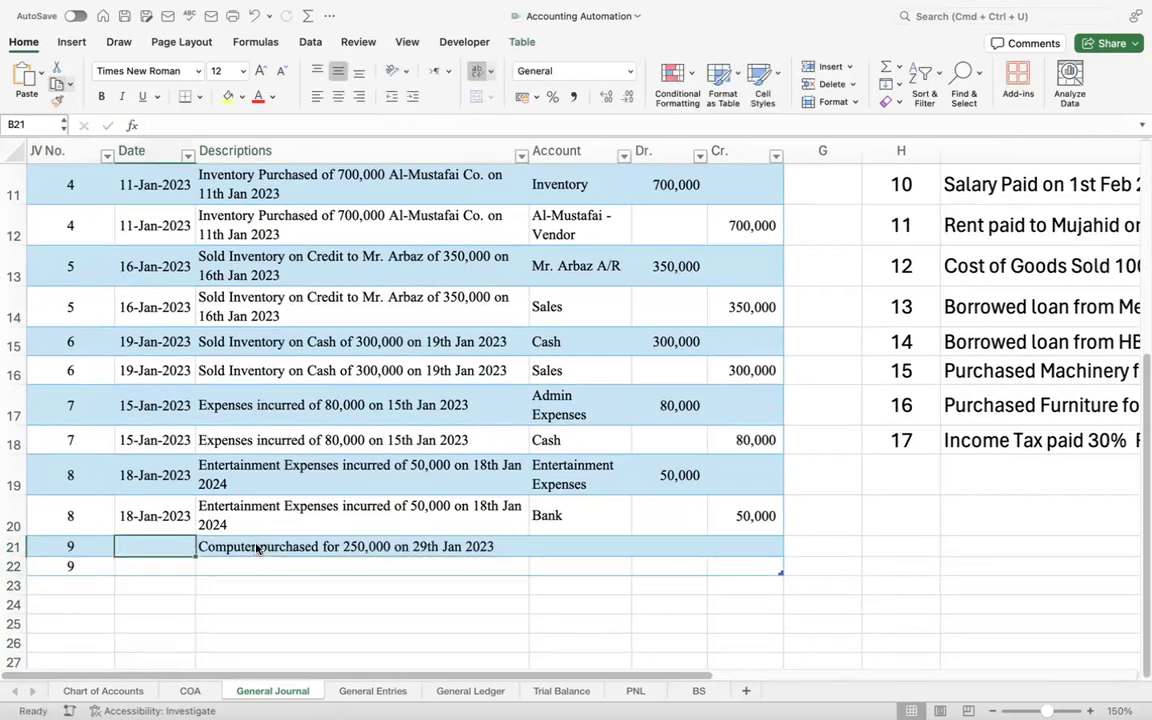
text(2)
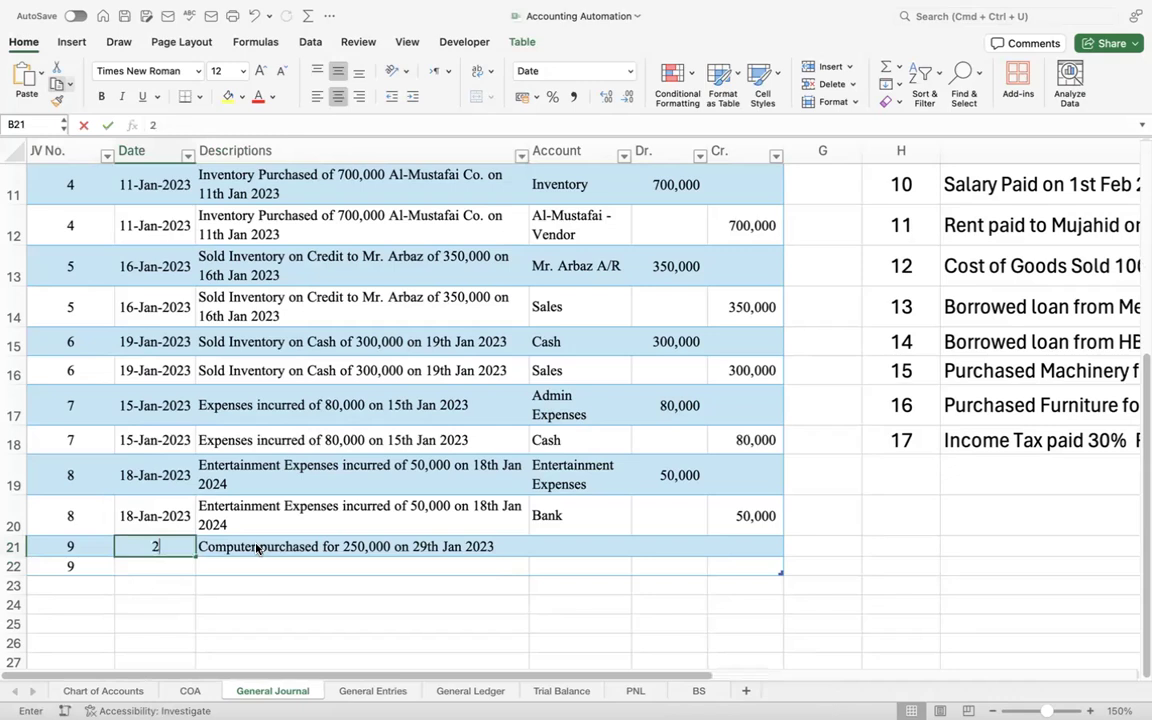
text(9/1/23)
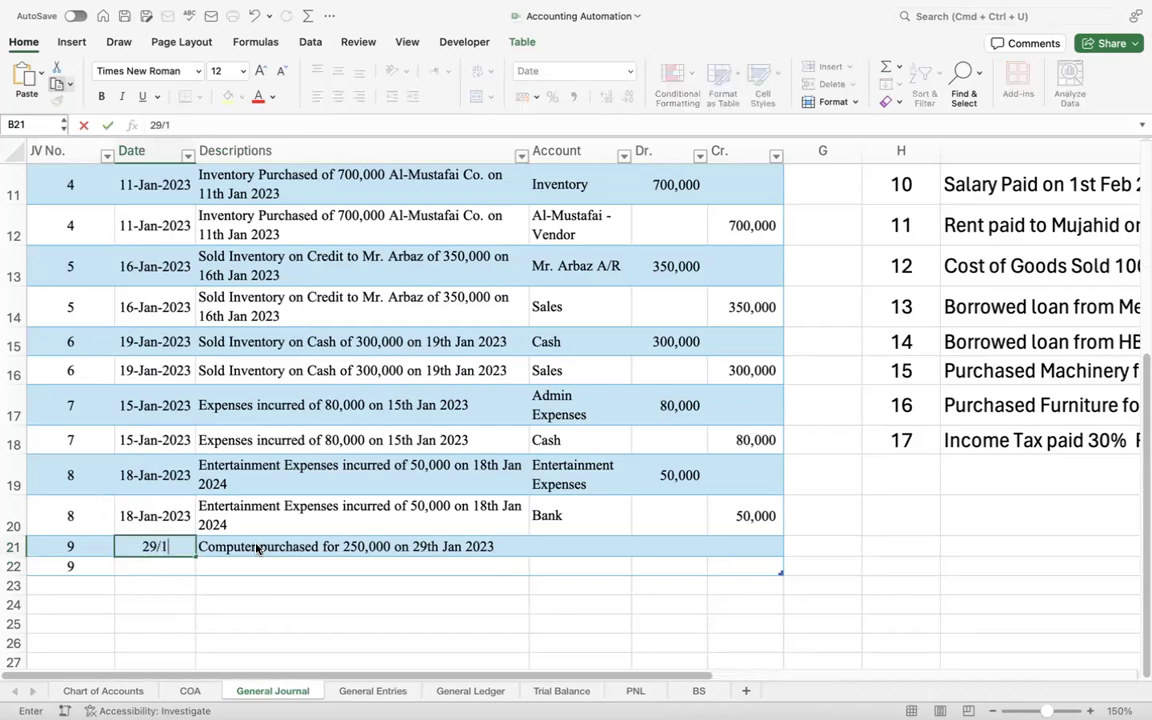
key(Return)
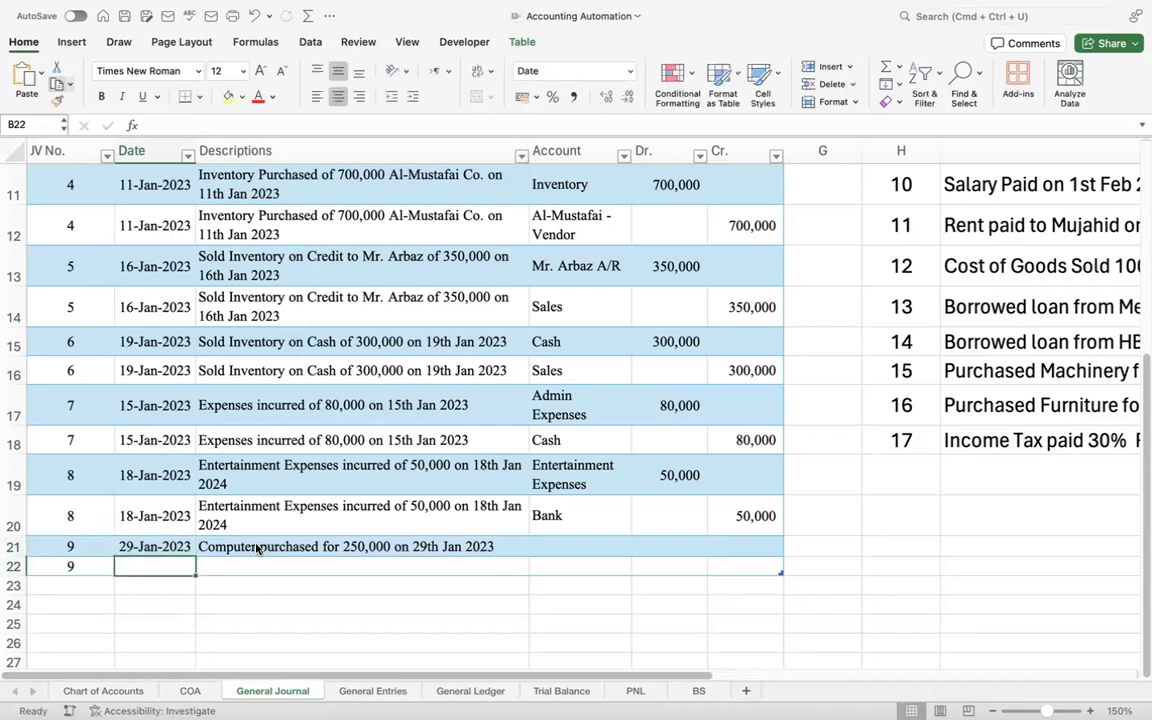
key(ctrl+d)
key(Tab)
key(ctrl+d)
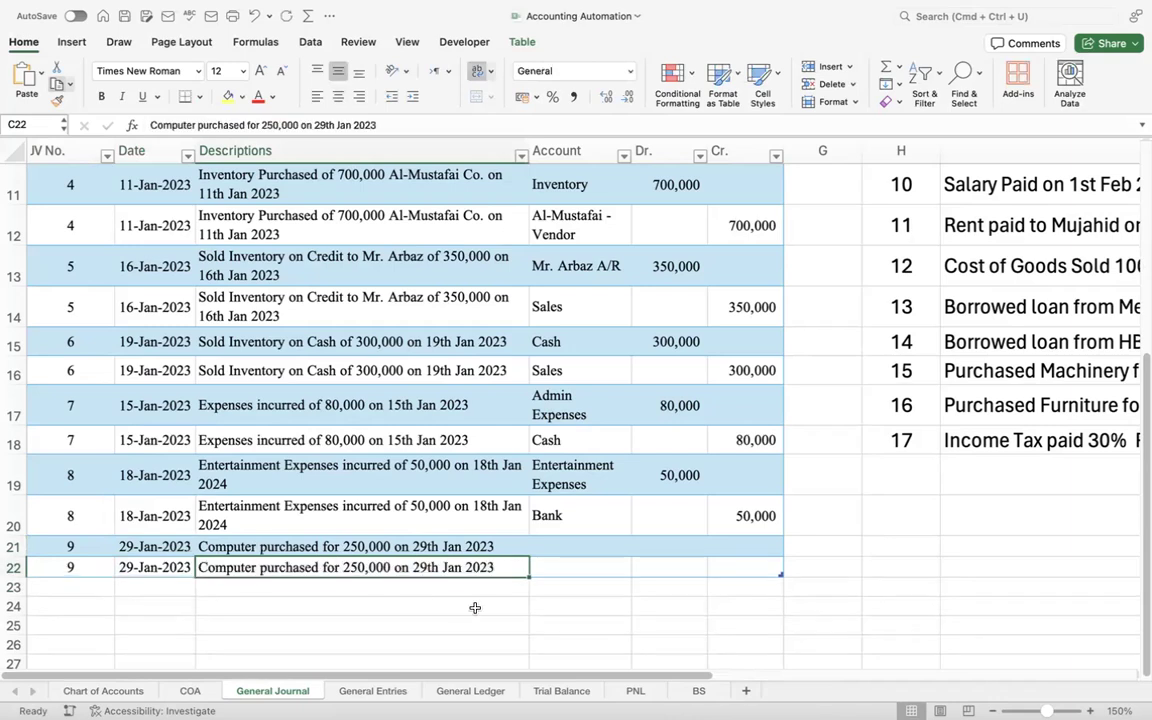
- Add Computer Equipments to the Individual Account column in cell D15 of the COA sheet
click(462, 600)
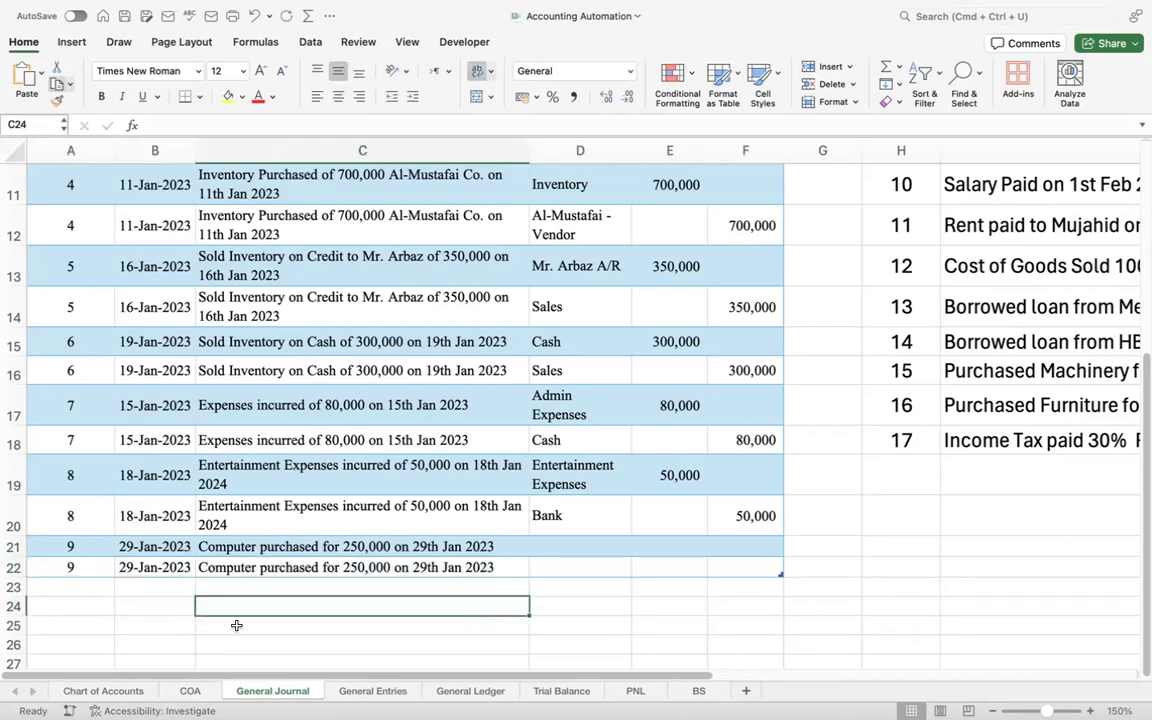
click(190, 694)
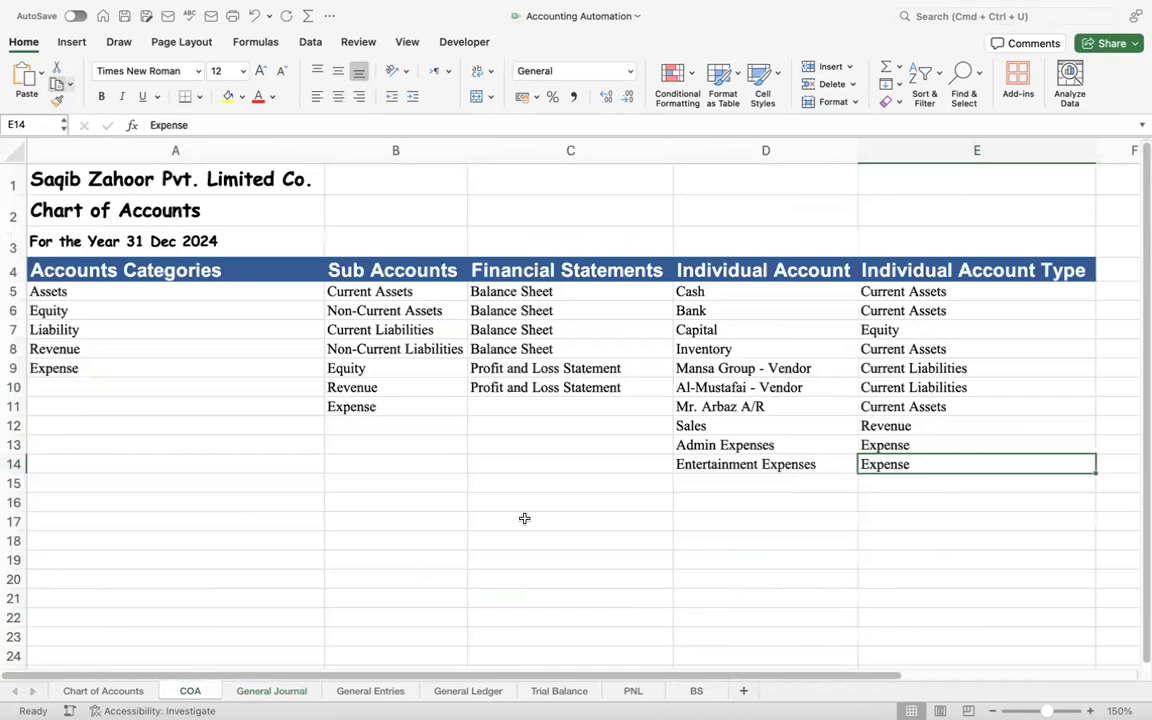
click(715, 481)
text(C)
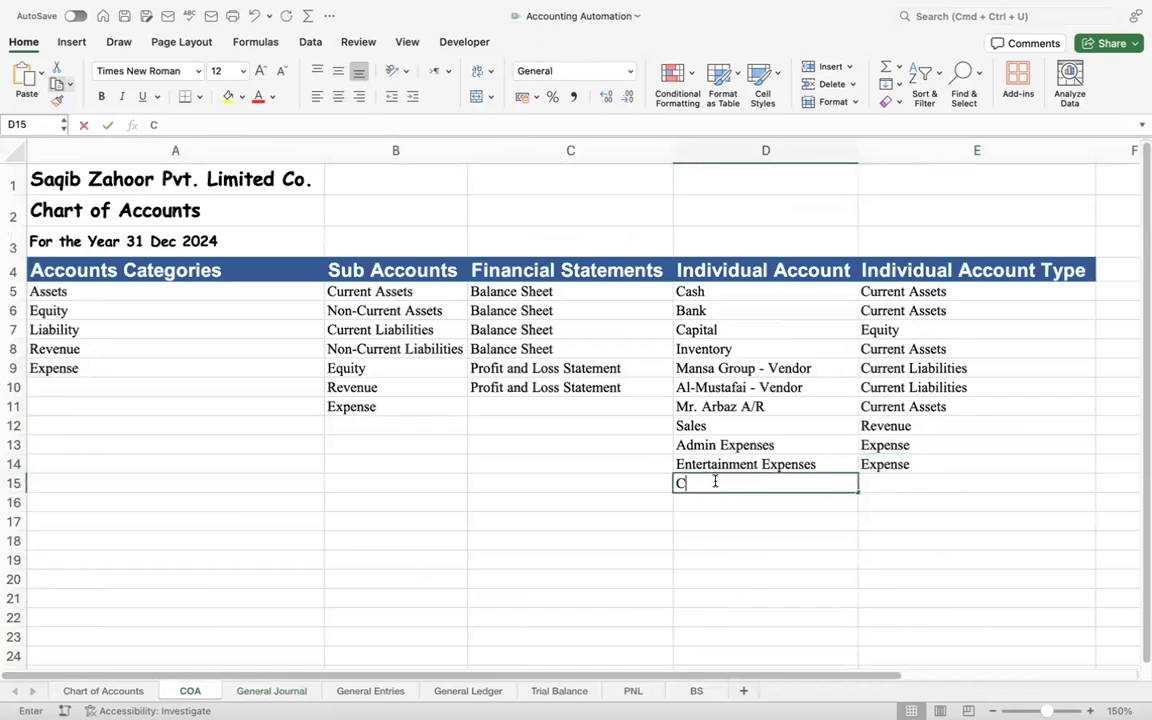
text(omputer Equipment)
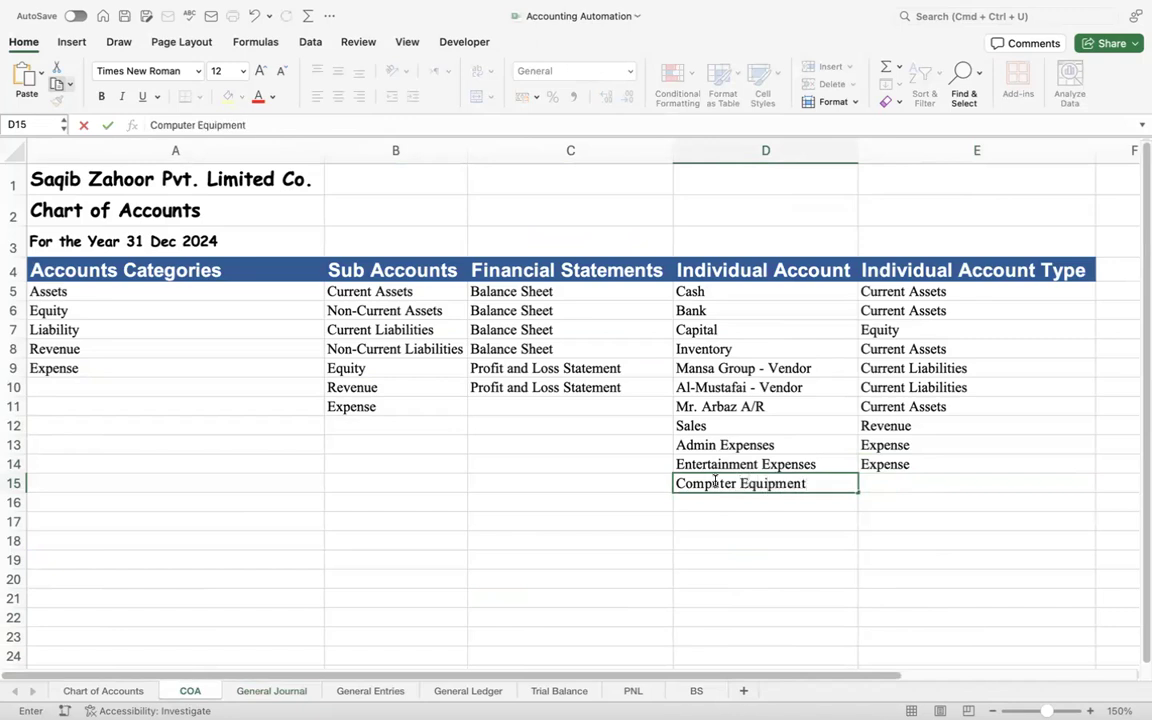
text(s)
key(Return)
- Classify Computer Equipments as Non-Current Assets by copying the sub account name from cell B6 into E15
click(895, 484)
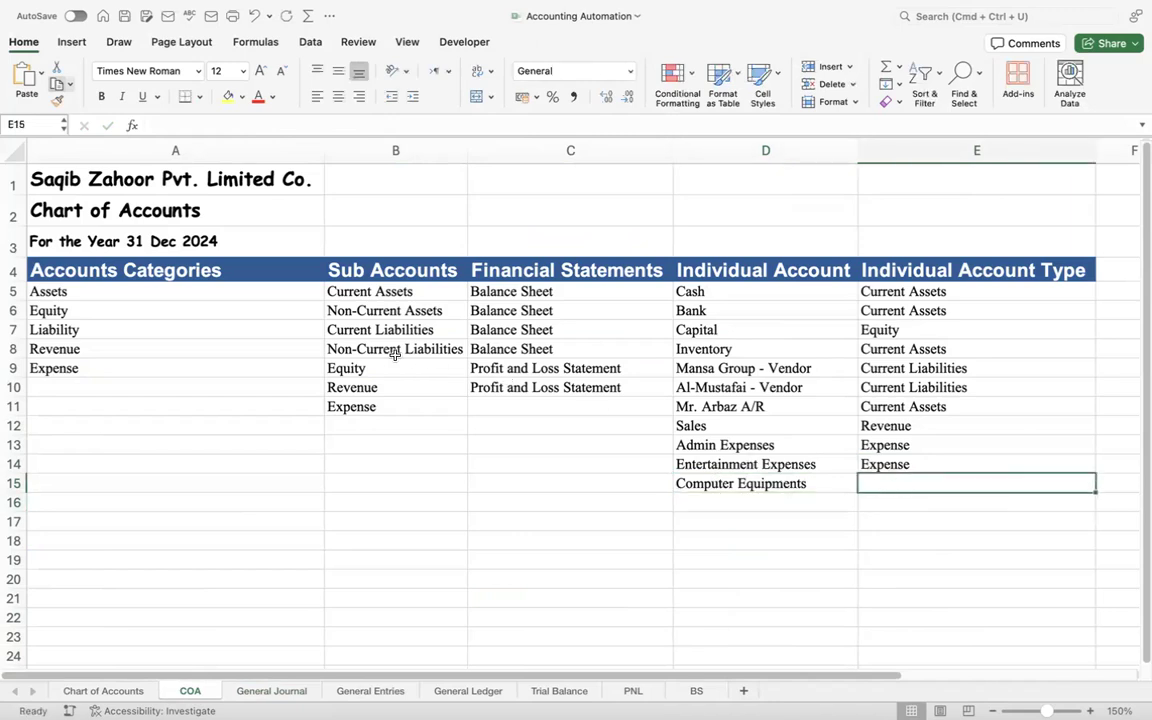
click(380, 311)
key(super+c)
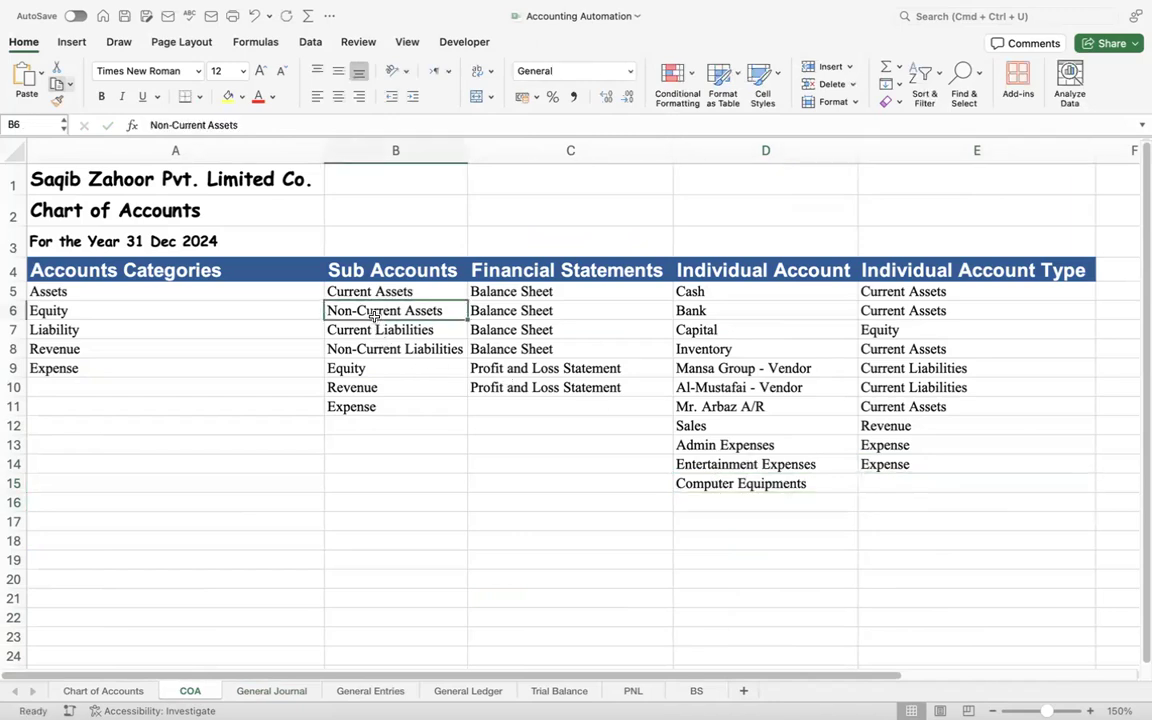
click(888, 484)
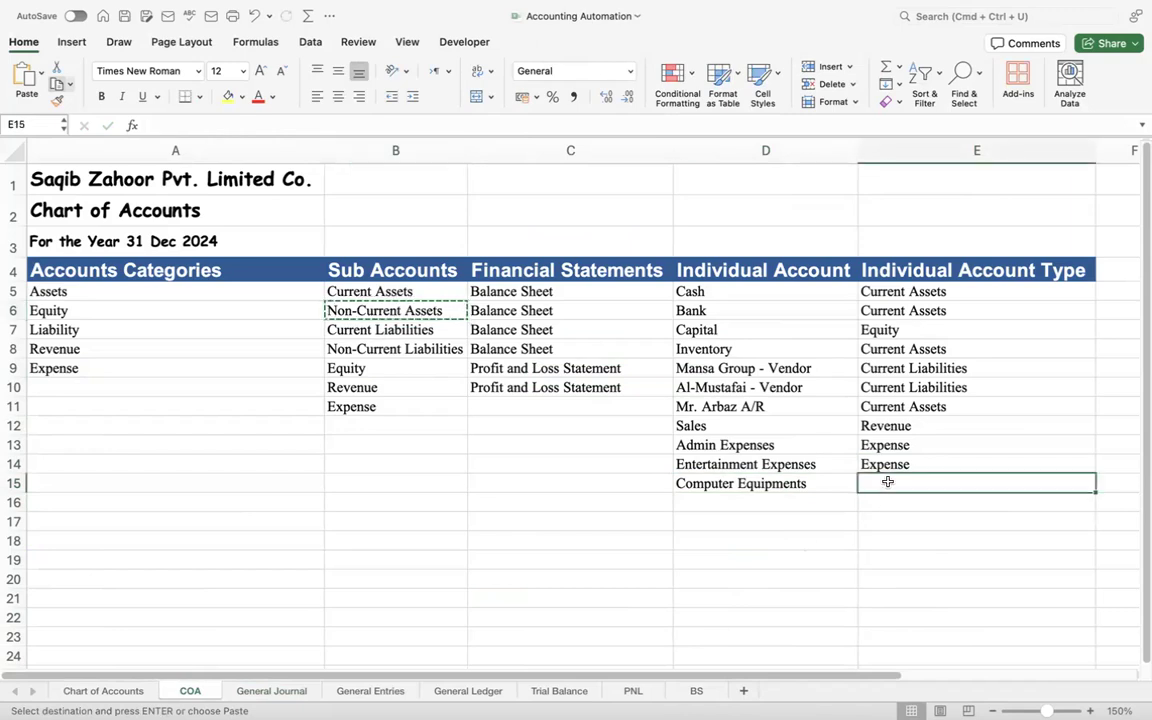
key(super+v)
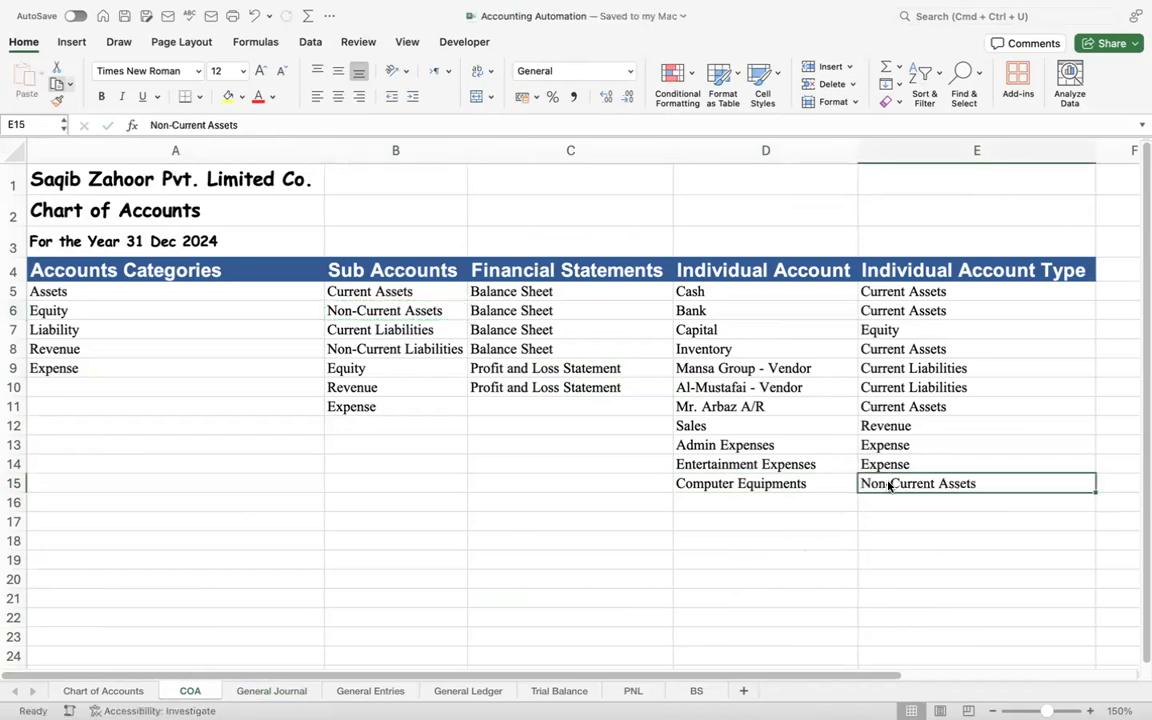
- In row 21 of the General Journal, debit the Computer Equipments account with 250000
click(271, 690)
click(558, 544)
text(comp)
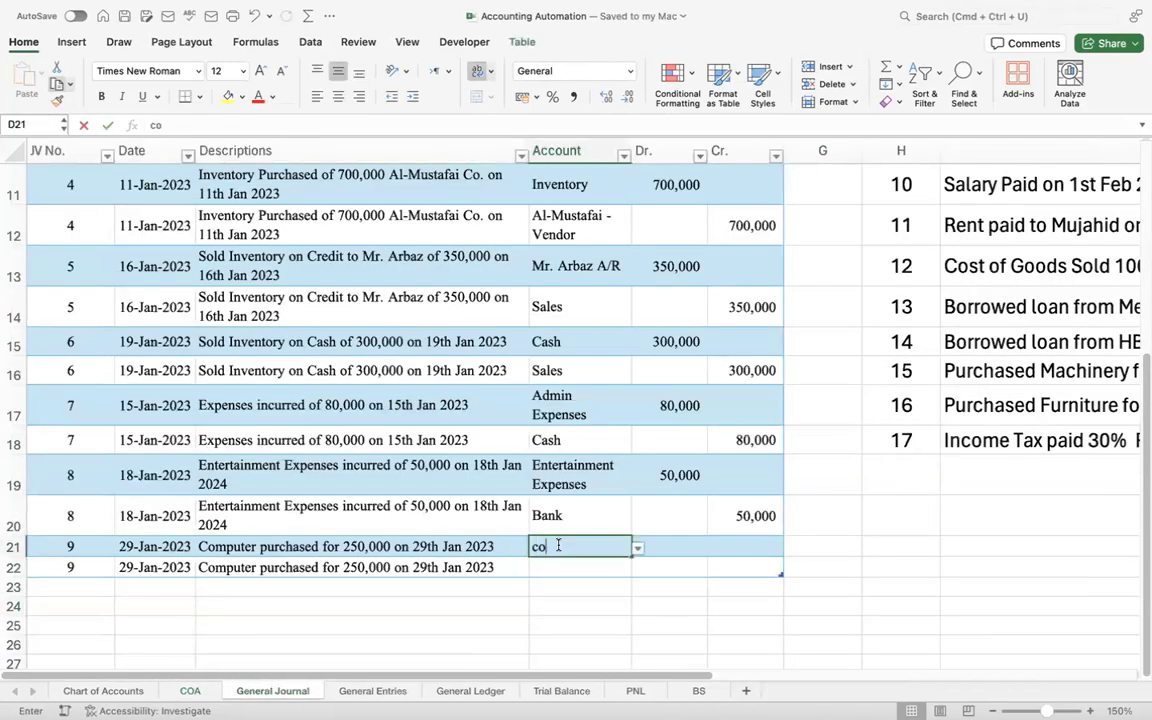
key(Tab)
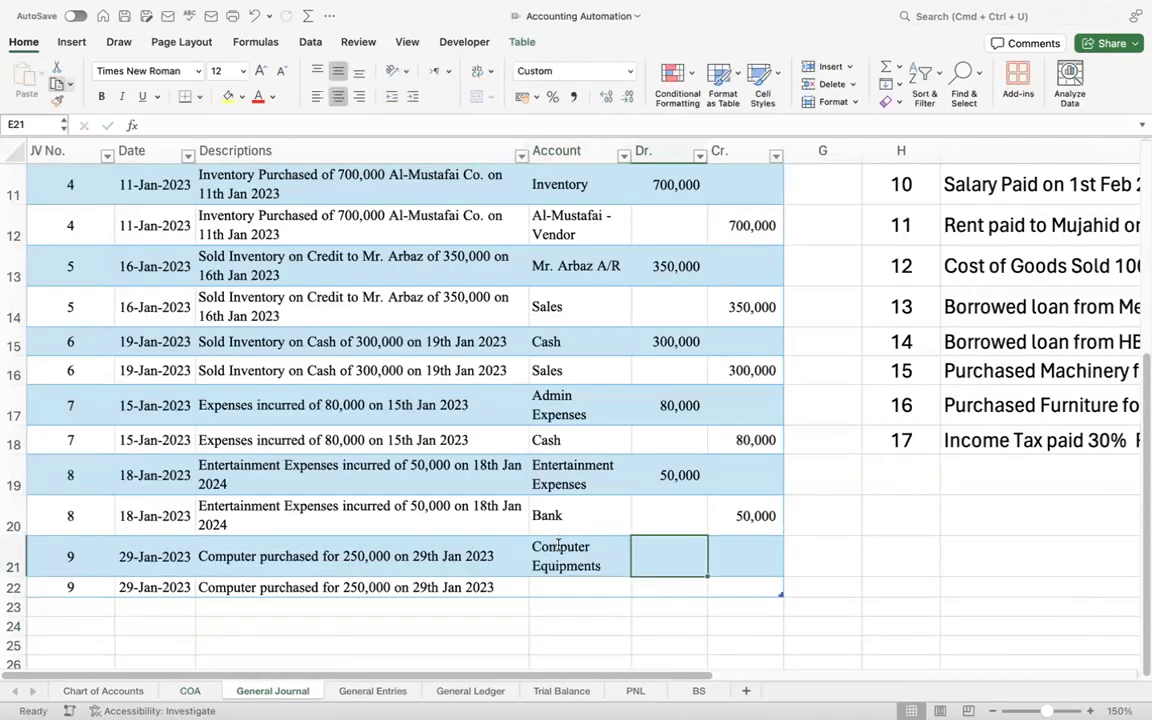
text(250000)
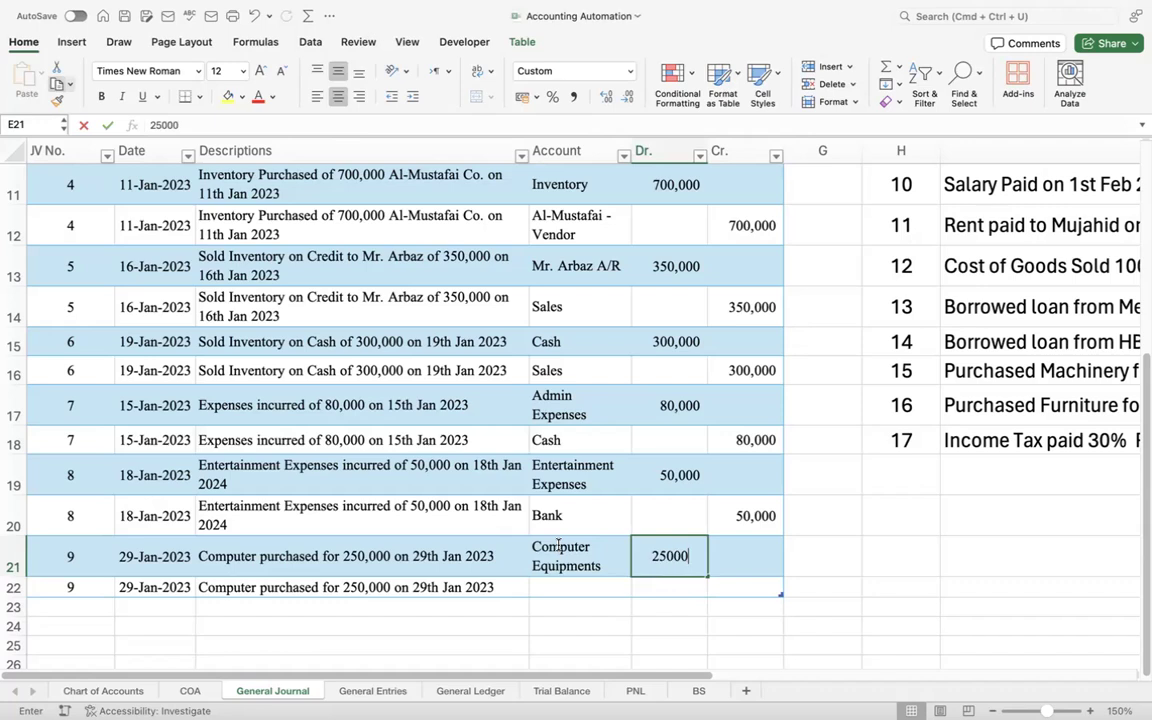
key(Return)
- Credit the Bank account with 250000 in row 22 of the General Journal
key(Left)
key(Right)
text(Bank)
key(Tab)
key(Tab)
text(250000)
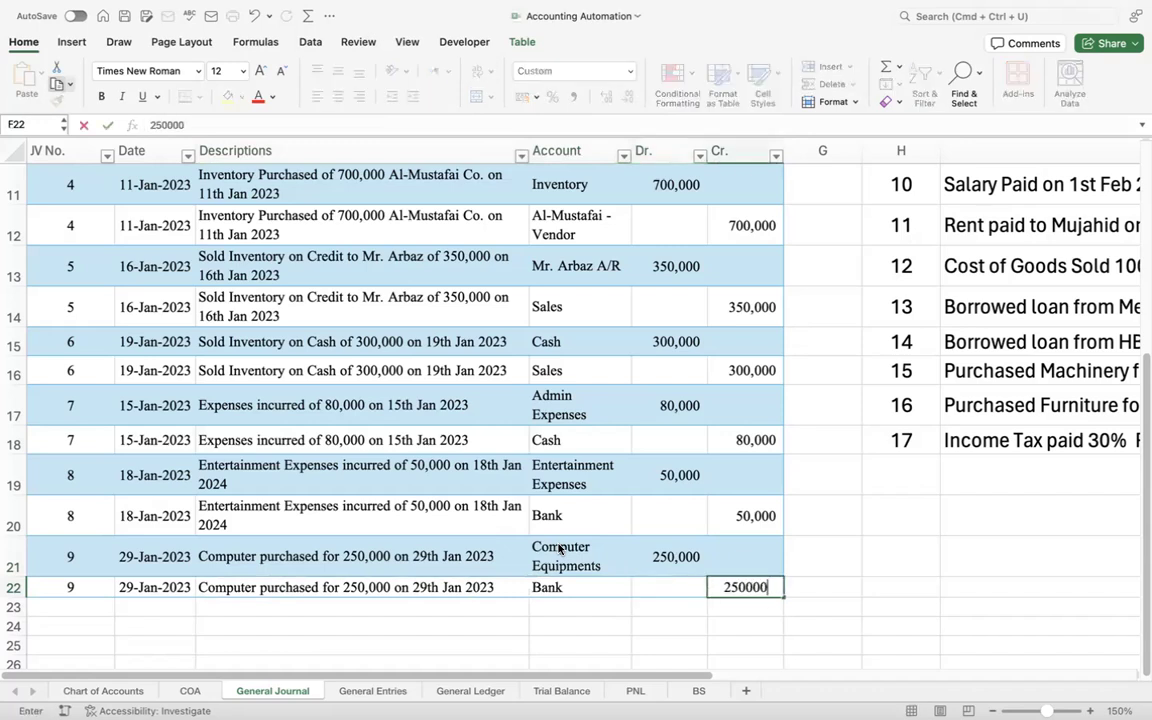
key(Return)
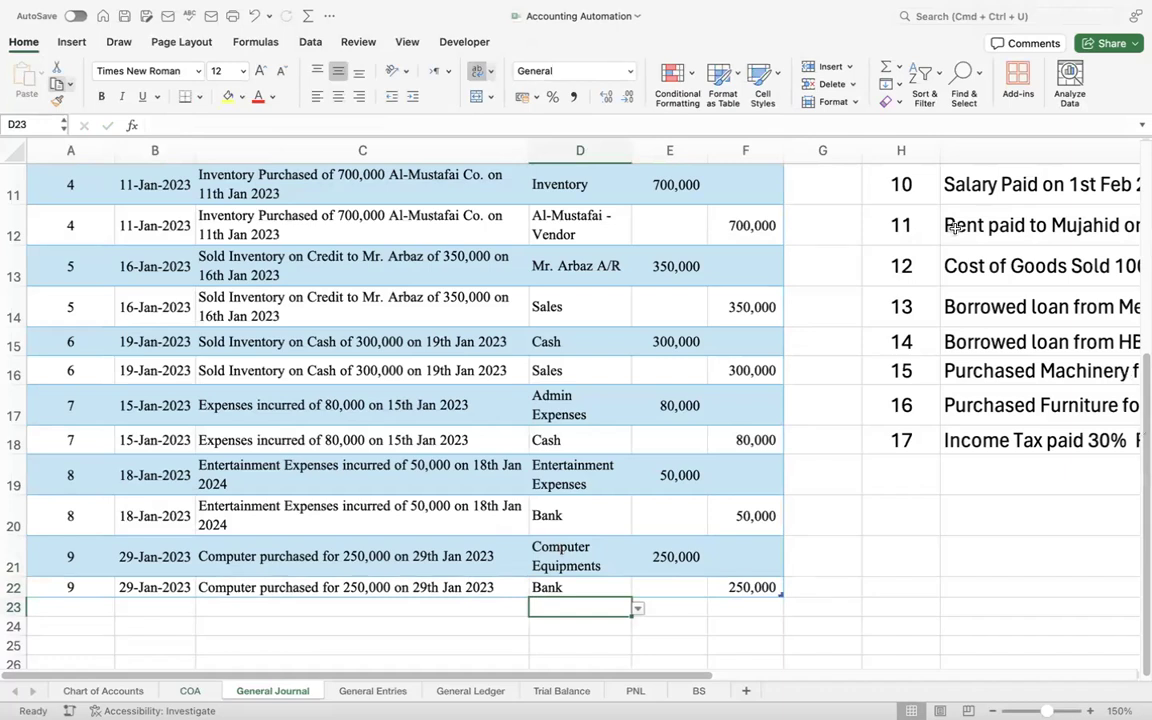
- Copy transaction 10's description, the 123,000 salary paid on 1st Feb 2023, from cell I11 into row 23's Descriptions cell
click(950, 189)
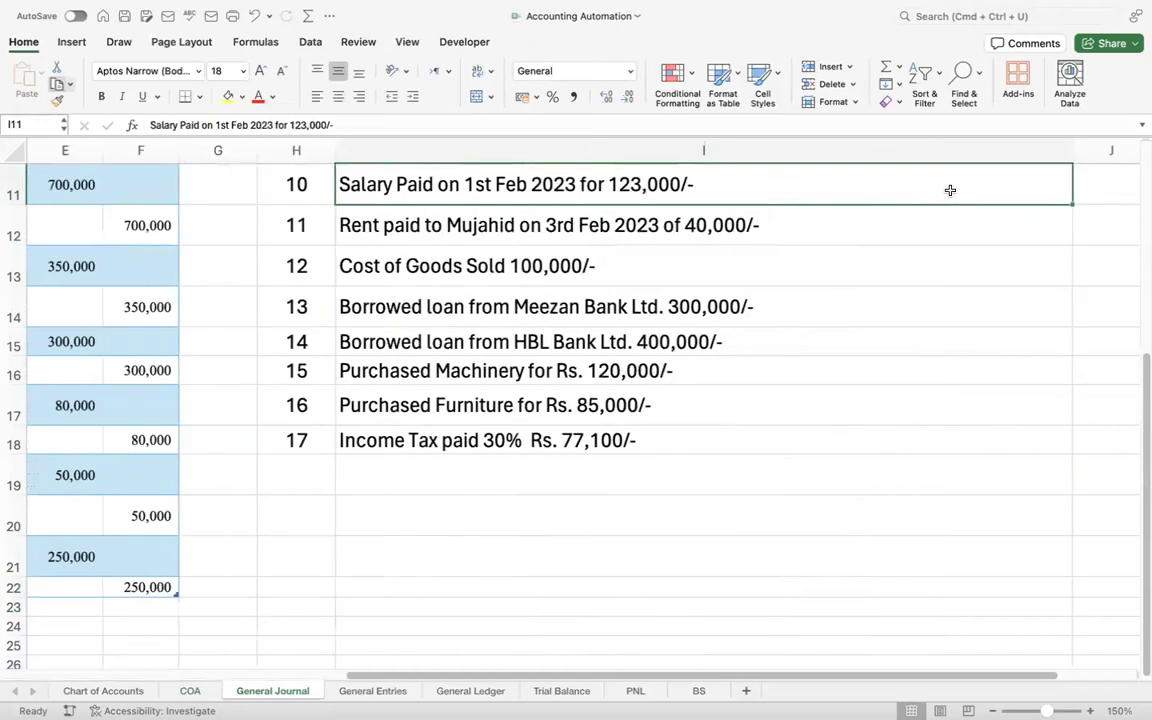
drag(387, 122, 140, 124)
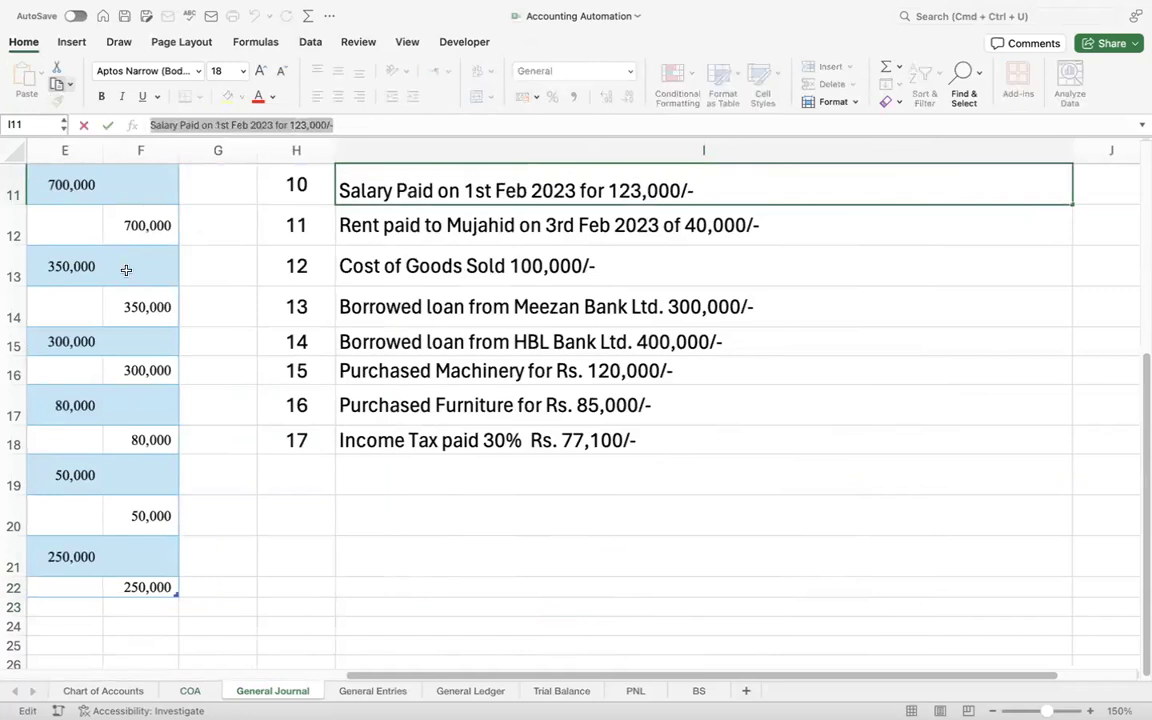
click(80, 628)
key(Left)
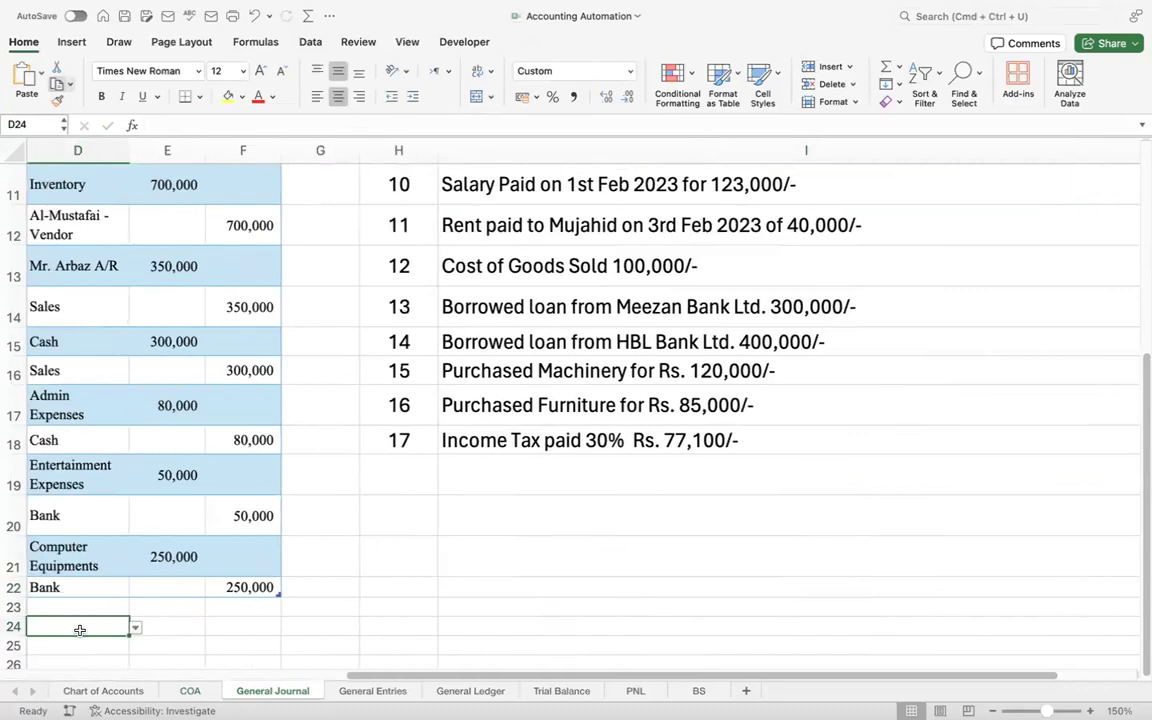
key(Left)
key(Left)
key(Left)
double_click(233, 610)
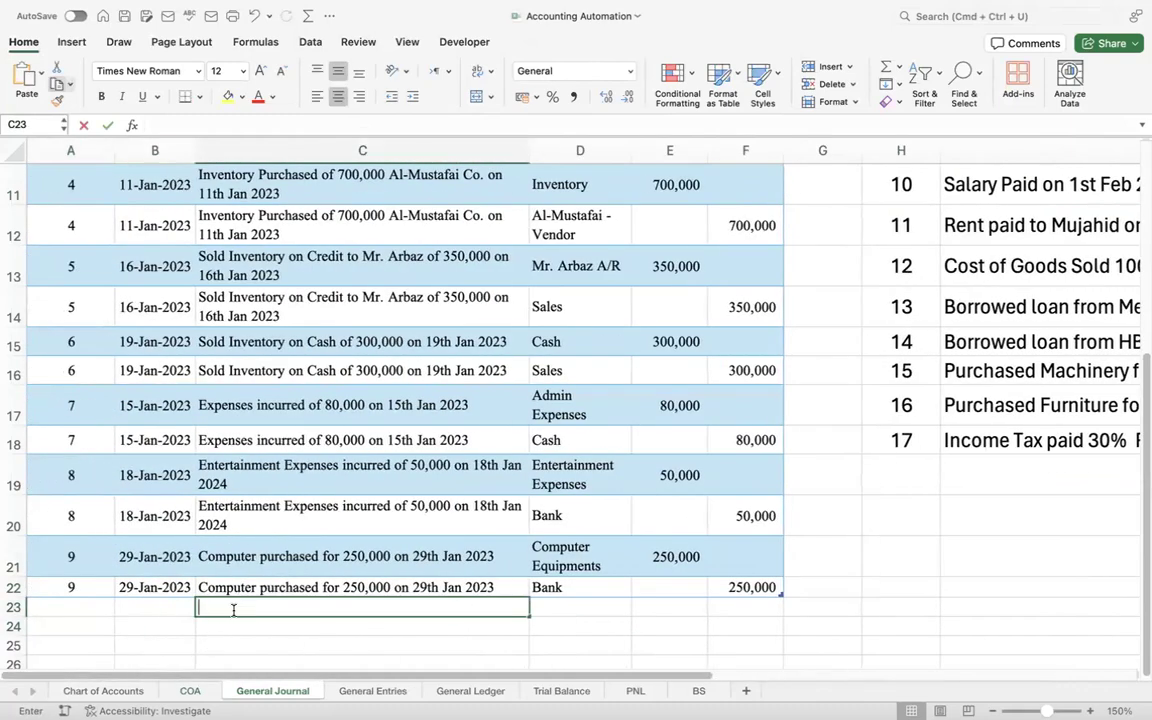
key(super+v)
key(Return)
click(233, 610)
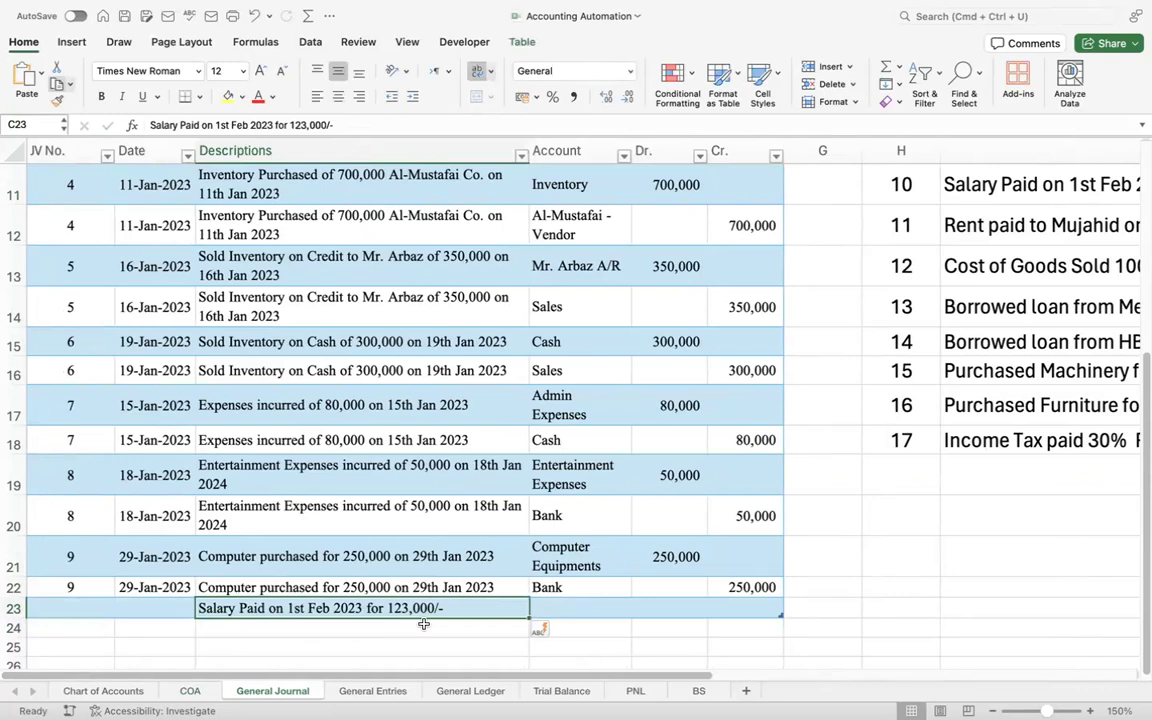
- Enter JV No. 10 in rows 23 and 24 of the General Journal
click(86, 608)
text(10)
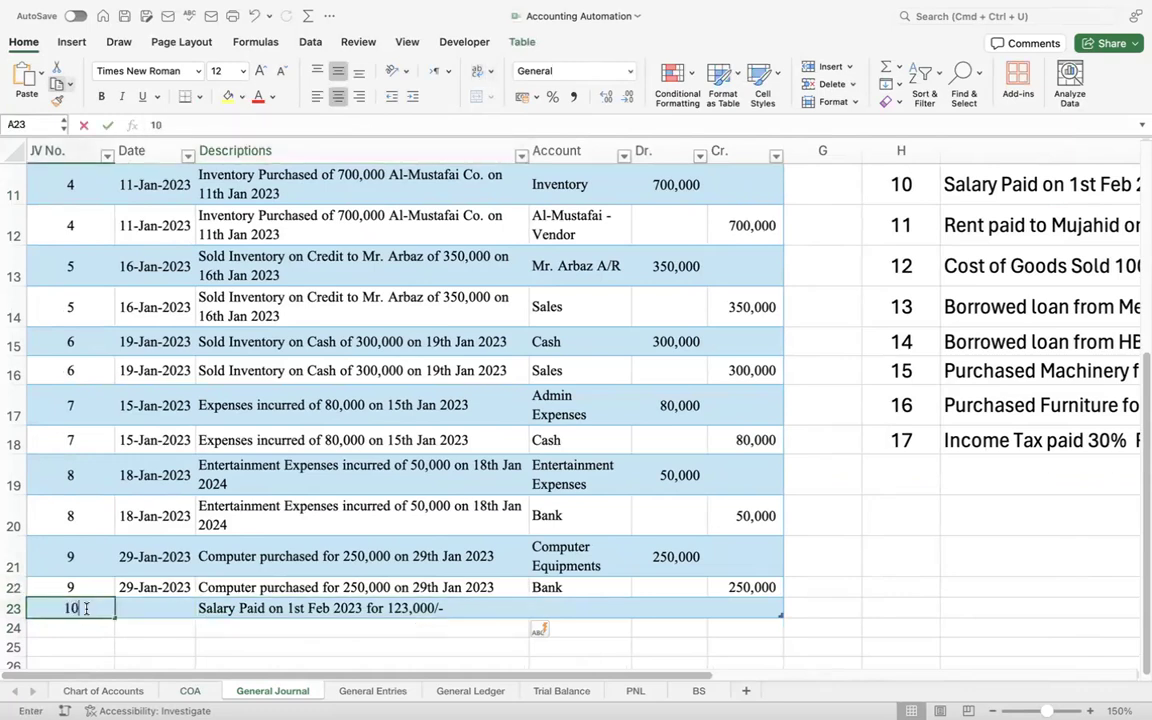
key(Return)
key(super+d)
- Date rows 23 and 24 as 1/2/23 and repeat row 23's salary description in row 24
key(Up)
key(Right)
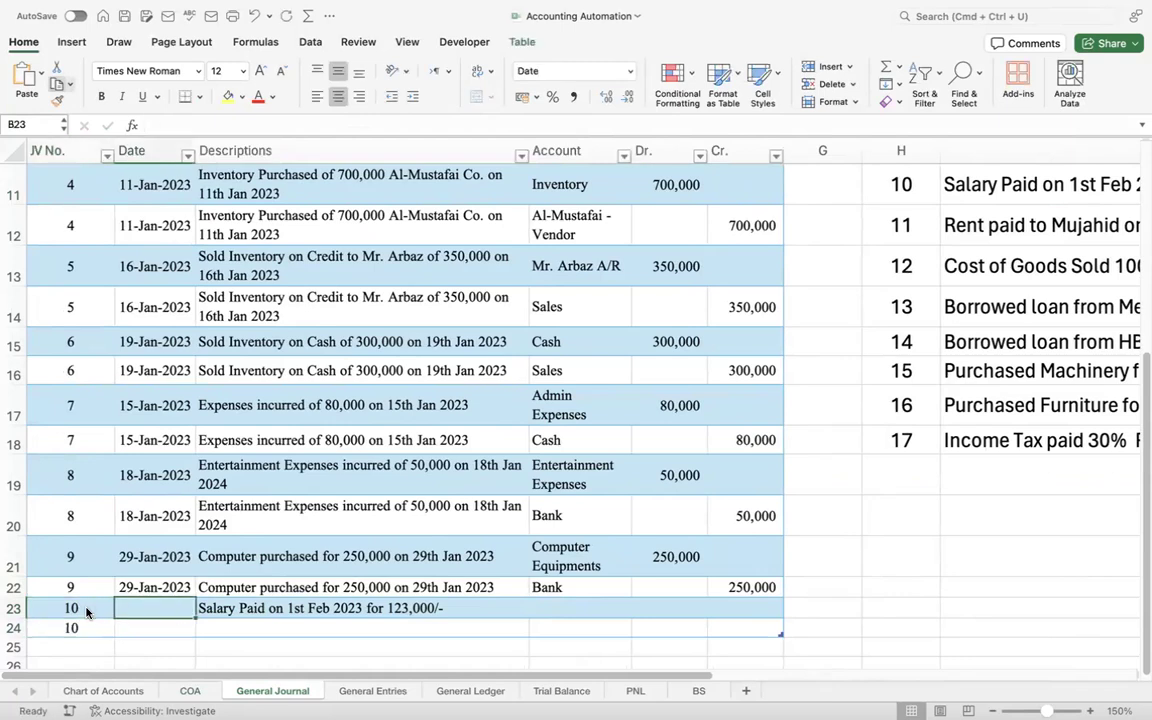
text(1/2/23)
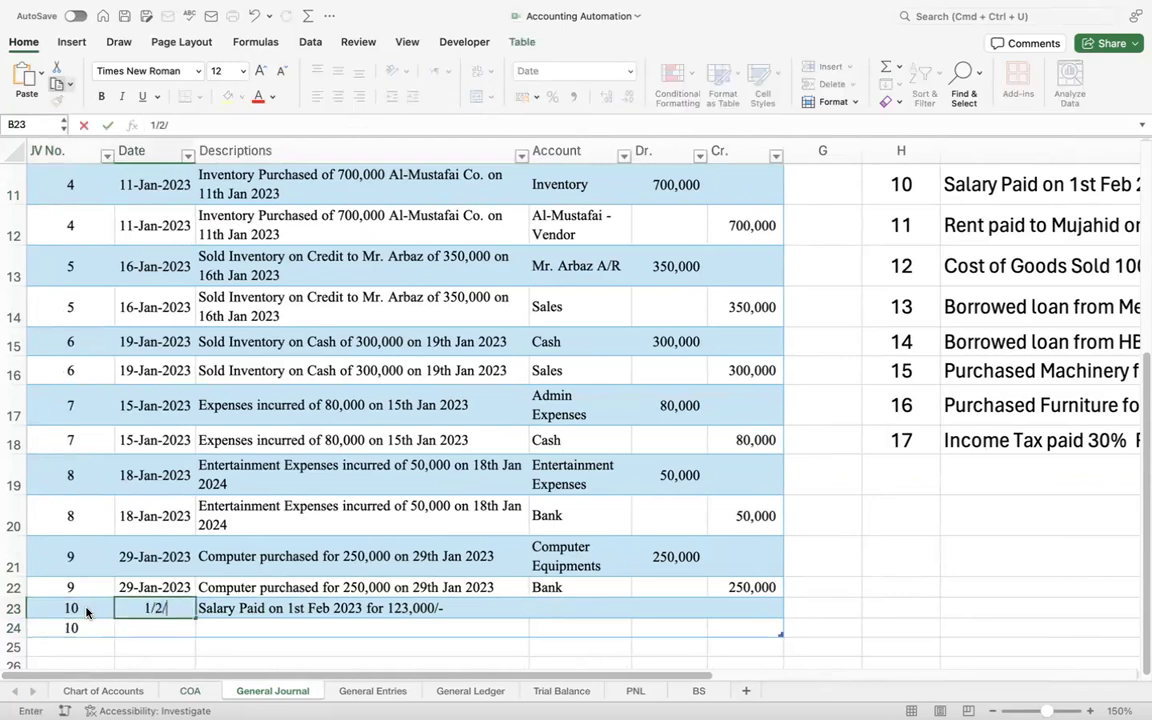
key(Return)
key(super+d)
key(Right)
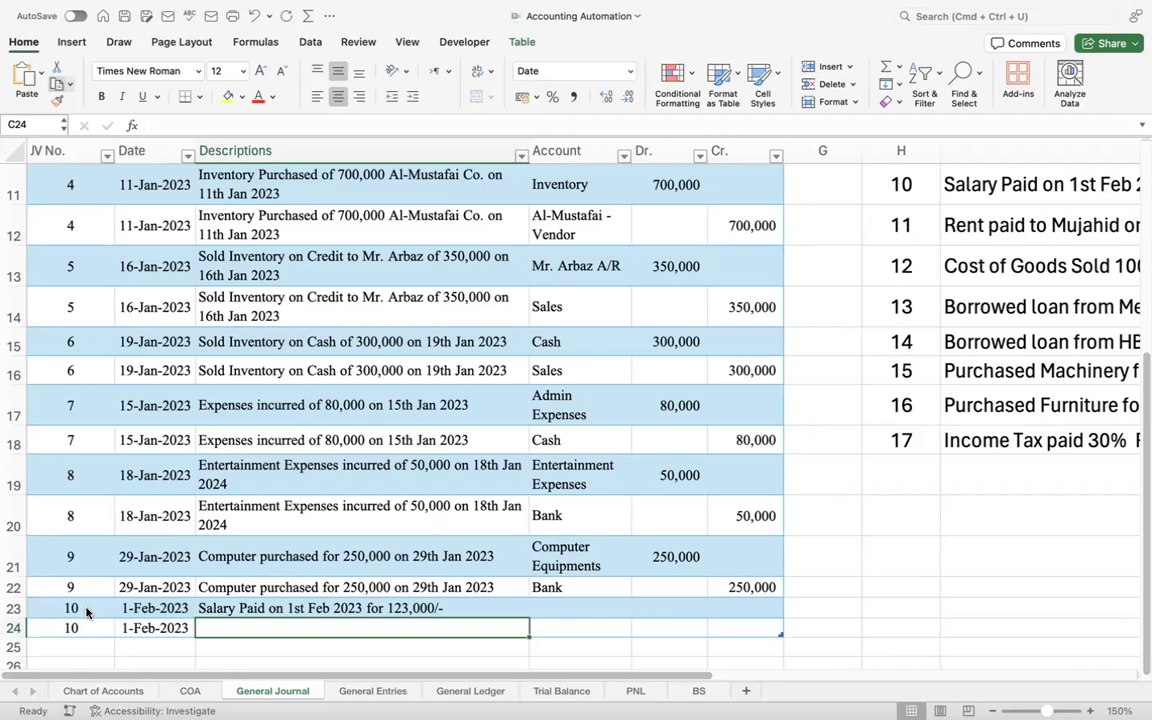
key(super+d)
- Credit the Bank account with 123000 in row 24 for the salary payment
key(Right)
key(Up)
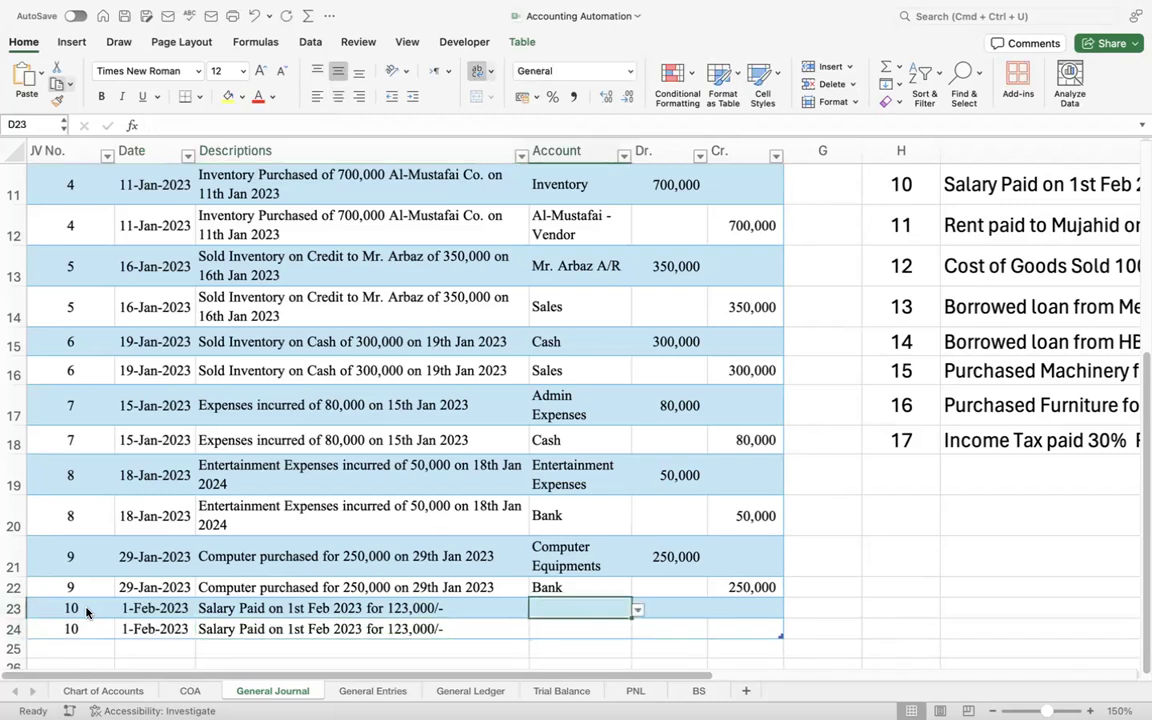
key(Down)
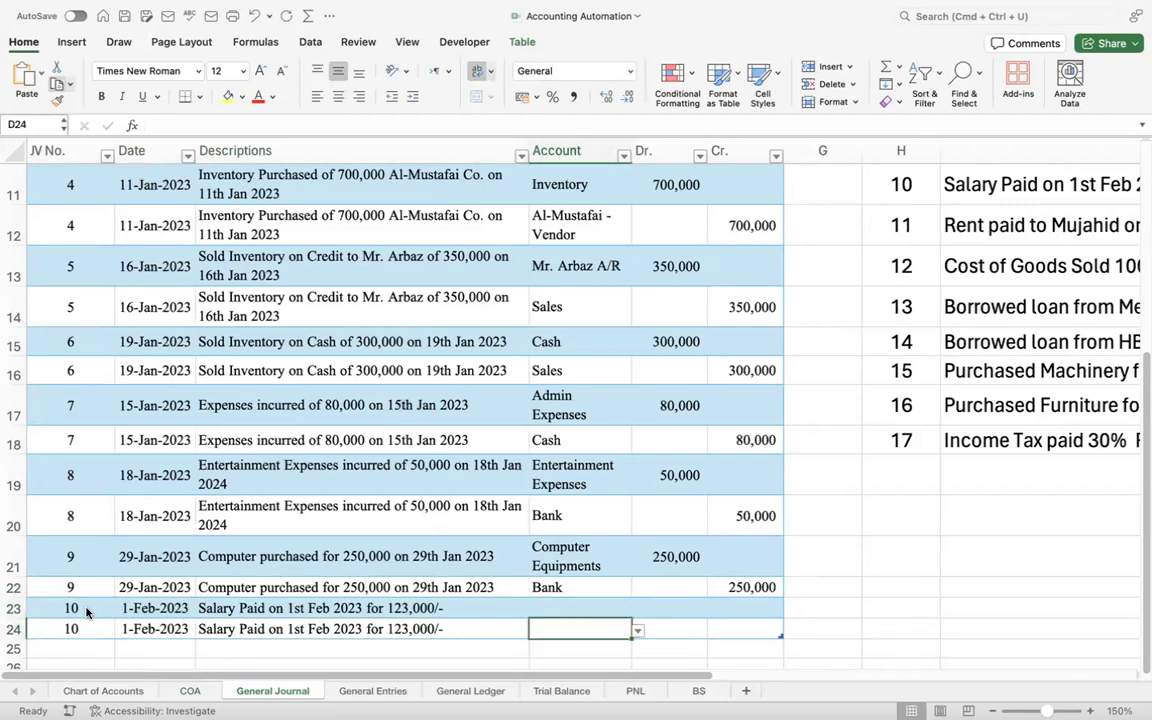
text(Bank)
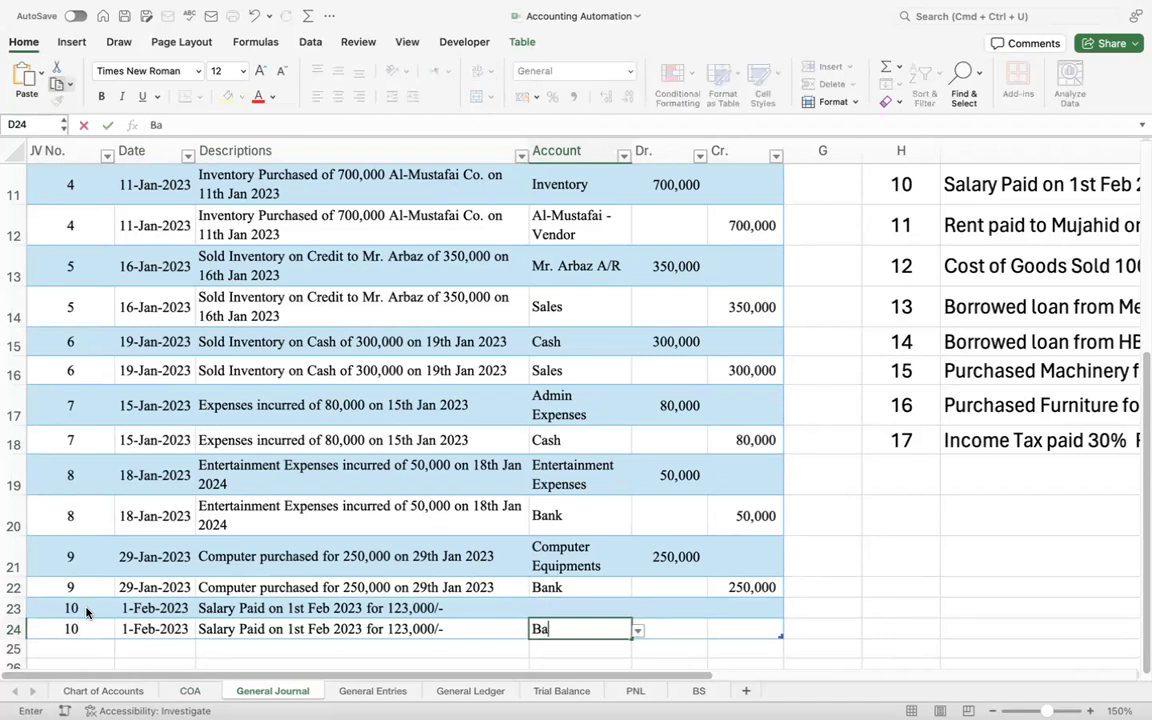
key(Right)
key(Right)
text(123000)
key(Return)
- Enter a debit of 123,000 in row 23 and return to that row's empty Account cell
key(Up)
key(Up)
key(Left)
text(123,000)
key(Return)
key(Up)
key(Left)
text(sa)
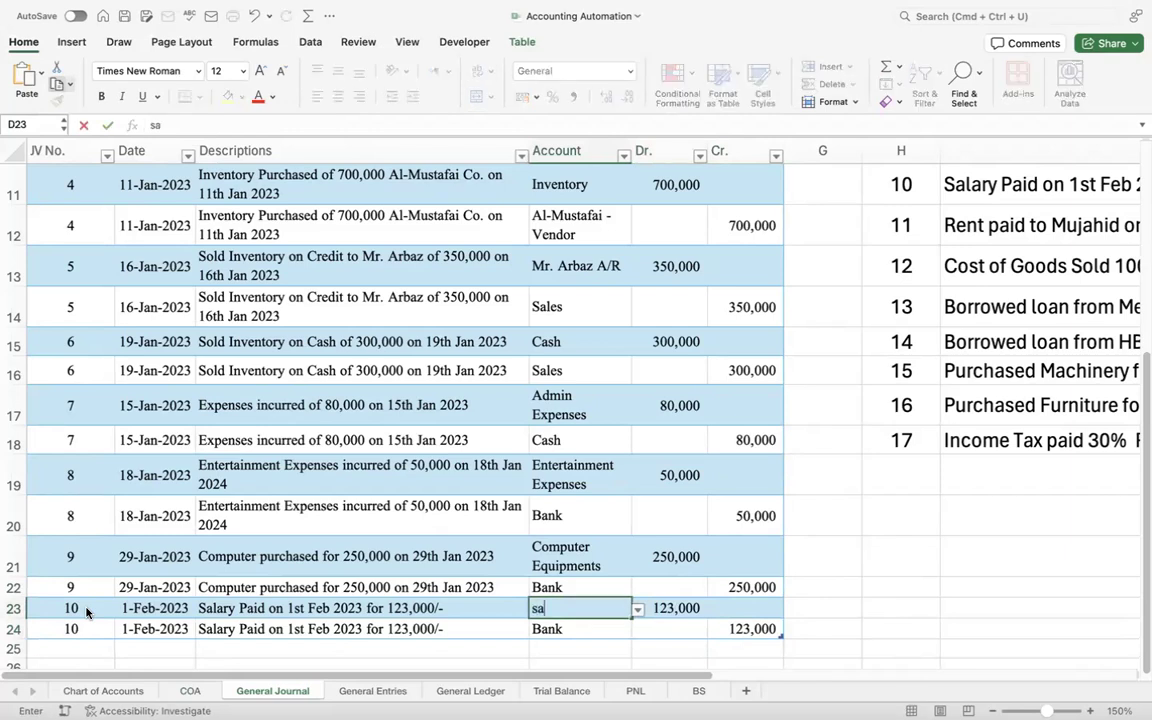
key(BackSpace)
- Add a Salaries account with the account type Expense in row 16 of the COA sheet
click(185, 691)
click(719, 498)
text(Sala)
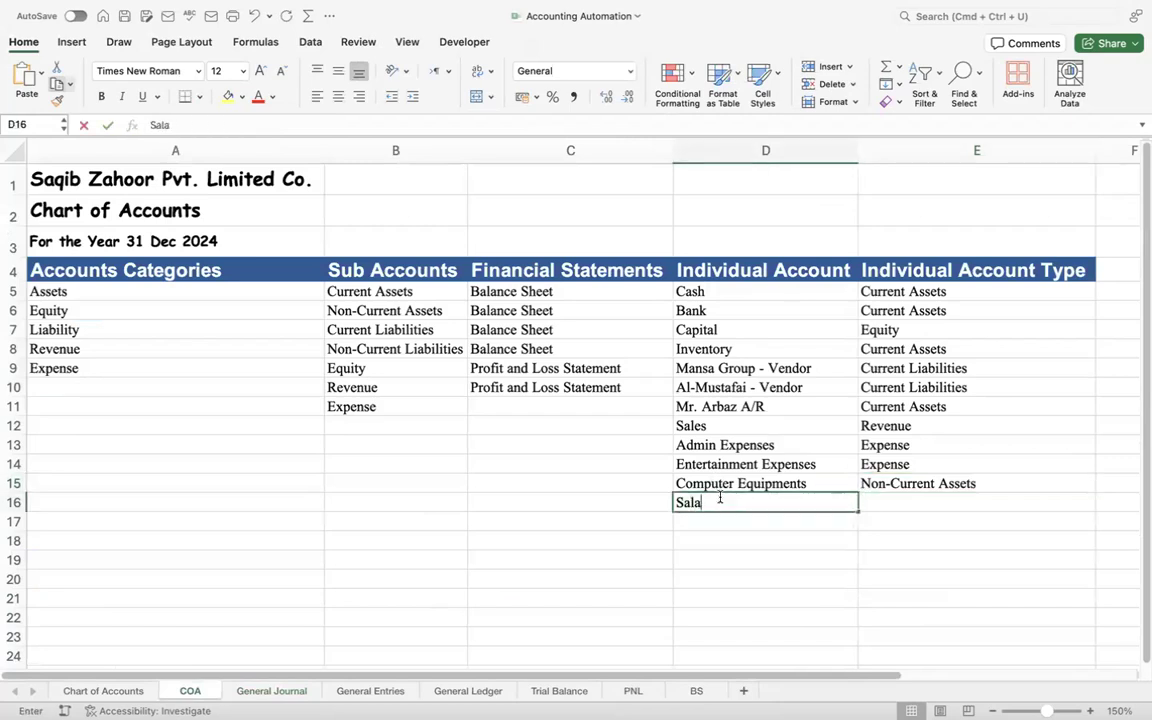
text(ries)
key(Return)
key(Up)
key(Right)
text(E)
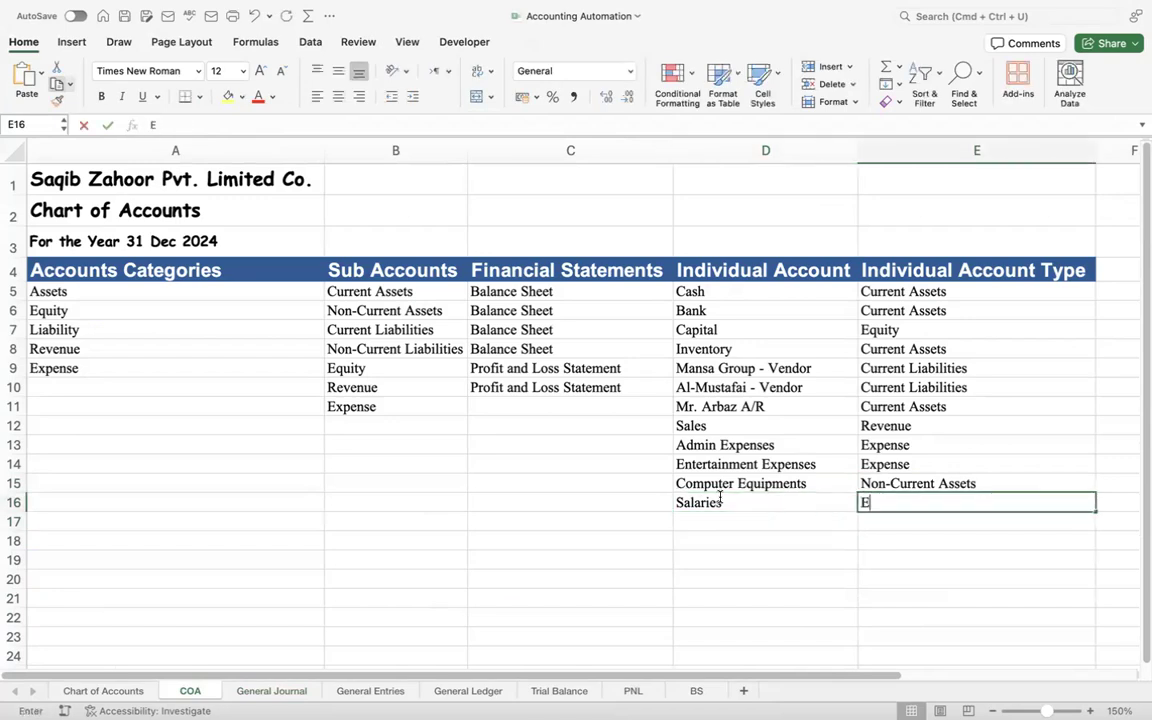
key(Down)
key(Return)
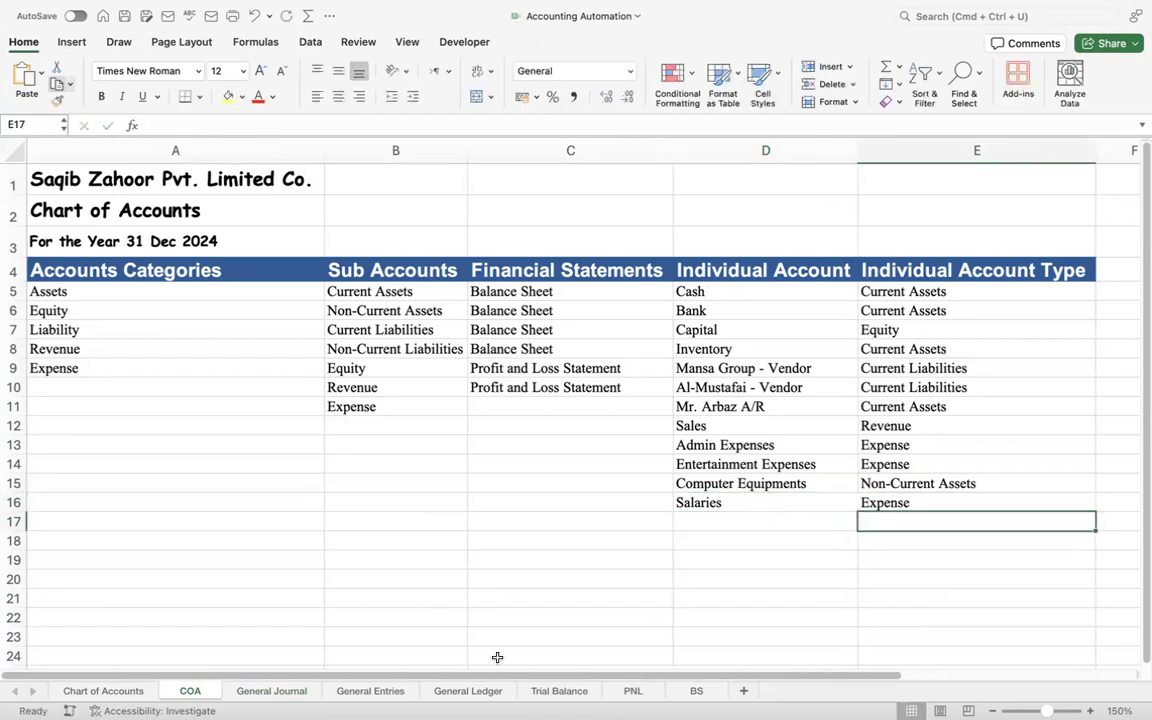
- Set the account of the salary debit line in row 23 of the General Journal to Salaries
click(258, 692)
text(salaries)
key(Tab)
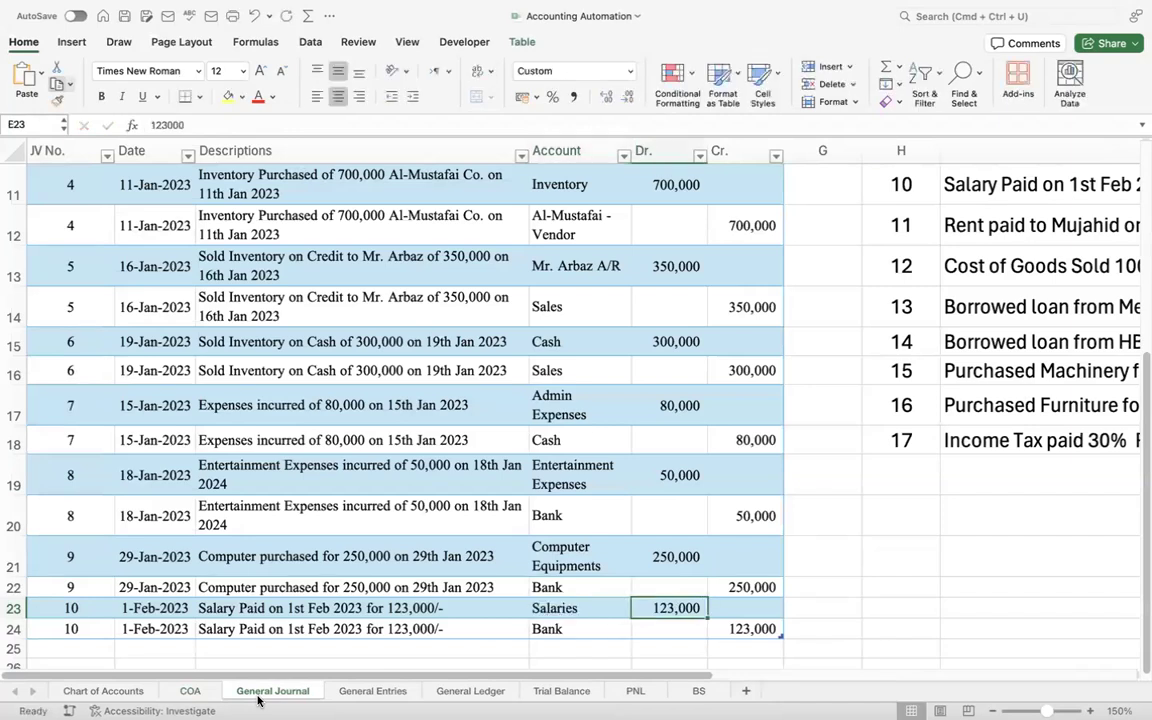
key(Left)
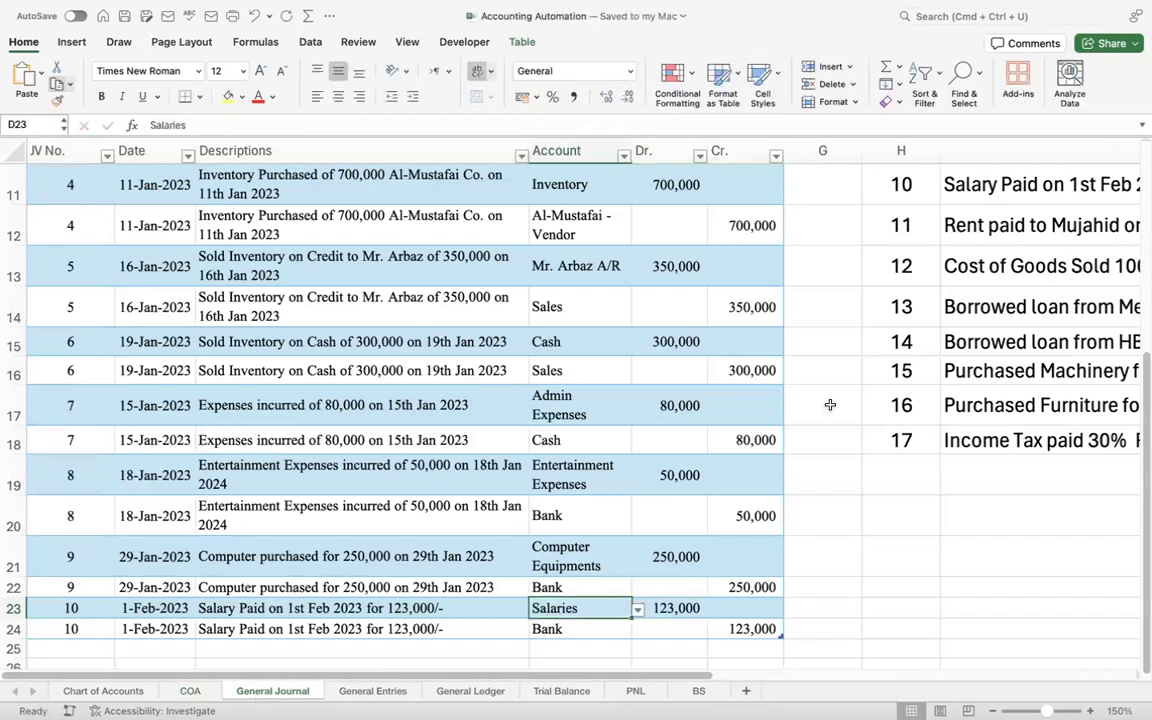
- Copy the description text of transaction 11, the 40,000 rent paid on 3rd Feb 2023, from cell I12
click(957, 225)
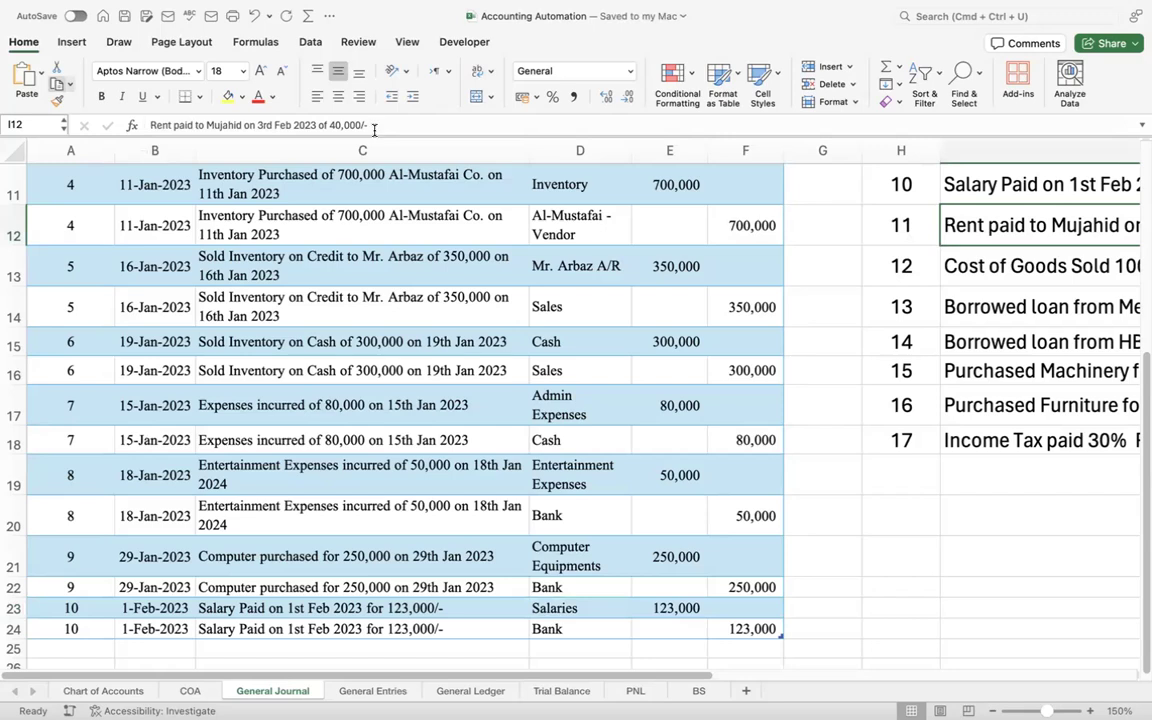
drag(397, 121, 39, 109)
key(super+c)
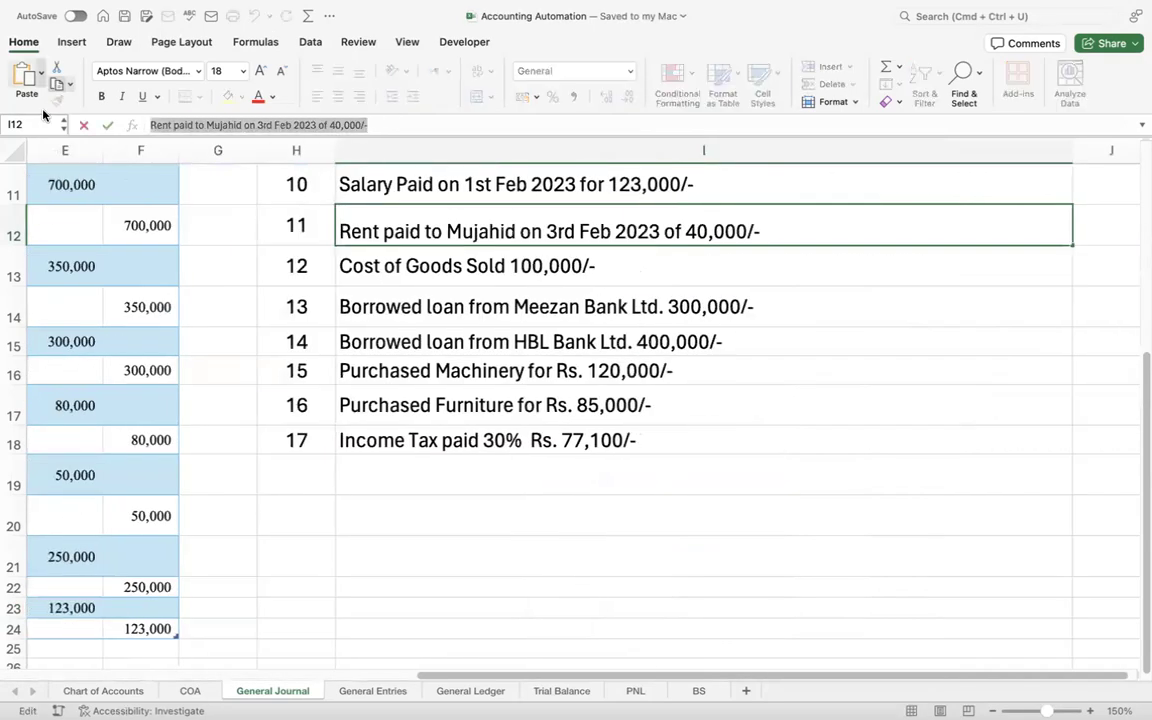
- Paste the copied 40,000 rent payment description into the Descriptions column of row 25 in the General Journal
click(103, 560)
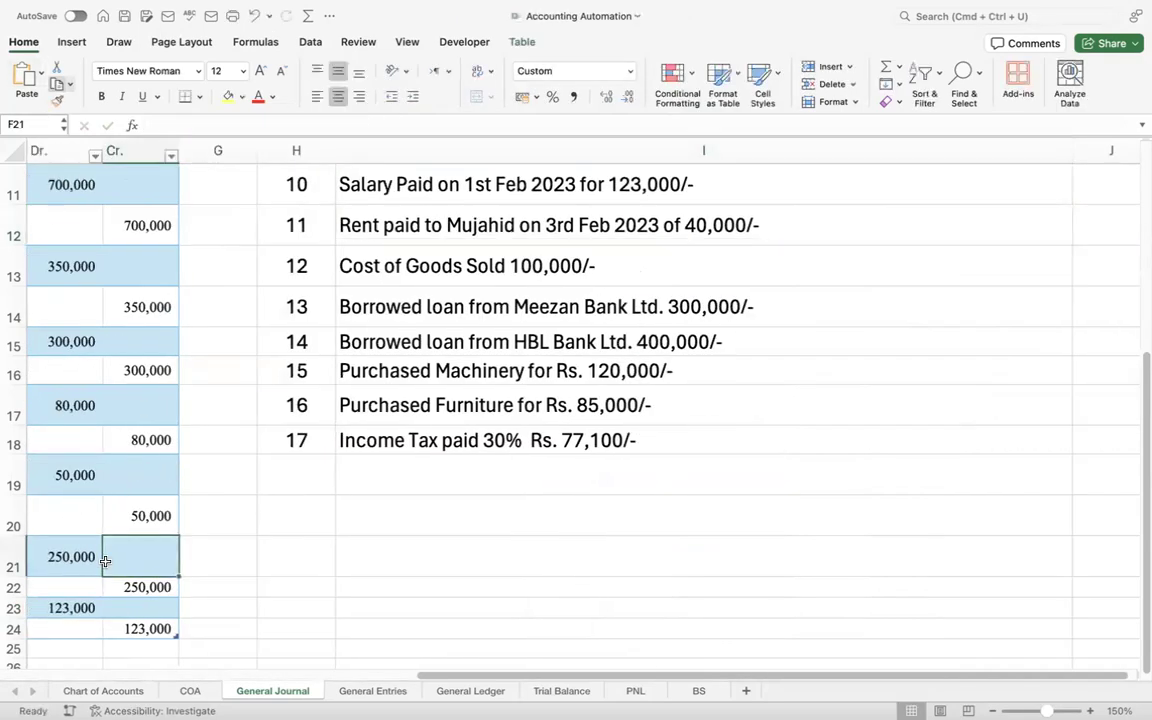
key(Left)
key(Left)
key(Left)
key(Down)
key(Down)
key(Right)
key(Down)
key(Right)
key(Down)
key(Down)
key(Down)
key(Up)
key(Up)
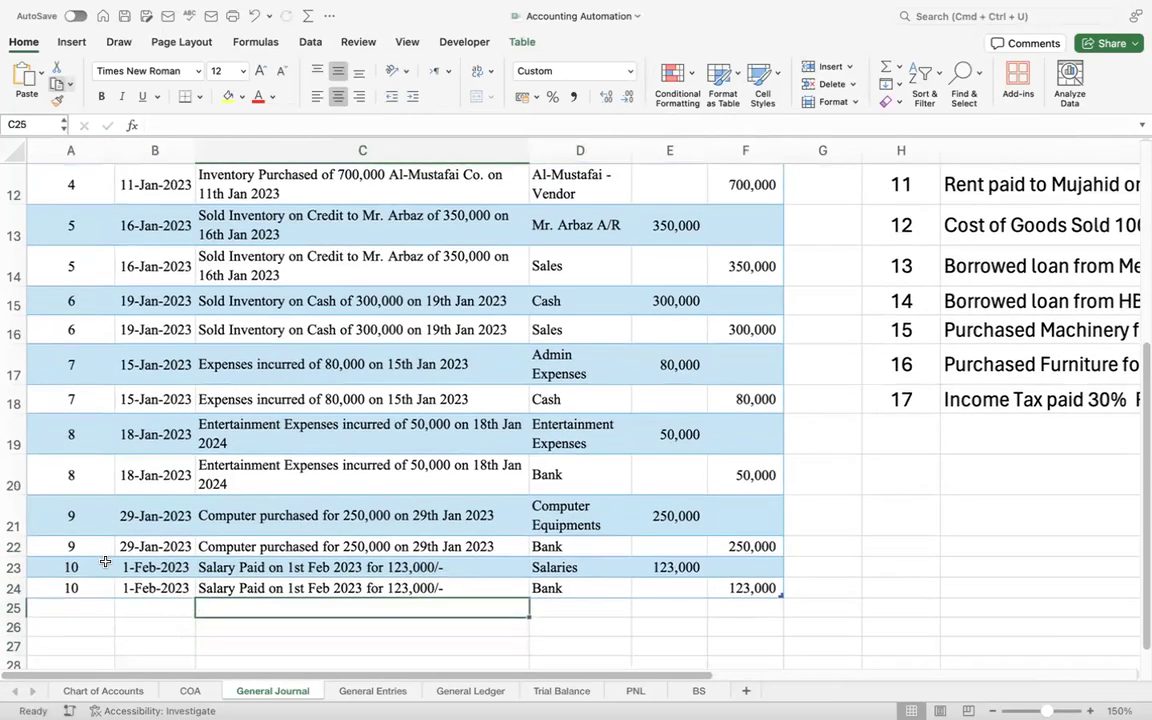
double_click(244, 610)
key(super+v)
key(Return)
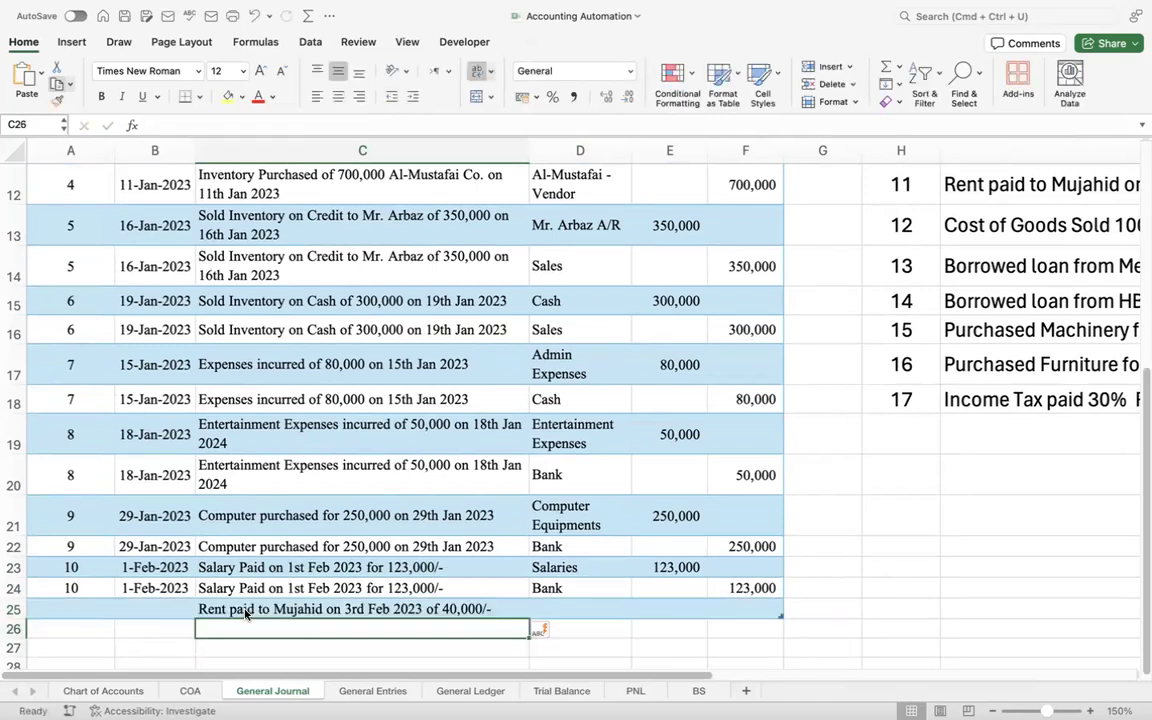
- Enter JV number 11 in row 25 and fill it down to row 26
key(Up)
key(Left)
key(Left)
text(11)
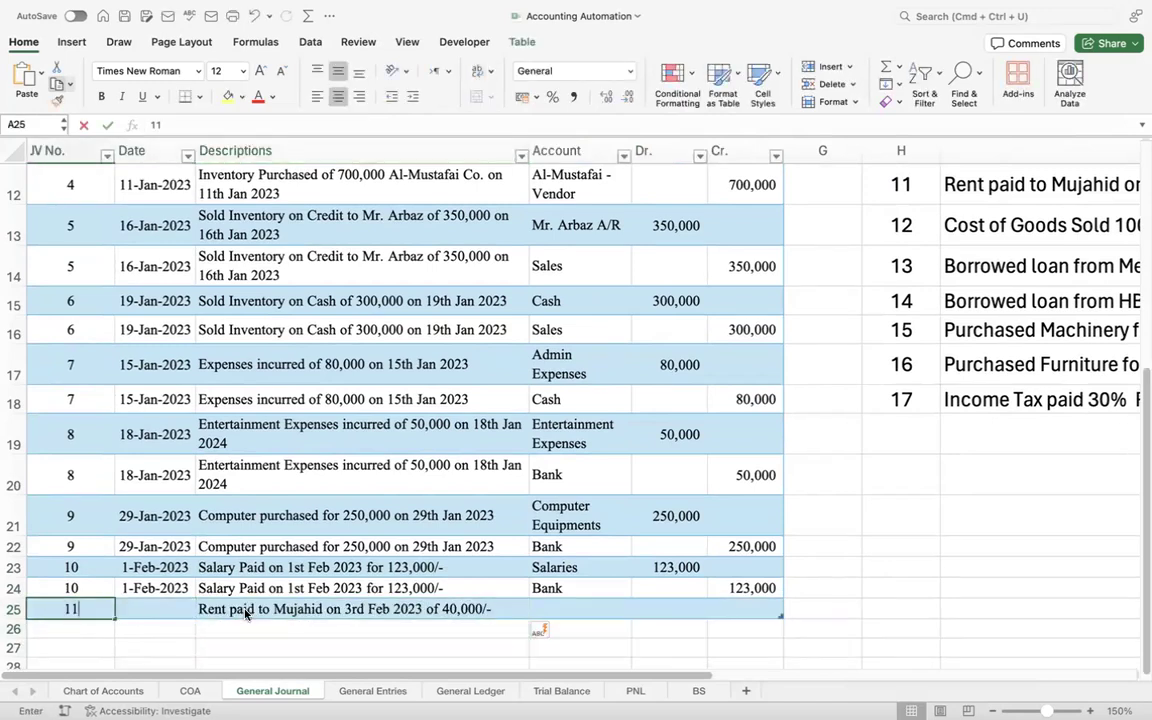
key(Return)
key(ctrl+d)
- Date row 25 as 3-Jan-2023 and fill the date and rent description down to row 26
key(Up)
key(Right)
text(3)
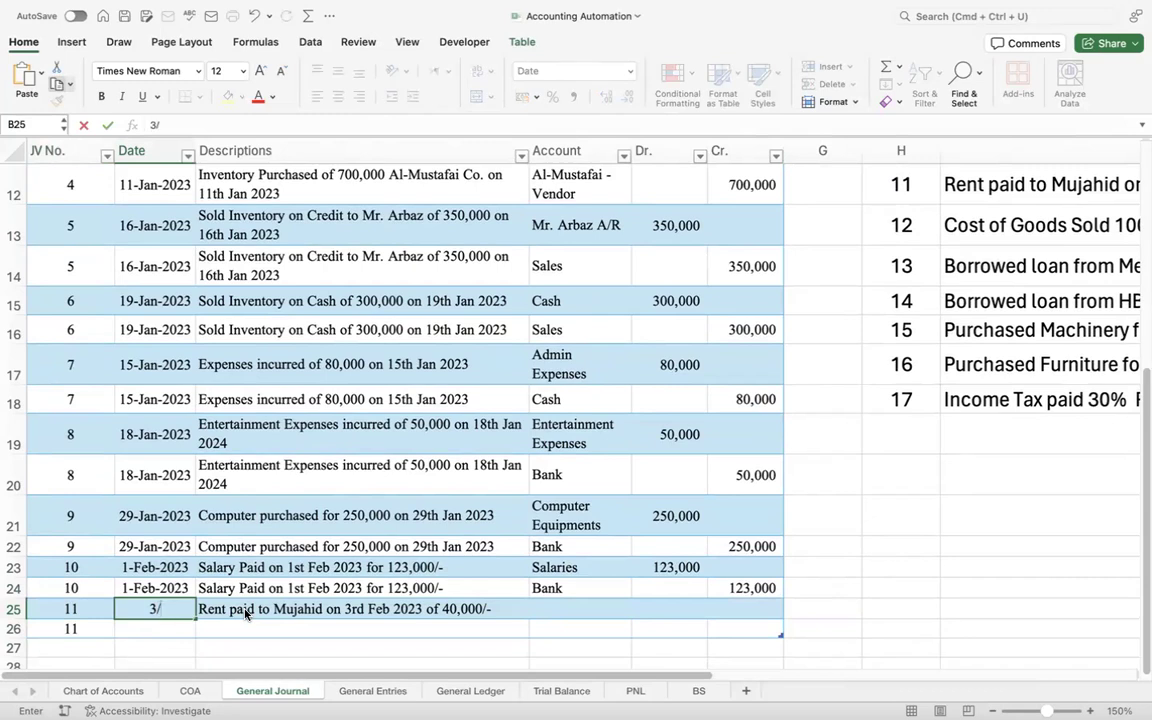
text(/1/23)
key(Tab)
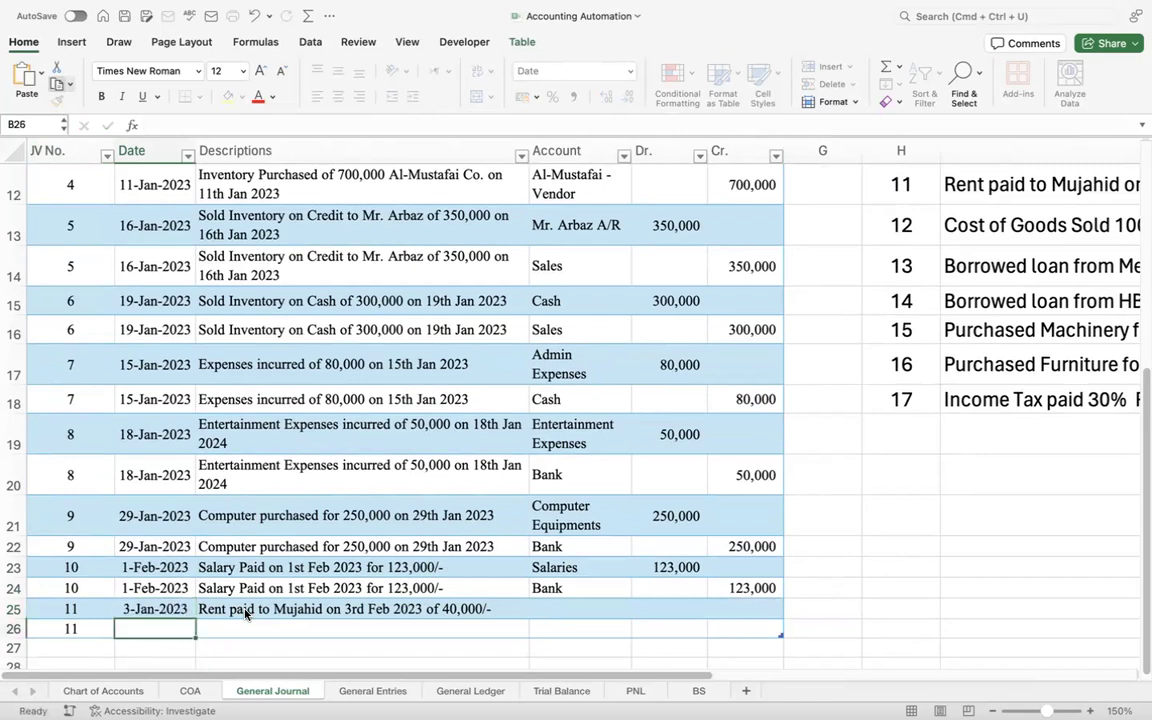
key(Tab)
key(Return)
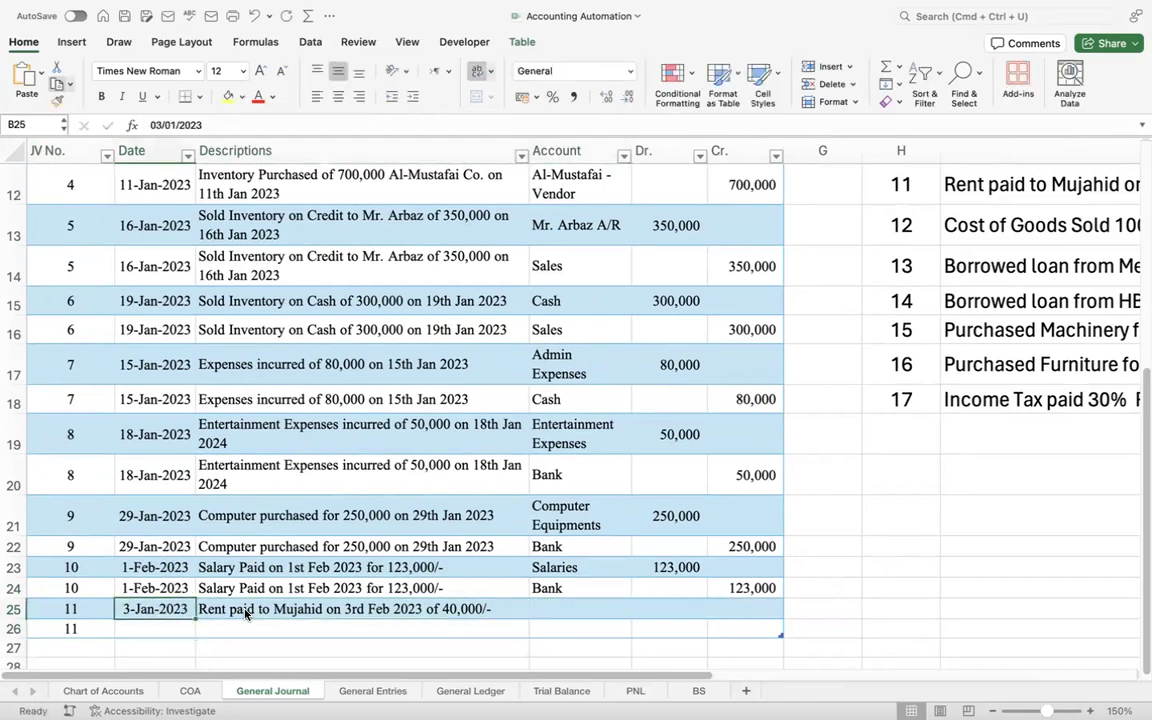
key(ctrl+d)
key(Tab)
key(ctrl+d)
key(Tab)
key(Up)
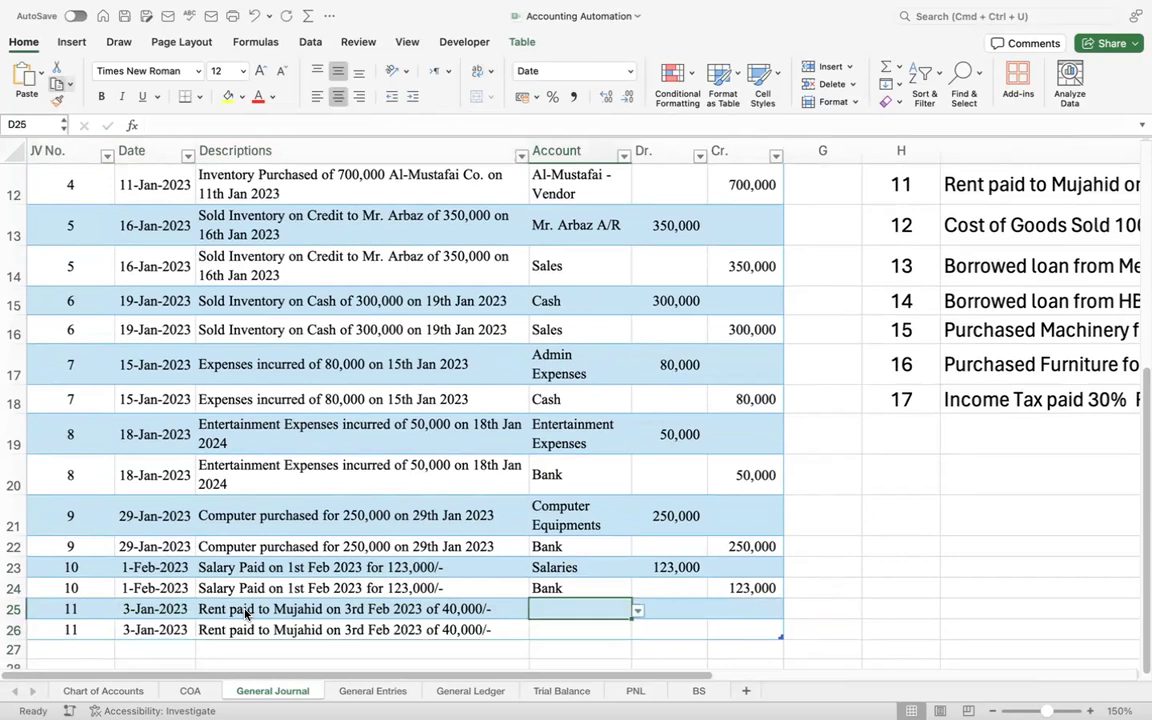
text(re)
key(BackSpace)
key(BackSpace)
key(Return)
- Add a Rent account with the account type Expense in row 17 of the COA sheet
click(190, 691)
click(715, 524)
text(Rent)
key(Tab)
key(ctrl+d)
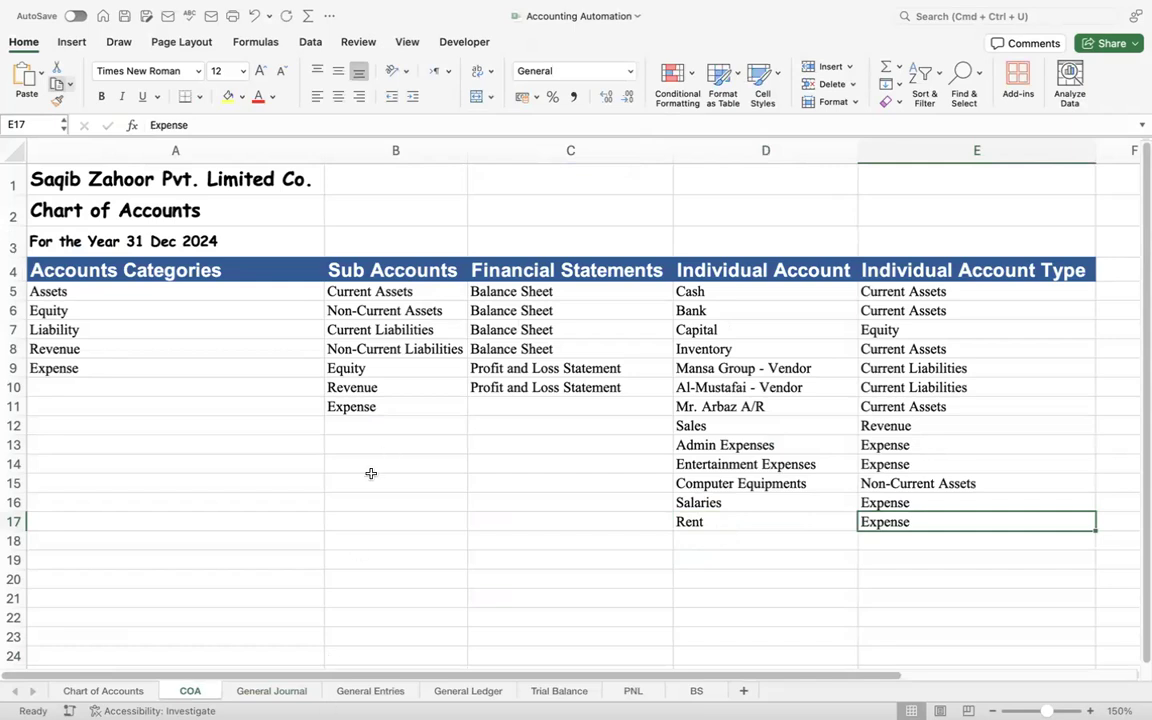
- Set the account in row 25 of the General Journal to Rent with a debit of 40,000
click(271, 691)
key(Up)
text(rent)
key(Tab)
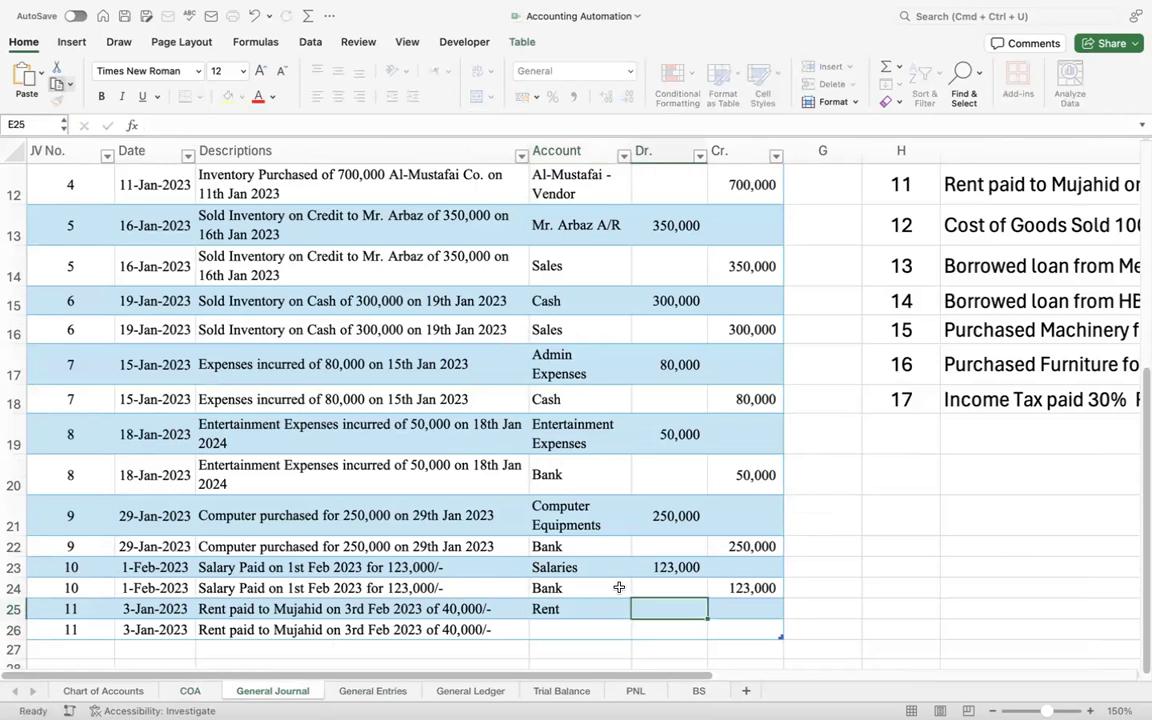
text(40000)
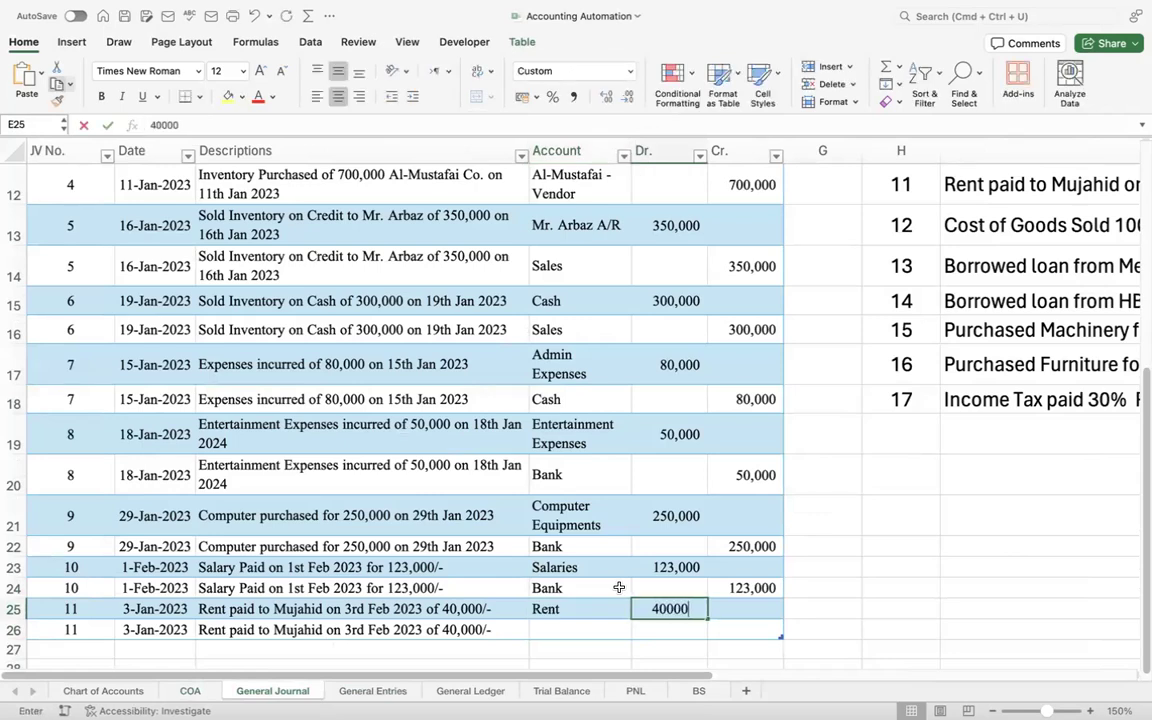
key(Return)
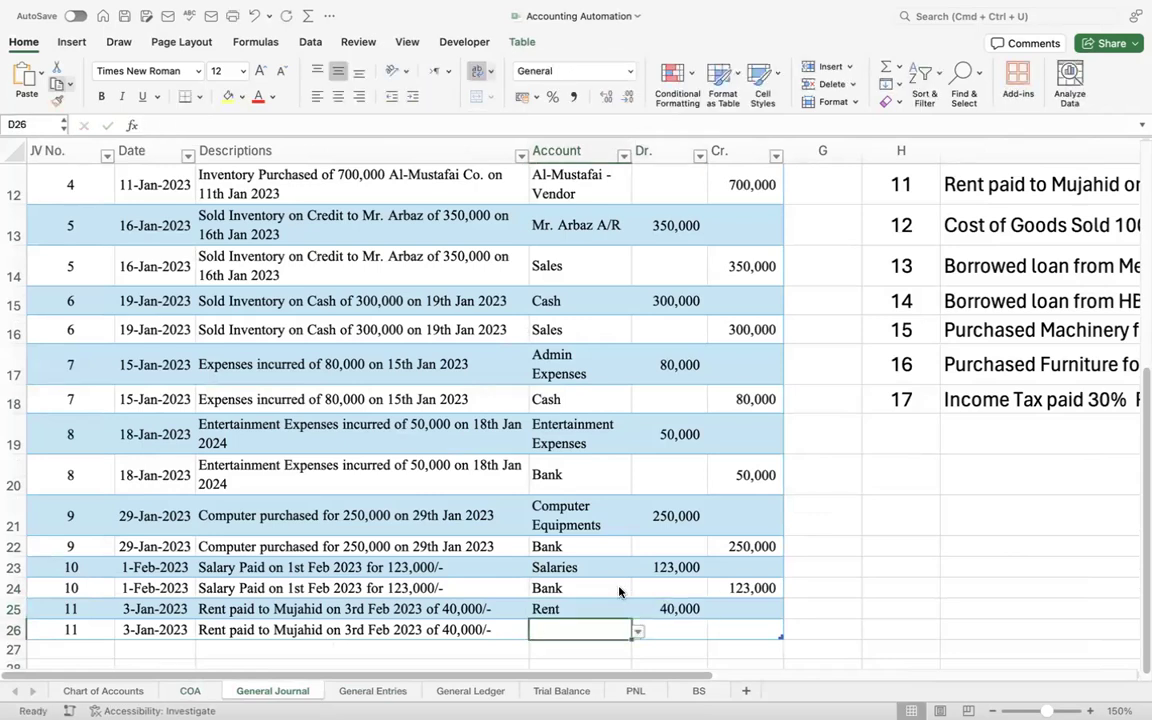
key(Left)
key(Right)
text(ank)
key(BackSpace)
key(BackSpace)
key(BackSpace)
- Set the account in row 26 to Bank with a credit of 40,000 and save the workbook
text(bank)
key(Tab)
key(Tab)
text(40000)
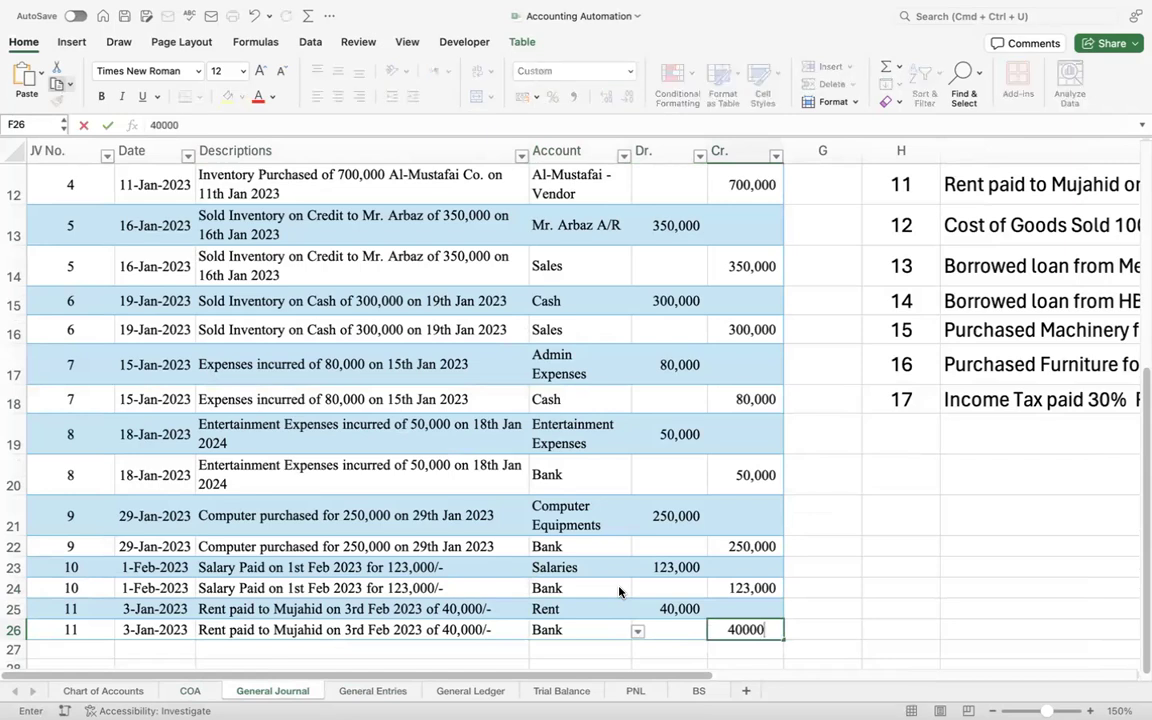
key(Return)
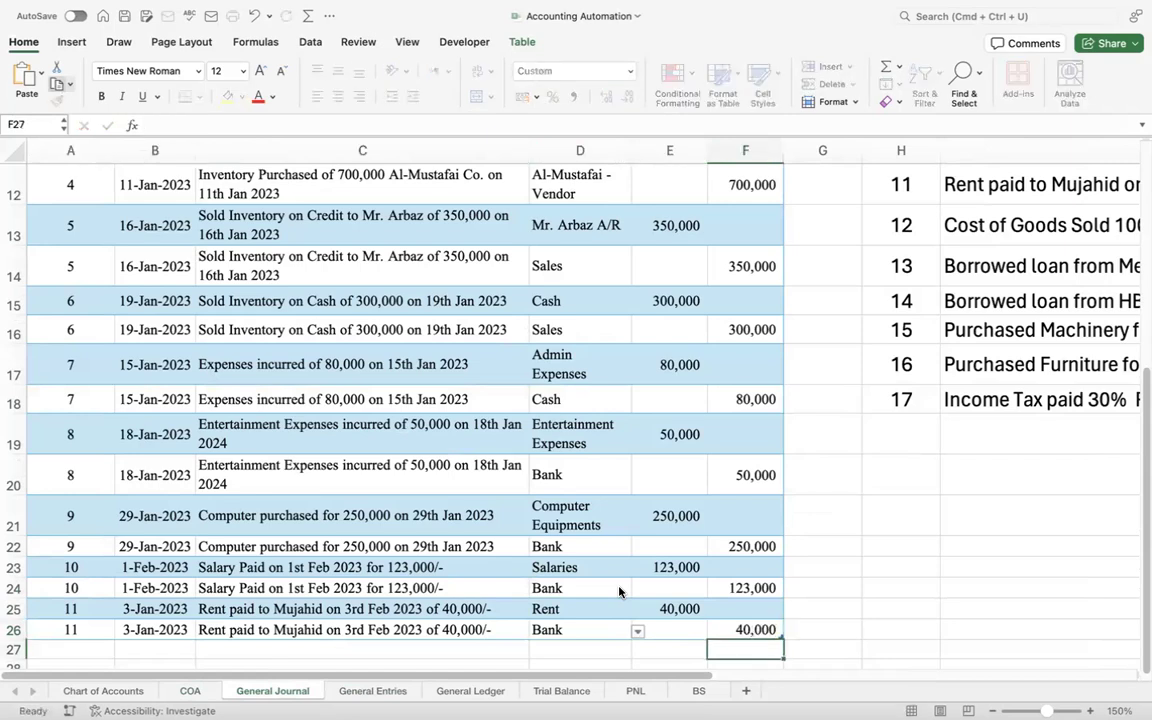
key(super+s)
- Copy the description text of transaction 12, Cost of Goods Sold 100,000/-, from cell I13
key(Left)
key(Left)
key(Left)
key(Left)
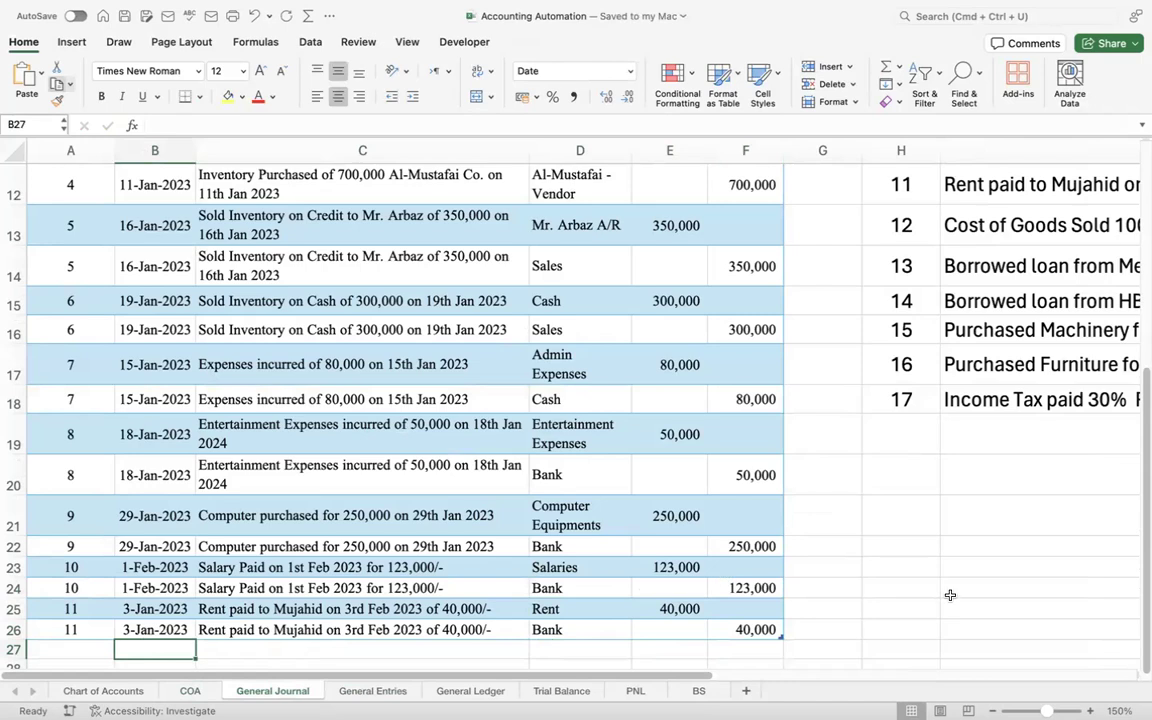
click(949, 227)
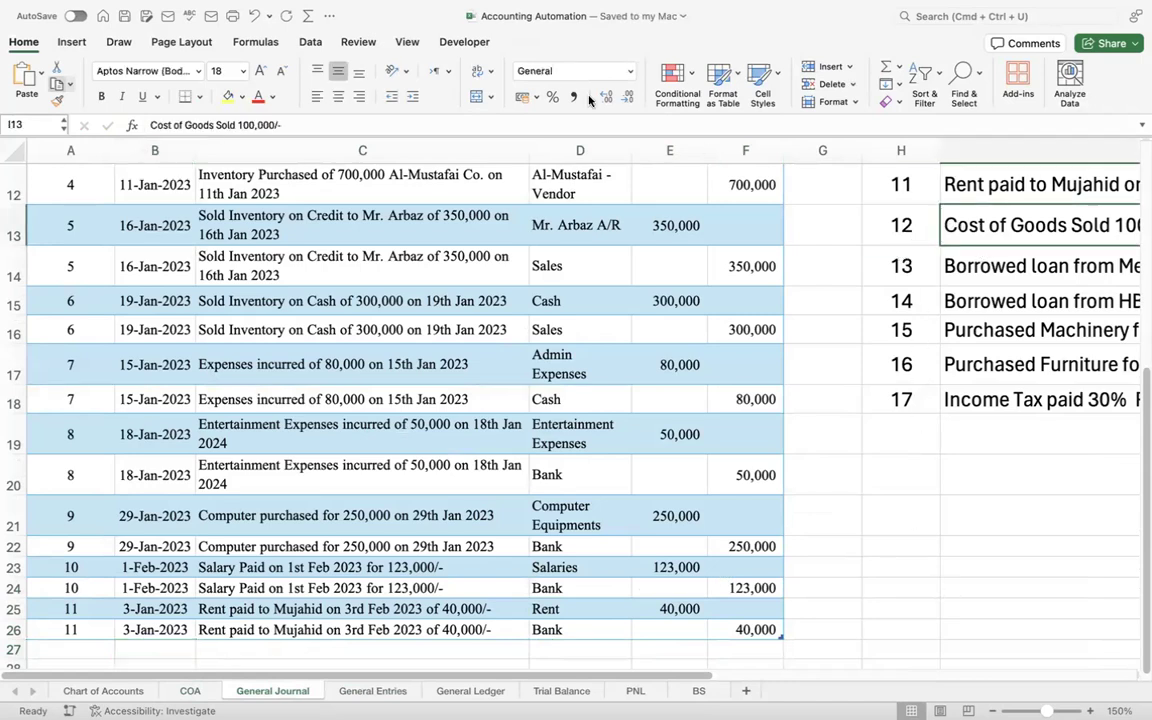
drag(316, 119, 90, 95)
key(super+c)
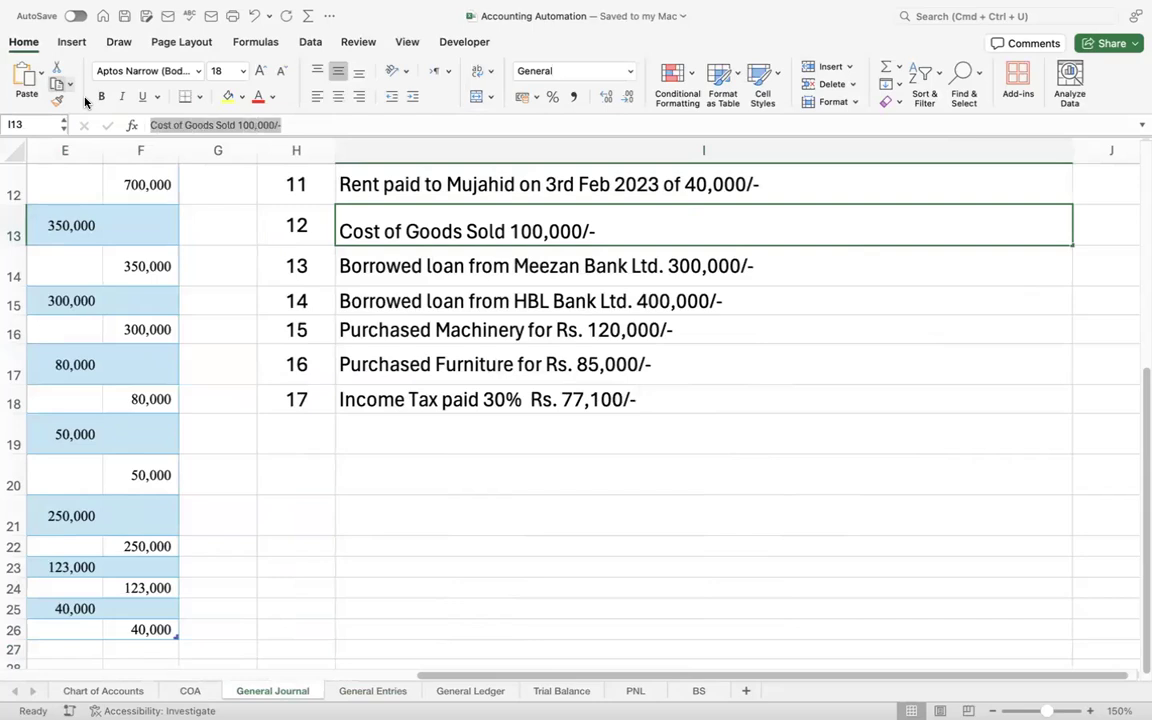
- Paste the Cost of Goods Sold 100,000/- description into the Descriptions column of row 27
click(198, 550)
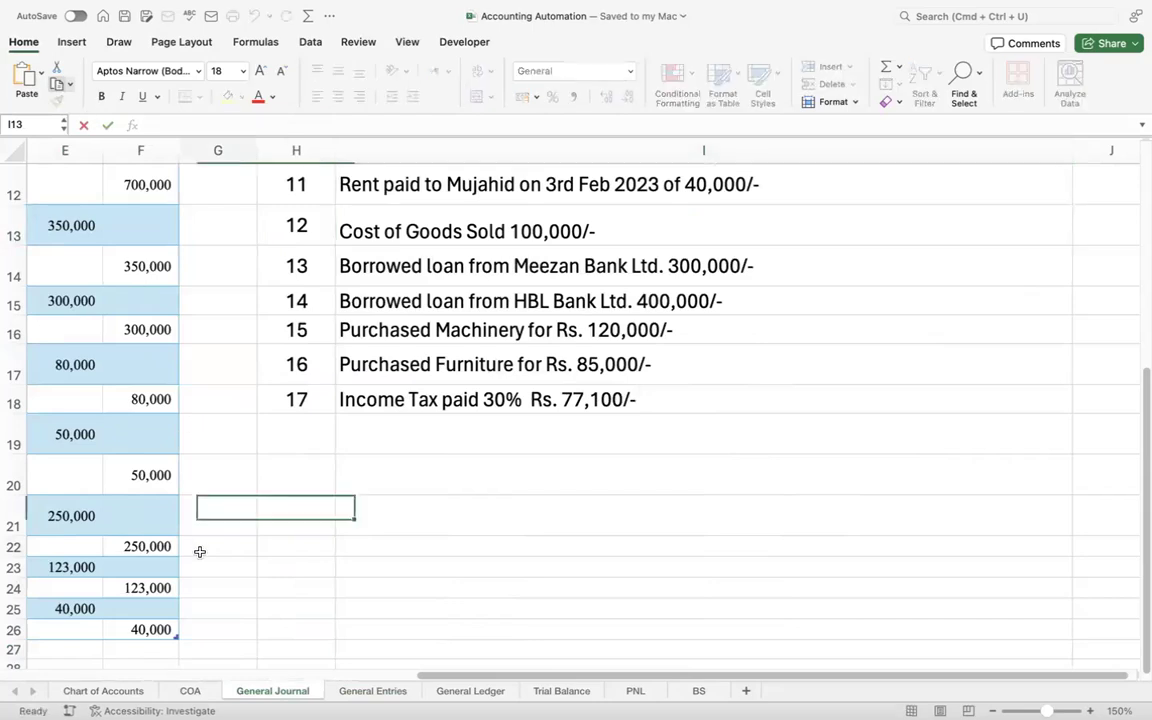
key(Left)
key(Left)
key(Left)
key(Left)
key(Left)
key(Left)
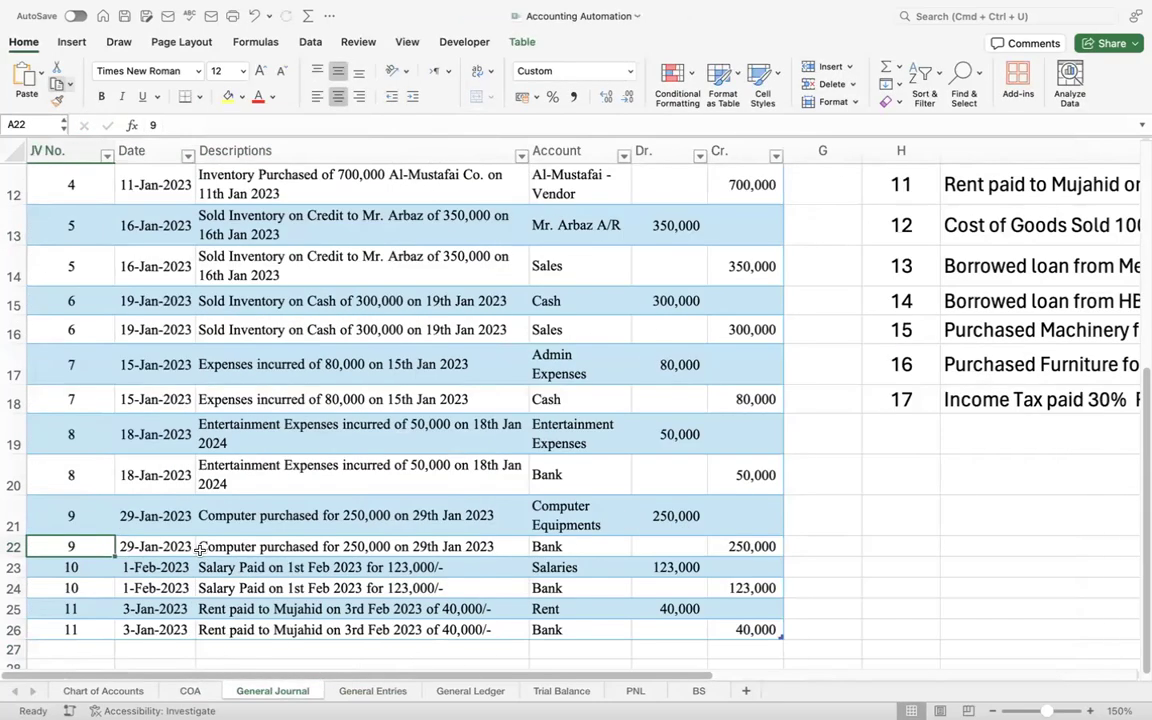
key(Right)
key(Right)
key(Down)
key(Down)
key(Down)
key(Down)
key(Down)
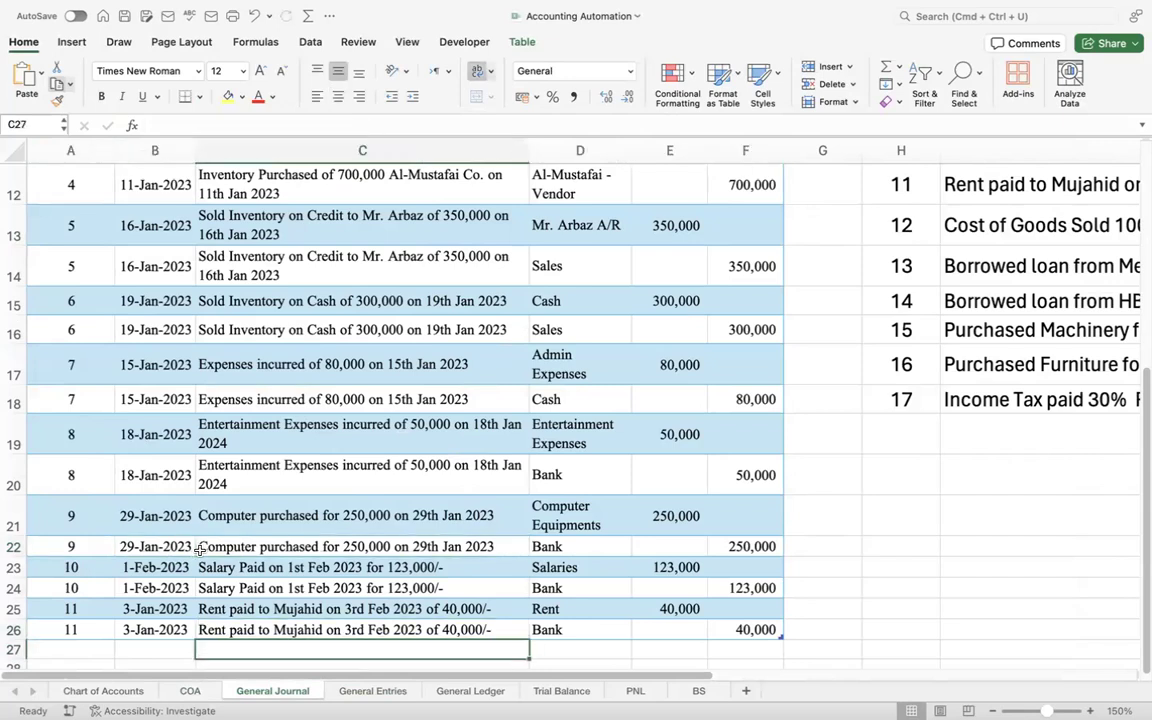
key(Up)
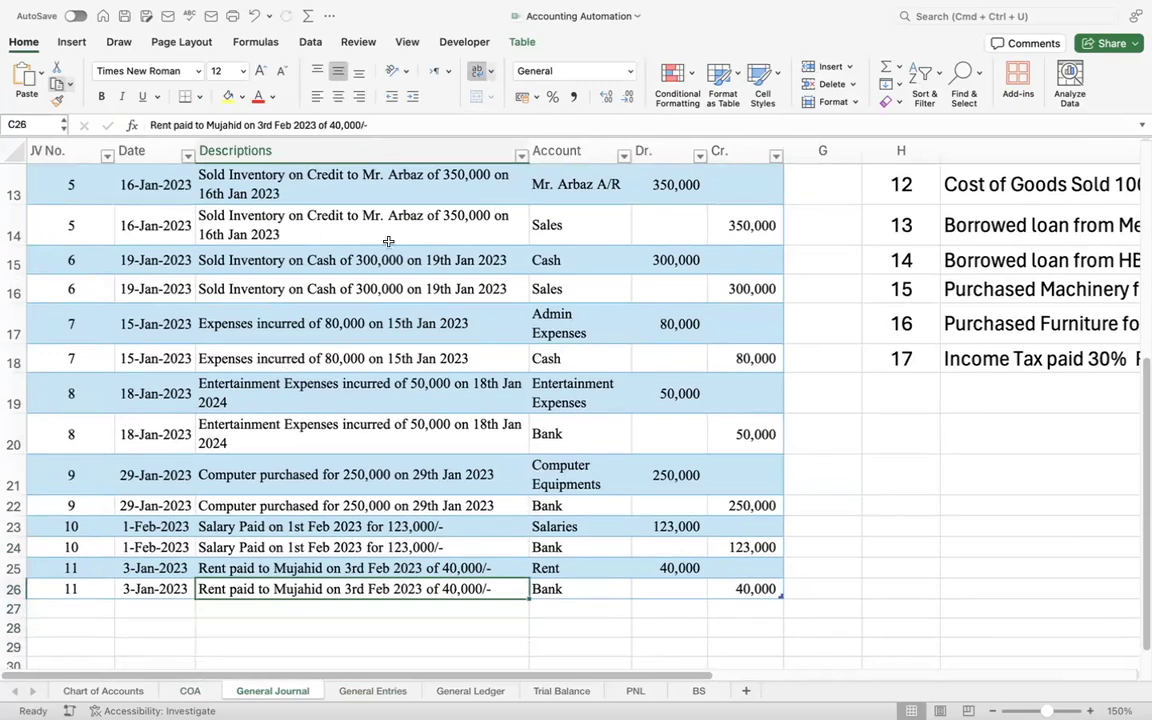
double_click(260, 608)
key(super+v)
key(Return)
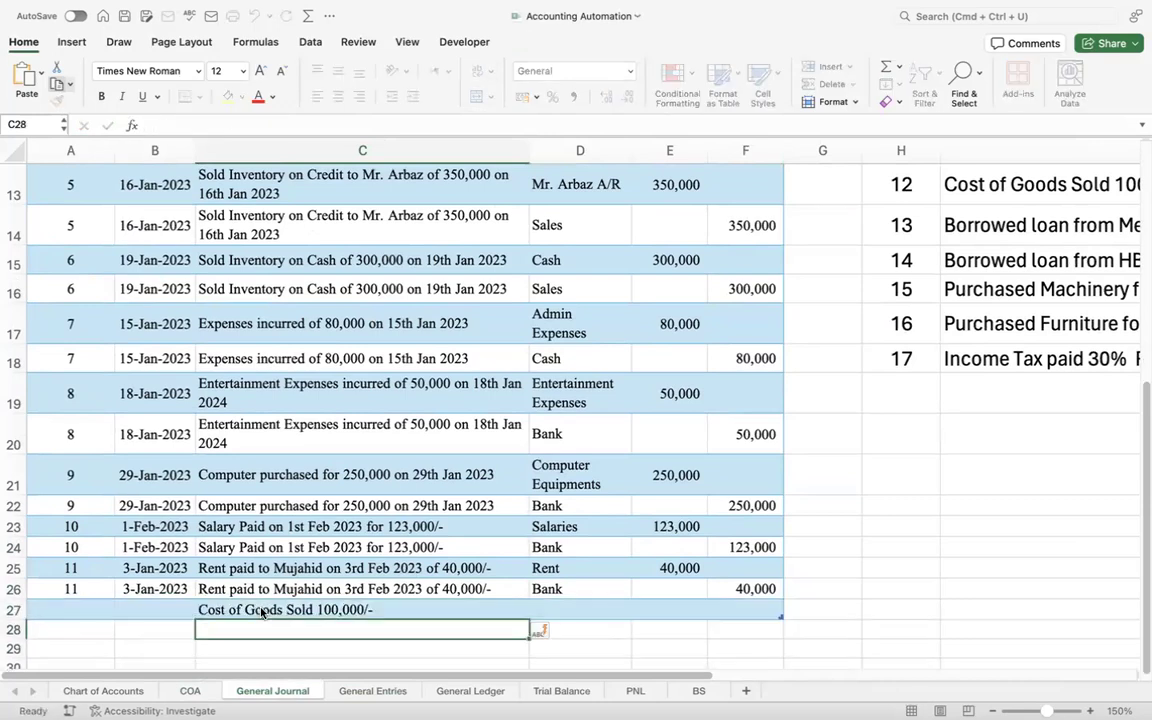
- Enter JV number 12 in rows 27 and 28
key(Up)
key(Left)
key(Left)
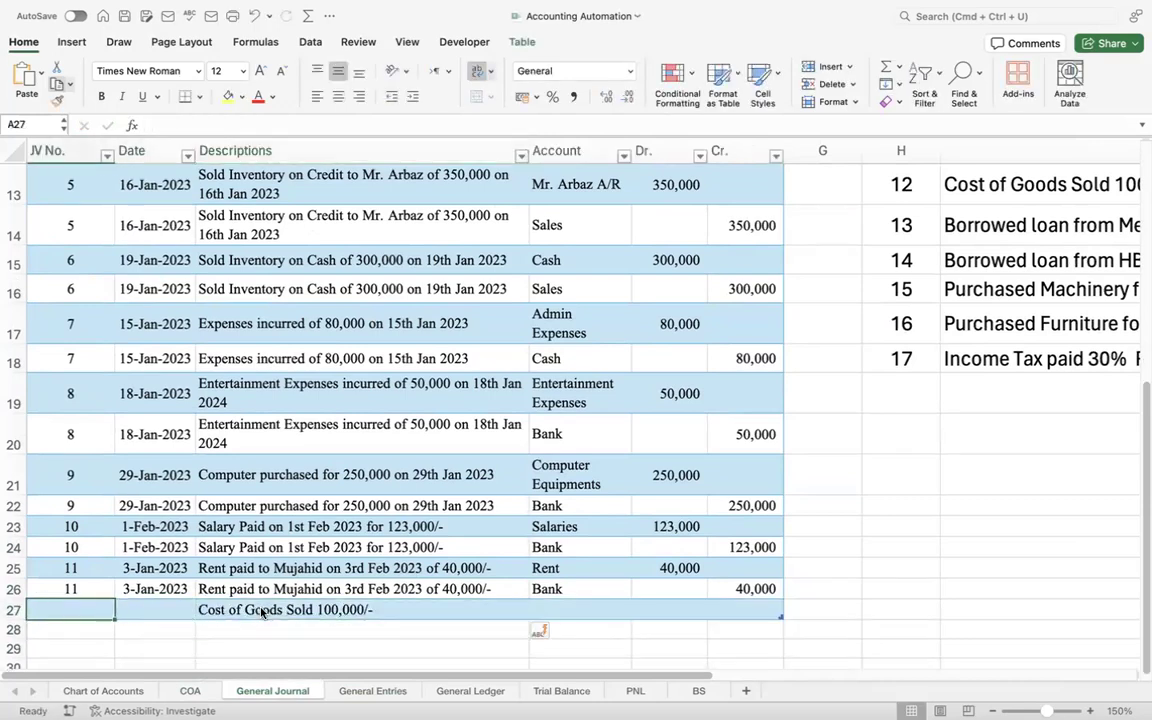
text(12)
key(Return)
text(12)
key(Up)
- Date row 27 as 31-Jan-2023 and fill the date and Cost of Goods Sold description down to row 28
key(Right)
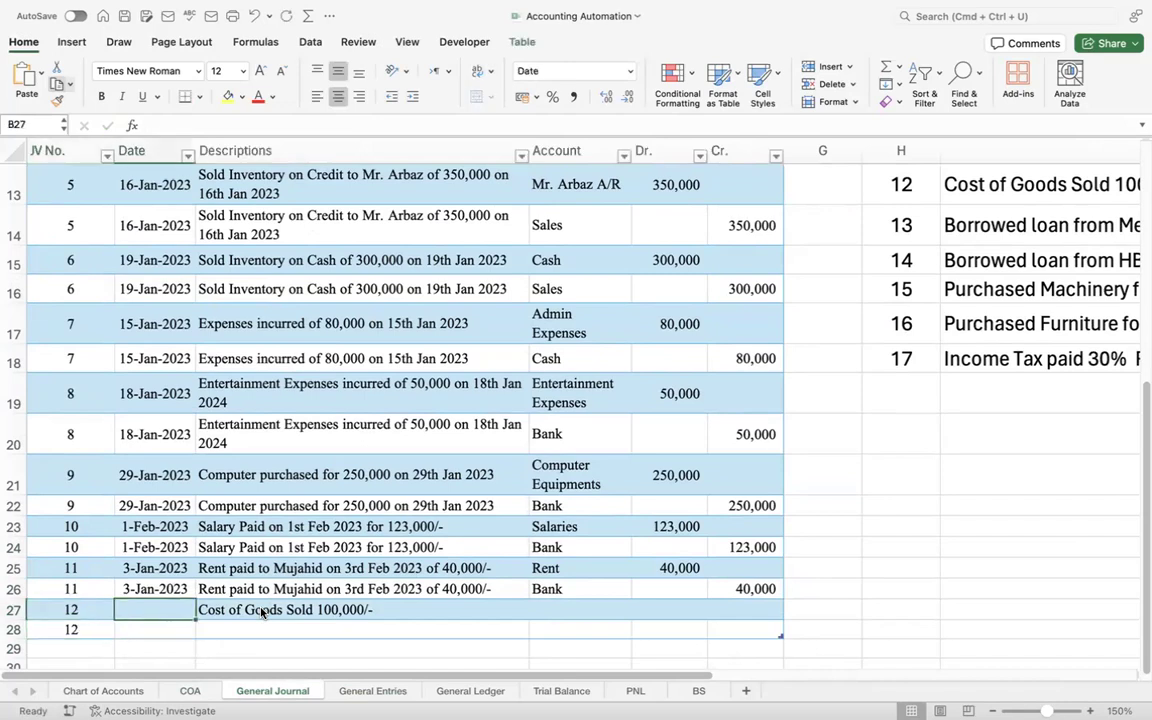
text(31/1/23)
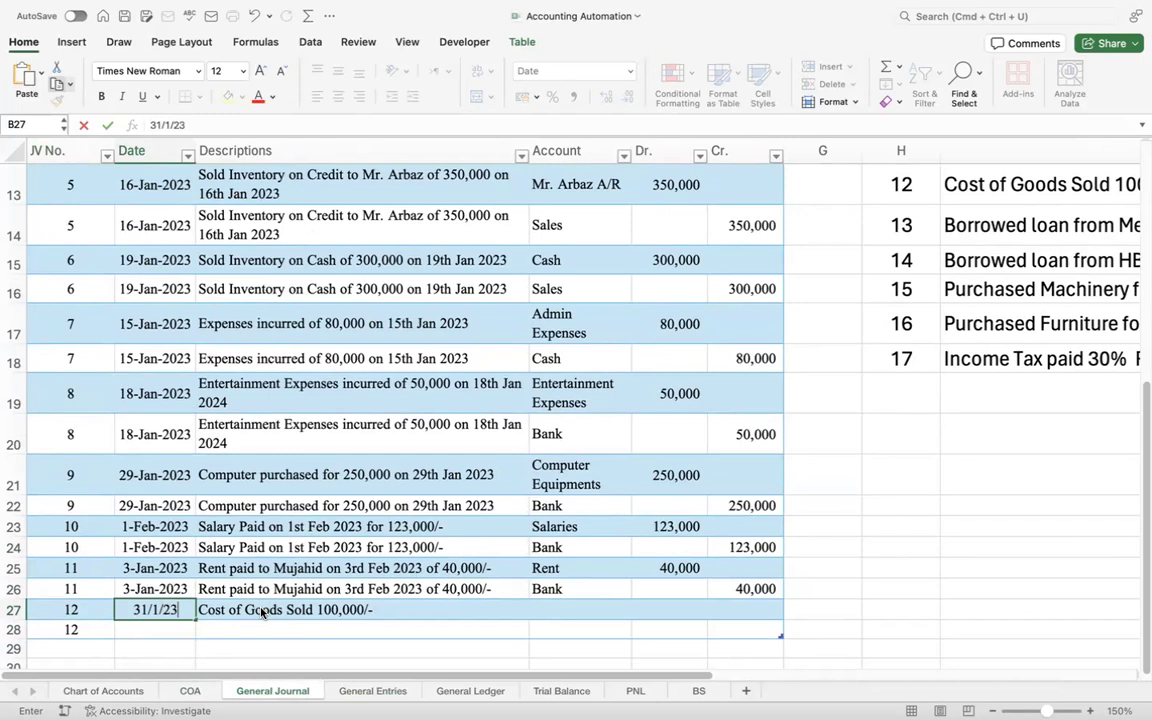
key(Return)
key(ctrl+d)
key(Up)
key(Right)
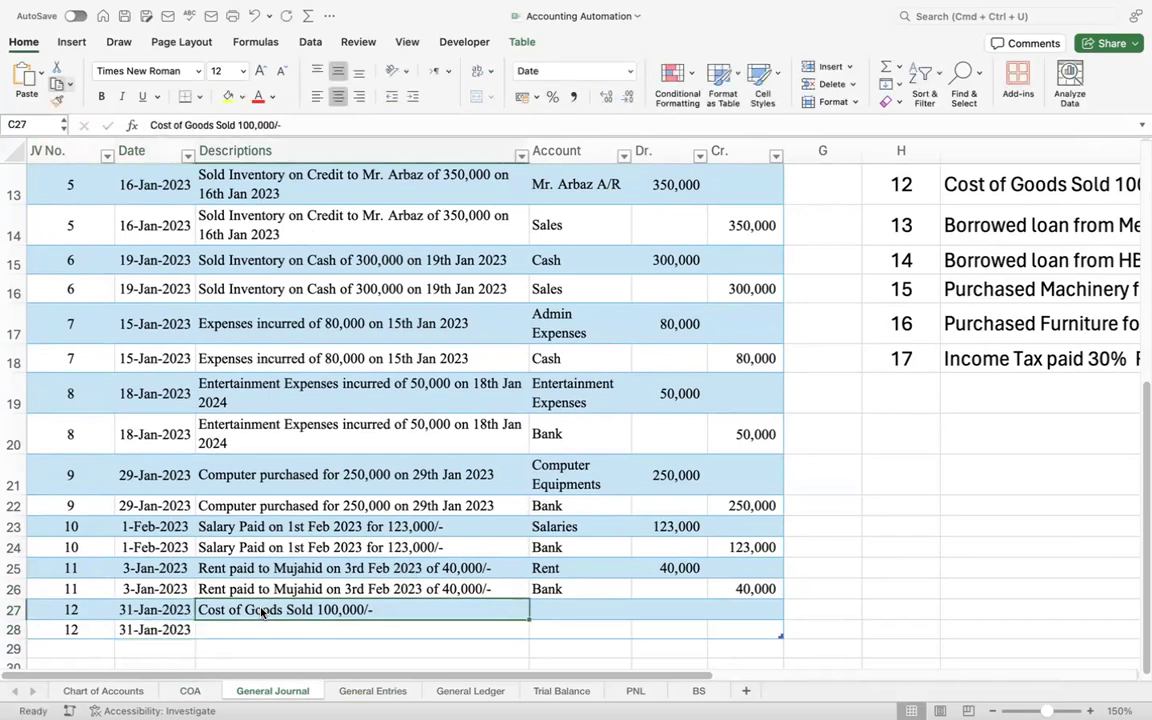
key(Down)
key(ctrl+d)
key(Up)
key(Right)
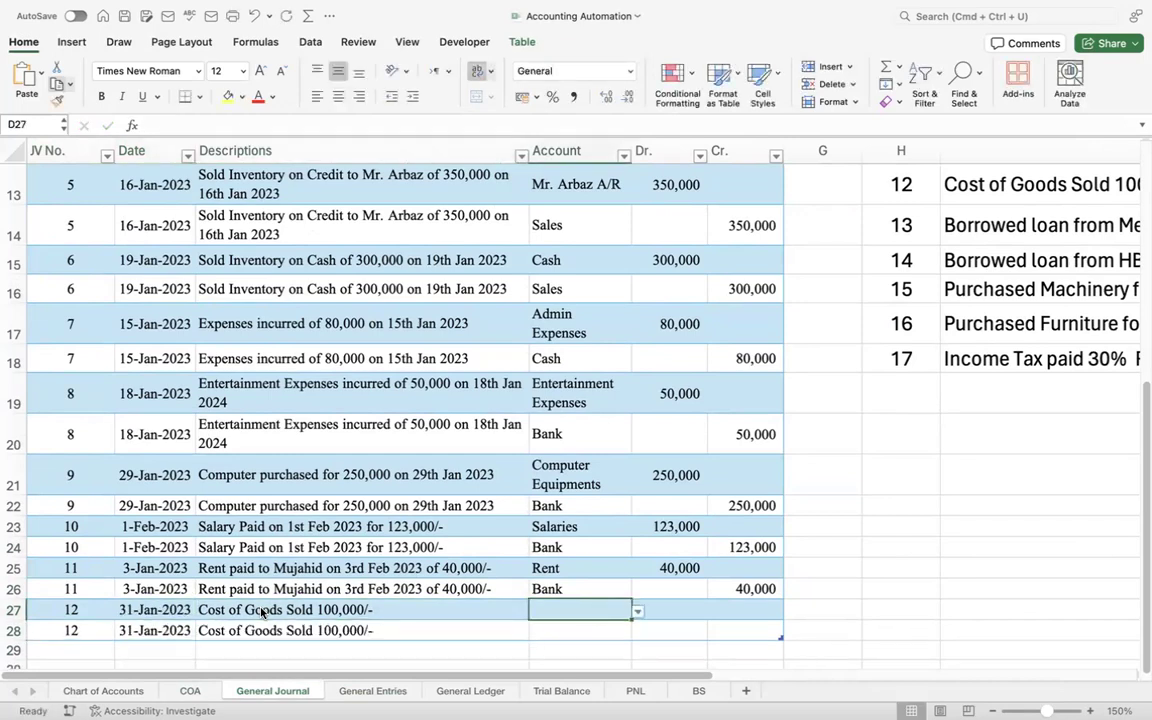
- Add a Cost of Goods Sold account with the type Expense in row 18 of the COA sheet and return to the General Journal
text(C)
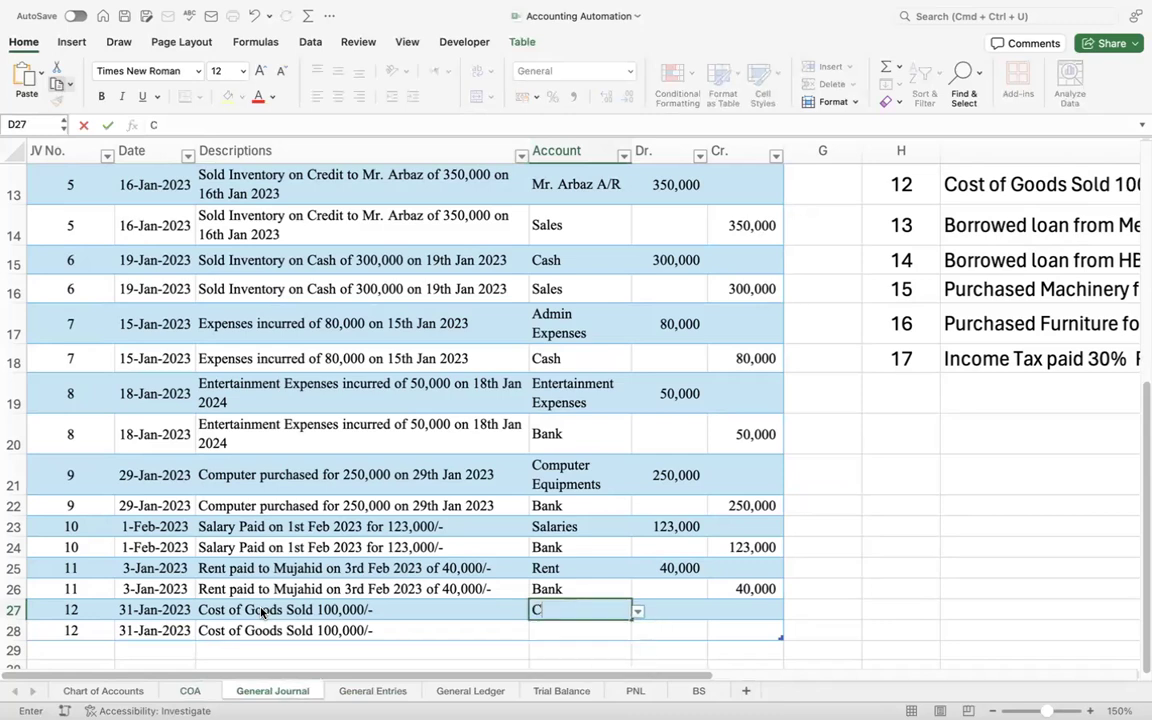
click(189, 692)
click(697, 541)
text(C)
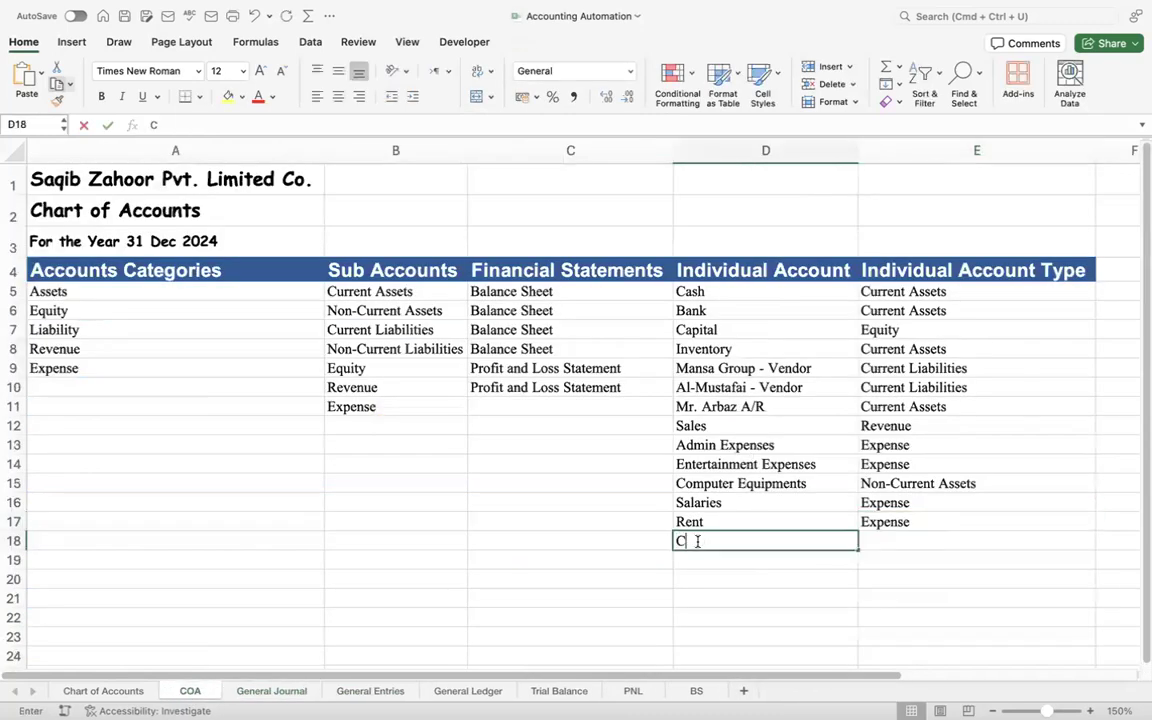
text(ost of Goods Sold)
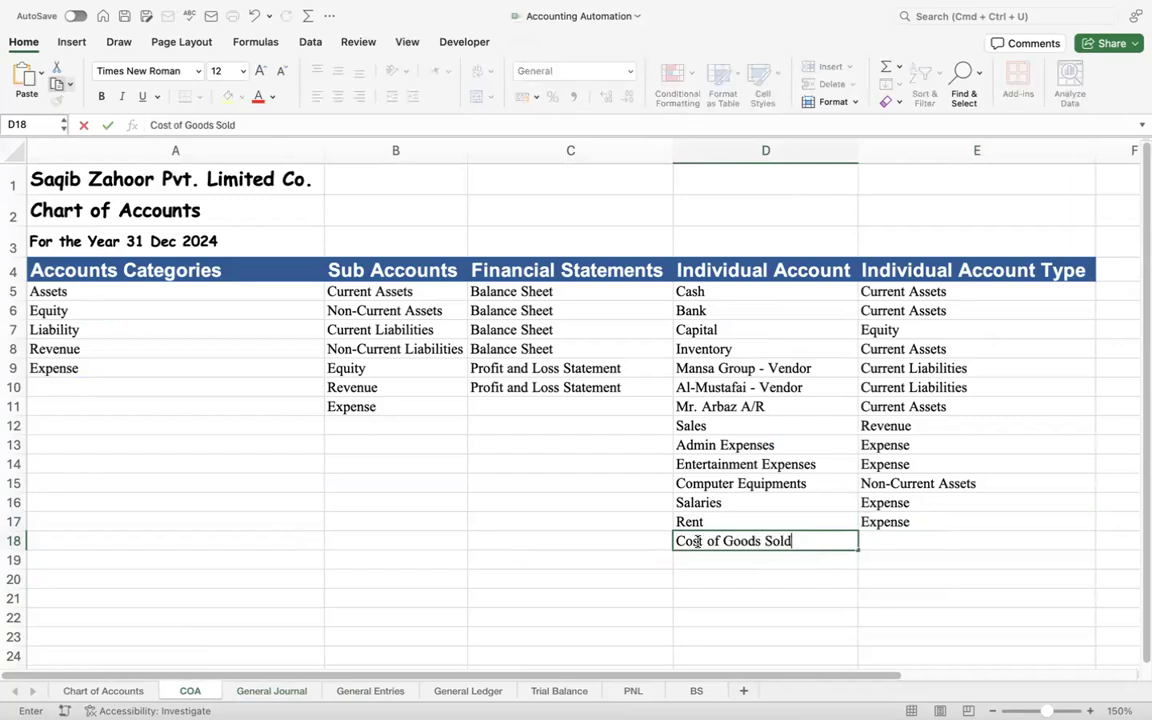
key(Return)
click(697, 541)
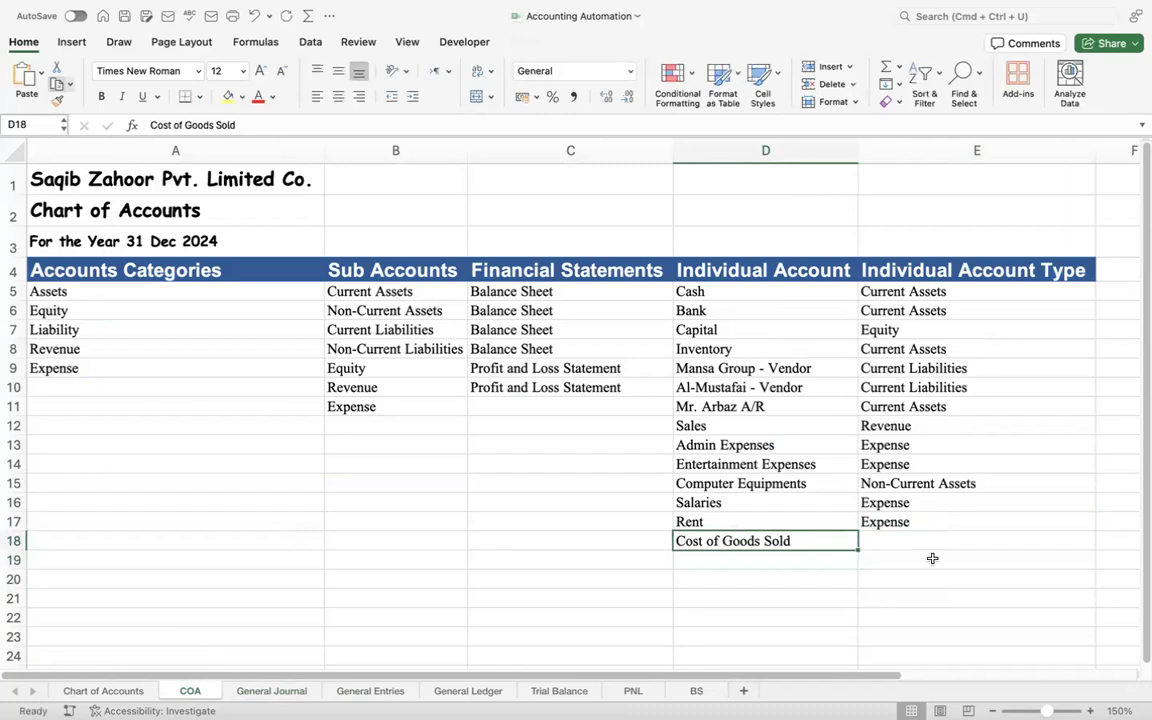
click(897, 540)
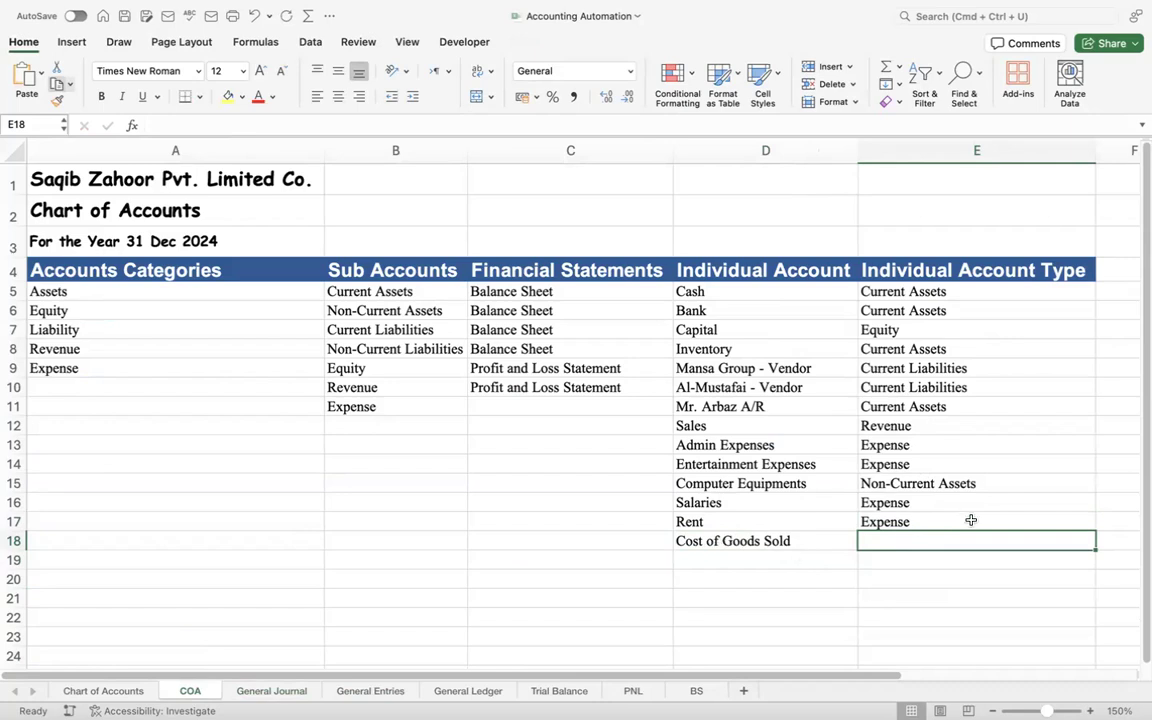
text(Expense)
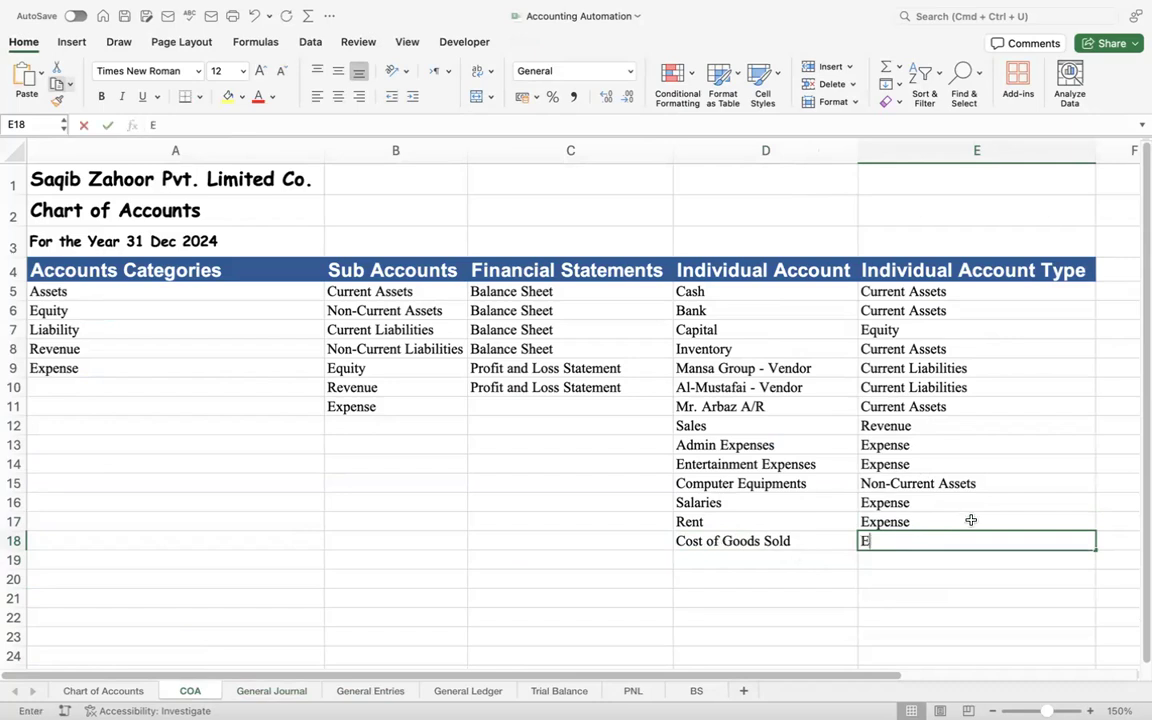
key(Return)
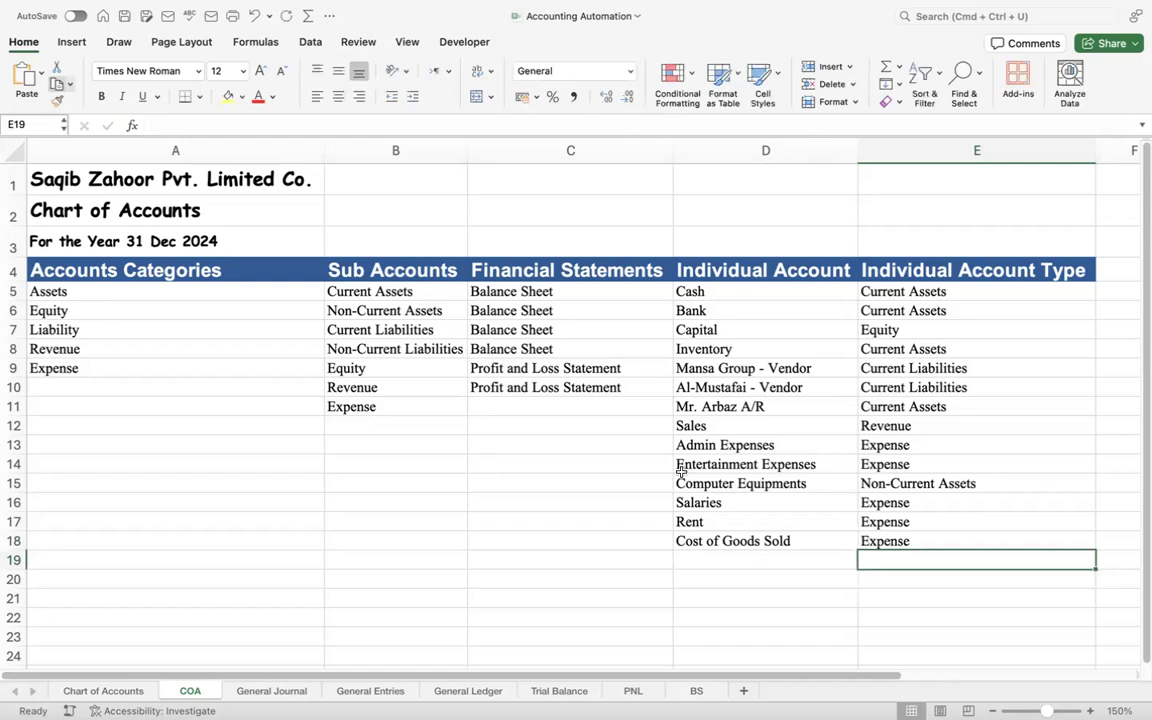
click(255, 691)
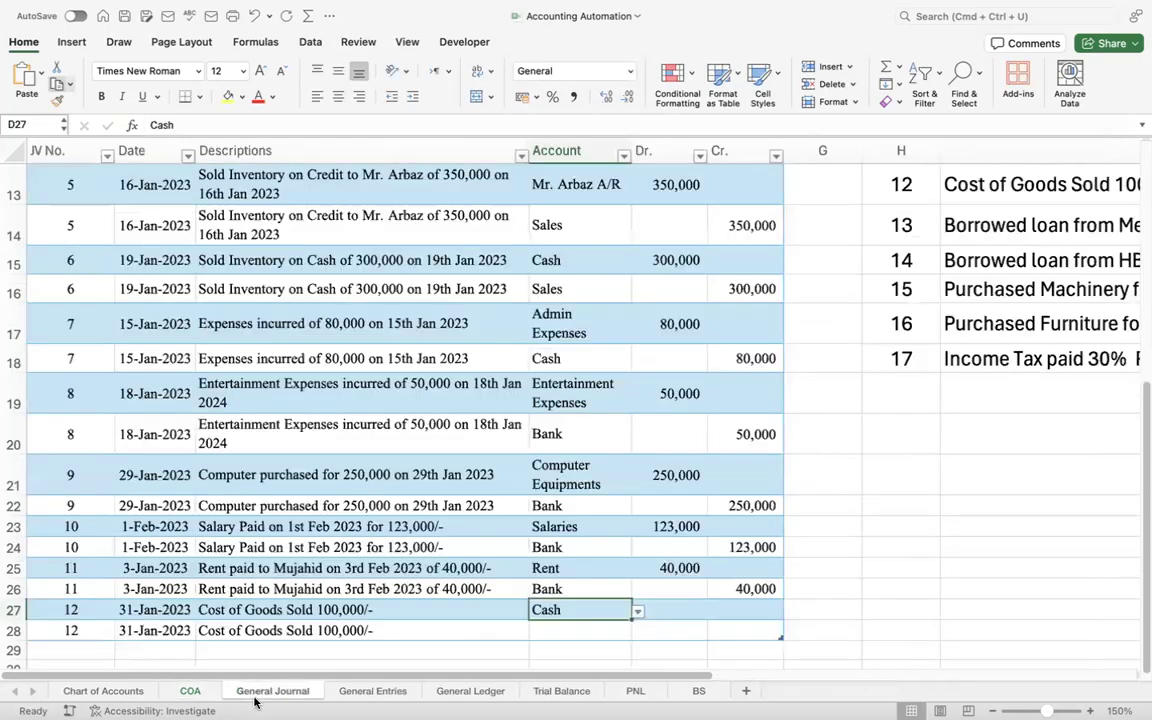
- Set the account of row 27 in the General Journal to Cost of Goods Sold
click(548, 625)
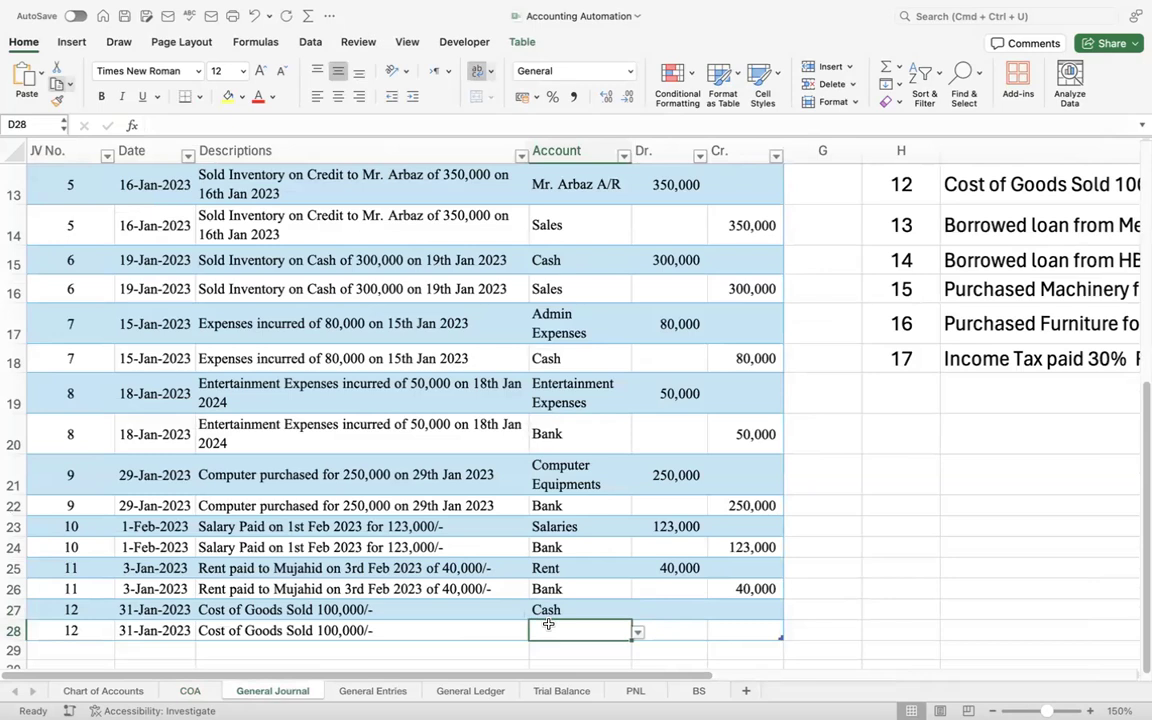
key(Up)
text(C)
key(Down)
key(Down)
key(Down)
key(Return)
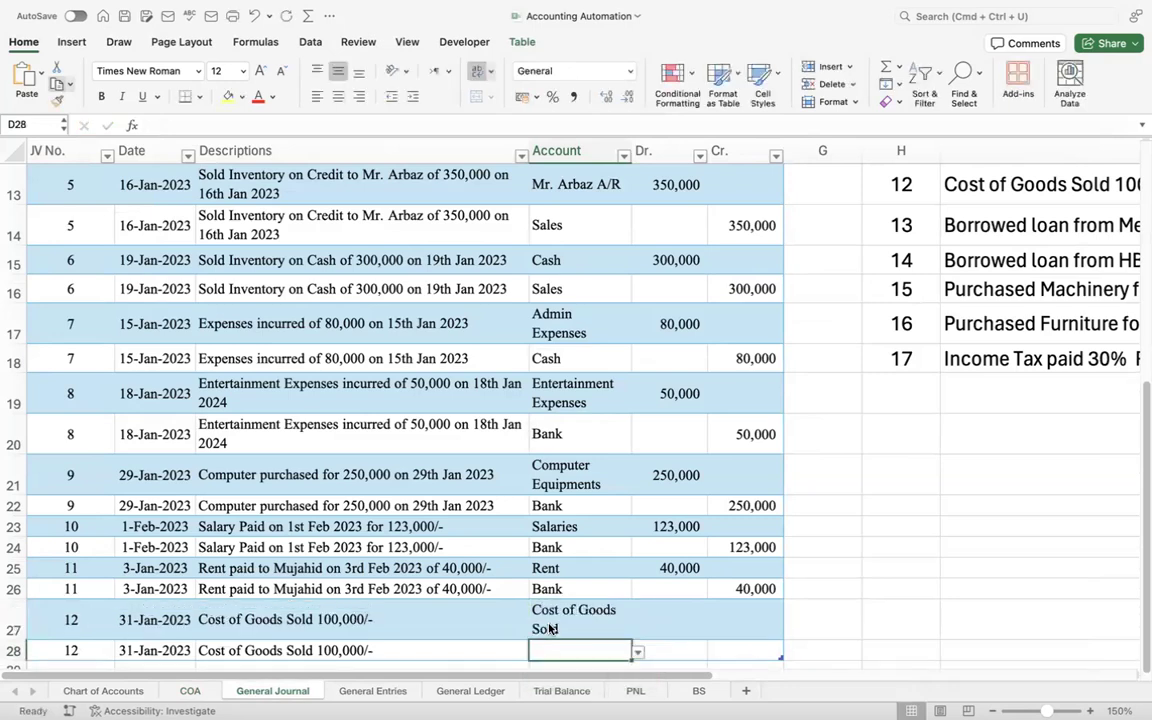
- Set the account of row 28 to Inventory
key(Up)
key(Left)
key(Right)
key(Down)
text(In)
key(Tab)
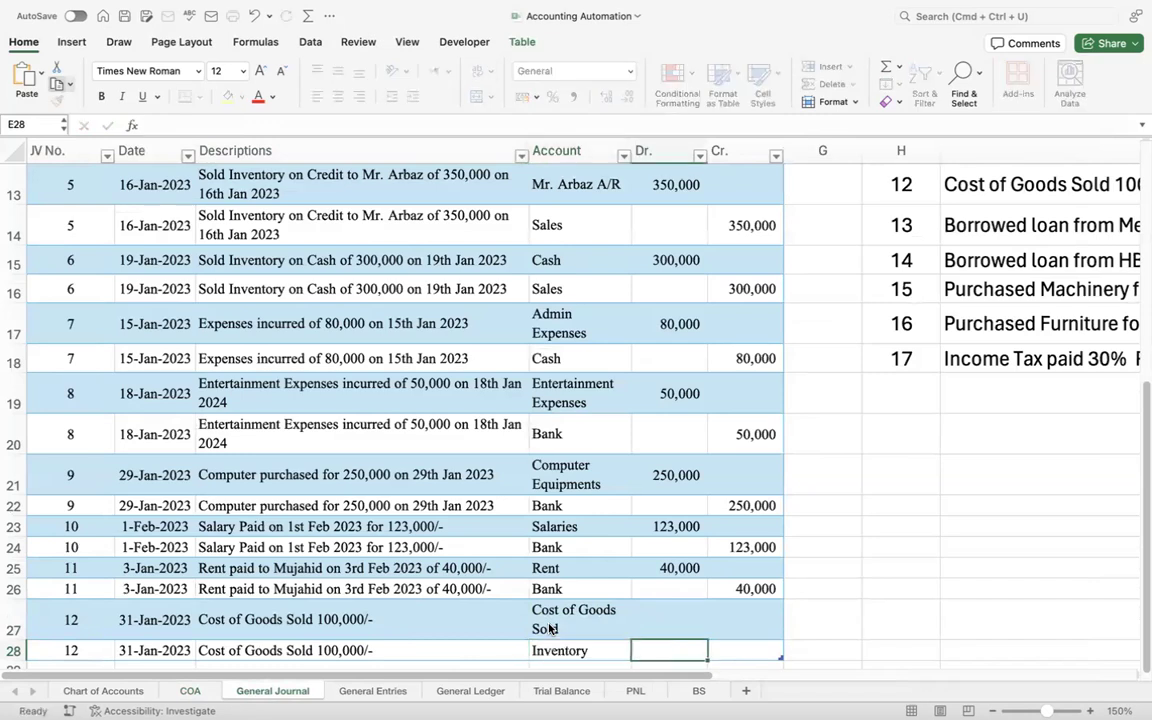
- Enter a debit of 100,000 for Cost of Goods Sold in row 27 and a credit of 100,000 for Inventory in row 28
key(Up)
text(100000)
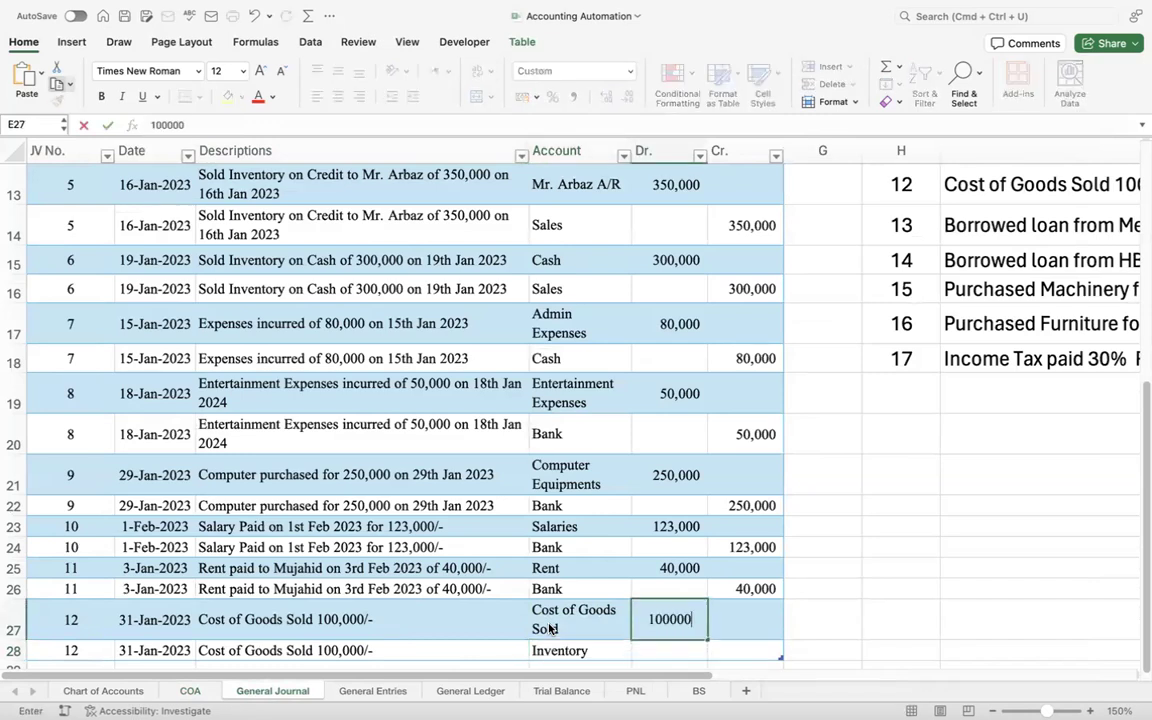
key(Return)
key(Tab)
text(100000)
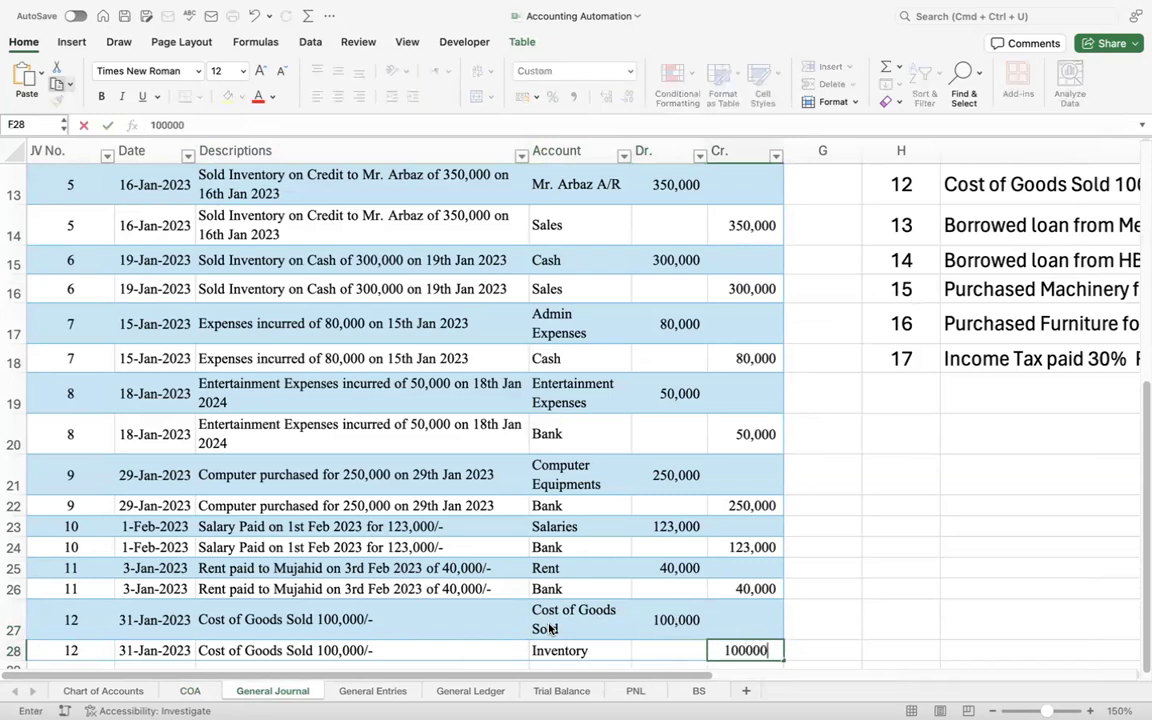
key(Return)
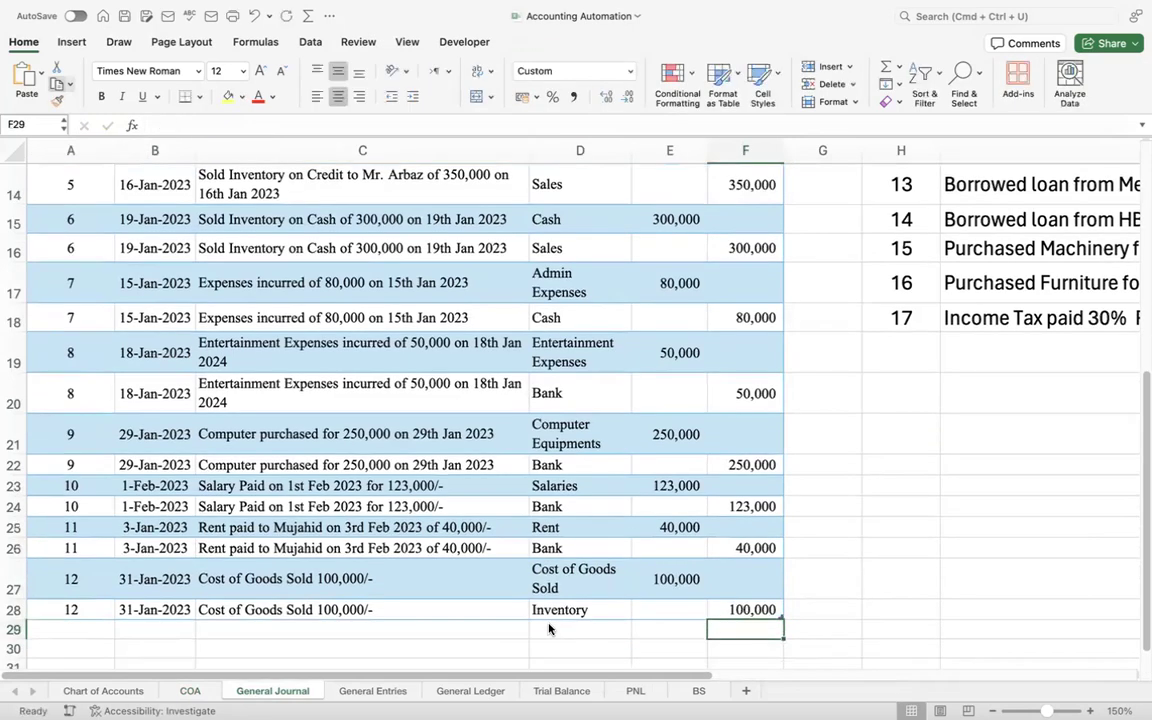
- Copy the text of transaction 13, the loan borrowed from Meezan Bank Ltd., from the transaction list beside the journal
click(900, 186)
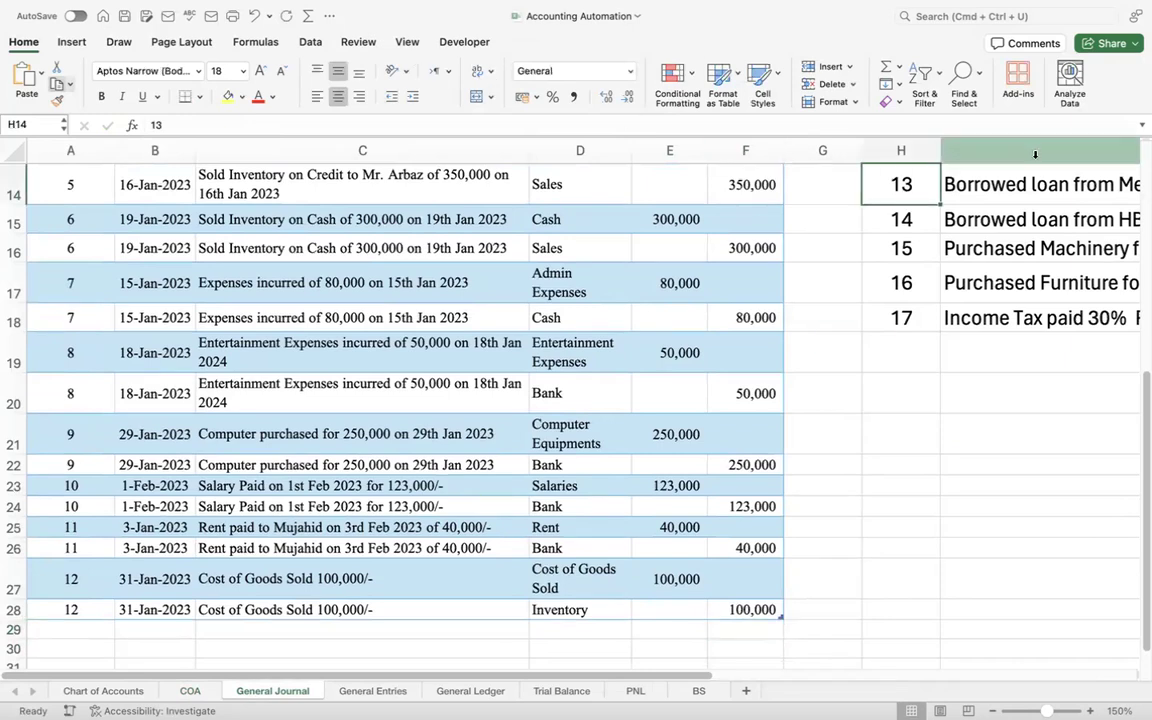
key(Right)
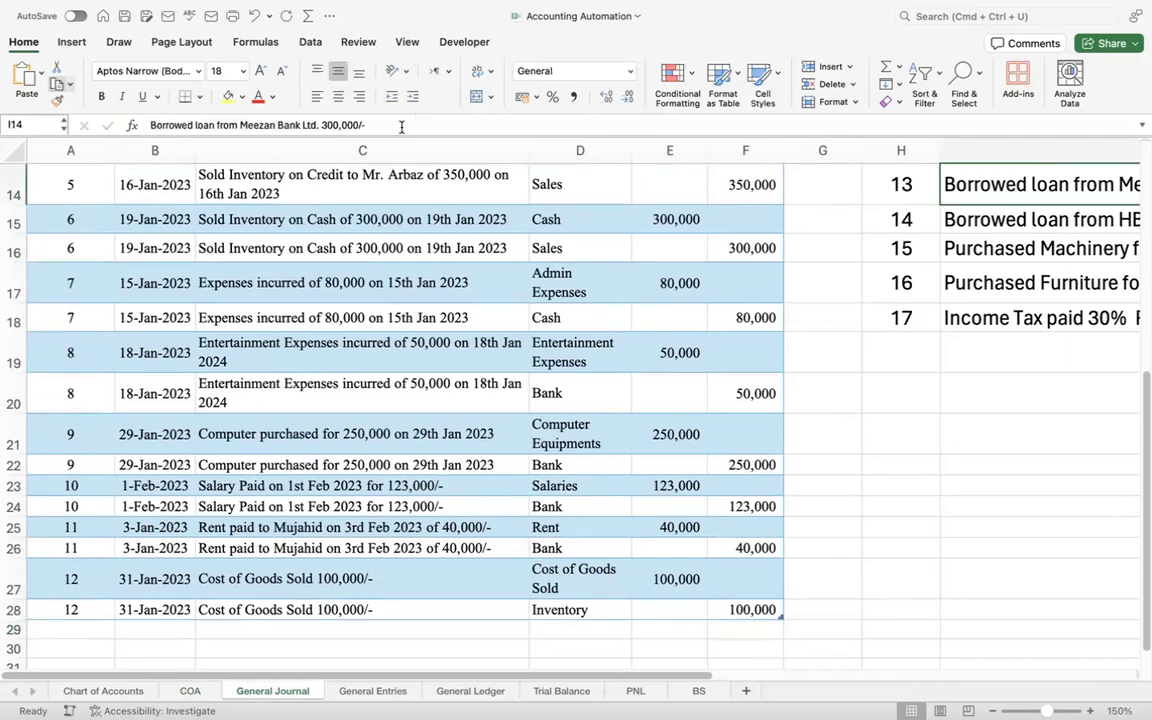
drag(395, 125, 148, 124)
key(super+c)
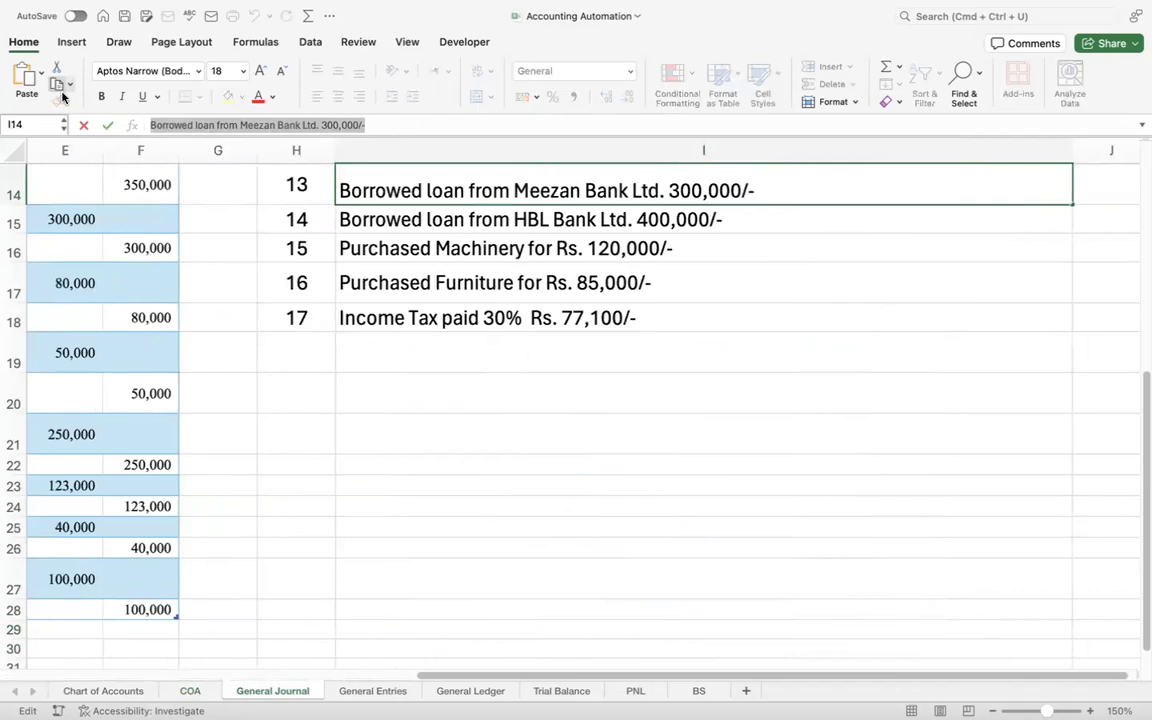
- Paste the Meezan Bank Ltd. 300,000/- loan description into the Descriptions column of row 29
click(169, 616)
key(Left)
key(Left)
key(Left)
key(Left)
key(Left)
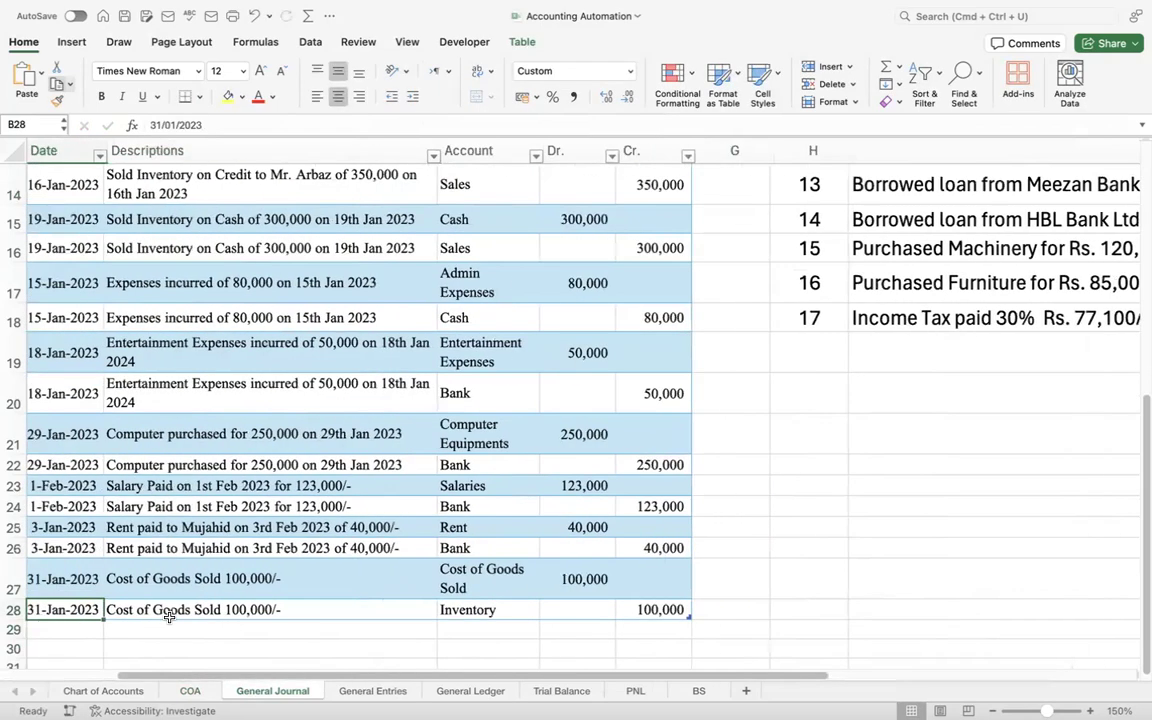
key(Right)
key(Right)
key(Down)
double_click(256, 629)
key(super+v)
key(Return)
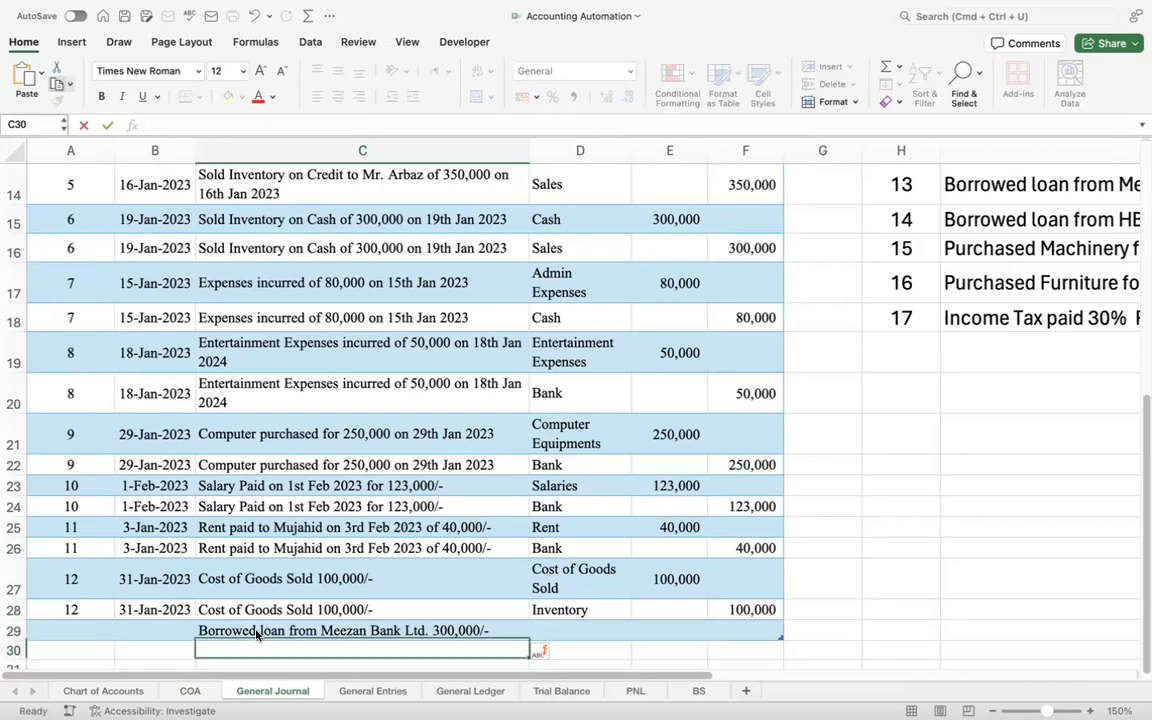
click(256, 634)
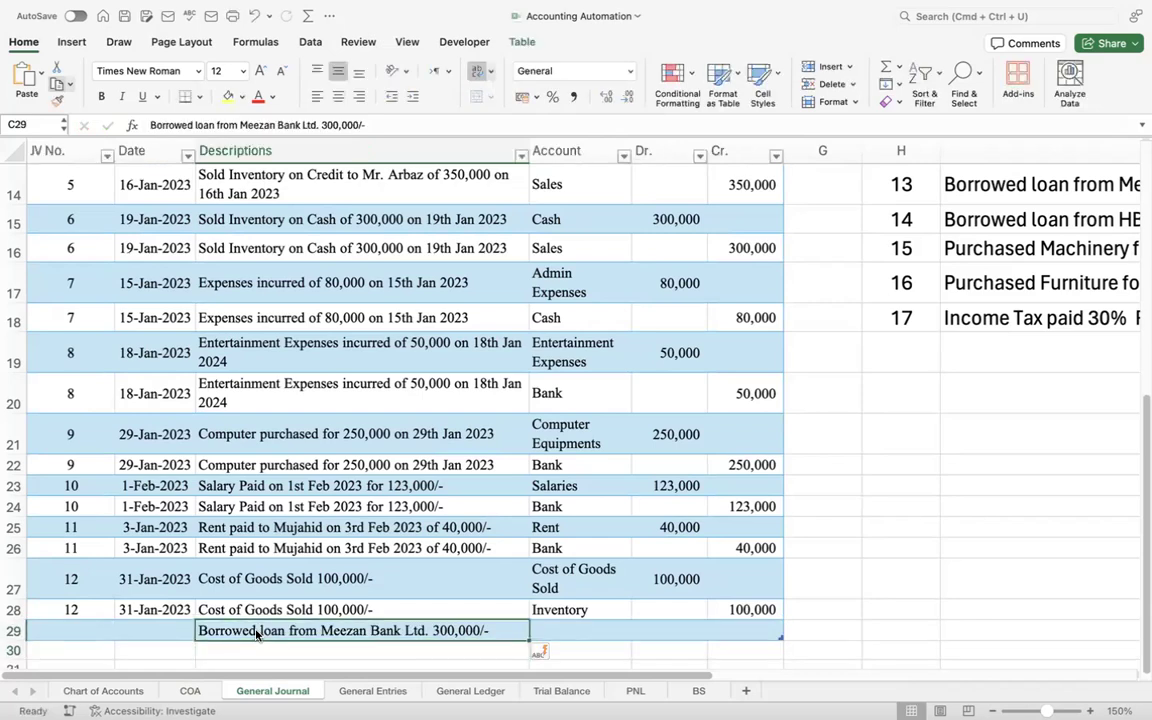
- Enter JV number 13 in rows 29 and 30
click(80, 630)
text(13)
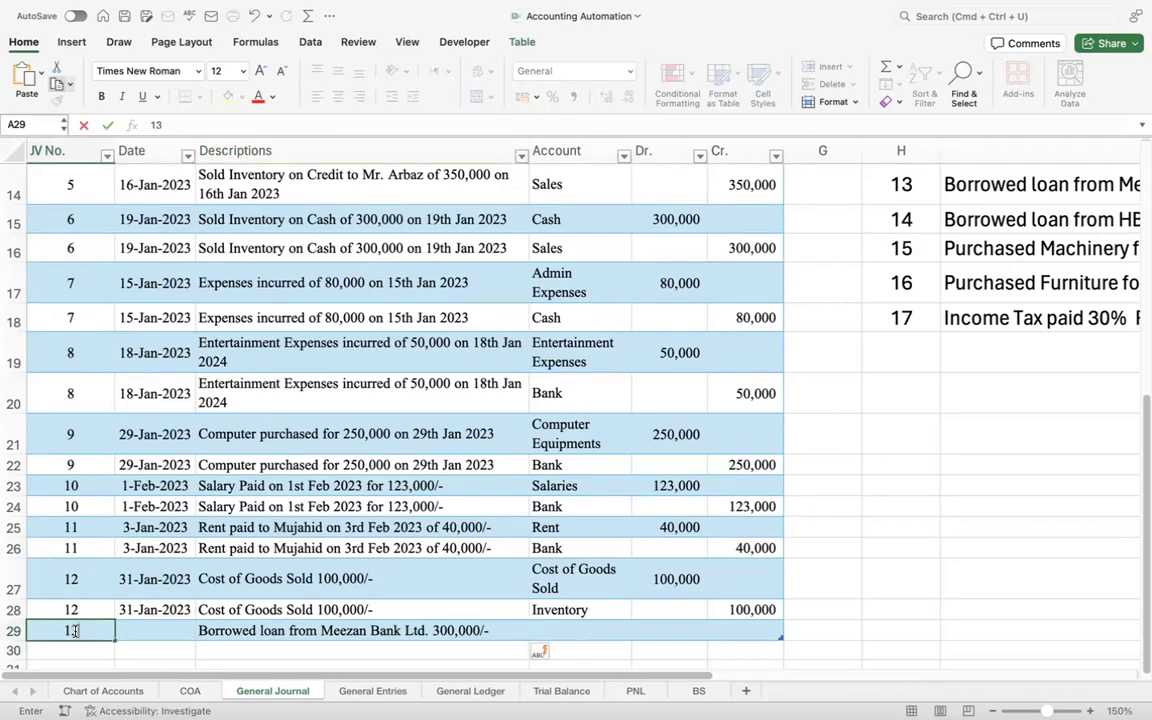
key(Return)
text(13)
key(Up)
- Date row 29 as 4-Feb-2023 and fill the date and Meezan Bank loan description down to row 30
key(Right)
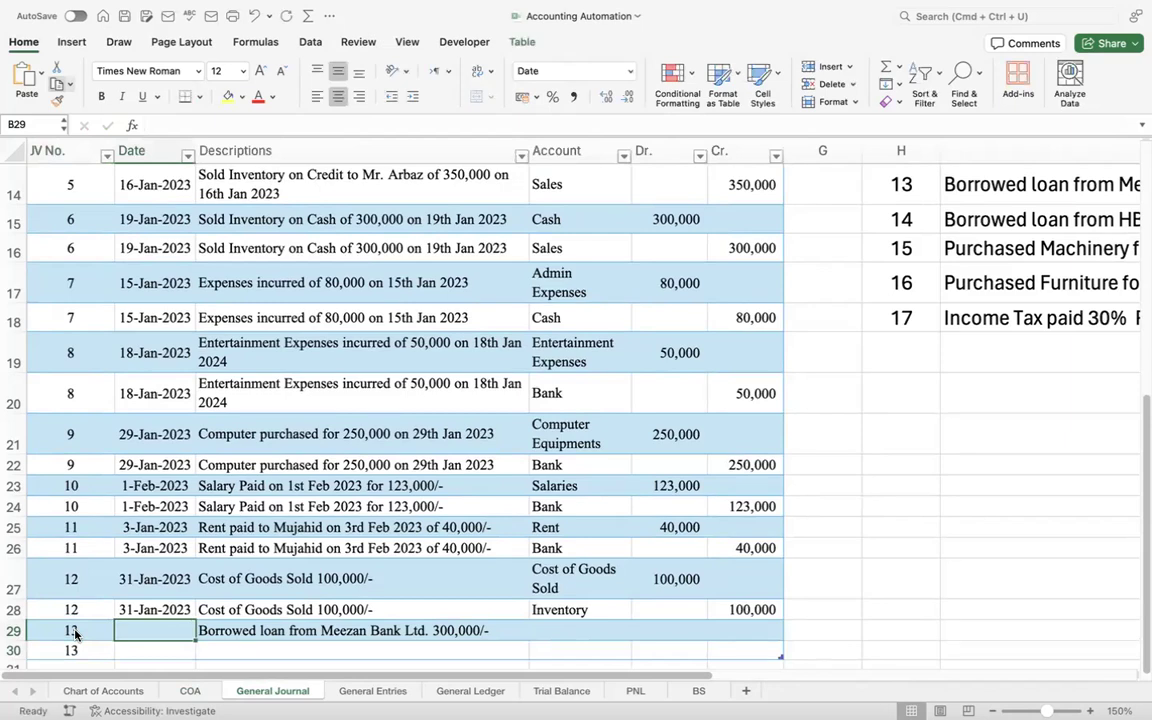
text(4/2/23)
key(Return)
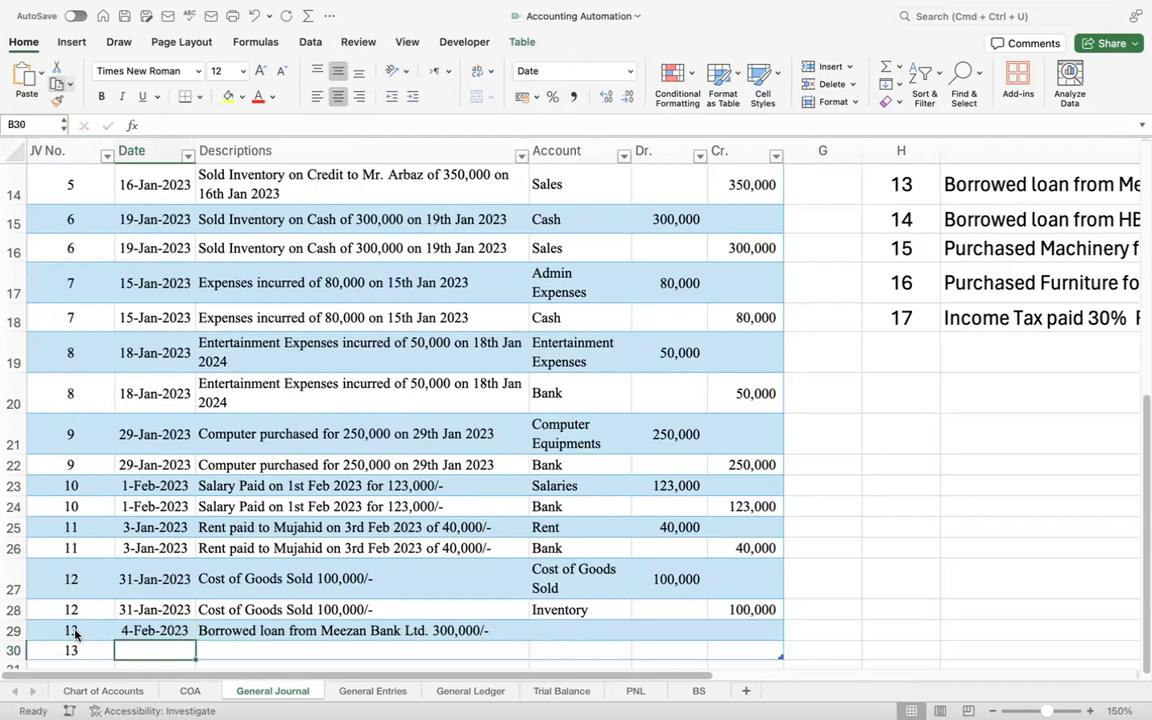
key(ctrl+d)
key(Up)
key(Right)
key(Down)
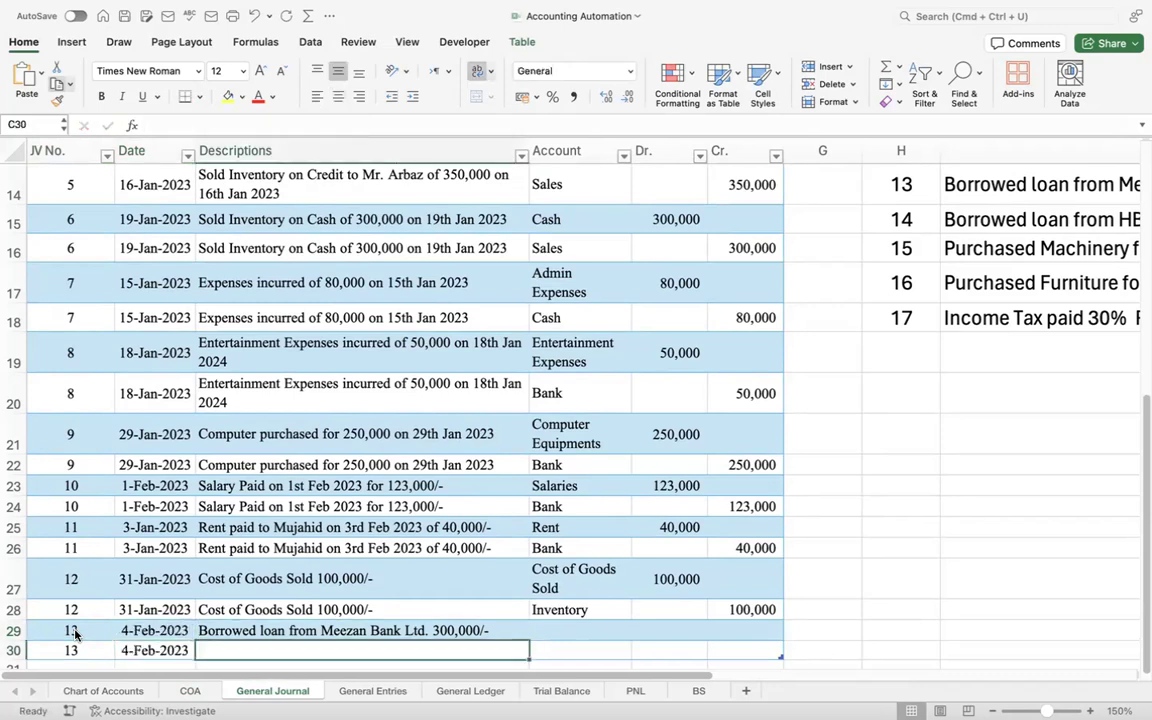
key(ctrl+d)
- Set the account of row 29 to Bank with a debit of 300,000
key(Up)
key(Right)
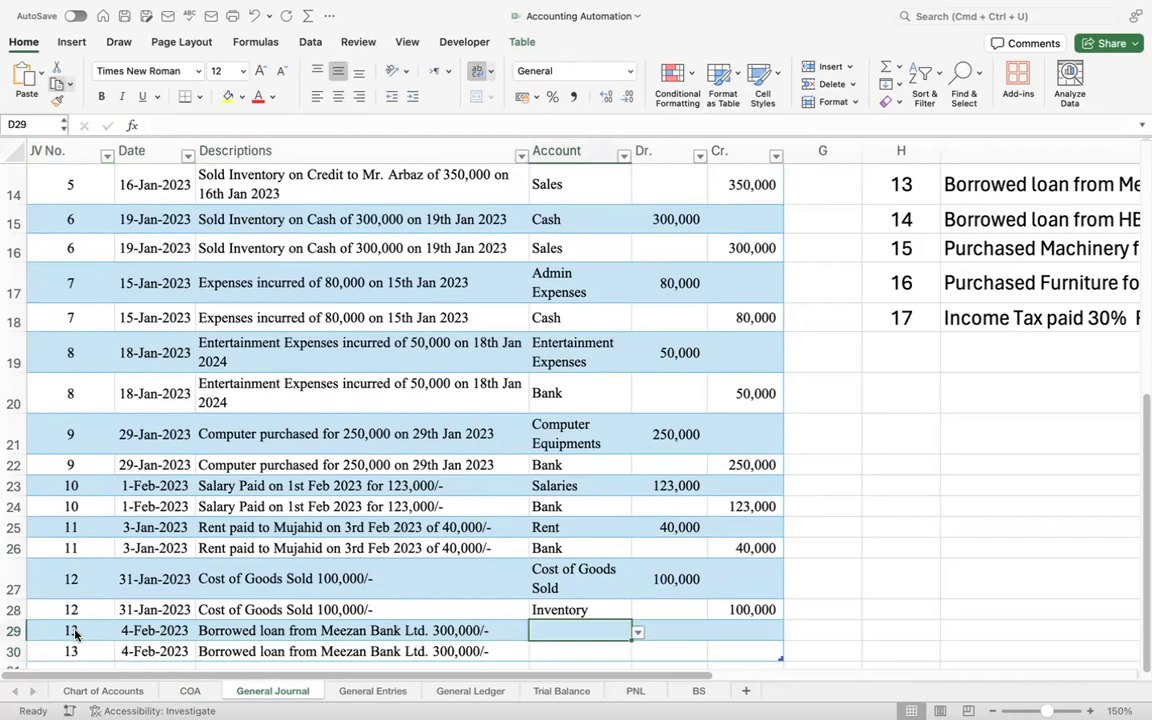
text(Bank)
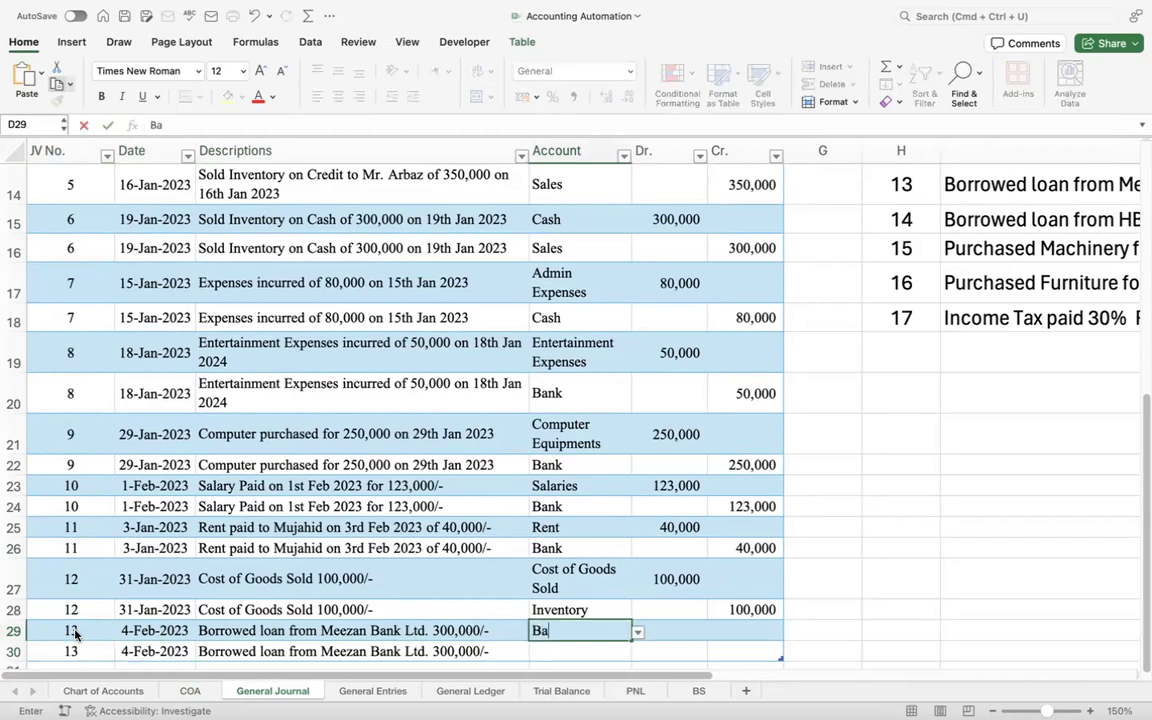
key(Tab)
text(300000)
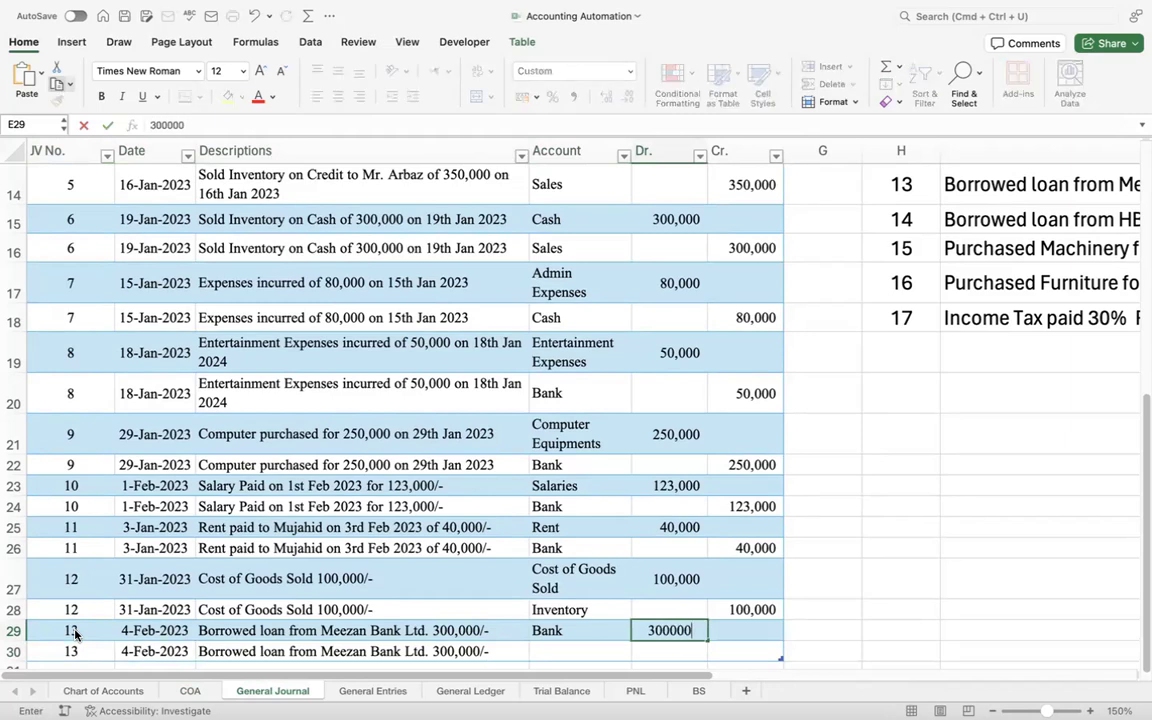
key(Return)
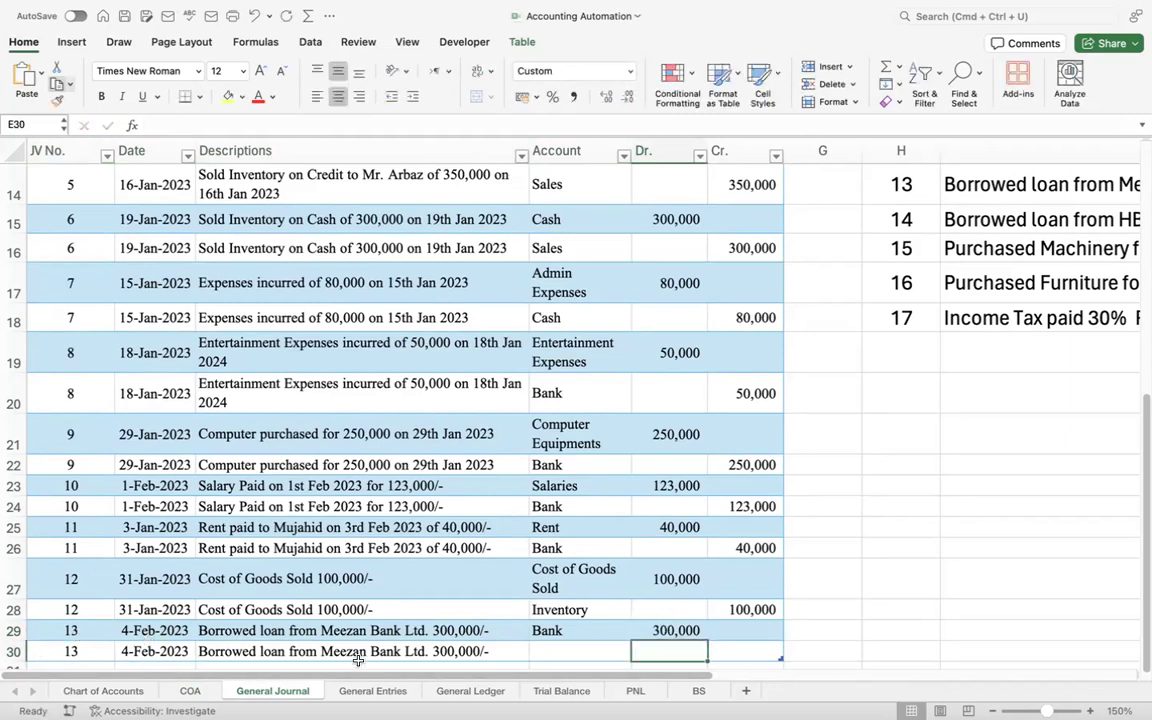
- Add an individual account named Loan - Meezan Bank in row 19 of the COA sheet
click(190, 691)
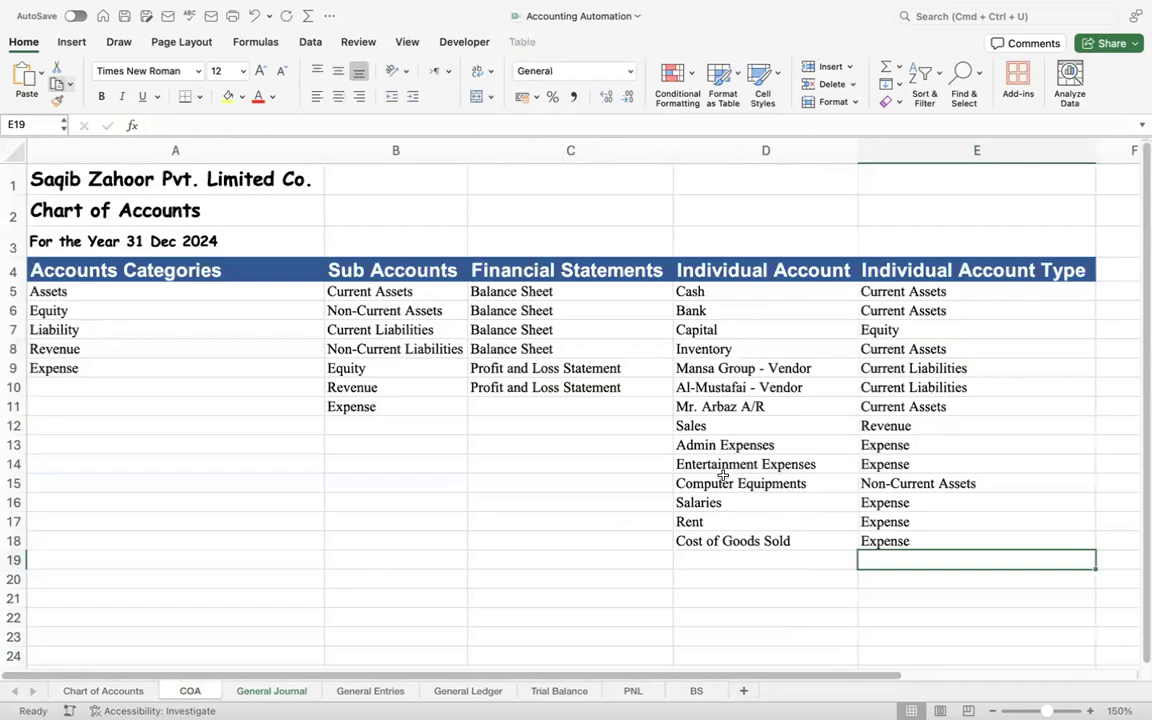
click(731, 560)
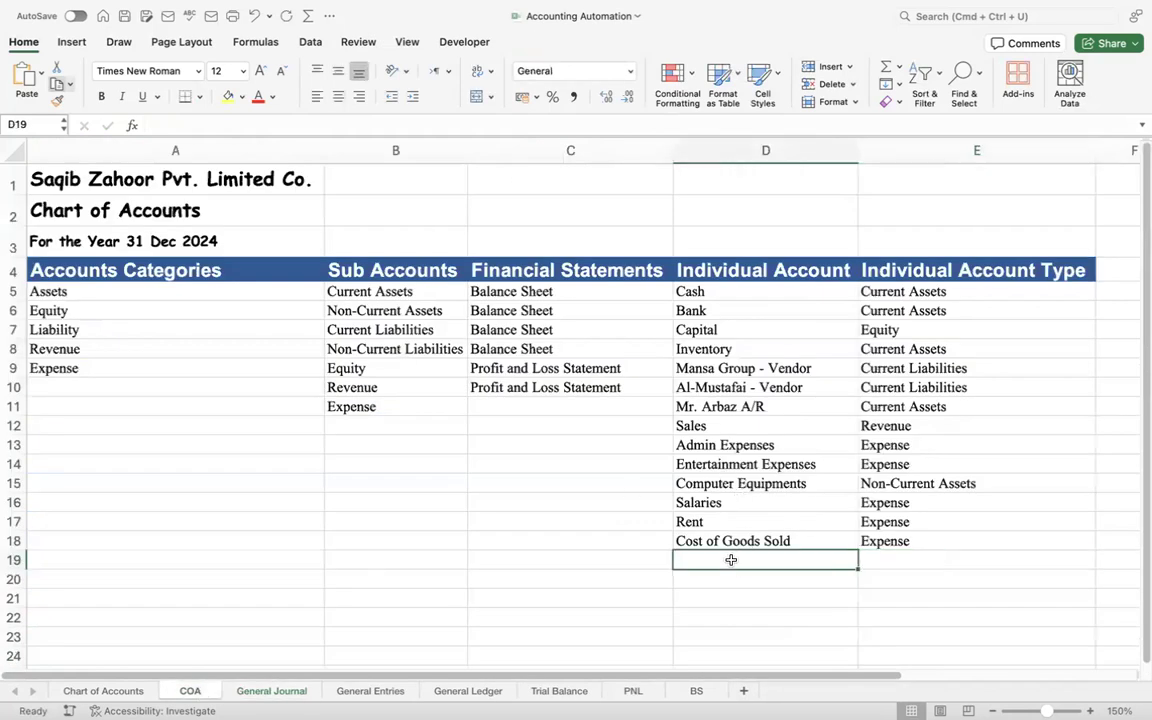
text(Loan)
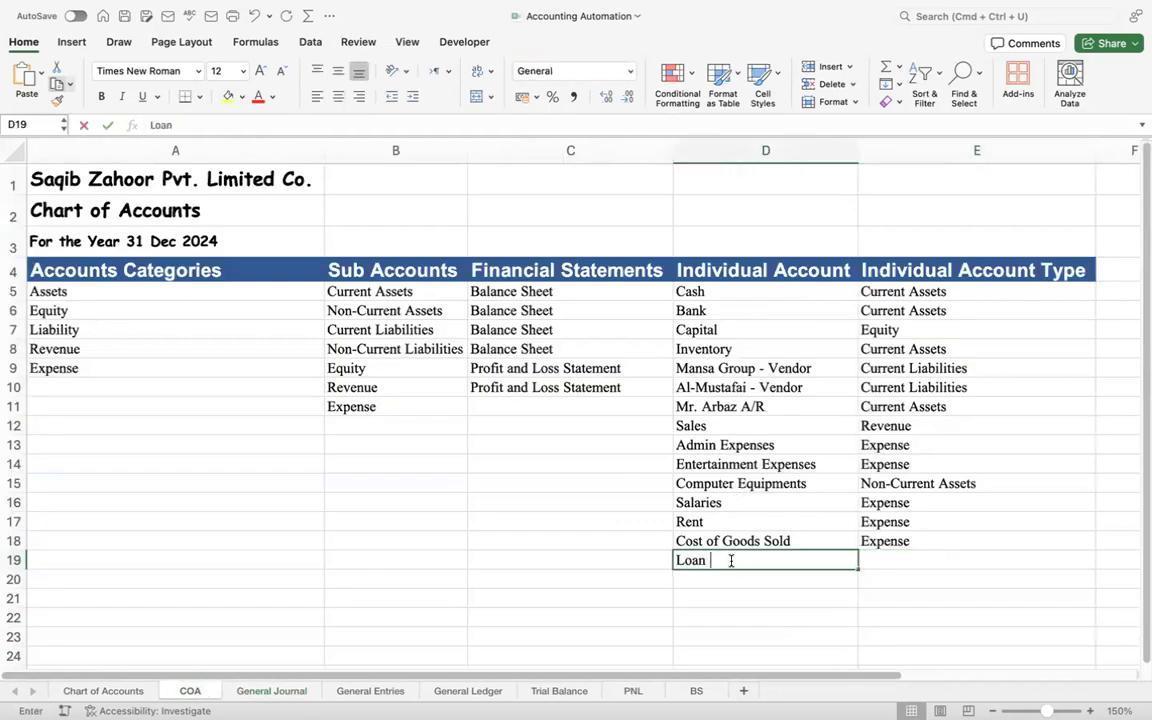
text( - Mee)
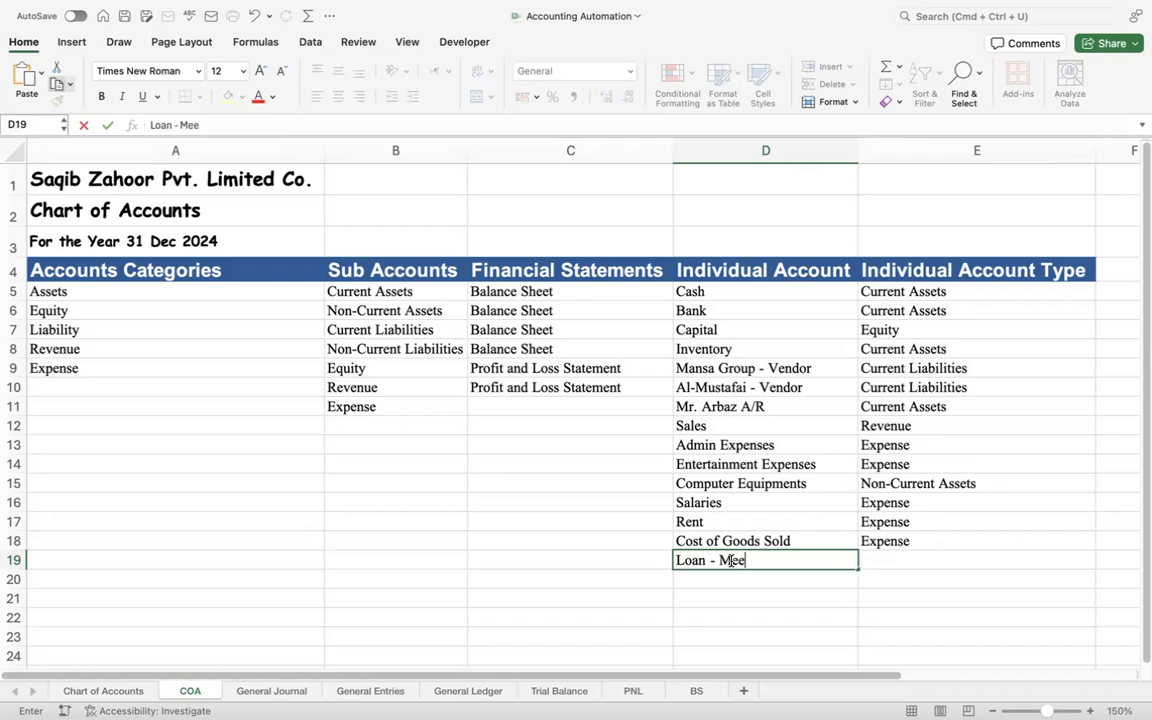
text(zan Bank)
key(Tab)
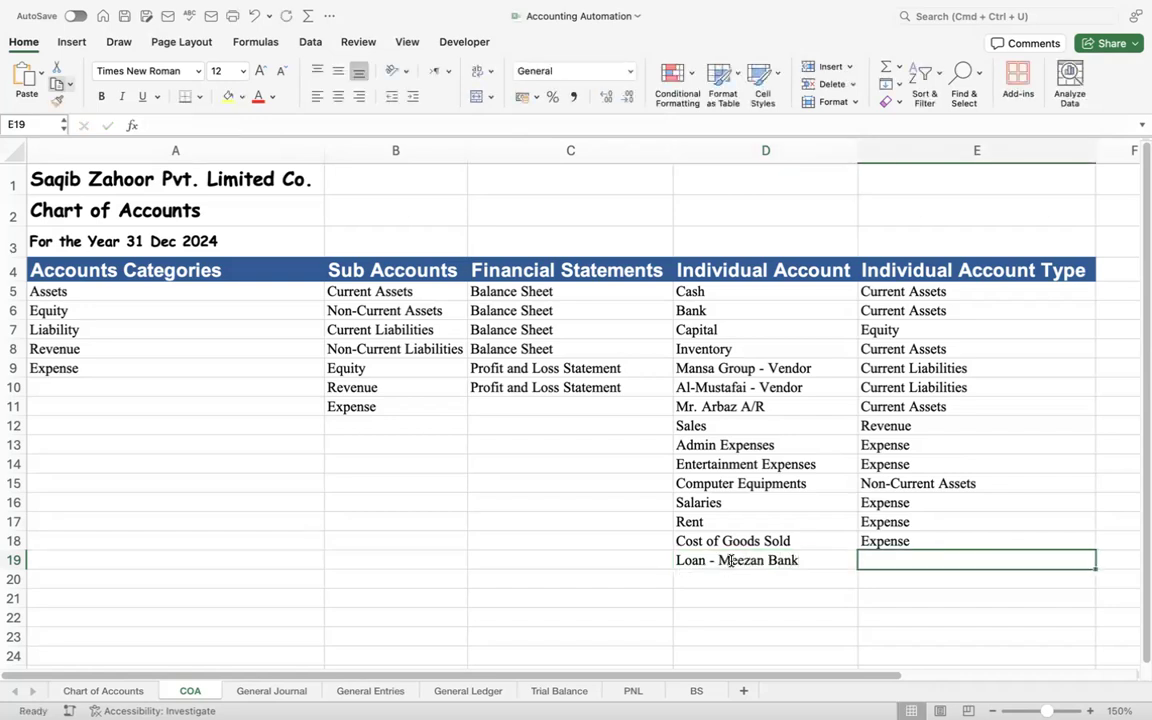
- Copy Non-Current Liabilities from the Sub Accounts column into the account type of Loan - Meezan Bank
click(406, 347)
key(super+c)
click(883, 557)
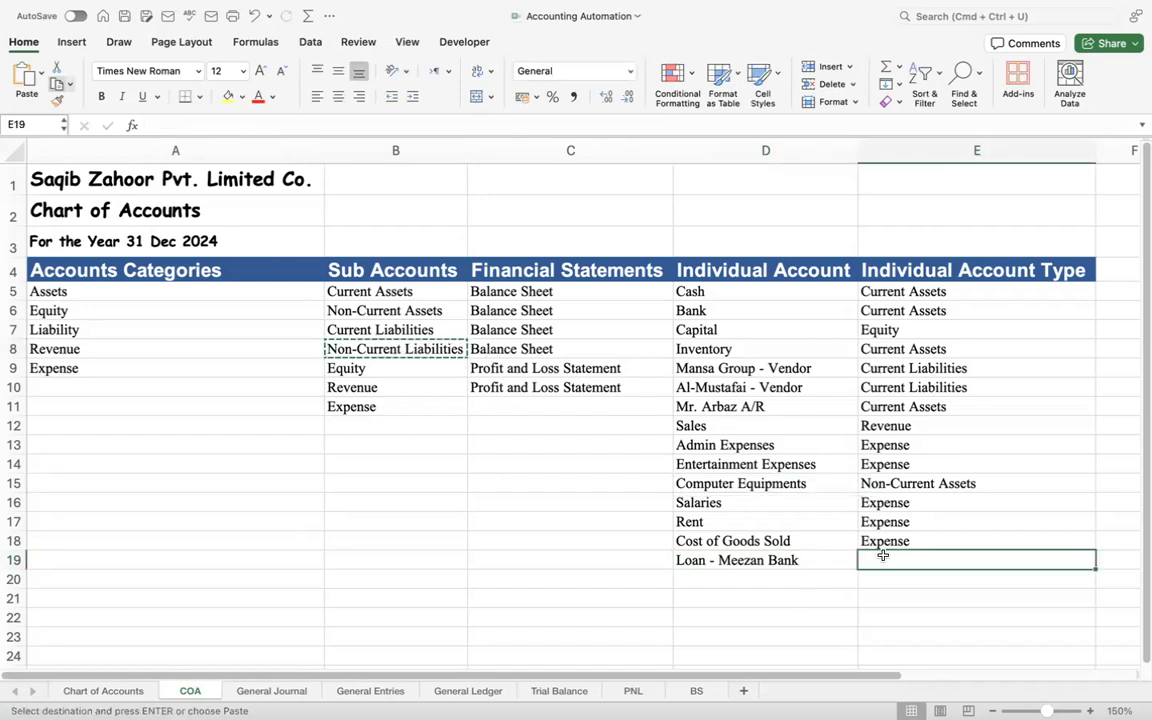
key(super+v)
key(Escape)
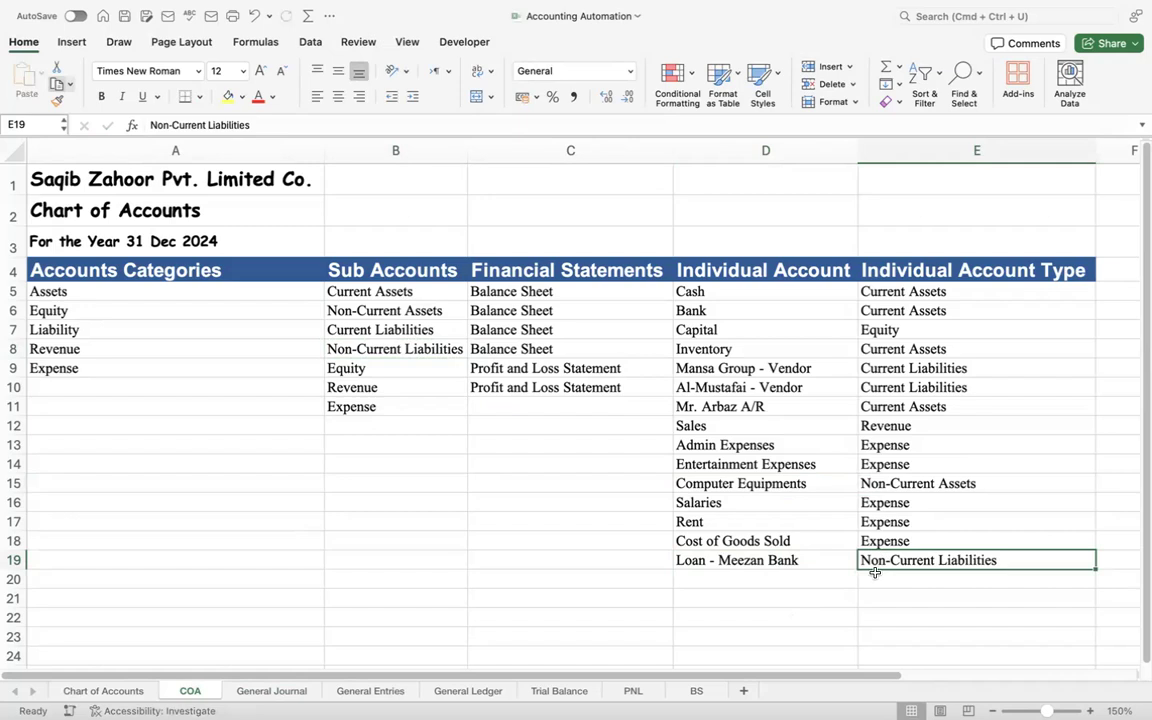
click(735, 579)
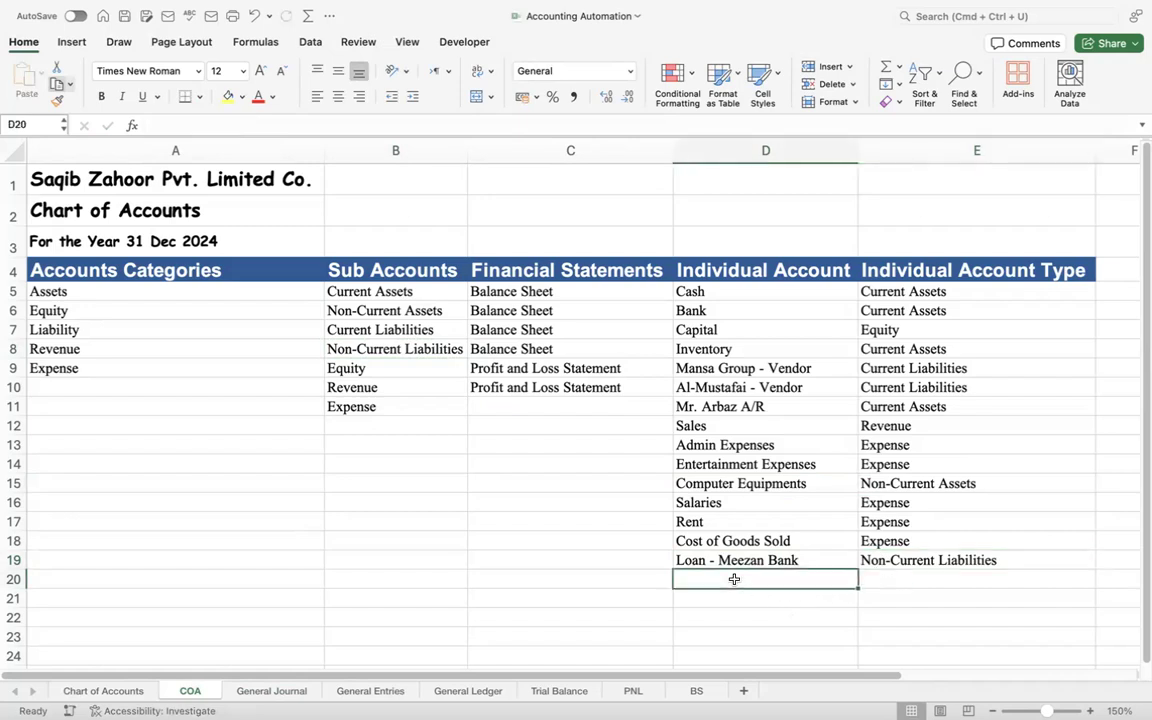
- Return to the General Journal and set the account of row 30 to Loan - Meezan Bank
click(271, 692)
click(280, 650)
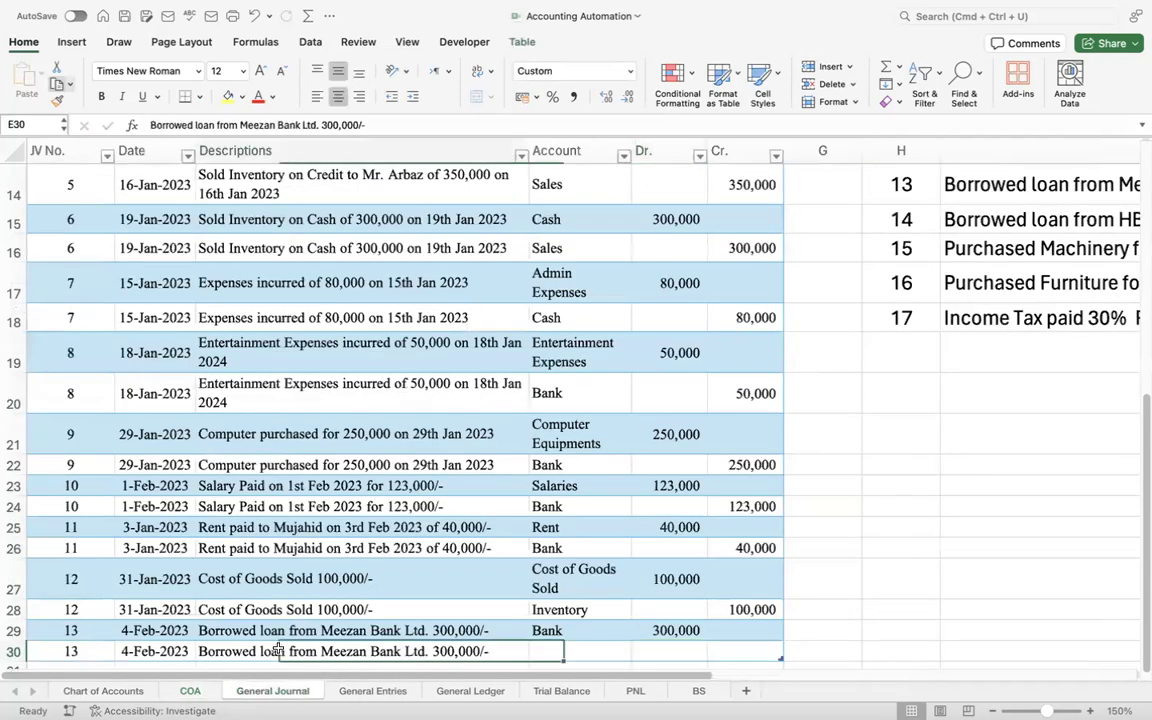
key(Down)
key(Down)
key(Up)
key(Up)
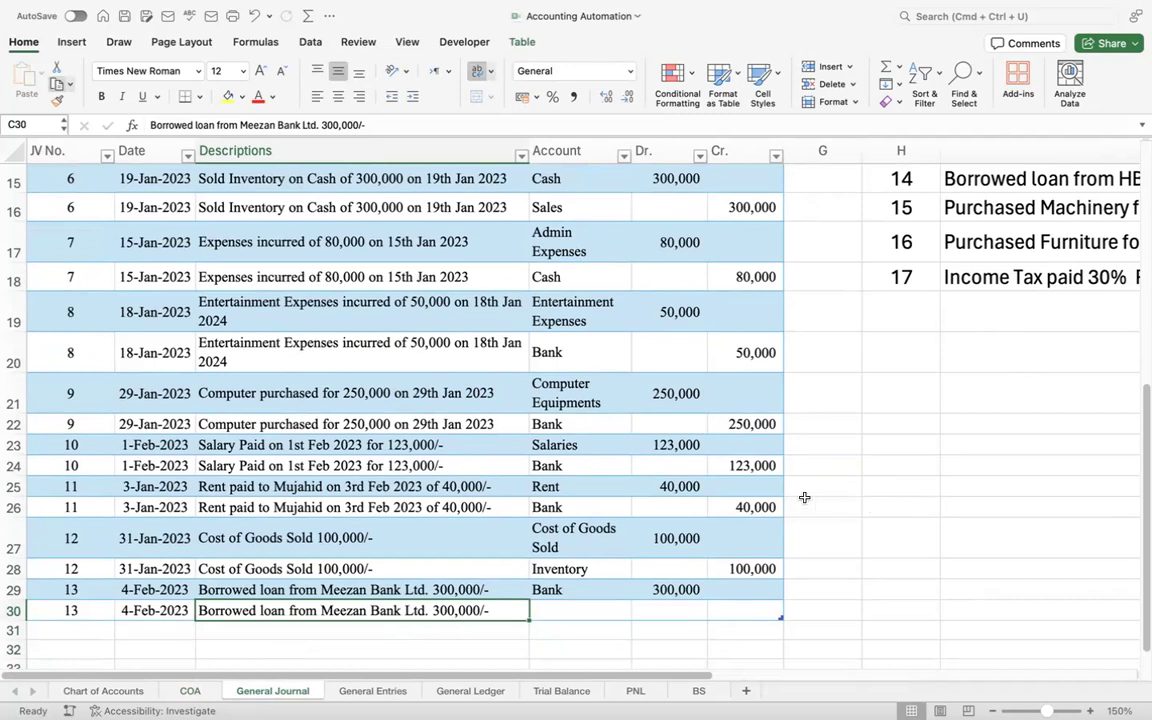
key(super+a)
click(577, 617)
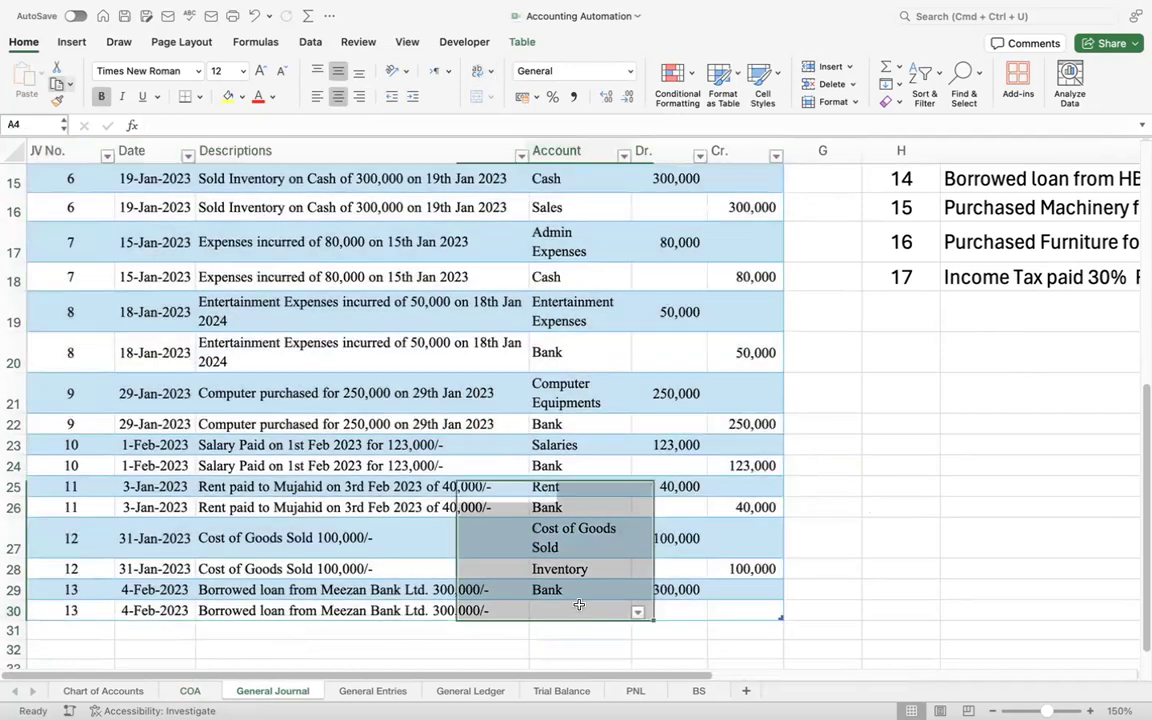
click(591, 647)
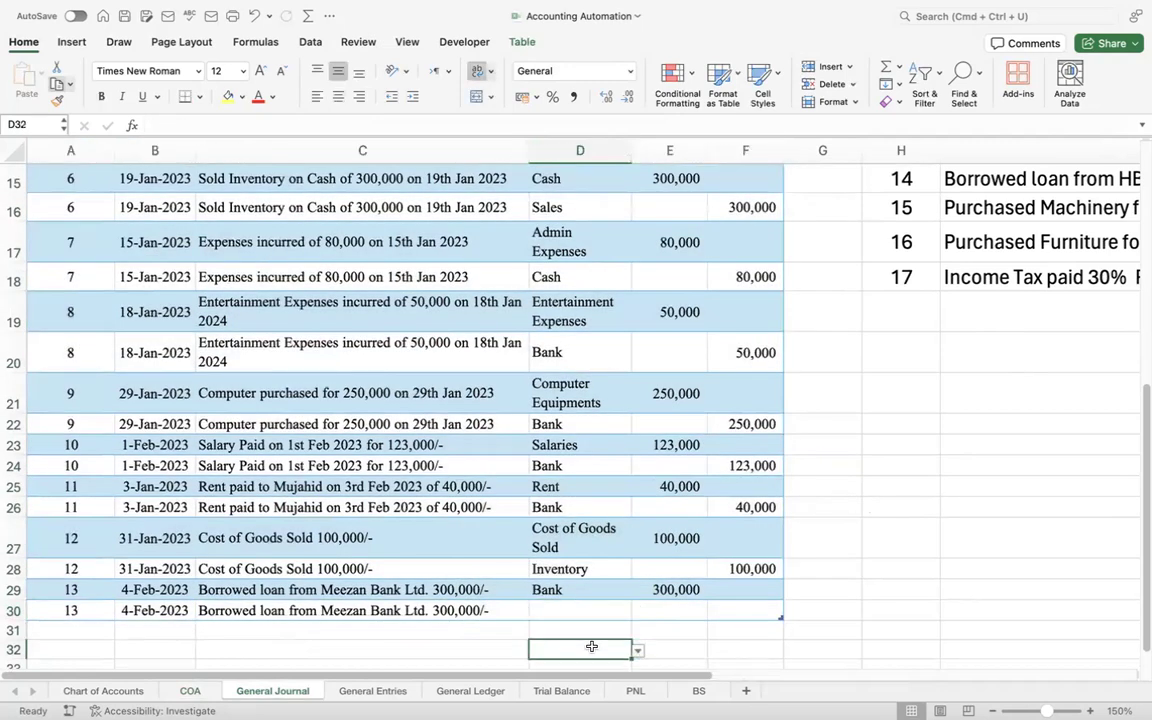
key(Up)
key(Up)
text(mee)
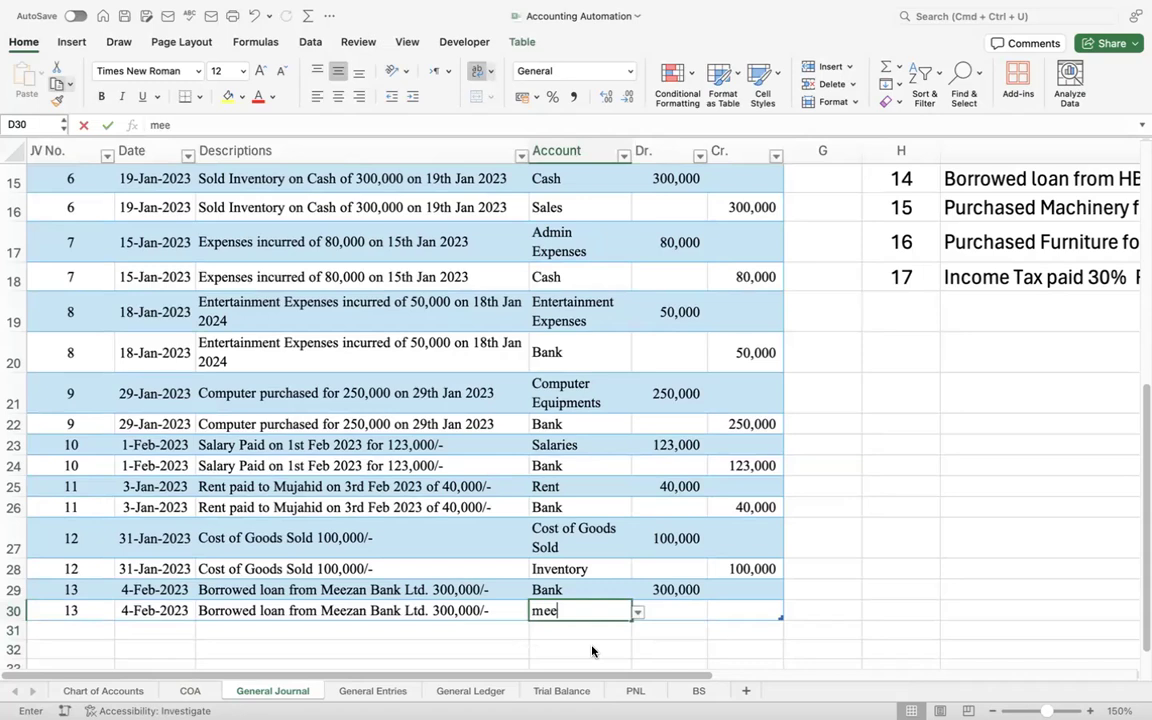
key(Tab)
- Enter a credit of 300,000 for Loan - Meezan Bank in row 30
key(Tab)
text(300000)
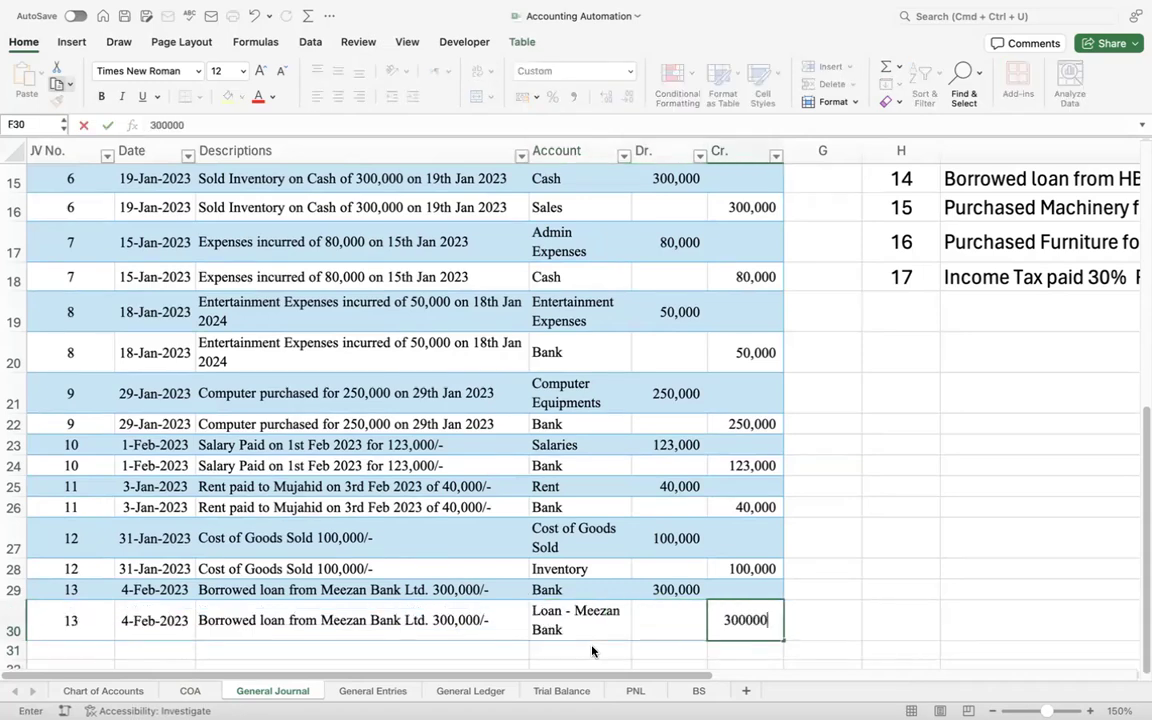
key(Return)
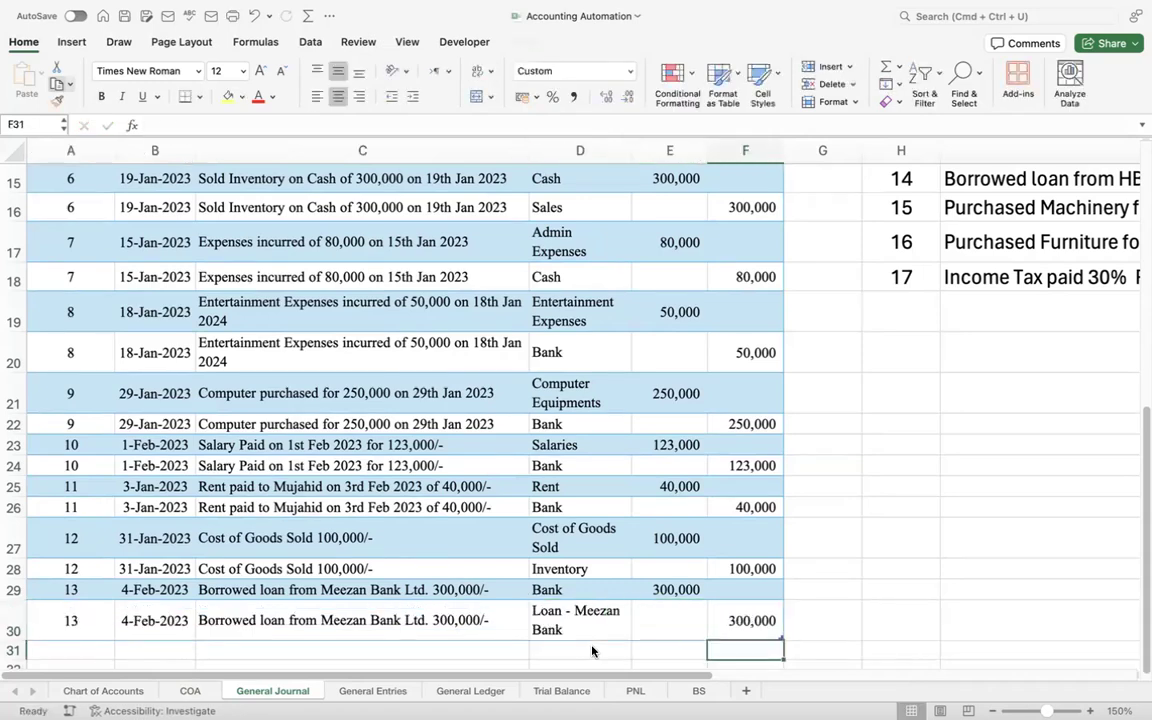
- Copy the transaction 14 text, Borrowed loan from HBL Bank Ltd. 400,000/-, into the description of General Journal row 31
click(1000, 180)
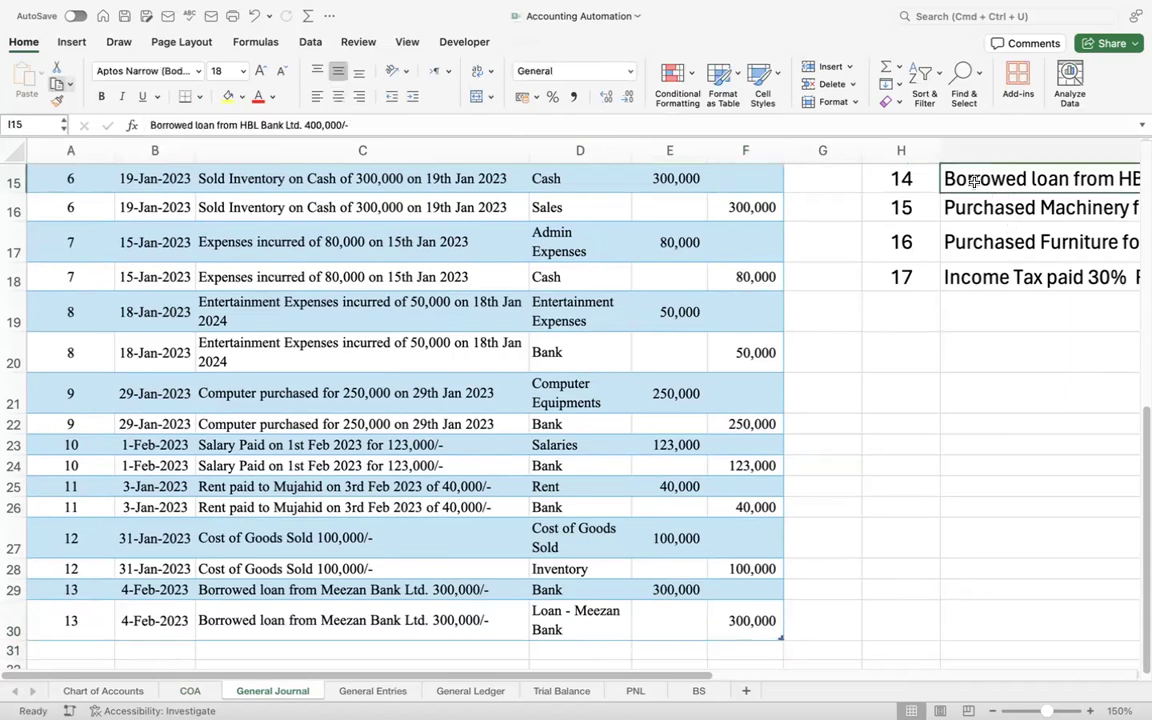
drag(406, 124, 15, 118)
key(super+c)
click(146, 581)
key(super+Left)
key(super+Left)
key(Right)
key(Right)
key(Right)
key(Down)
key(Down)
key(Down)
key(Left)
key(Up)
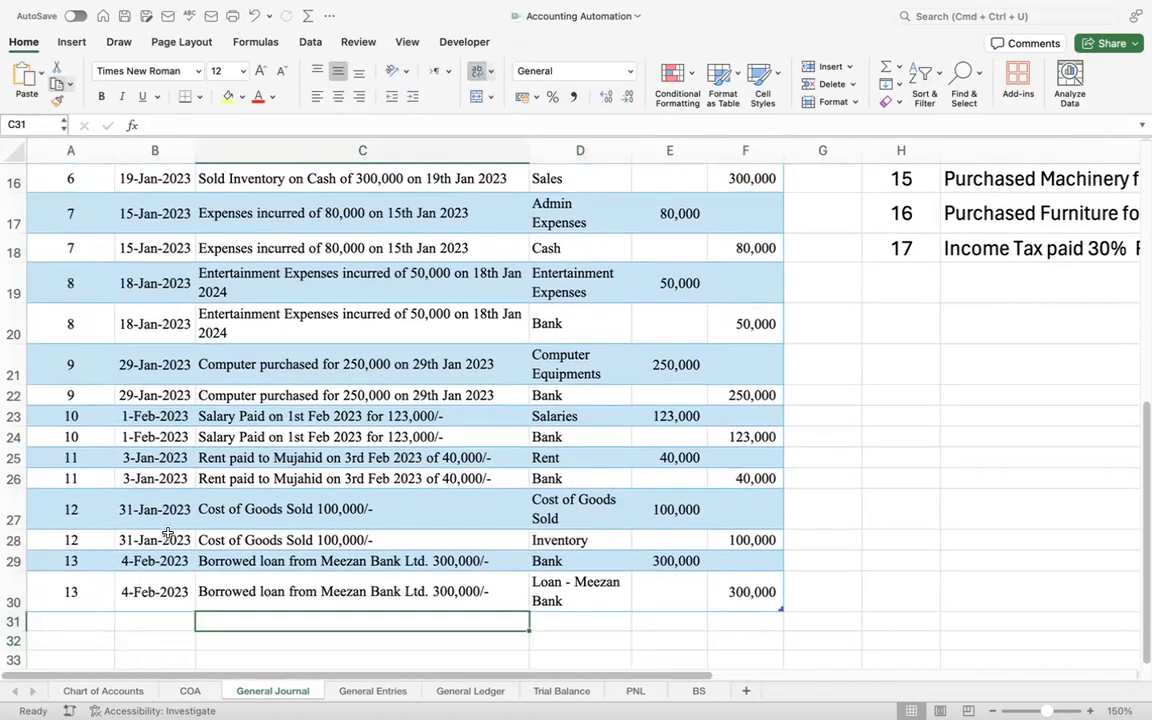
double_click(231, 621)
key(super+v)
key(Return)
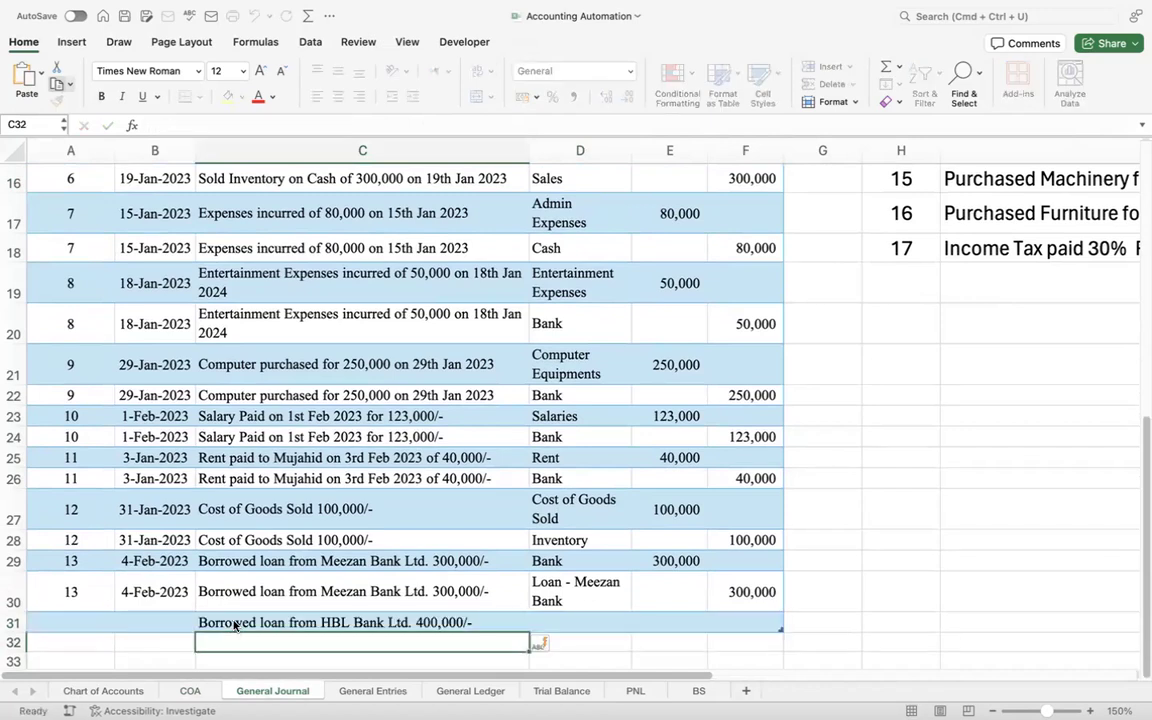
- Give rows 31 and 32 the JV number 14 and the date 4-Feb-2023
key(Up)
key(Left)
key(Left)
text(14)
key(Return)
key(ctrl+d)
key(Up)
key(Right)
key(ctrl+d)
key(Down)
key(ctrl+d)
key(Up)
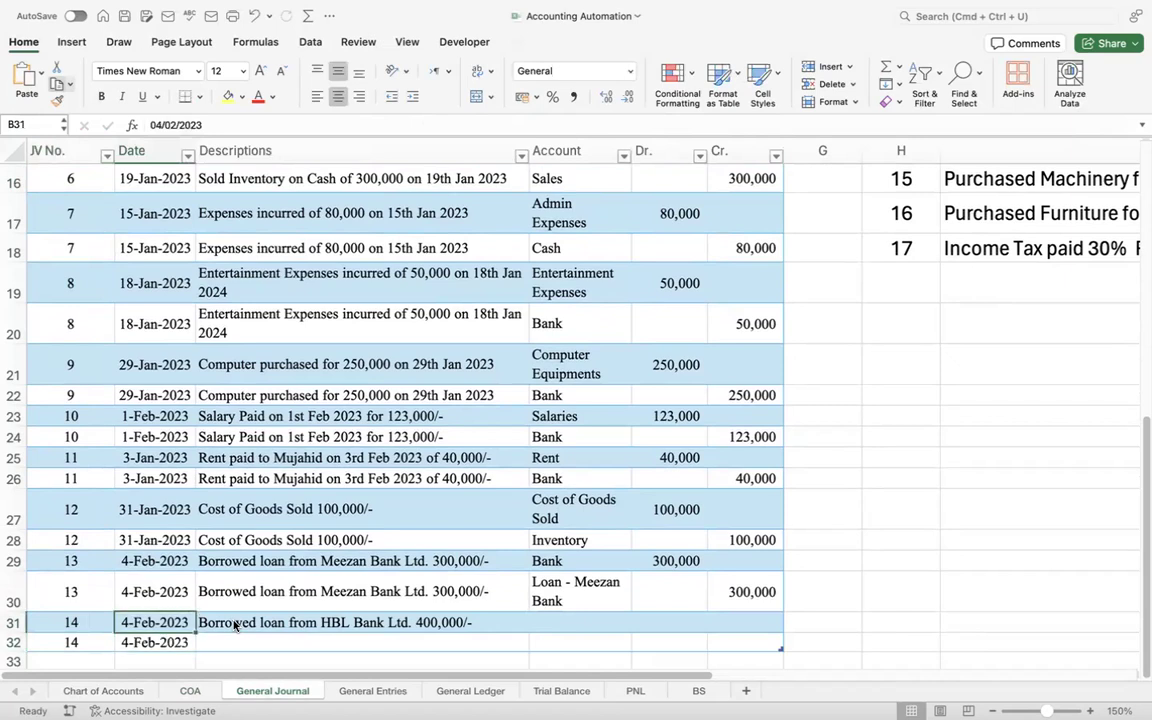
- Repeat the HBL loan description in row 32 and set the account of row 31 to Bank
key(Right)
key(Down)
key(ctrl+d)
key(Up)
key(Right)
text(Bank)
key(Tab)
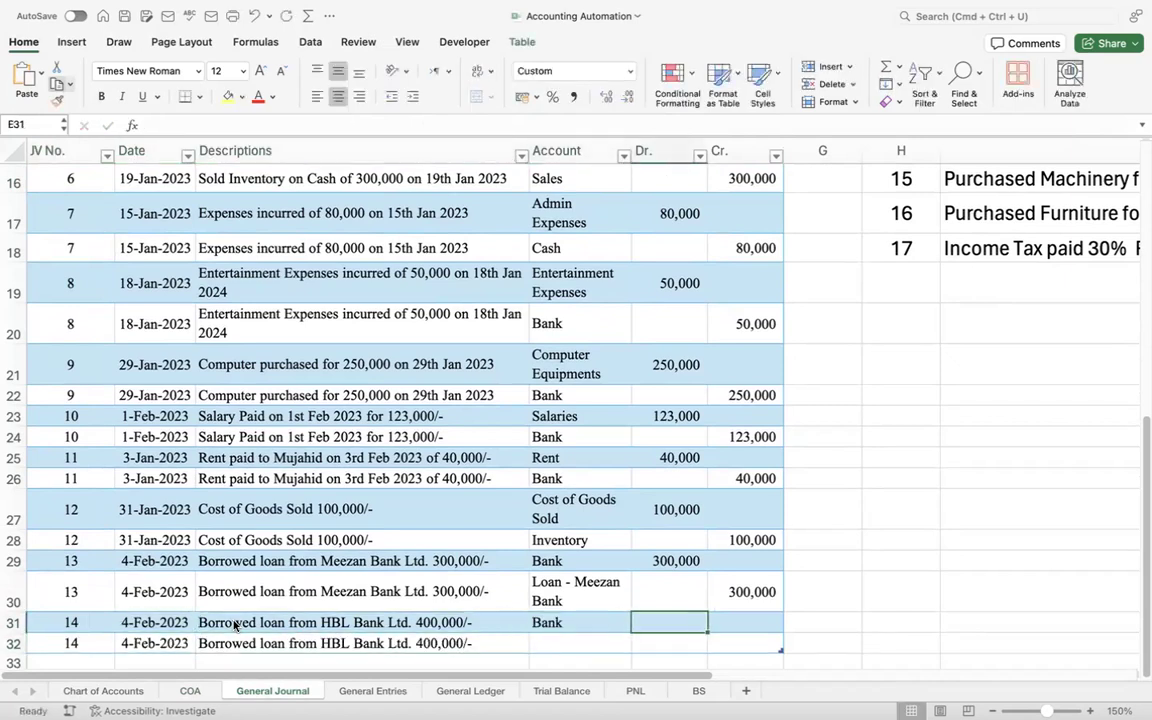
- Enter a debit of 400,000 in row 31 and a credit of 400,000 in row 32
text(400000)
key(Return)
key(Right)
key(Right)
text(400,000)
key(Return)
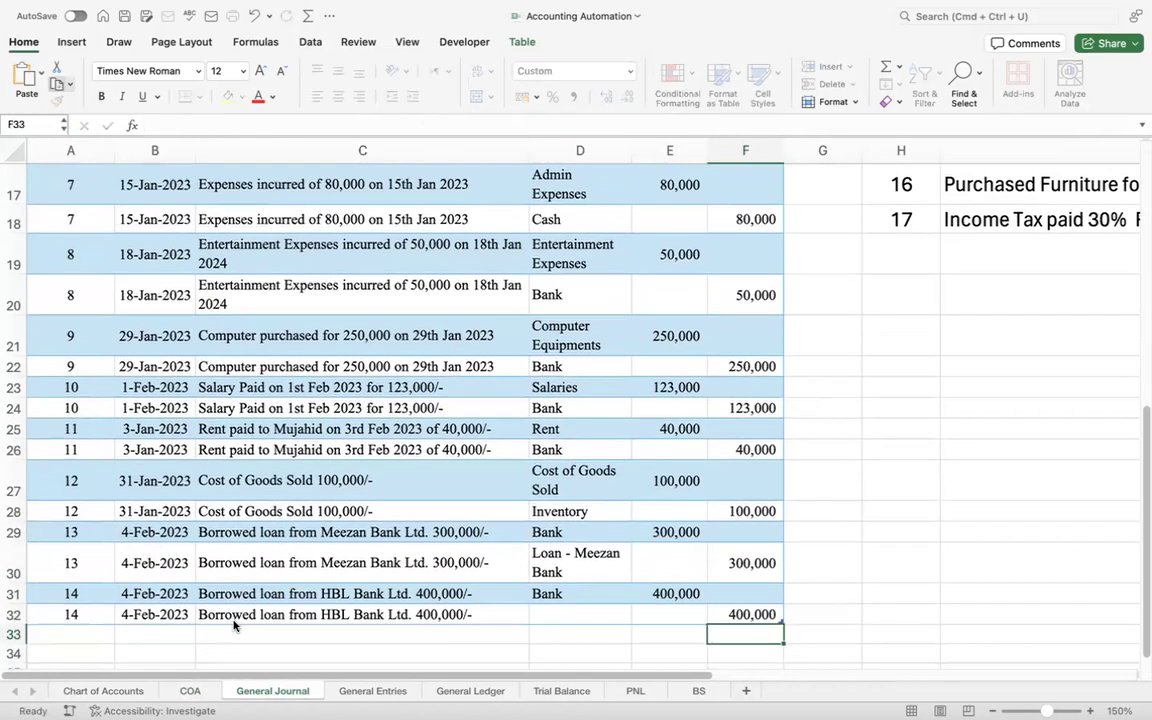
- Add an individual account named Loan - HBL Bank in row 20 of the COA sheet, based on the Meezan Bank loan entry
click(190, 691)
key(ctrl+d)
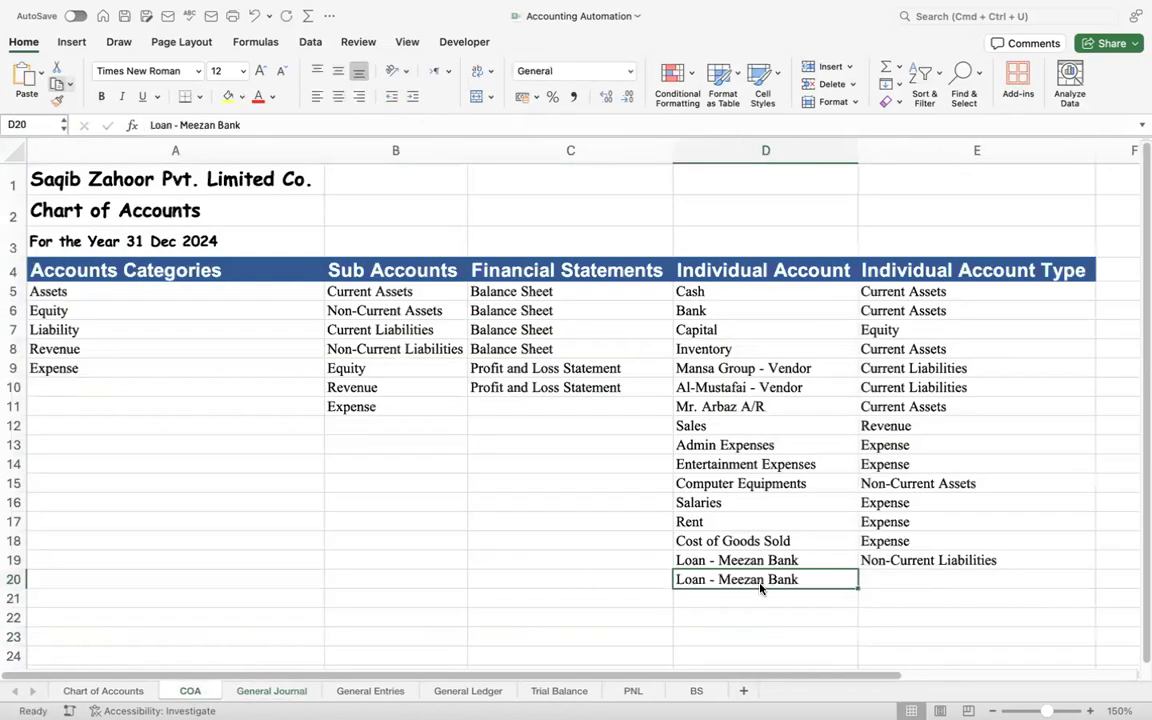
double_click(751, 579)
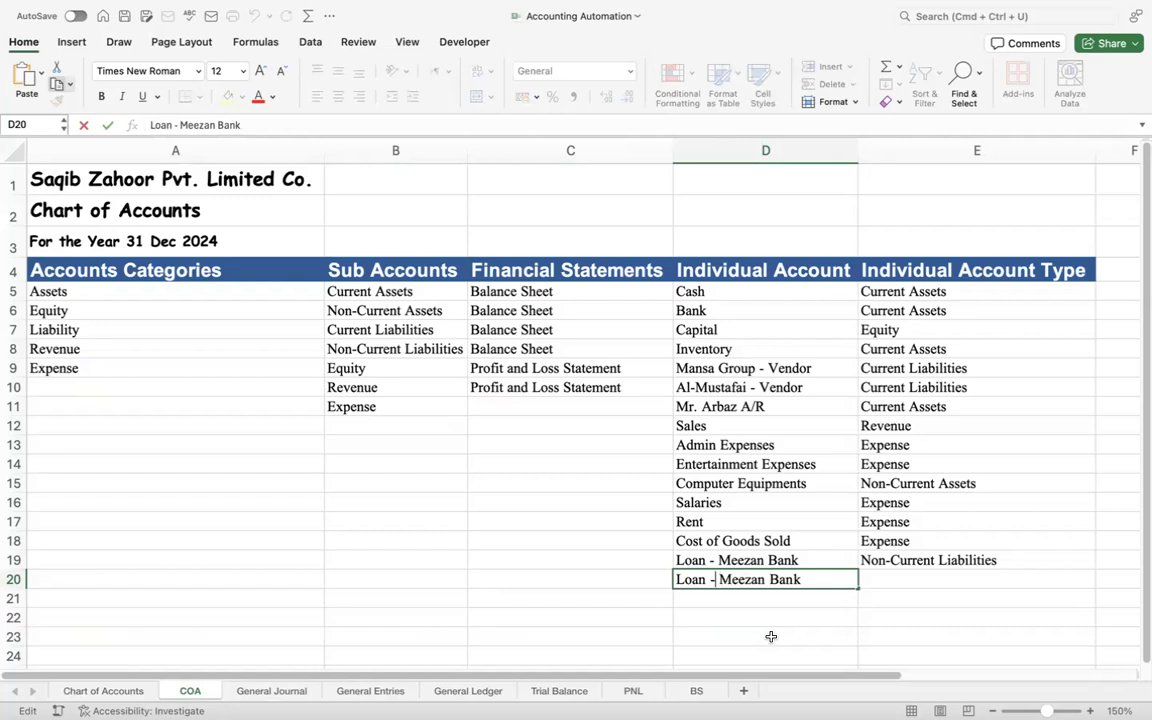
key(shift+Right)
key(shift+Right)
key(shift+Right)
key(shift+Right)
key(shift+Right)
text(HBL)
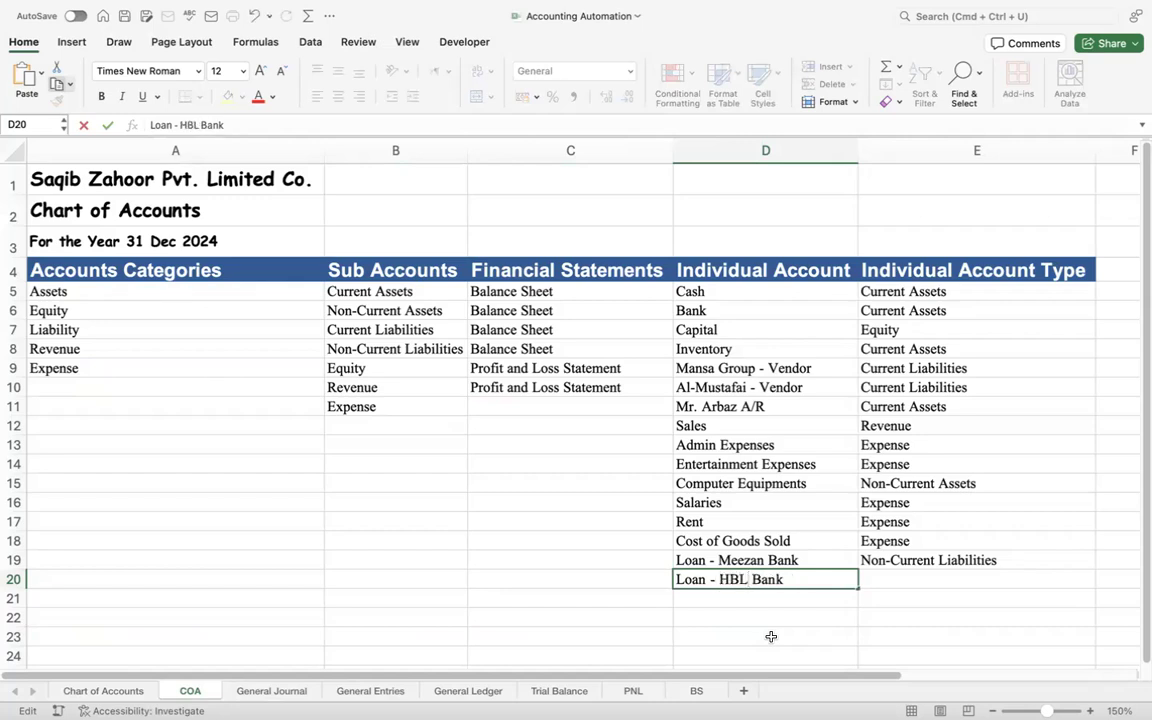
key(Return)
- Fill the account type Non-Current Liabilities down to Loan - HBL Bank
key(Right)
key(Up)
key(ctrl+d)
key(Down)
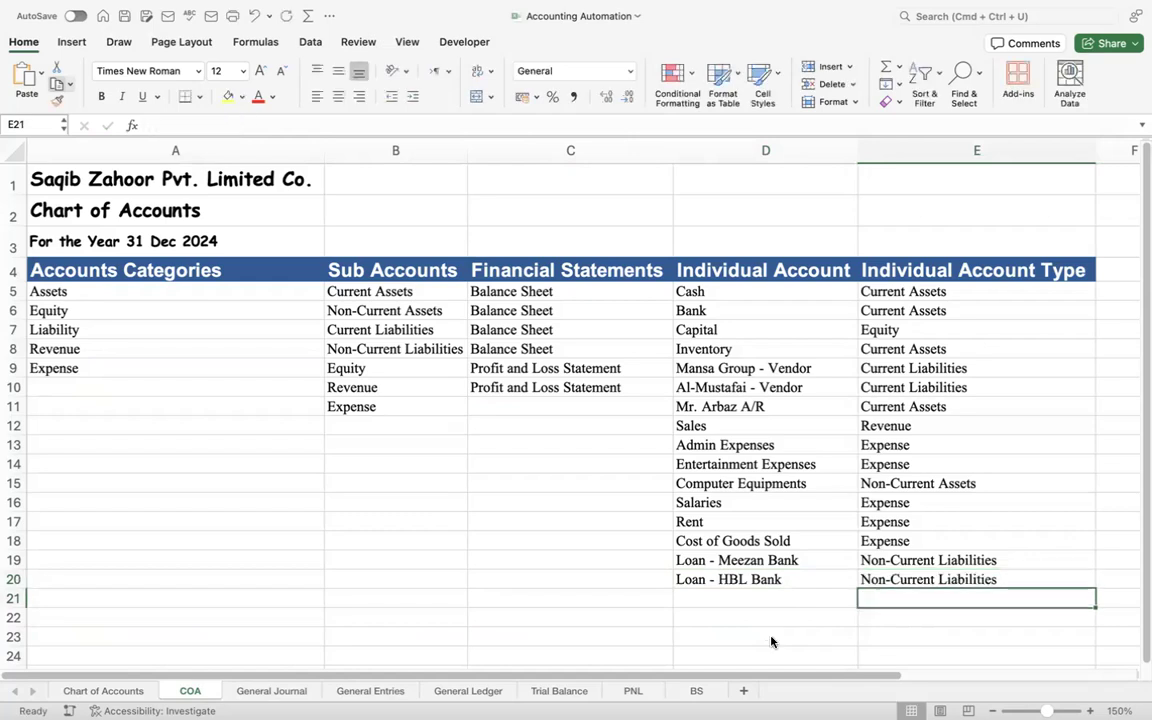
- Return to the General Journal and set the account of row 32 to Loan - HBL Bank
click(275, 691)
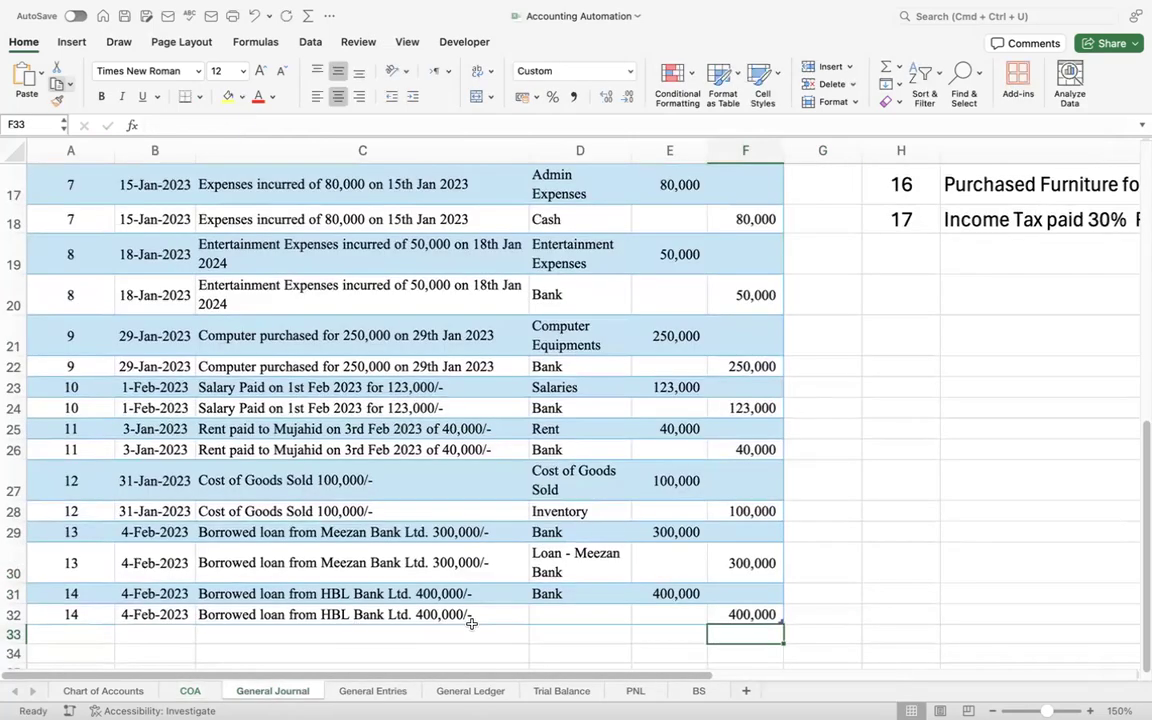
click(556, 615)
text(hbl)
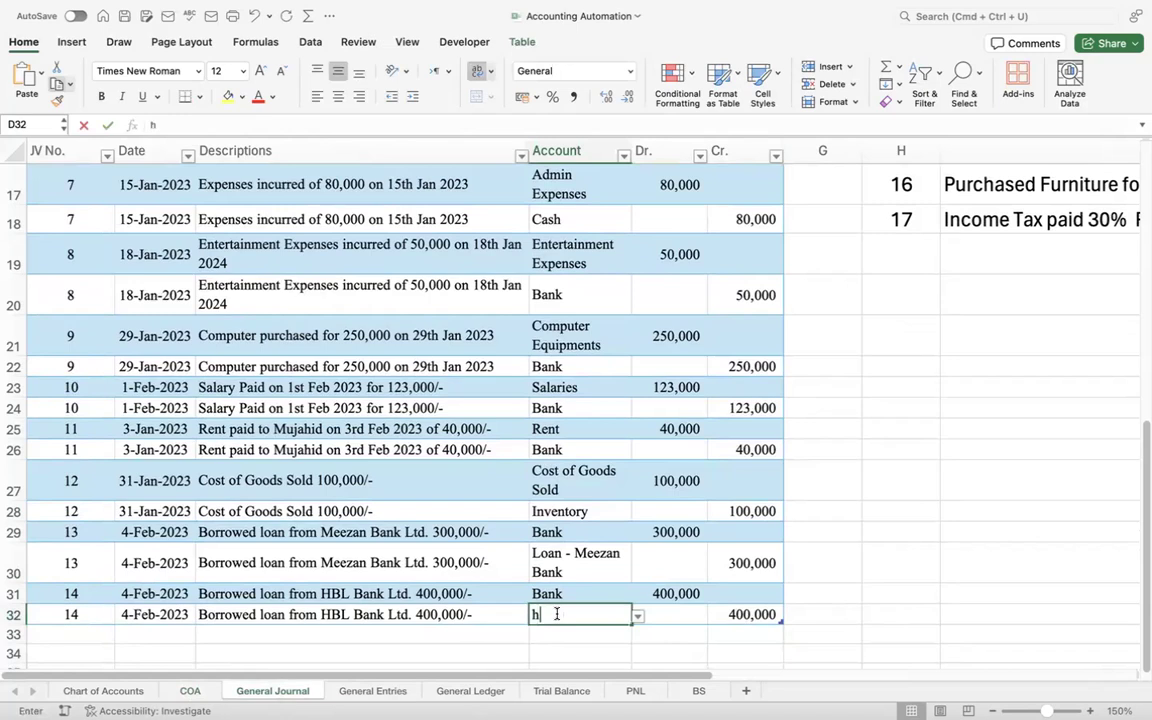
key(Tab)
- Start the next journal entry by giving rows 33 and 34 the JV number 15
key(Left)
key(Left)
key(Left)
key(Left)
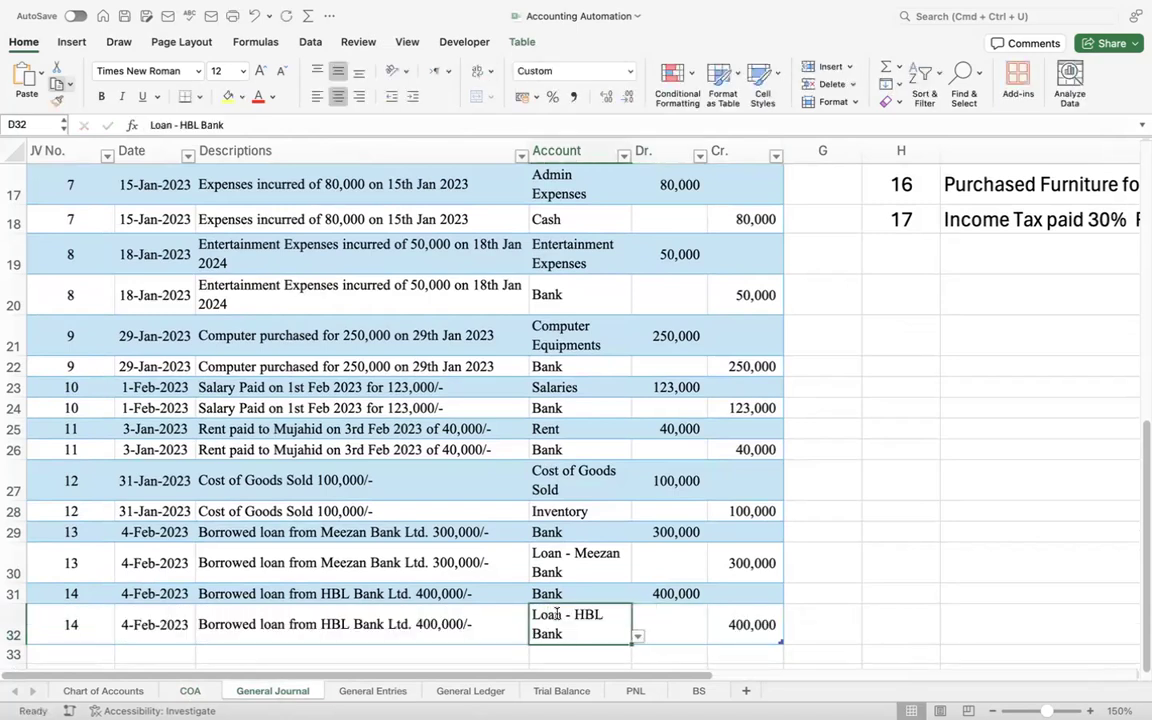
key(Down)
text(15)
key(Return)
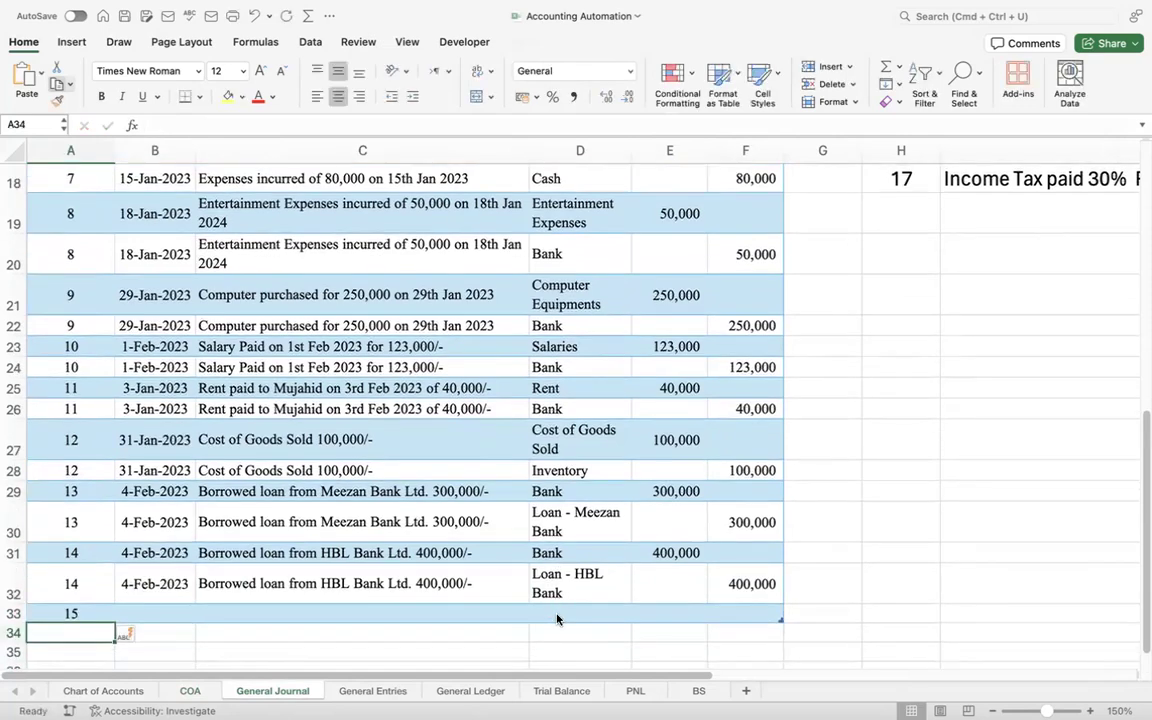
key(ctrl+d)
key(Up)
key(Right)
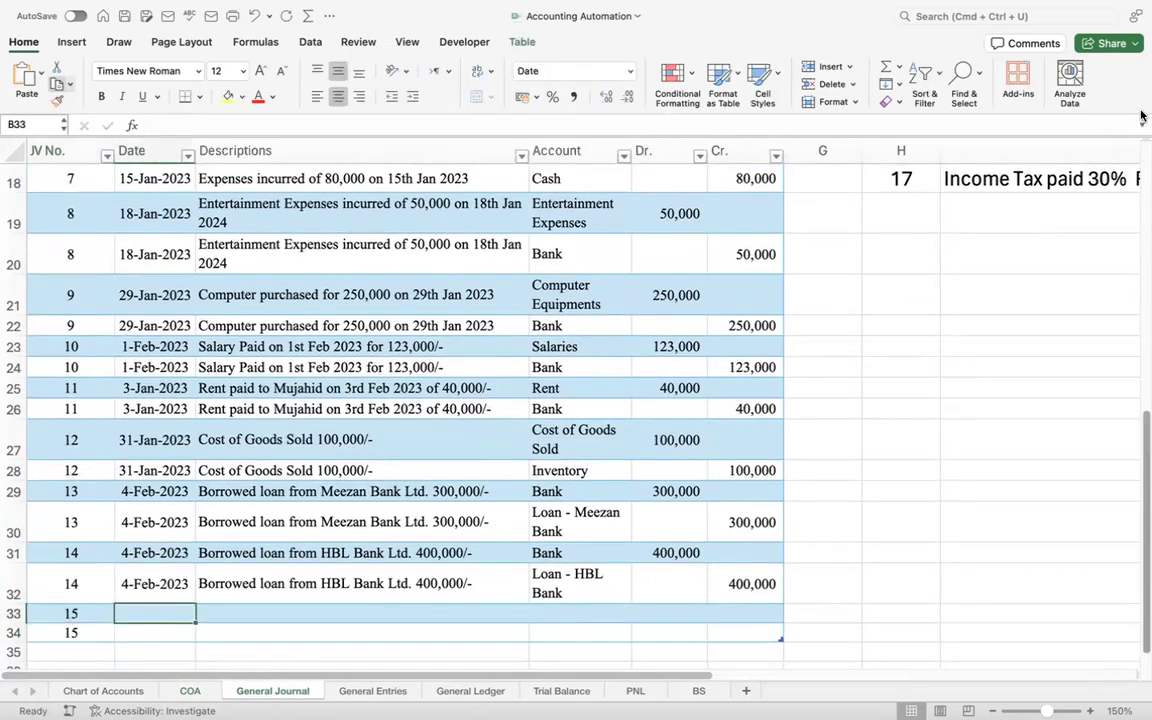
- Copy the transaction 15 text, Purchased Machinery for Rs. 120,000/-, into the description of row 33
click(1019, 258)
key(Up)
key(Up)
key(Up)
key(Up)
key(Down)
key(Up)
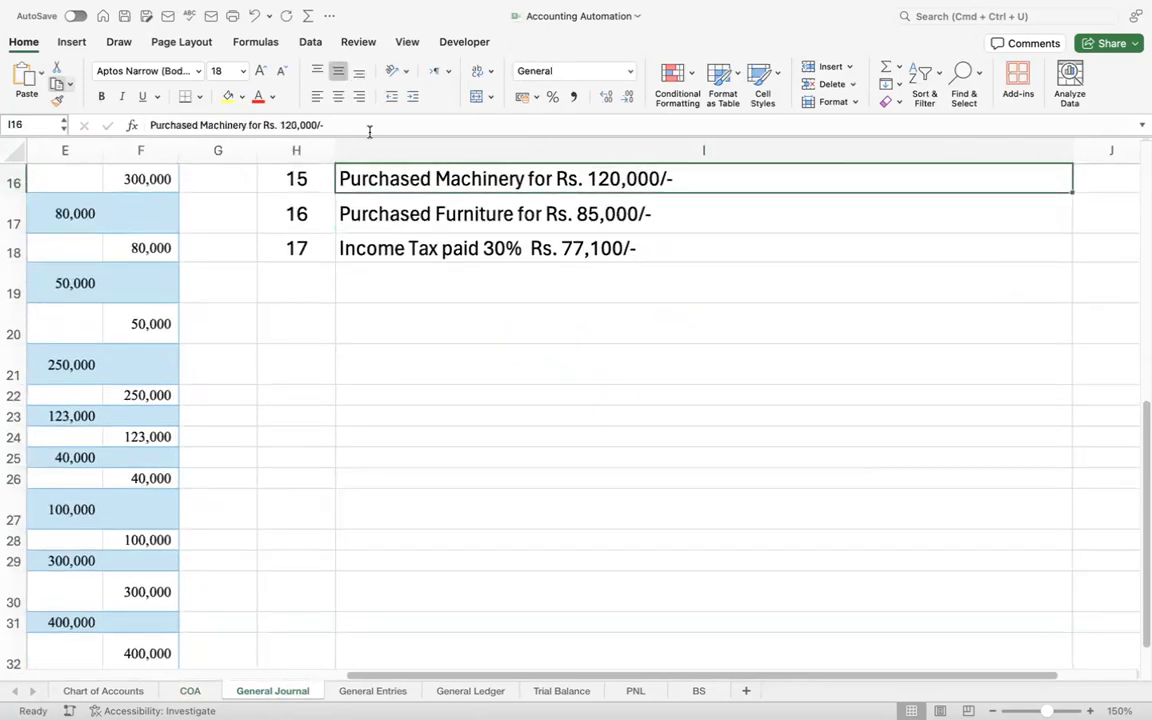
drag(324, 124, 68, 88)
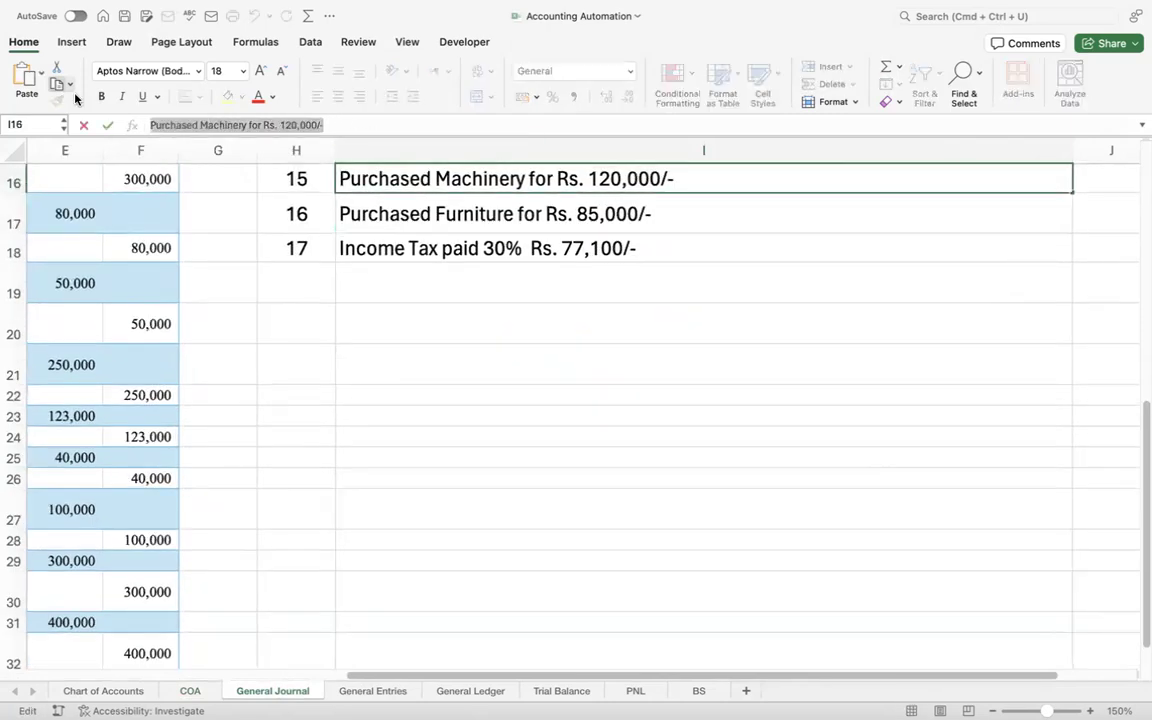
click(234, 476)
key(Left)
key(Left)
key(Left)
key(Left)
key(Left)
key(Left)
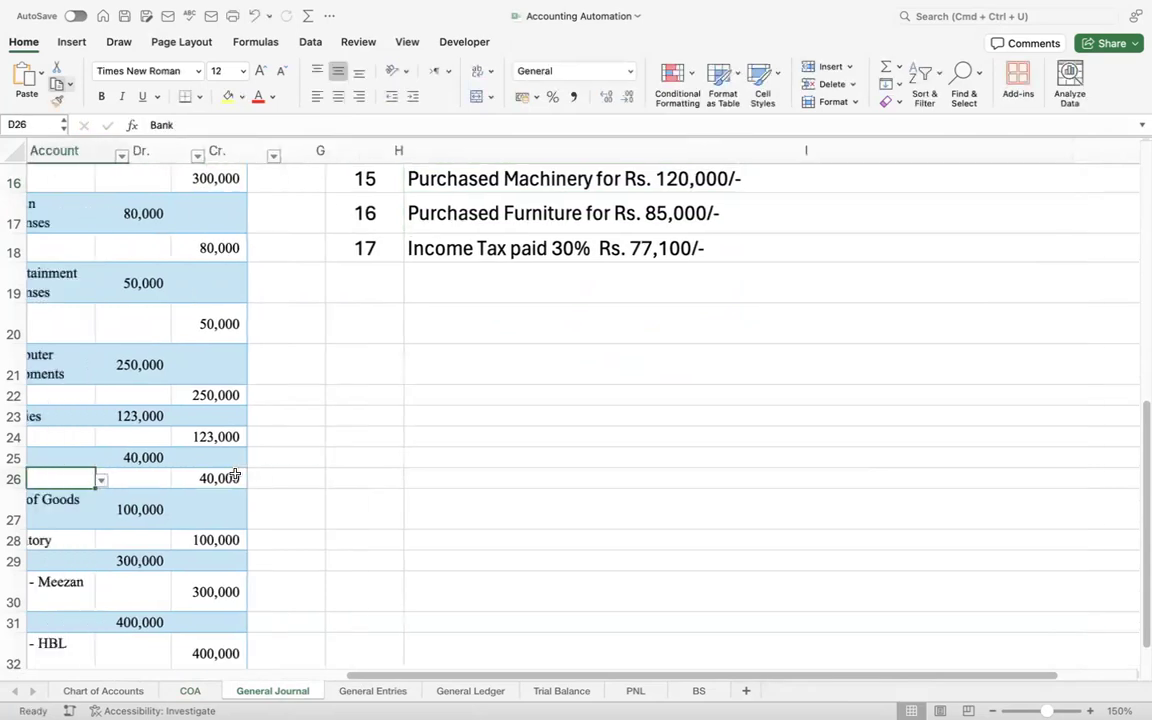
key(Right)
key(Down)
key(Down)
key(Down)
key(Down)
key(Down)
key(Down)
key(Down)
key(Right)
text(Purchased Machinery for Rs. 120,000/-)
key(Return)
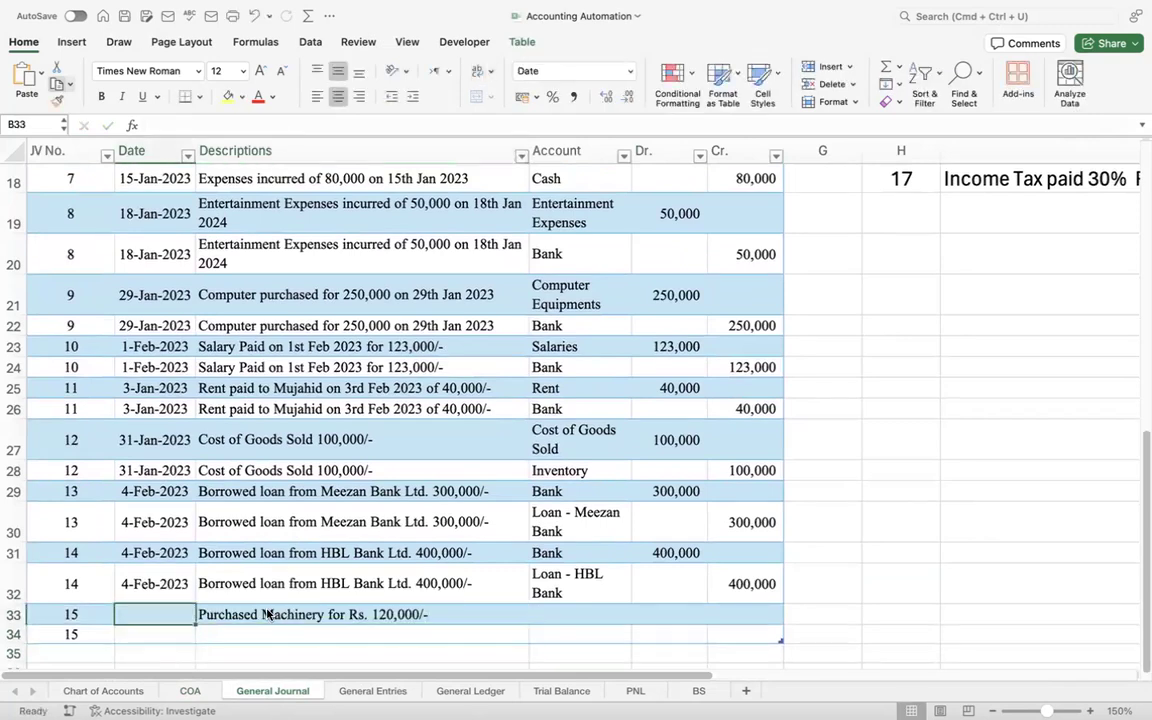
- Date rows 33 and 34 as 5-Feb-2023 and repeat the machinery description in row 34
text(5/2/23)
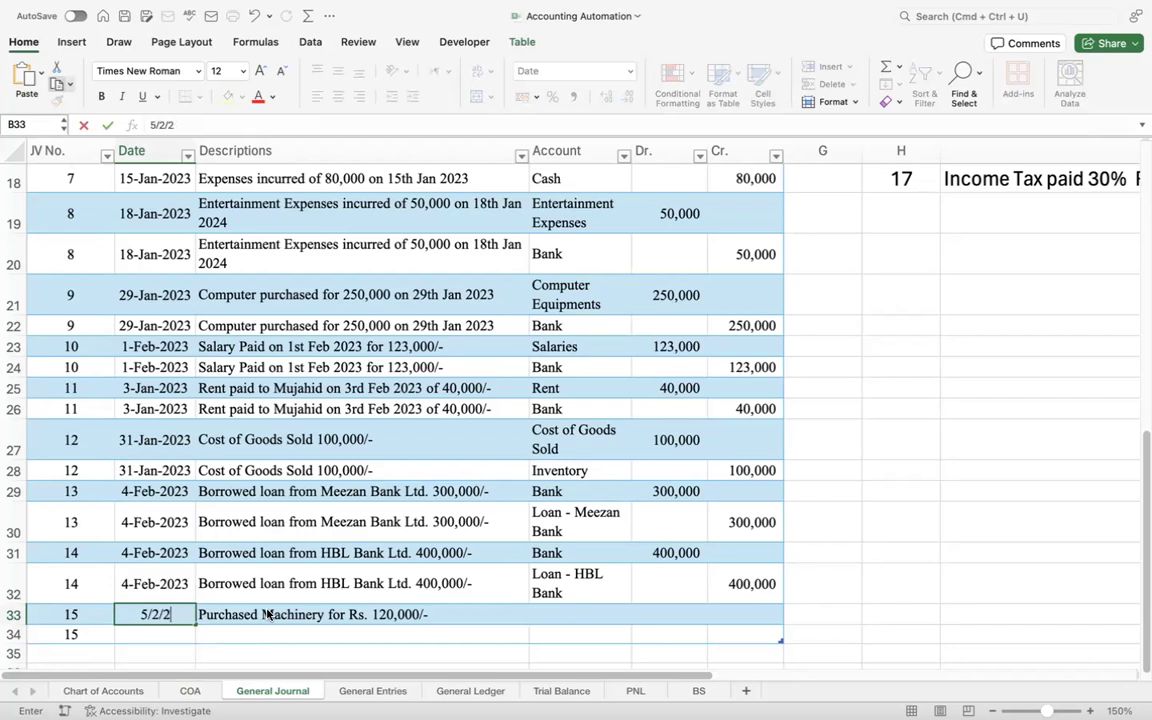
key(Return)
key(ctrl+d)
key(Up)
key(Right)
key(Down)
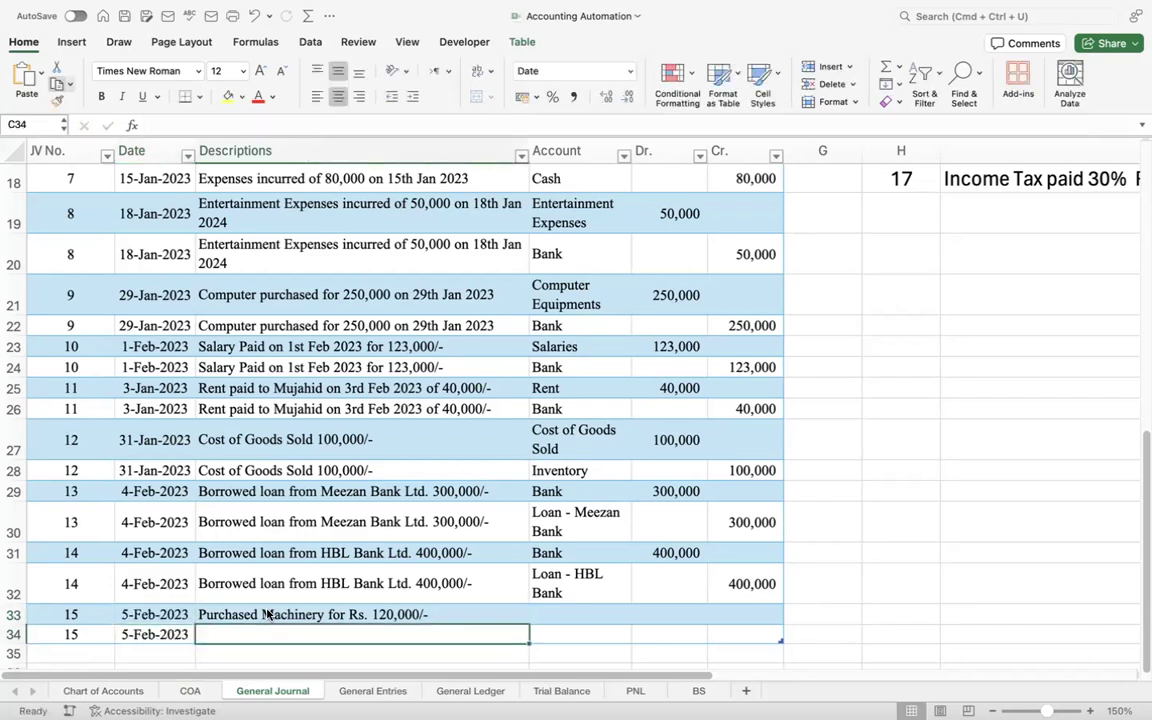
key(ctrl+d)
key(Up)
key(Right)
- Add an individual account named Machinery in row 21 of the COA sheet
click(190, 691)
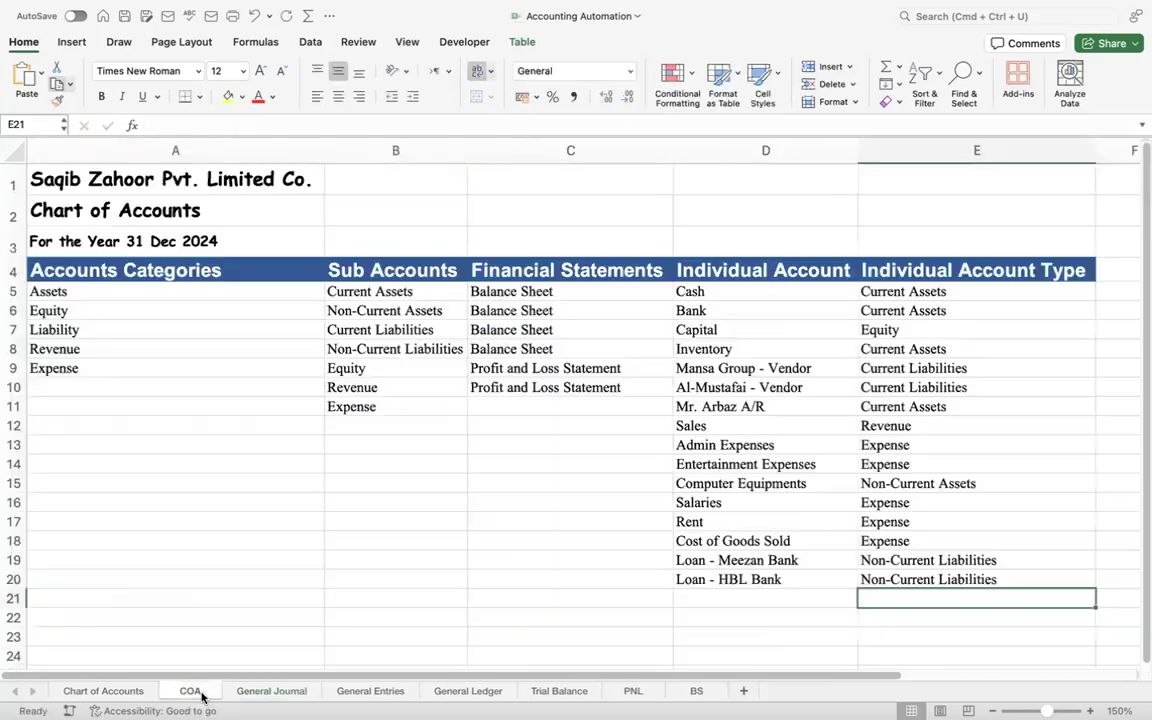
click(758, 602)
text(Machinery)
key(Return)
key(Up)
- Copy the Non-Current Assets type from Computer Equipments into the account type of Machinery
key(Right)
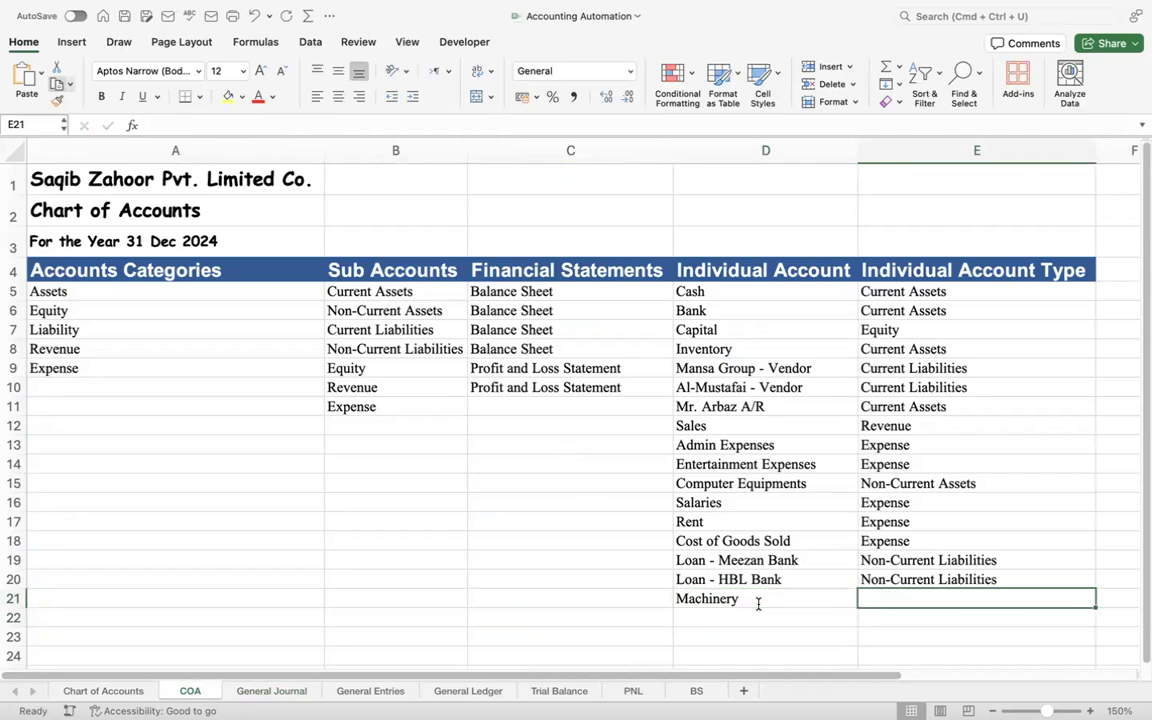
click(866, 486)
key(super+c)
key(Down)
key(Down)
key(Down)
key(Down)
key(Down)
key(Down)
key(Return)
key(Left)
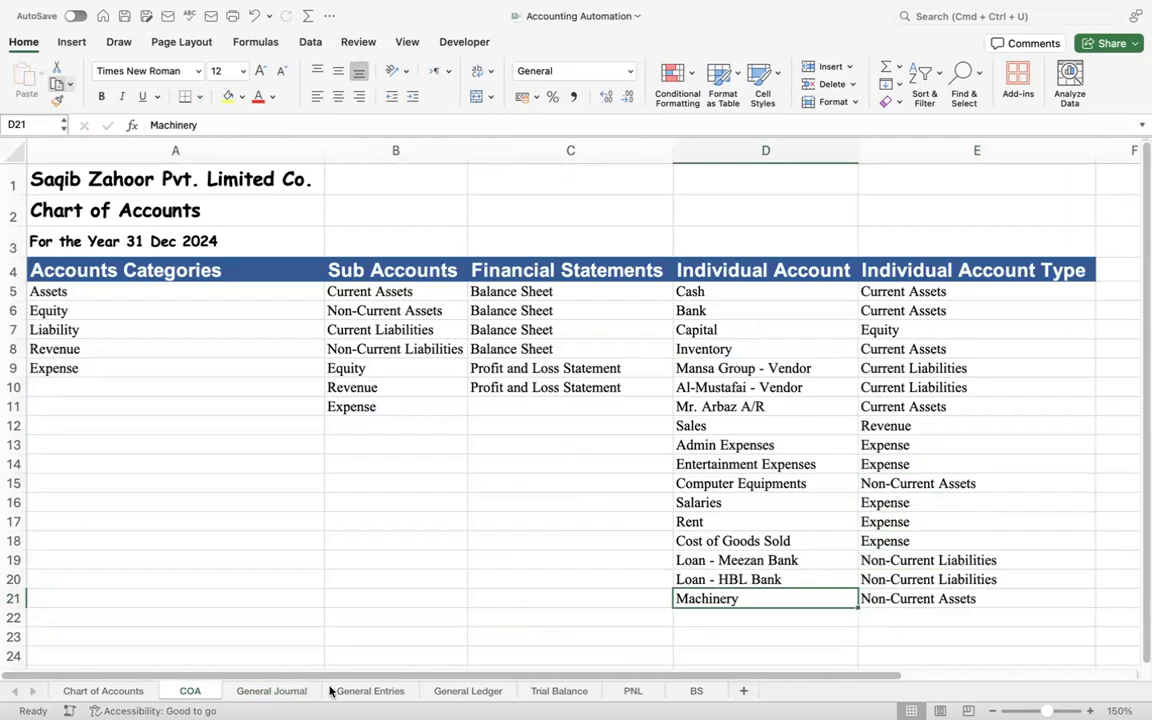
- Return to the General Journal and set the accounts of row 33 to Machinery and row 34 to Bank
click(272, 690)
text(Machinery)
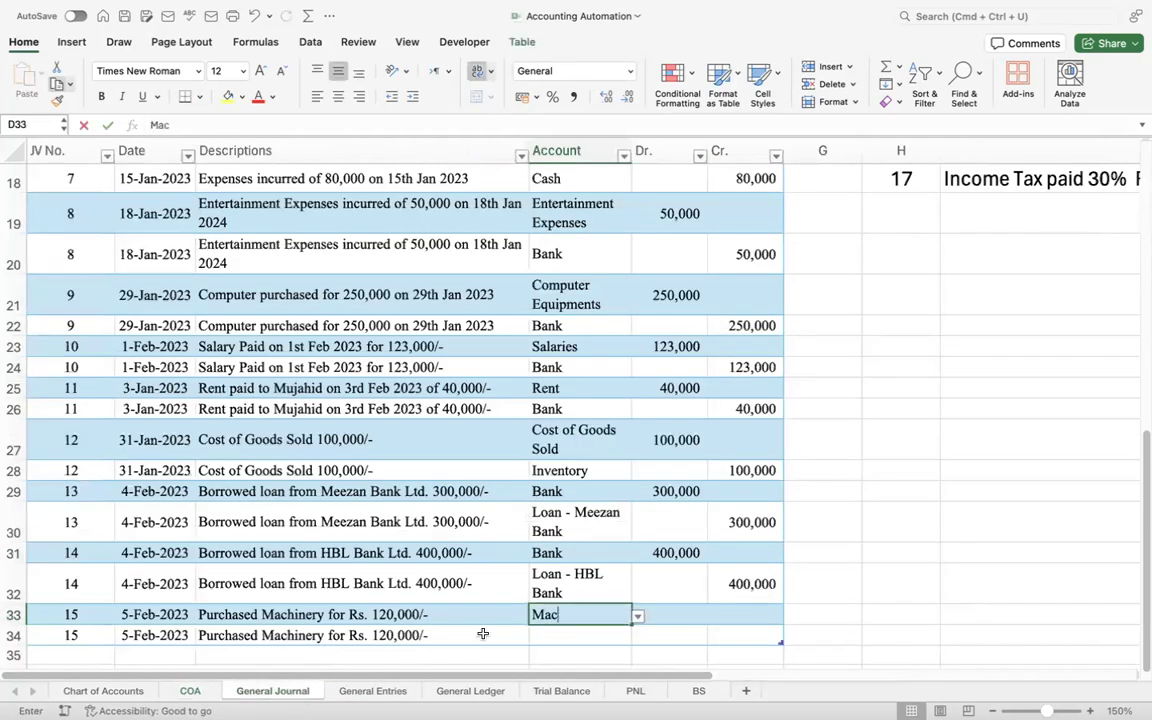
key(Tab)
key(Return)
text(Bank)
key(Tab)
- Enter a debit of 120,000 for Machinery in row 33 and a credit of 120,000 for Bank in row 34
key(Up)
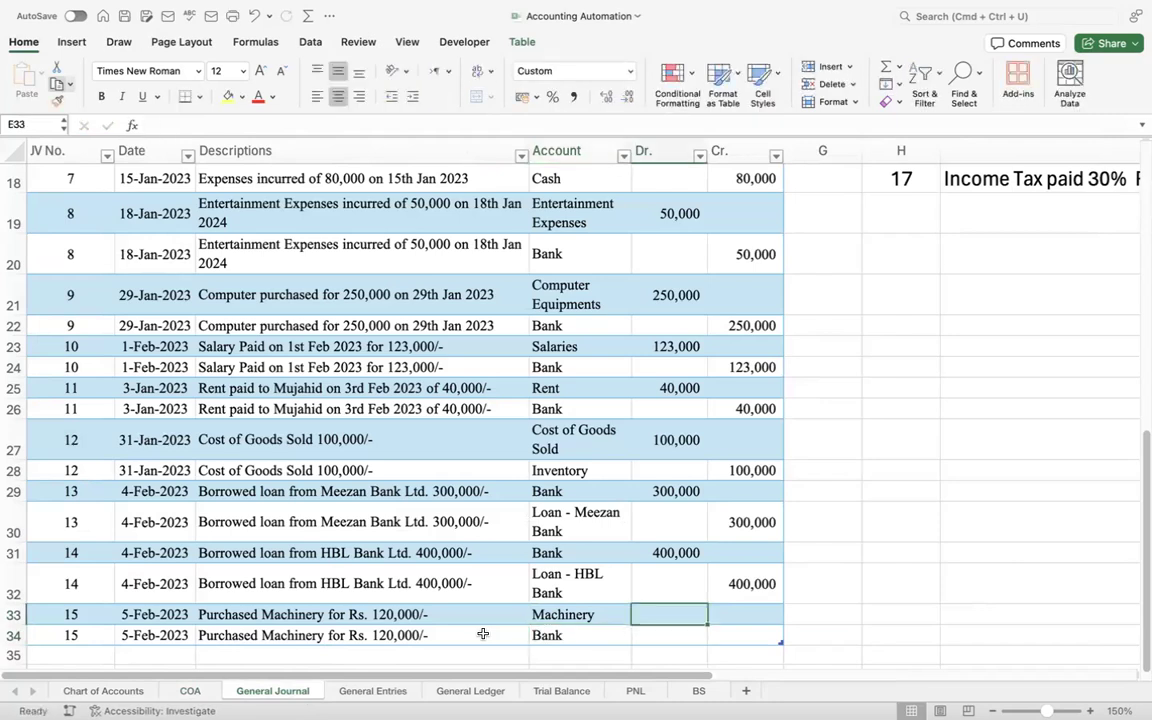
text(1200000)
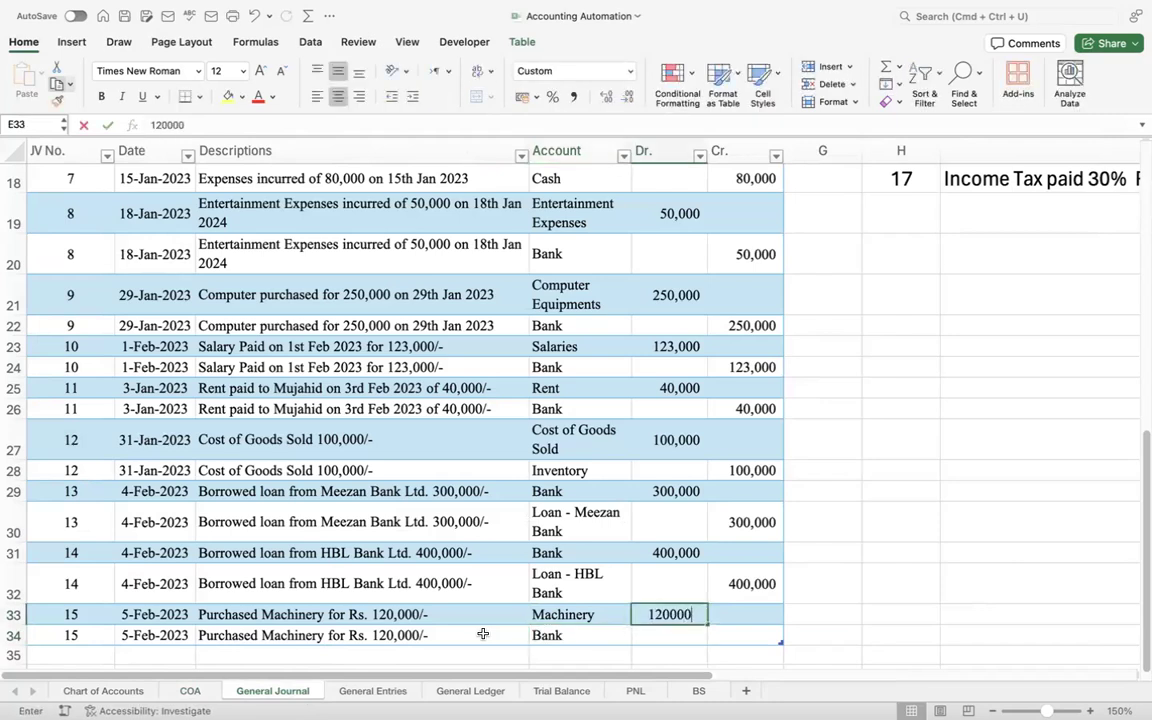
key(Return)
key(Tab)
text(120000)
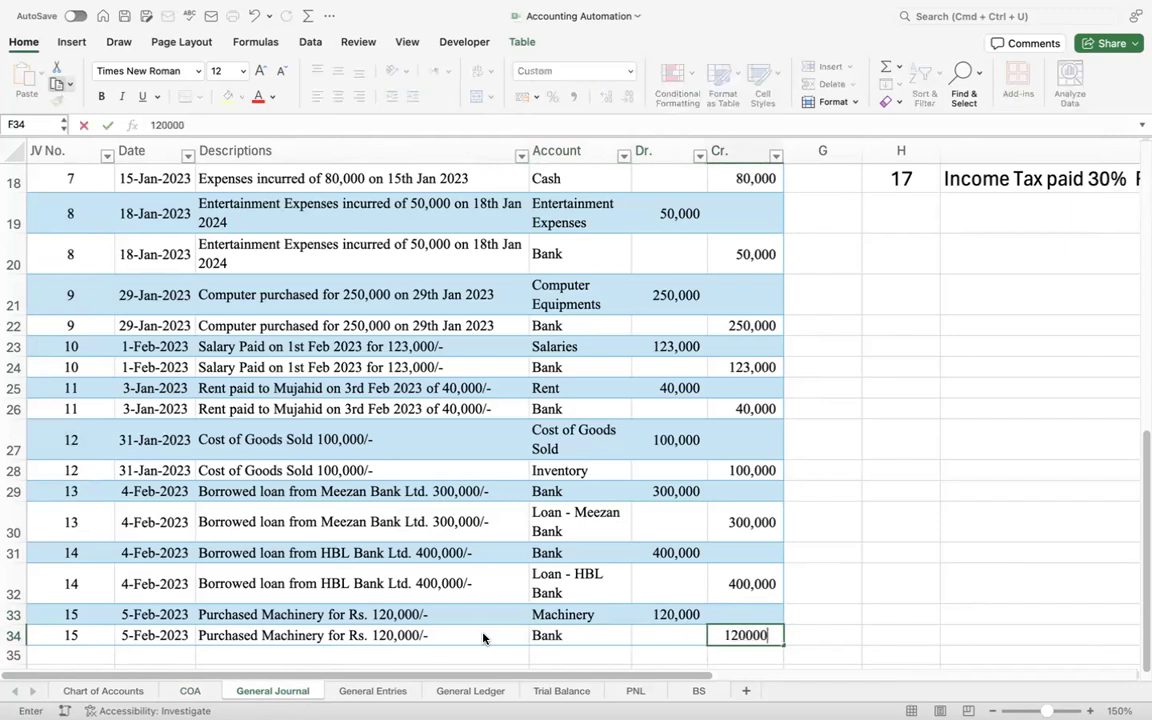
key(Return)
- Copy the transaction 16 text, Purchased Furniture for Rs. 85,000/-, into the description of row 35
click(949, 185)
key(Up)
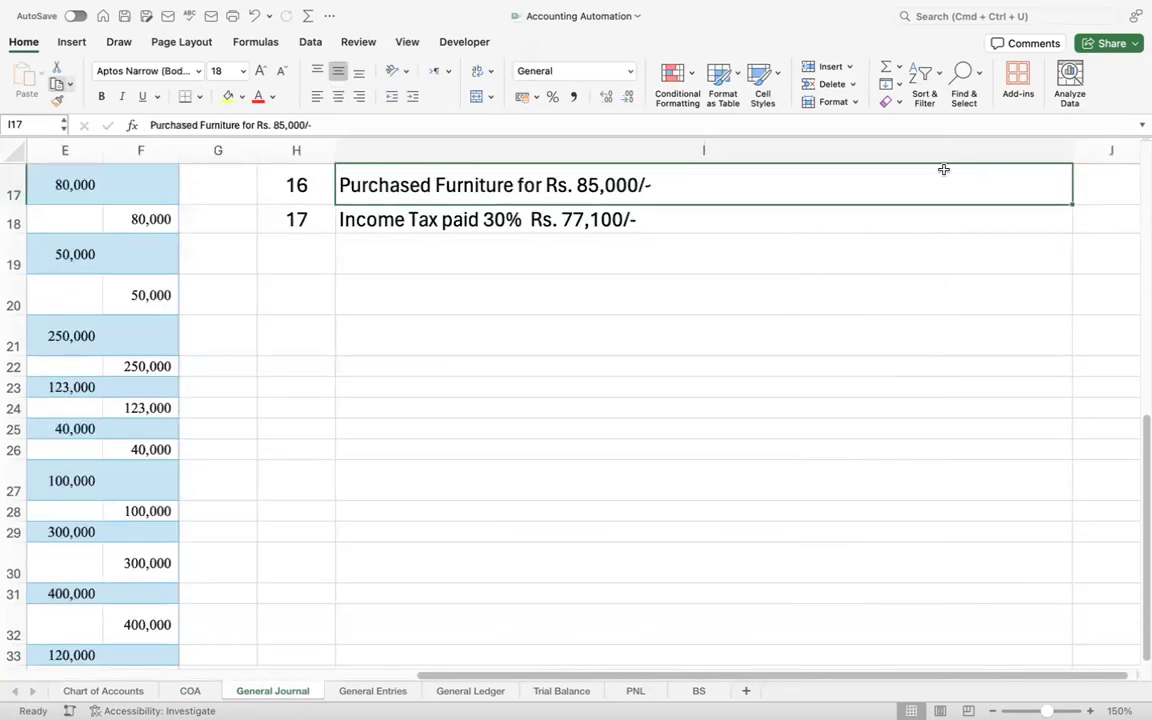
drag(337, 125, 62, 86)
click(218, 522)
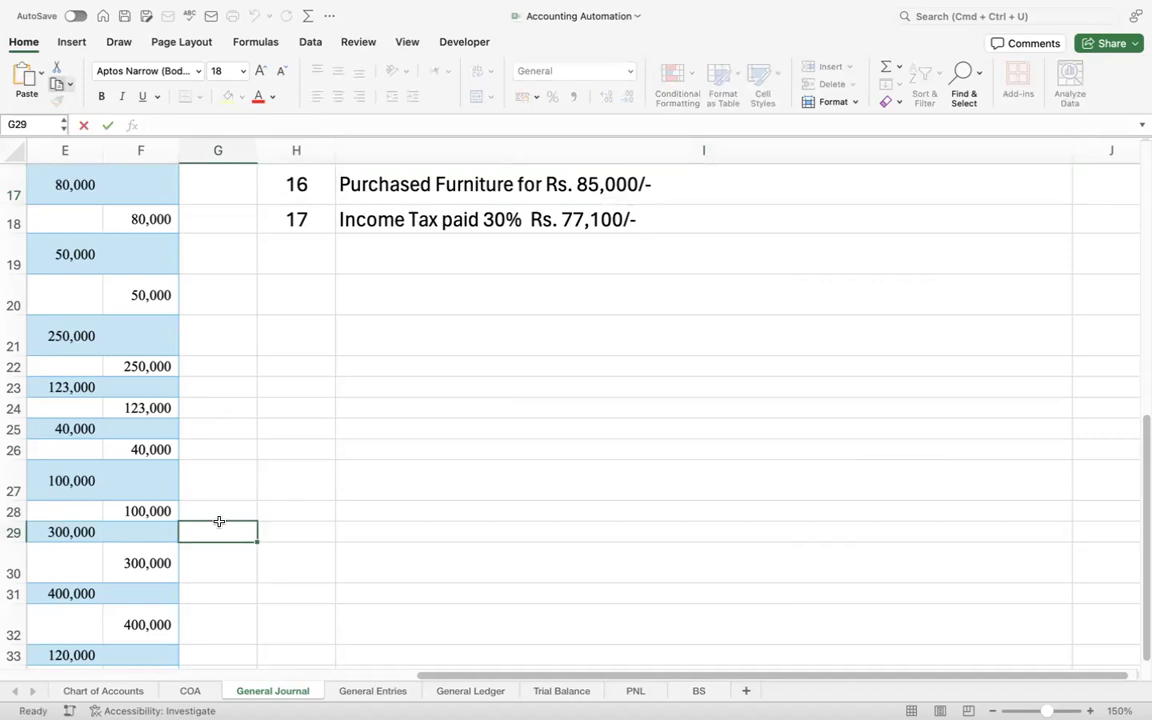
key(Left)
key(Left)
key(Left)
key(Left)
key(Right)
key(super+Down)
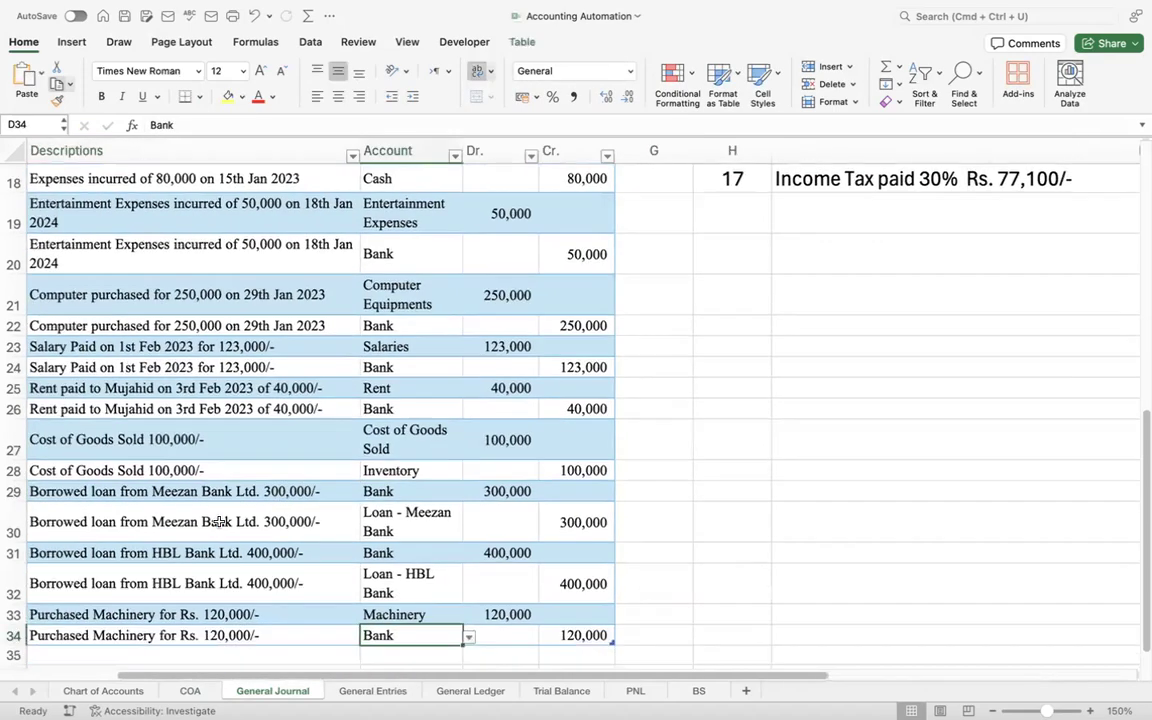
key(Left)
key(Left)
key(Down)
key(Right)
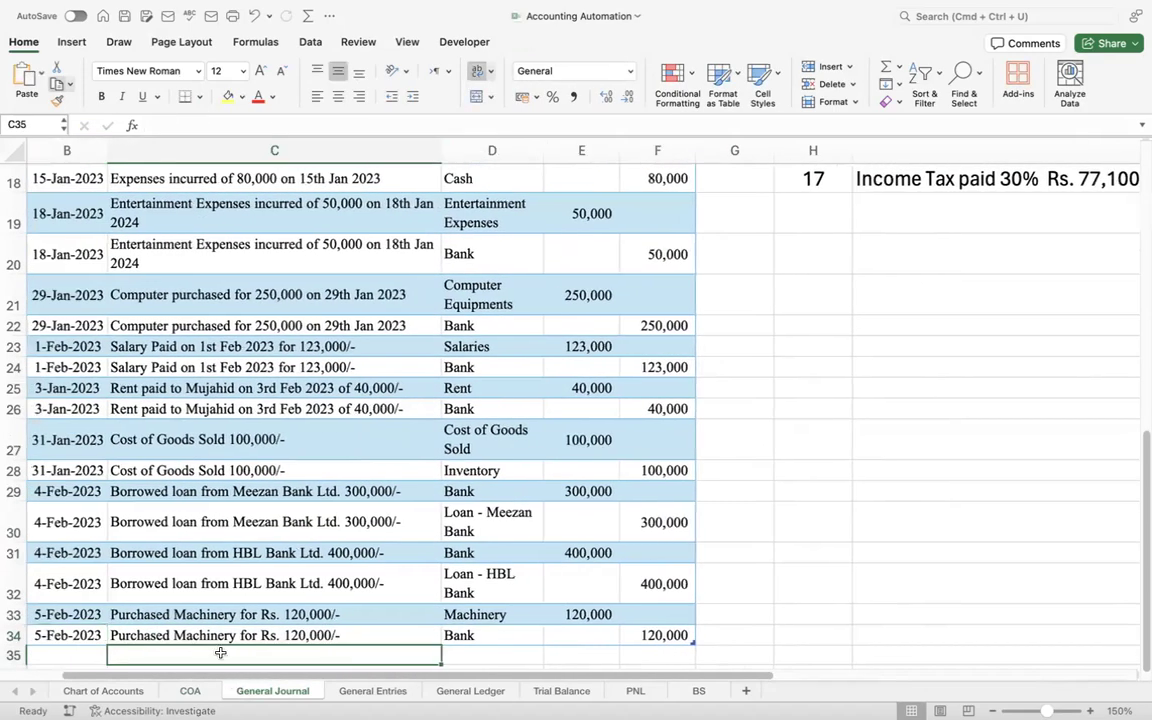
text(Purchased Furniture for Rs. 85,000/-)
key(Return)
- Give rows 35 and 36 the JV number 16
key(Left)
key(Left)
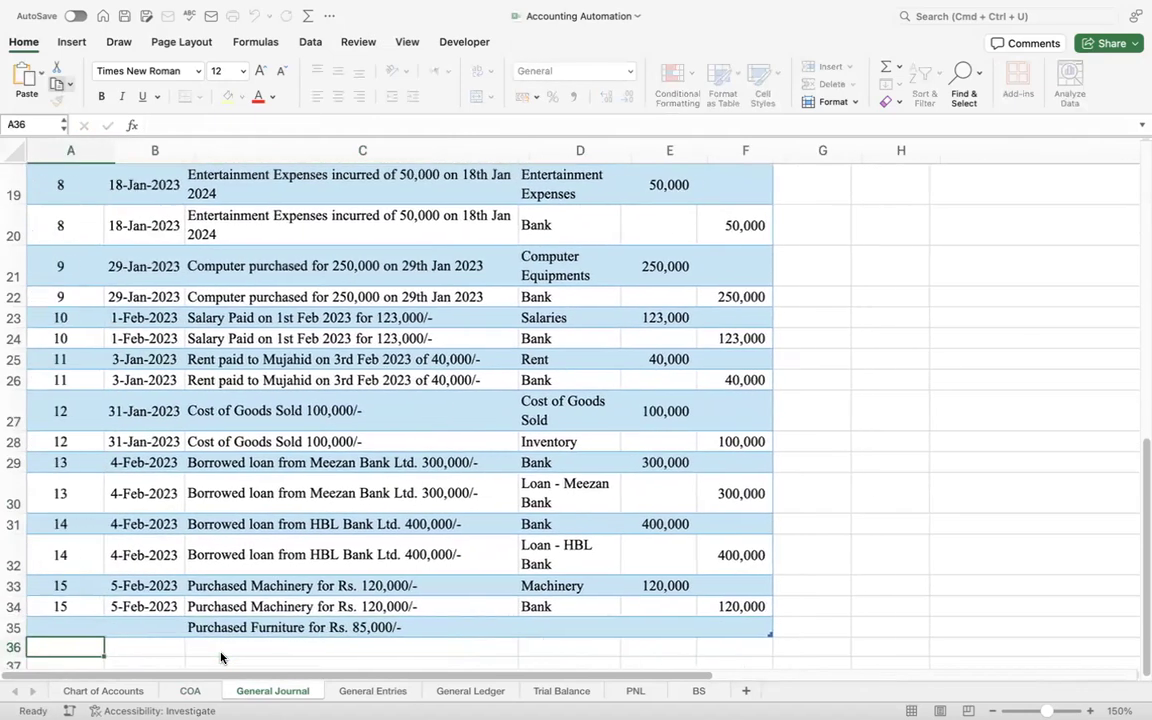
key(Up)
text(16)
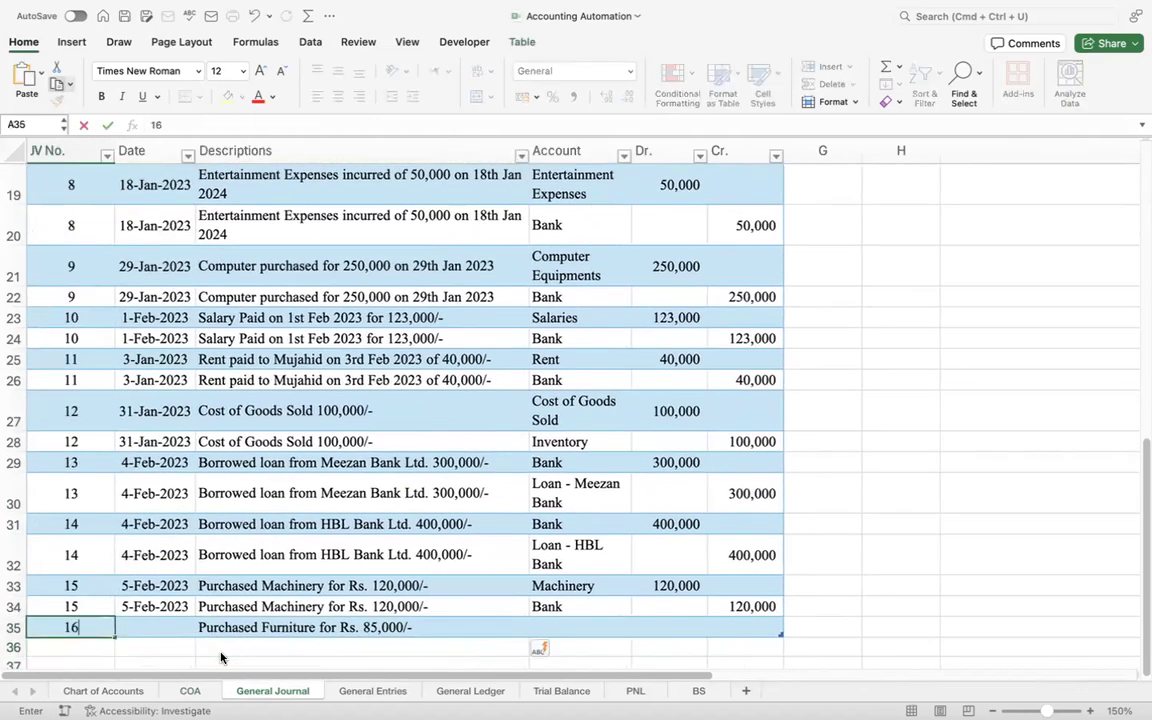
key(Return)
key(ctrl+d)
key(Up)
key(Right)
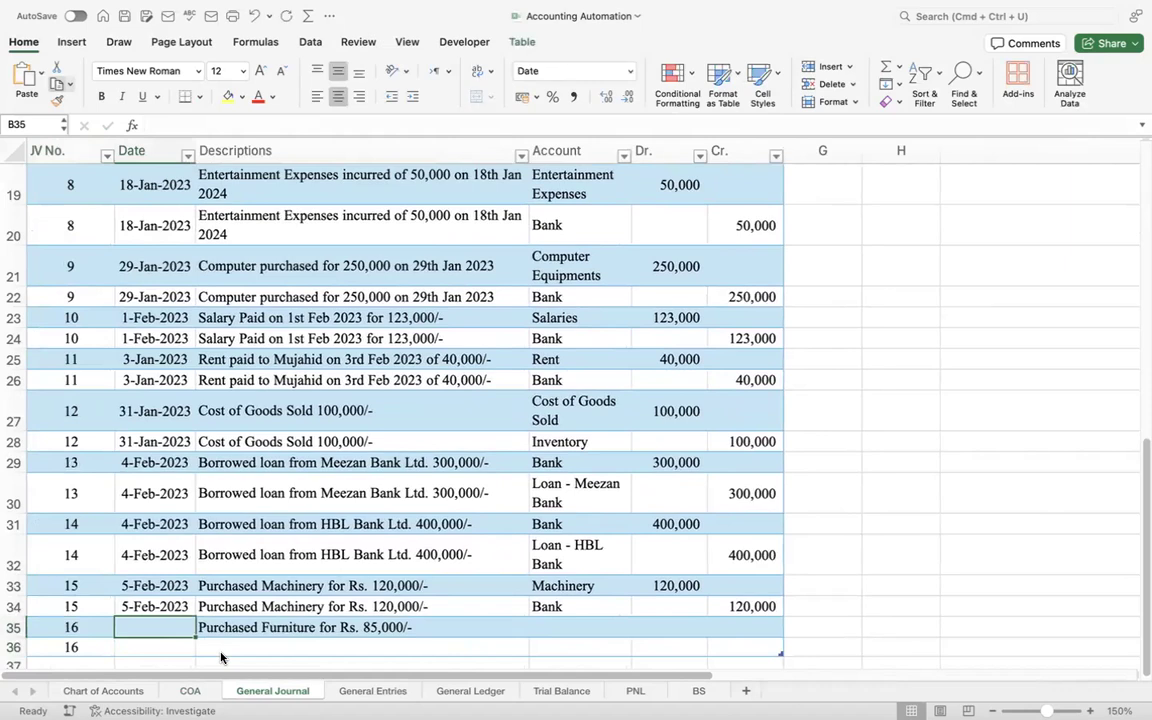
- Date rows 35 and 36 6-Feb-2023 and repeat the furniture purchase description in row 36
text(6/2/23)
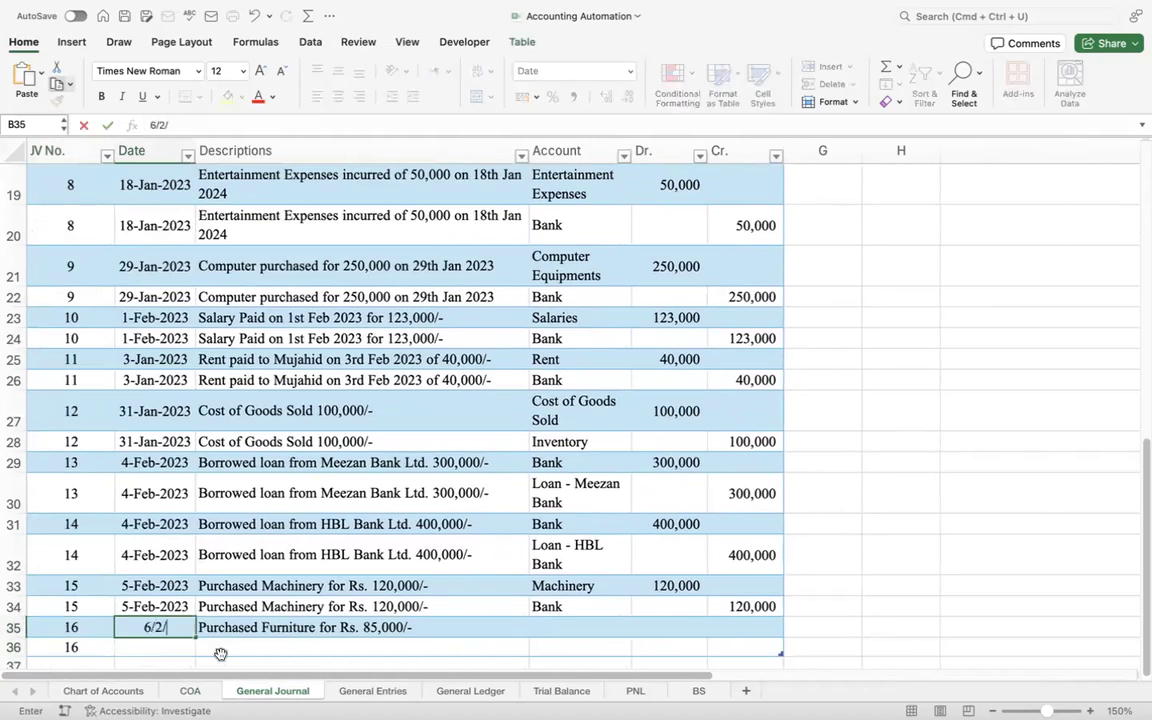
key(Return)
key(ctrl+d)
key(Right)
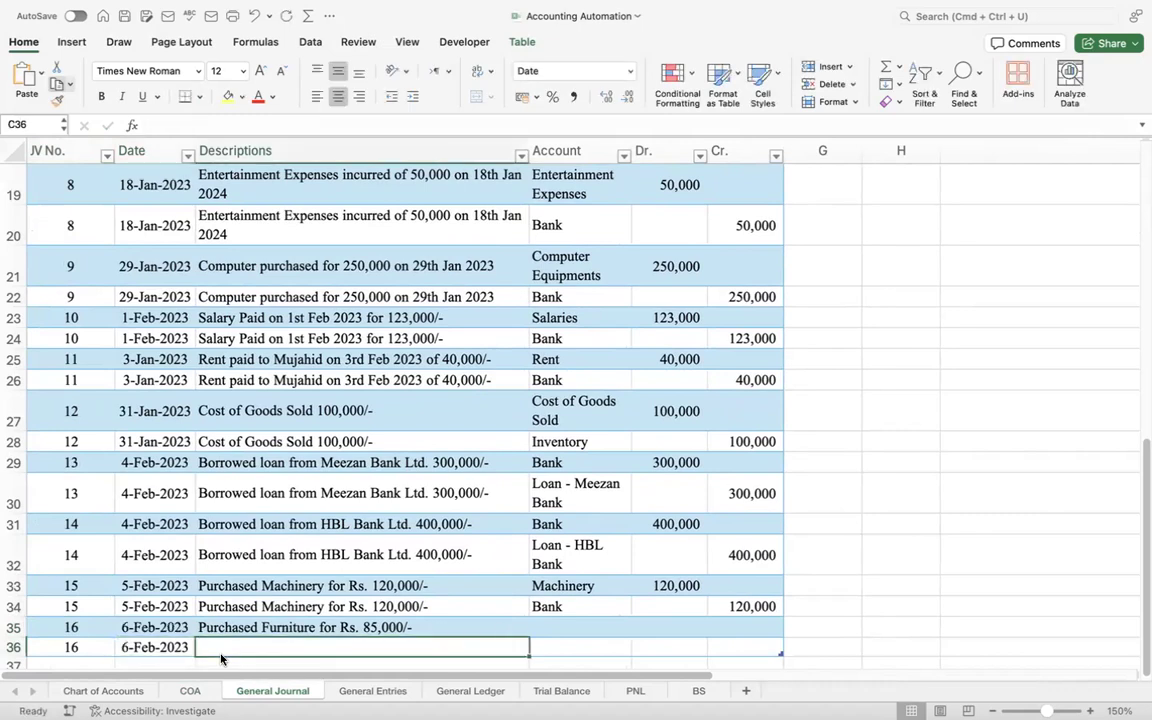
key(ctrl+d)
- Add Furniture as a new individual account in row 22 of the COA sheet
key(Right)
key(Up)
text(F)
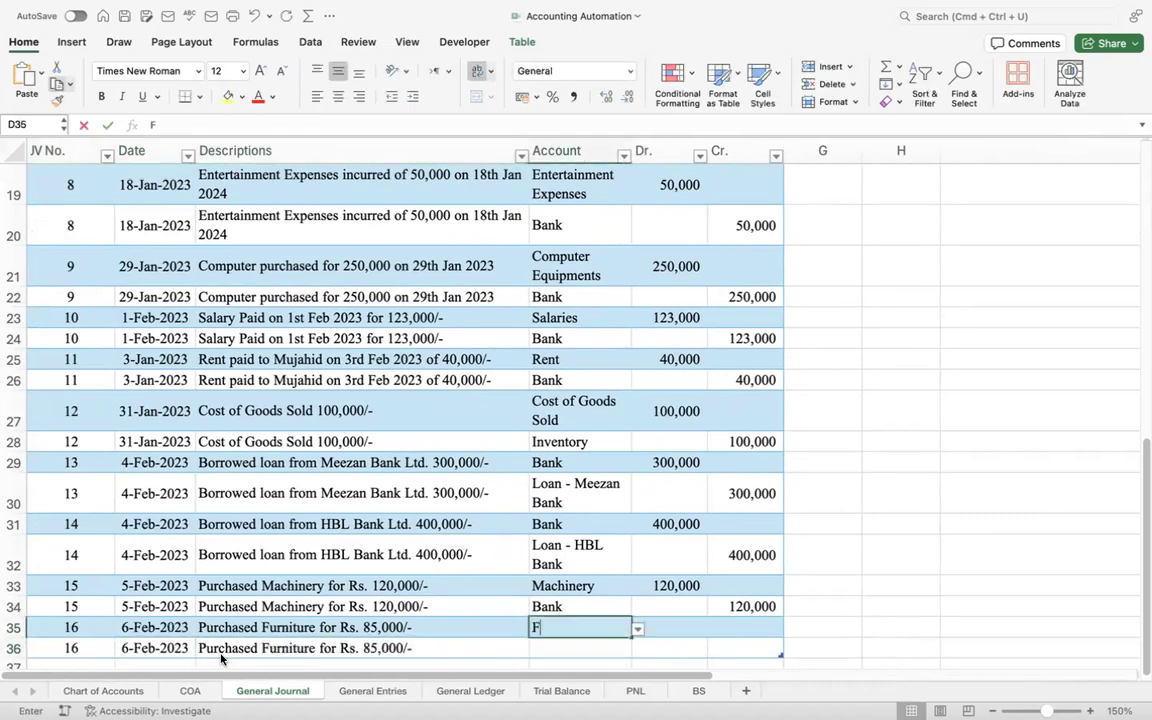
key(Escape)
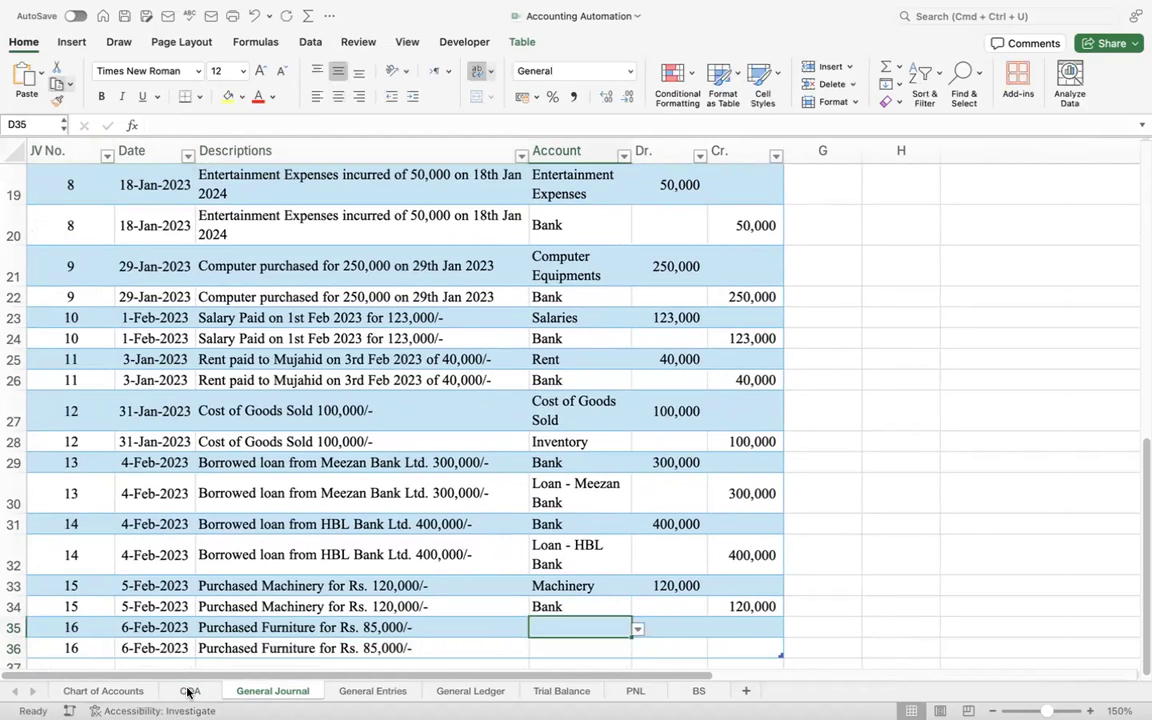
click(190, 691)
click(663, 494)
key(Right)
key(ctrl+Down)
key(Down)
text(Furniture)
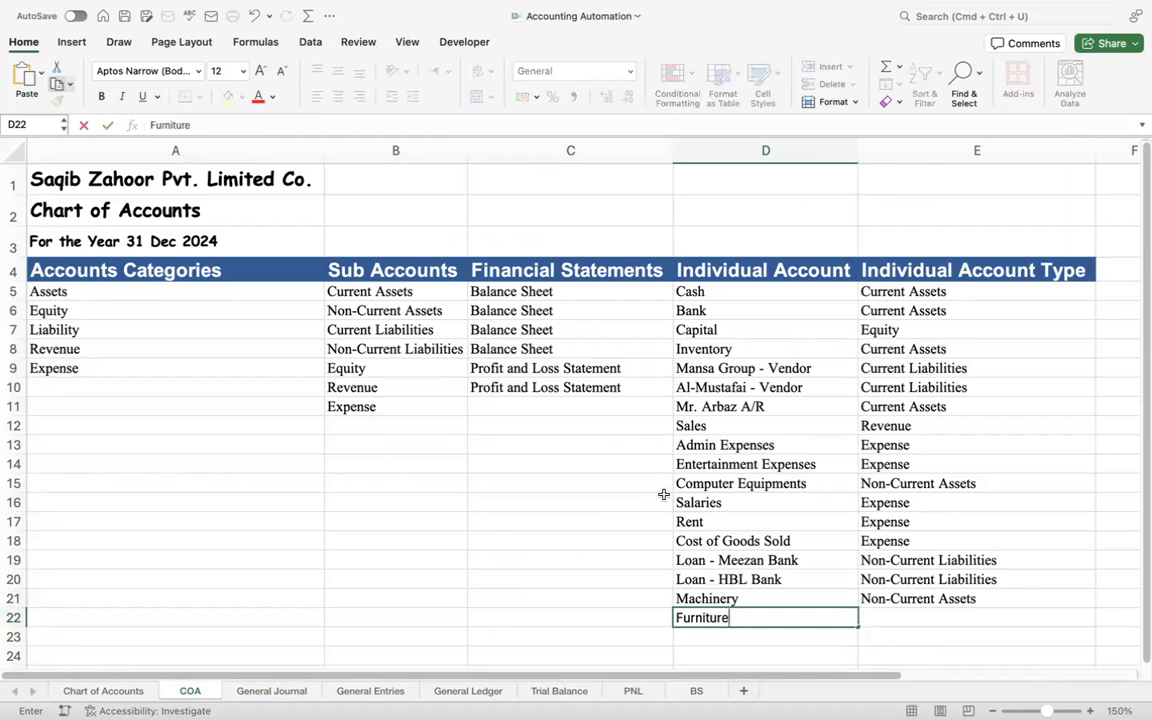
- Set the individual account type of Furniture to Non-Current Assets
key(Return)
key(Up)
key(Right)
key(ctrl+d)
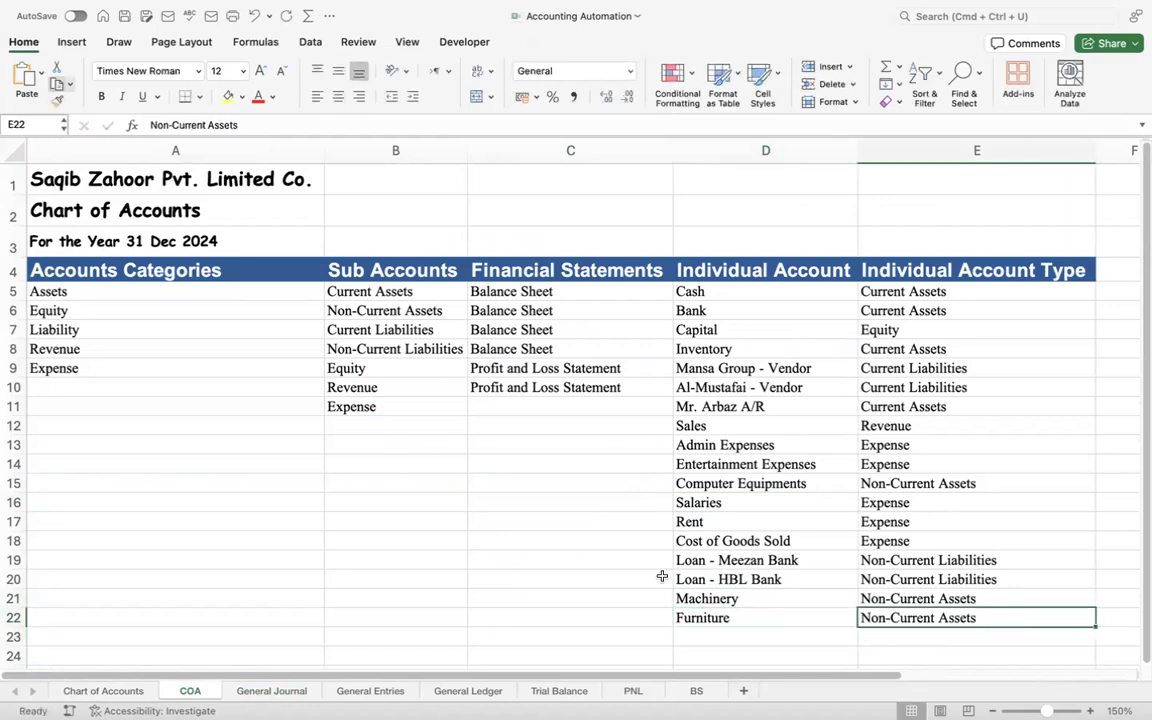
- Return to the General Journal and record Furniture in row 35 with a debit of 85,000
click(270, 691)
text(Furniture)
key(Tab)
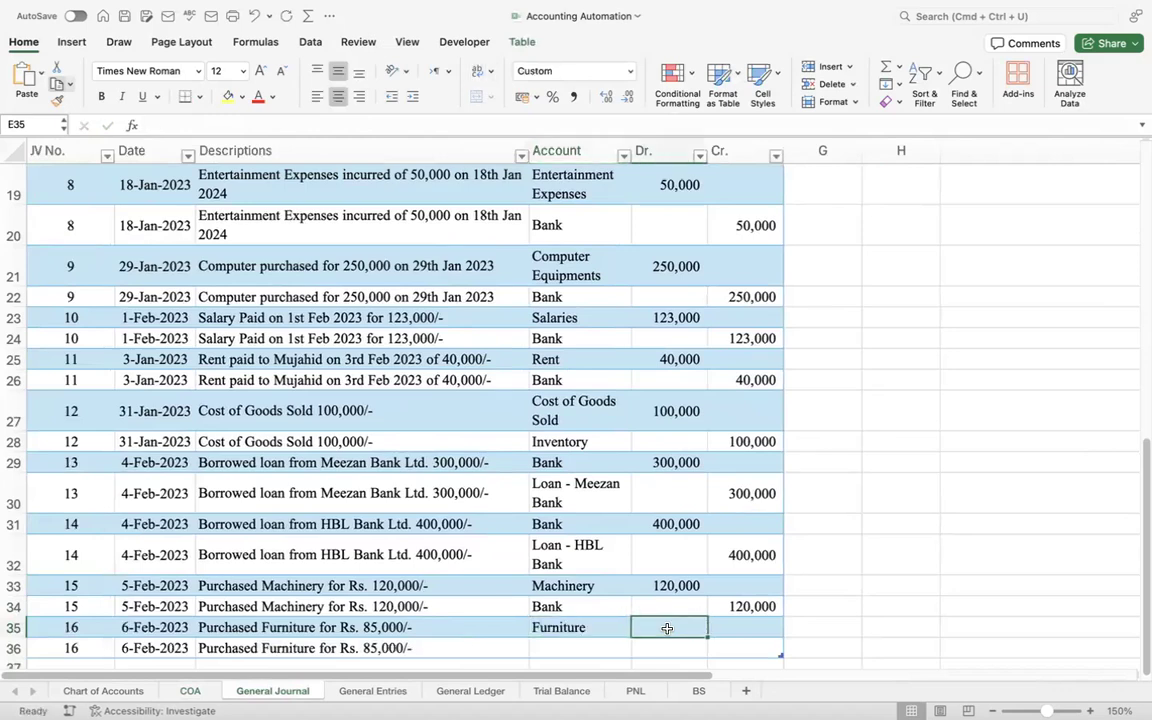
text(85000)
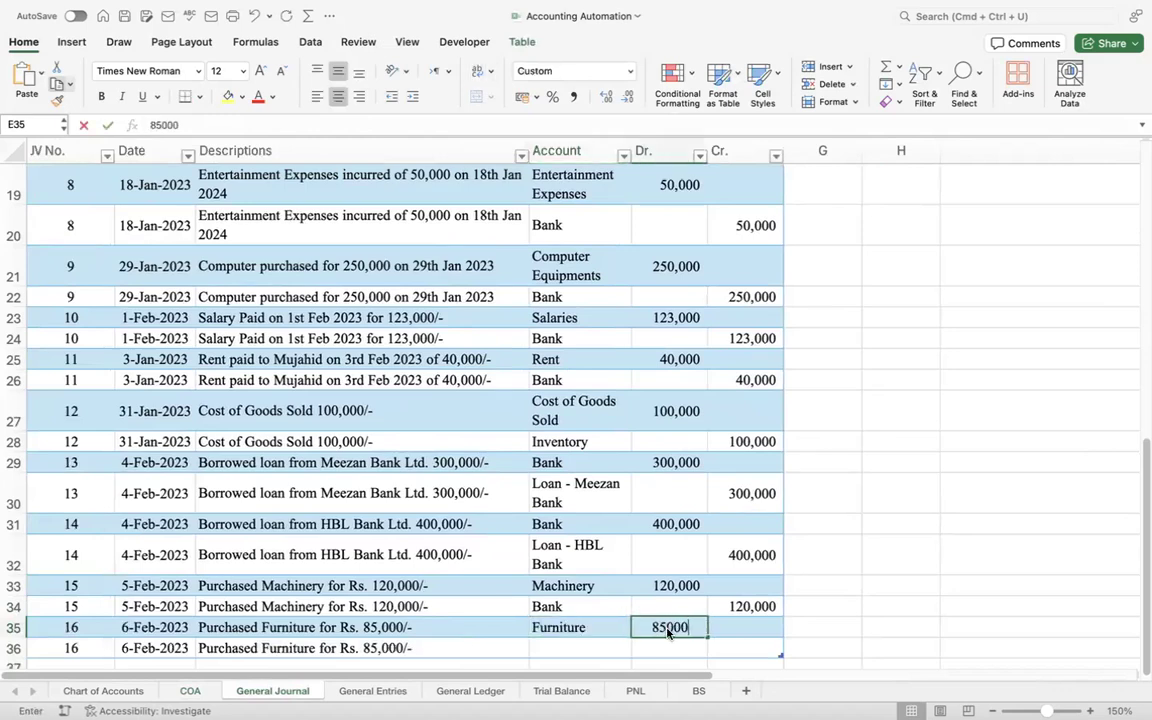
key(Return)
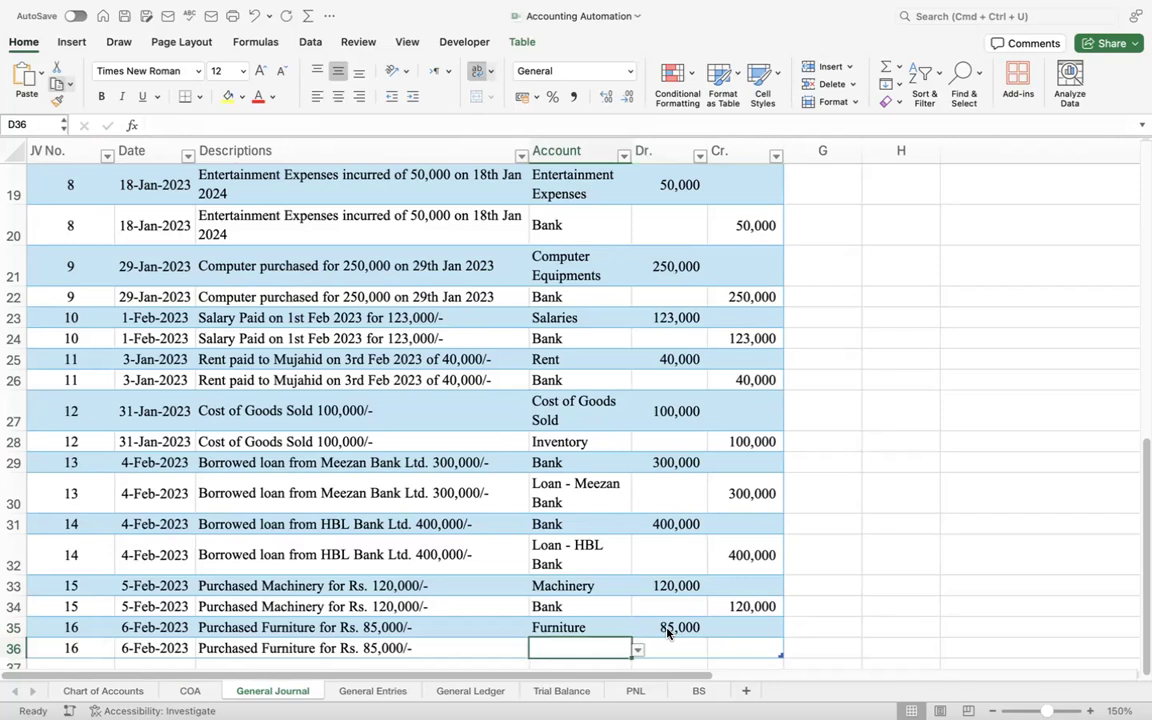
- Record Cash as the account in row 36 with a credit of 85,000
text(Cash)
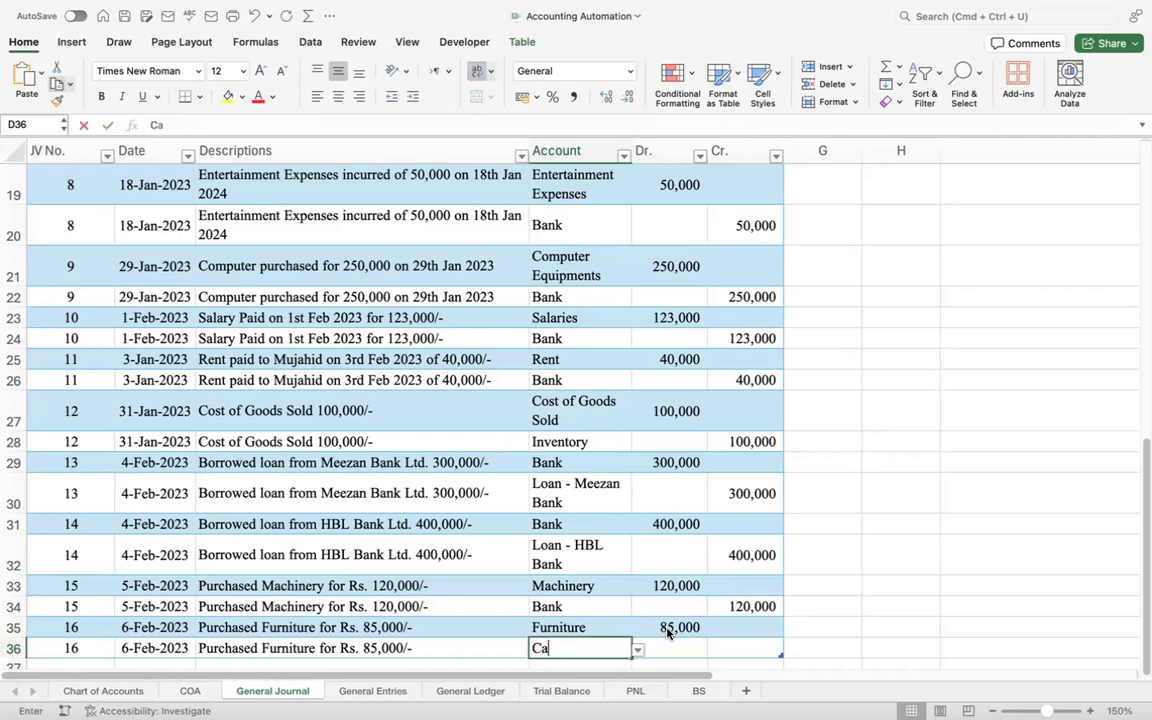
key(Tab)
key(Tab)
text(85000)
key(Return)
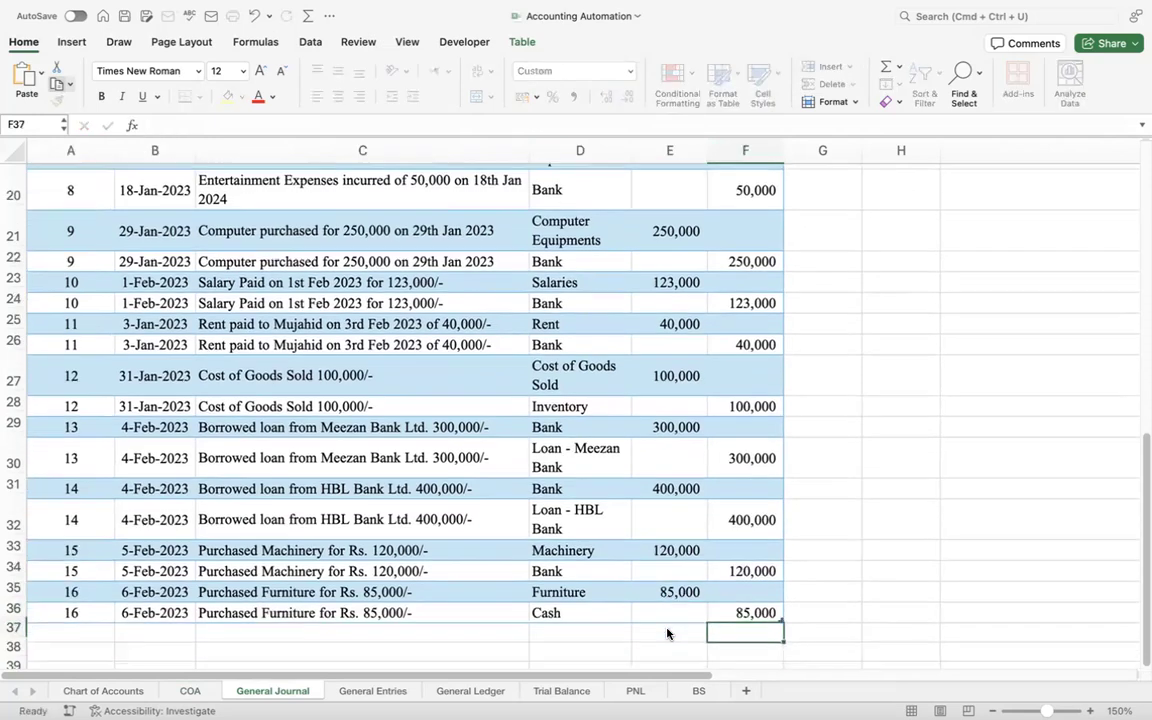
key(Up)
key(Up)
key(Up)
key(Left)
key(Left)
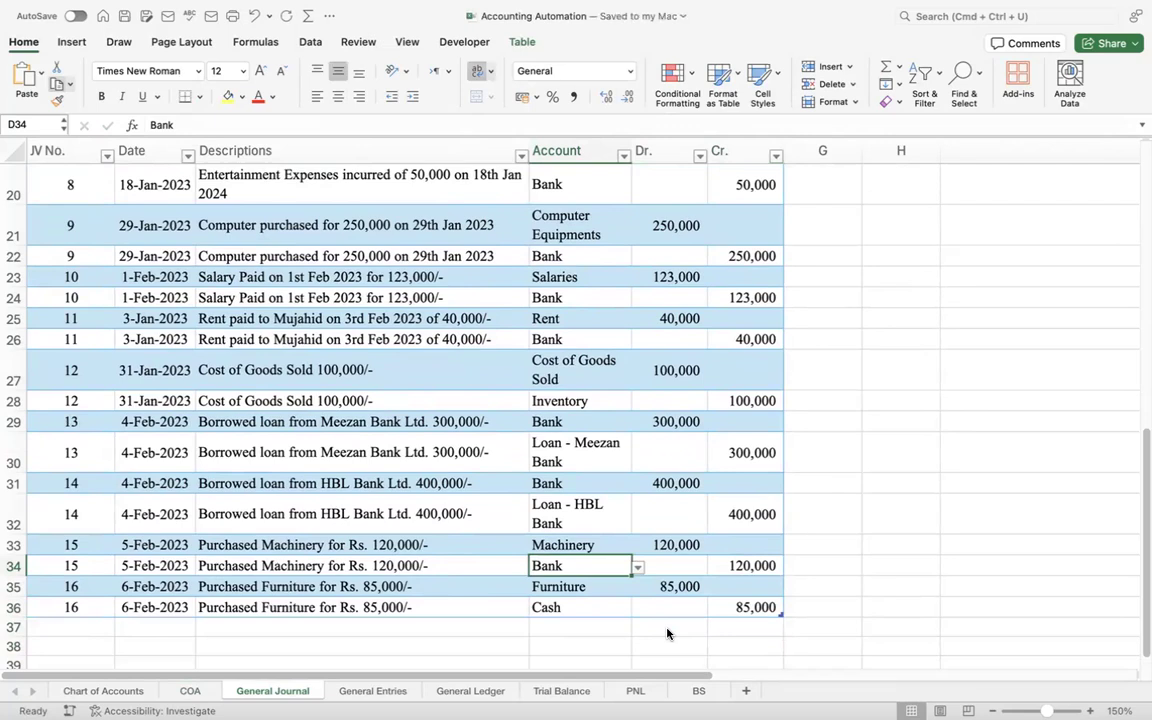
key(Left)
key(Down)
key(Down)
key(Left)
key(Left)
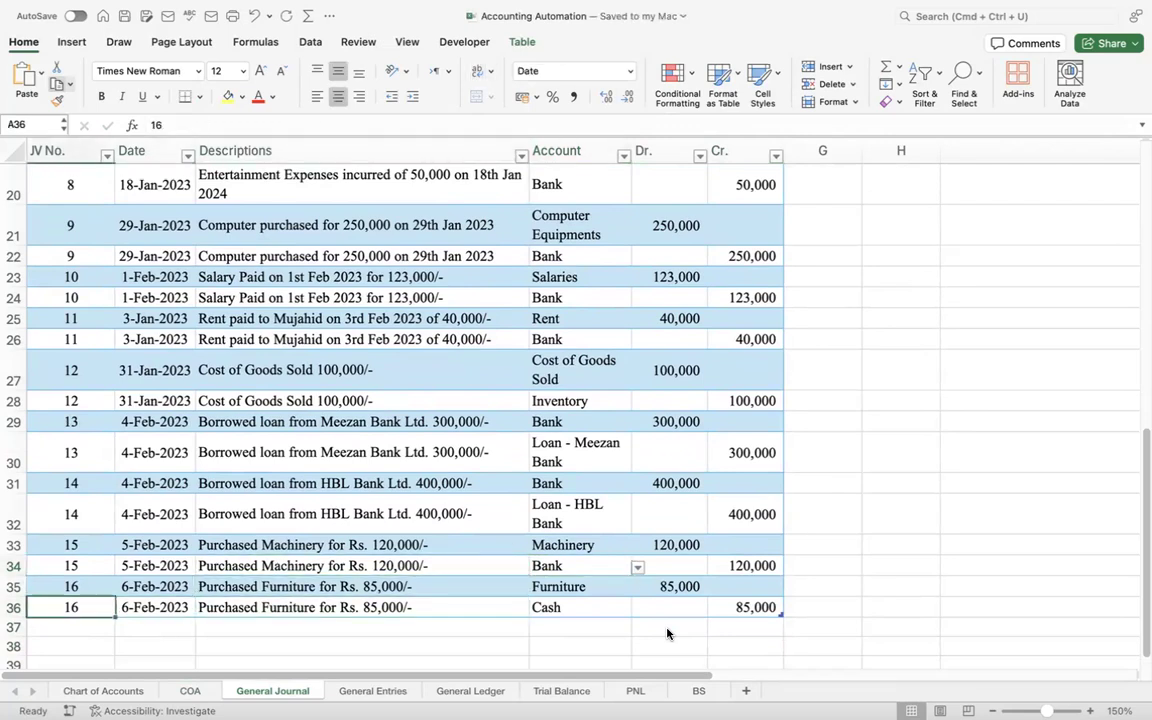
- Go to the transaction list beside the journal and examine its last transaction, number 17
key(Right)
key(Right)
key(Right)
key(Up)
key(Right)
key(Right)
key(Right)
key(super+Up)
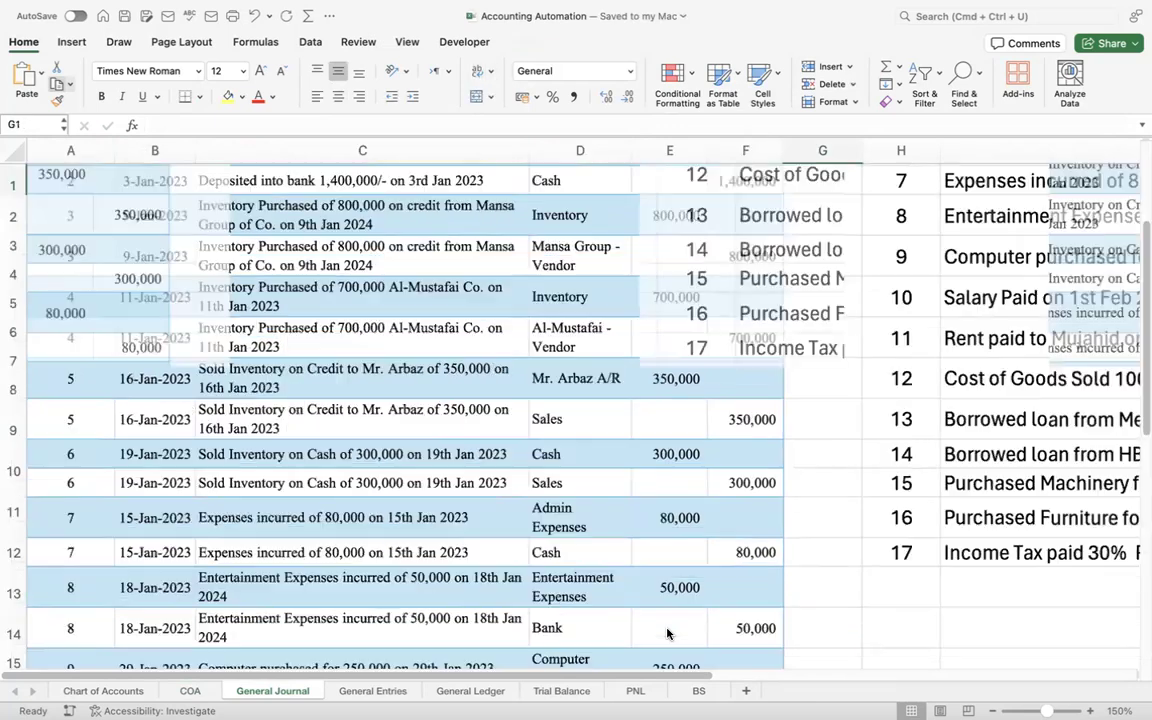
key(Right)
key(Down)
key(Right)
key(Down)
key(Down)
key(Down)
key(Down)
key(Down)
key(Down)
key(Down)
key(Down)
key(Down)
key(Down)
key(Down)
key(Down)
key(Down)
key(Down)
key(Down)
key(Down)
key(Down)
key(Down)
key(Down)
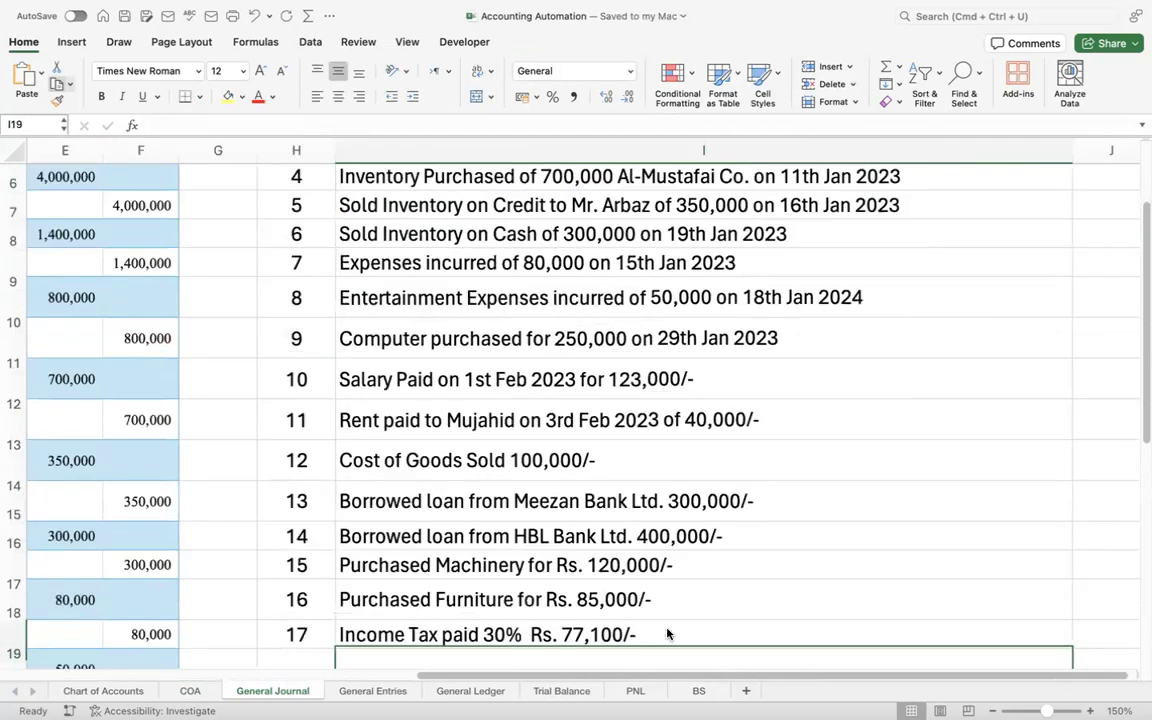
key(Up)
key(Up)
key(Up)
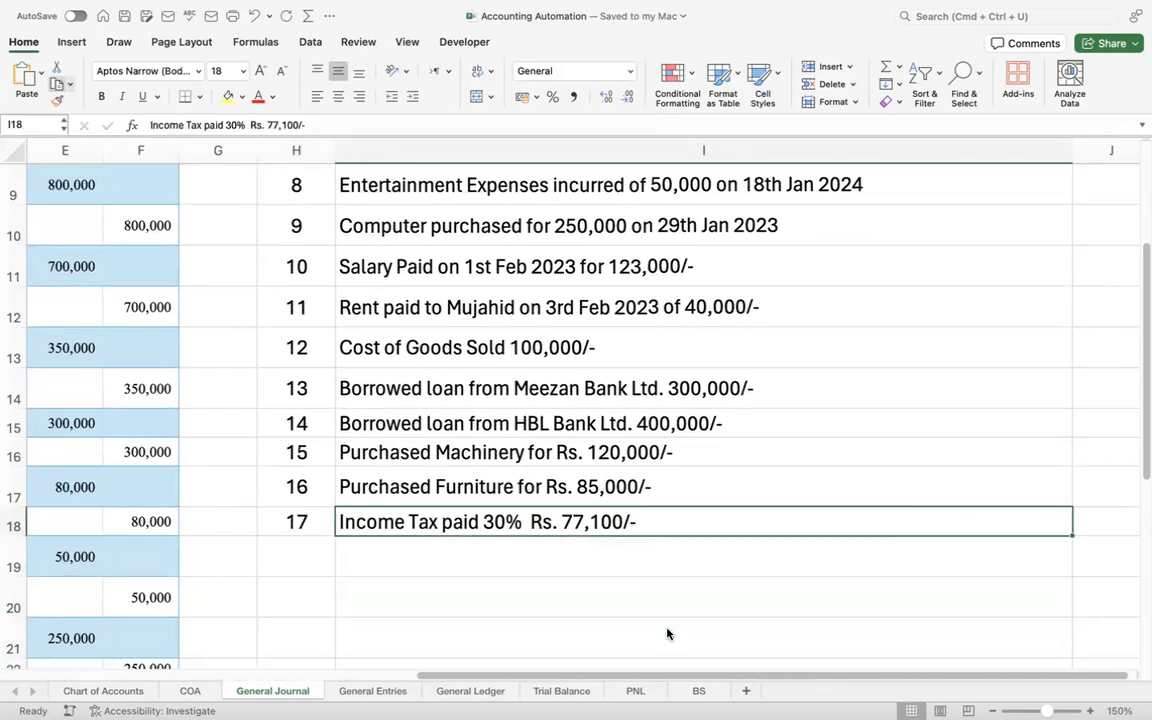
- Return to the date column of the journal's last filled row, row 36
key(Left)
key(Left)
key(Left)
key(Left)
key(Left)
key(Left)
key(Left)
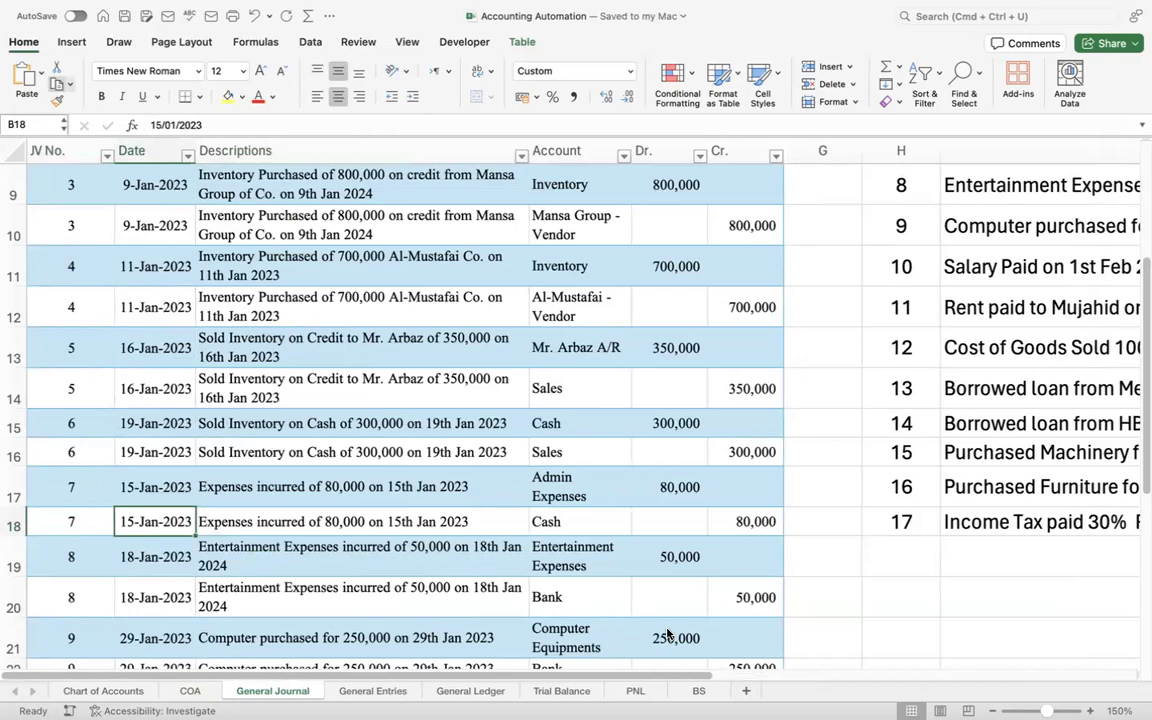
key(ctrl+Down)
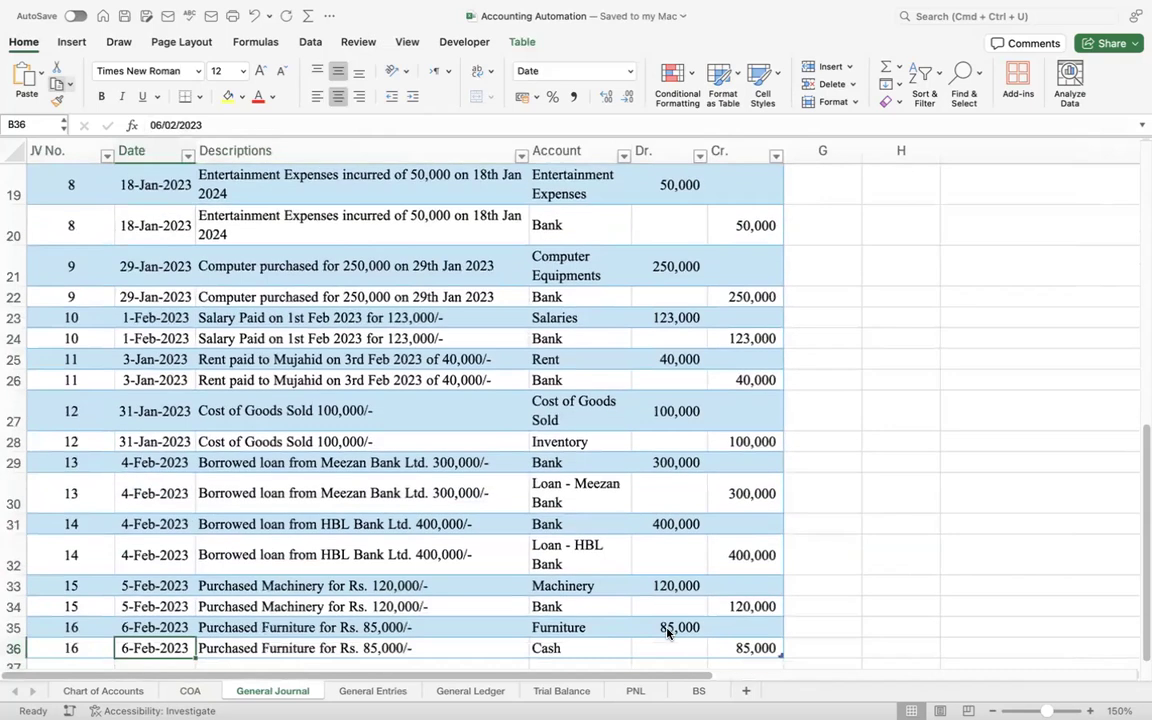